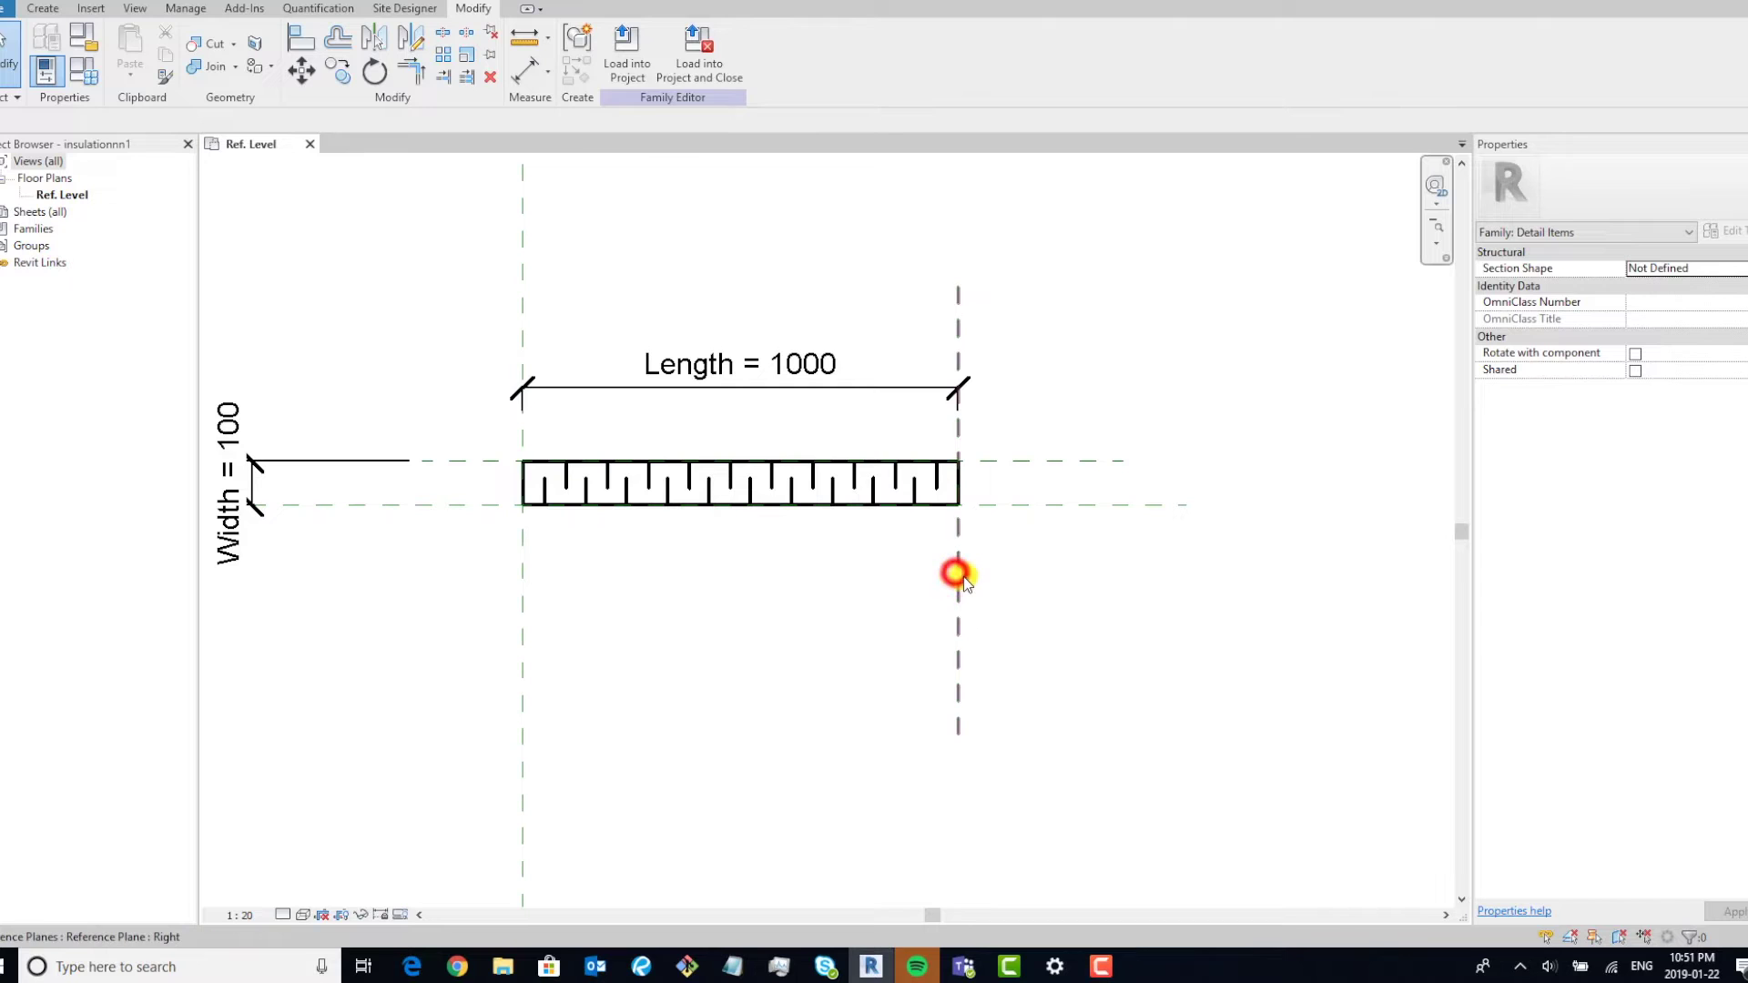
Stretch the insulation detail to a Length of 1480, then close its view.
{"action": "left_click_drag", "start_coordinate": [956, 573], "coordinate": [1167, 597]}
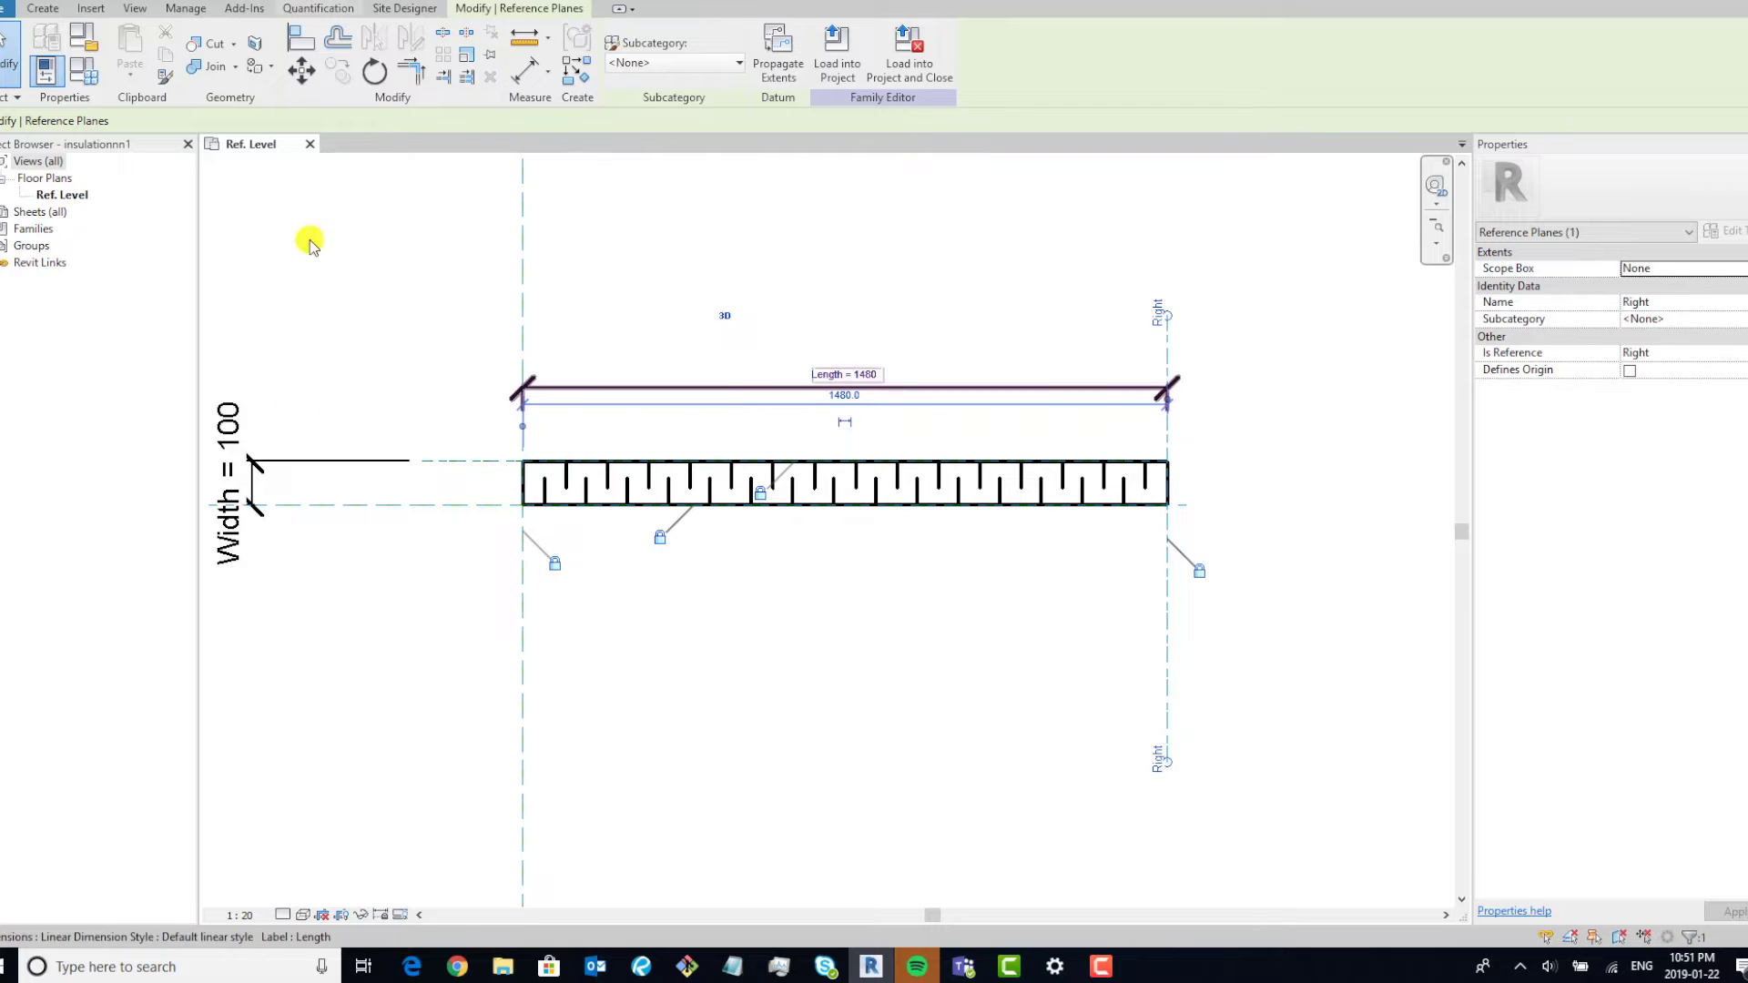
{"action": "left_click", "coordinate": [310, 144]}
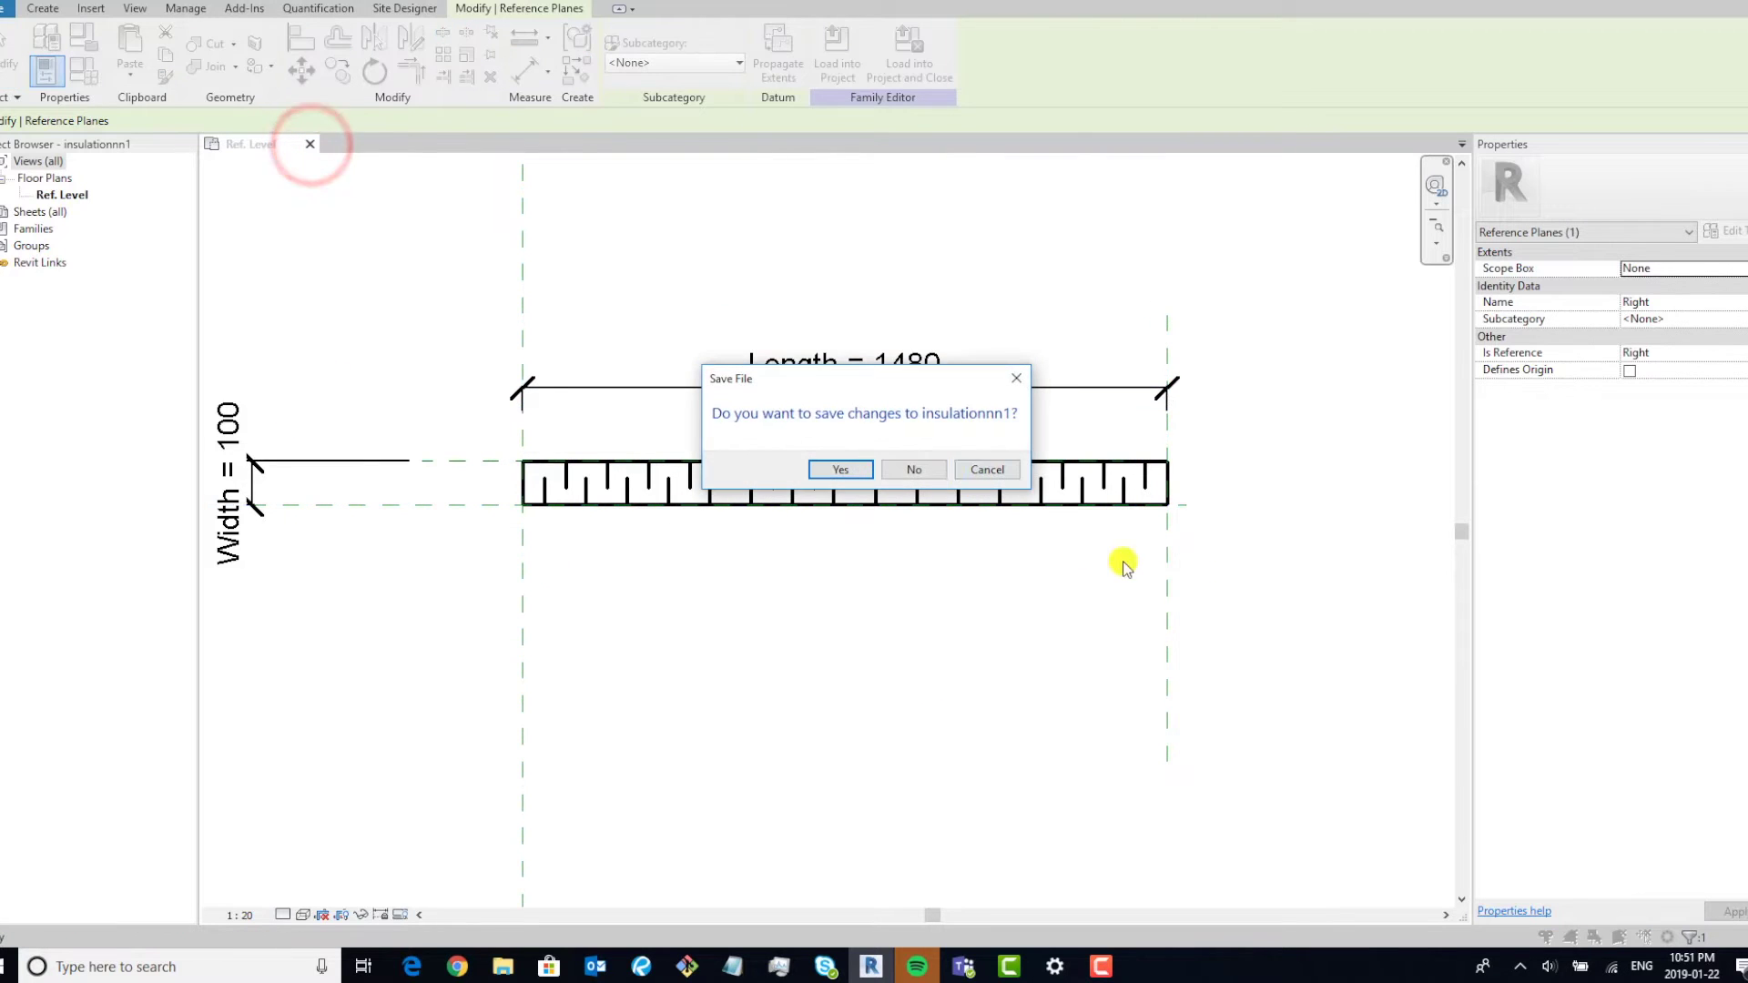
Discard the insulationnn1 changes and create a new family from Metric Detail Item.rft.
{"action": "left_click", "coordinate": [907, 470]}
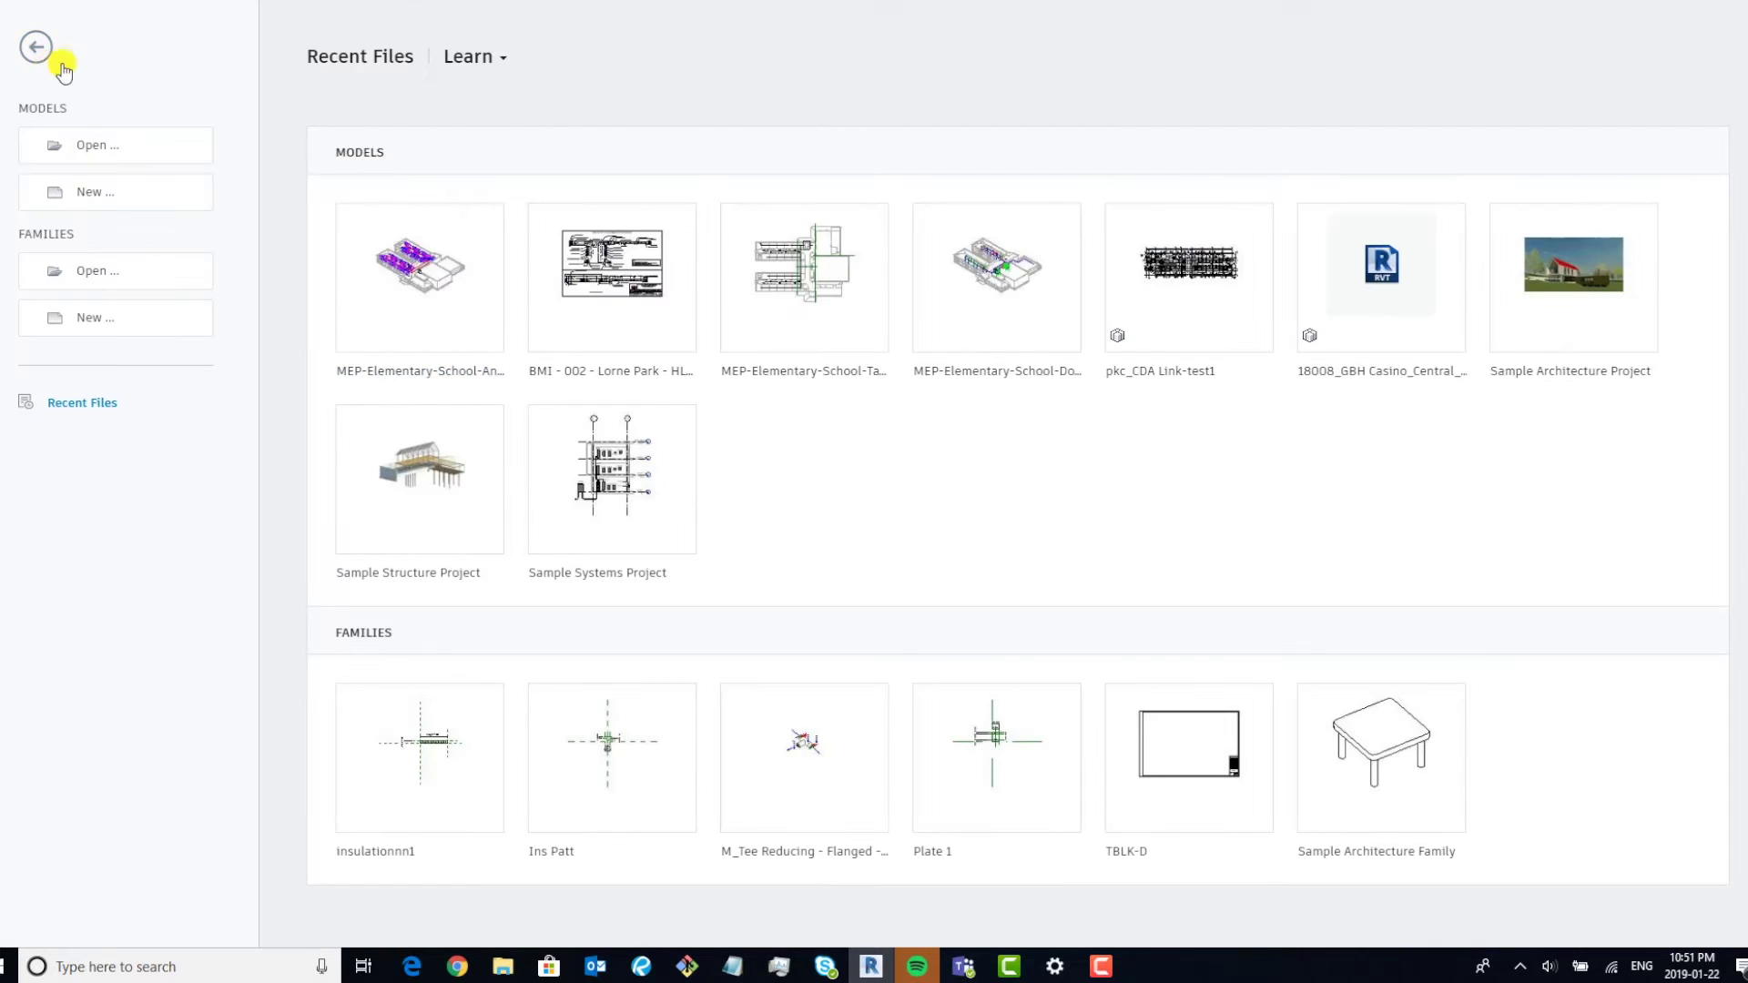
{"action": "left_click", "coordinate": [128, 319]}
{"action": "scroll", "coordinate": [711, 358], "scroll_direction": "down", "scroll_amount": 4}
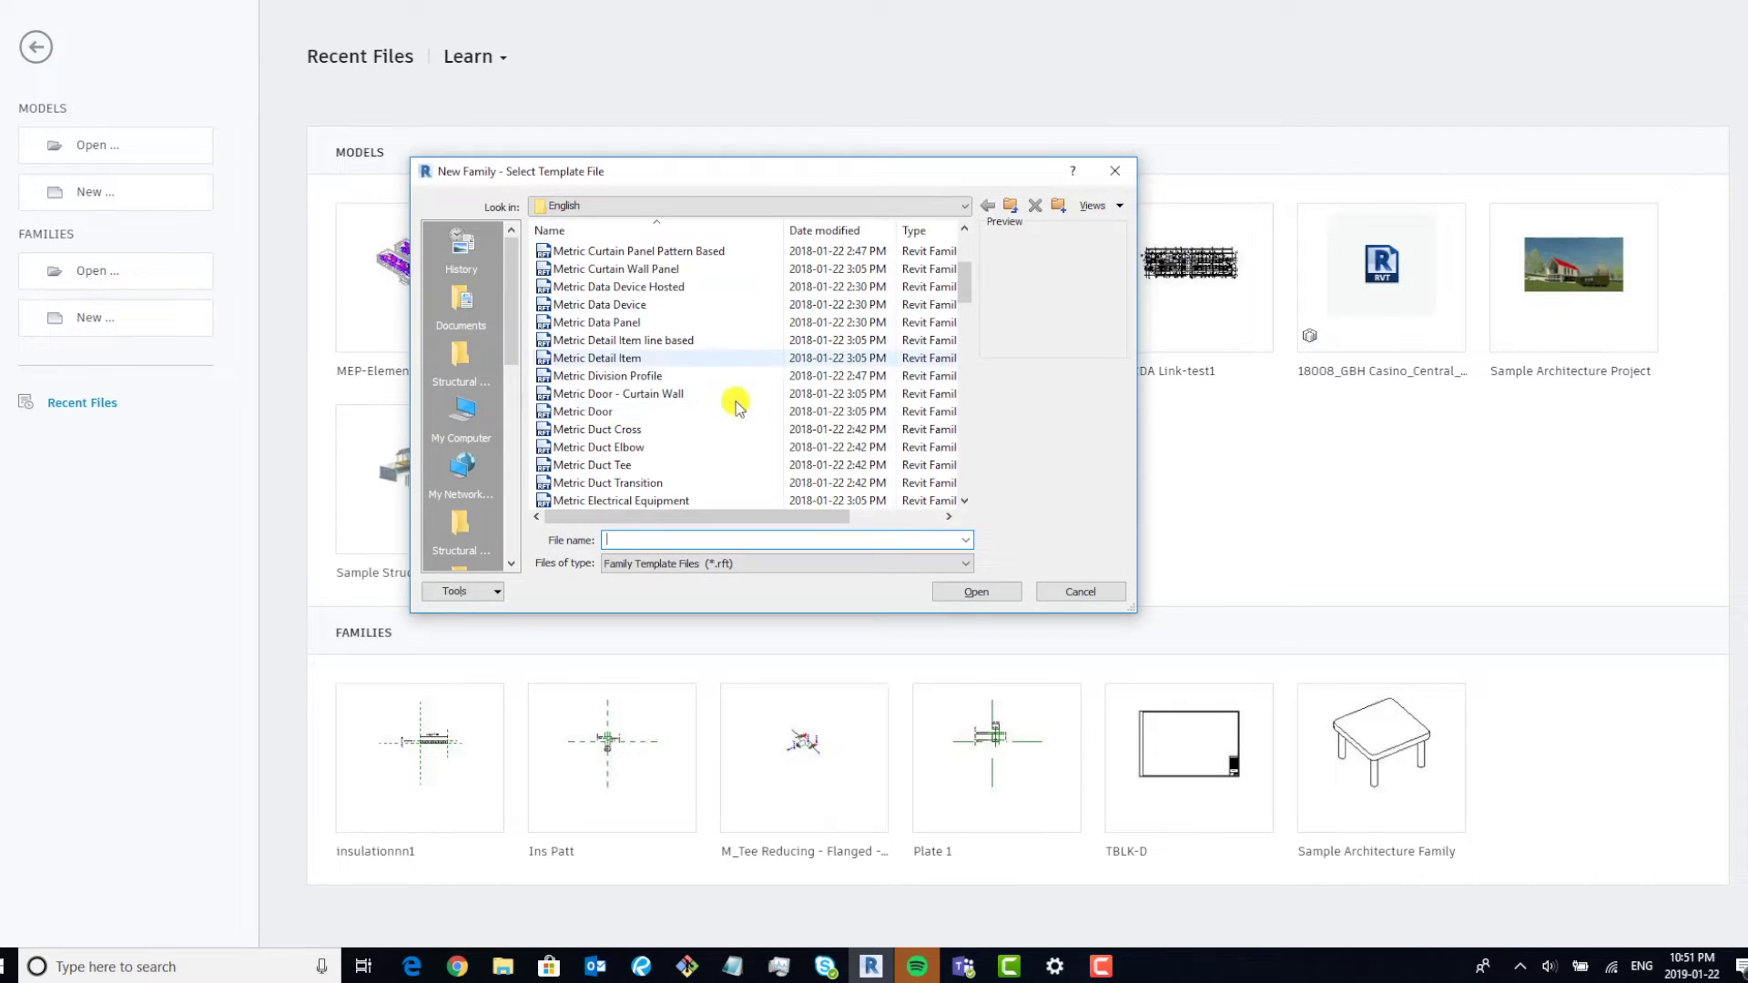
{"action": "left_click", "coordinate": [632, 356]}
{"action": "left_click", "coordinate": [975, 592]}
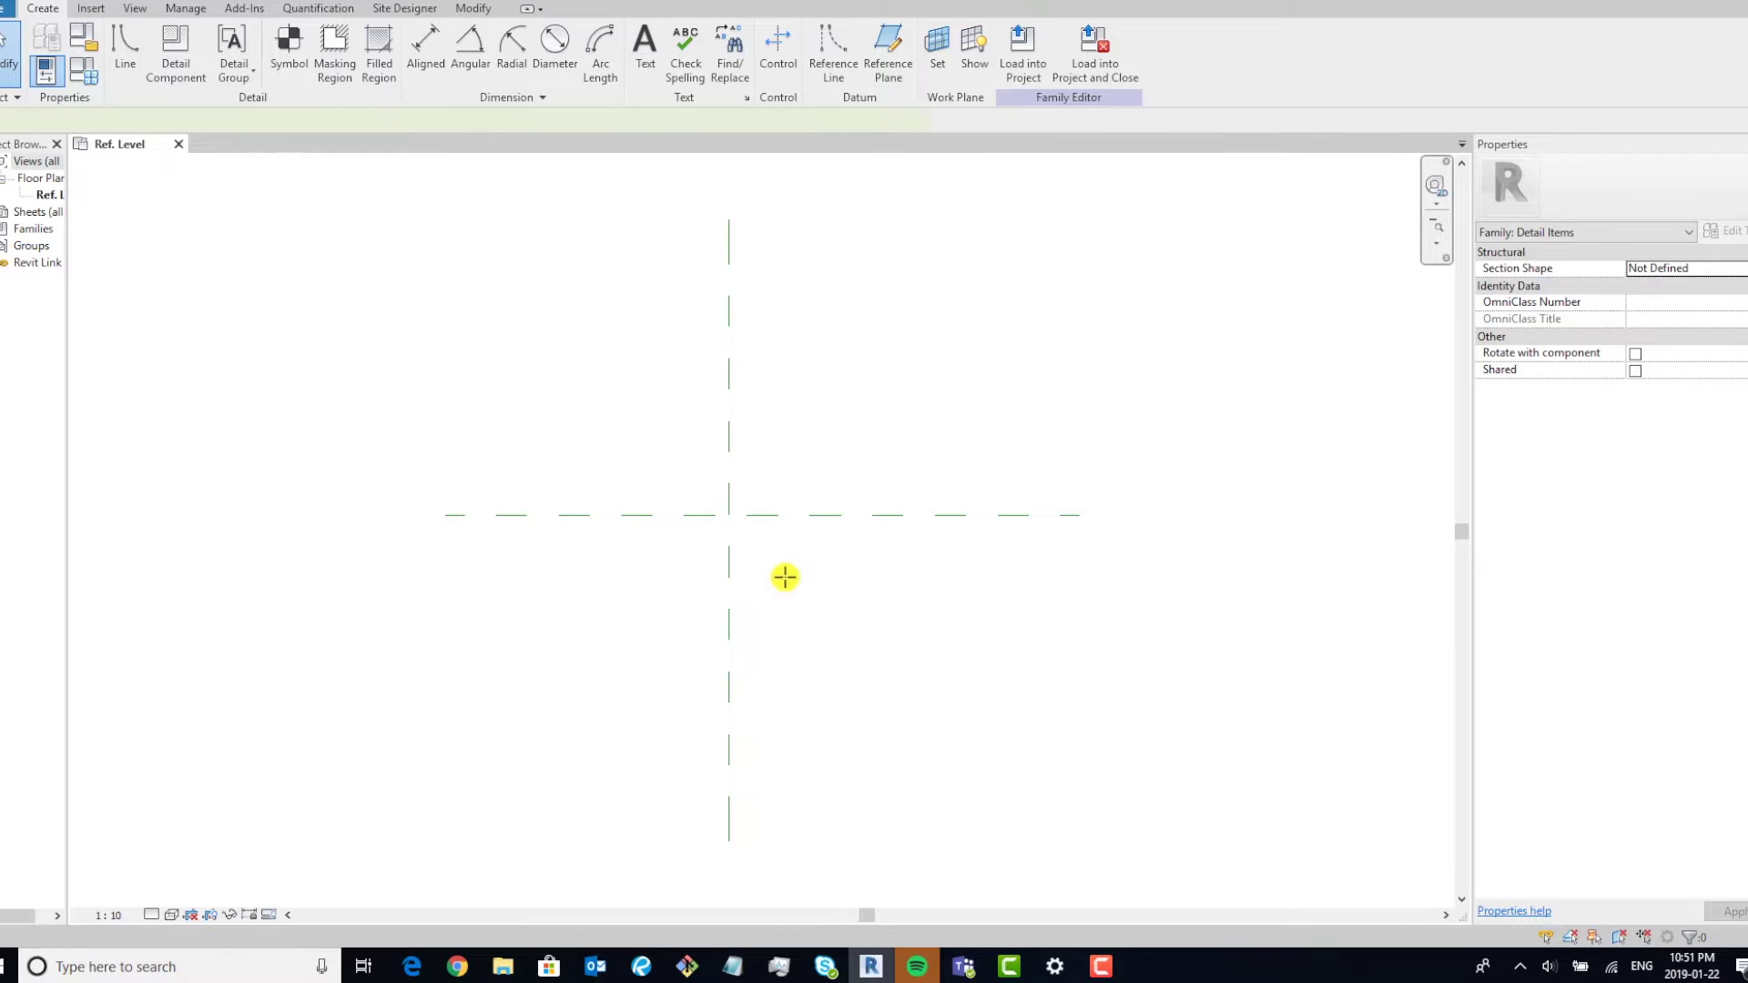
Draw two vertical reference planes, one left and one right of centre.
{"action": "key", "text": "r"}
{"action": "key", "text": "p"}
{"action": "left_click", "coordinate": [683, 430]}
{"action": "left_click", "coordinate": [687, 569]}
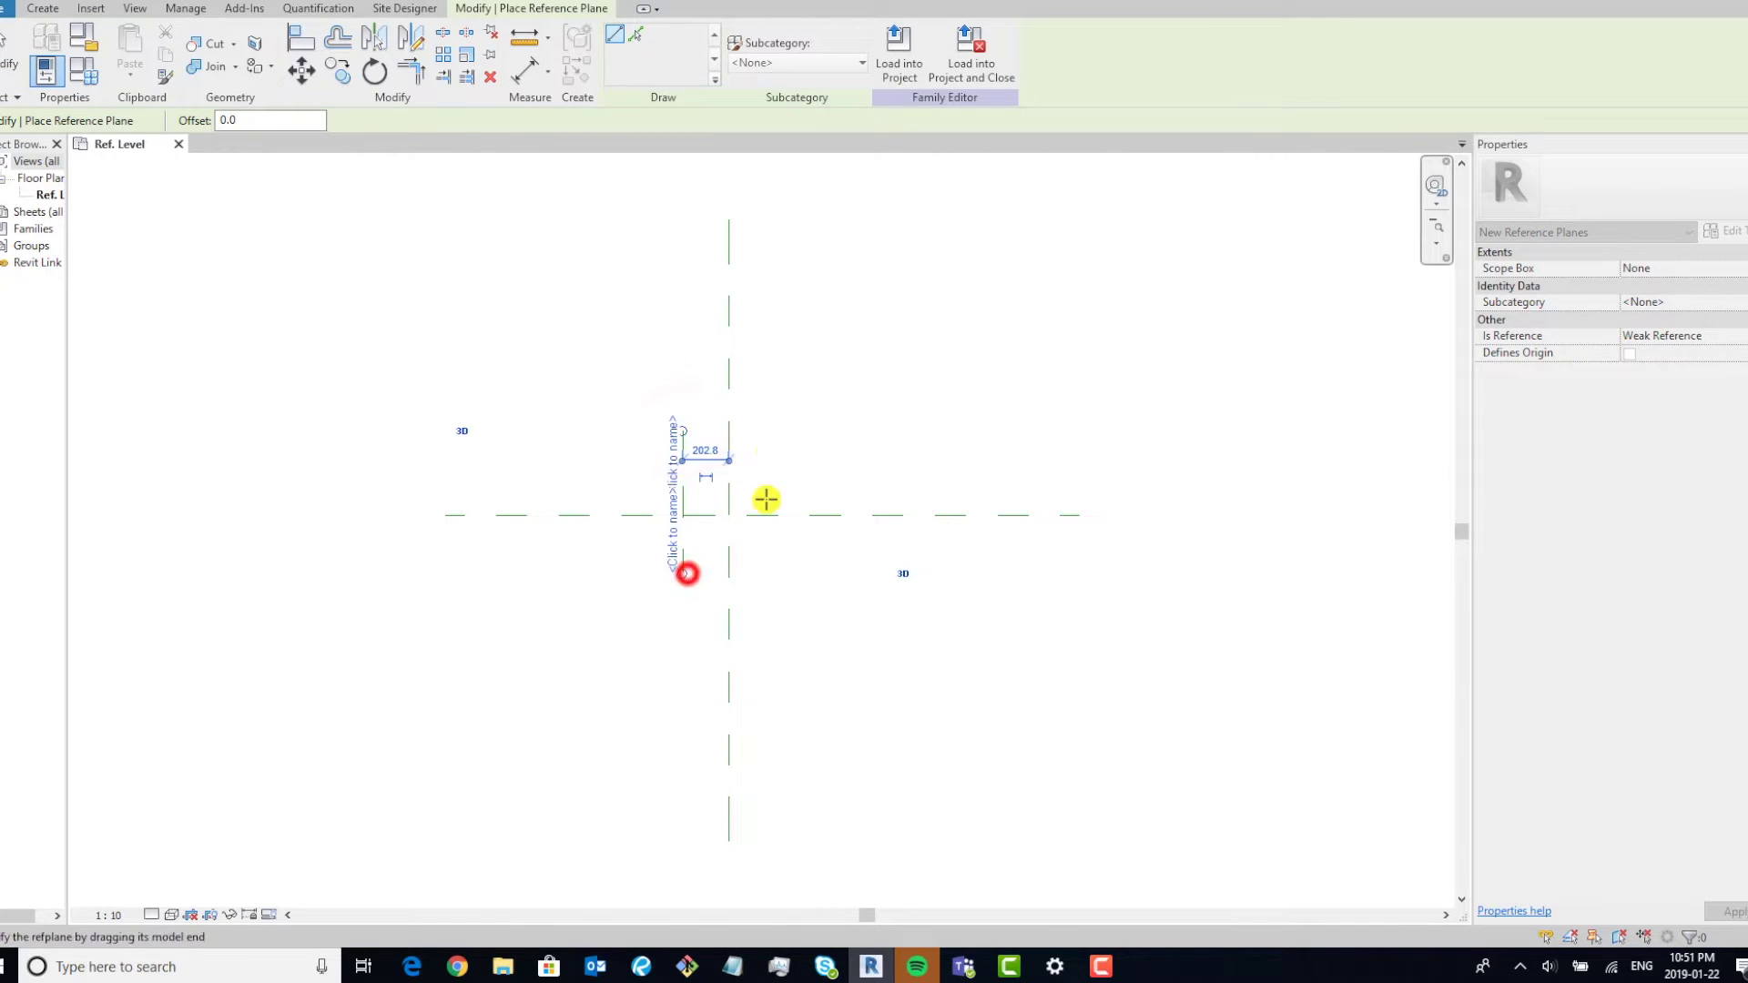
{"action": "left_click", "coordinate": [783, 428]}
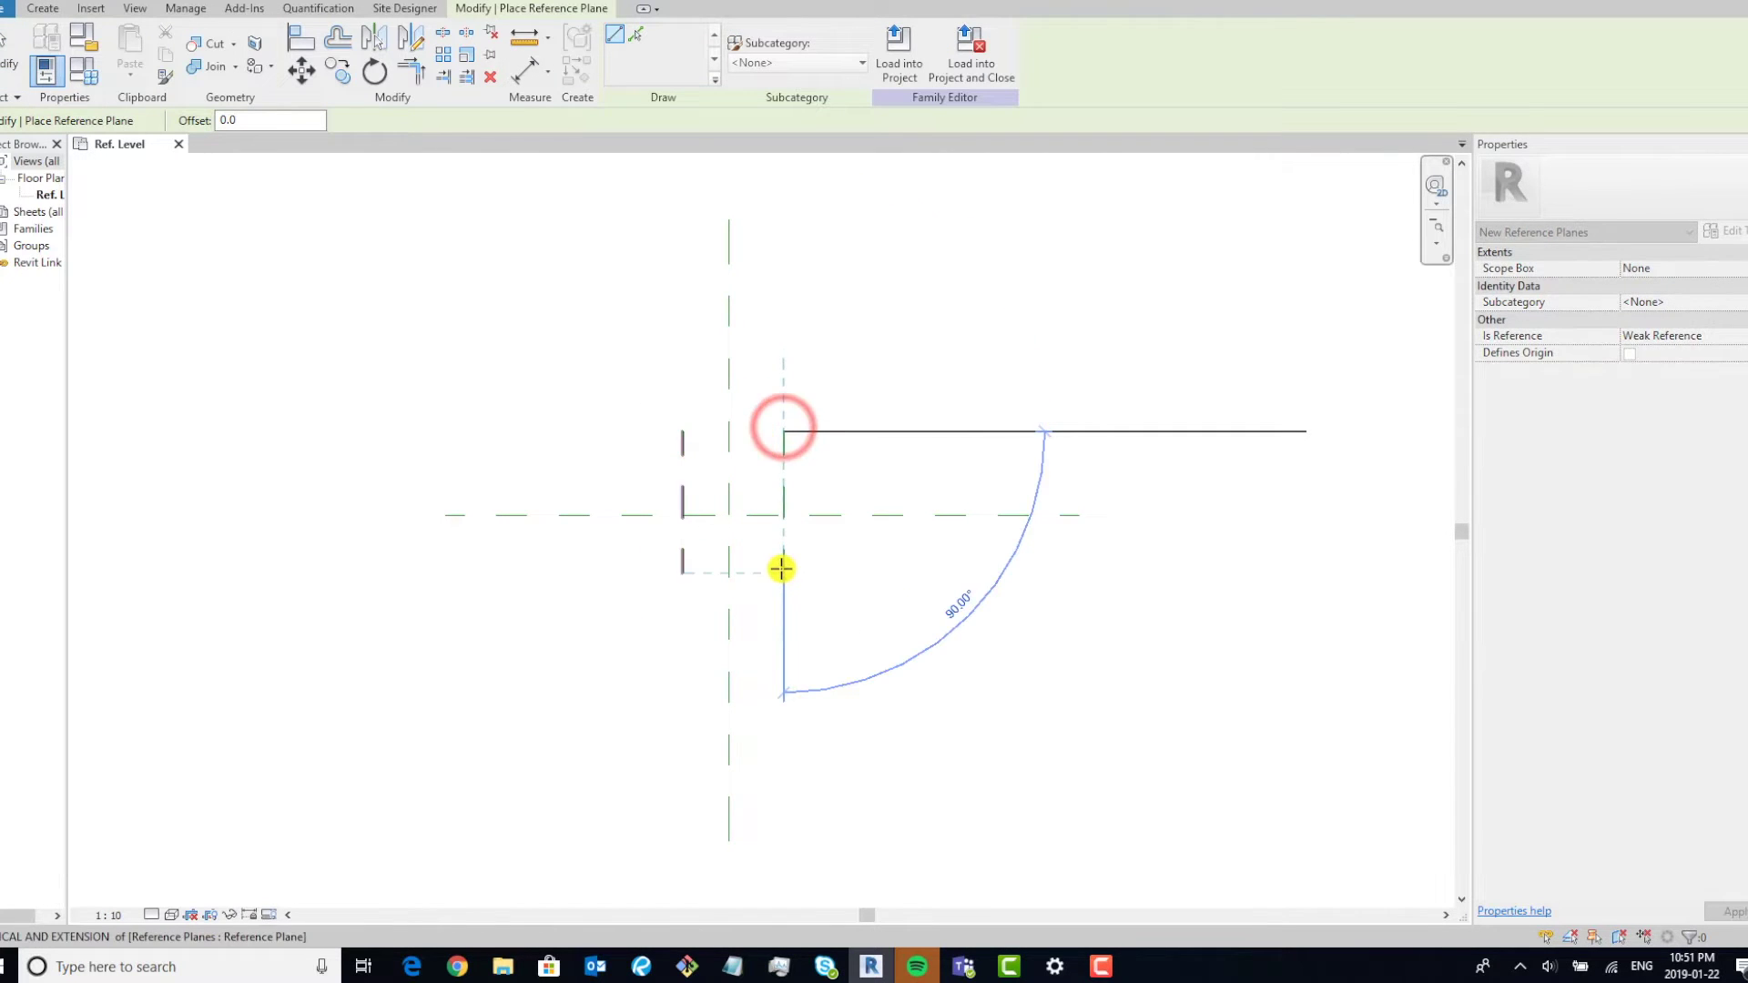
{"action": "left_click", "coordinate": [783, 571]}
{"action": "key", "text": "Escape"}
Dimension the 443 distance between the two new planes and select the dimension.
{"action": "key", "text": "d"}
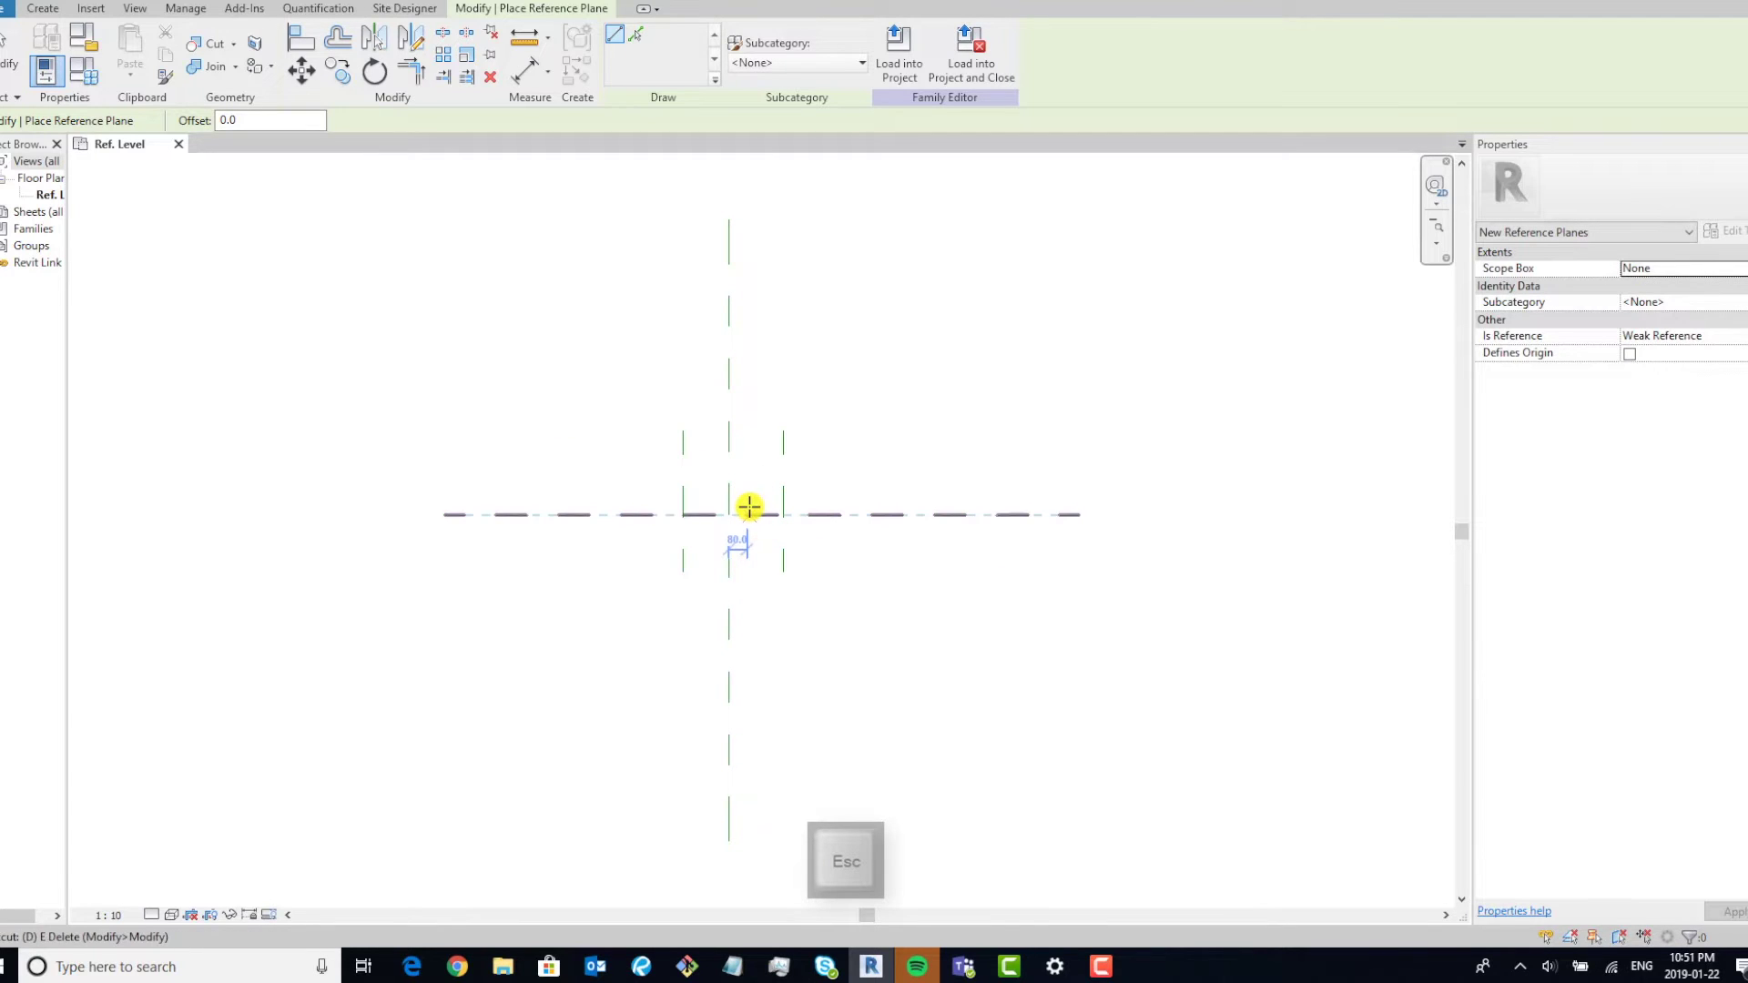
{"action": "key", "text": "i"}
{"action": "left_click", "coordinate": [783, 486]}
{"action": "left_click", "coordinate": [691, 484]}
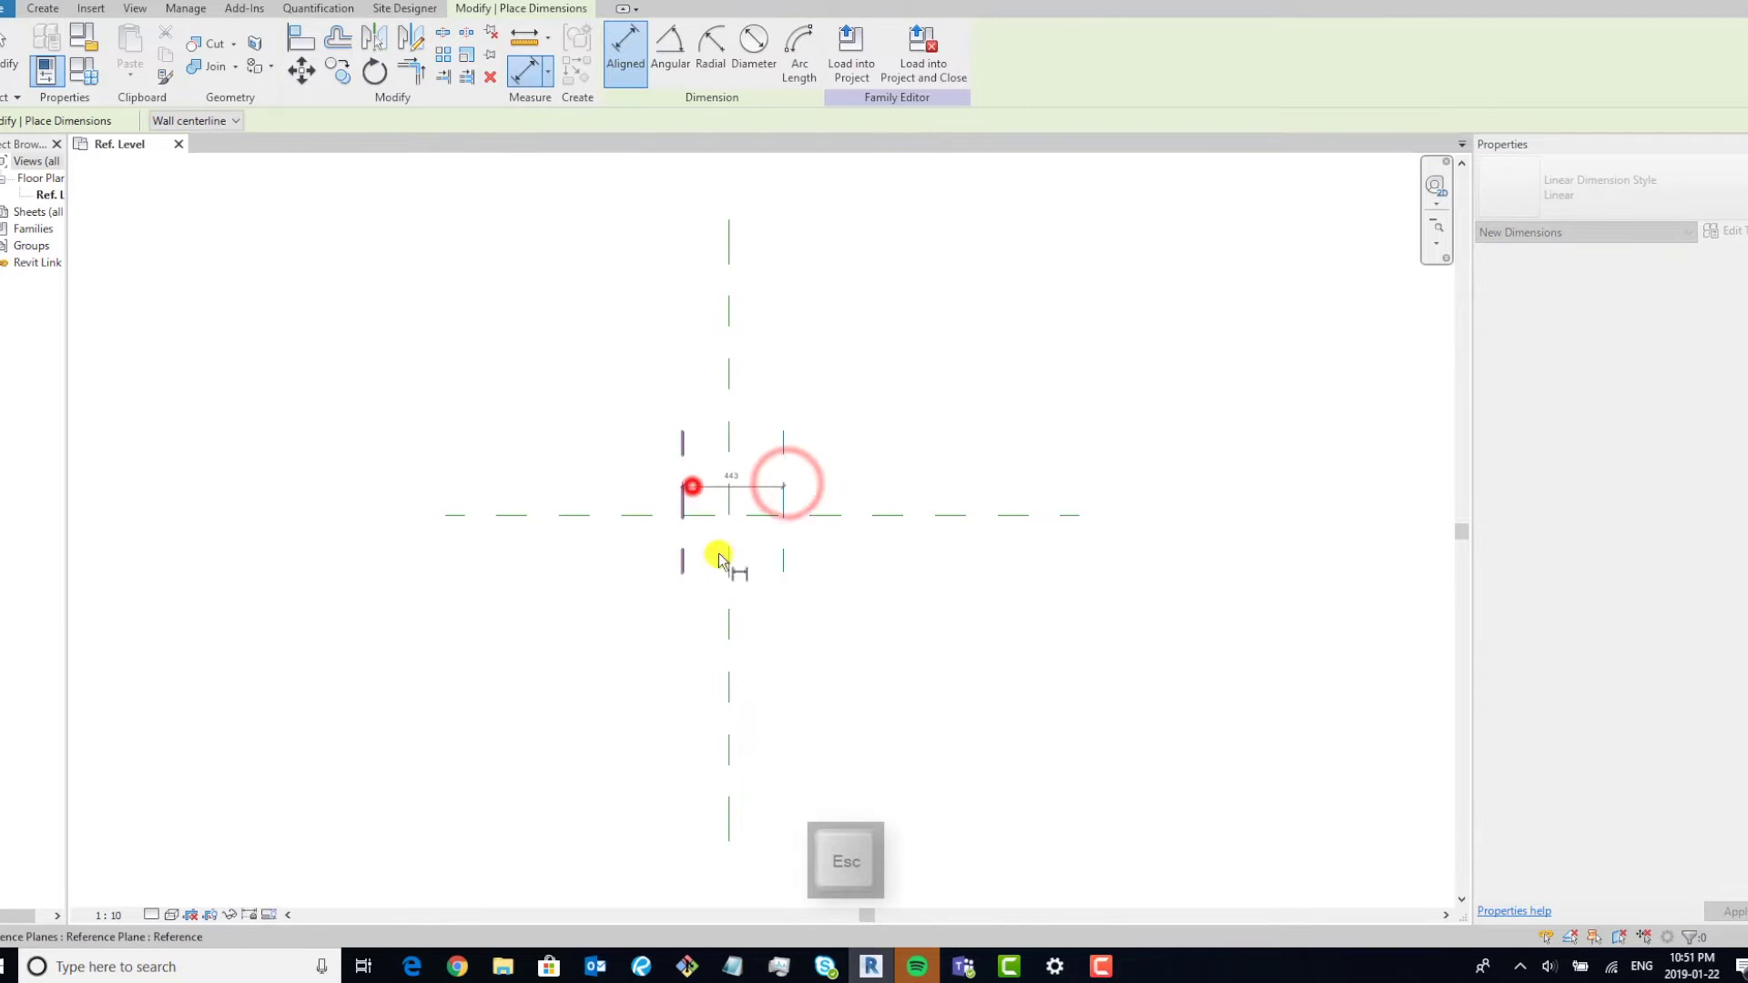
{"action": "left_click", "coordinate": [701, 605]}
{"action": "scroll", "coordinate": [701, 606], "scroll_direction": "up", "scroll_amount": 3}
{"action": "left_click", "coordinate": [706, 607]}
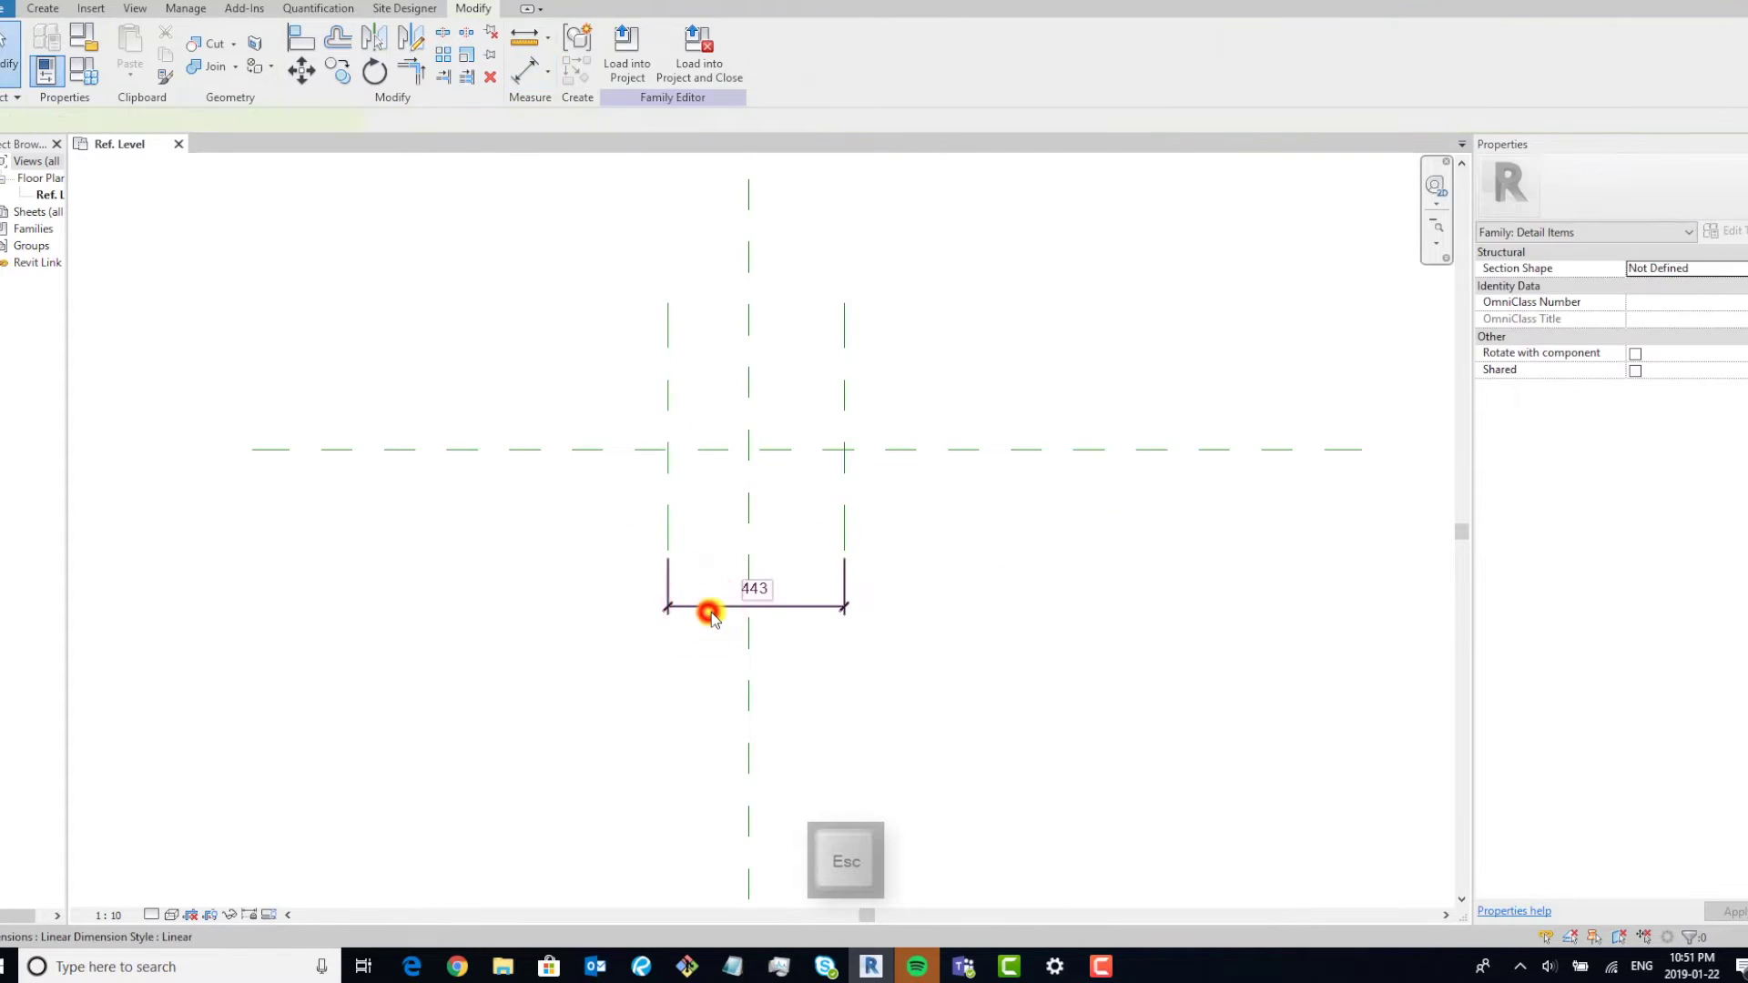
Create a parameter named Width on the 443 dimension and make it an instance parameter.
{"action": "left_click", "coordinate": [806, 53]}
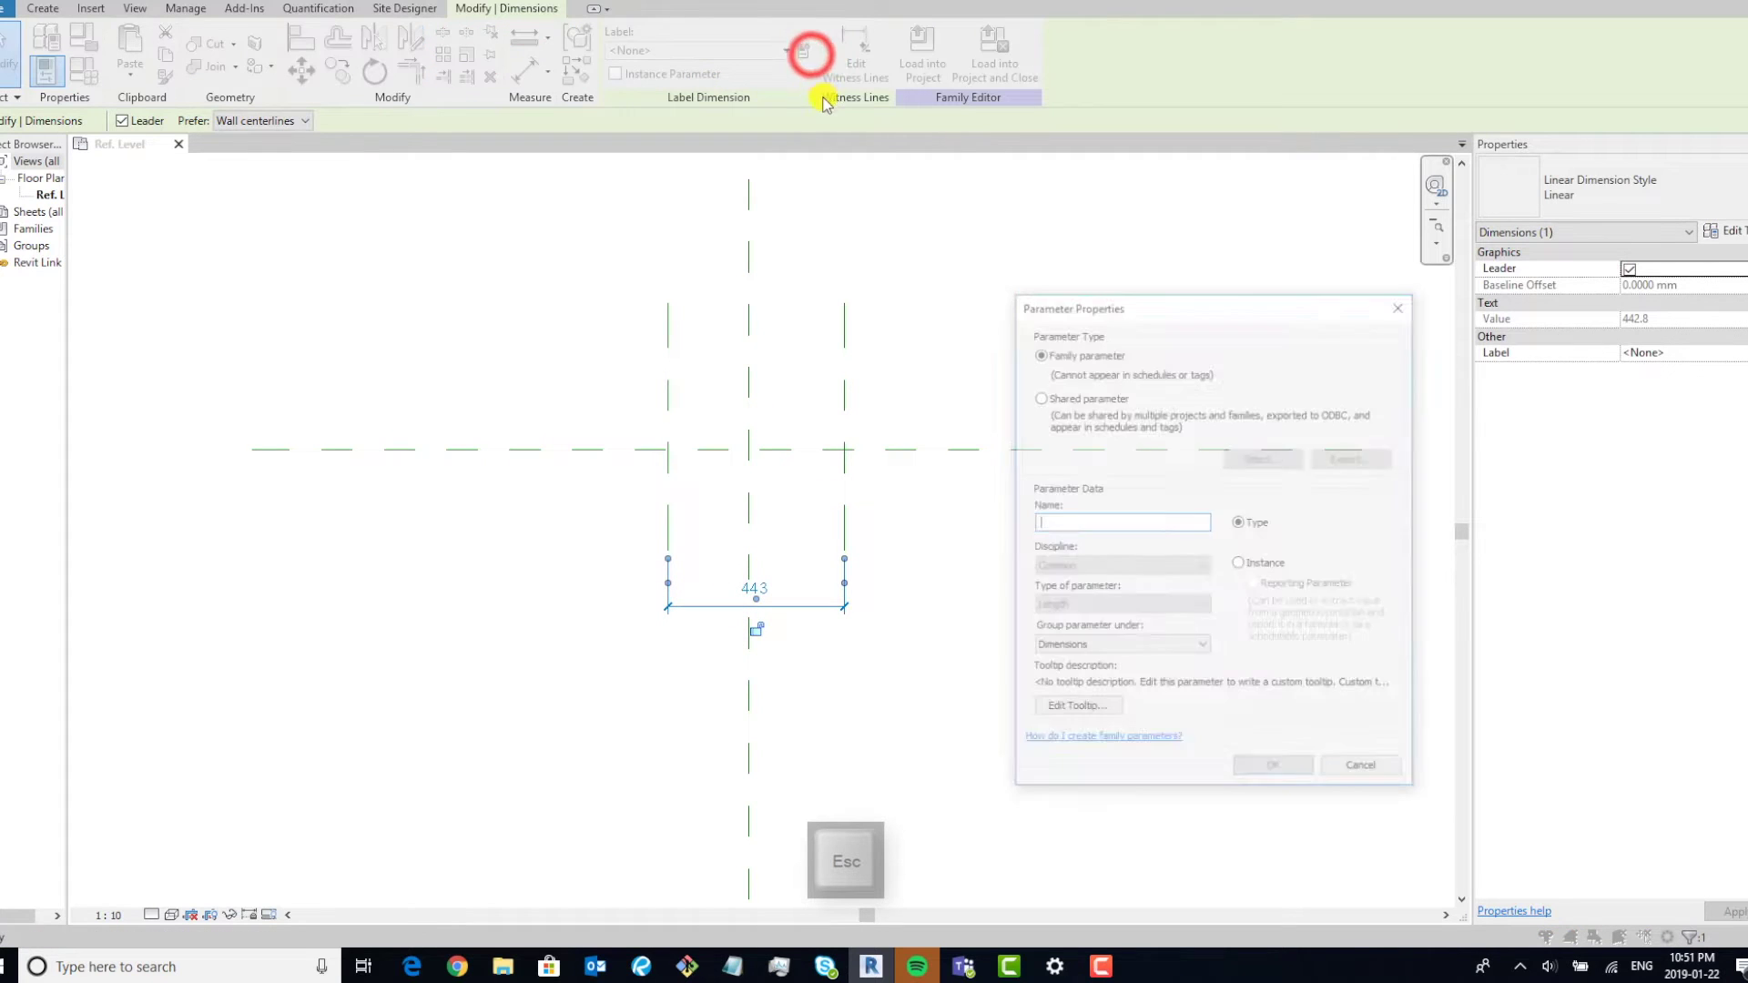
{"action": "type", "text": "wID"}
{"action": "key", "text": "BackSpace"}
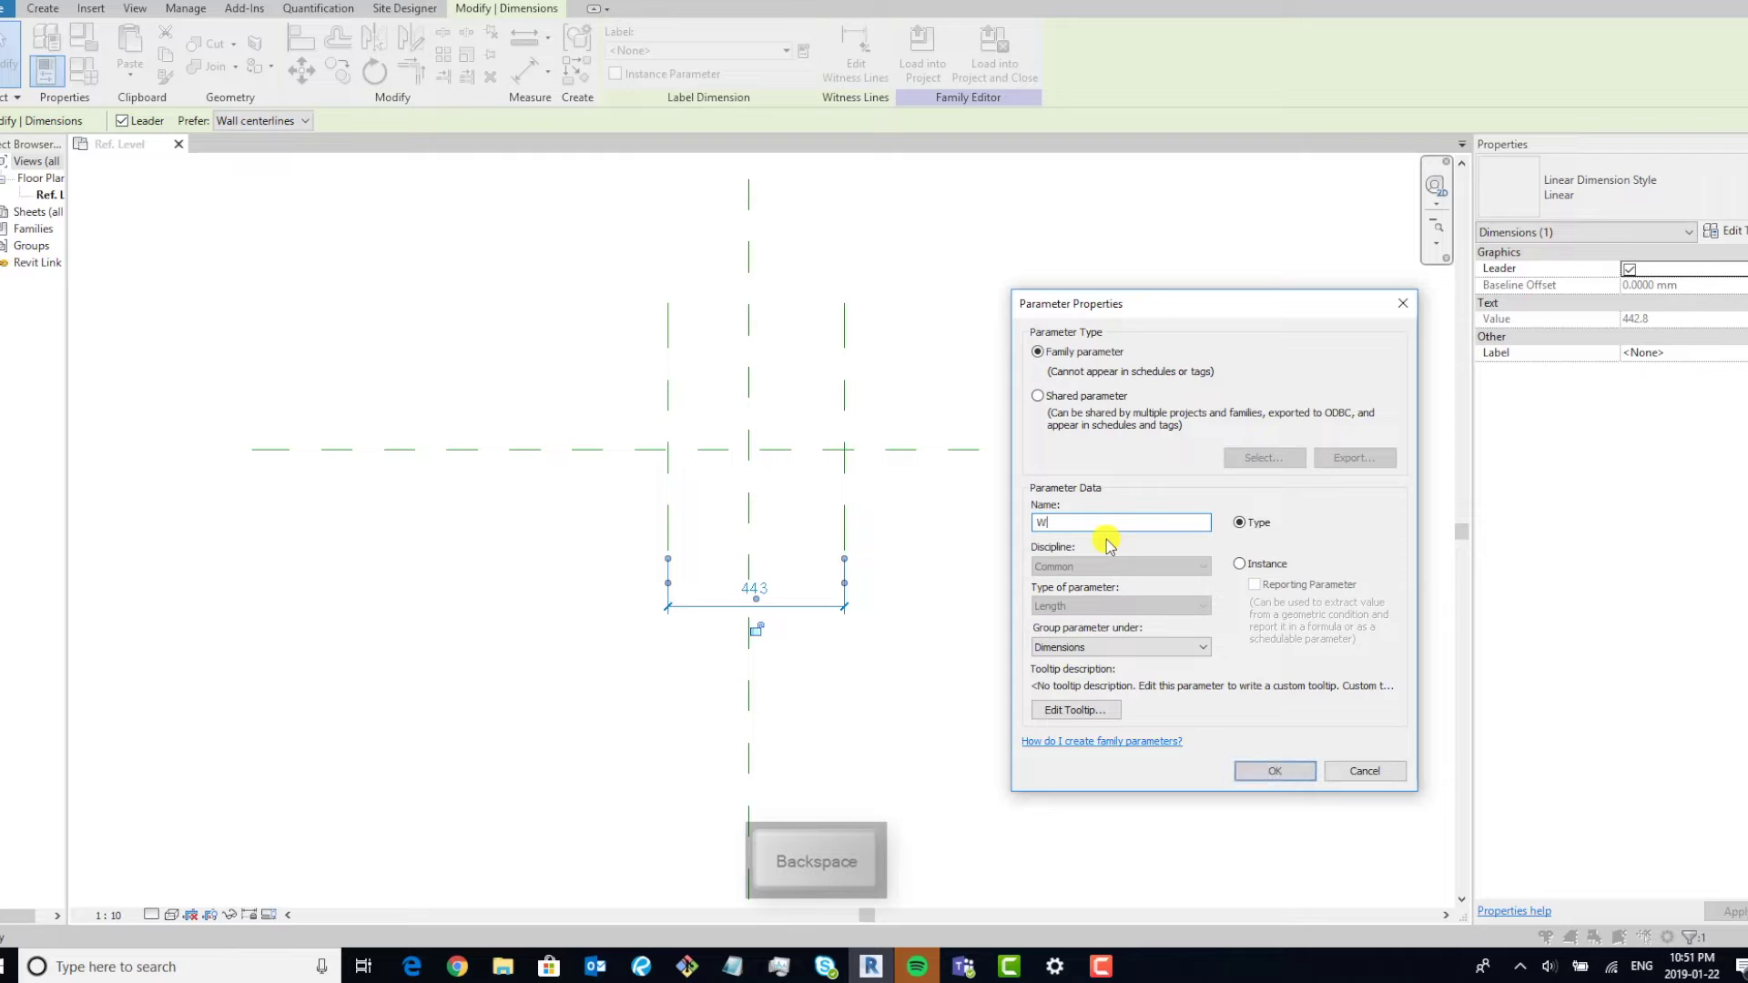
{"action": "type", "text": "dth"}
{"action": "key", "text": "Return"}
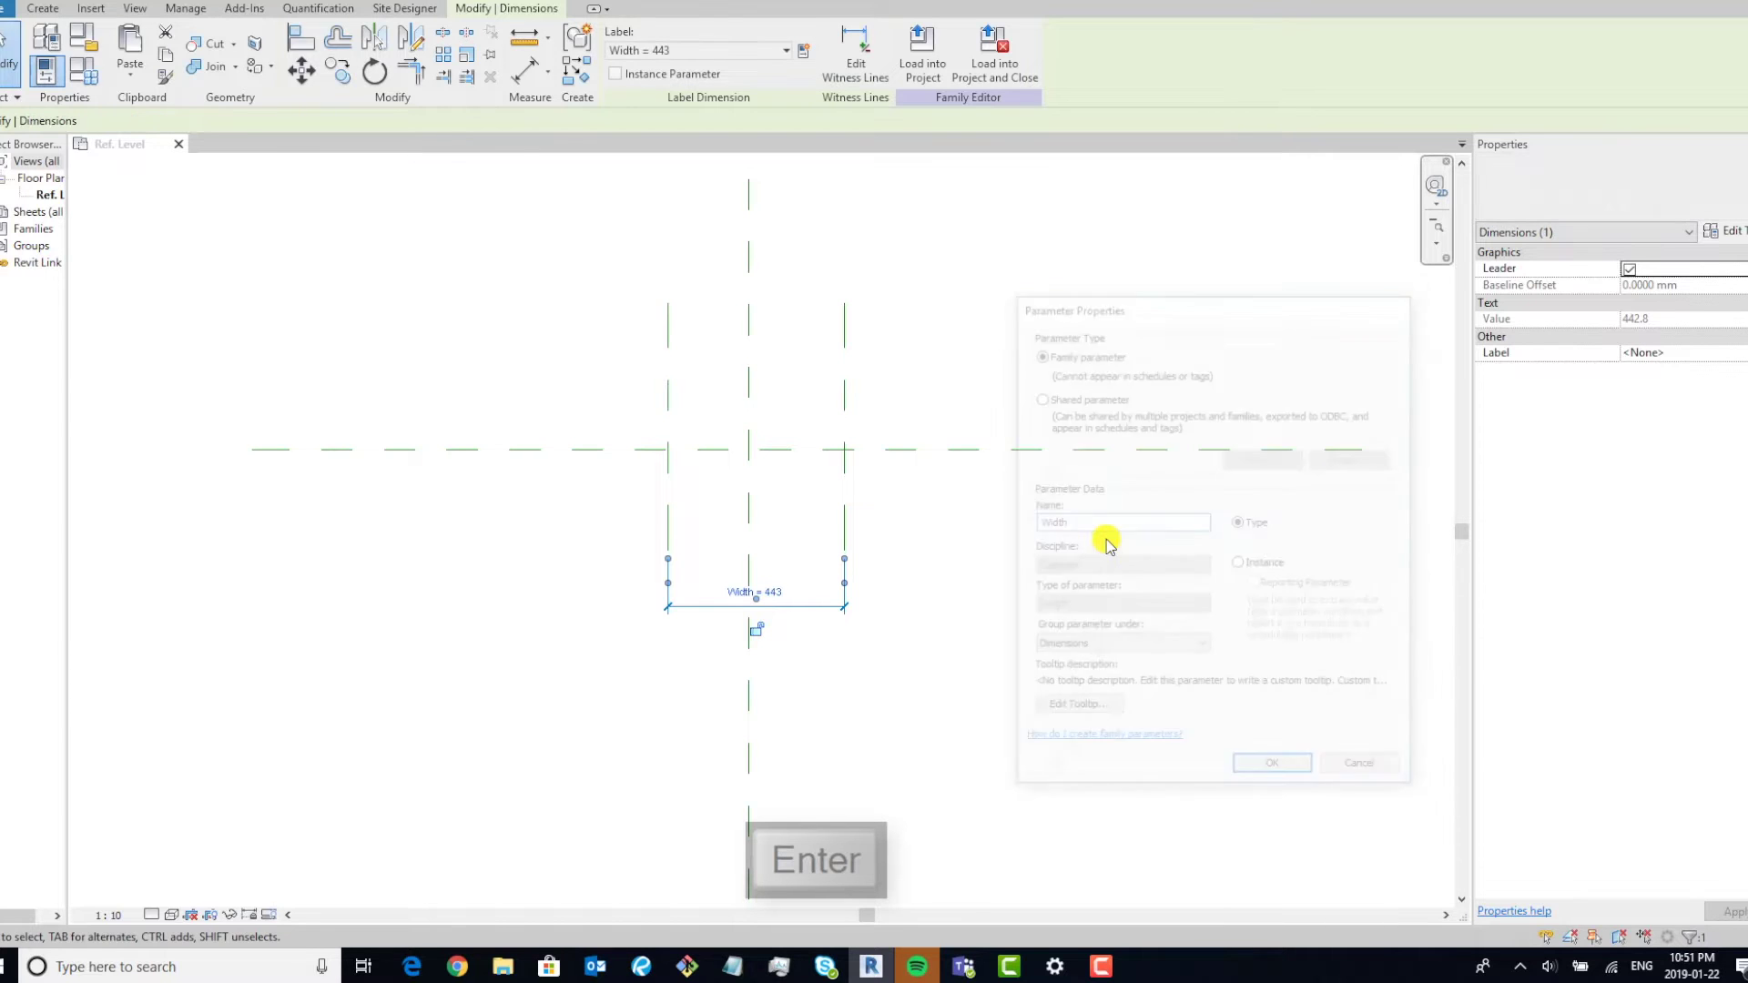
{"action": "left_click", "coordinate": [655, 73]}
Check the right-hand plane and the Width dimension, then clear the selection.
{"action": "left_click", "coordinate": [895, 512]}
{"action": "left_click", "coordinate": [847, 469]}
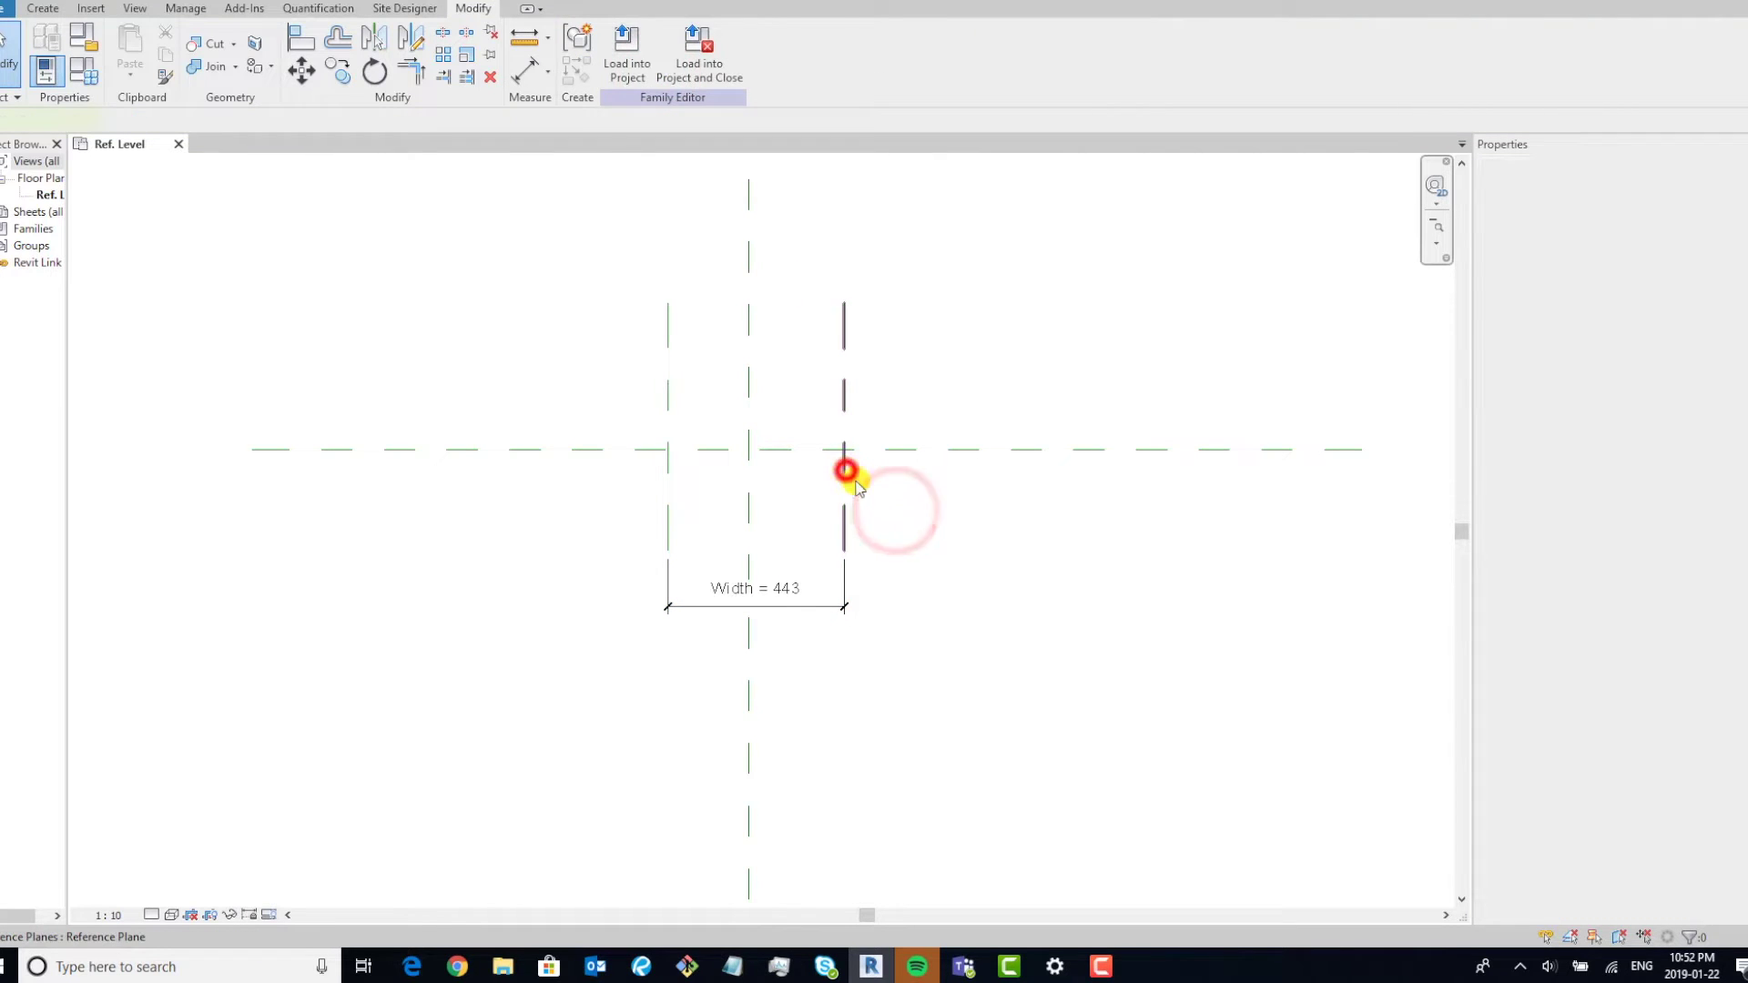
{"action": "left_click", "coordinate": [819, 656]}
{"action": "left_click", "coordinate": [804, 605]}
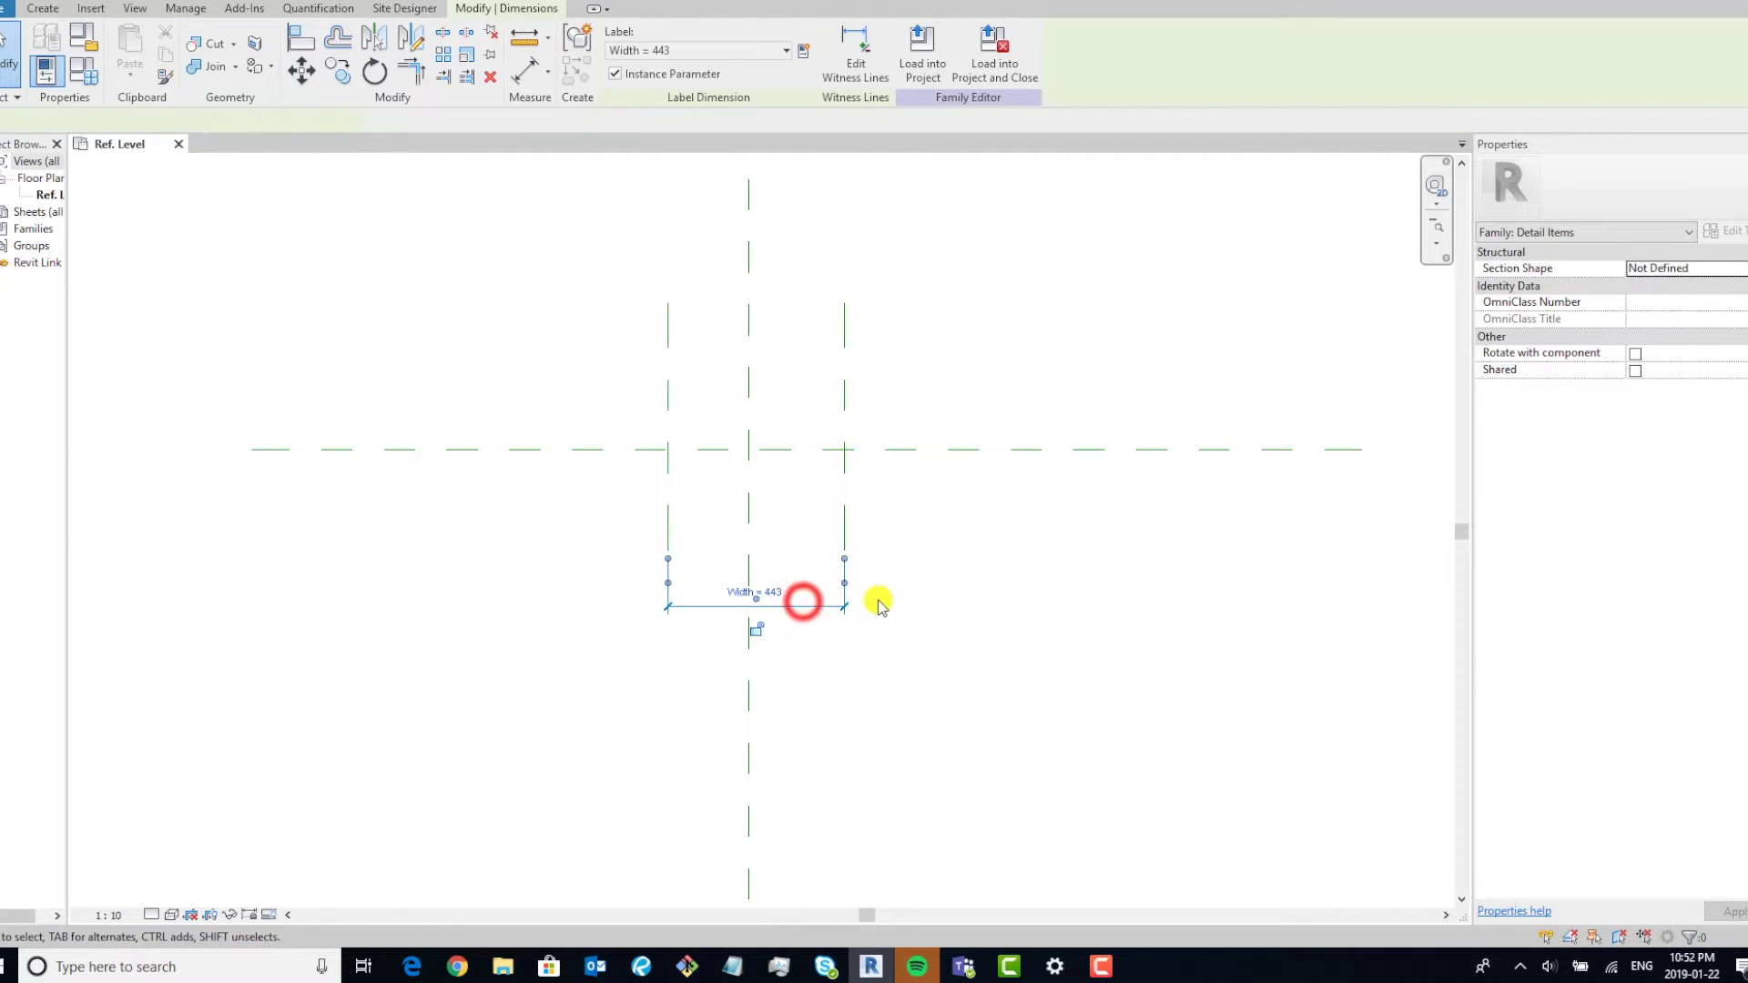
{"action": "left_click", "coordinate": [913, 510]}
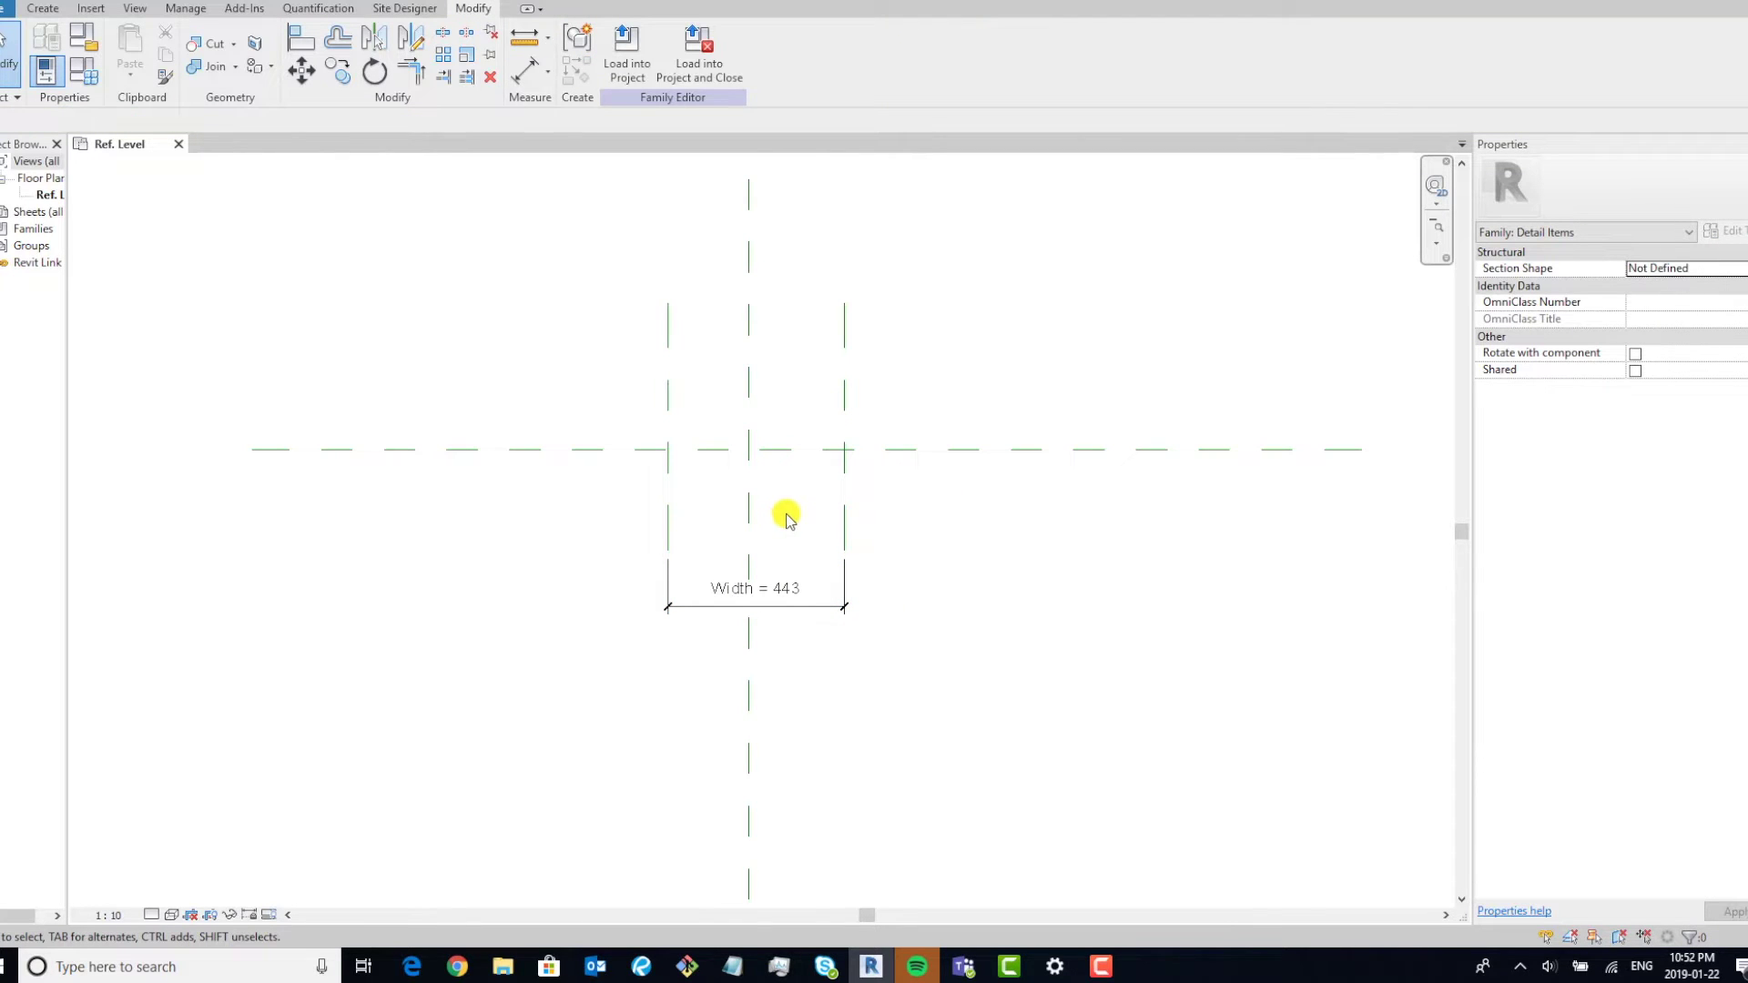
Dimension the left, centre and right planes and set the string to EQ.
{"action": "key", "text": "d"}
{"action": "key", "text": "i"}
{"action": "left_click", "coordinate": [839, 495]}
{"action": "left_click", "coordinate": [750, 496]}
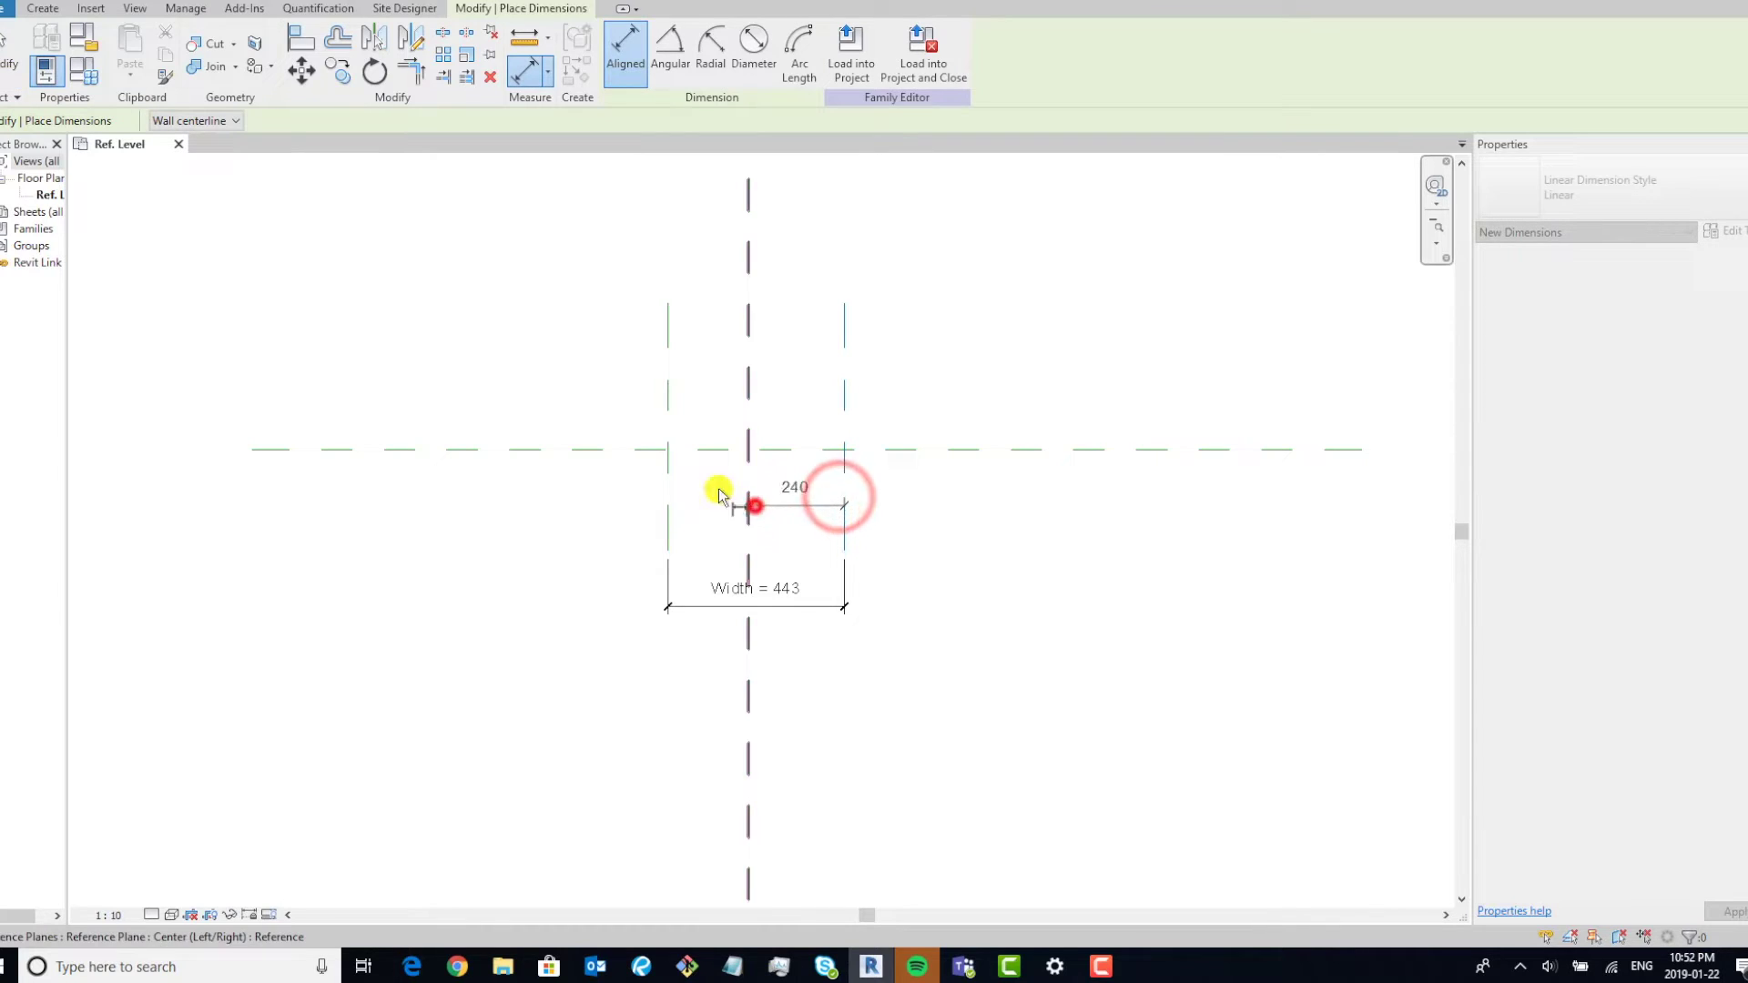
{"action": "left_click", "coordinate": [674, 489]}
{"action": "left_click", "coordinate": [710, 537]}
{"action": "key", "text": "Escape"}
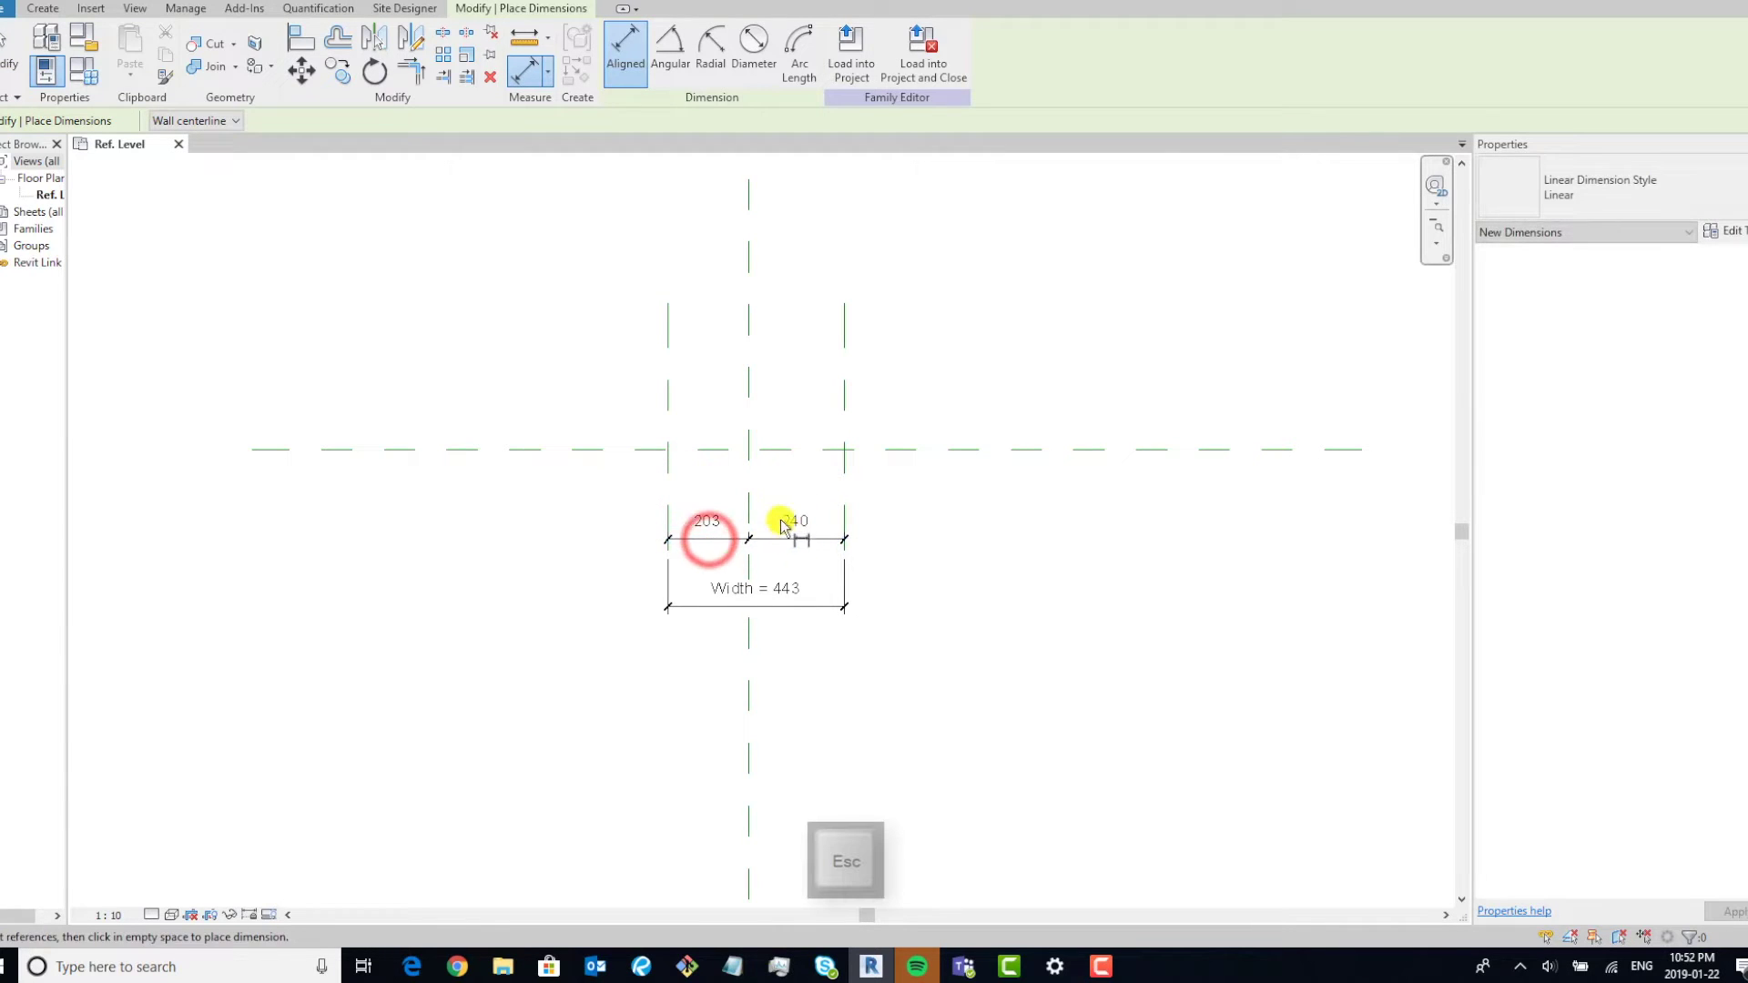
{"action": "left_click", "coordinate": [790, 539]}
{"action": "left_click", "coordinate": [844, 489]}
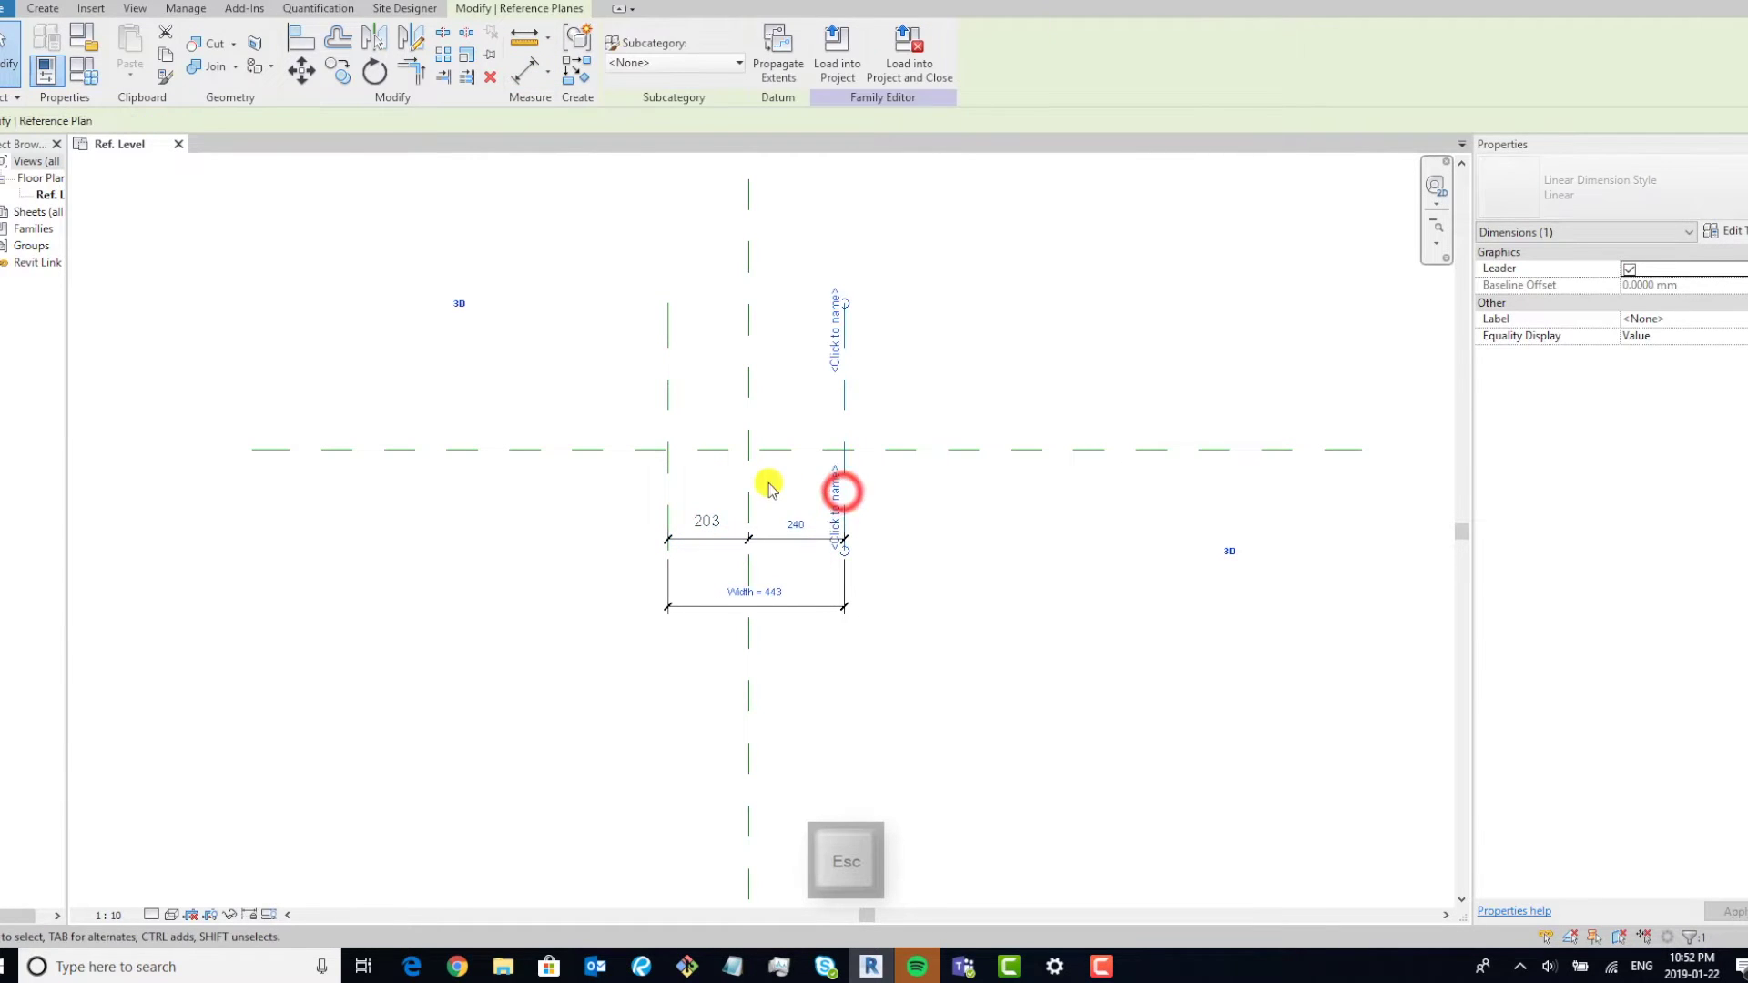
{"action": "left_click", "coordinate": [917, 500]}
{"action": "left_click", "coordinate": [768, 537]}
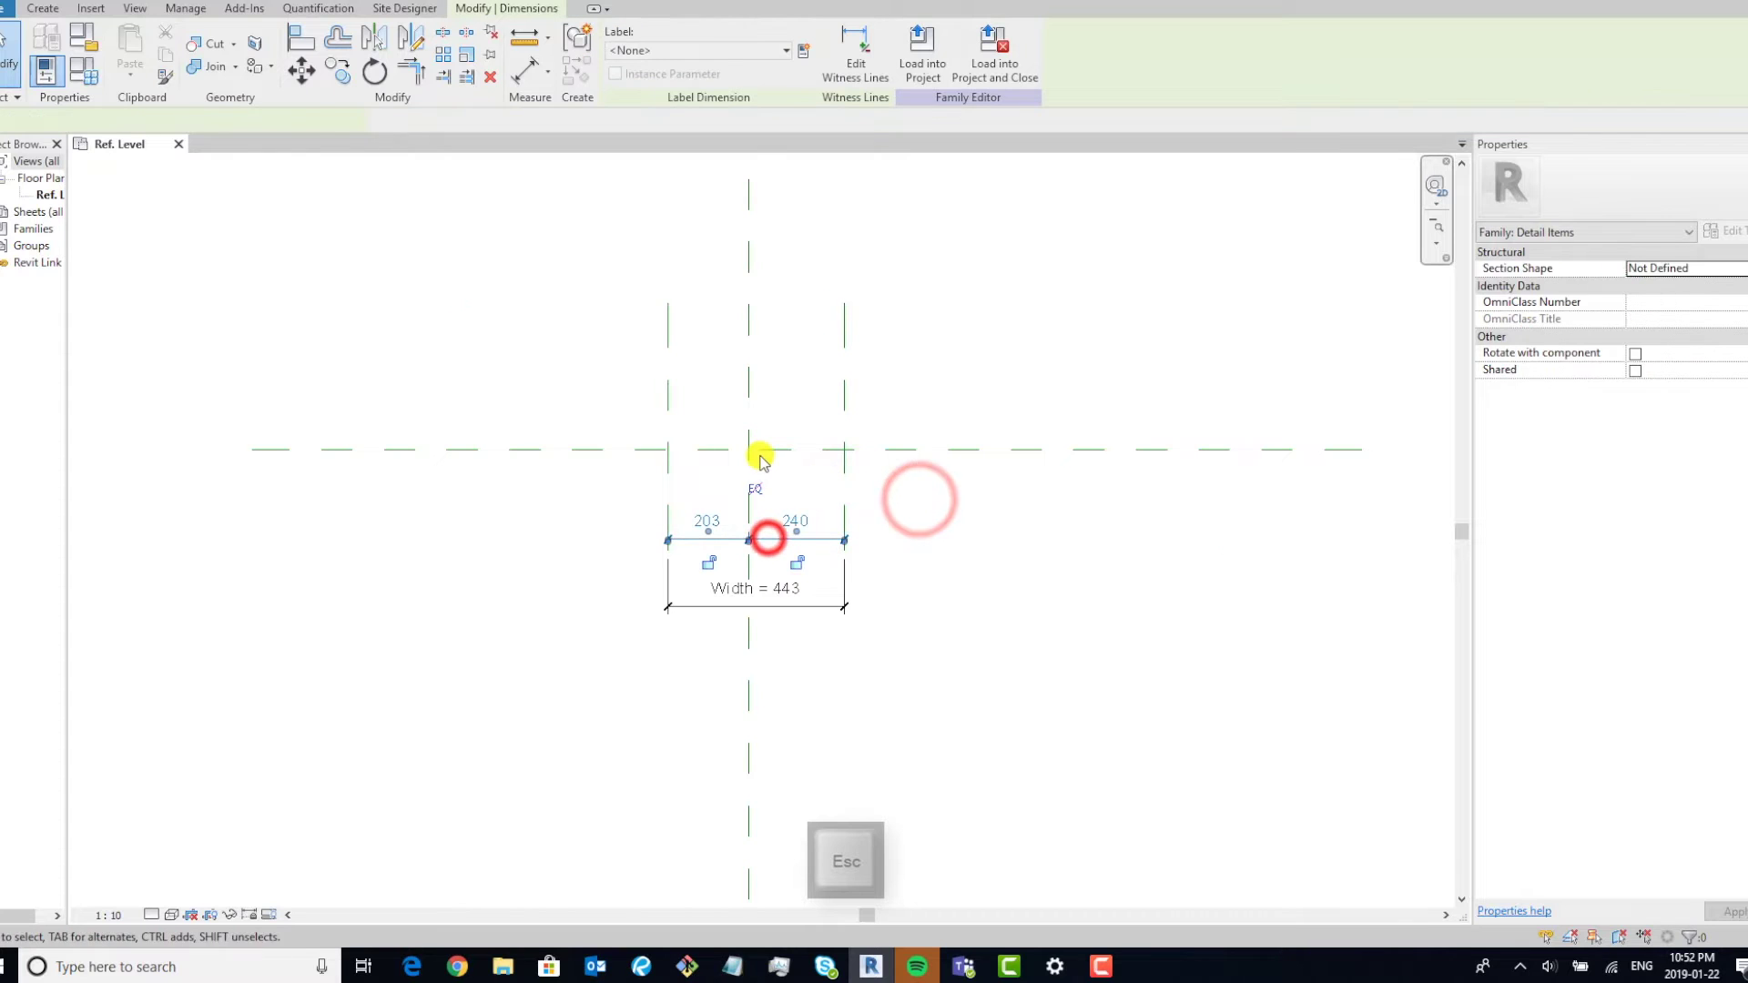
{"action": "left_click", "coordinate": [748, 489]}
Change the Width dimension value to 100.
{"action": "left_click", "coordinate": [841, 494]}
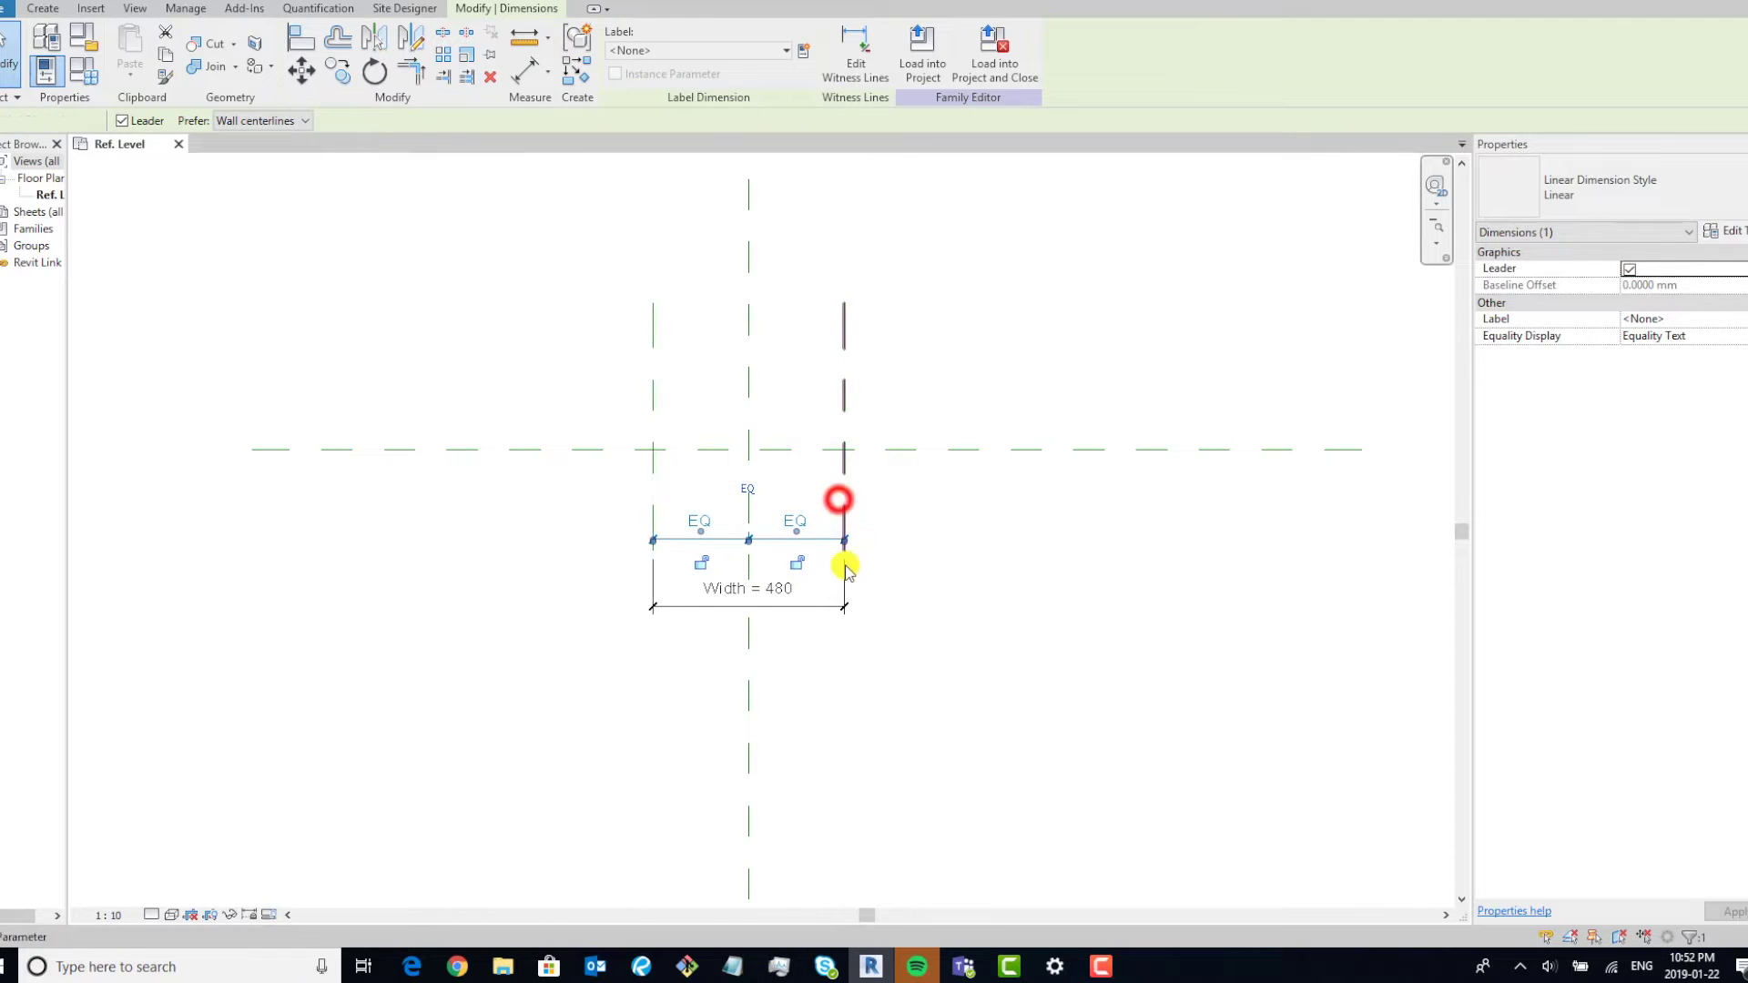
{"action": "left_click", "coordinate": [776, 592]}
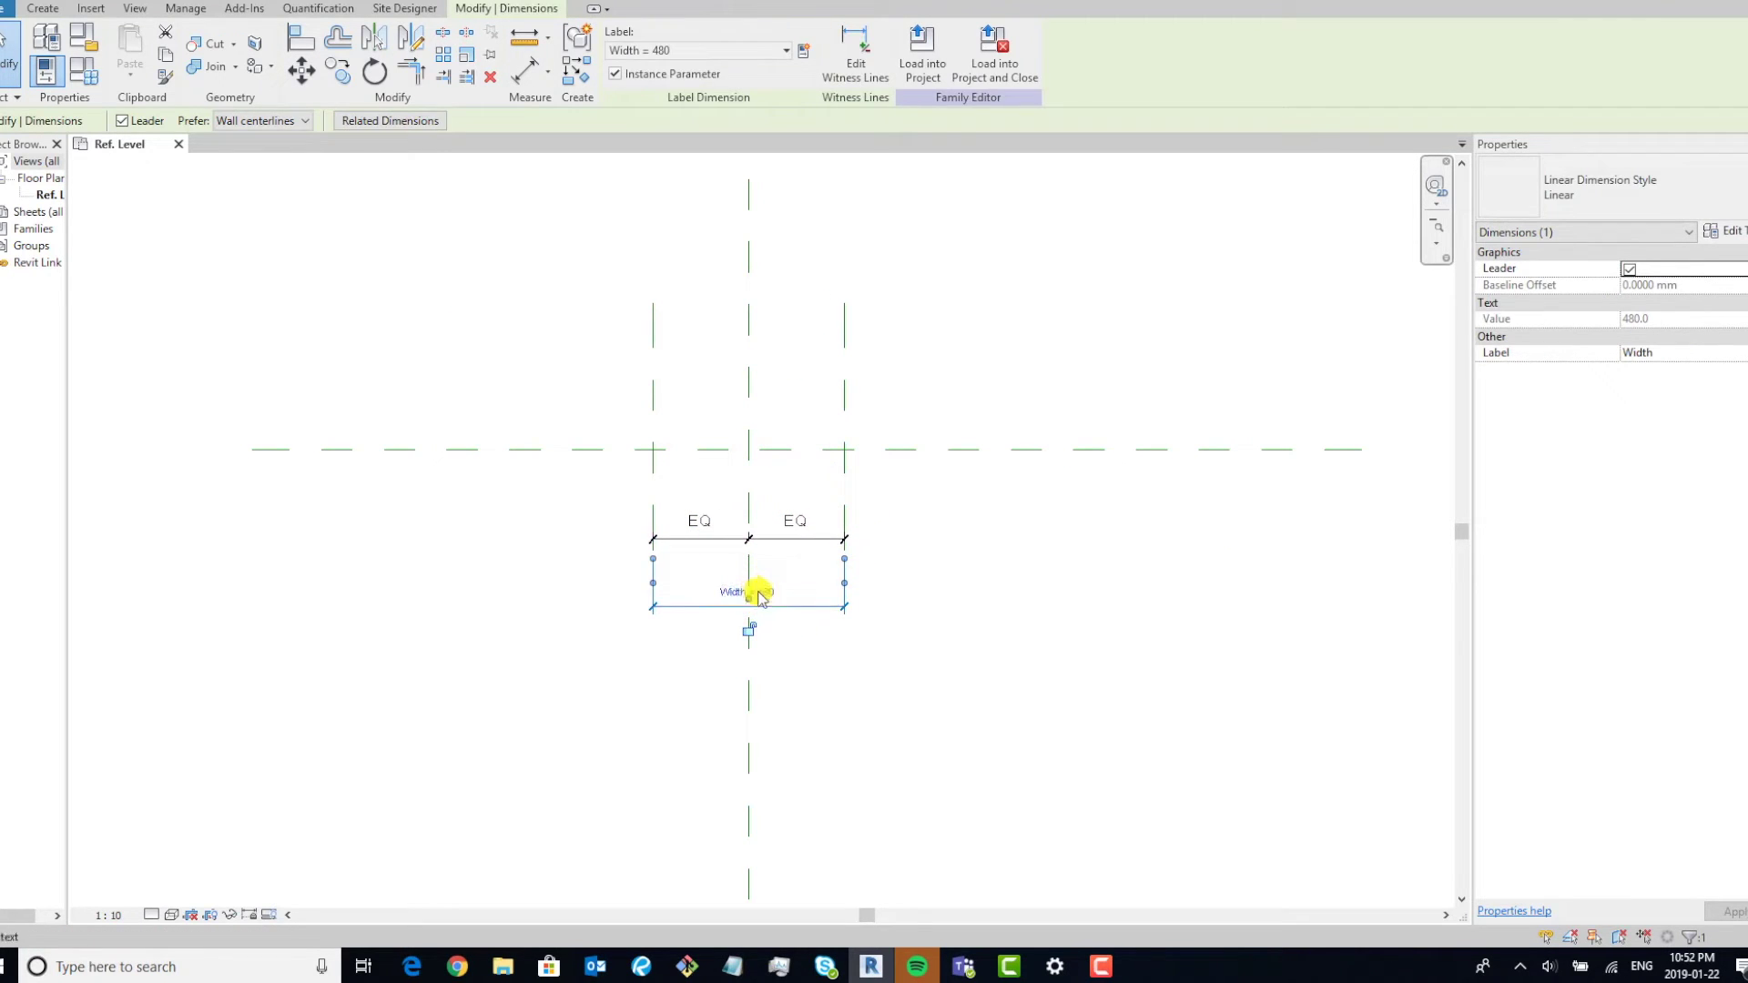
{"action": "left_click", "coordinate": [777, 590]}
{"action": "type", "text": "100"}
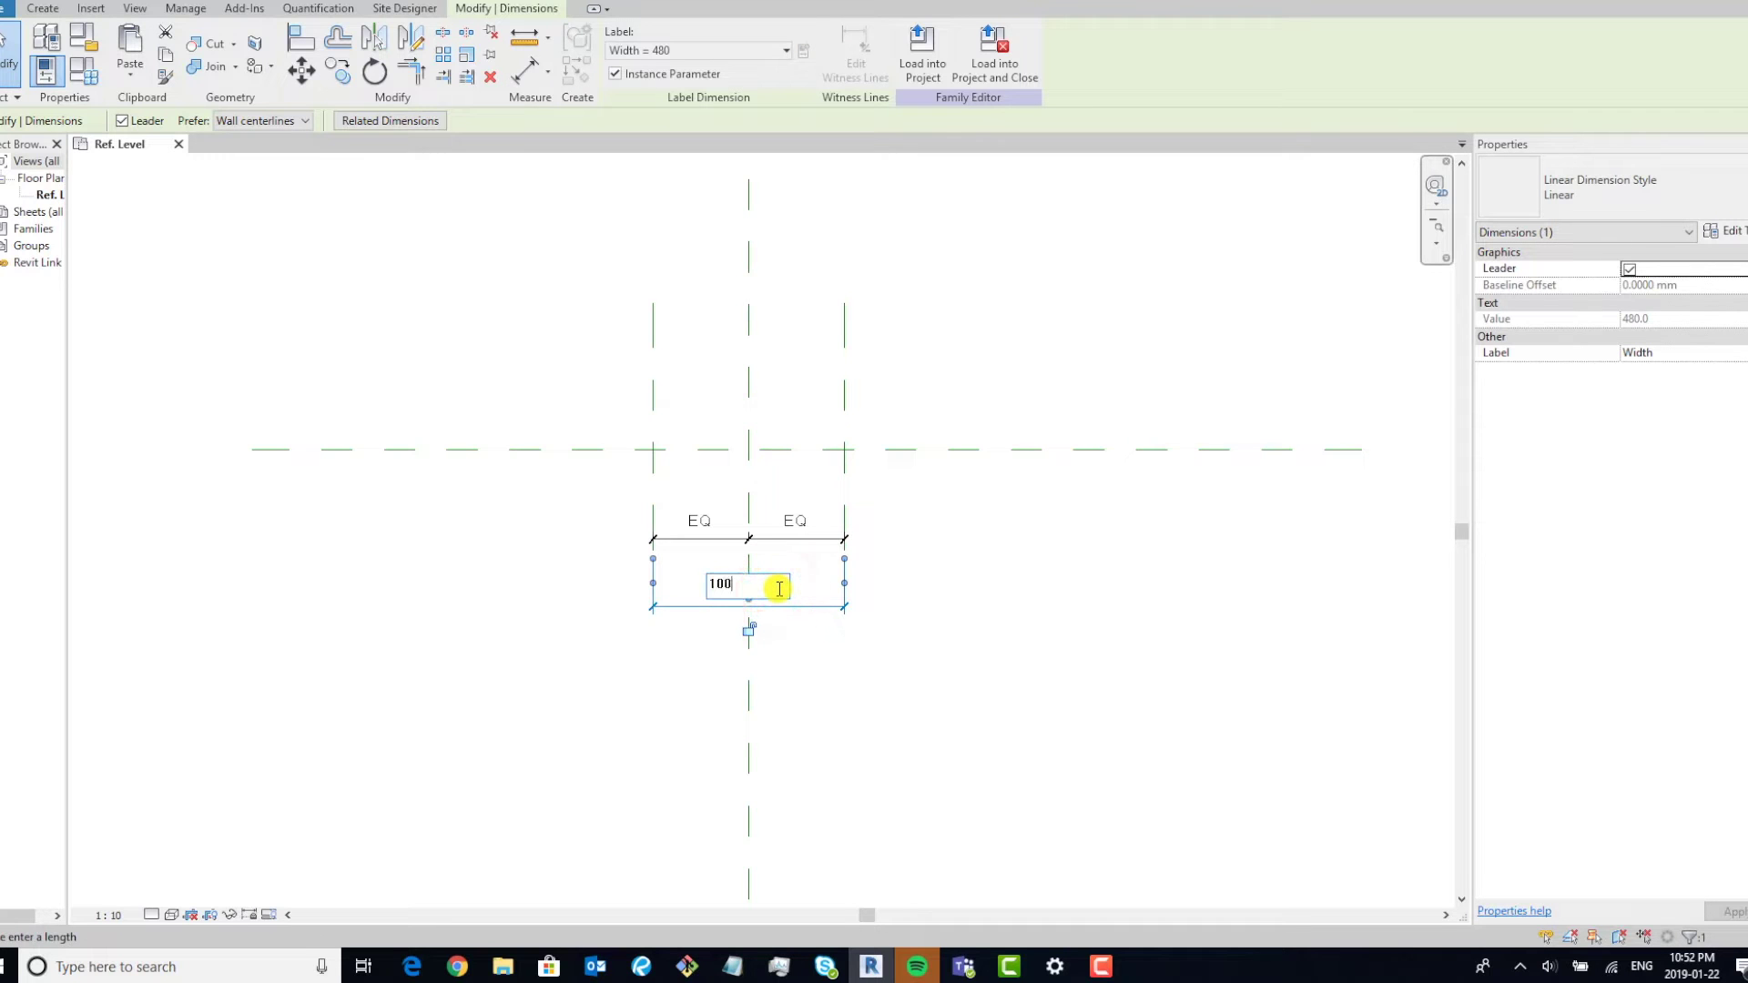
{"action": "key", "text": "Return"}
{"action": "scroll", "coordinate": [850, 542], "scroll_direction": "up", "scroll_amount": 5}
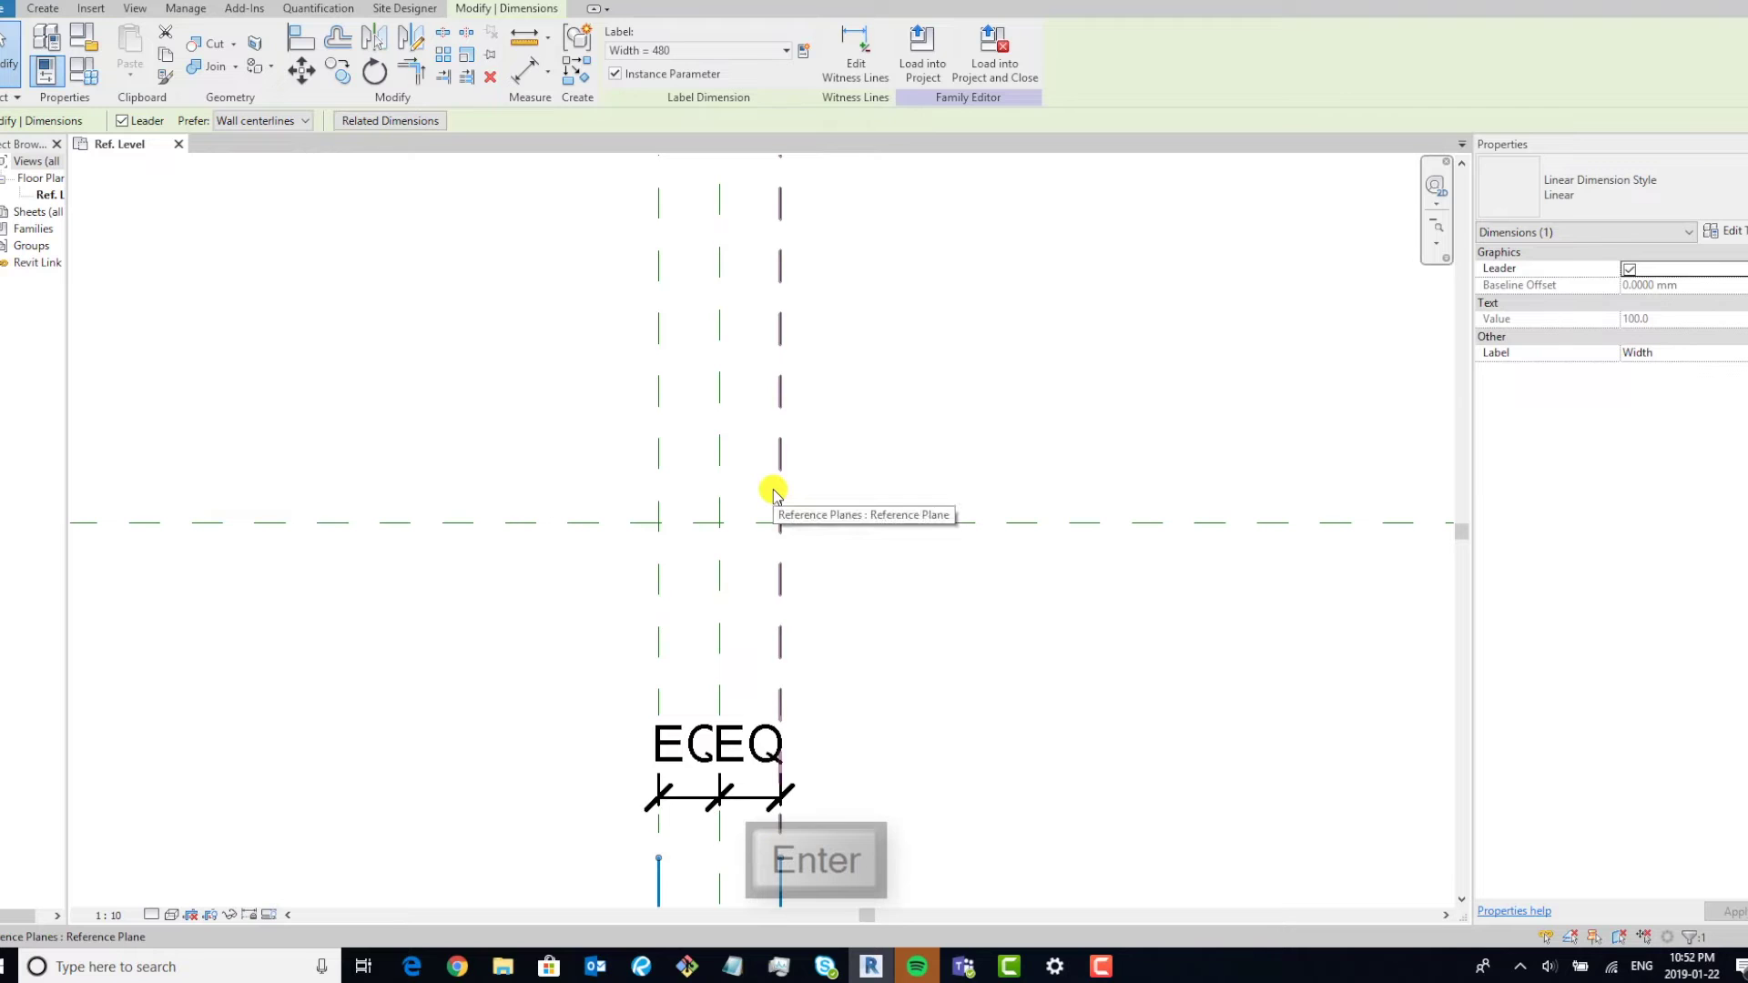
Draw two vertical reference planes just left and right of the centre plane.
{"action": "key", "text": "Escape"}
{"action": "key", "text": "r"}
{"action": "key", "text": "p"}
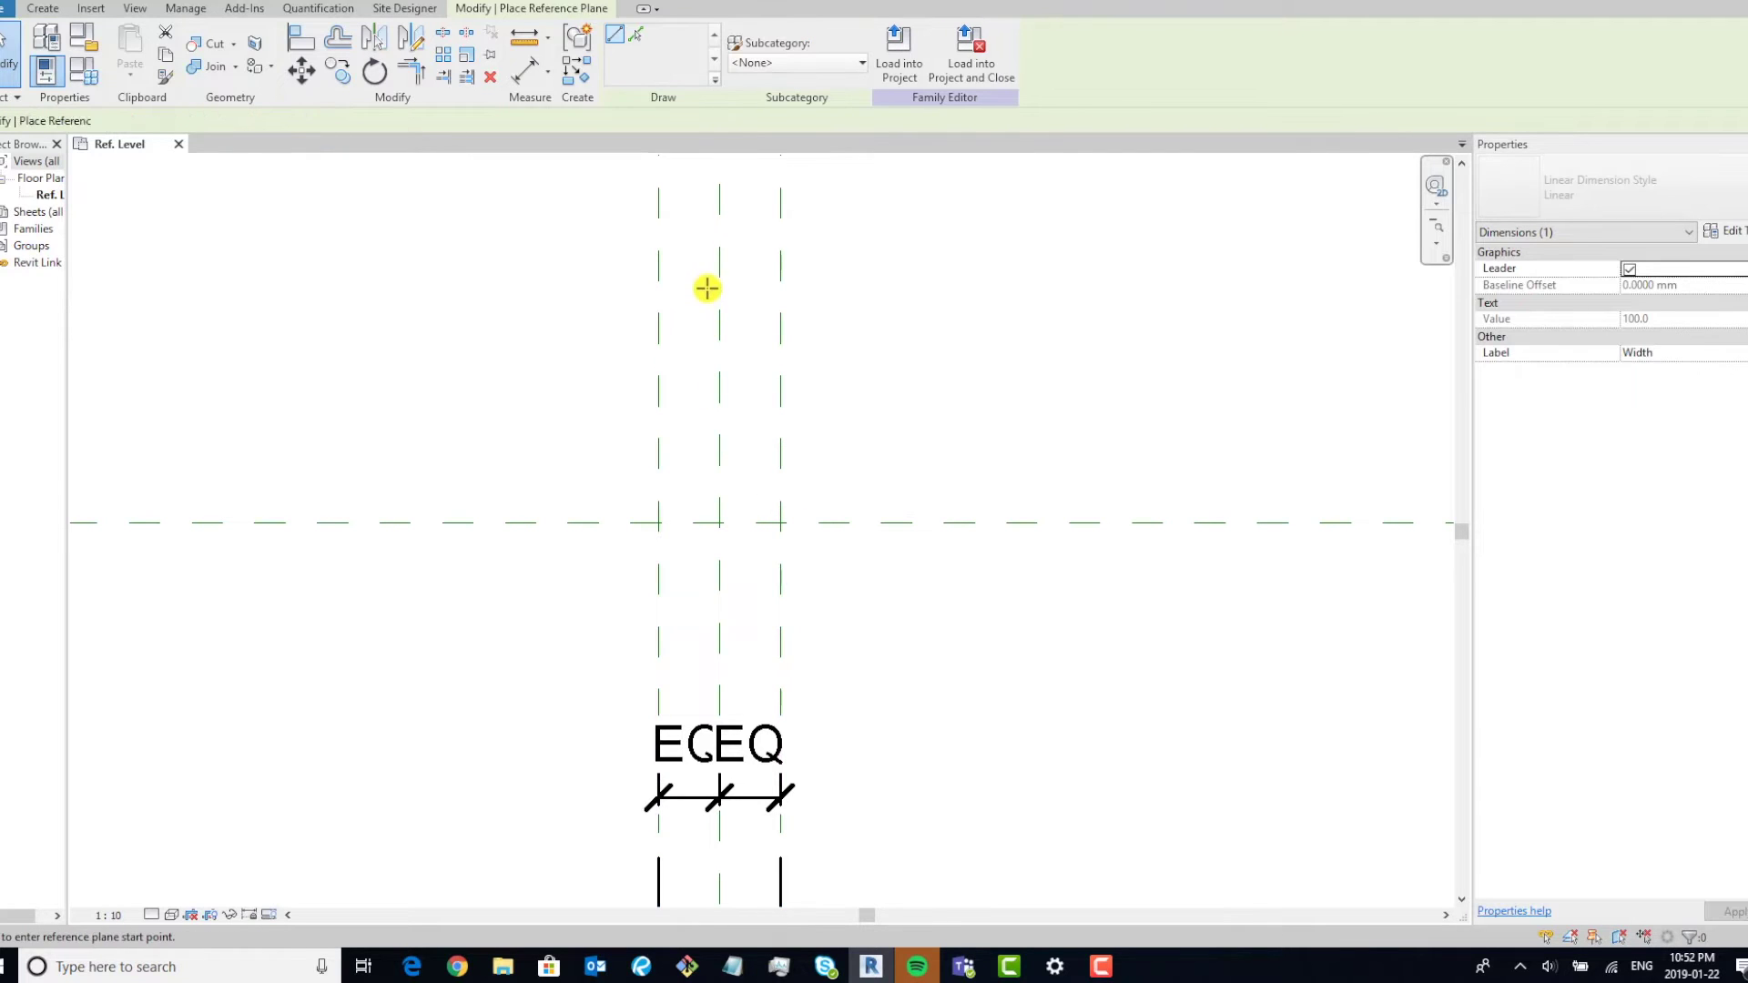
{"action": "left_click", "coordinate": [701, 255]}
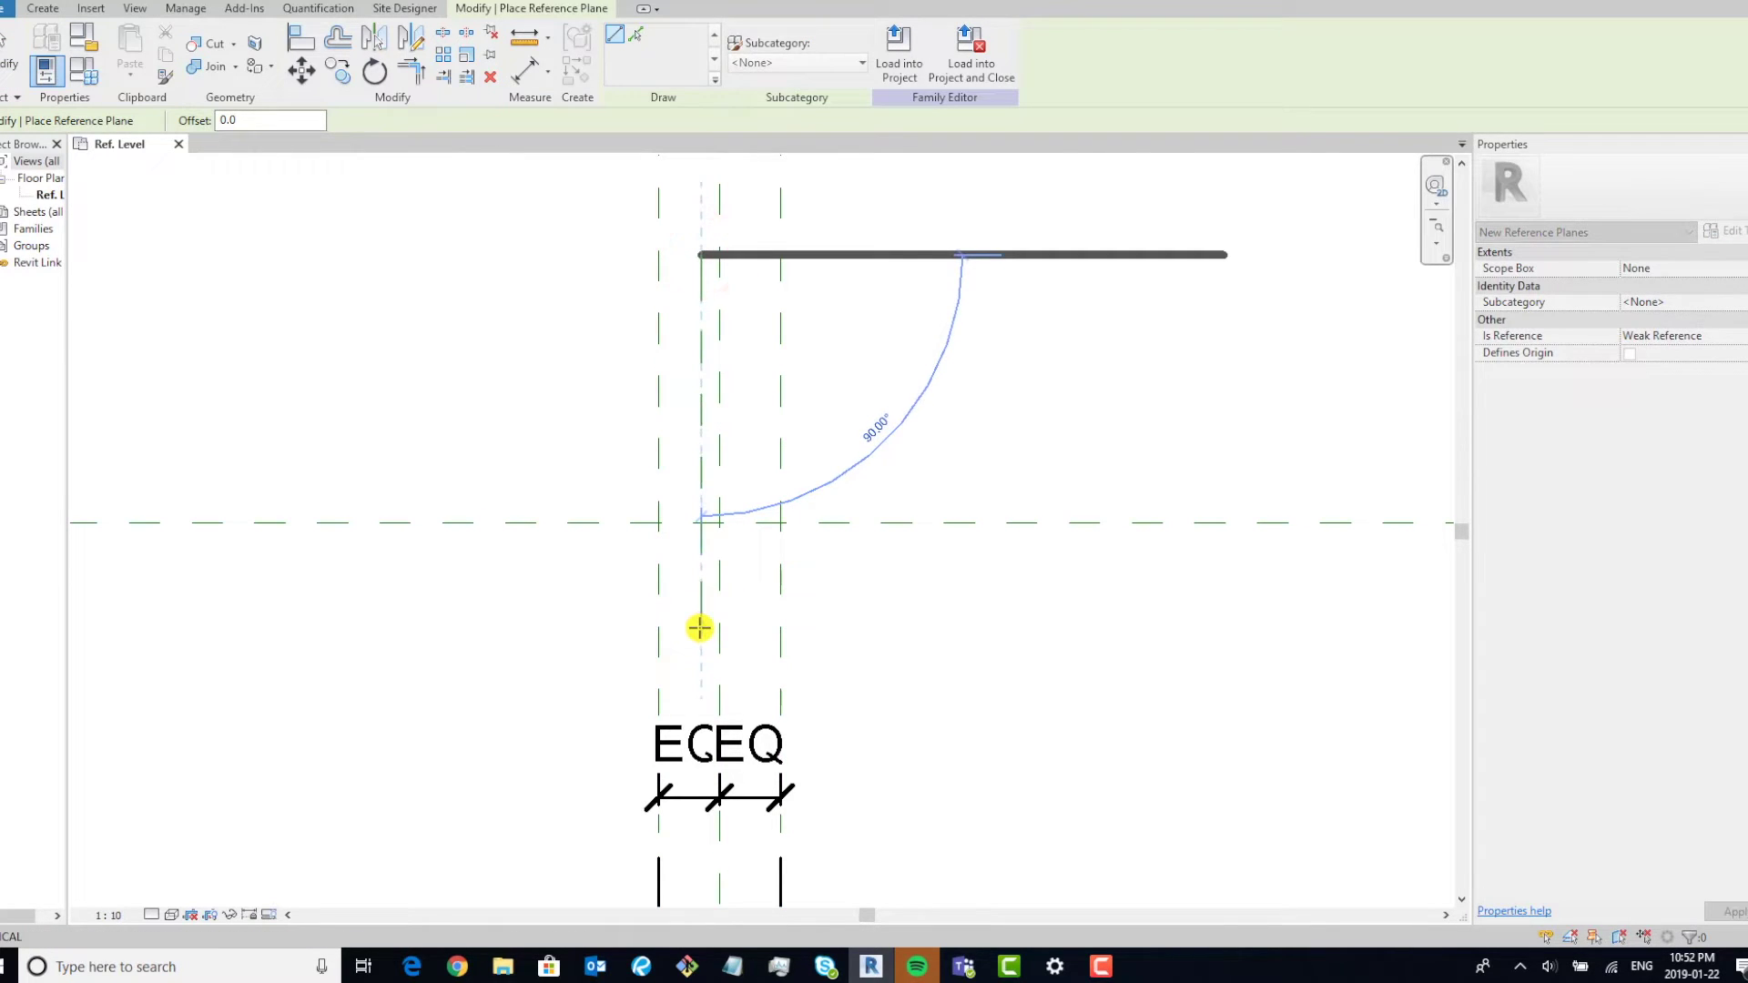
{"action": "left_click", "coordinate": [699, 628]}
{"action": "key", "text": "Escape"}
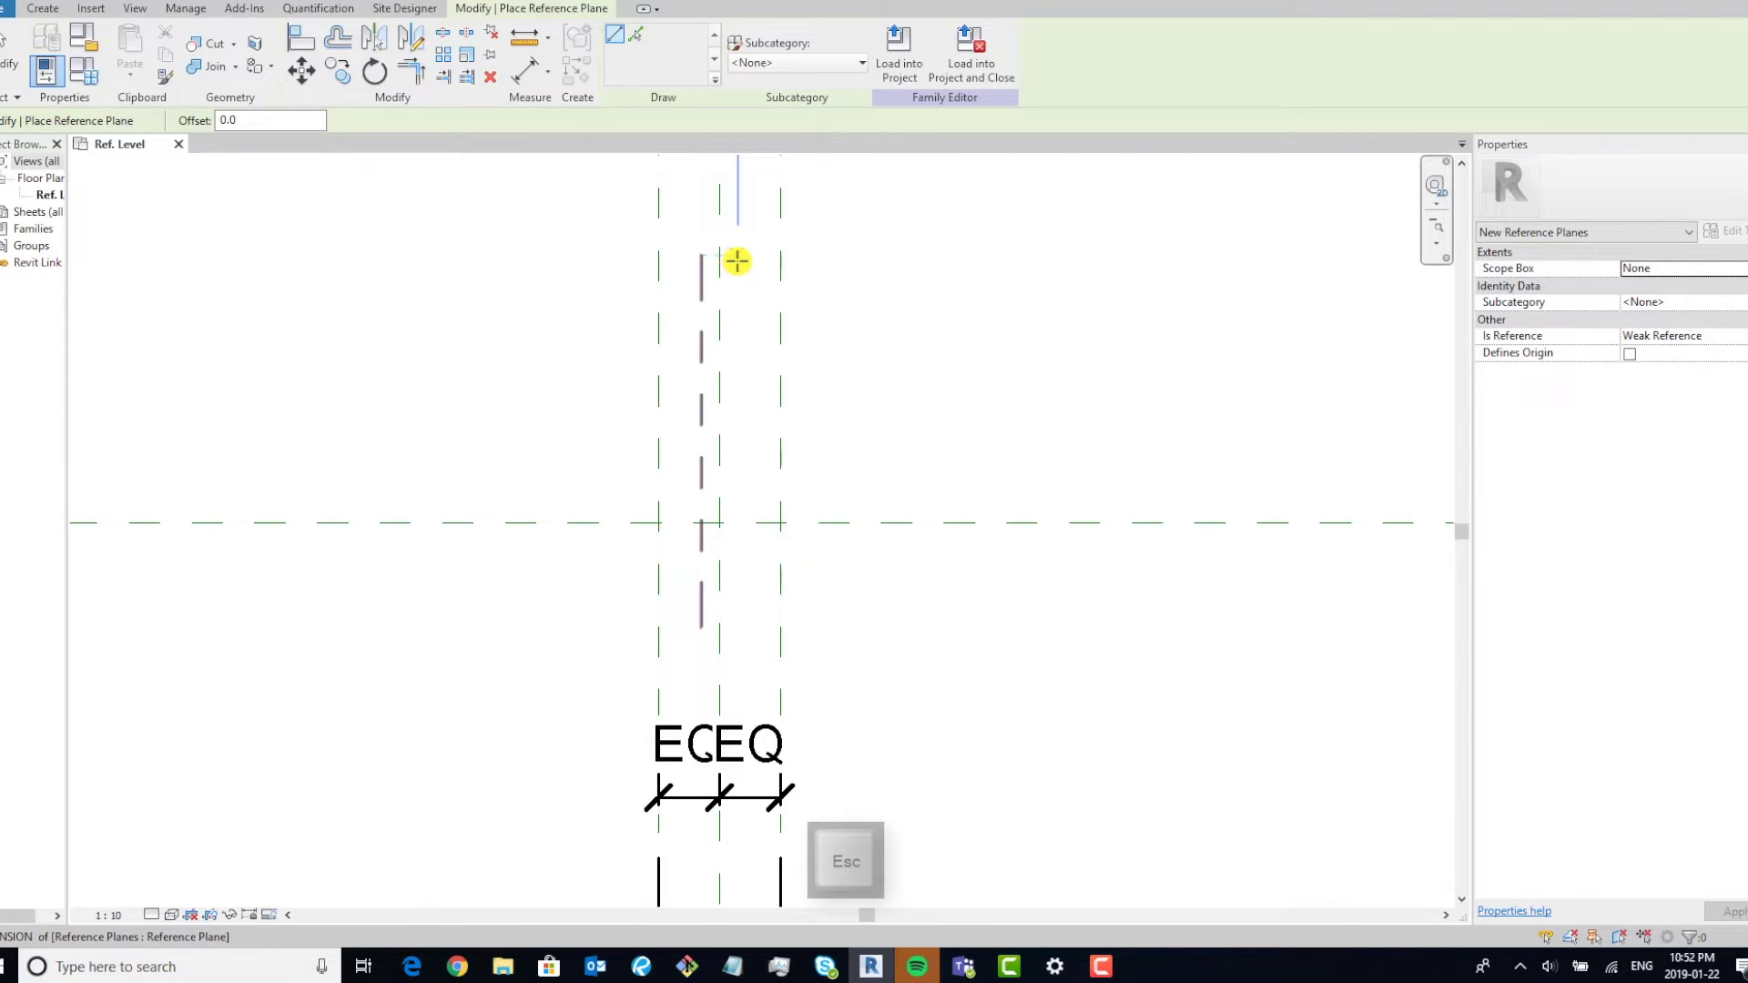
{"action": "left_click", "coordinate": [737, 261]}
{"action": "left_click", "coordinate": [742, 618]}
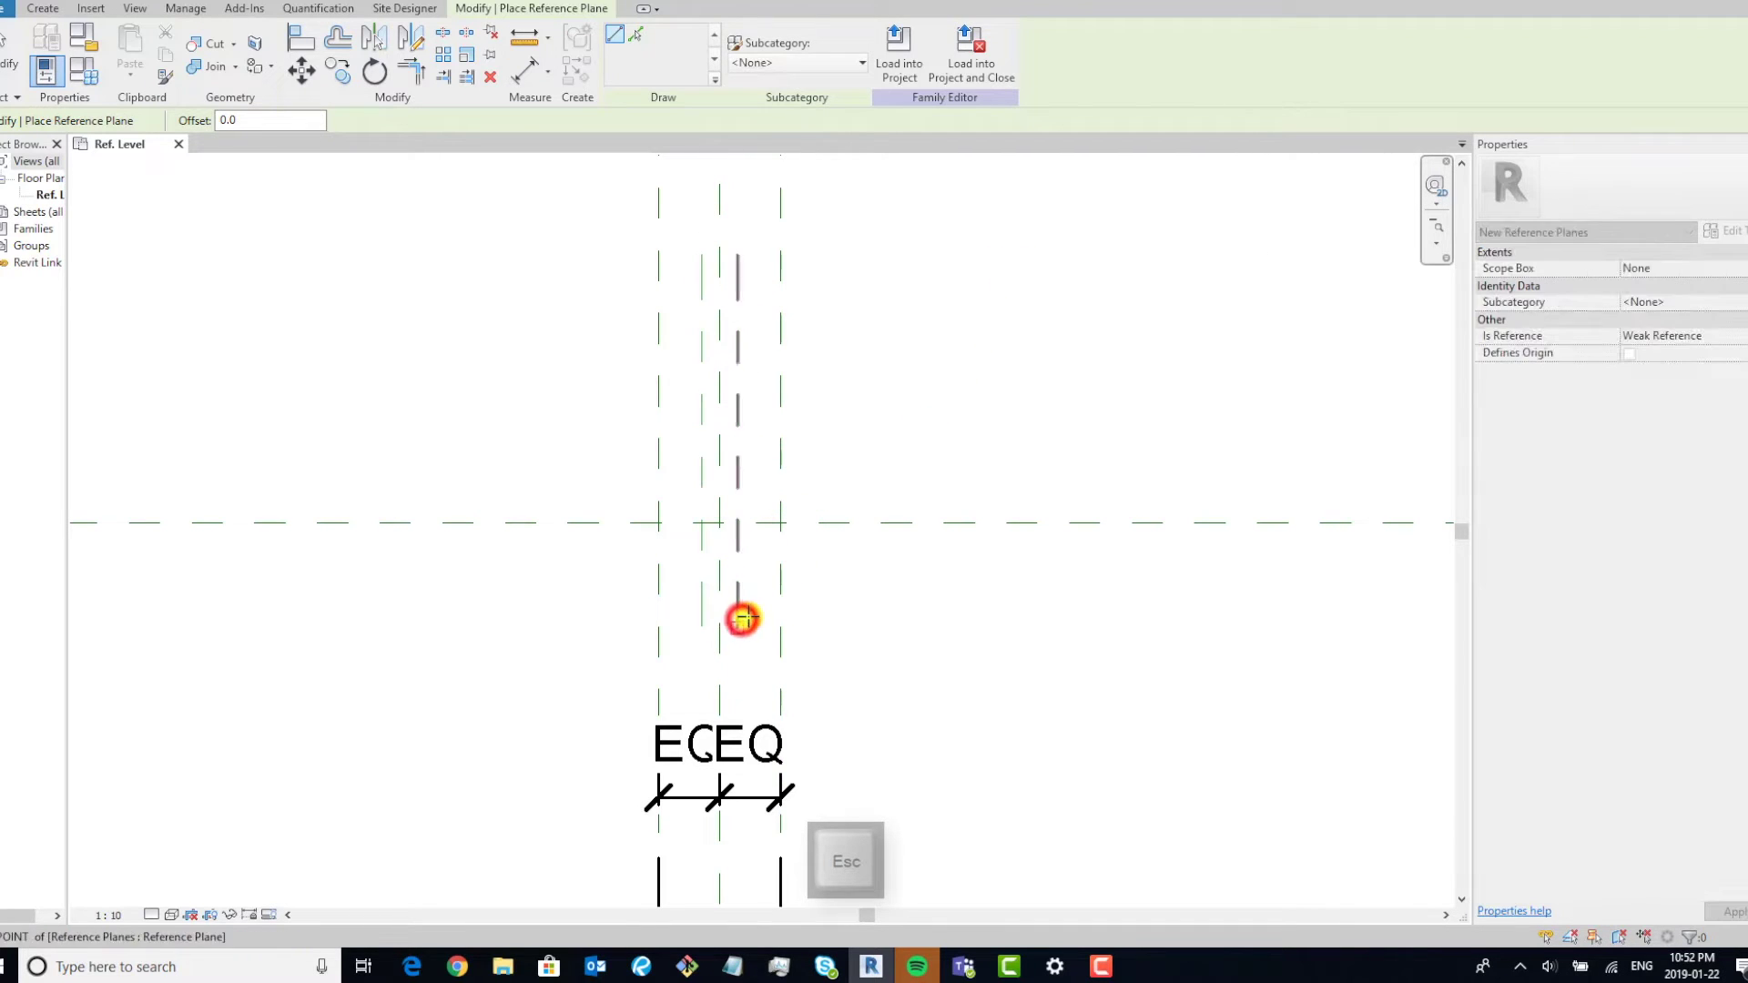
{"action": "key", "text": "Escape"}
Dimension the two inner planes with the centre plane and set the string to EQ.
{"action": "key", "text": "d"}
{"action": "key", "text": "i"}
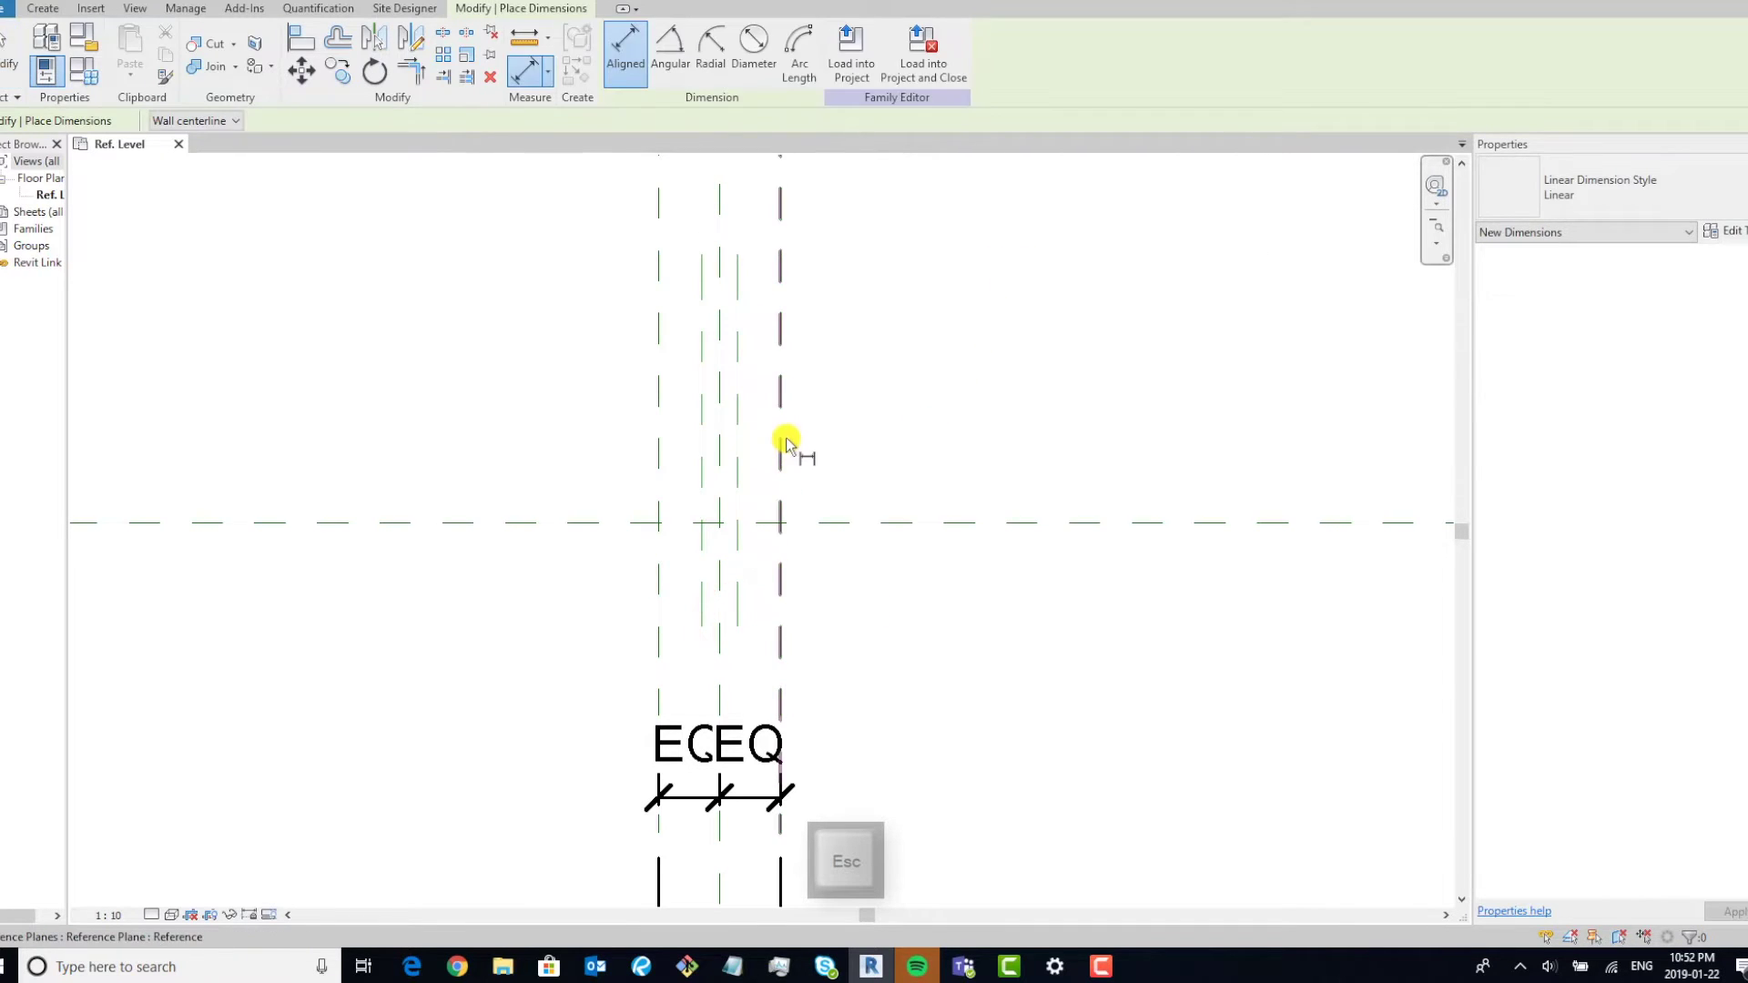
{"action": "left_click", "coordinate": [721, 468]}
{"action": "left_click", "coordinate": [737, 468]}
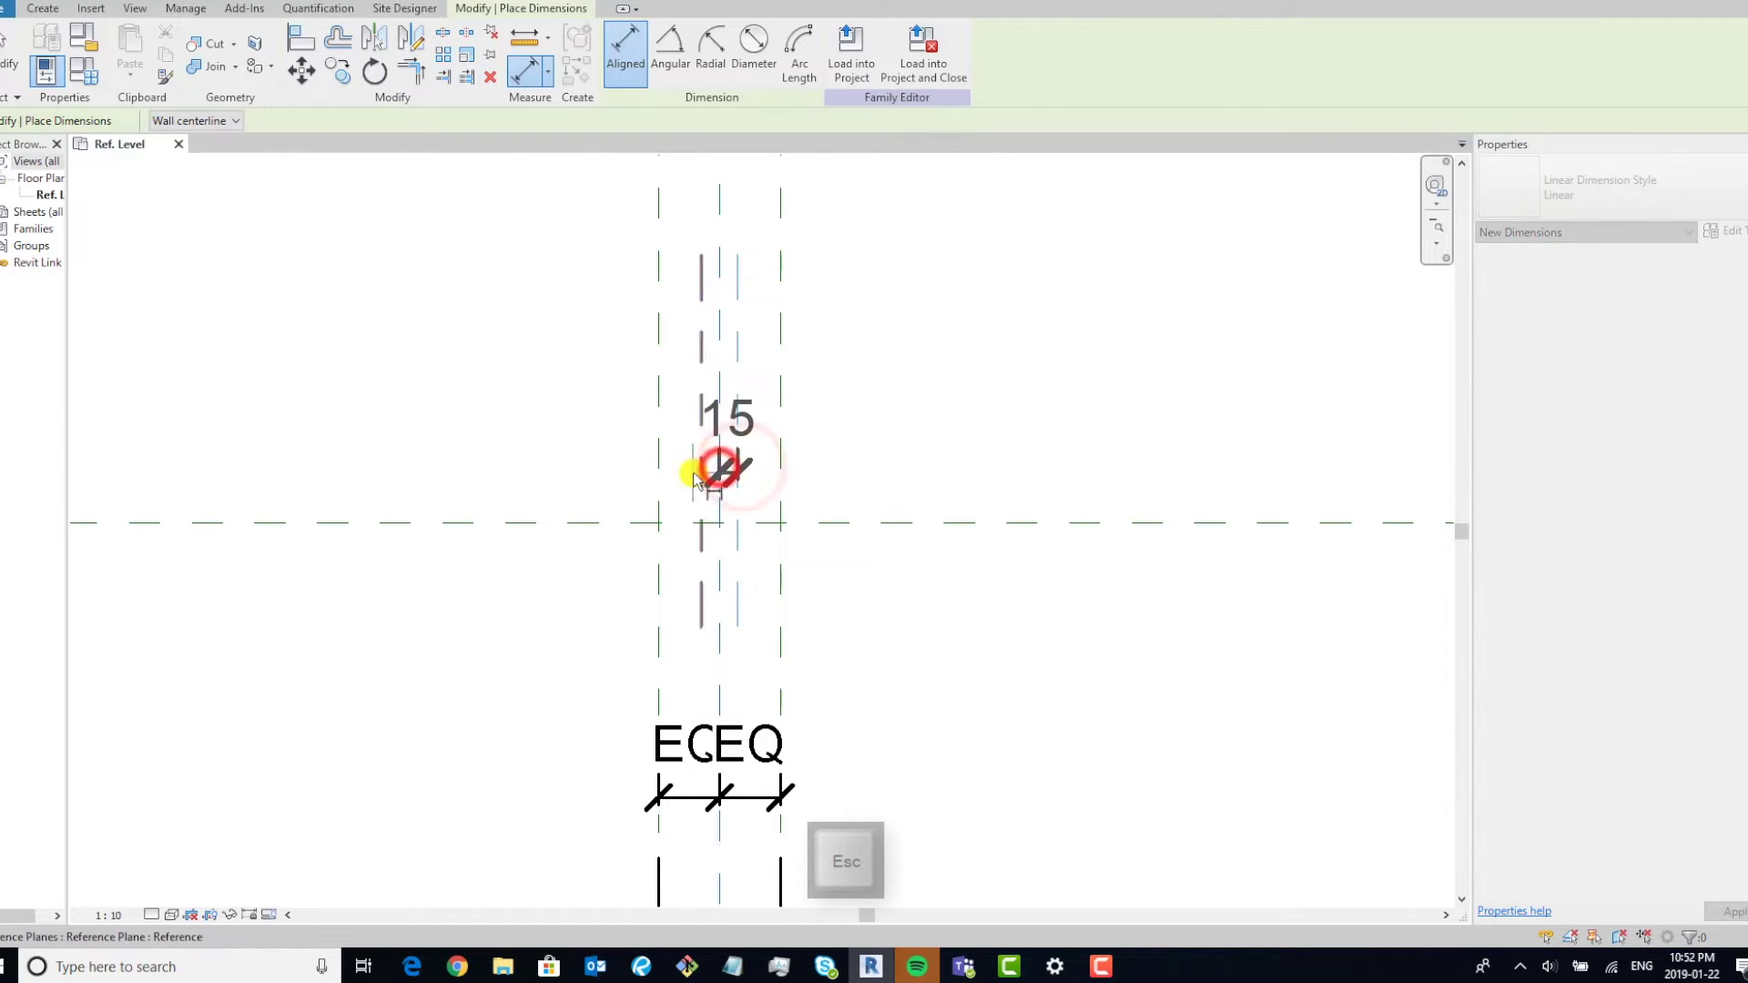
{"action": "left_click", "coordinate": [702, 467]}
{"action": "left_click", "coordinate": [542, 437]}
{"action": "left_click", "coordinate": [717, 284]}
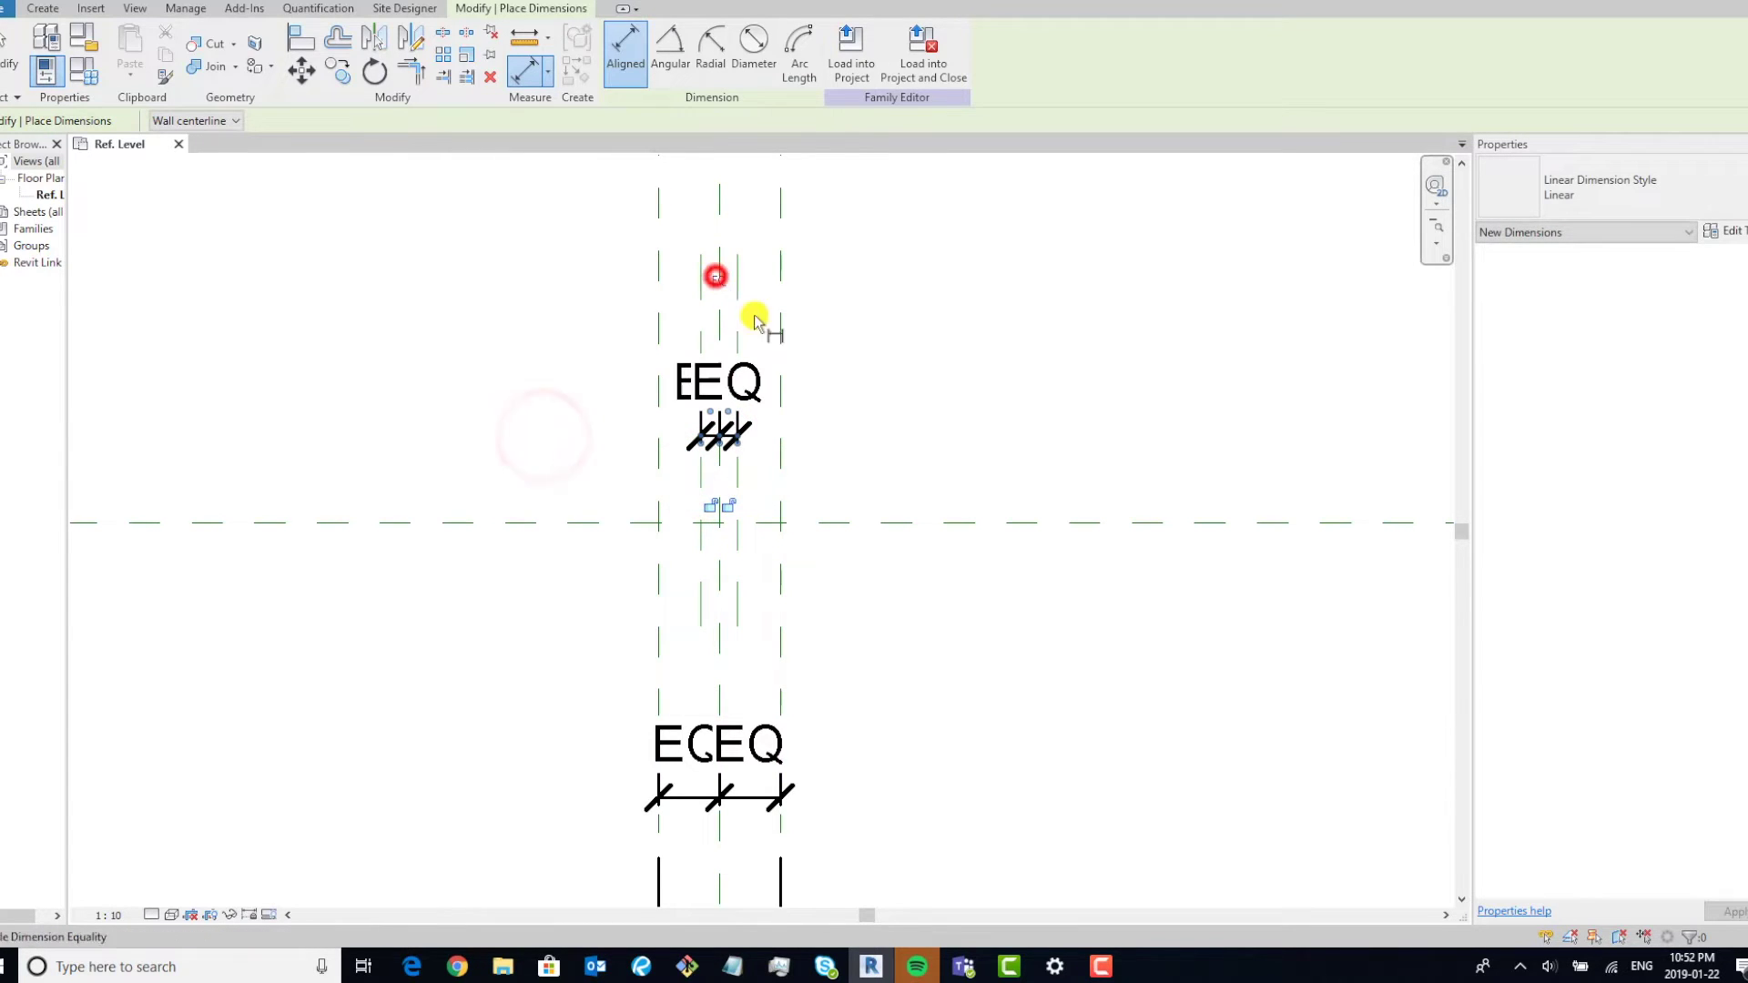
{"action": "key", "text": "Escape"}
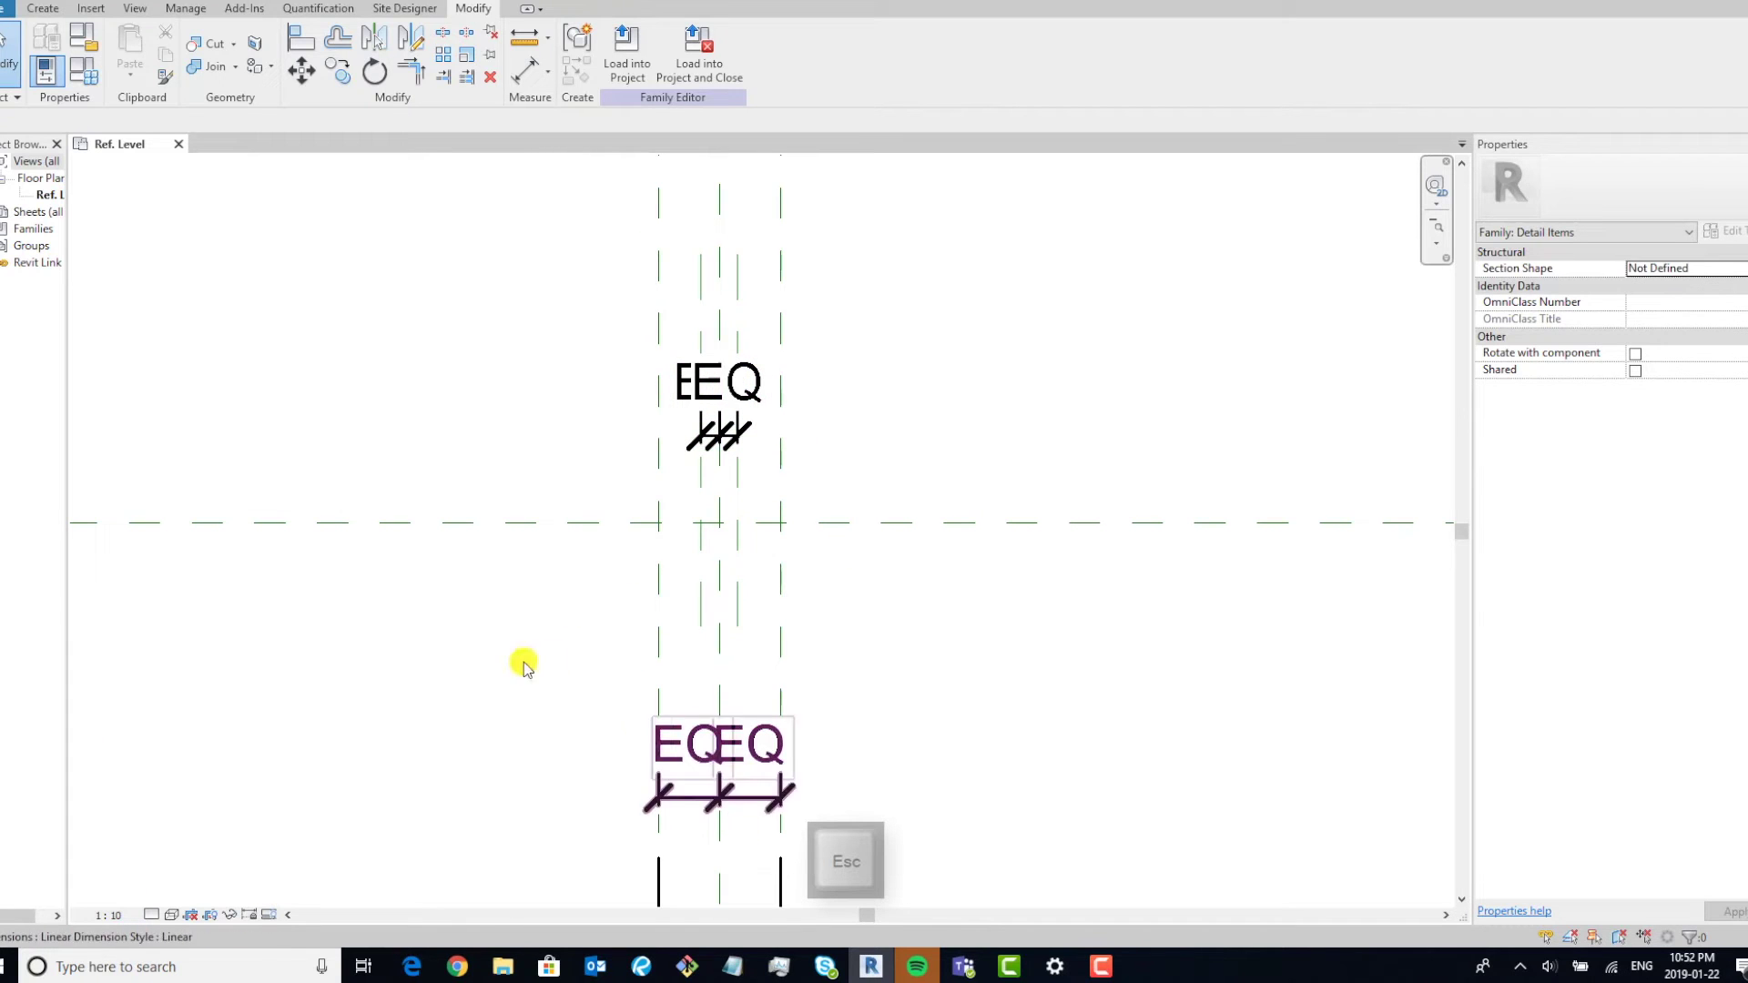
Switch the view scale to 1:2 and drag the lower EQ dimension up near centre.
{"action": "left_click", "coordinate": [108, 914]}
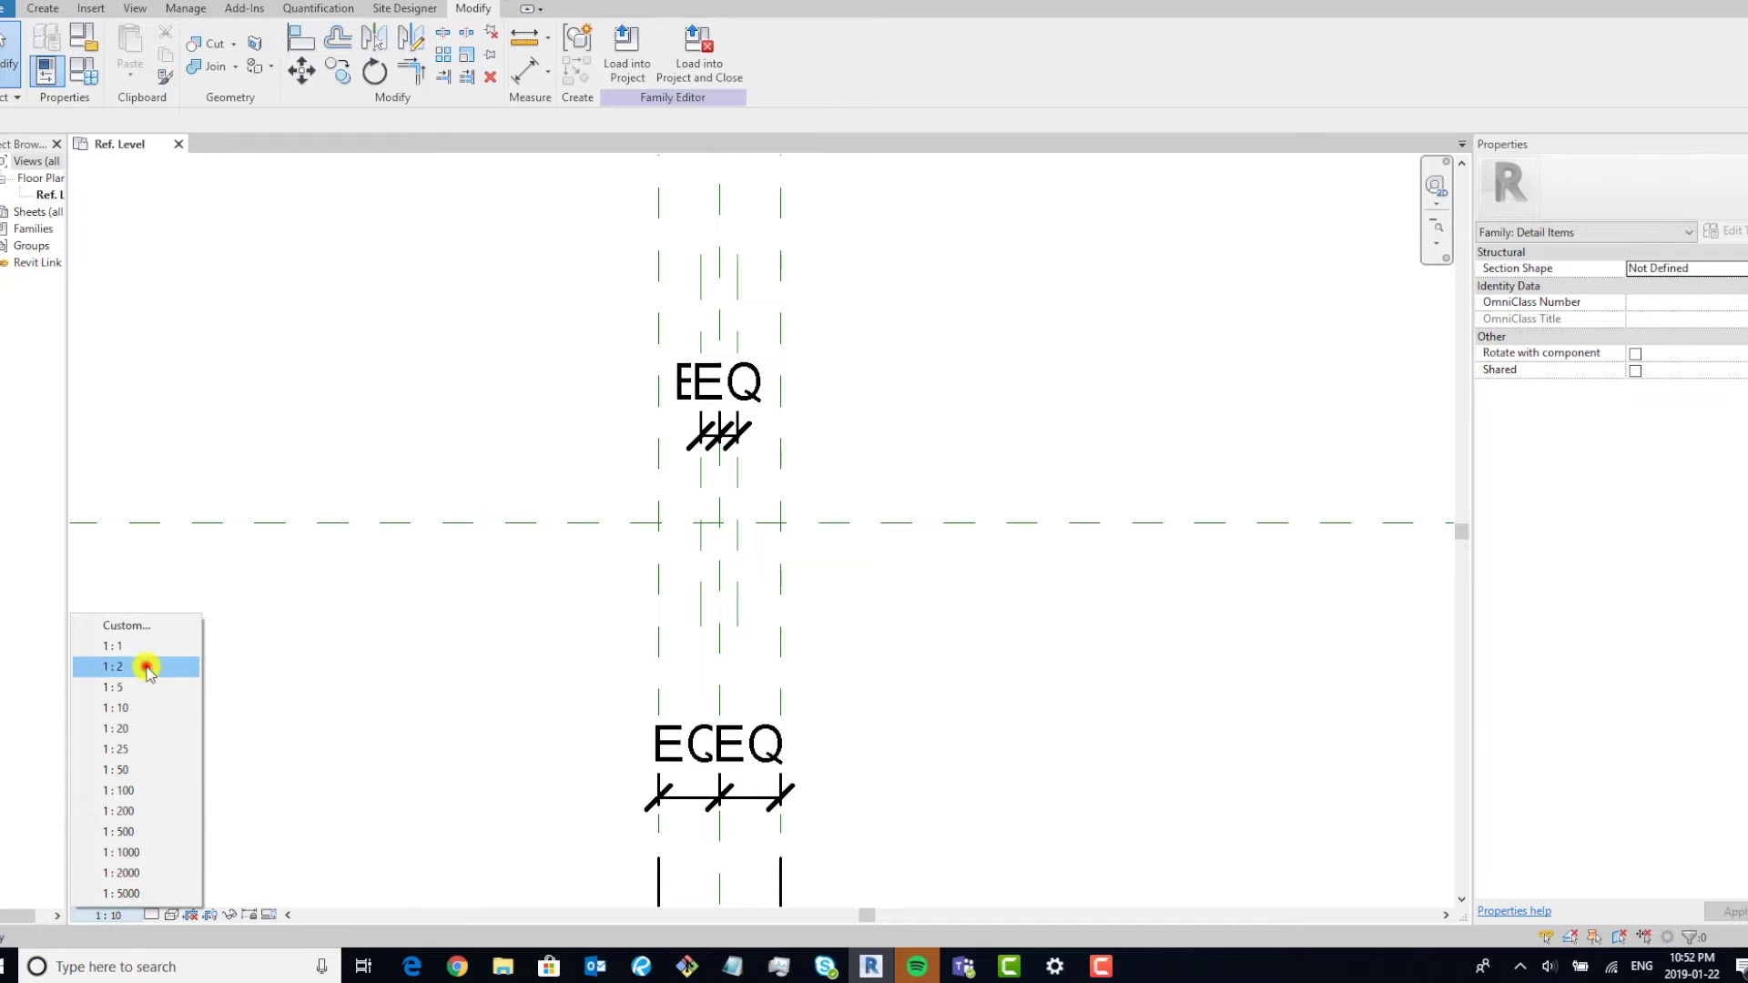
{"action": "left_click", "coordinate": [146, 667]}
{"action": "left_click", "coordinate": [753, 797]}
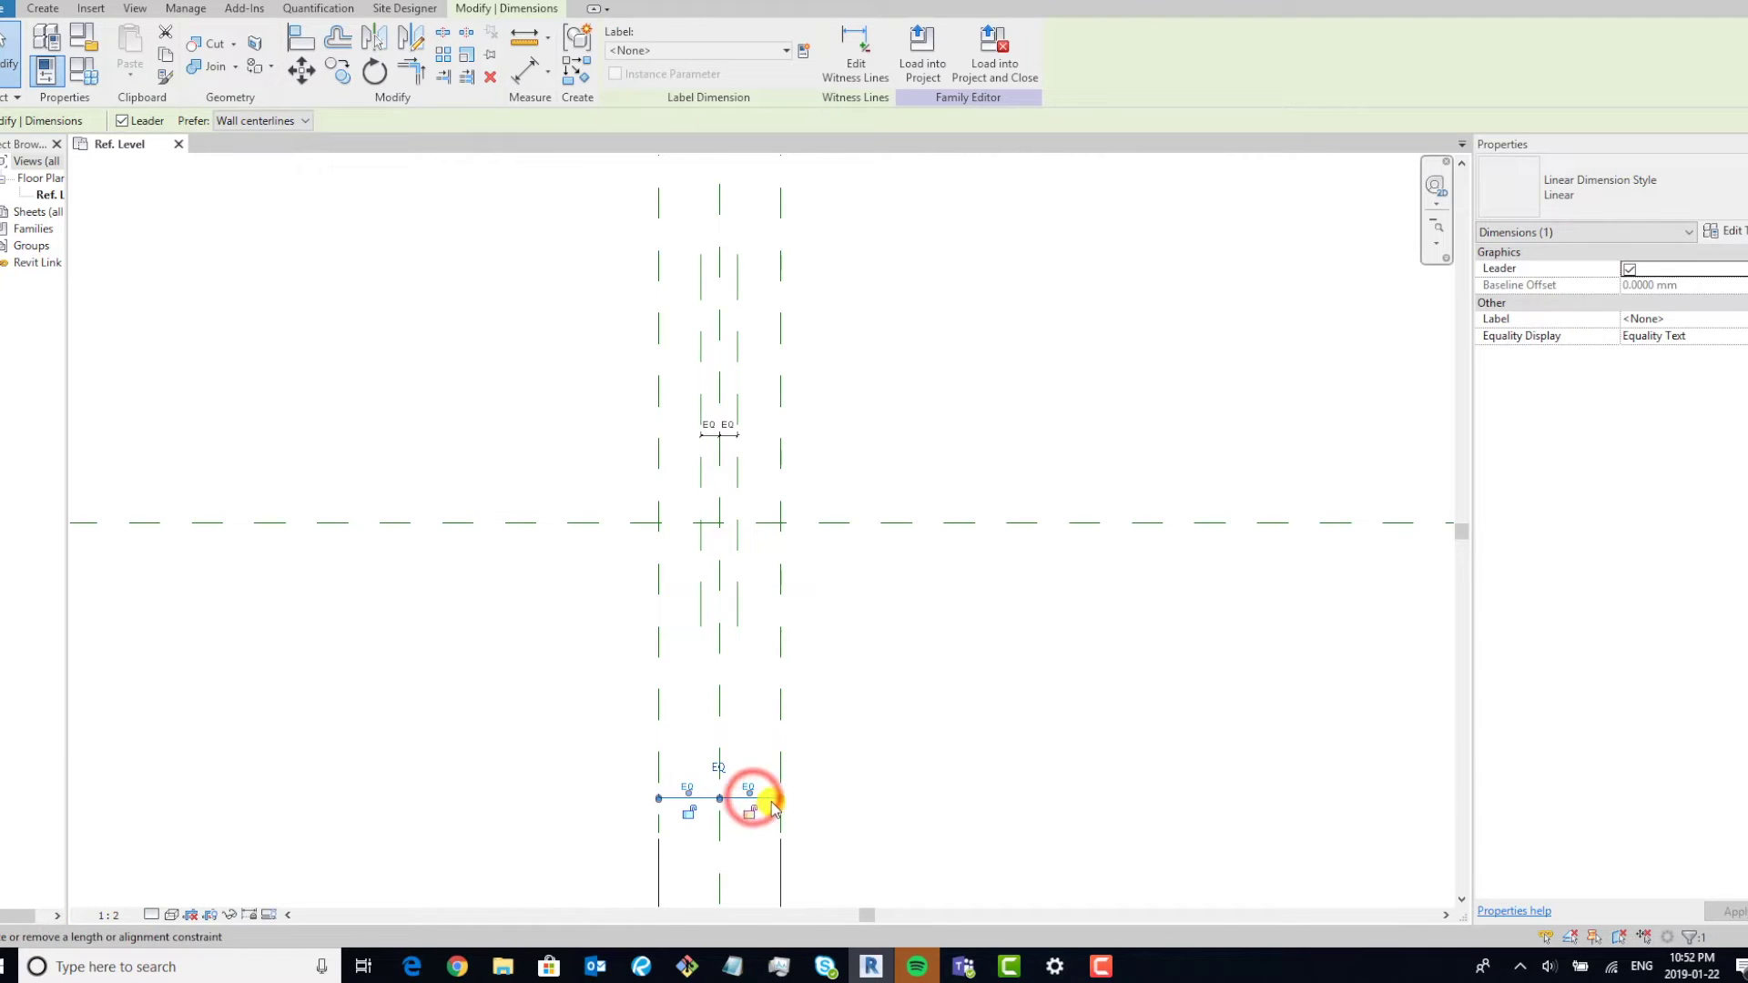
{"action": "scroll", "coordinate": [770, 798], "scroll_direction": "up", "scroll_amount": 2}
{"action": "left_click_drag", "start_coordinate": [771, 798], "coordinate": [783, 406]}
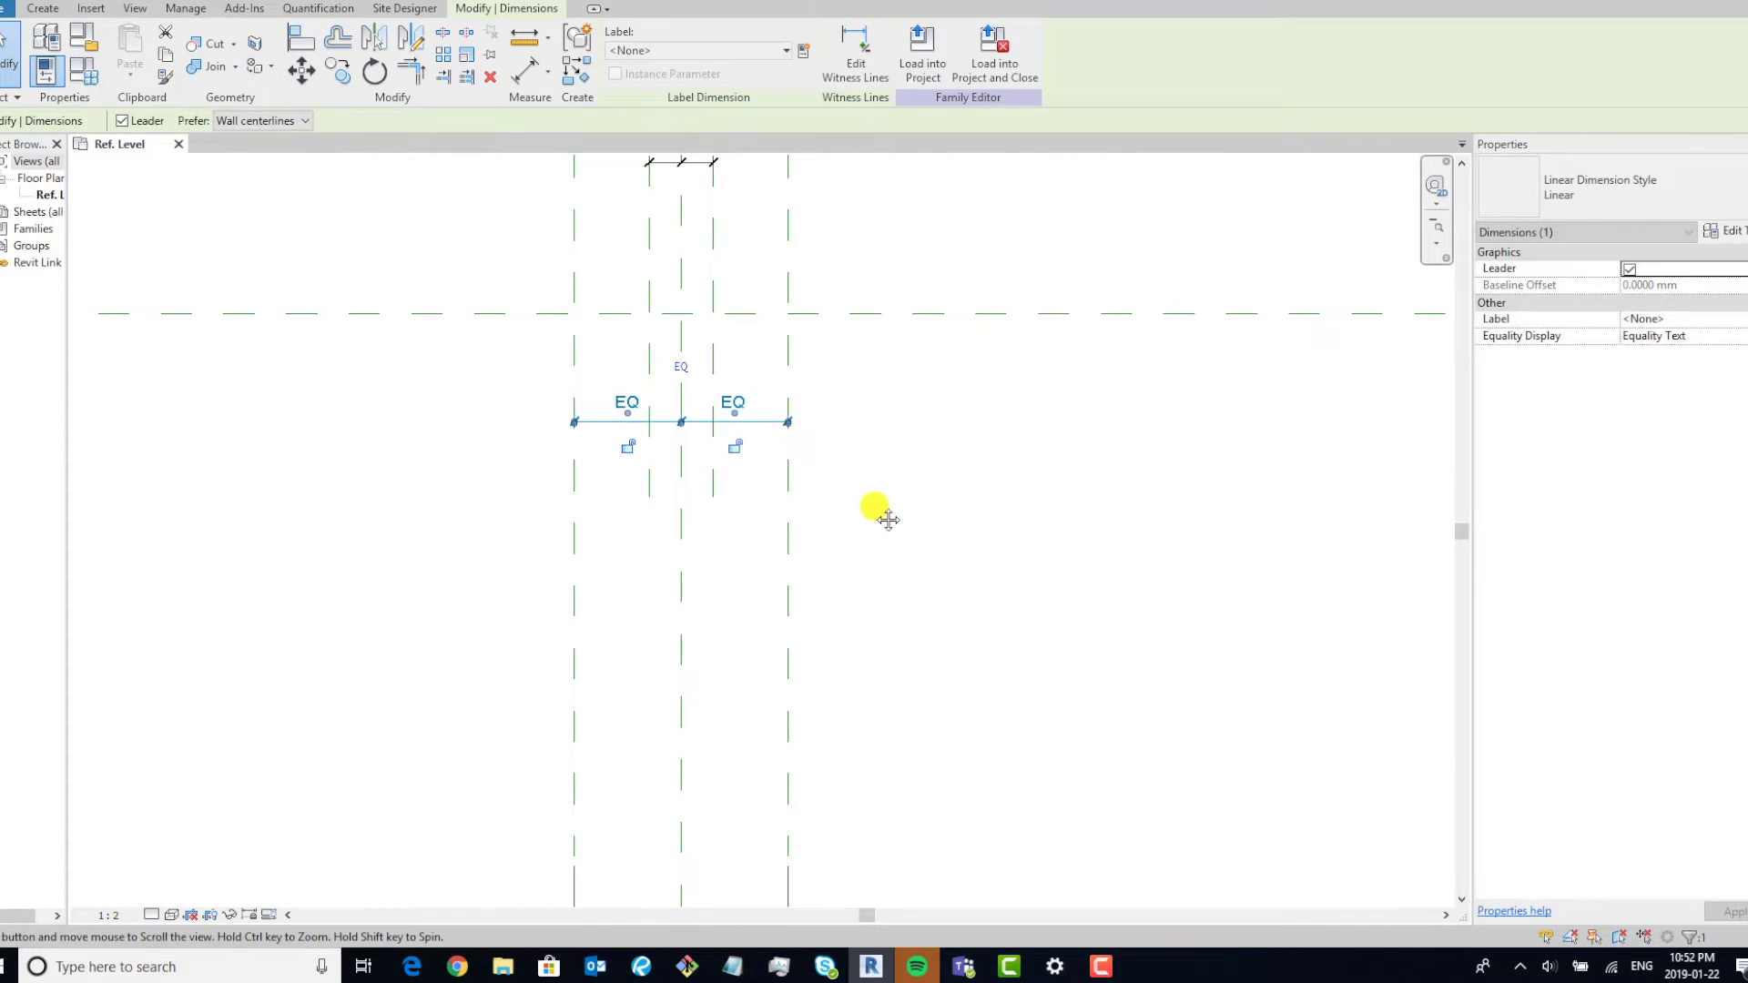
{"action": "middle_click_drag", "start_coordinate": [854, 233], "coordinate": [803, 526]}
{"action": "left_click", "coordinate": [800, 519]}
{"action": "scroll", "coordinate": [742, 632], "scroll_direction": "down", "scroll_amount": 2}
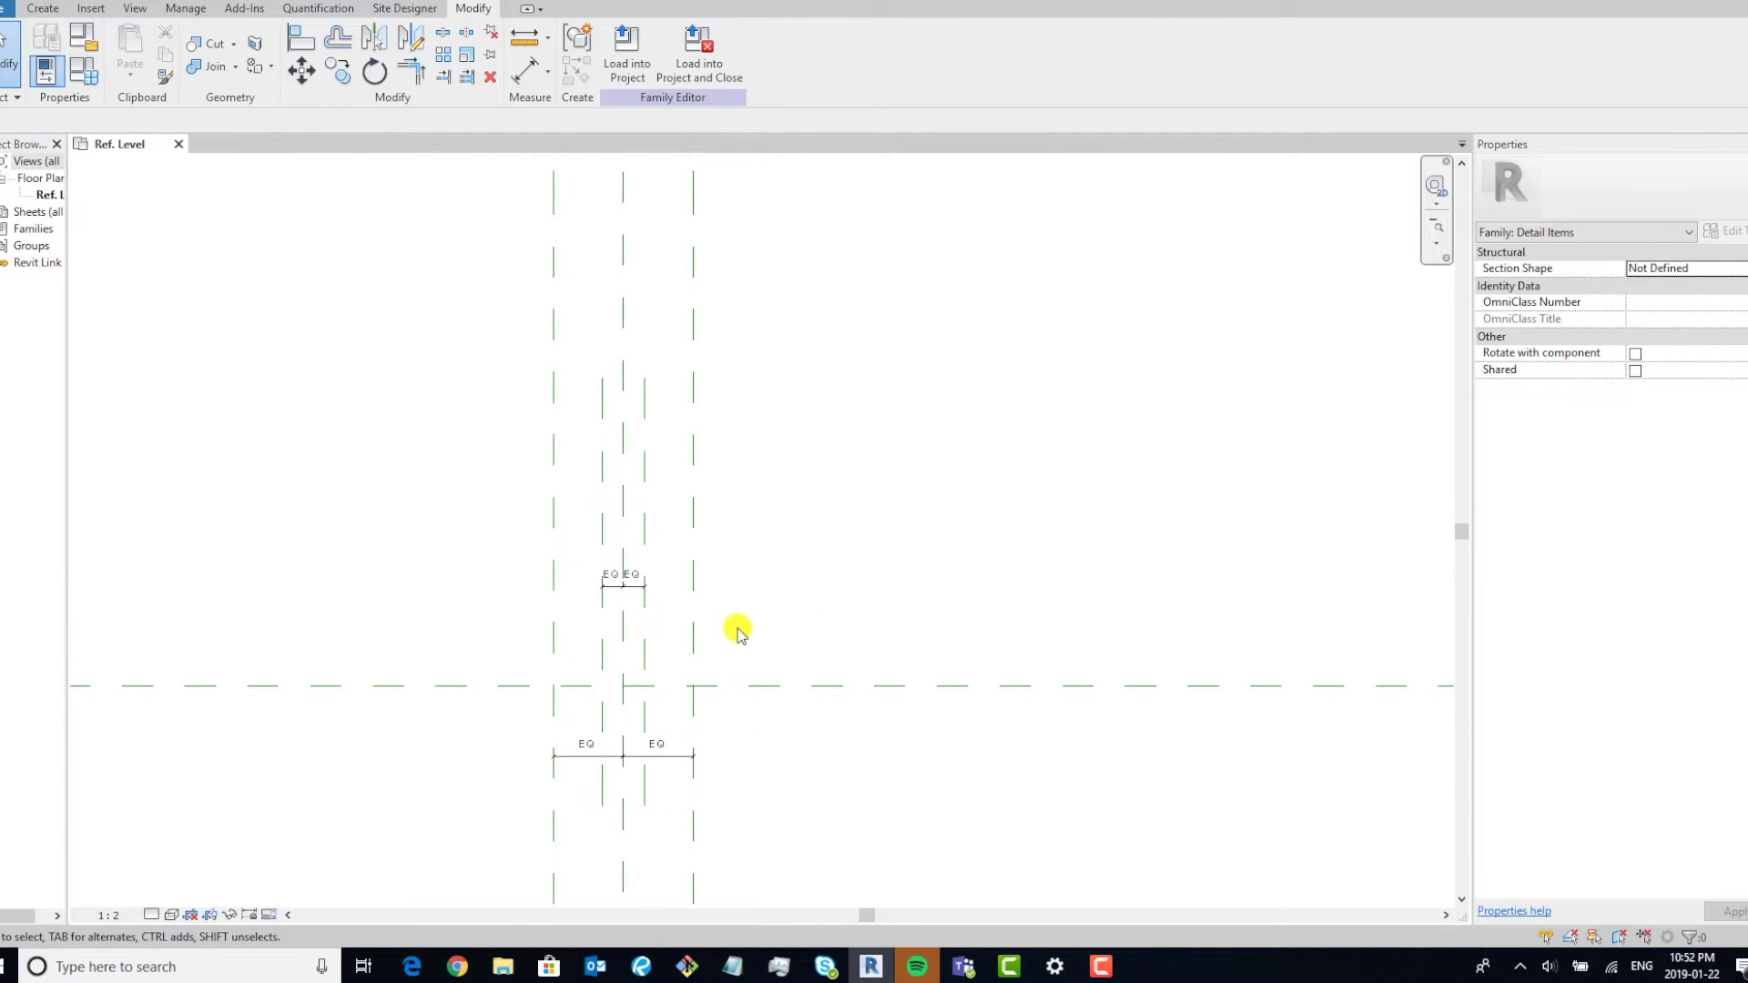
Draw two short horizontal reference planes between the vertical planes above centre.
{"action": "key", "text": "r"}
{"action": "key", "text": "p"}
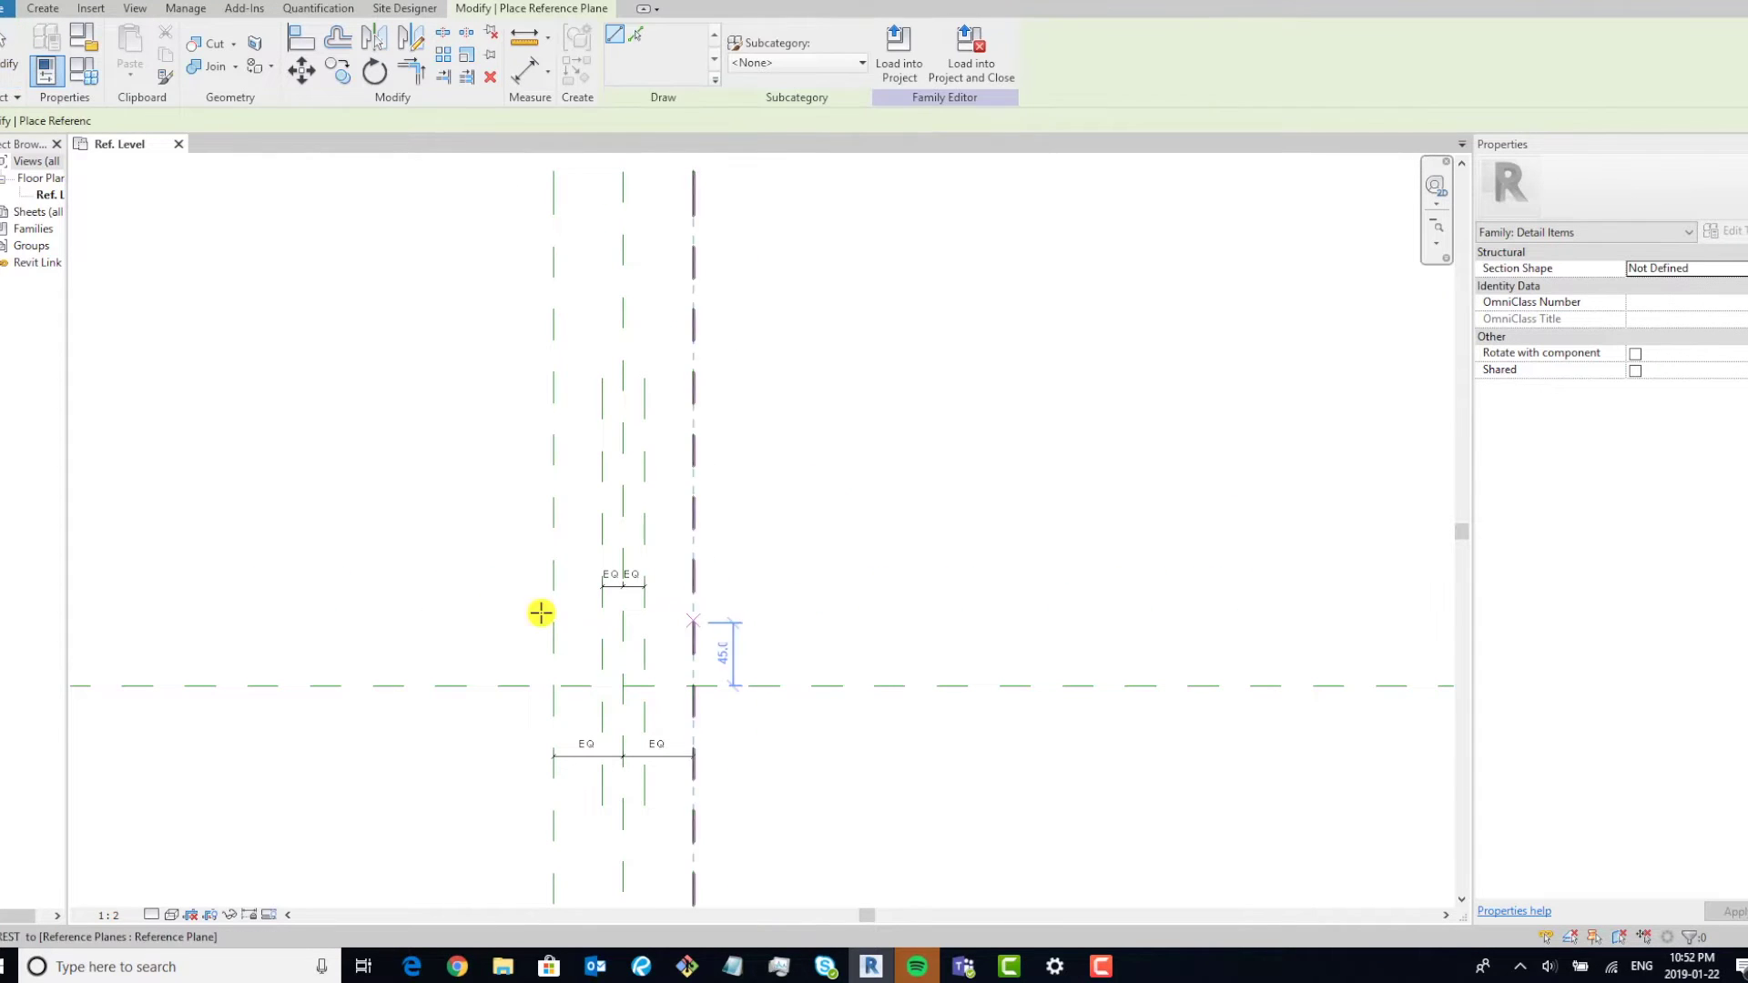
{"action": "scroll", "coordinate": [625, 612], "scroll_direction": "up", "scroll_amount": 2}
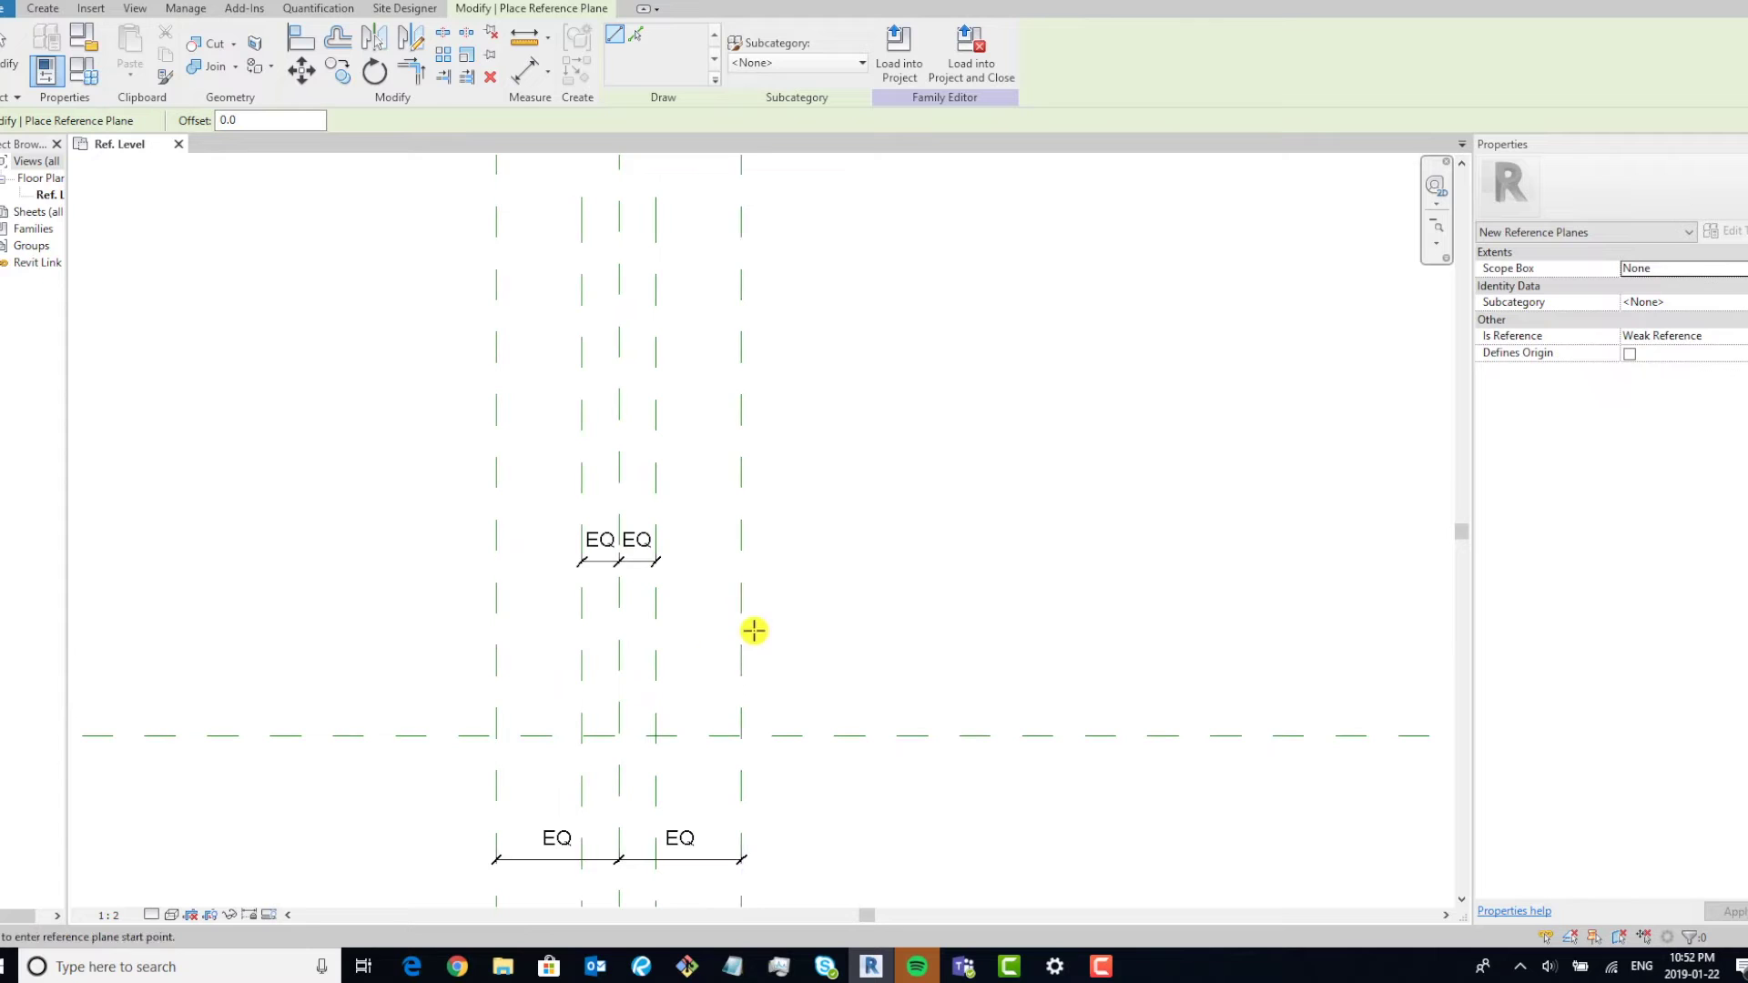
{"action": "left_click", "coordinate": [580, 604]}
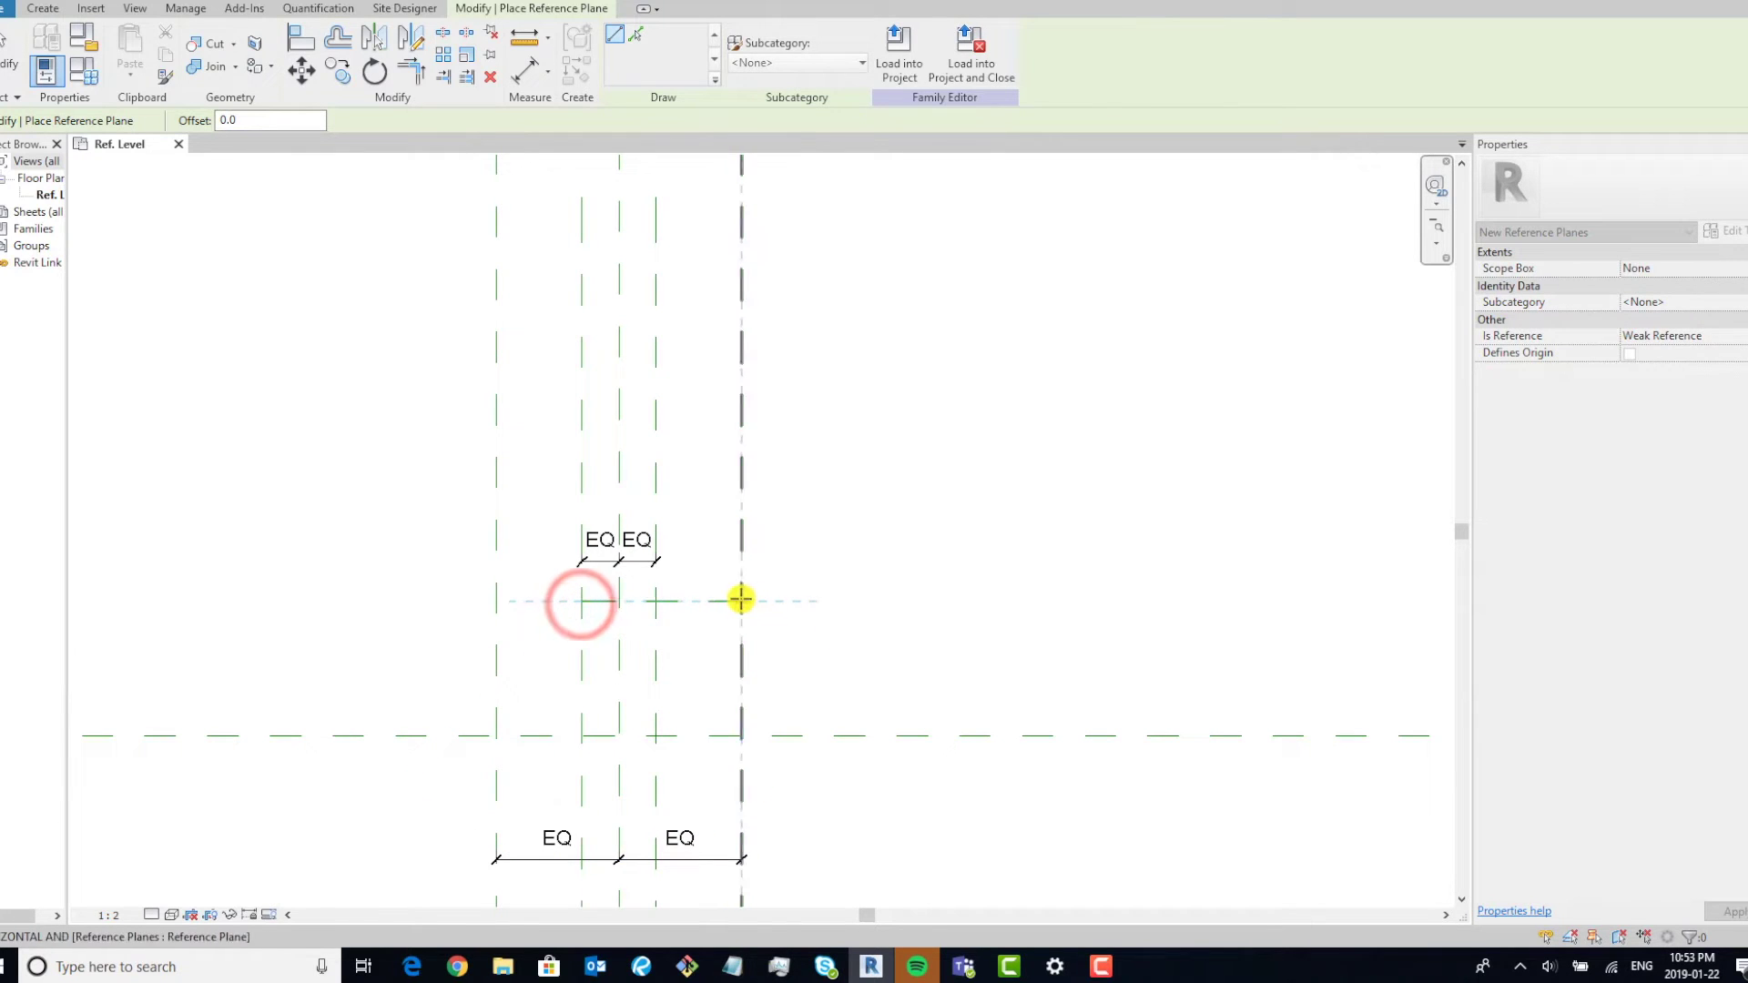
{"action": "left_click", "coordinate": [741, 599]}
{"action": "key", "text": "Escape"}
{"action": "left_click", "coordinate": [656, 490]}
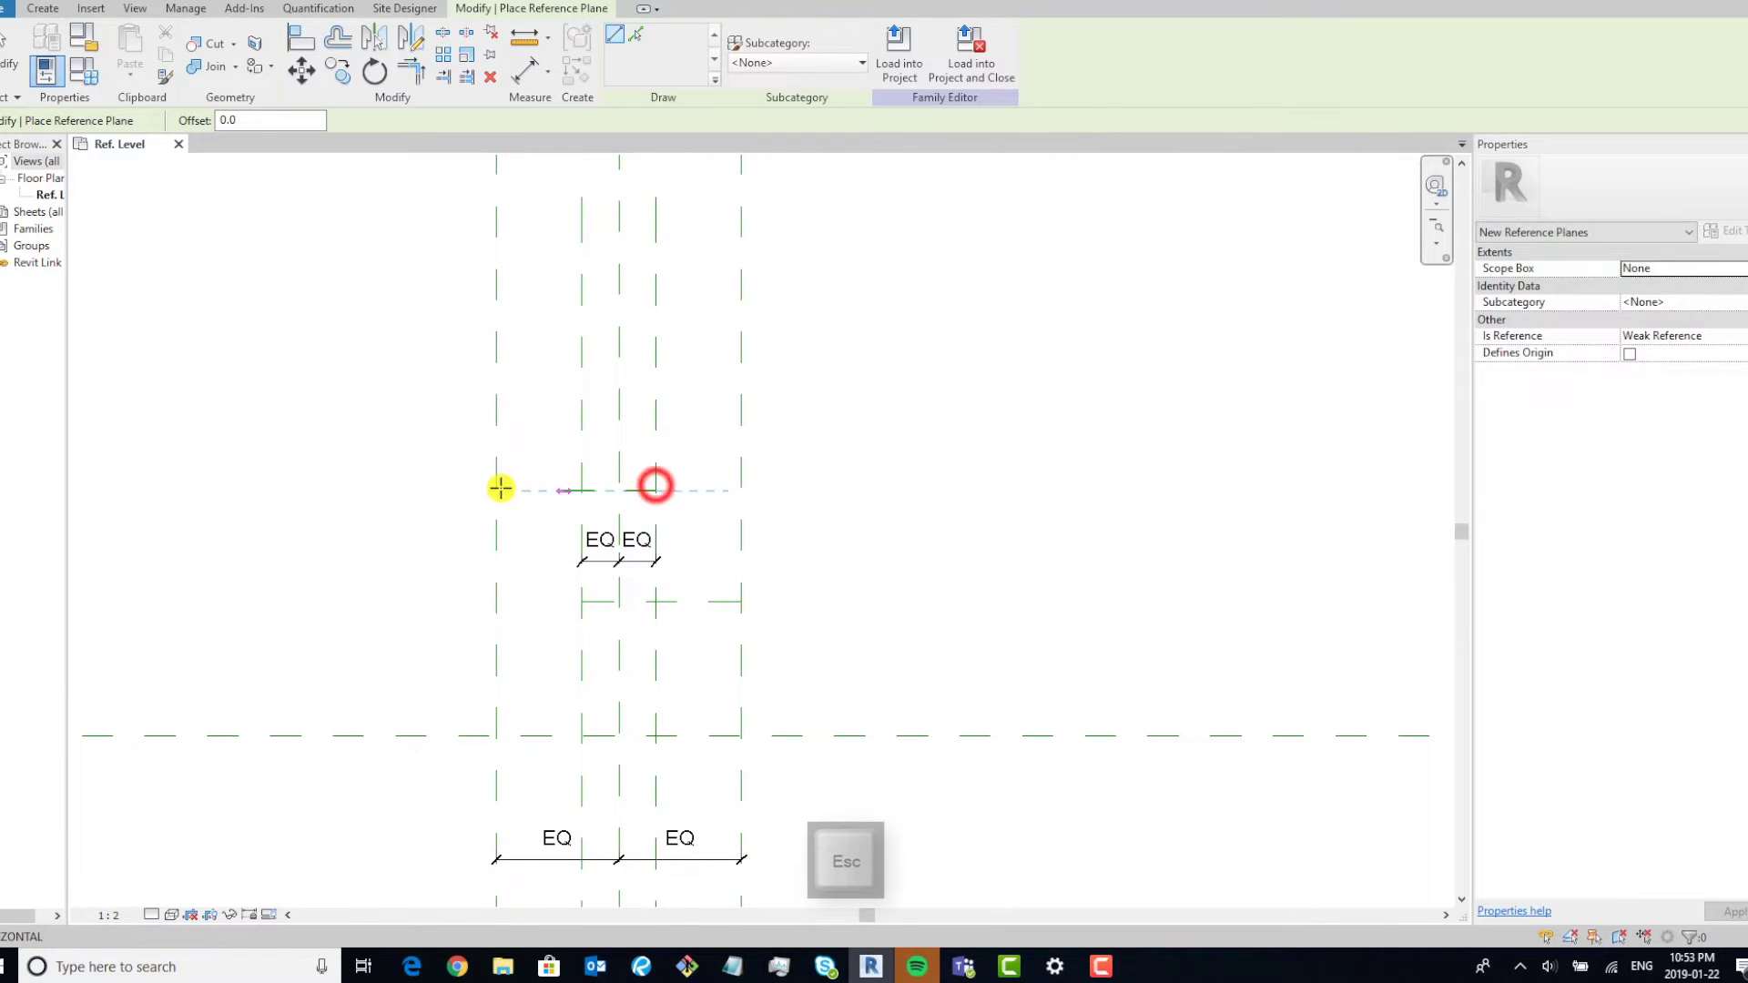
{"action": "left_click", "coordinate": [500, 489]}
{"action": "key", "text": "Escape"}
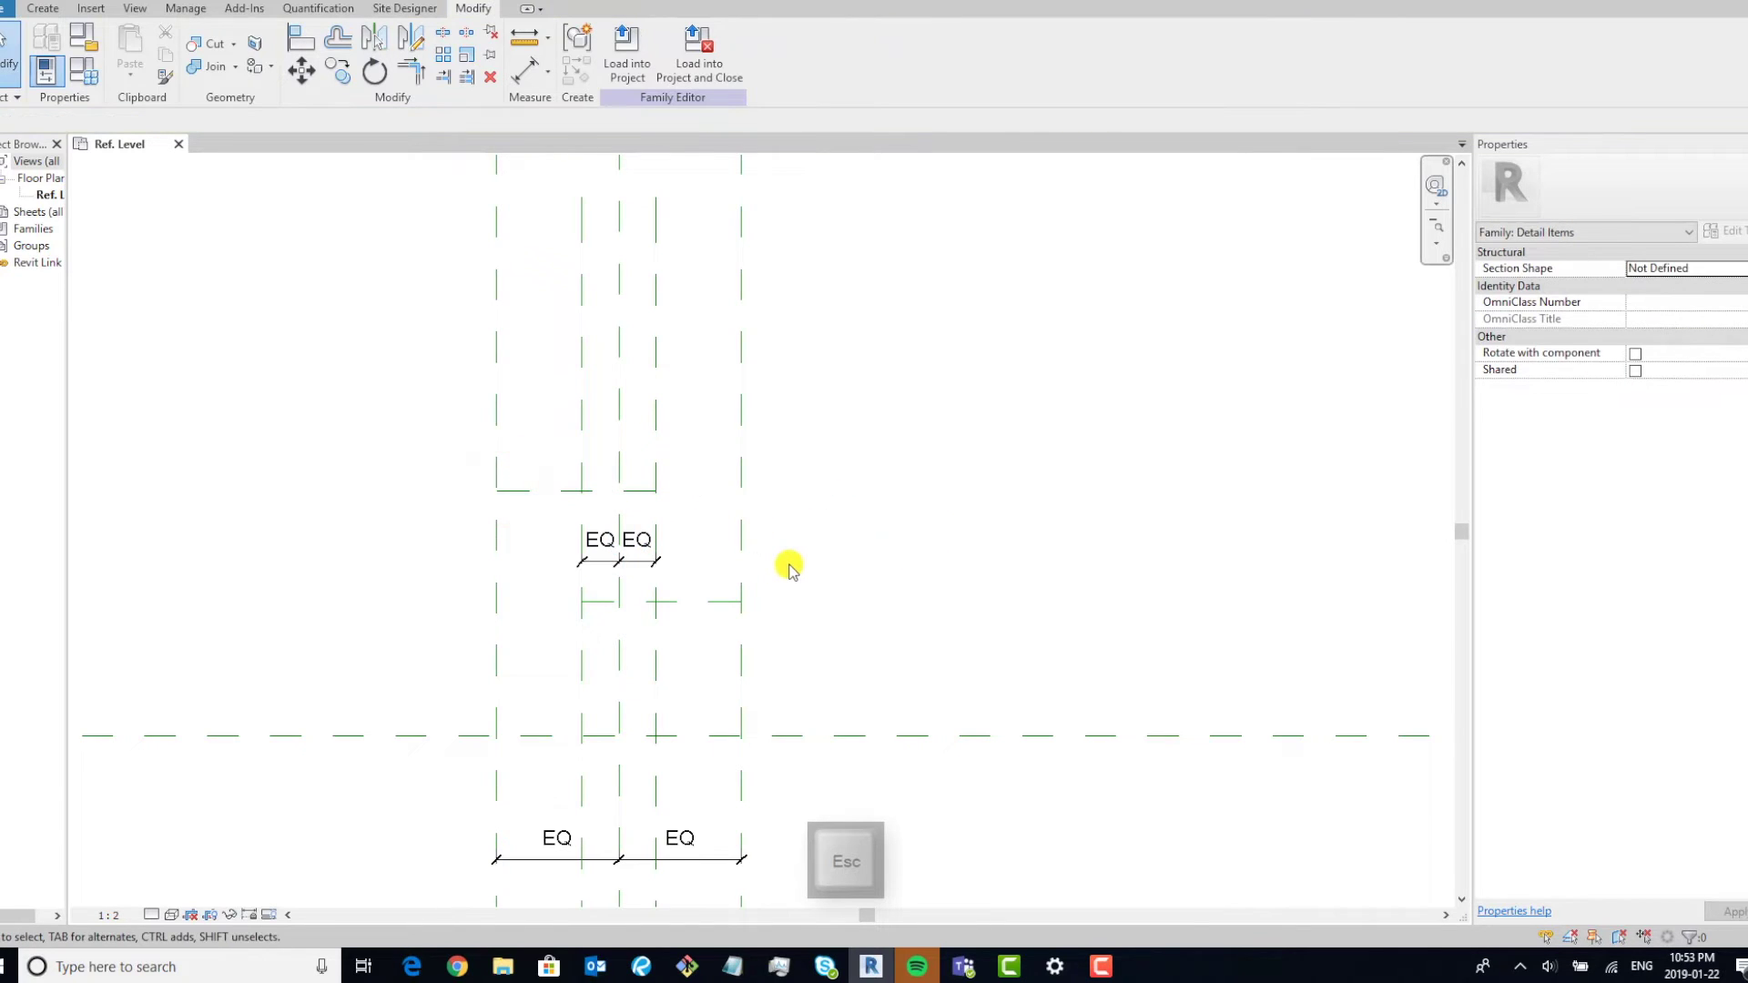
{"action": "scroll", "coordinate": [786, 565], "scroll_direction": "down", "scroll_amount": 2}
Draw one long horizontal reference plane higher up across all the vertical planes.
{"action": "key", "text": "r"}
{"action": "key", "text": "p"}
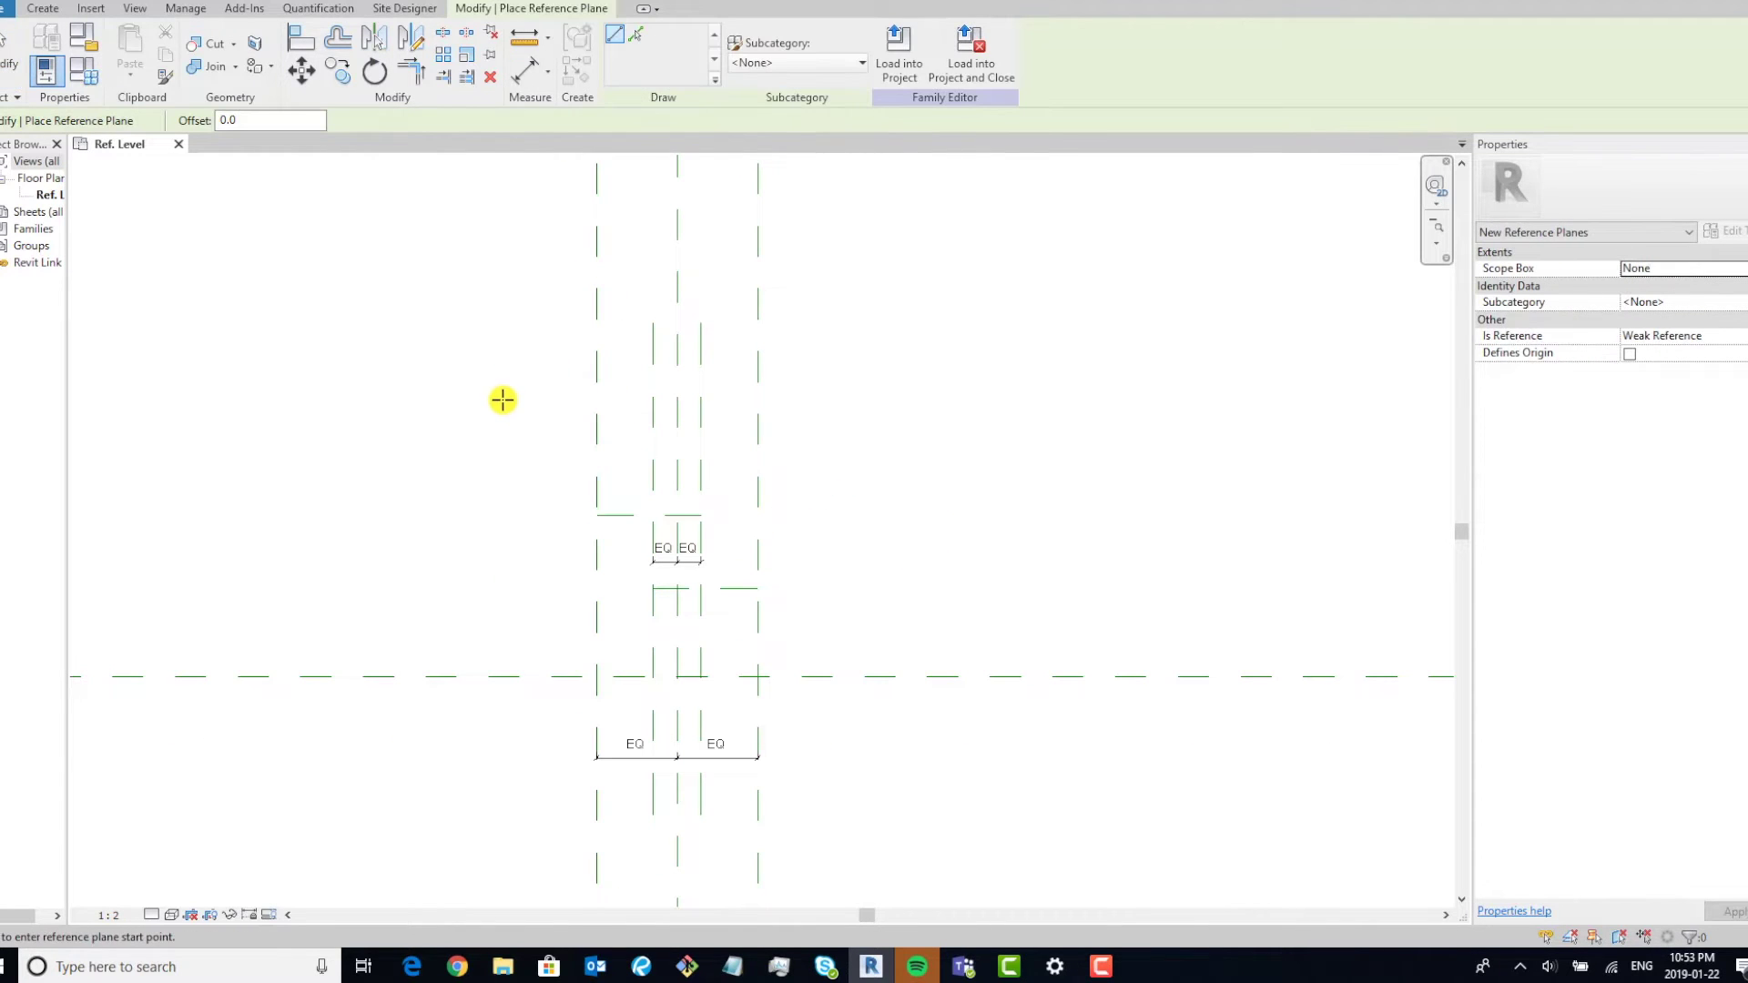
{"action": "left_click", "coordinate": [503, 399]}
{"action": "left_click", "coordinate": [878, 398]}
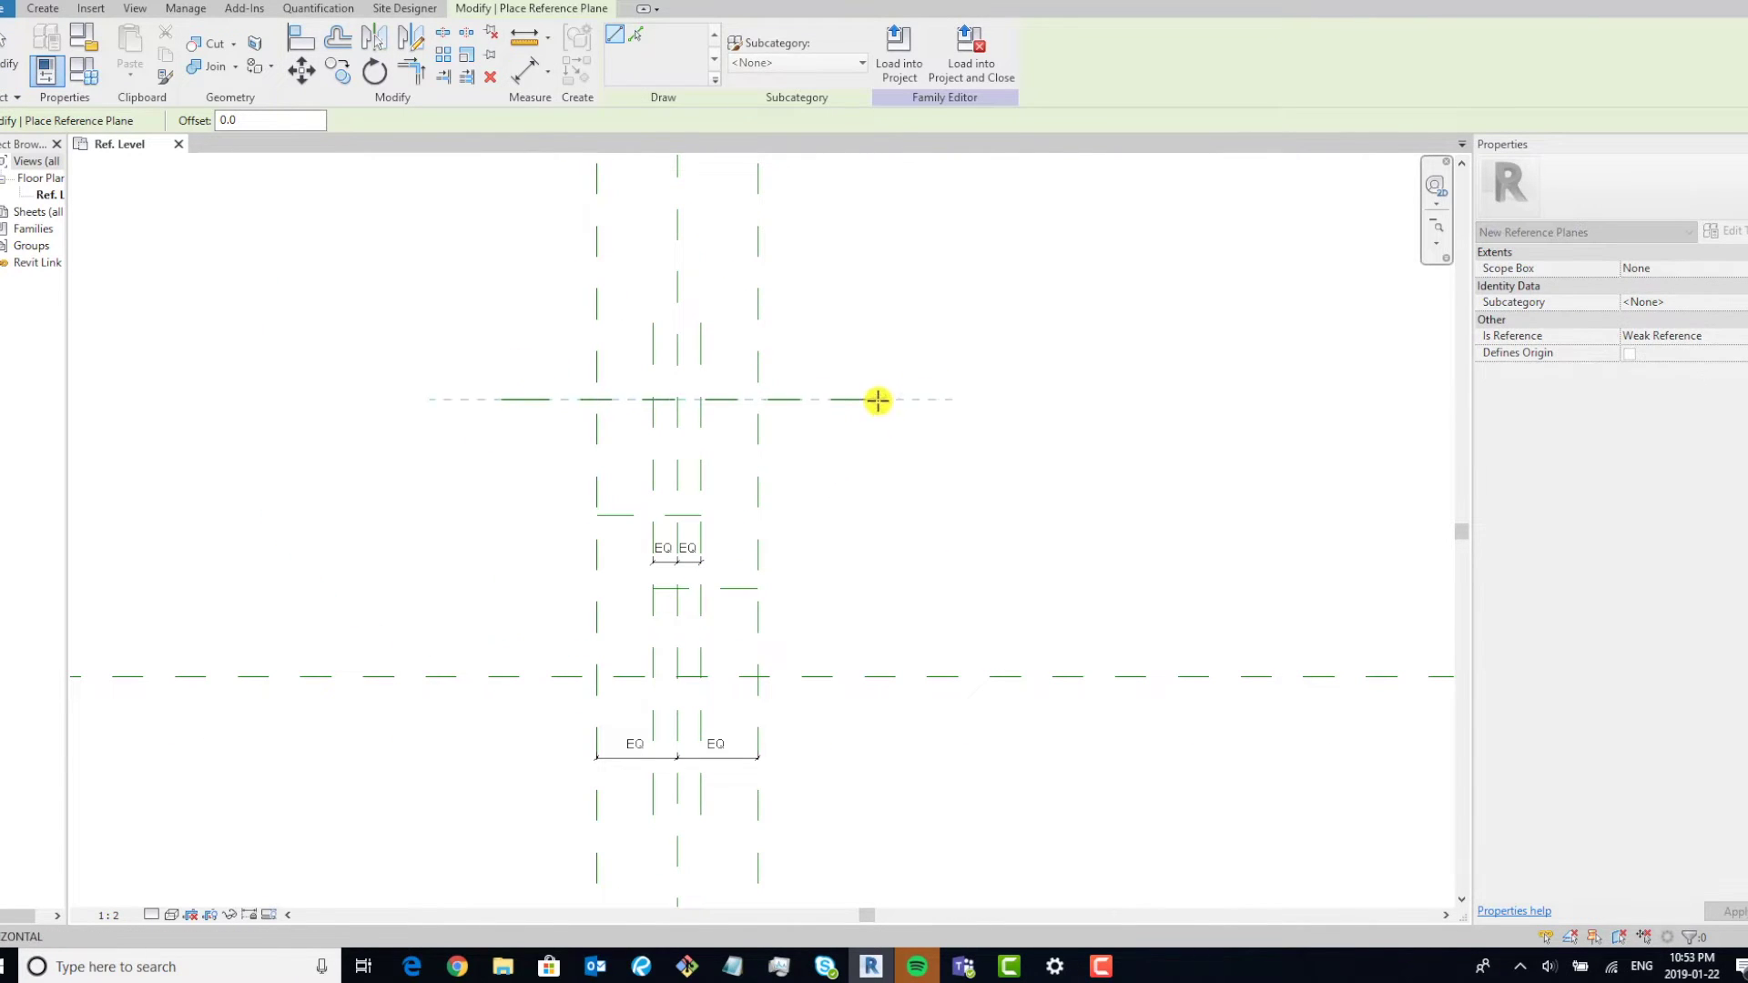
{"action": "key", "text": "Escape"}
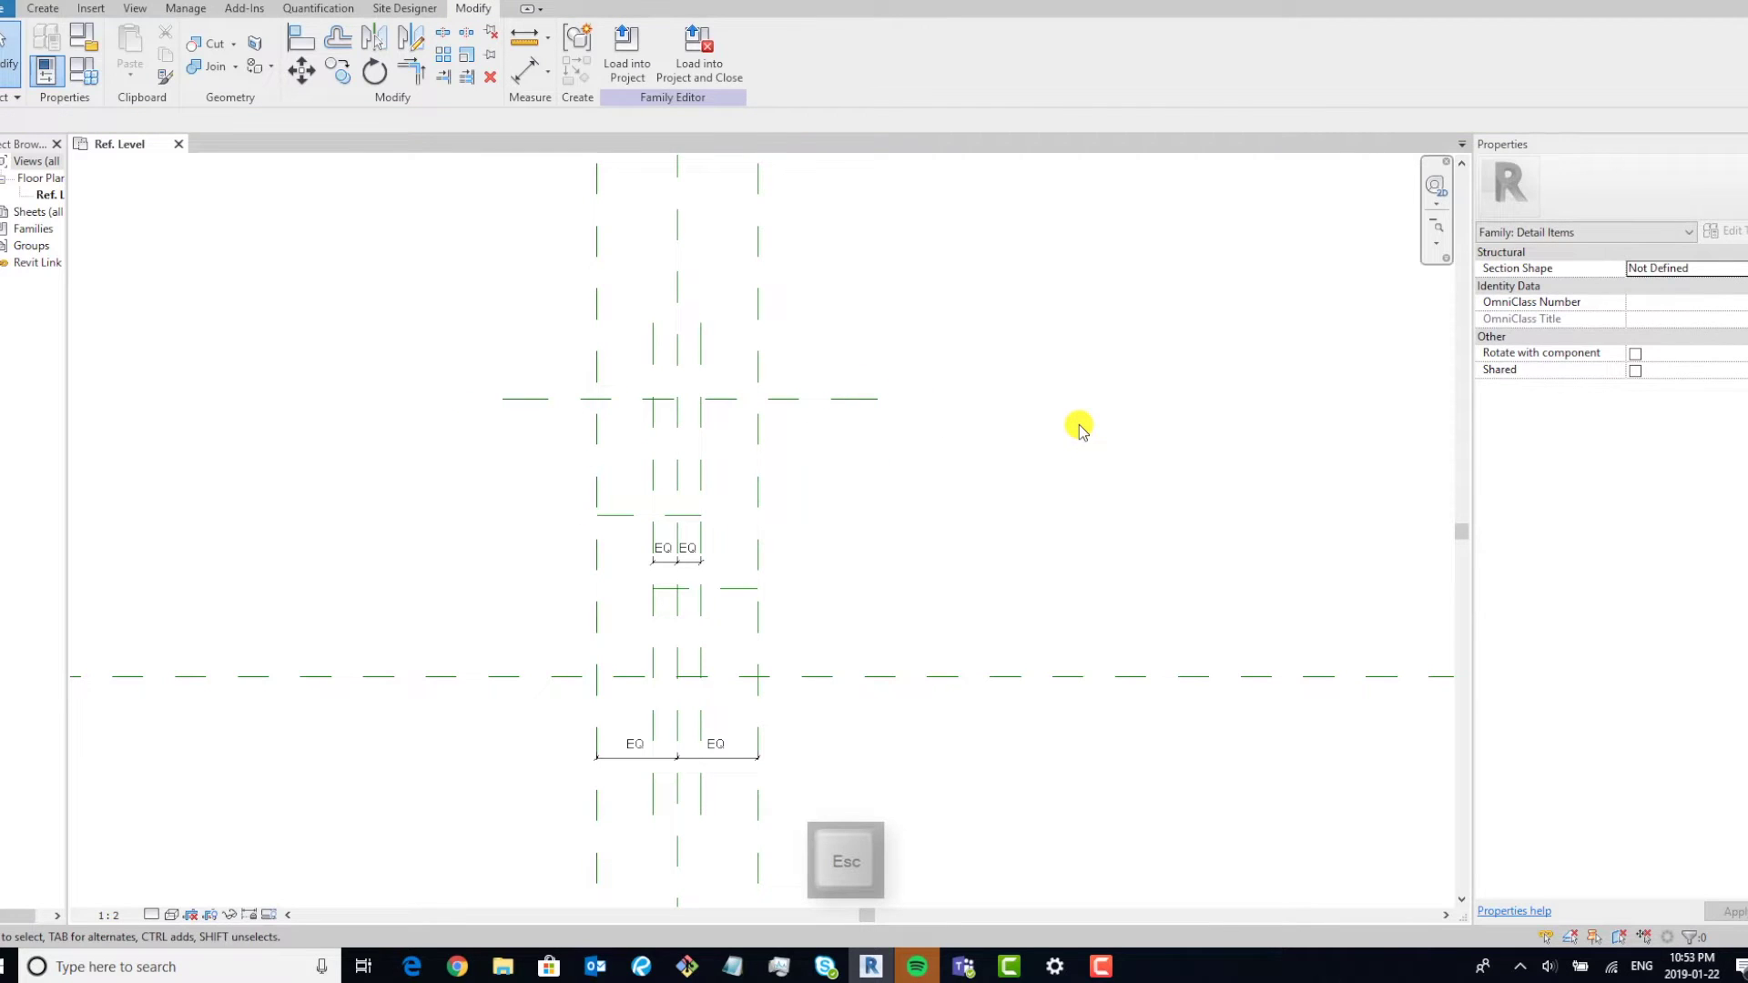
Dimension the 100 gap between the centre and upper horizontal planes.
{"action": "key", "text": "d"}
{"action": "key", "text": "i"}
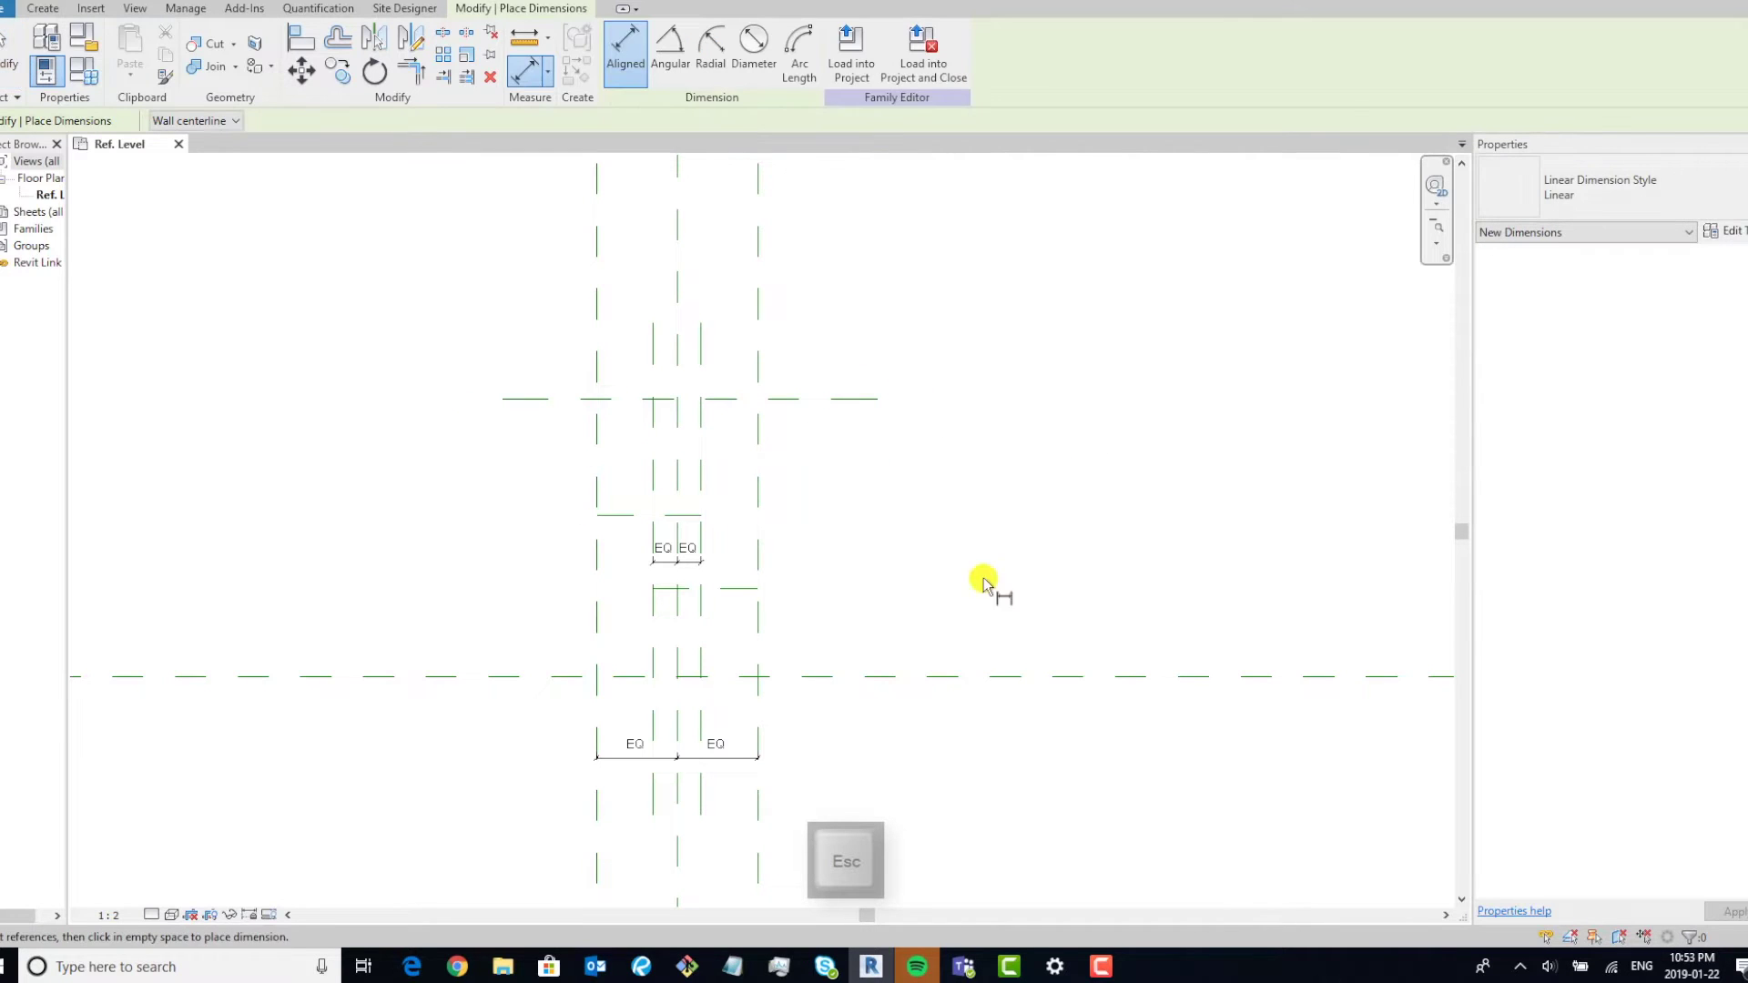
{"action": "left_click", "coordinate": [794, 677]}
{"action": "scroll", "coordinate": [784, 644], "scroll_direction": "up", "scroll_amount": 3}
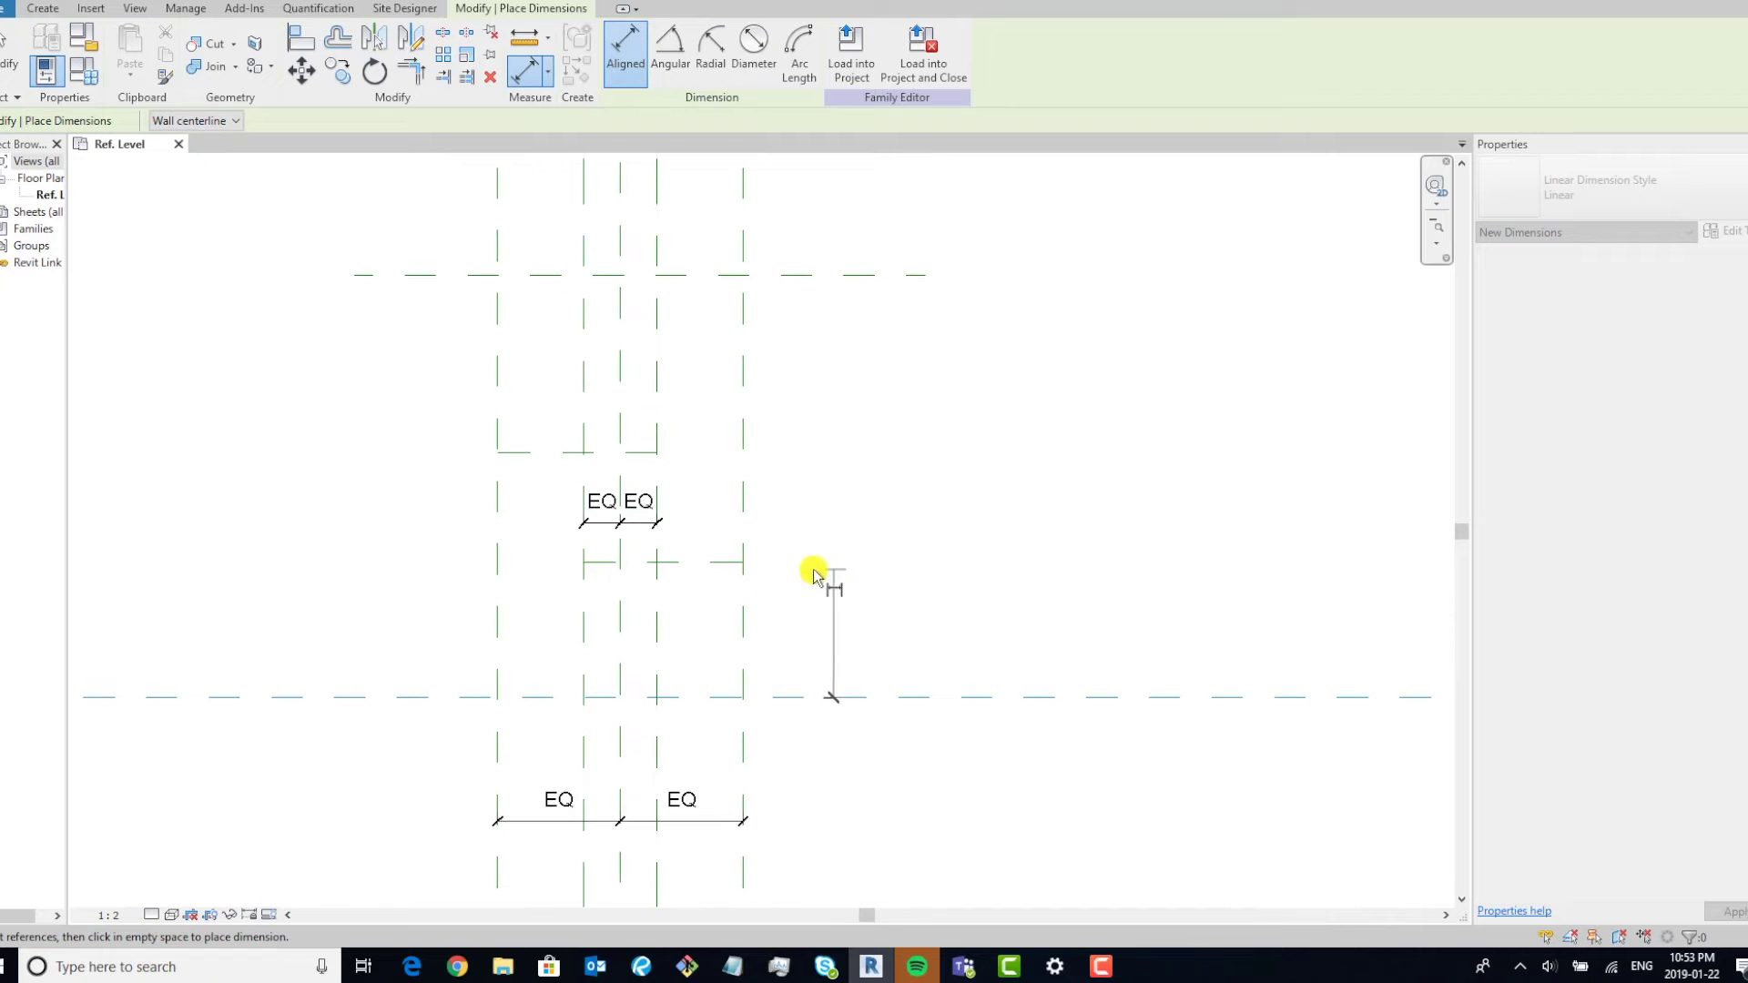
{"action": "left_click", "coordinate": [635, 452]}
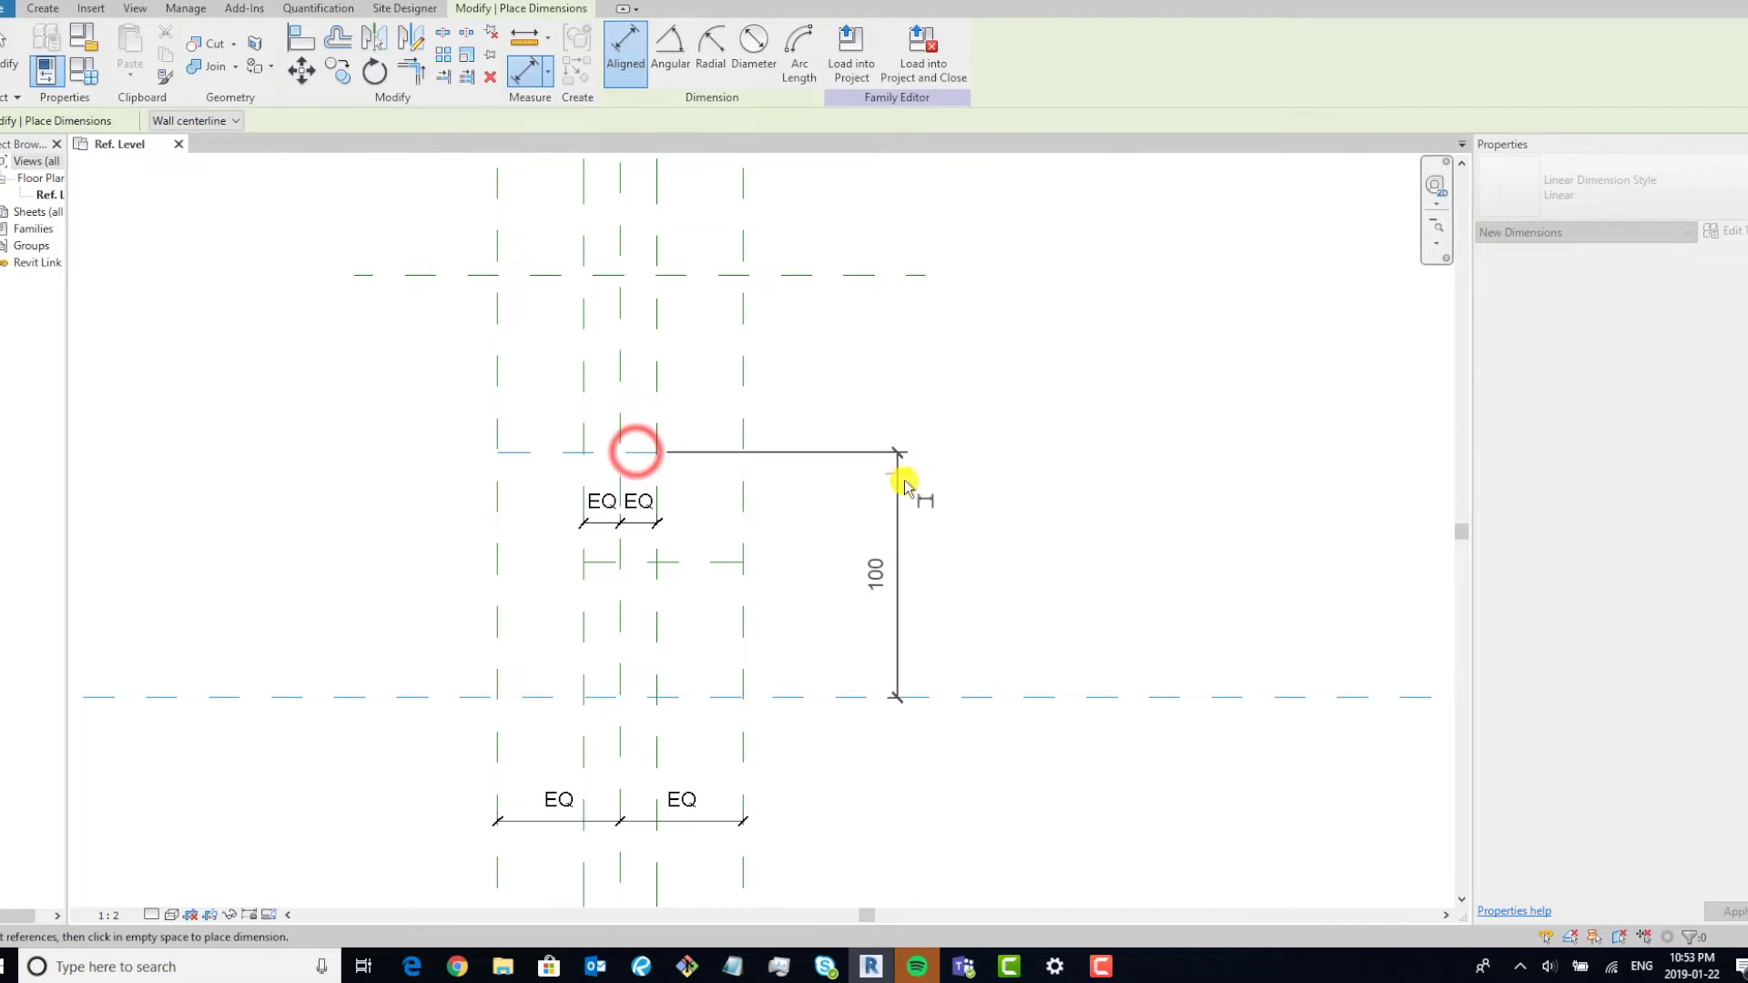
{"action": "left_click", "coordinate": [913, 483]}
{"action": "key", "text": "Escape"}
{"action": "left_click", "coordinate": [911, 572]}
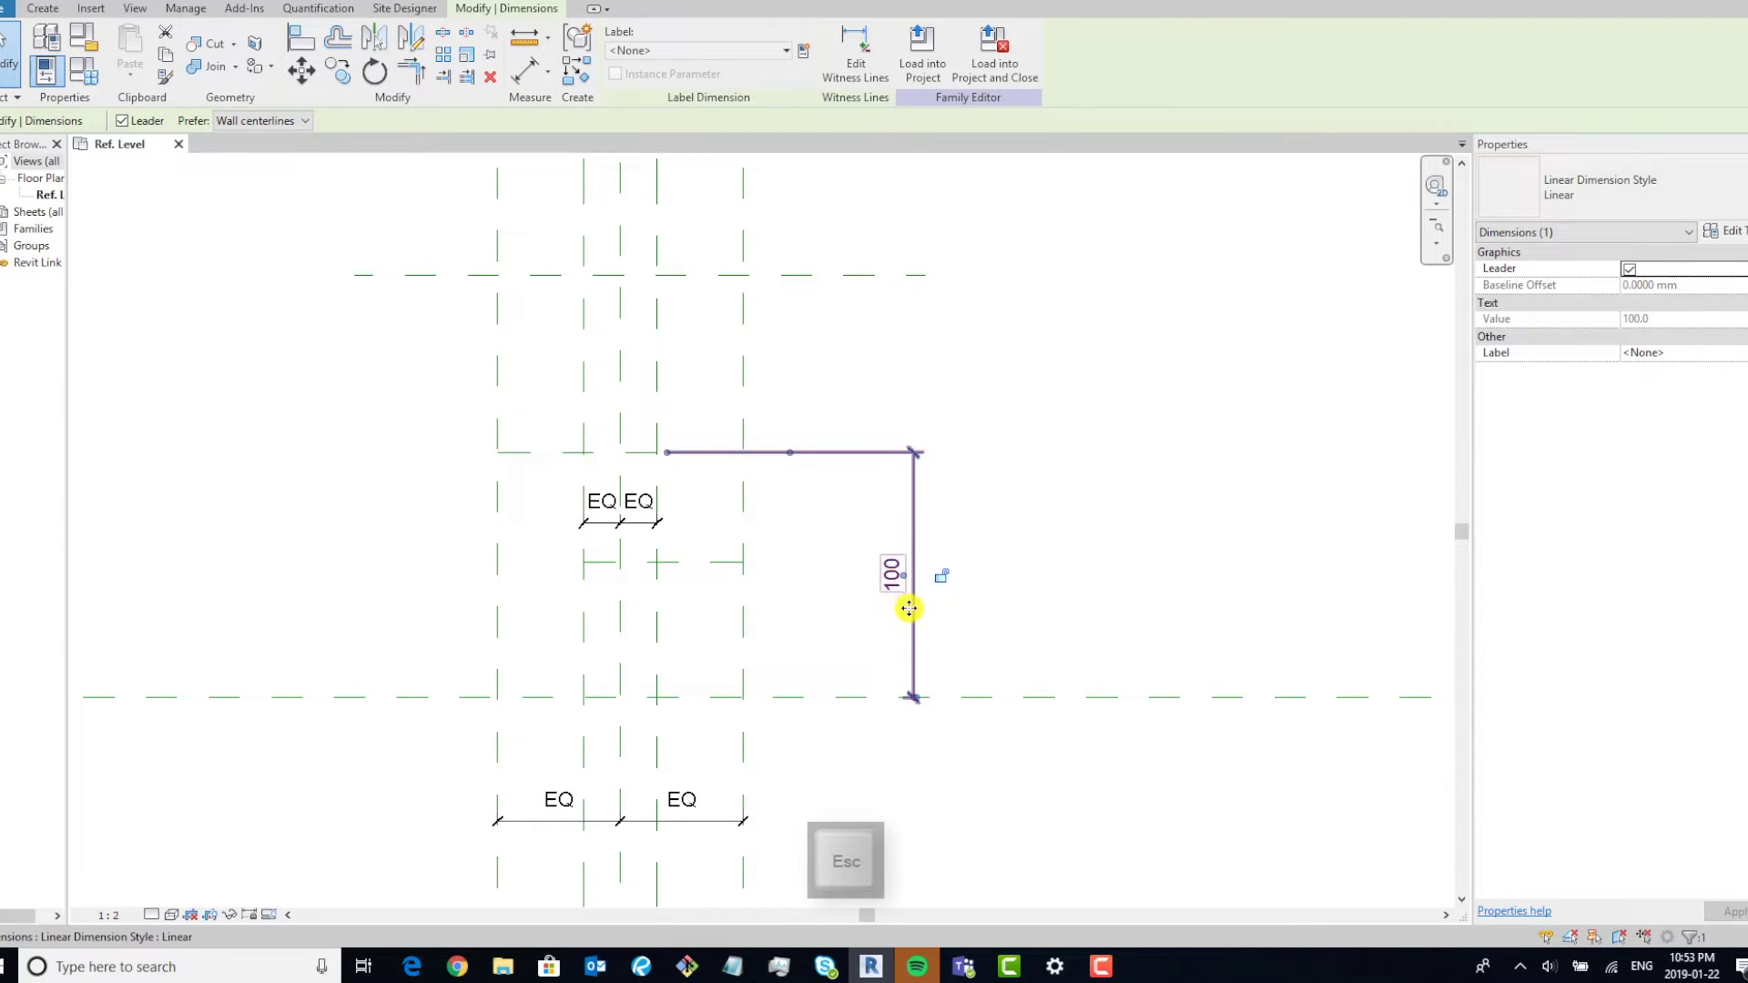
{"action": "left_click", "coordinate": [908, 608]}
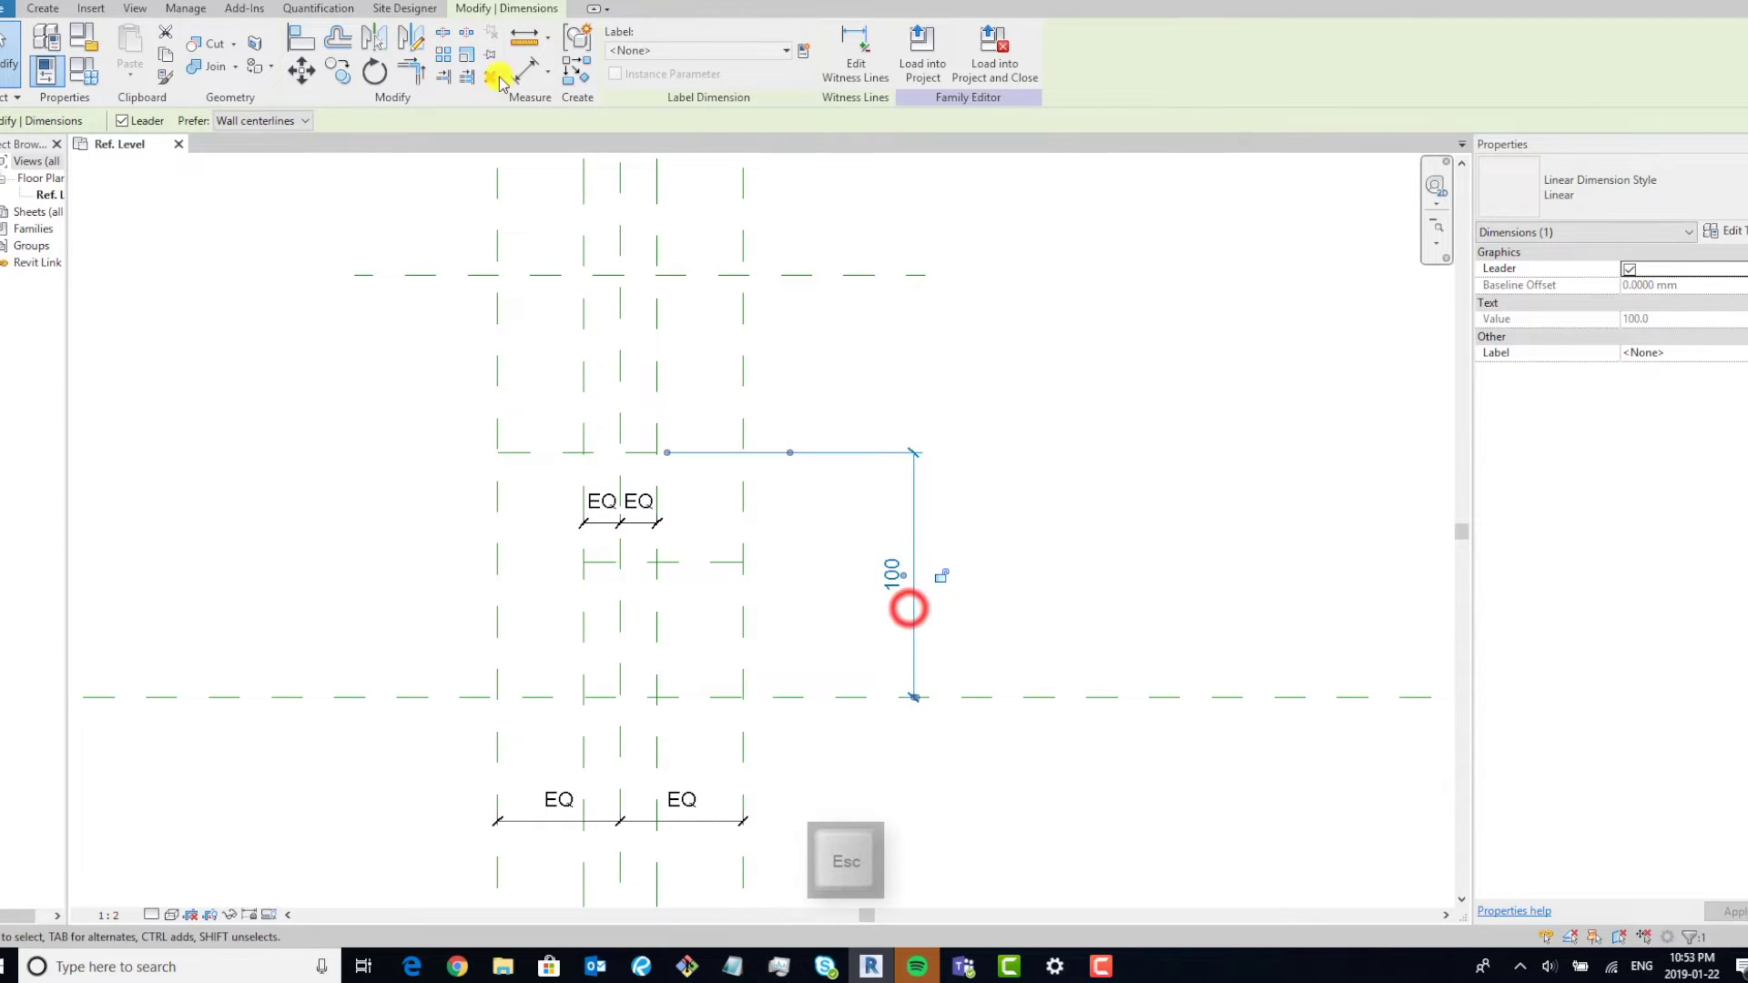
Label the 100 dimension with a new instance parameter named Spacing.
{"action": "left_click", "coordinate": [802, 51]}
{"action": "left_click", "coordinate": [1126, 537]}
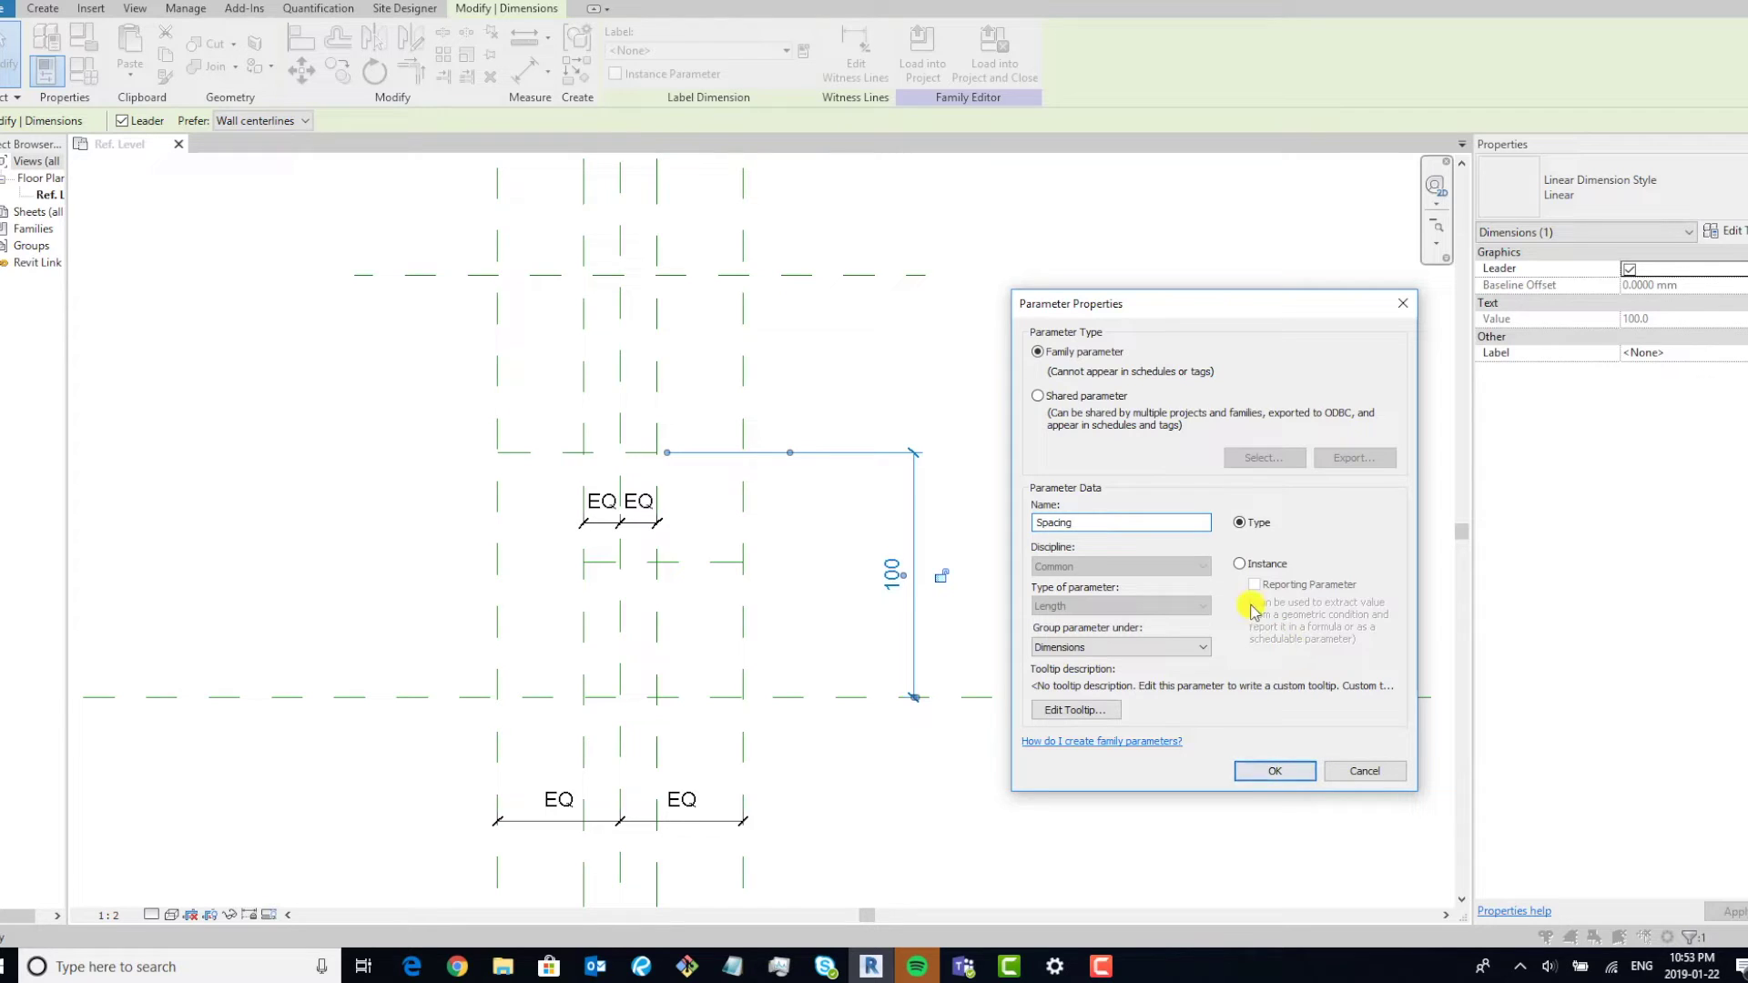
{"action": "left_click", "coordinate": [1274, 564]}
{"action": "left_click", "coordinate": [1279, 770]}
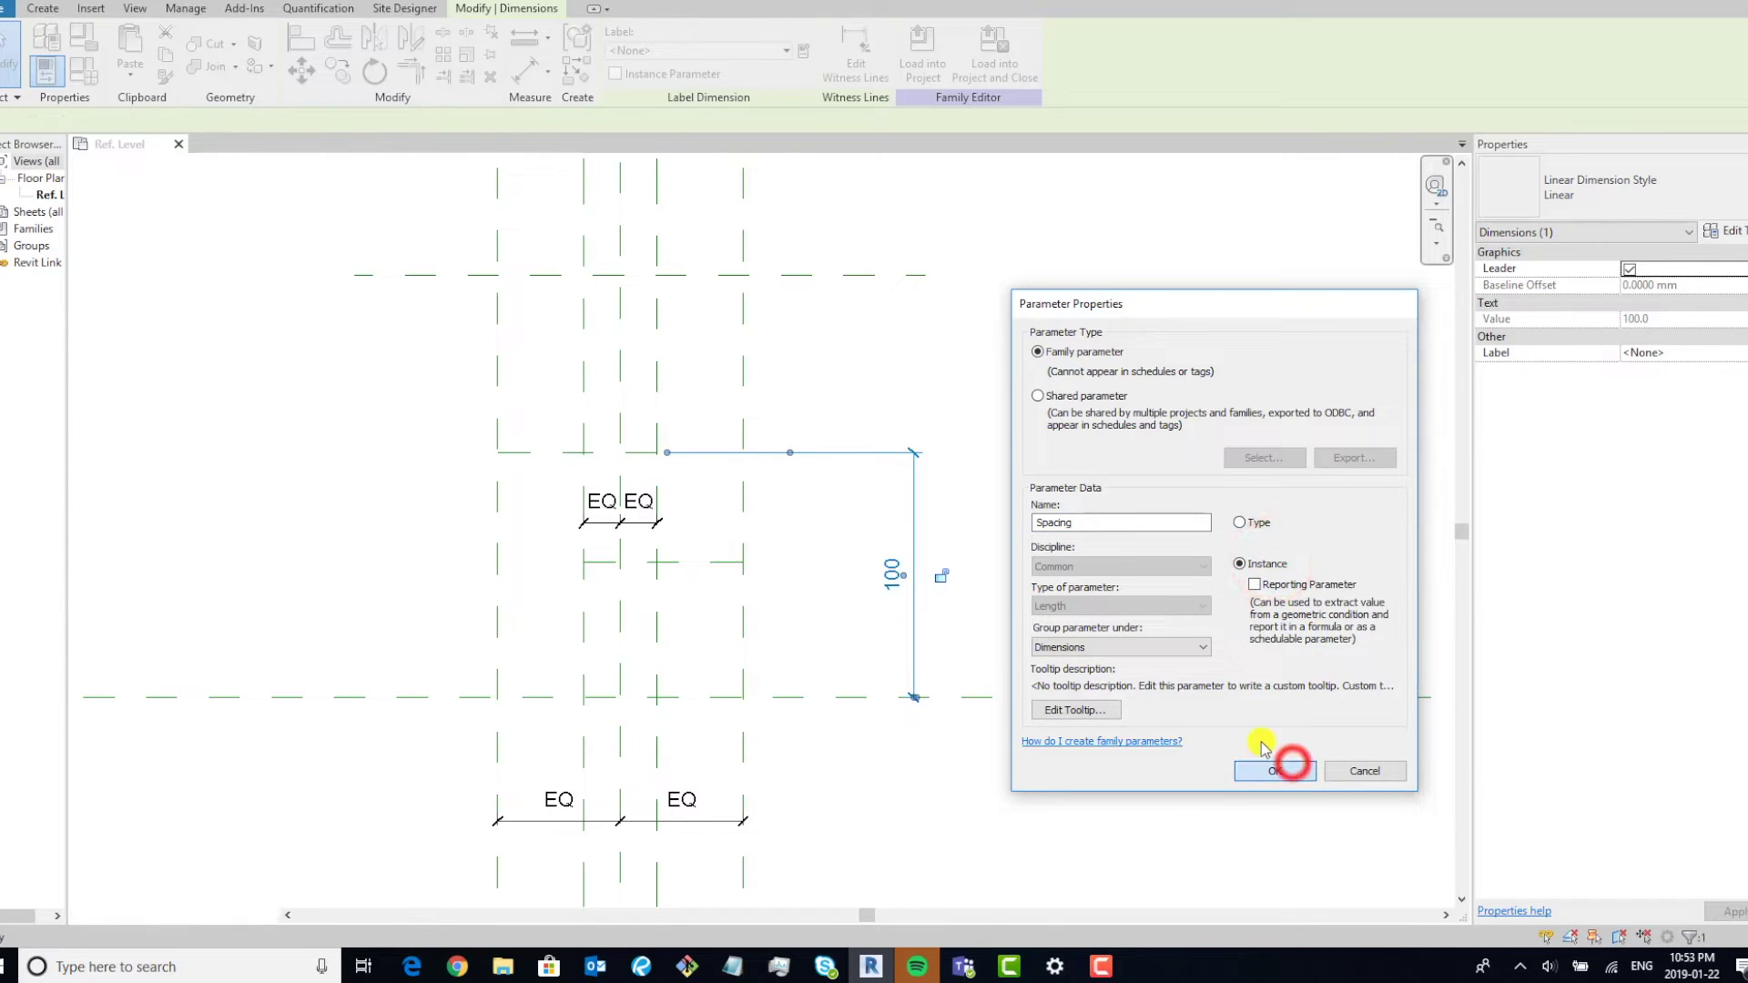
{"action": "left_click", "coordinate": [1112, 585]}
Dimension the centre, middle and upper planes (45/55) and set them to EQ.
{"action": "key", "text": "d"}
{"action": "key", "text": "i"}
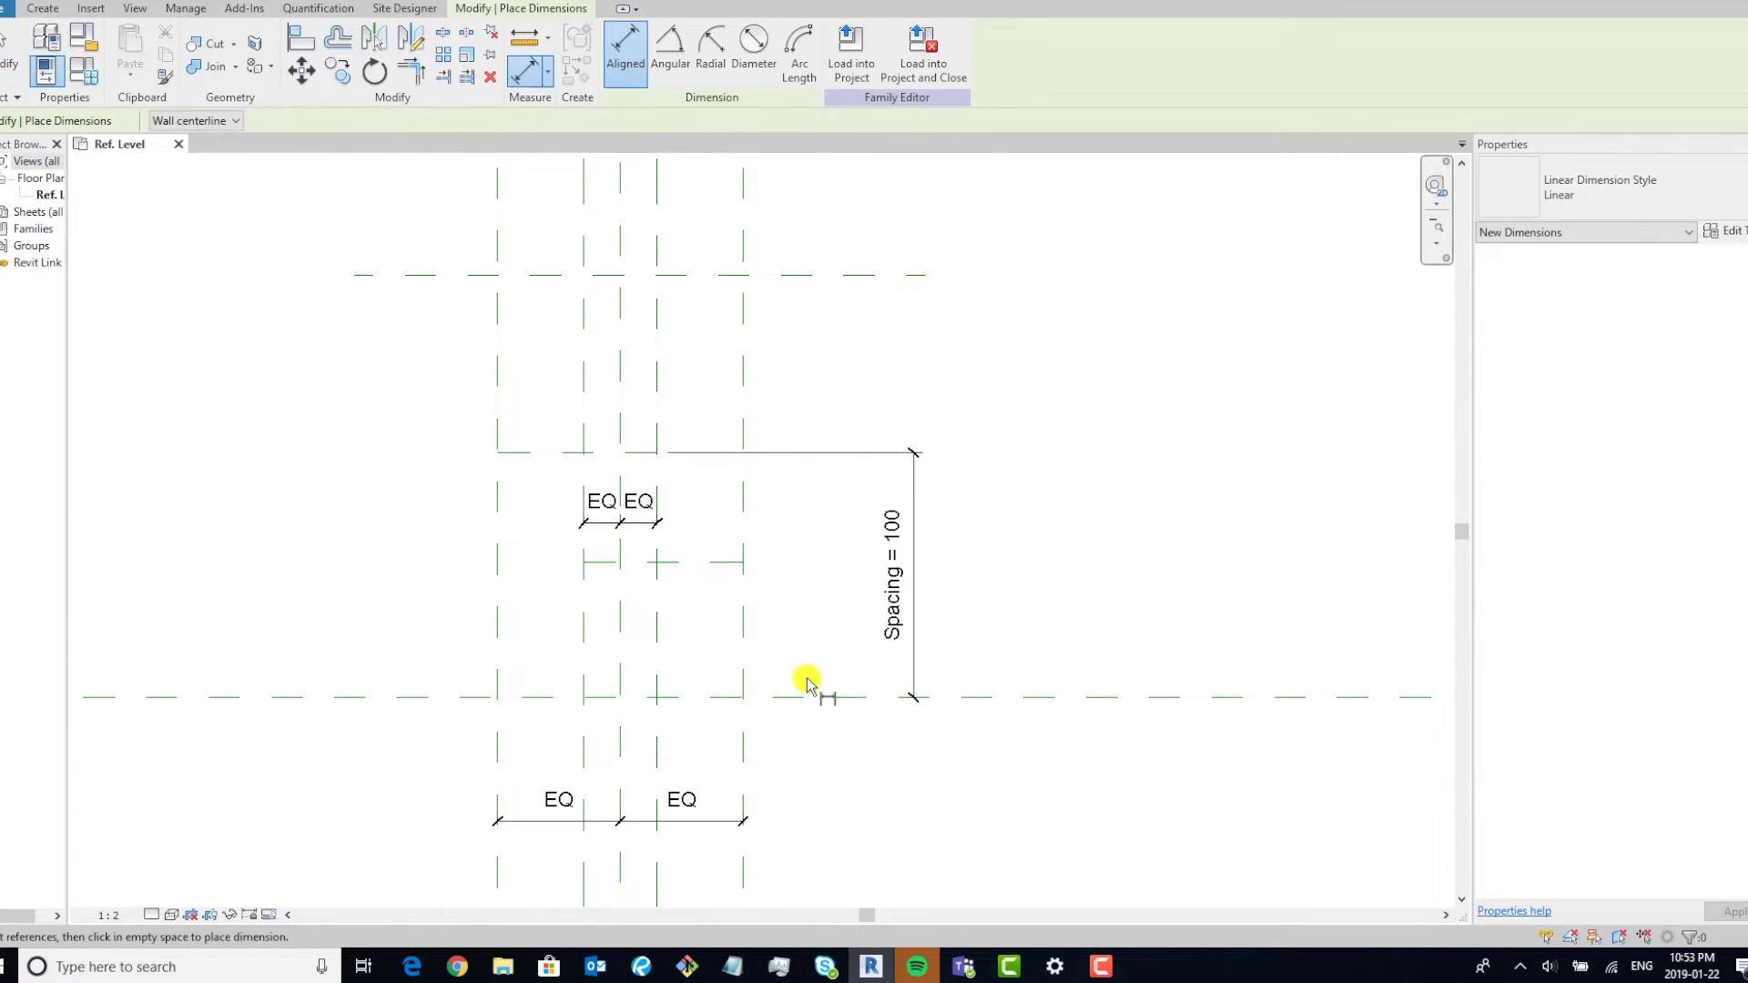
{"action": "left_click", "coordinate": [811, 699]}
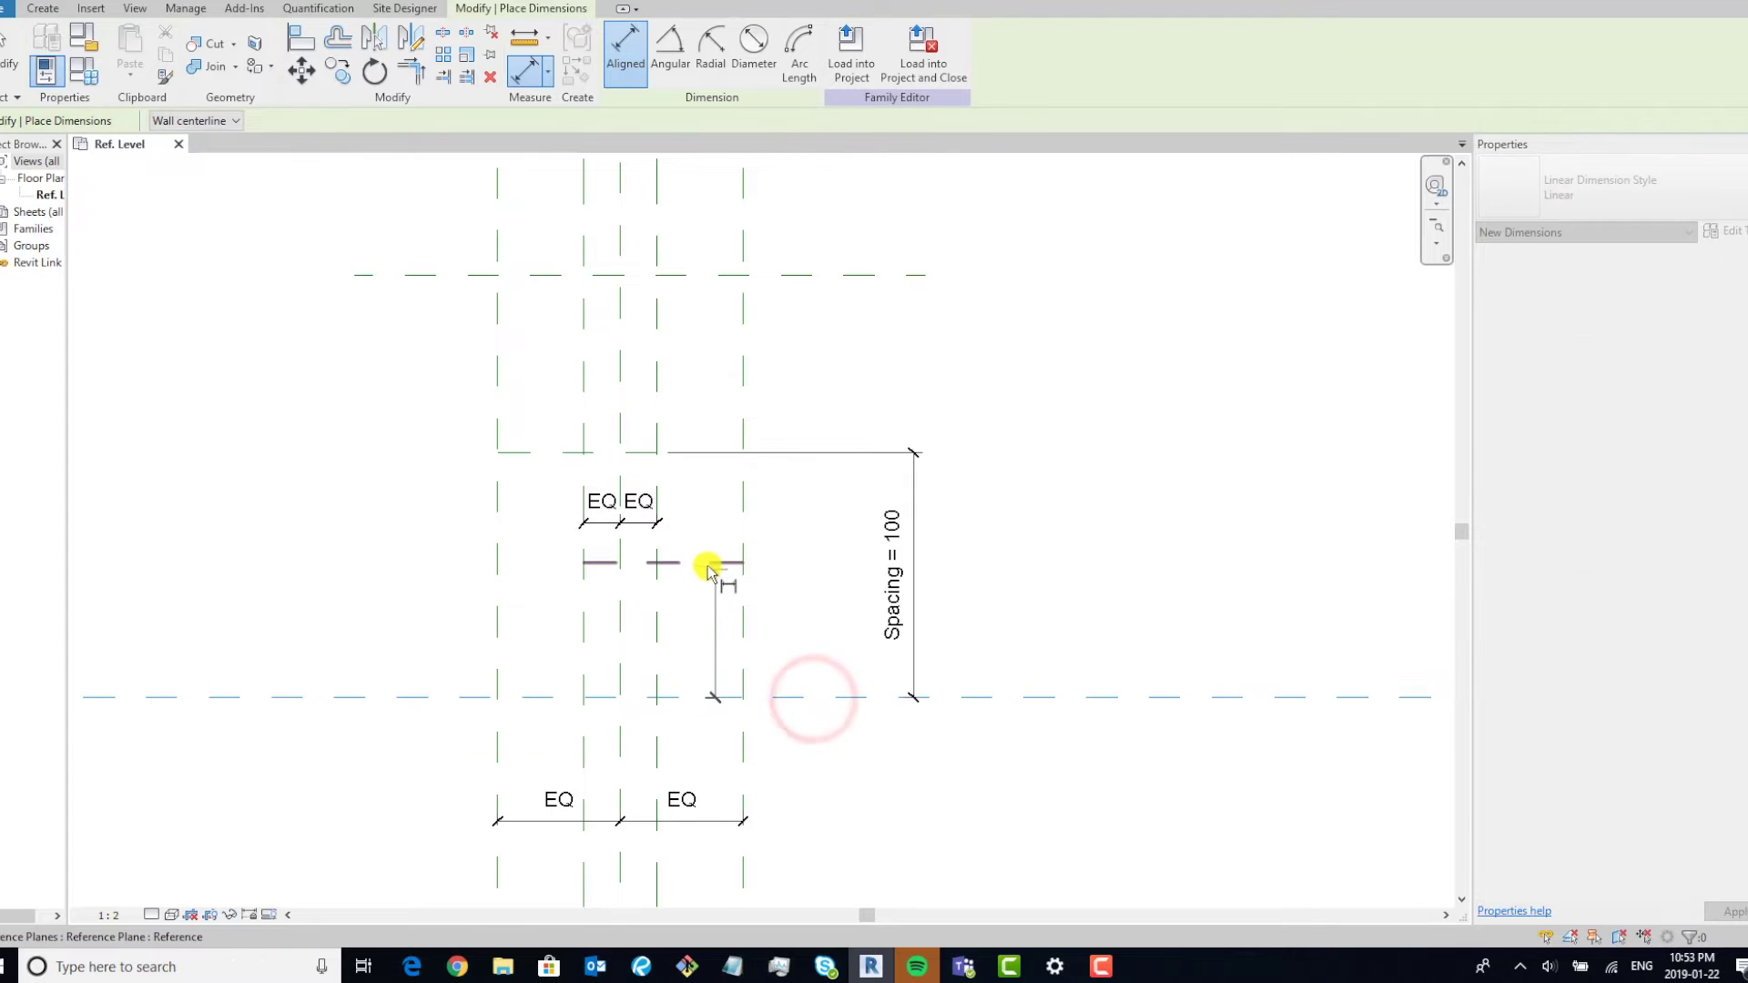
{"action": "left_click", "coordinate": [707, 565]}
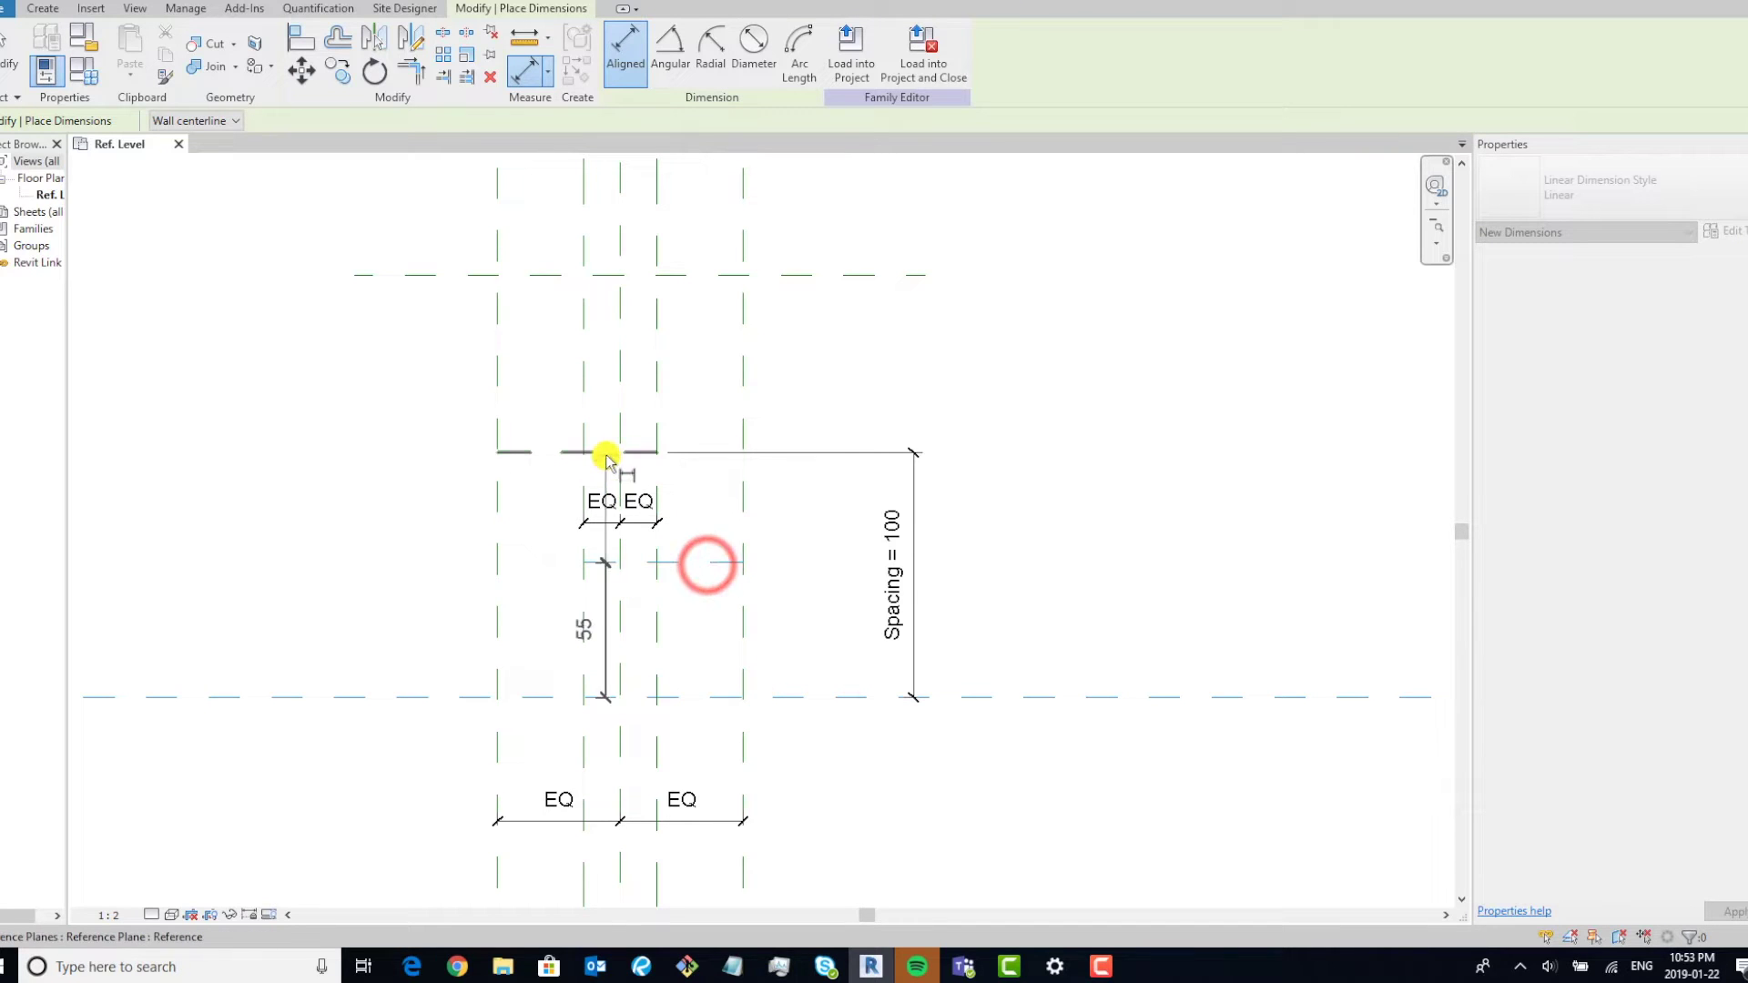
{"action": "left_click", "coordinate": [606, 452]}
{"action": "left_click", "coordinate": [819, 541]}
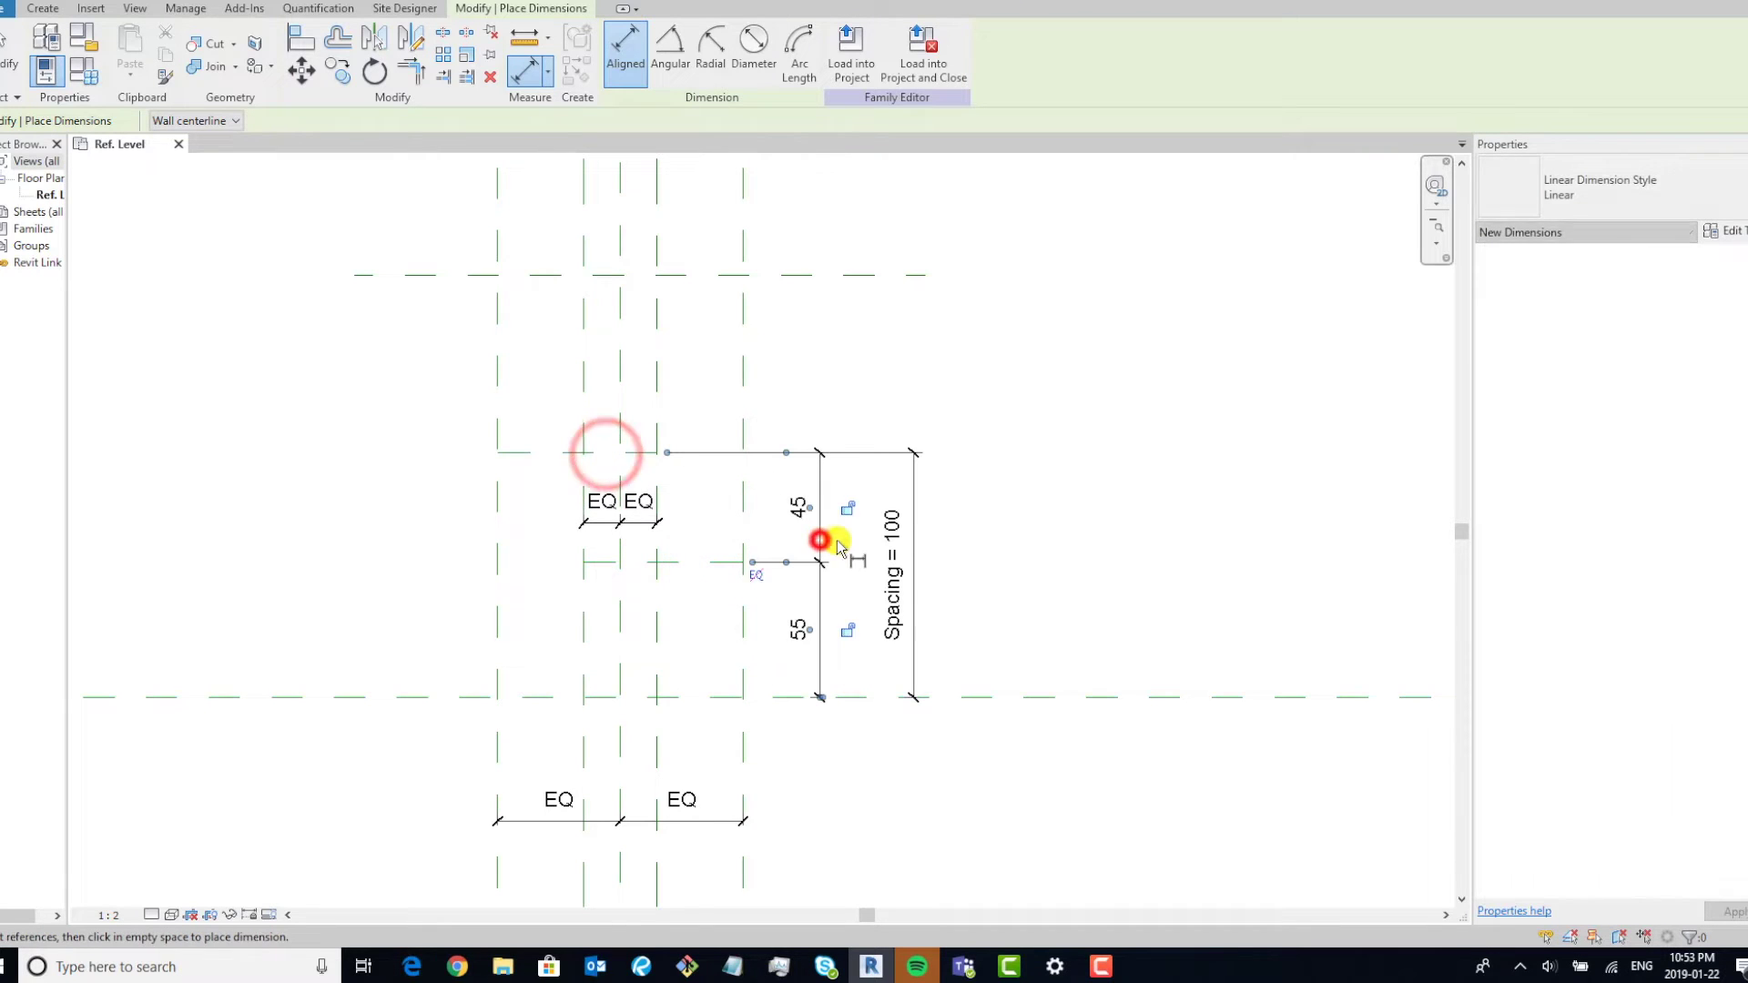
{"action": "left_click", "coordinate": [754, 574]}
{"action": "key", "text": "Escape"}
Dimension the 72 gap between the top long plane and the upper short plane.
{"action": "scroll", "coordinate": [911, 637], "scroll_direction": "down", "scroll_amount": 2}
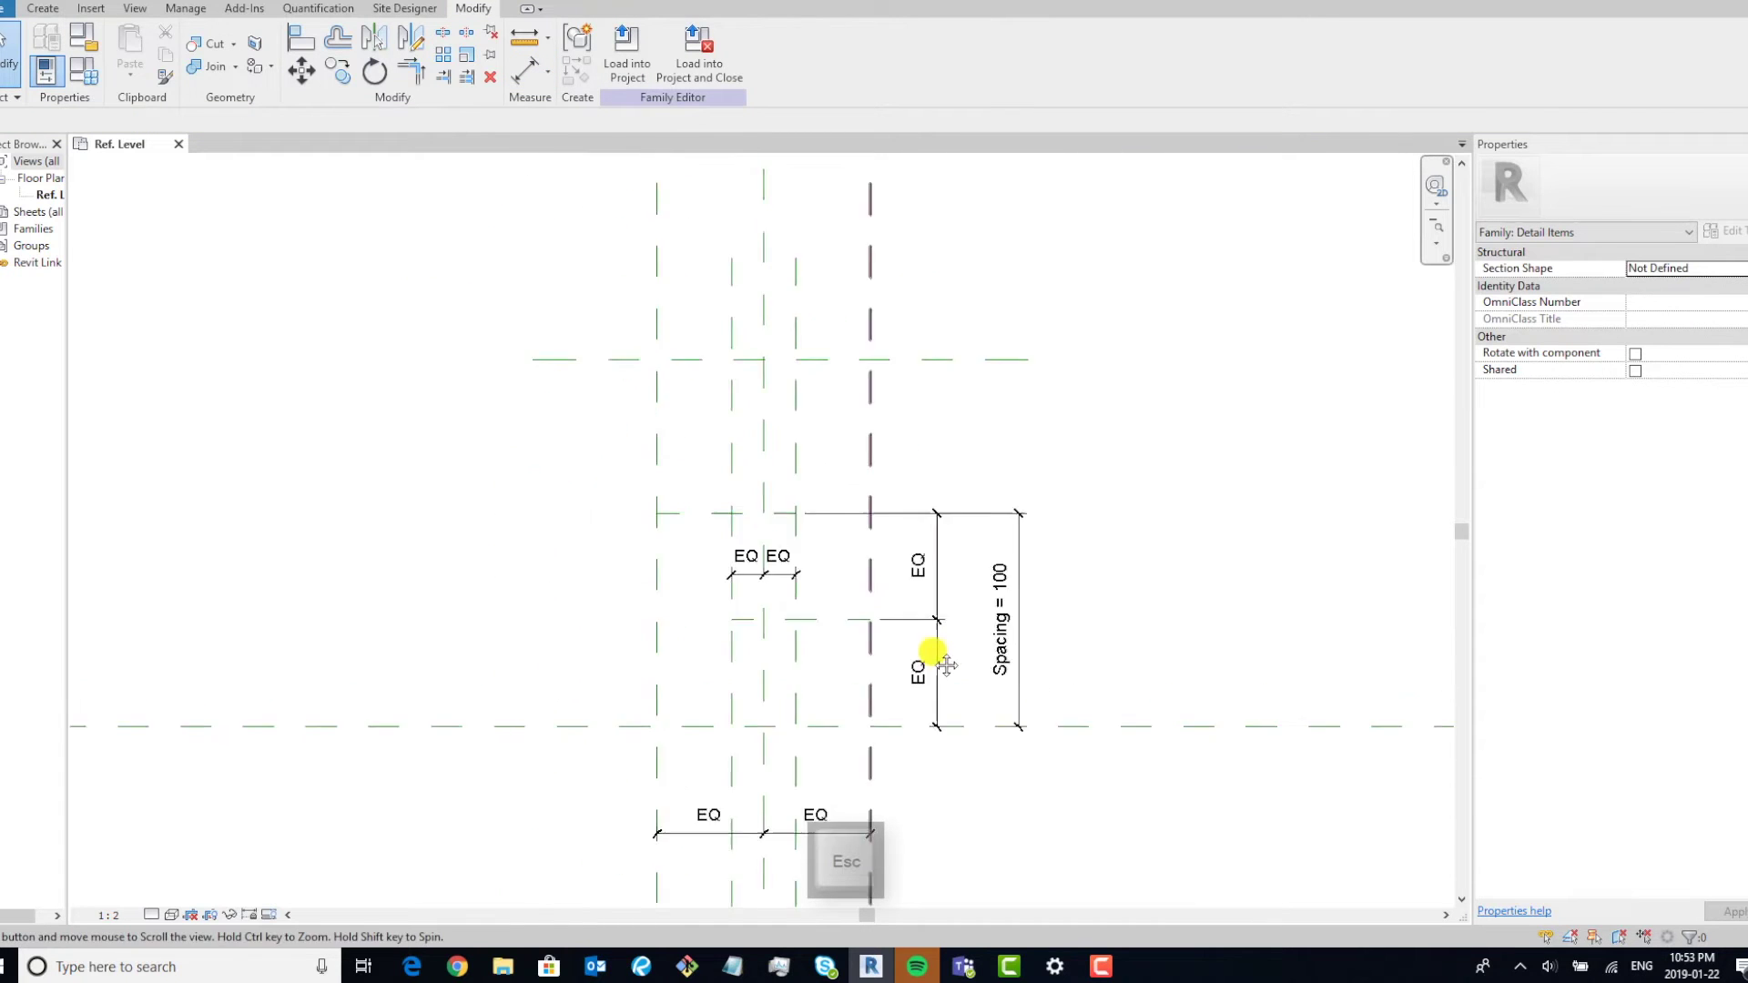
{"action": "middle_click_drag", "start_coordinate": [903, 647], "coordinate": [775, 664]}
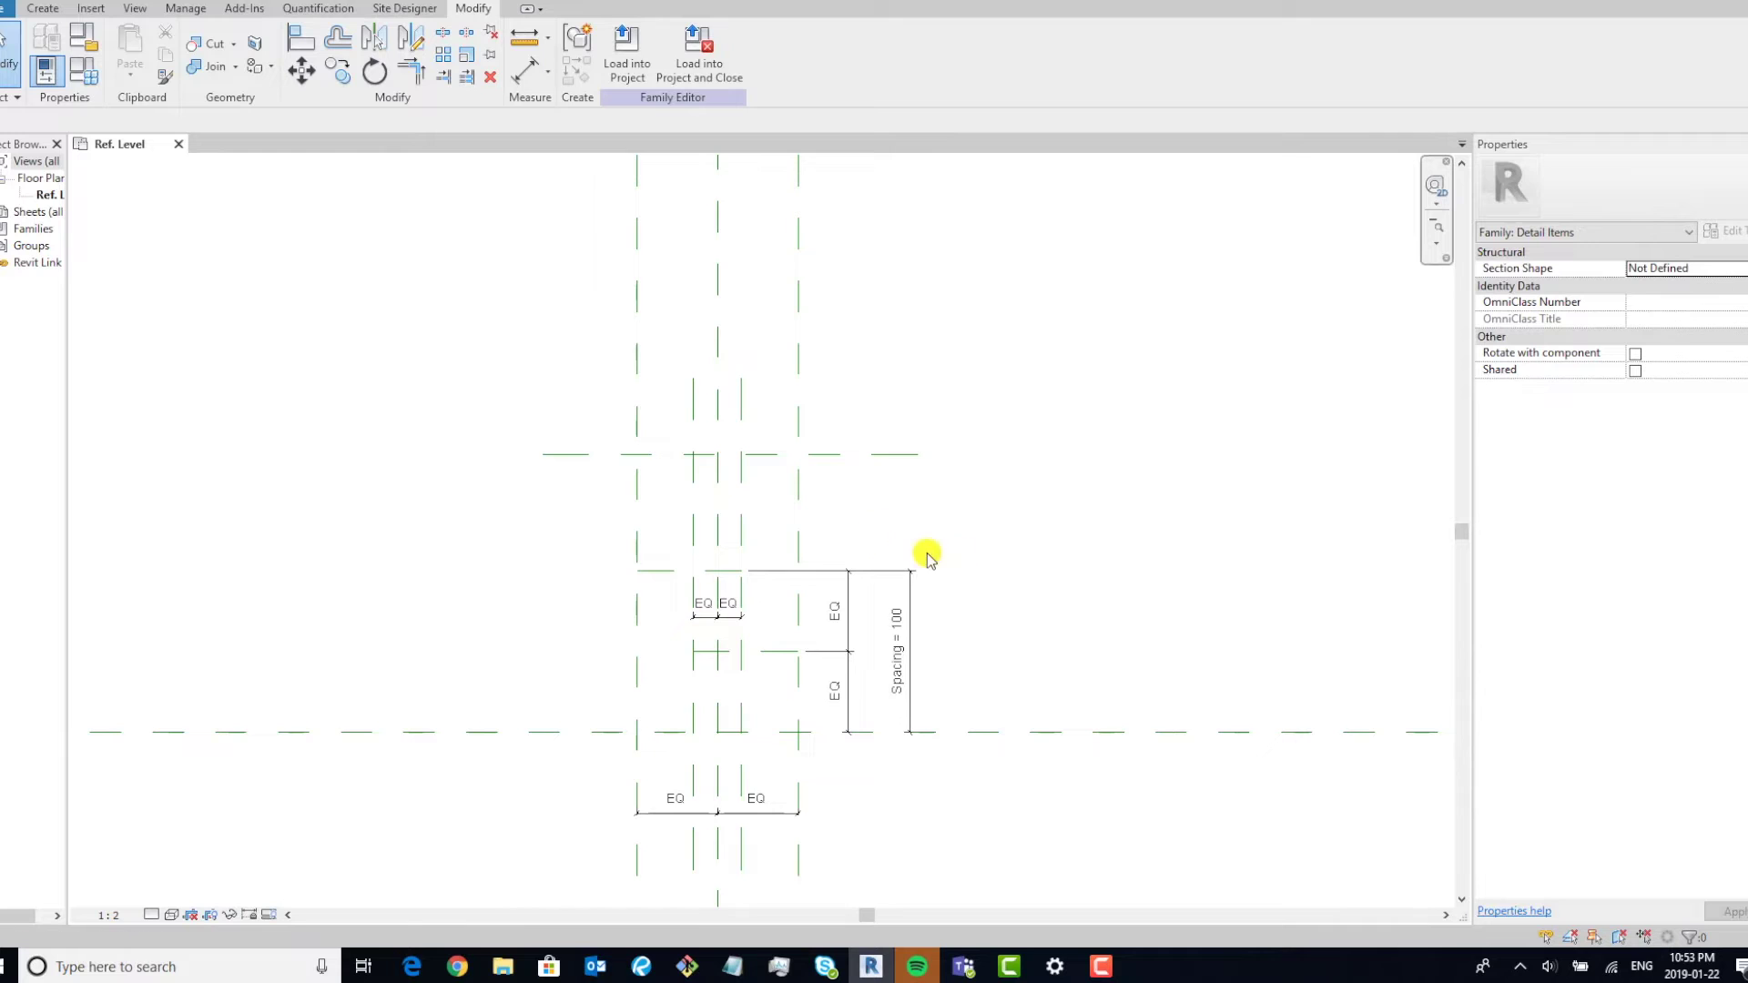
{"action": "middle_click_drag", "start_coordinate": [981, 559], "coordinate": [1063, 562]}
{"action": "key", "text": "i"}
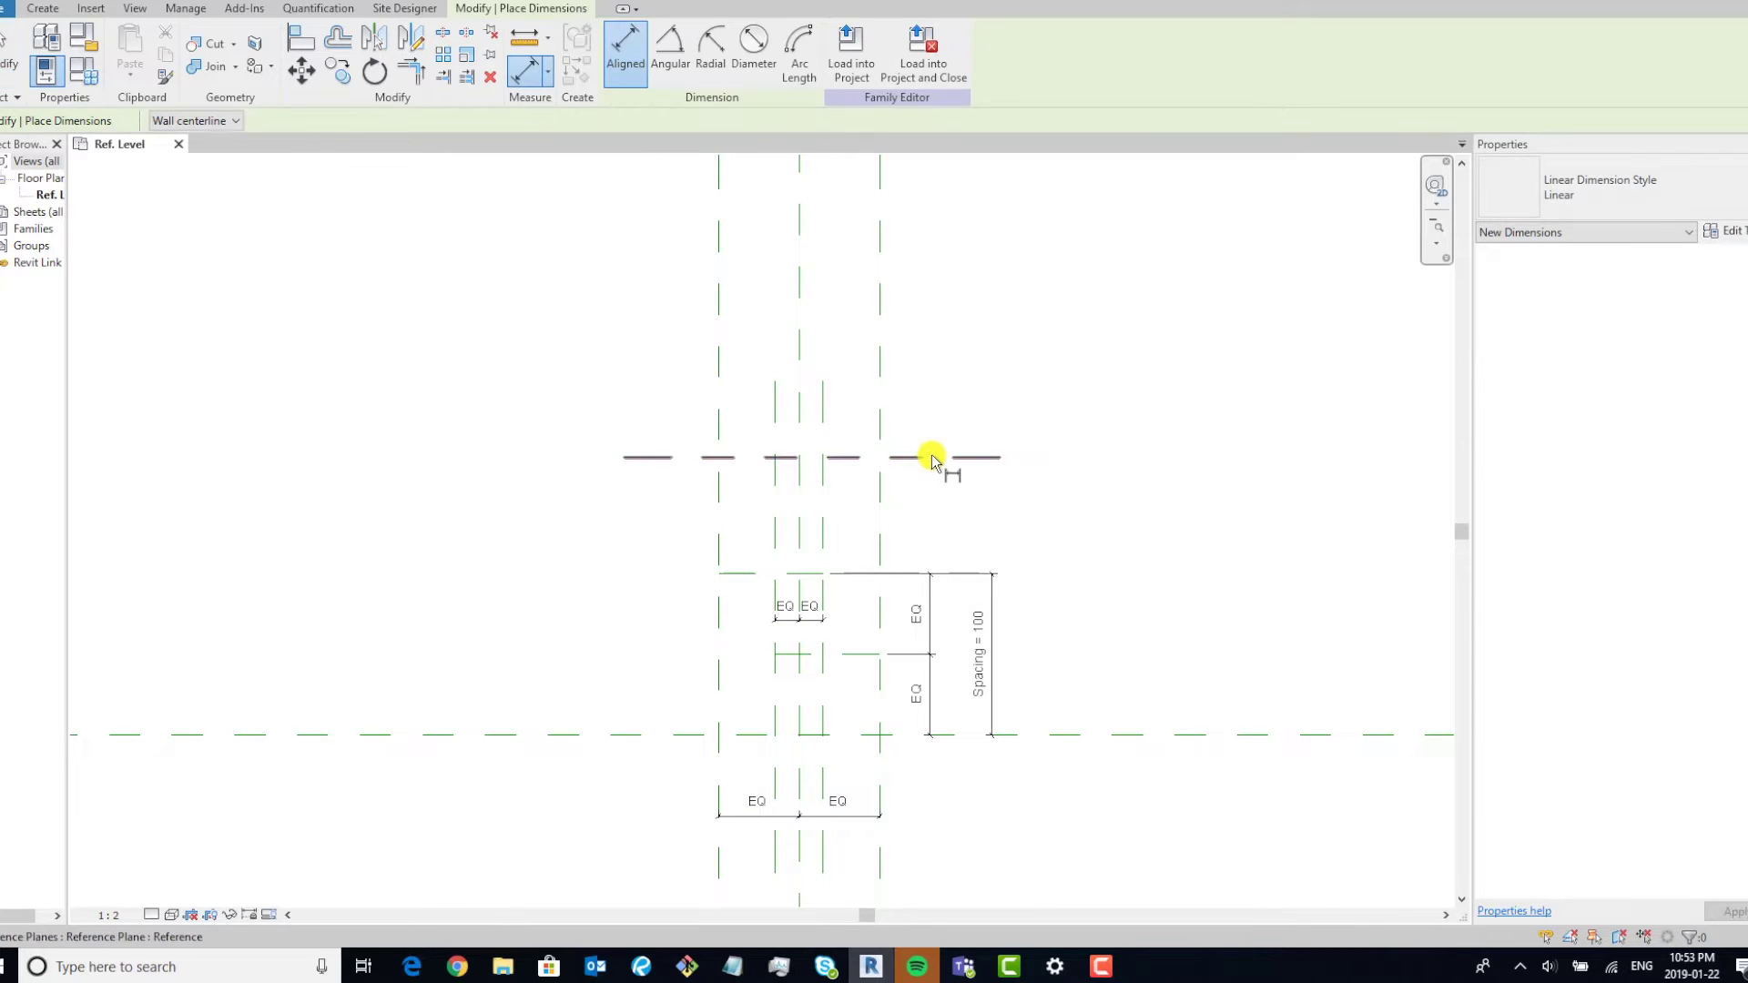
{"action": "left_click", "coordinate": [912, 457]}
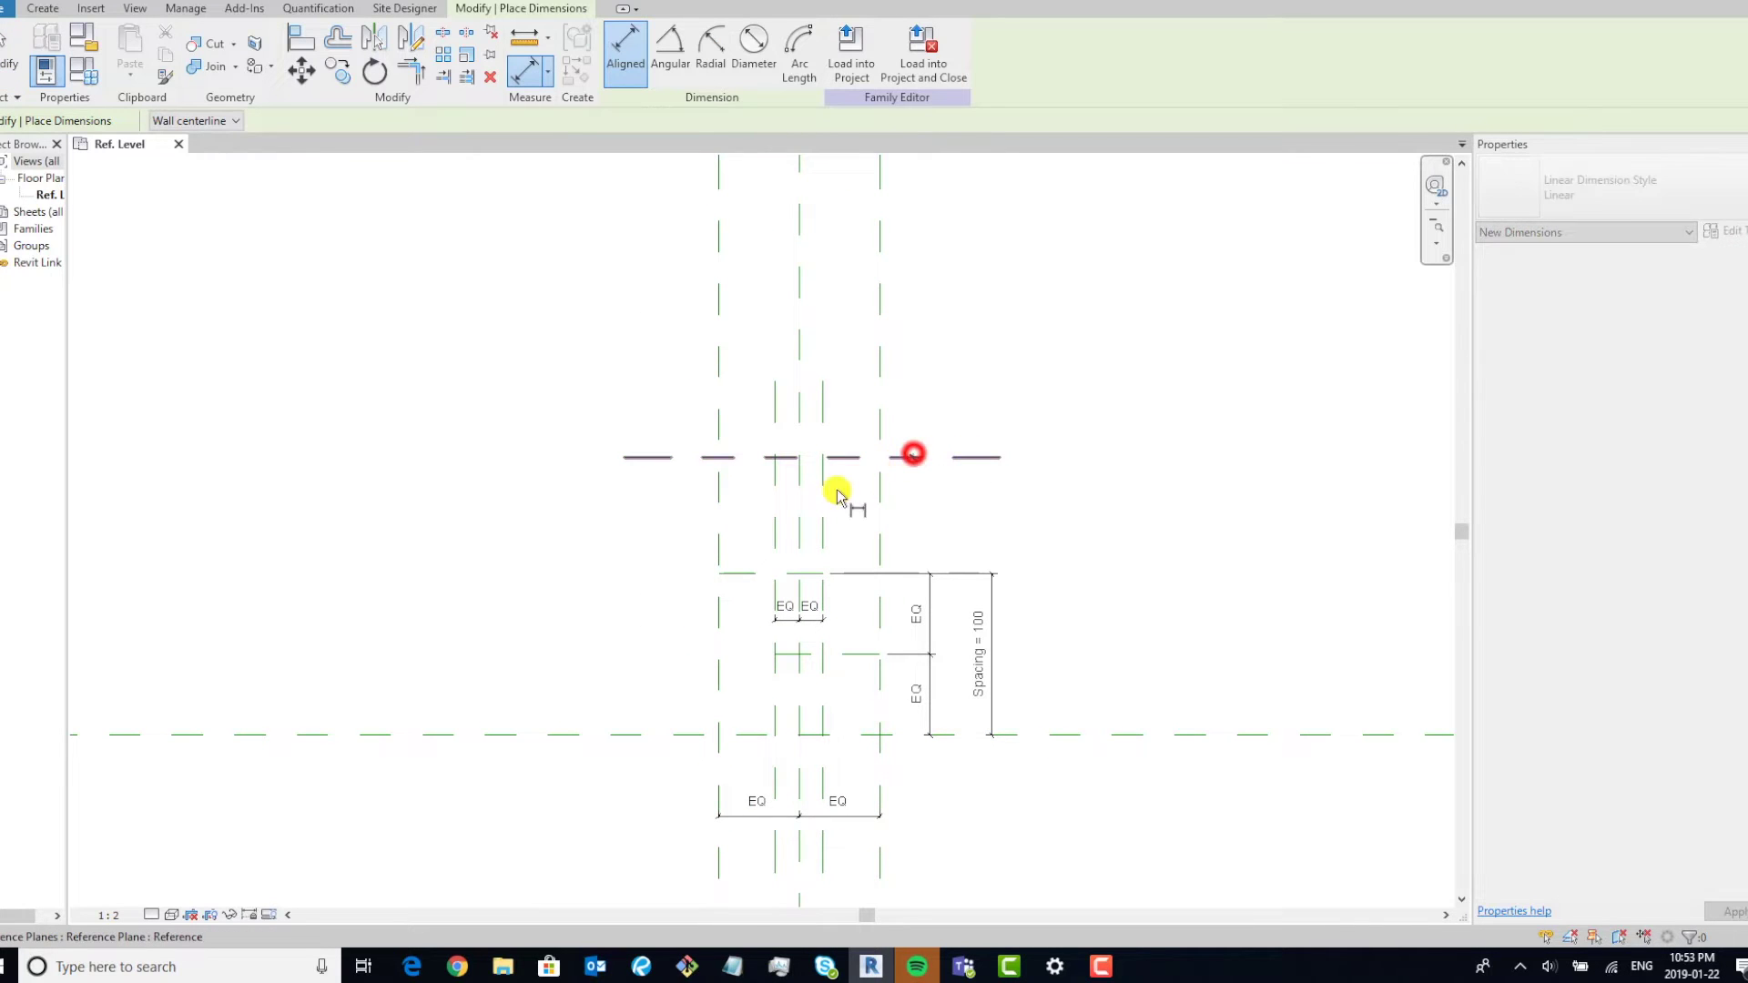
{"action": "left_click", "coordinate": [744, 574]}
{"action": "left_click", "coordinate": [597, 544]}
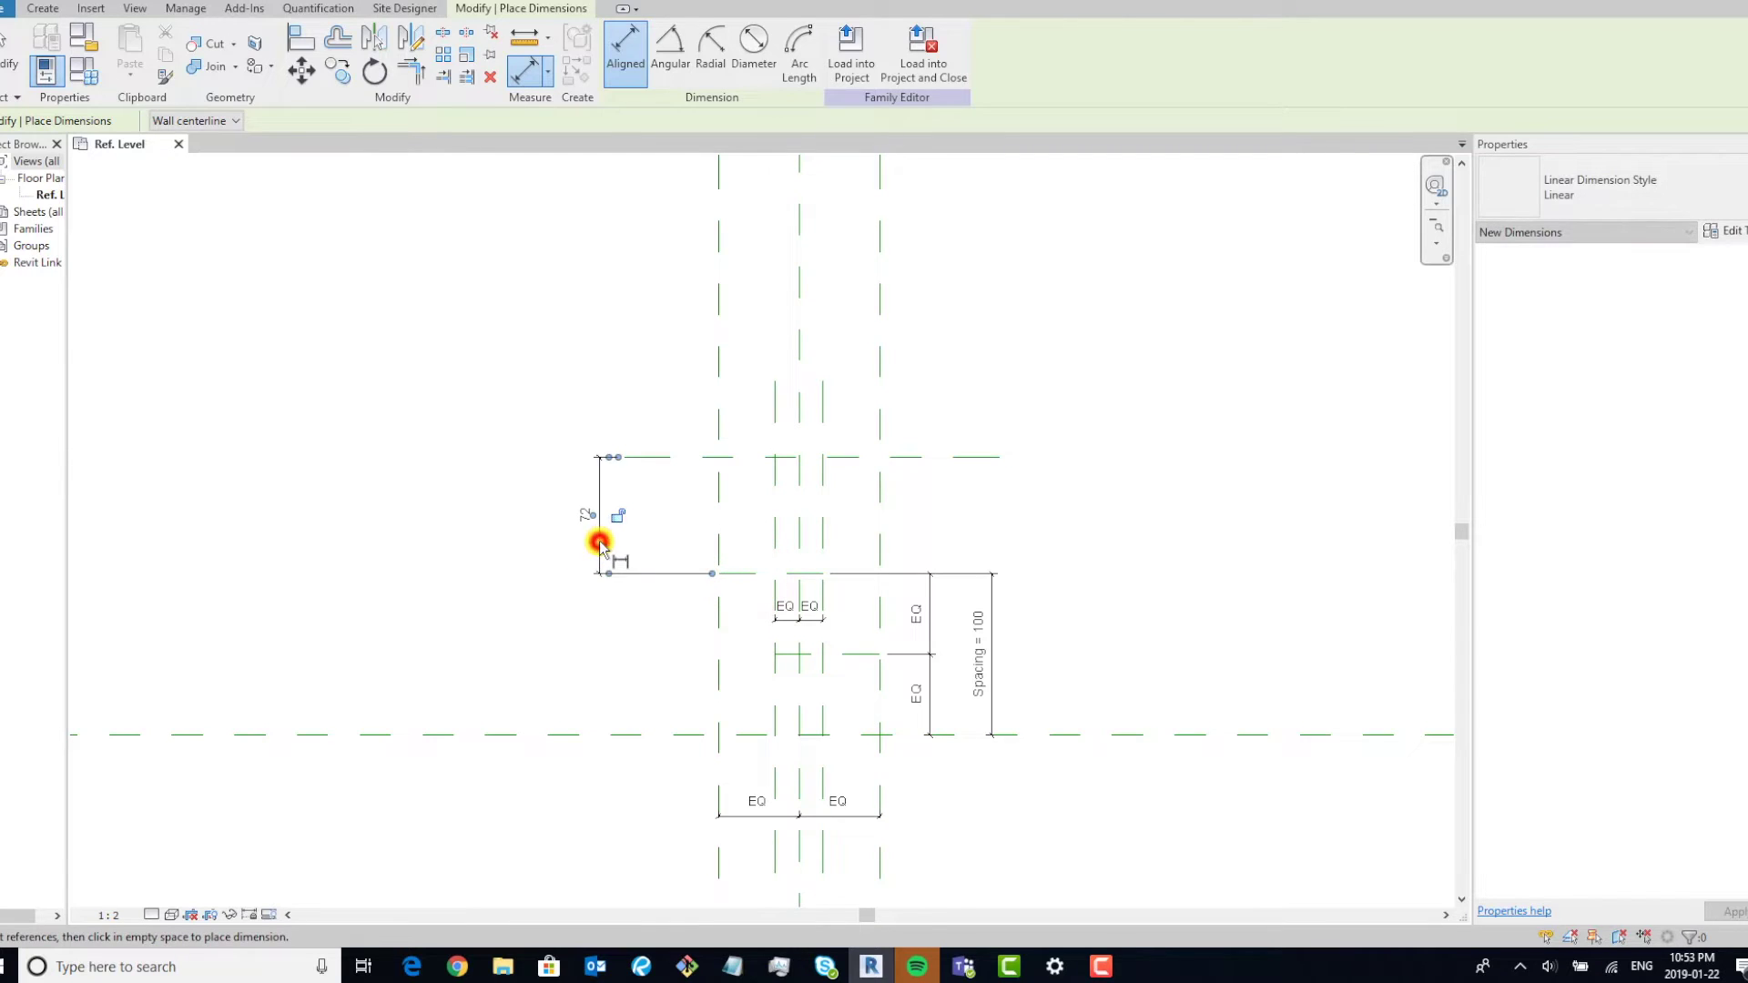
{"action": "key", "text": "Escape"}
Label the 72 dimension with a new instance parameter named Offset.
{"action": "left_click", "coordinate": [596, 554]}
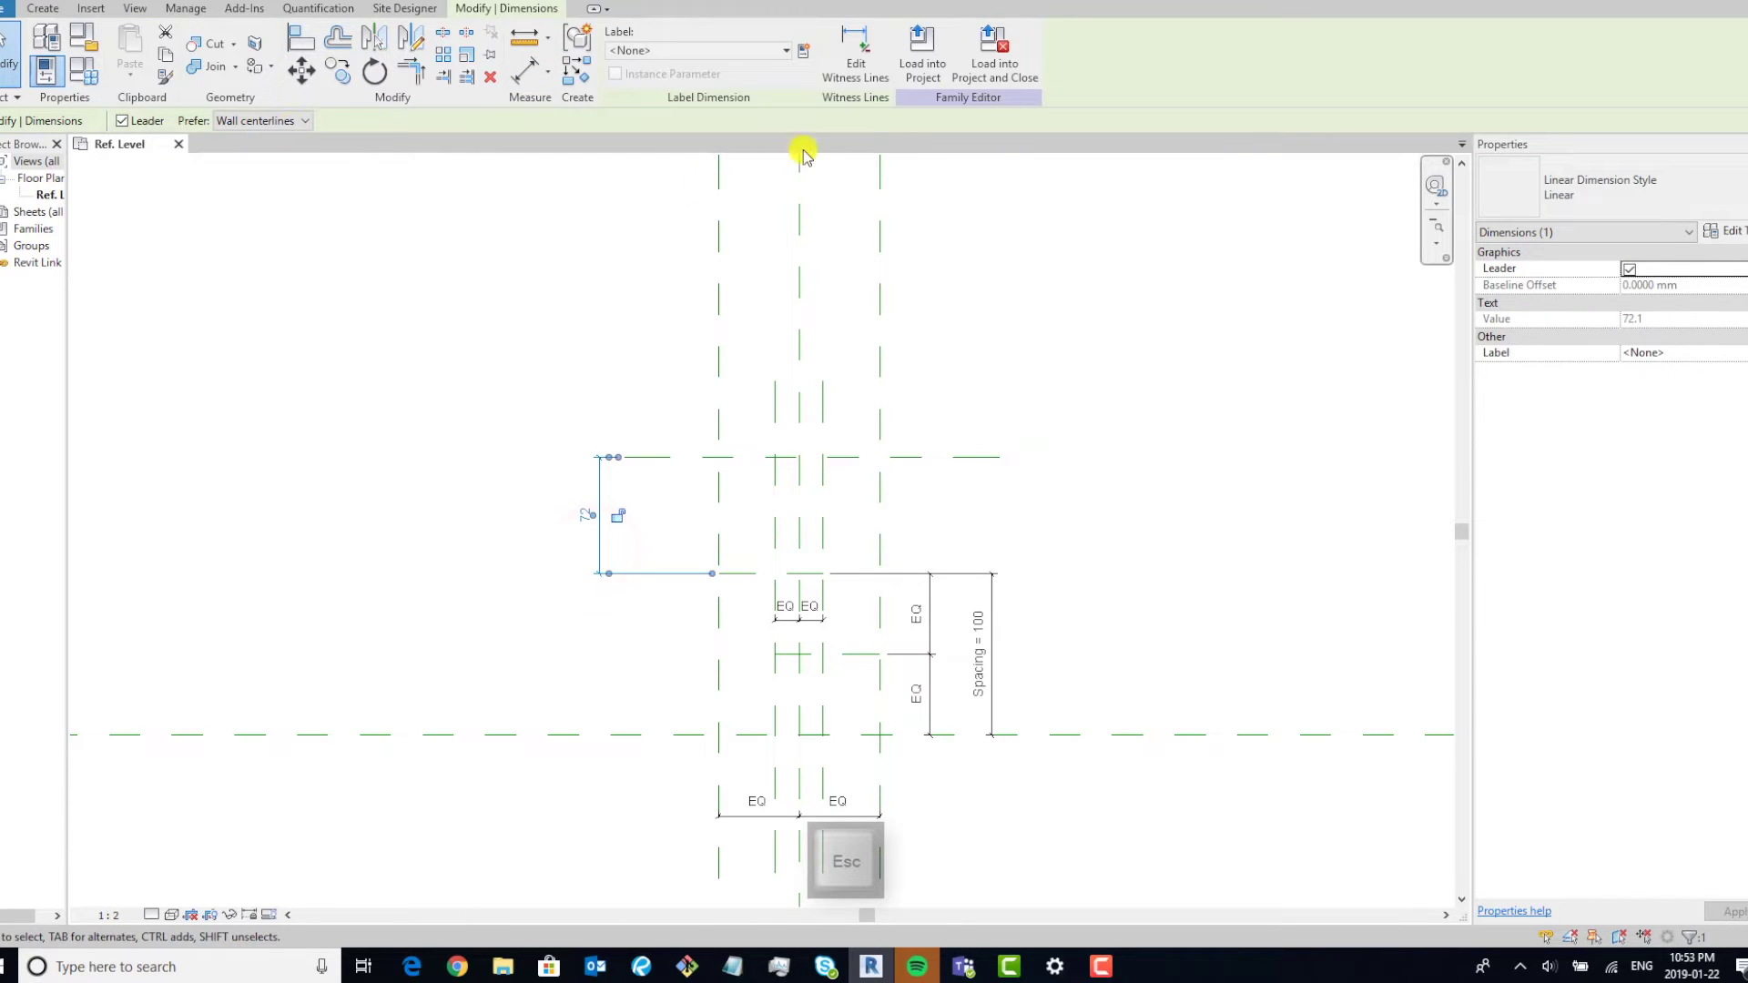
{"action": "left_click", "coordinate": [805, 50]}
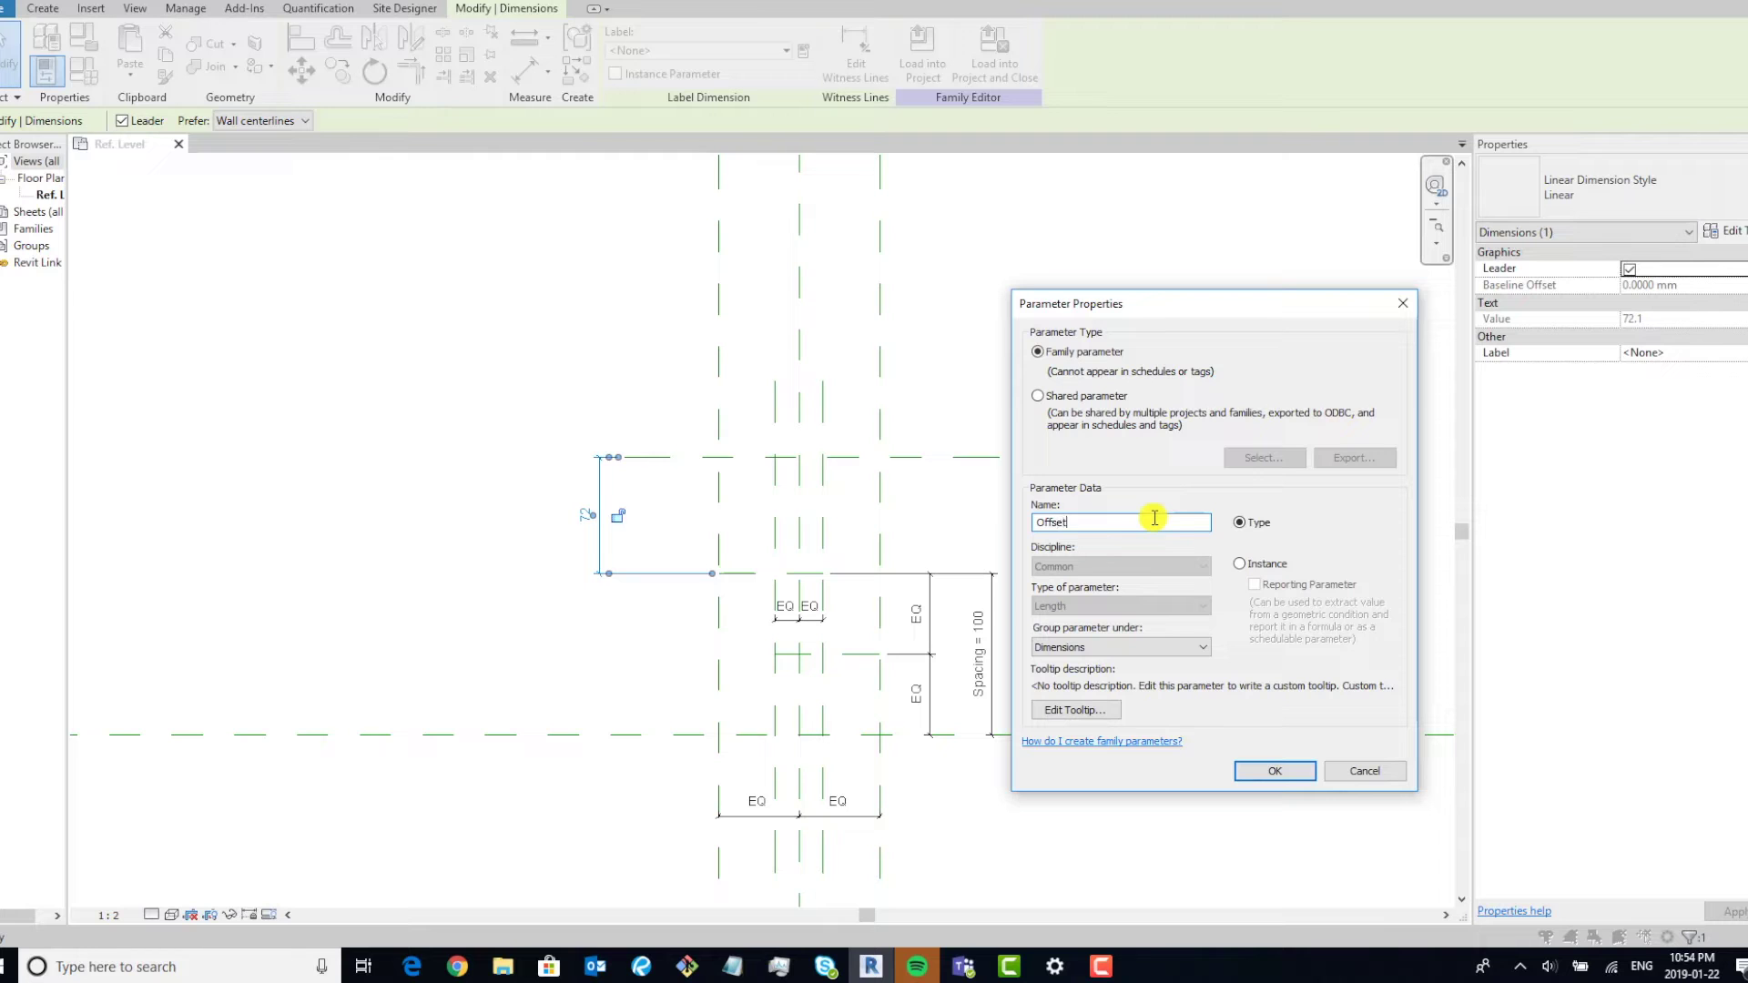
{"action": "left_click", "coordinate": [1264, 566]}
{"action": "left_click", "coordinate": [1279, 770]}
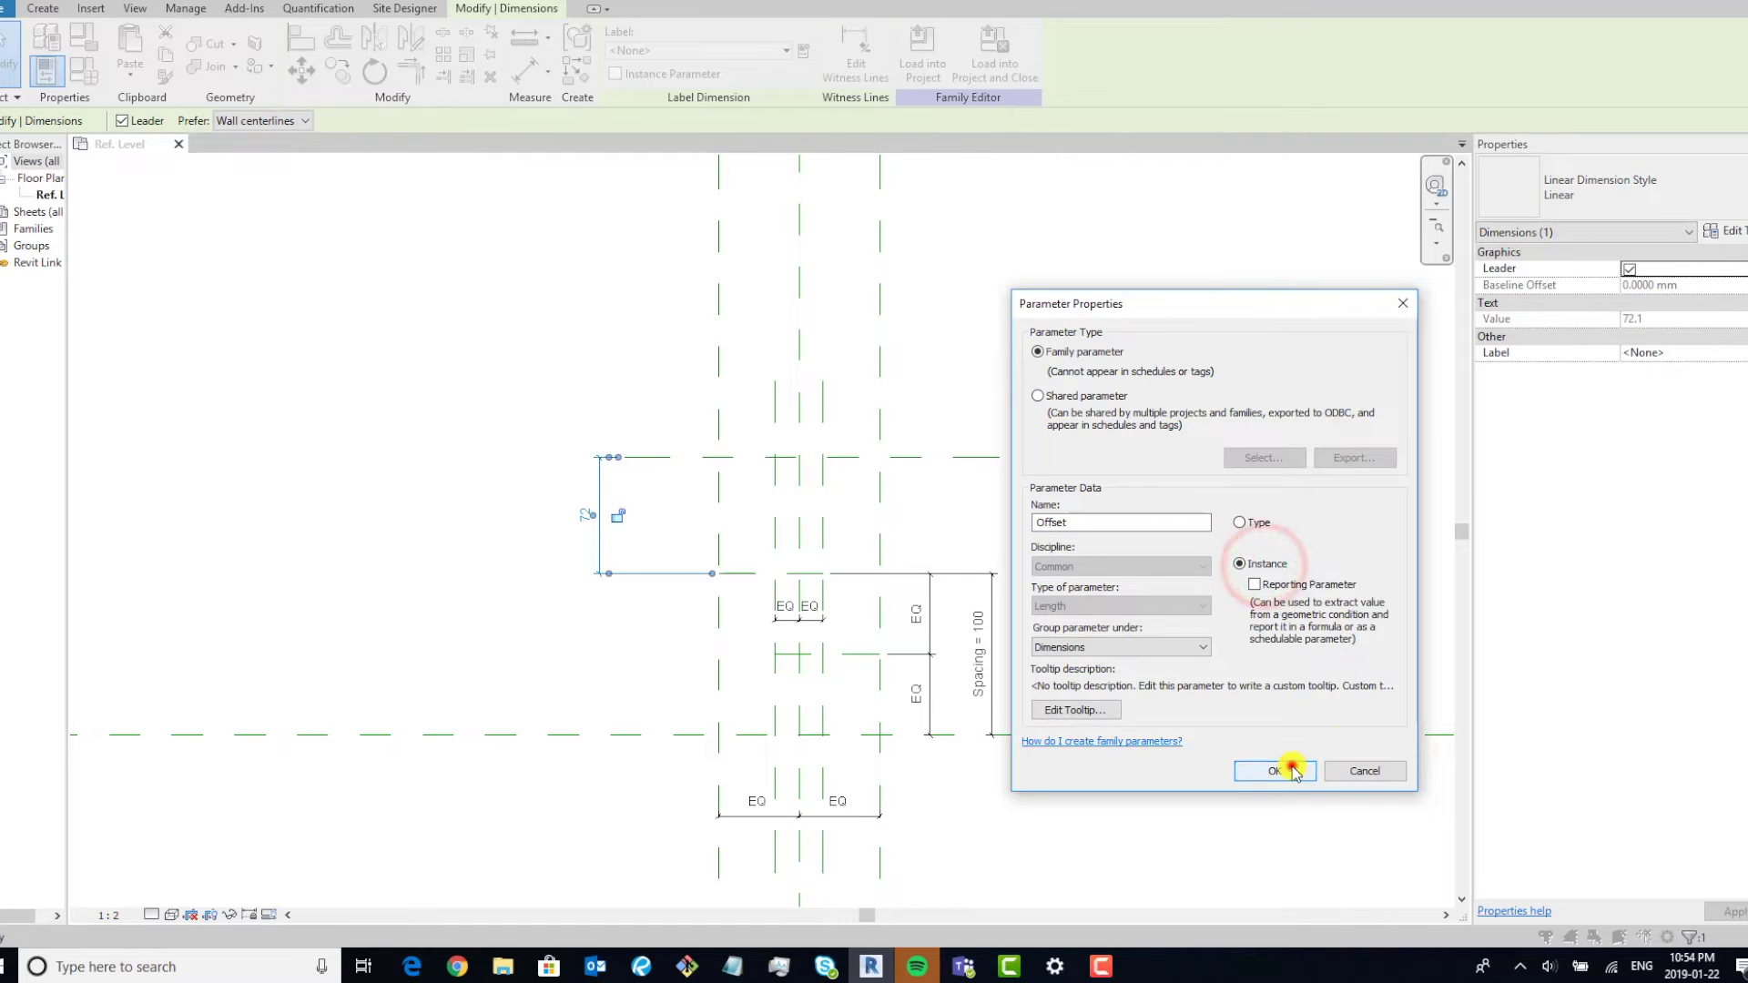
{"action": "left_click", "coordinate": [597, 479]}
{"action": "left_click", "coordinate": [501, 419]}
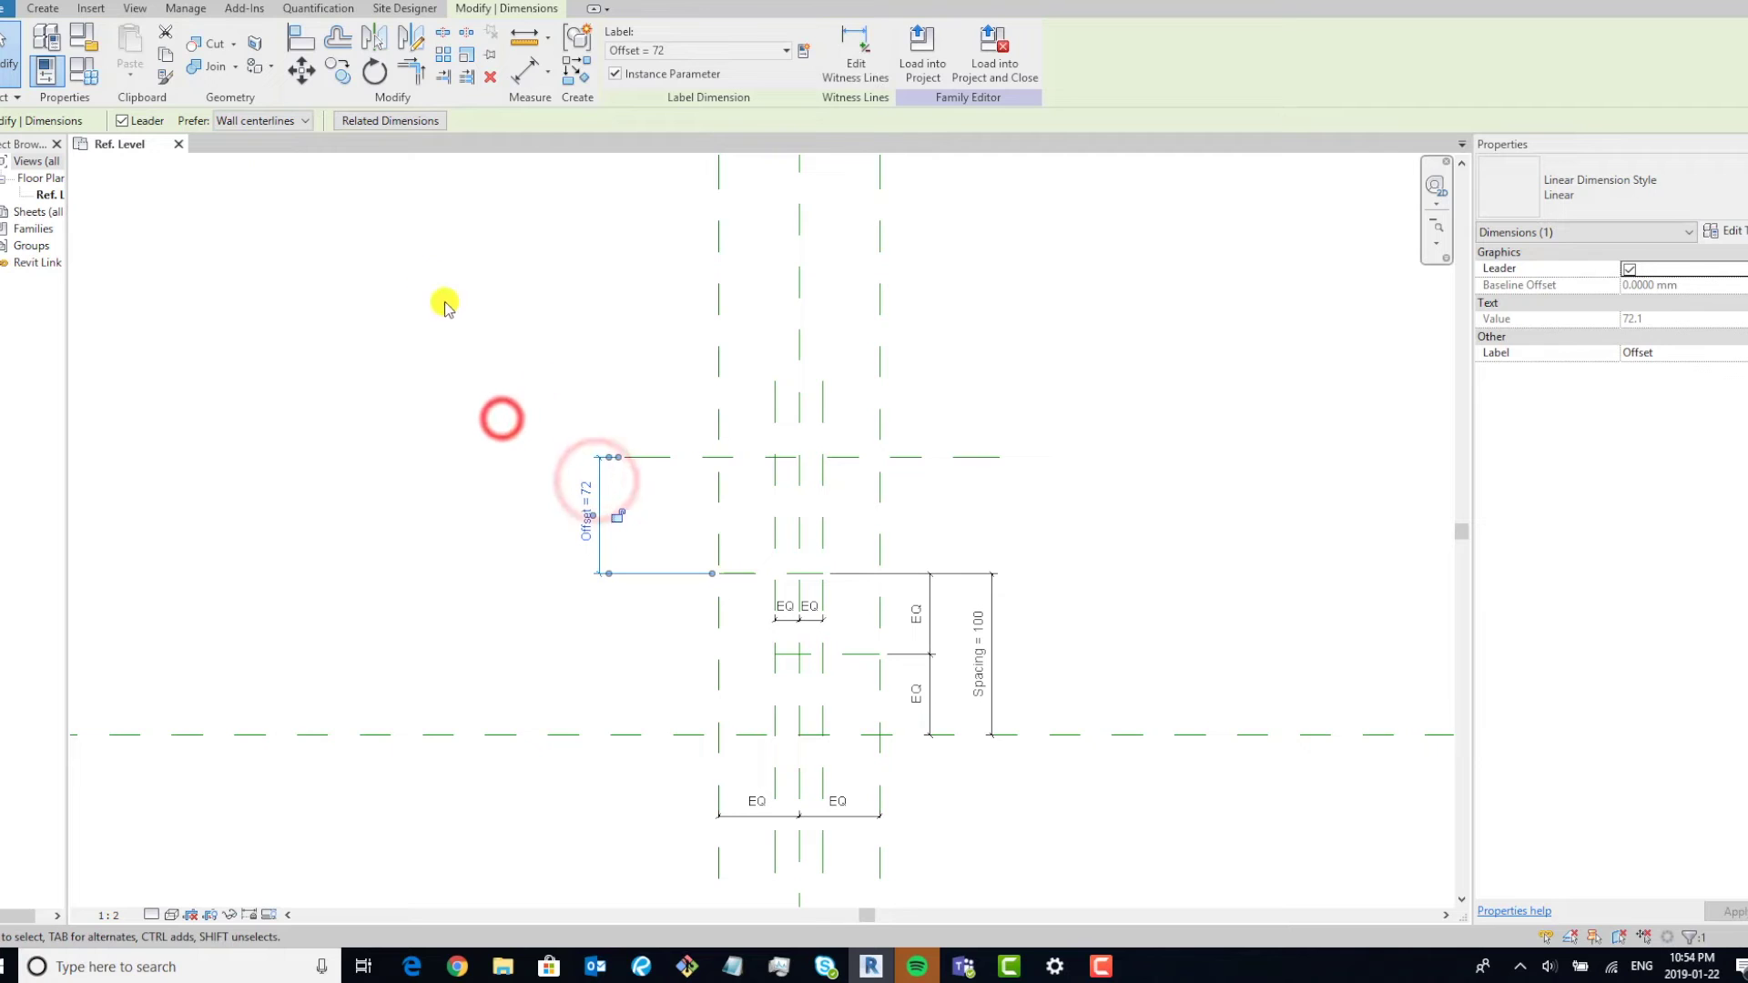
{"action": "left_click", "coordinate": [83, 70]}
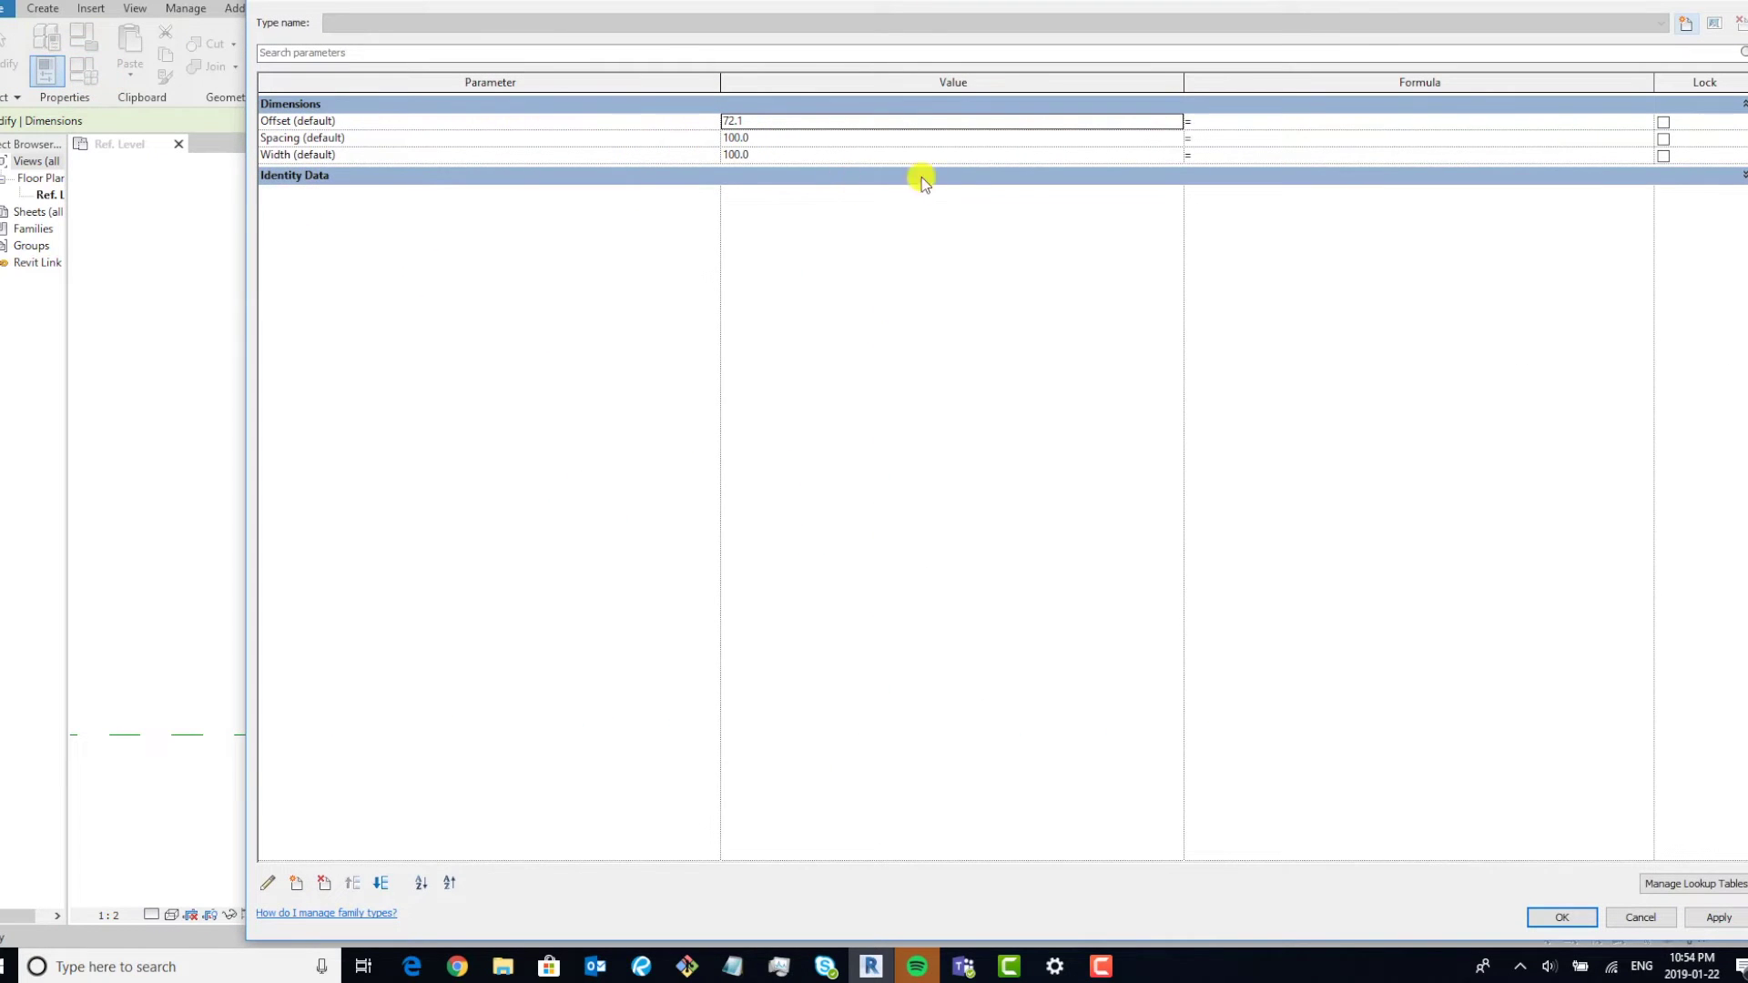
Drive Offset with the formula Spacing / 2 in Family Types, so Offset reads 50.
{"action": "left_click", "coordinate": [1206, 124]}
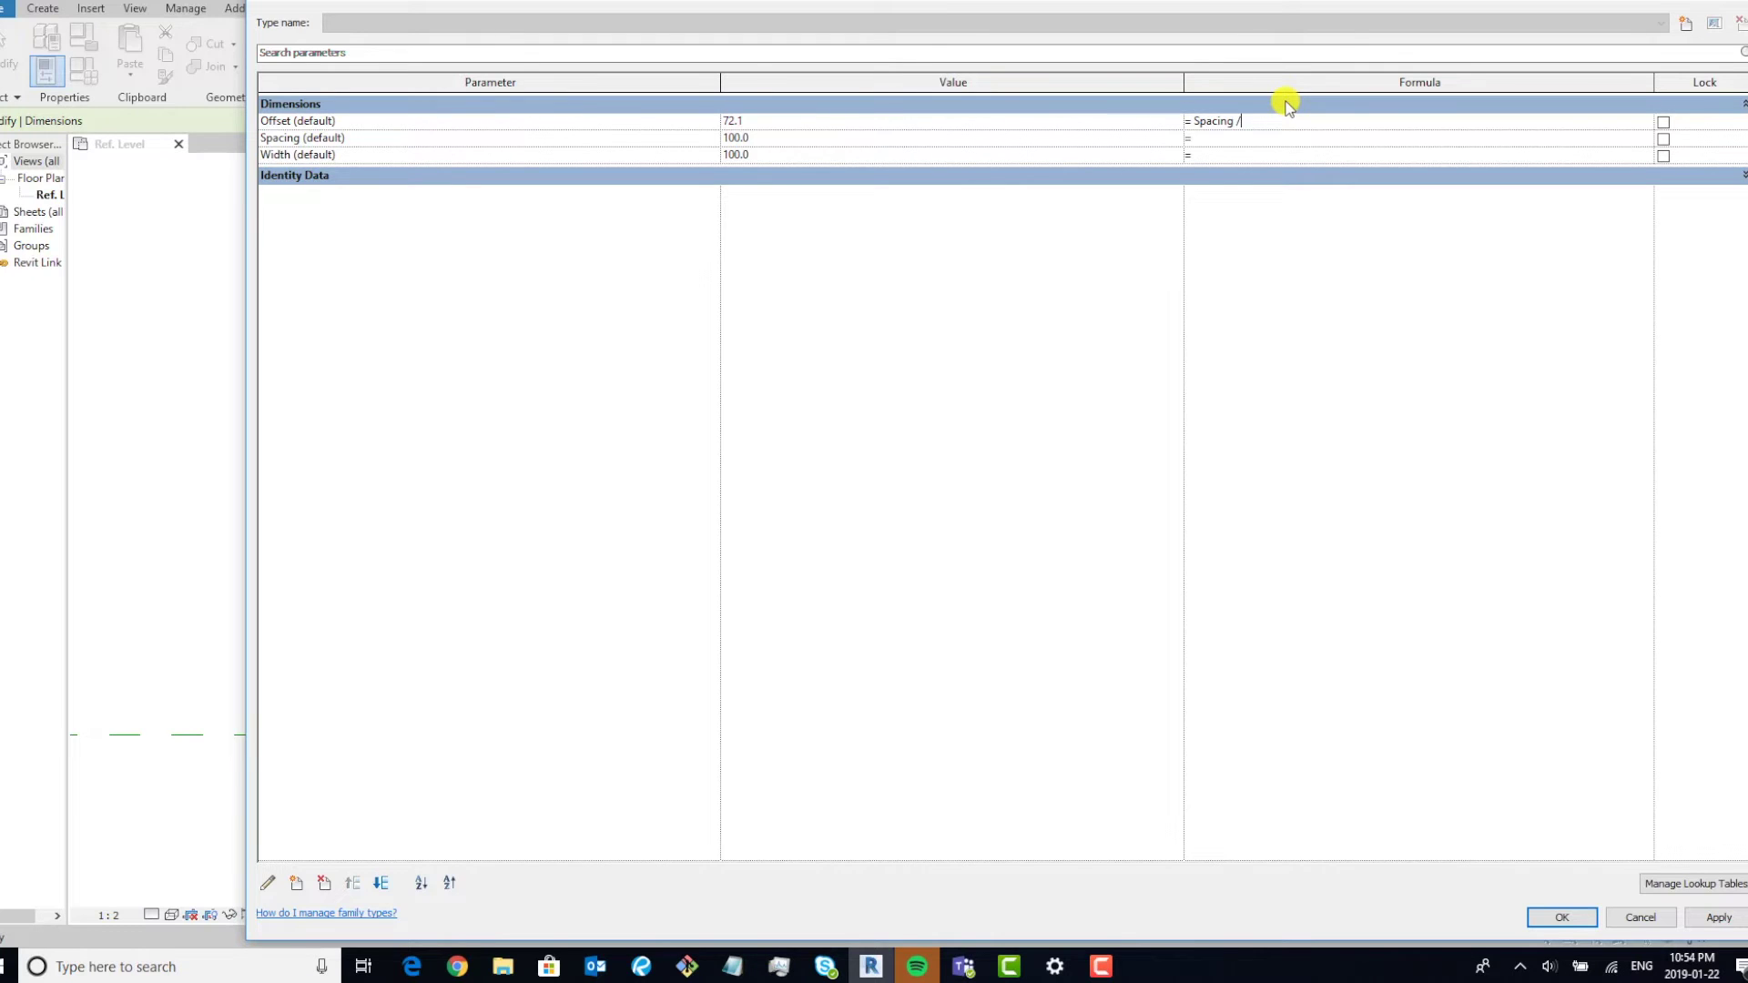
{"action": "key", "text": "BackSpace"}
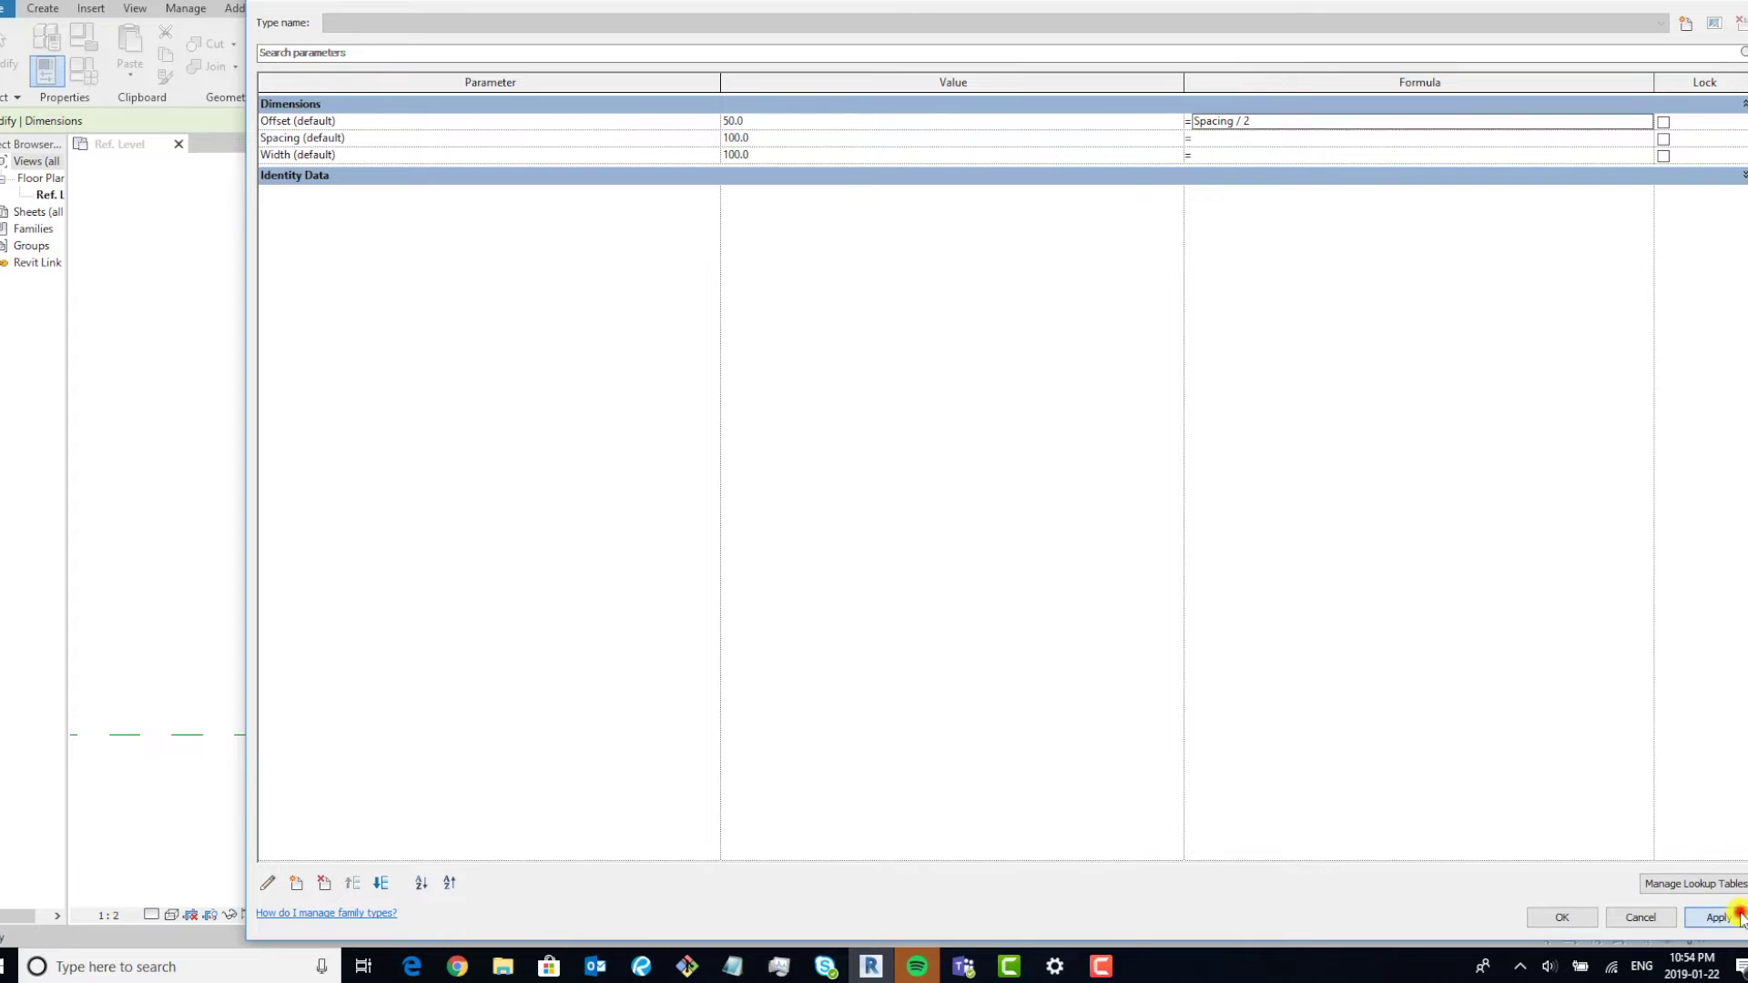
{"action": "left_click", "coordinate": [1719, 916]}
{"action": "left_click", "coordinate": [1562, 915]}
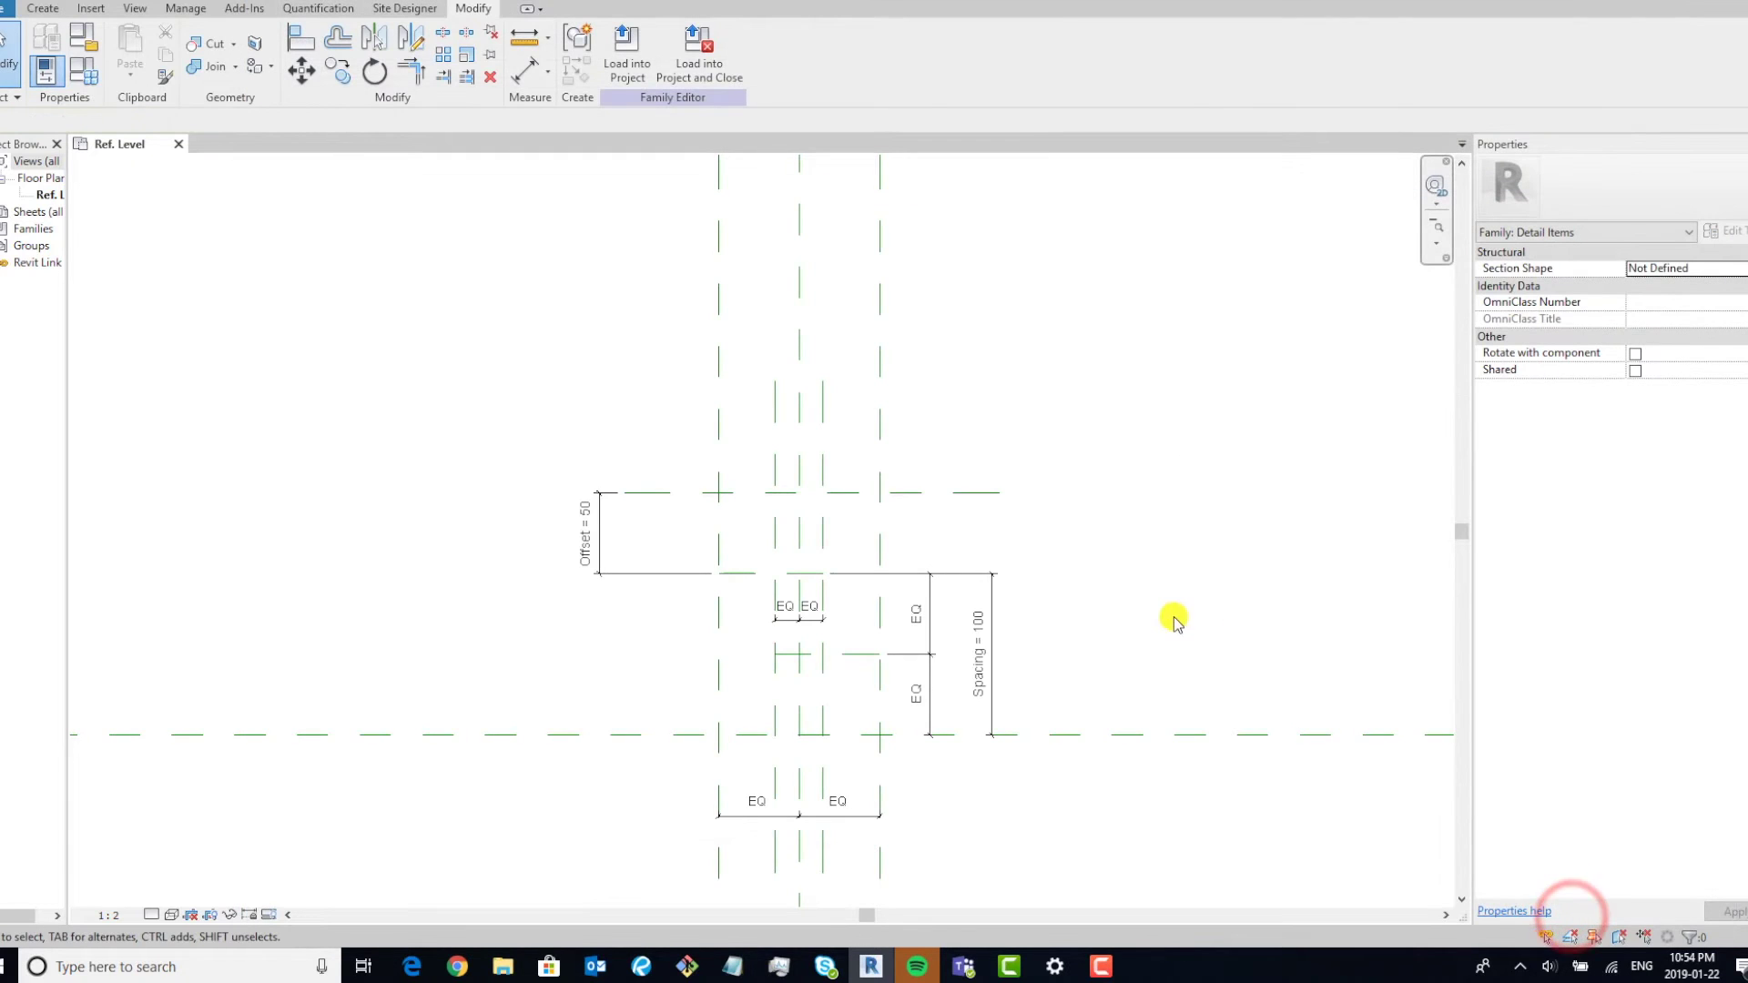
Pan and zoom over the Offset = 50 and Spacing = 100 dimensions, then bring up the Create tools.
{"action": "scroll", "coordinate": [932, 644], "scroll_direction": "up", "scroll_amount": 2}
{"action": "middle_click_drag", "start_coordinate": [990, 648], "coordinate": [1065, 541]}
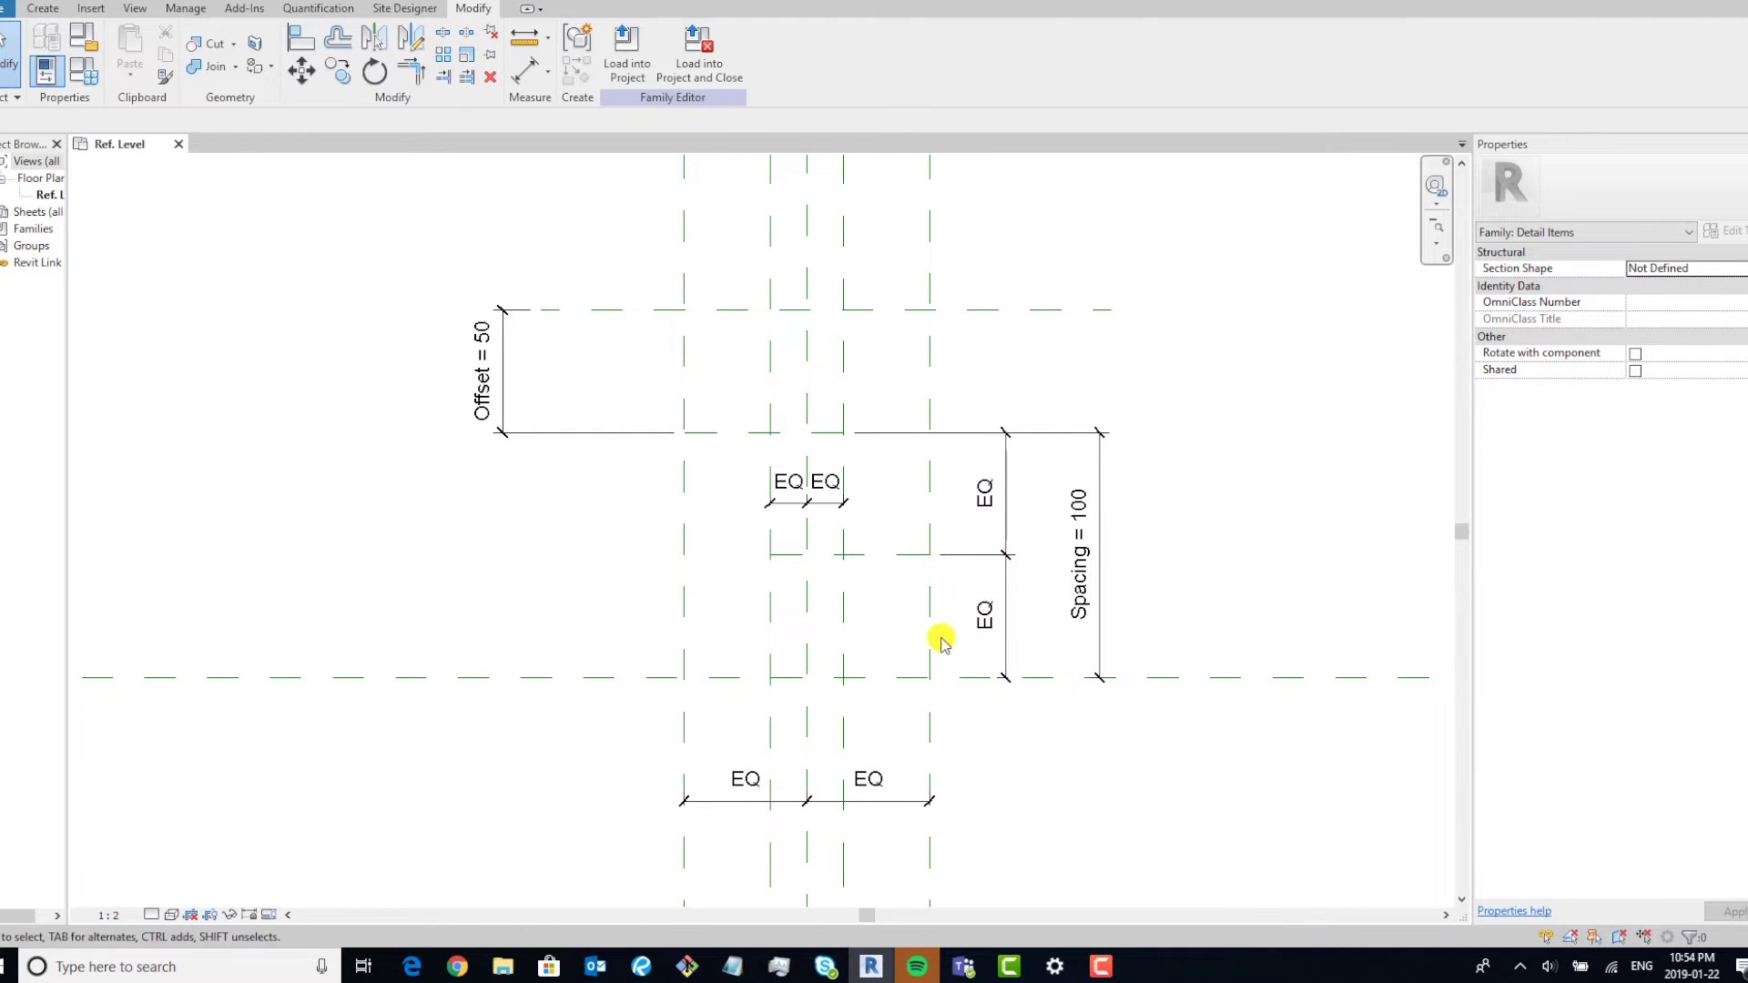
{"action": "middle_click_drag", "start_coordinate": [1201, 574], "coordinate": [1329, 605]}
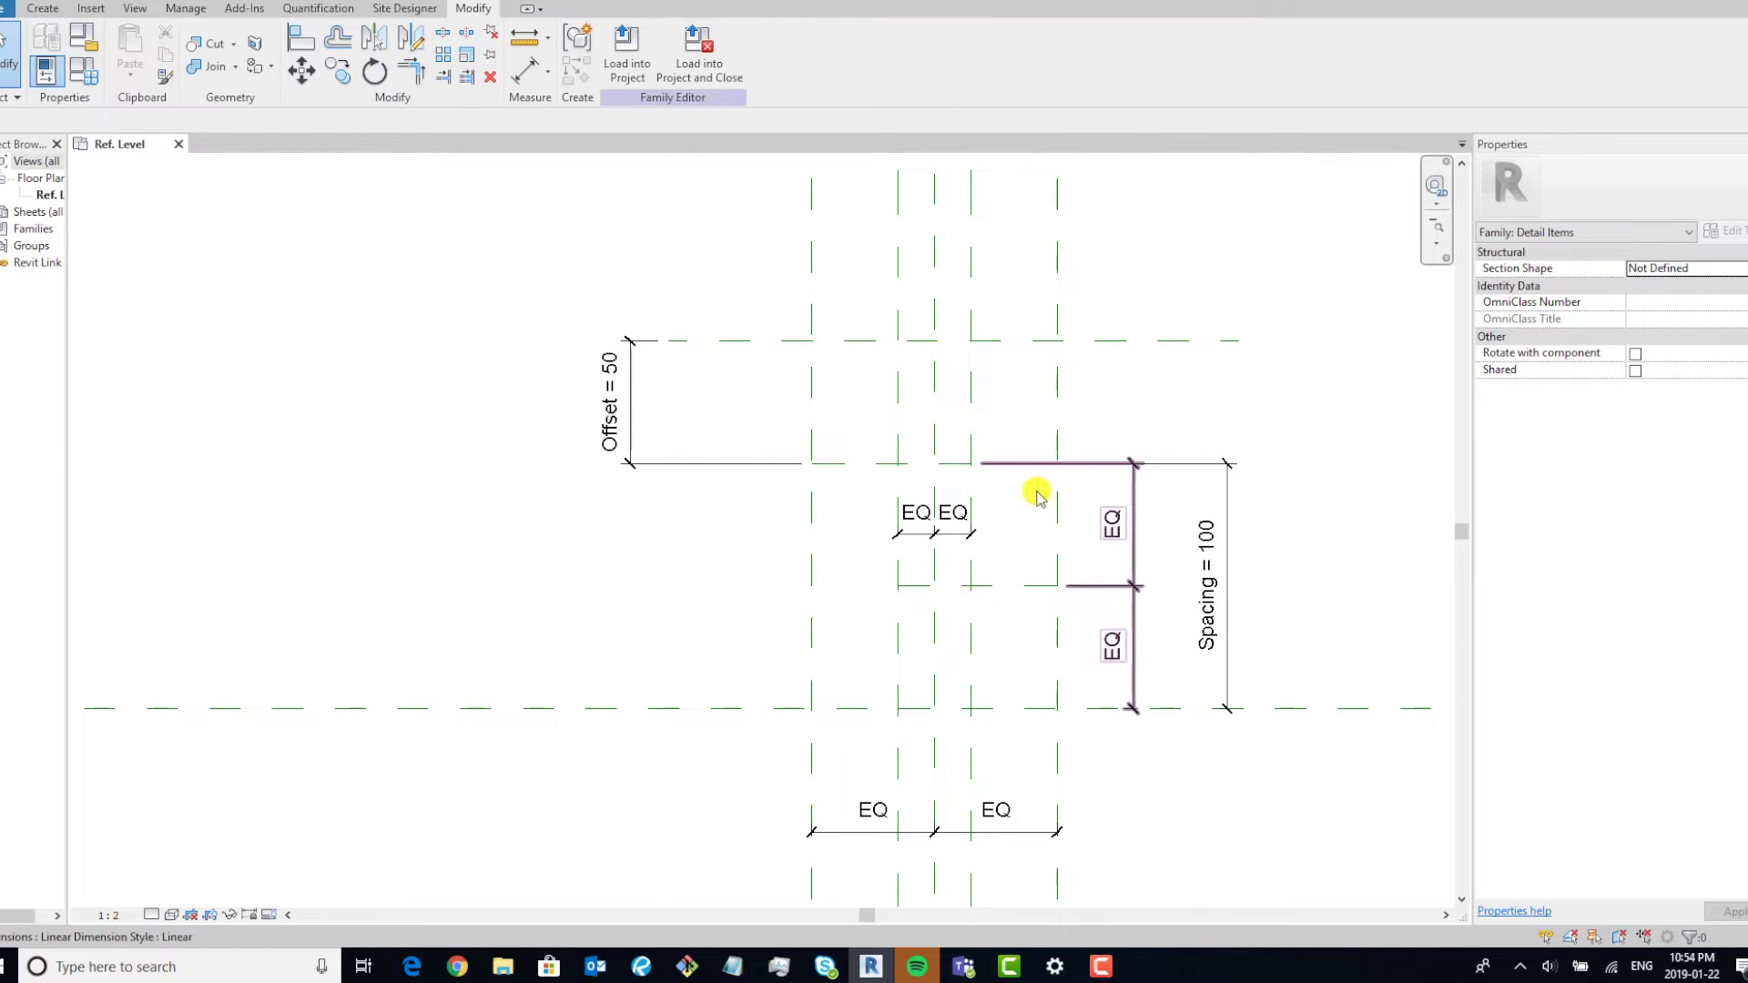
{"action": "middle_click_drag", "start_coordinate": [1034, 488], "coordinate": [885, 406]}
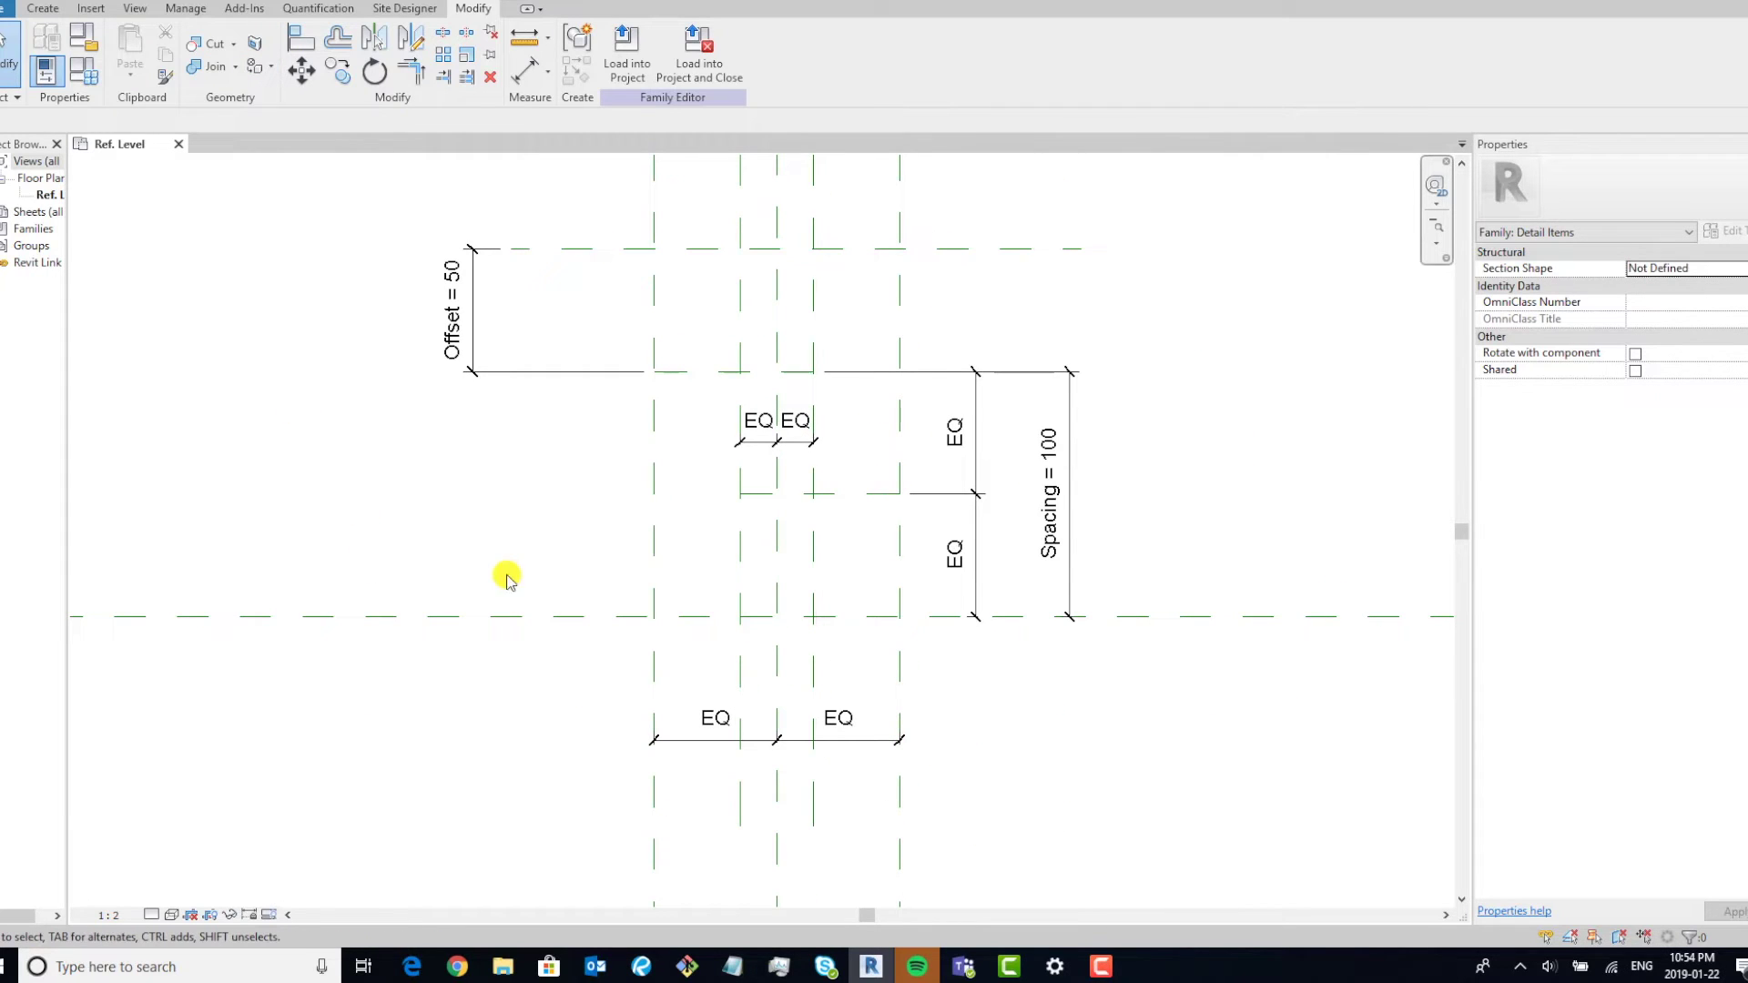
{"action": "left_click", "coordinate": [42, 9]}
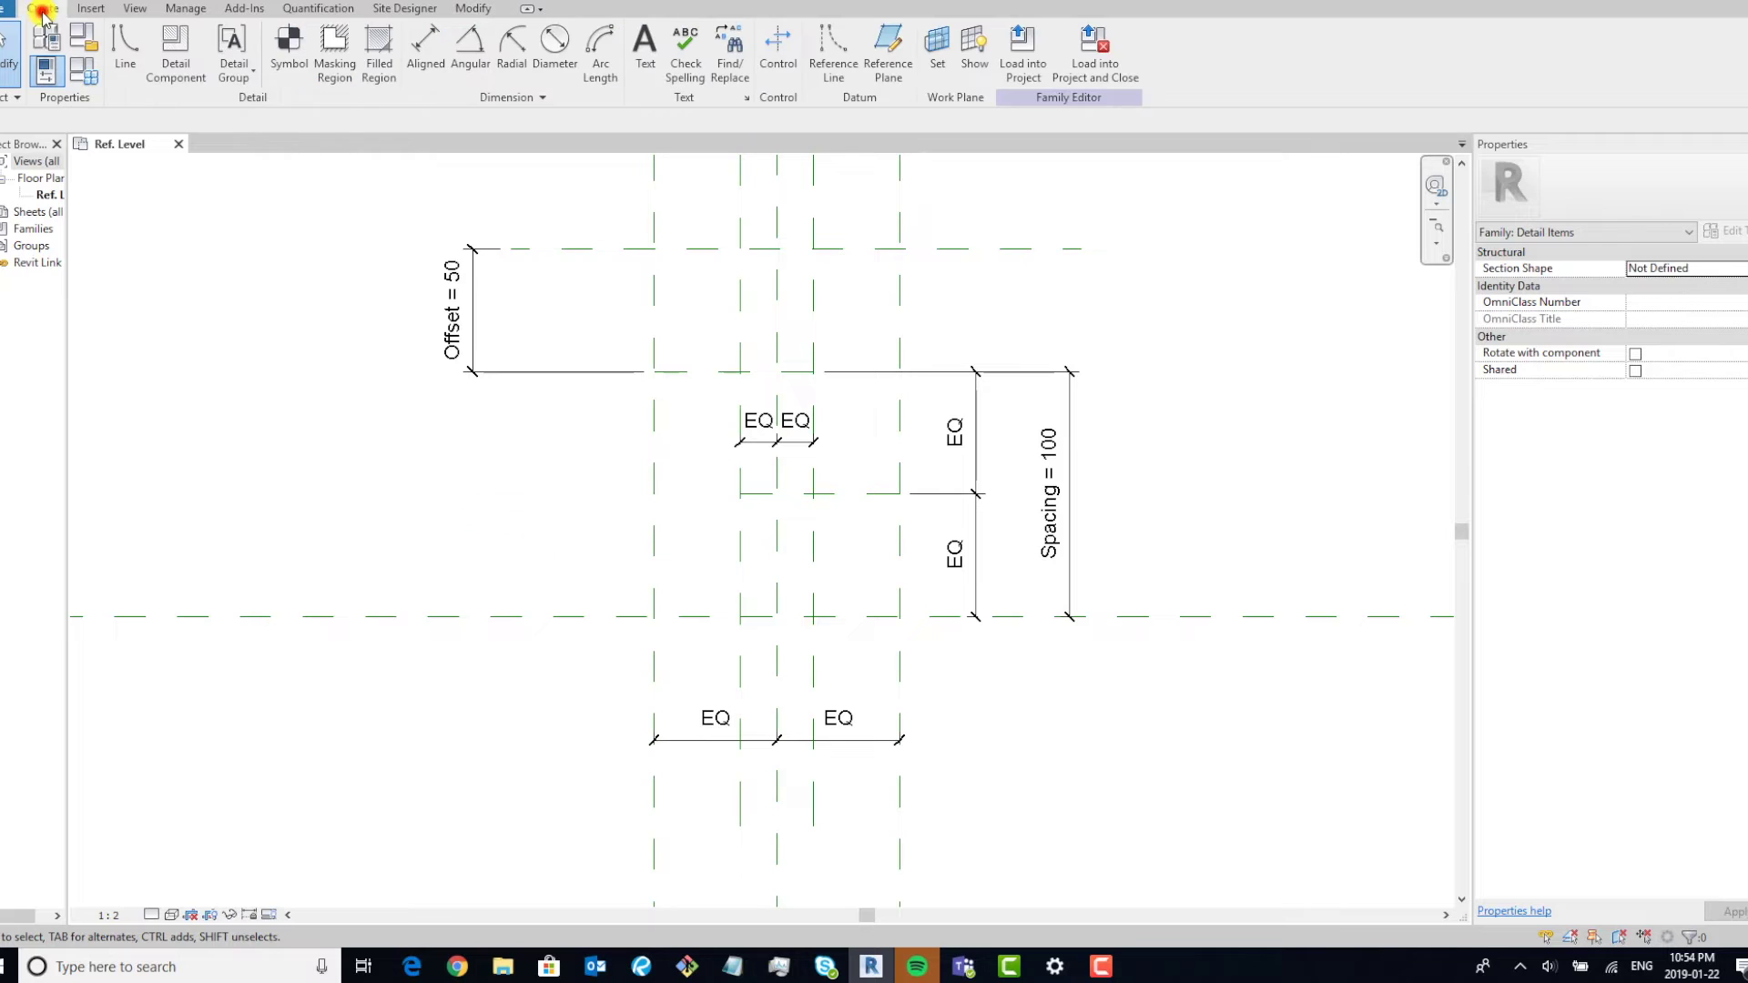
Draw two short detail lines along the middle and upper horizontal reference planes.
{"action": "left_click", "coordinate": [122, 48]}
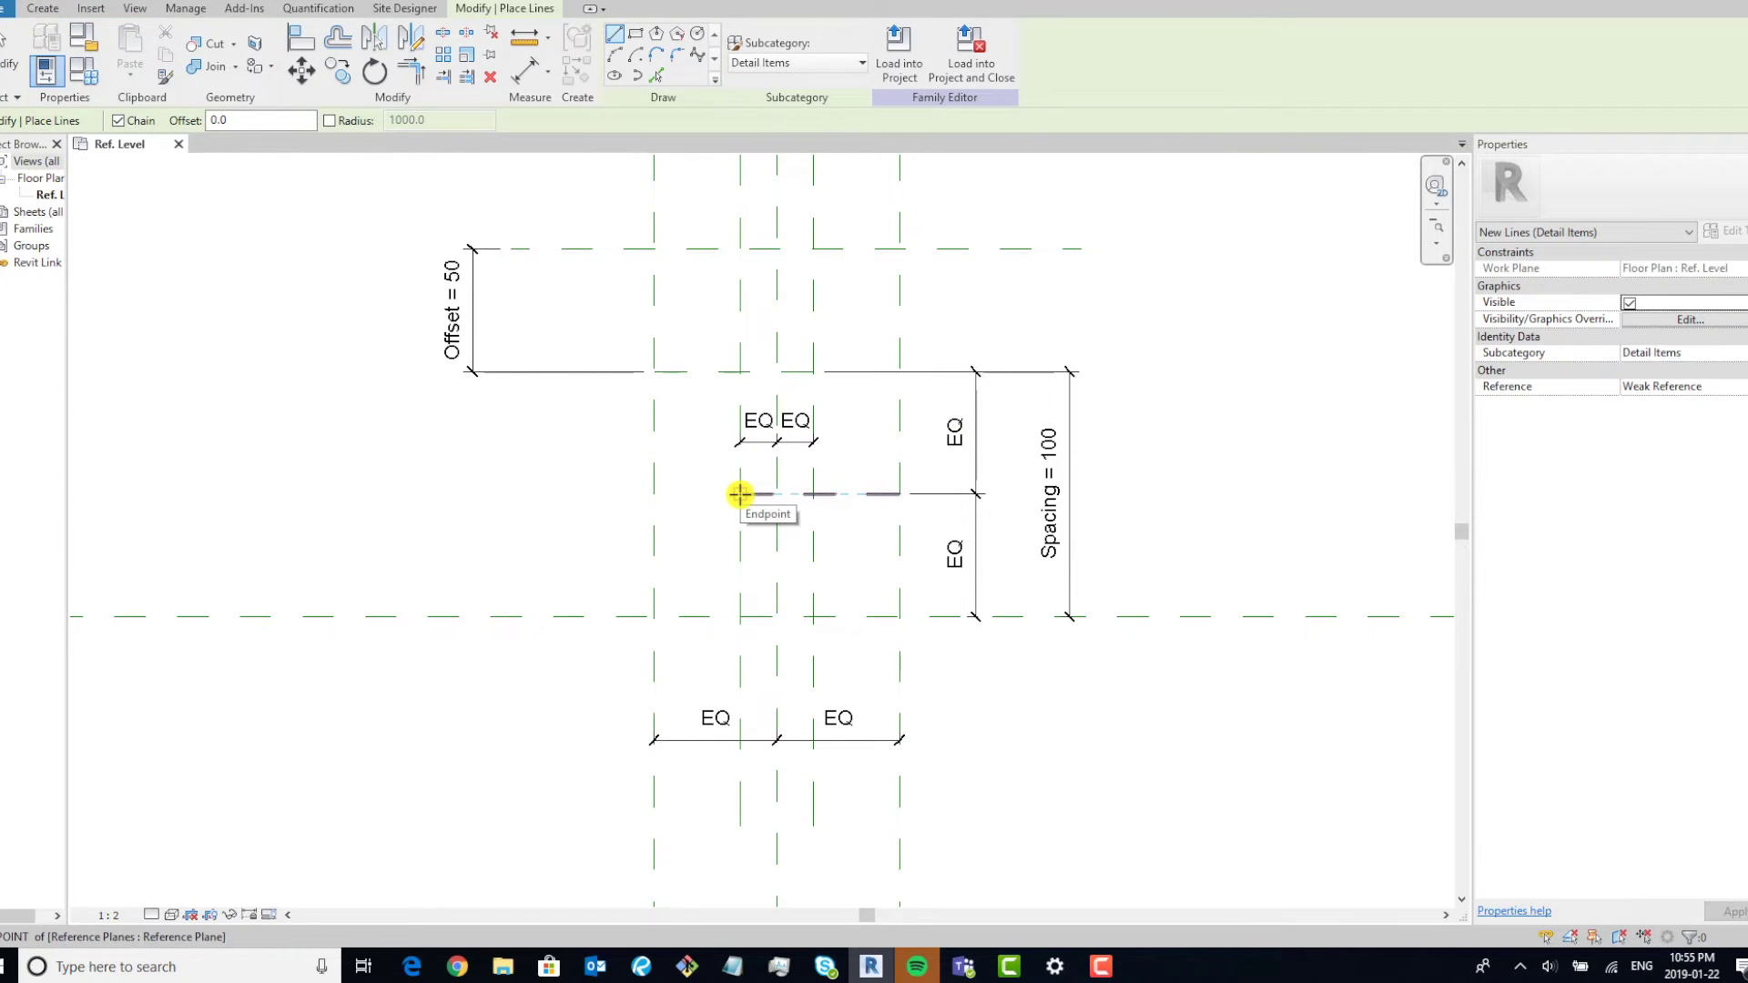
{"action": "left_click", "coordinate": [739, 494]}
{"action": "left_click", "coordinate": [899, 494]}
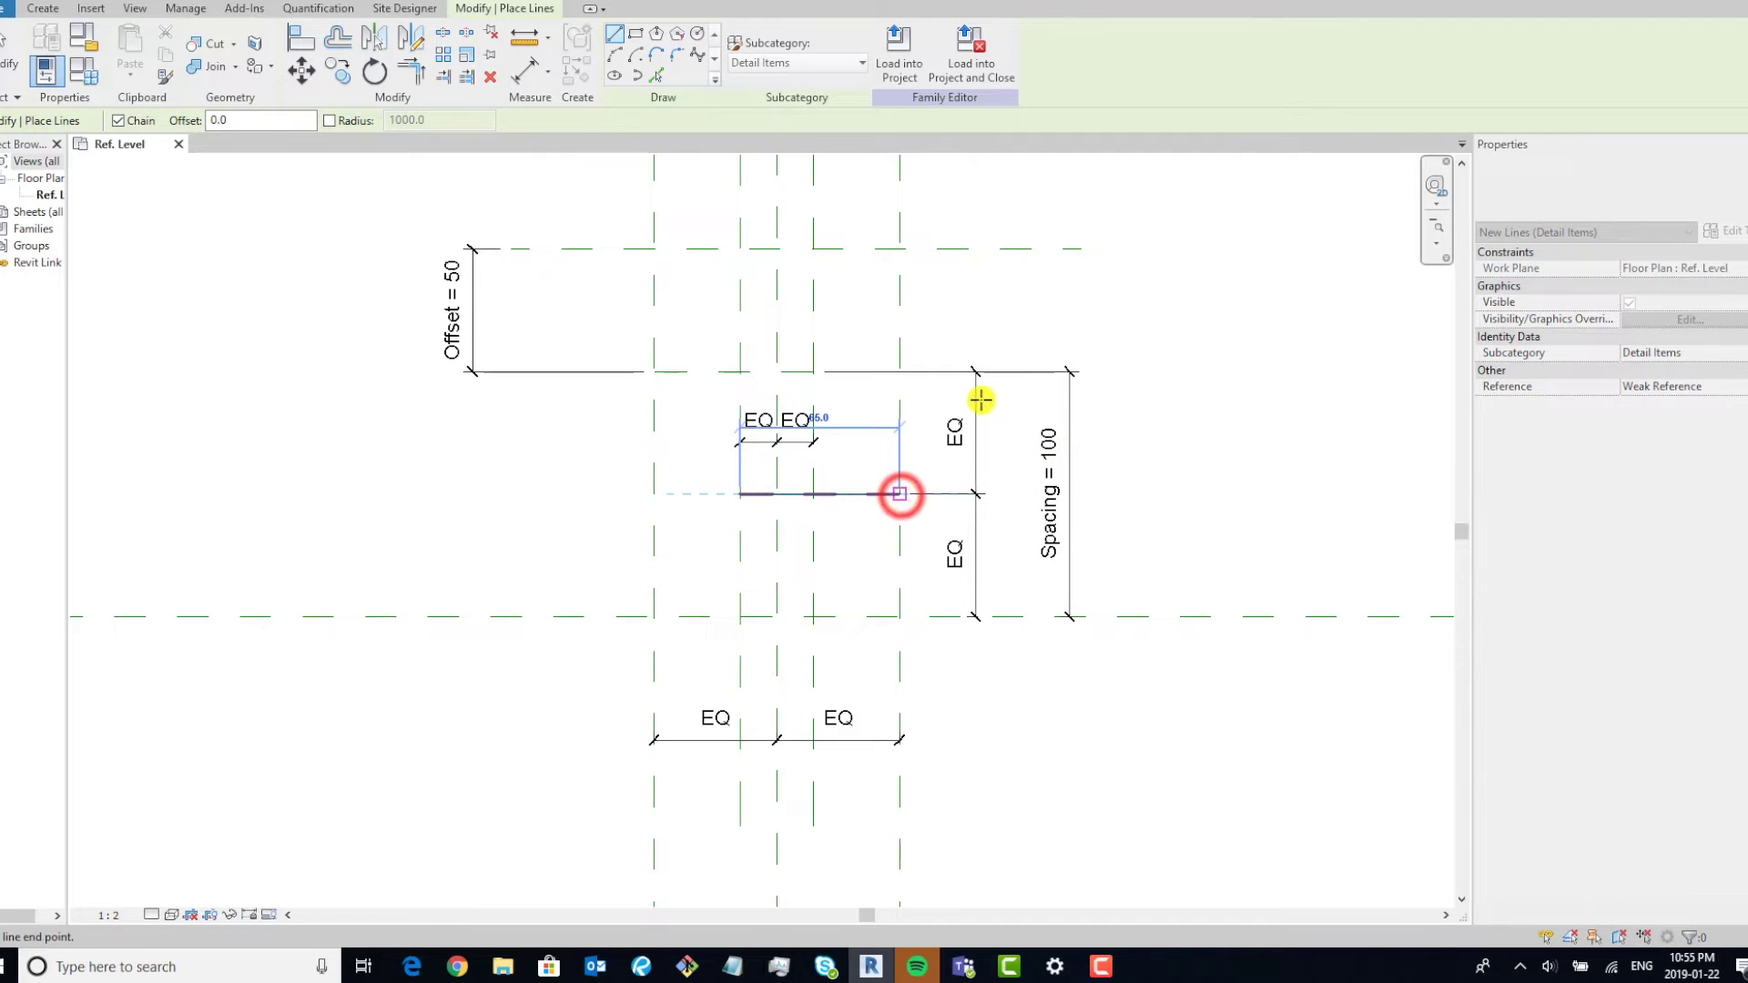
{"action": "key", "text": "Escape"}
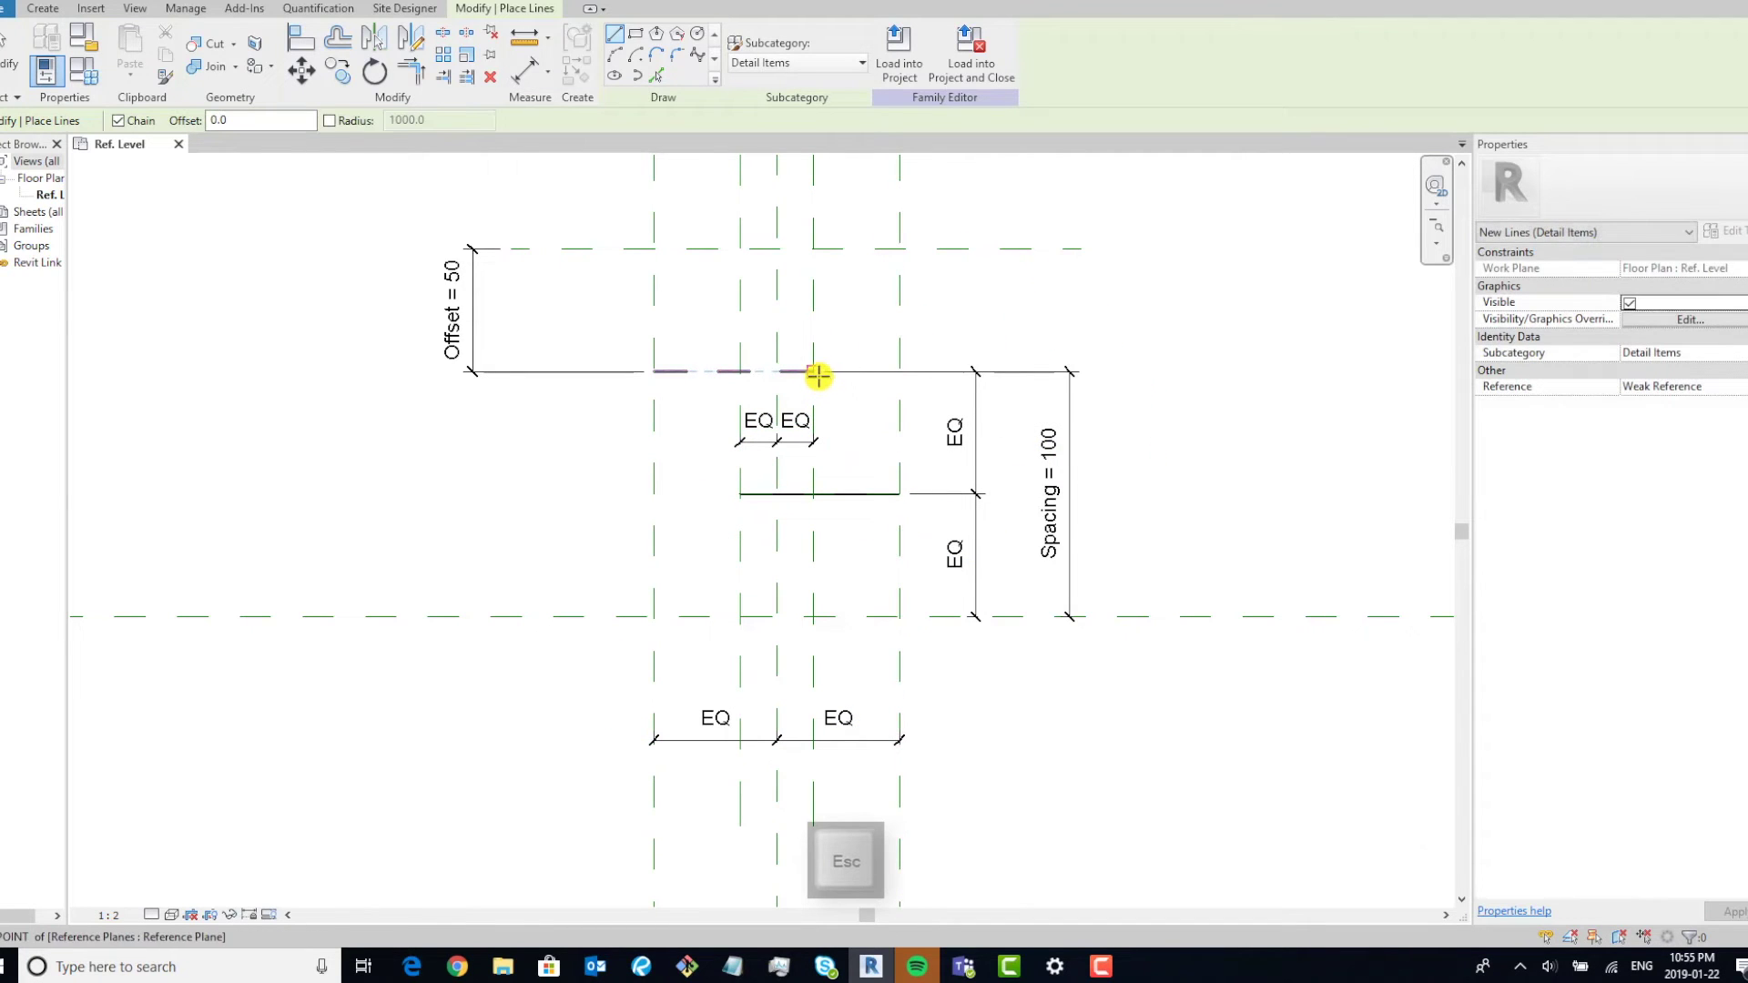
{"action": "left_click", "coordinate": [818, 373]}
{"action": "left_click", "coordinate": [654, 370]}
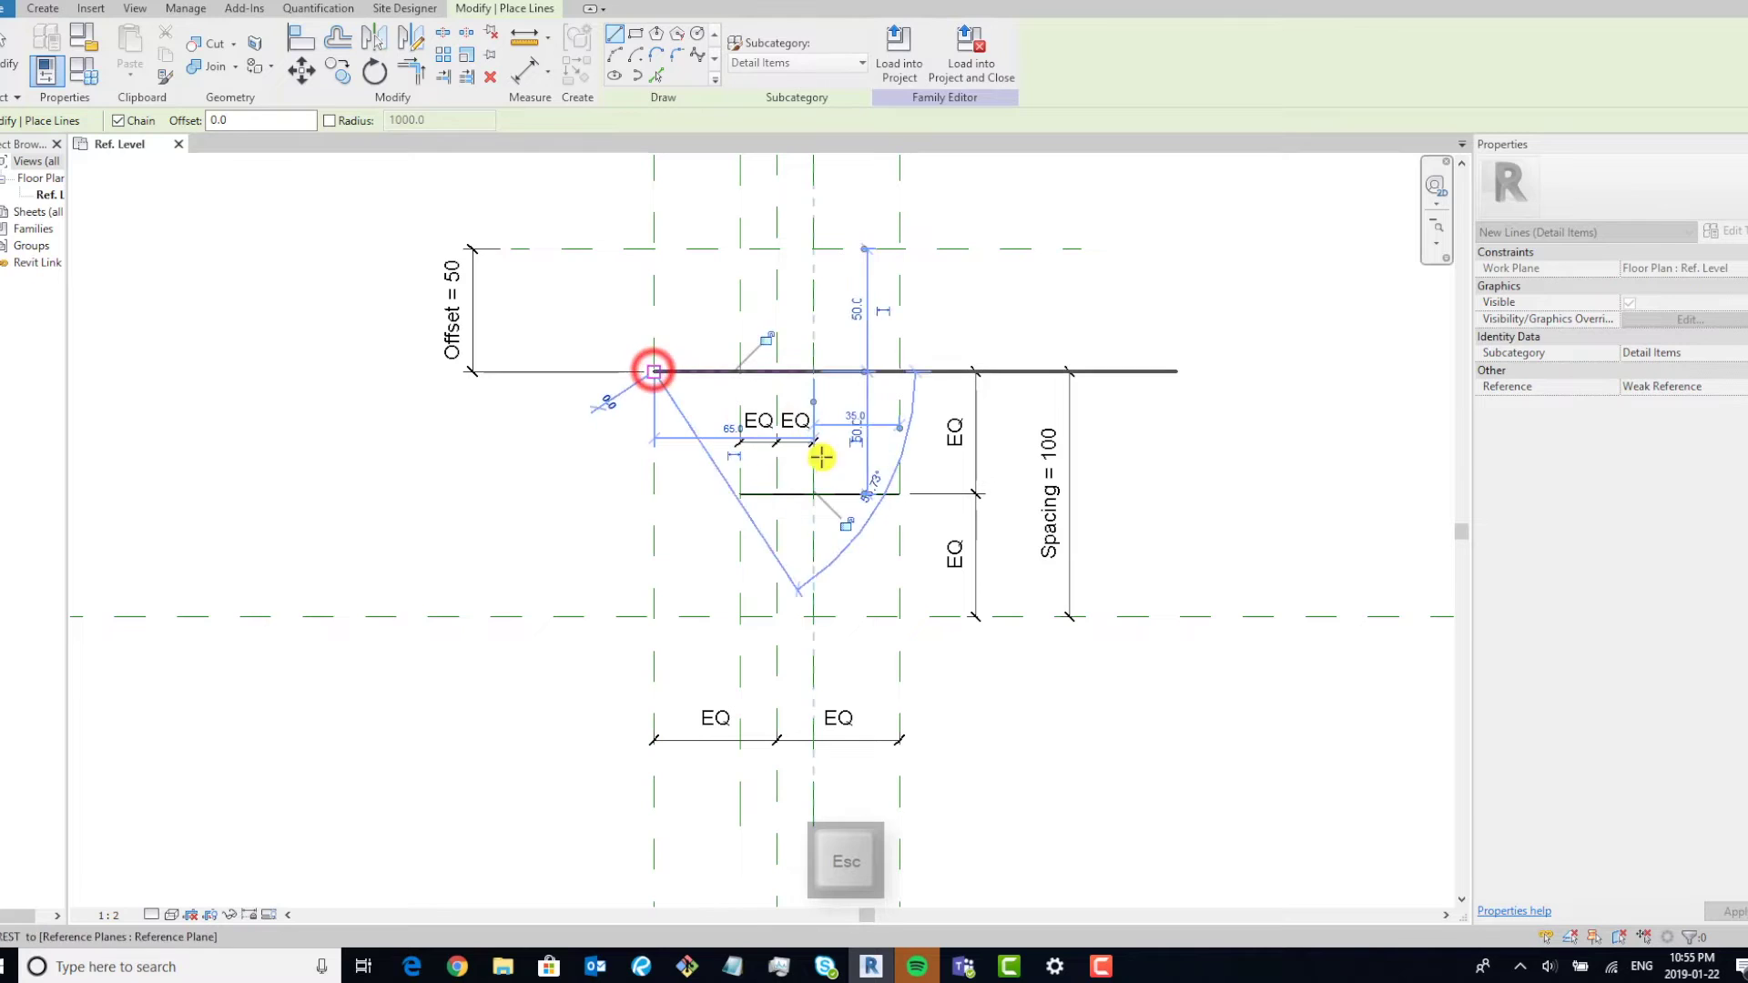
{"action": "key", "text": "Escape"}
{"action": "key", "text": "Escape"}
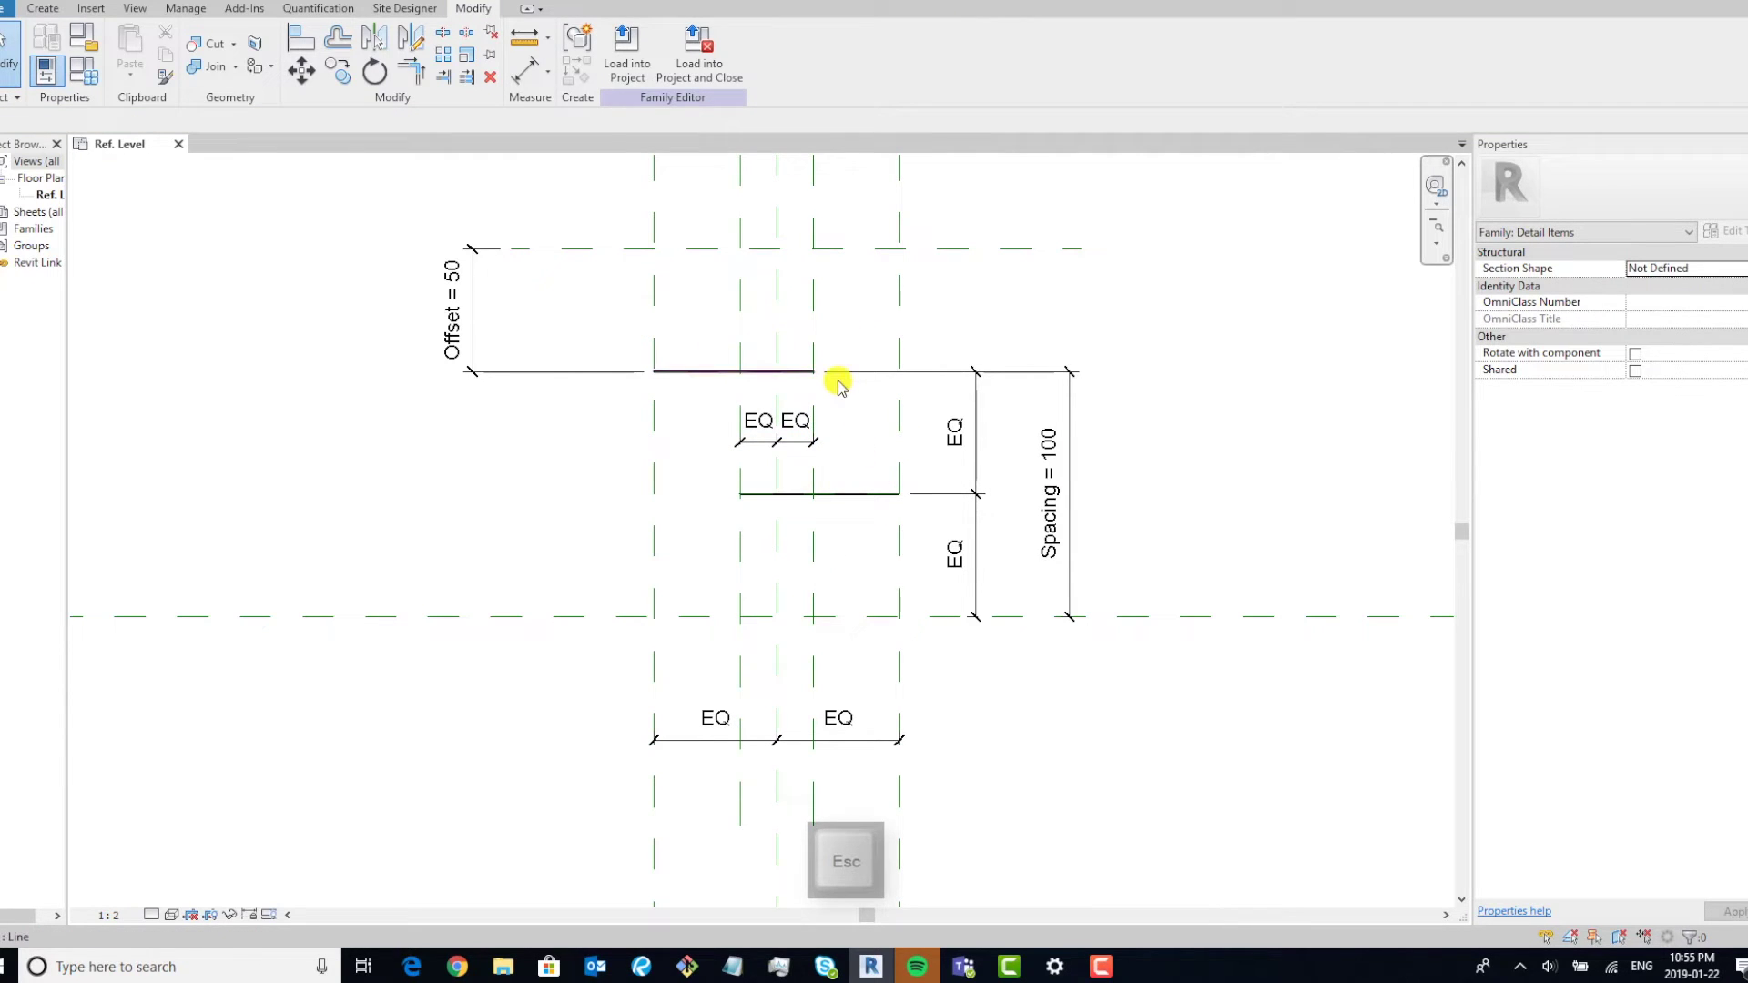
Align and lock the top line's right end and the middle line's left end to their reference planes.
{"action": "key", "text": "l"}
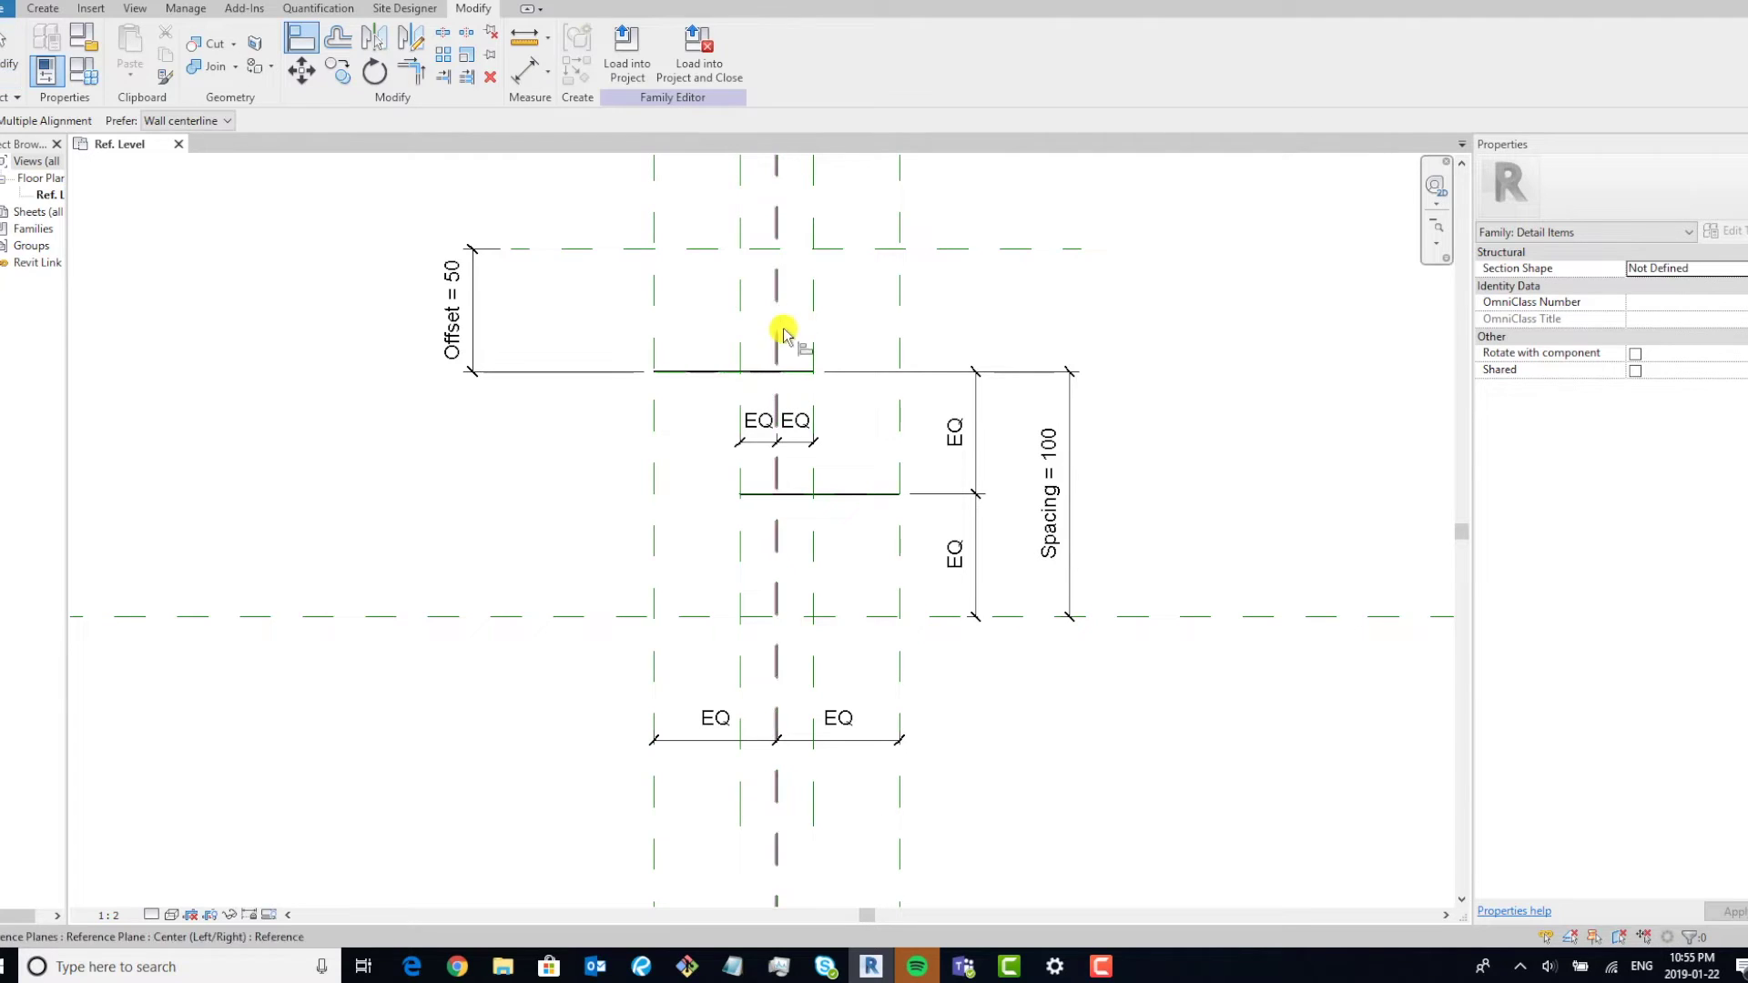
{"action": "left_click", "coordinate": [808, 314]}
{"action": "left_click", "coordinate": [813, 371]}
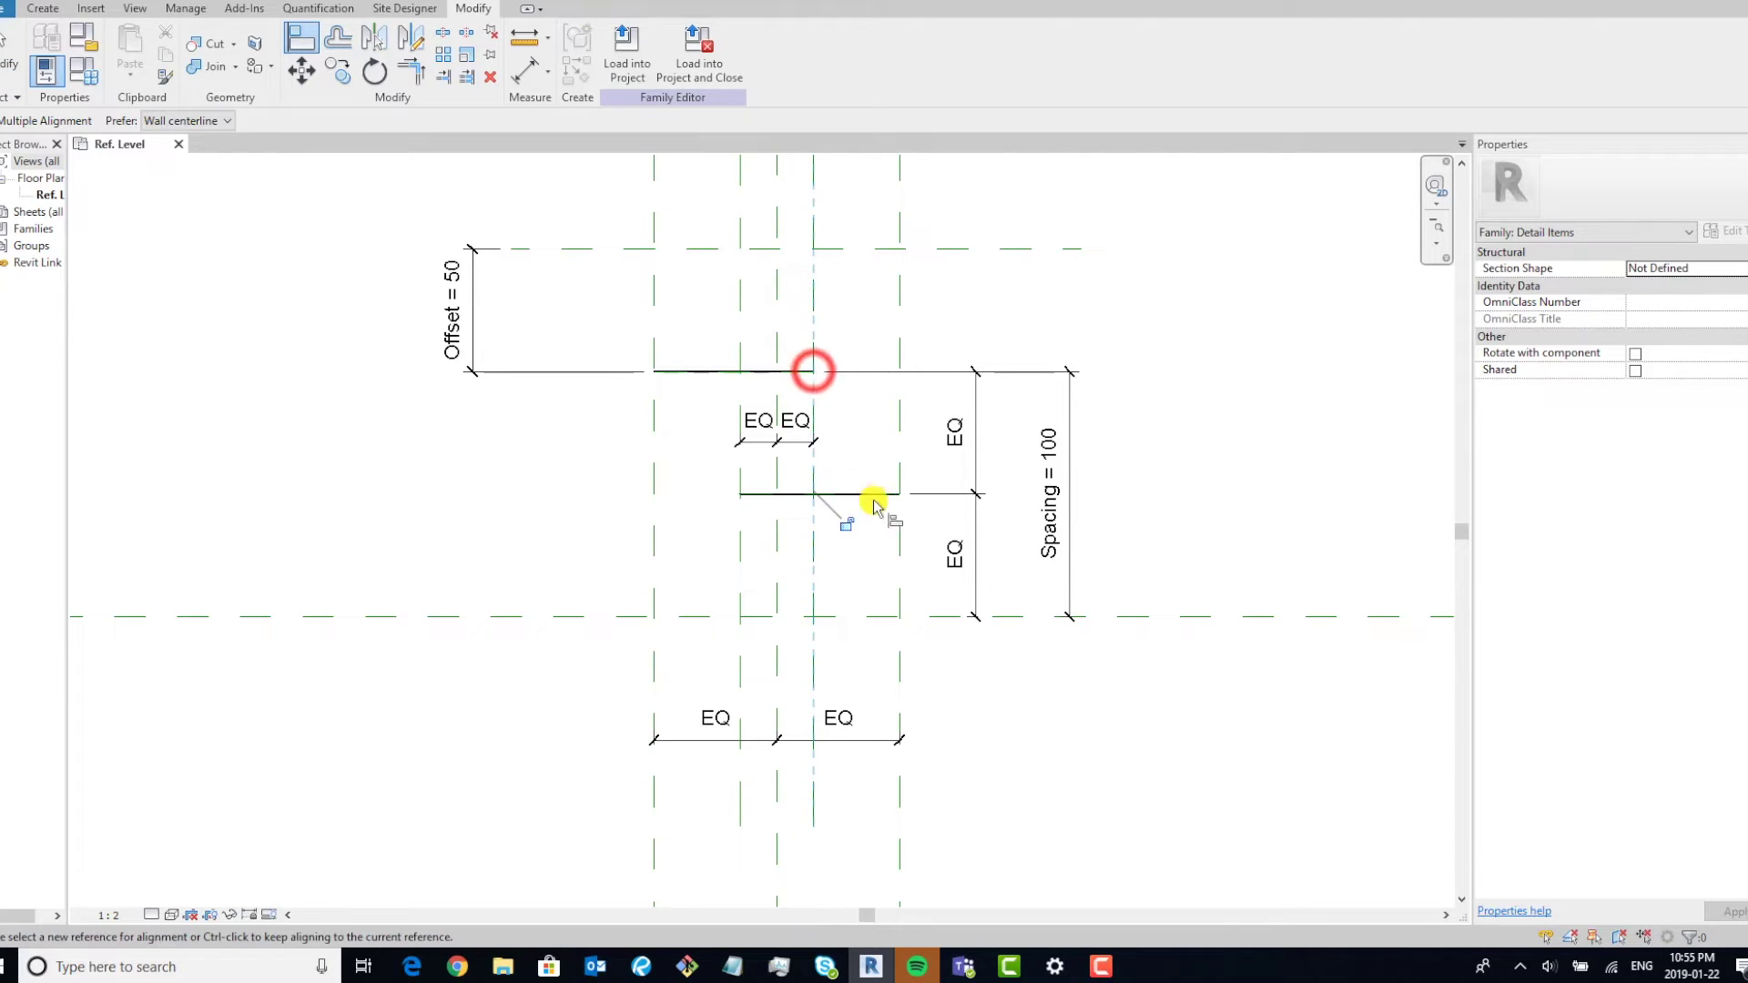
{"action": "left_click", "coordinate": [846, 515]}
{"action": "left_click", "coordinate": [743, 535]}
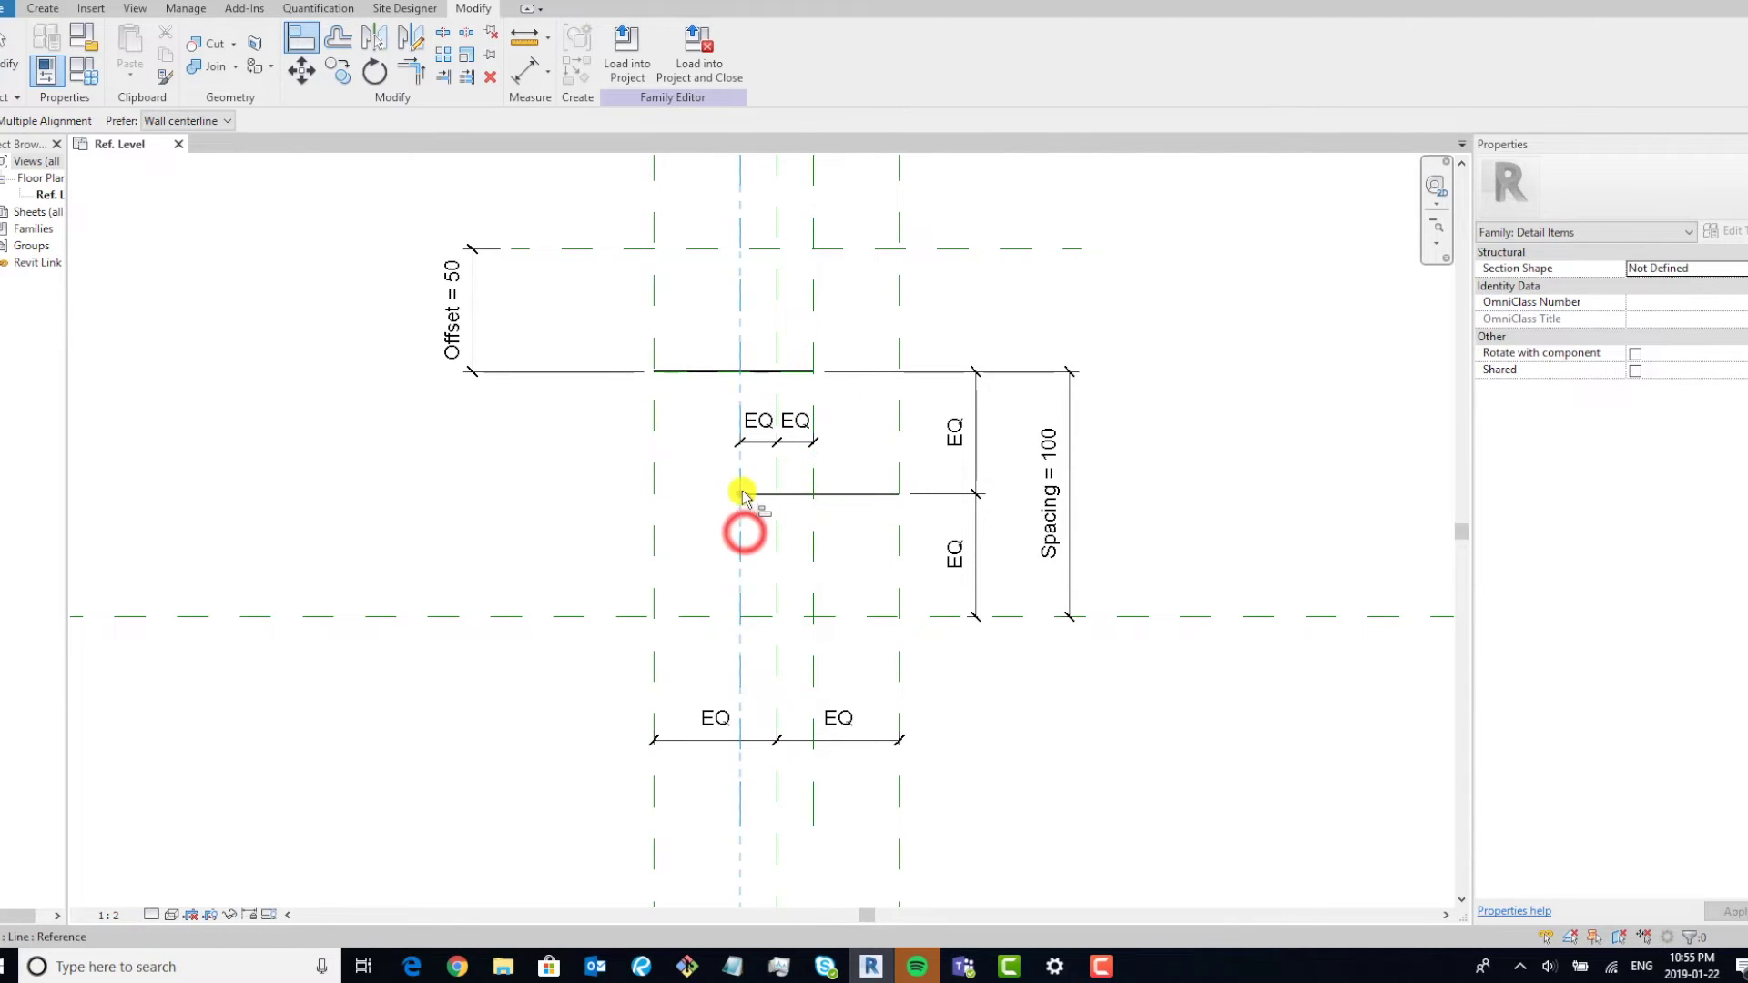
{"action": "left_click", "coordinate": [741, 496]}
{"action": "left_click", "coordinate": [771, 524]}
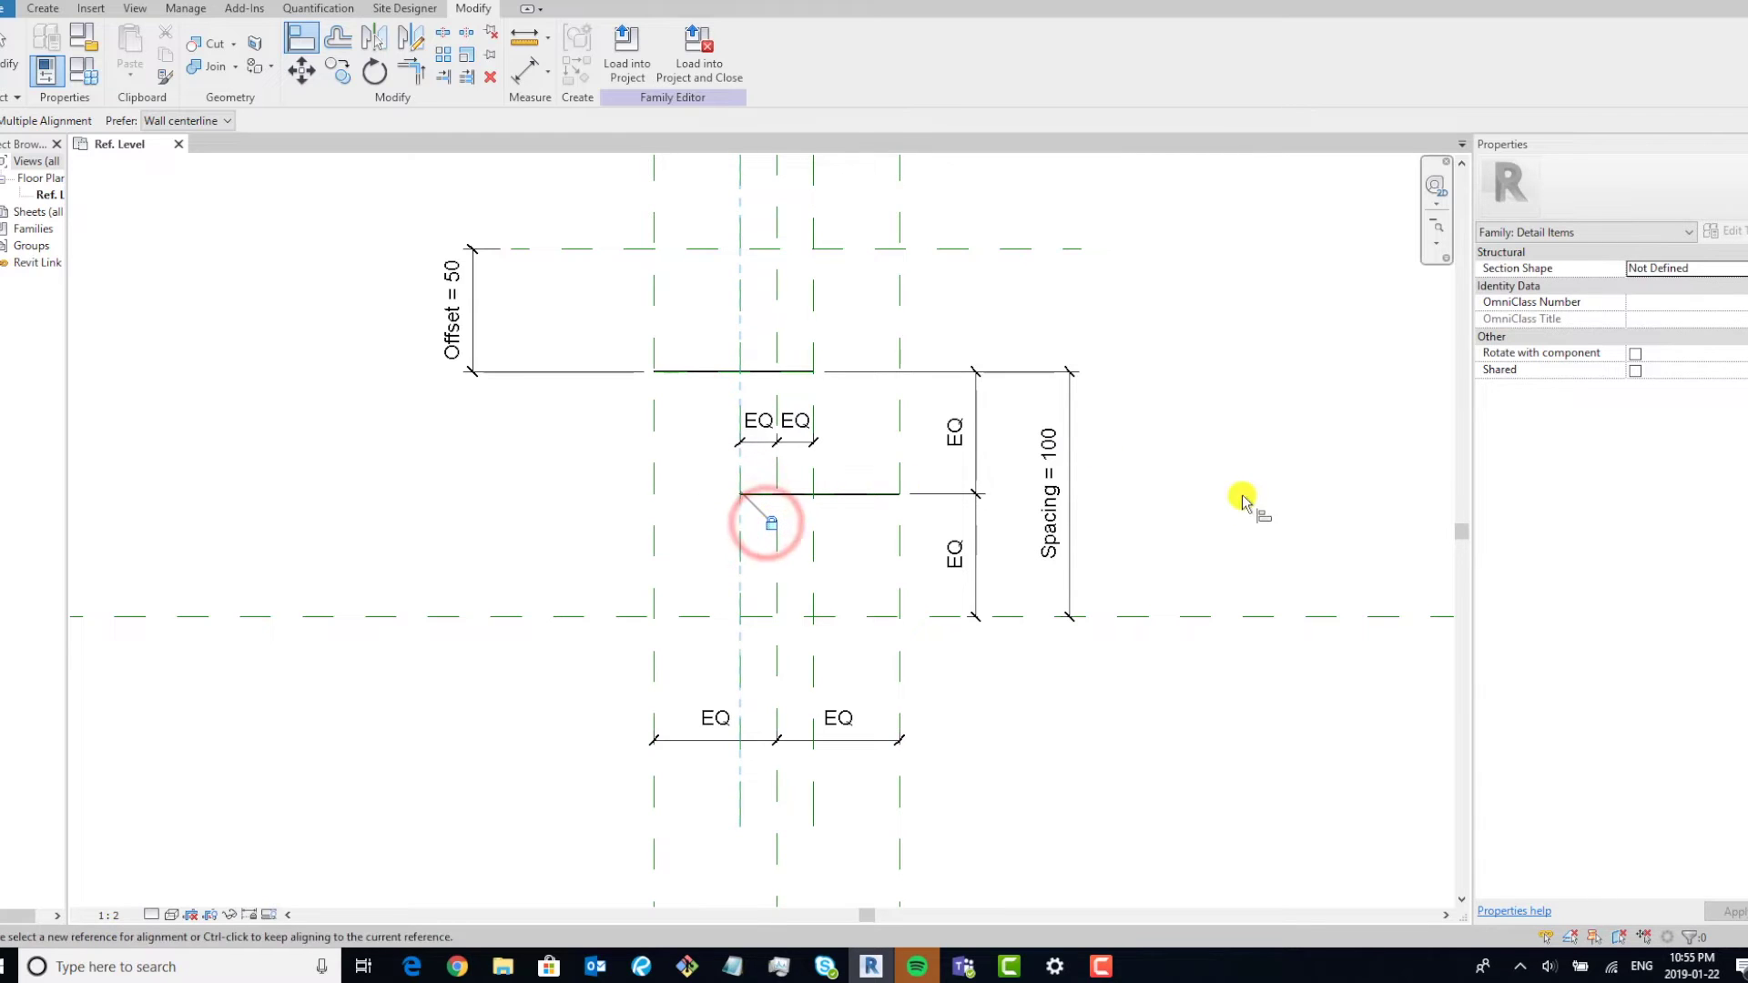
Align and lock the middle line's right end and the top line's left end to the outer planes.
{"action": "left_click", "coordinate": [899, 533]}
{"action": "left_click", "coordinate": [898, 500]}
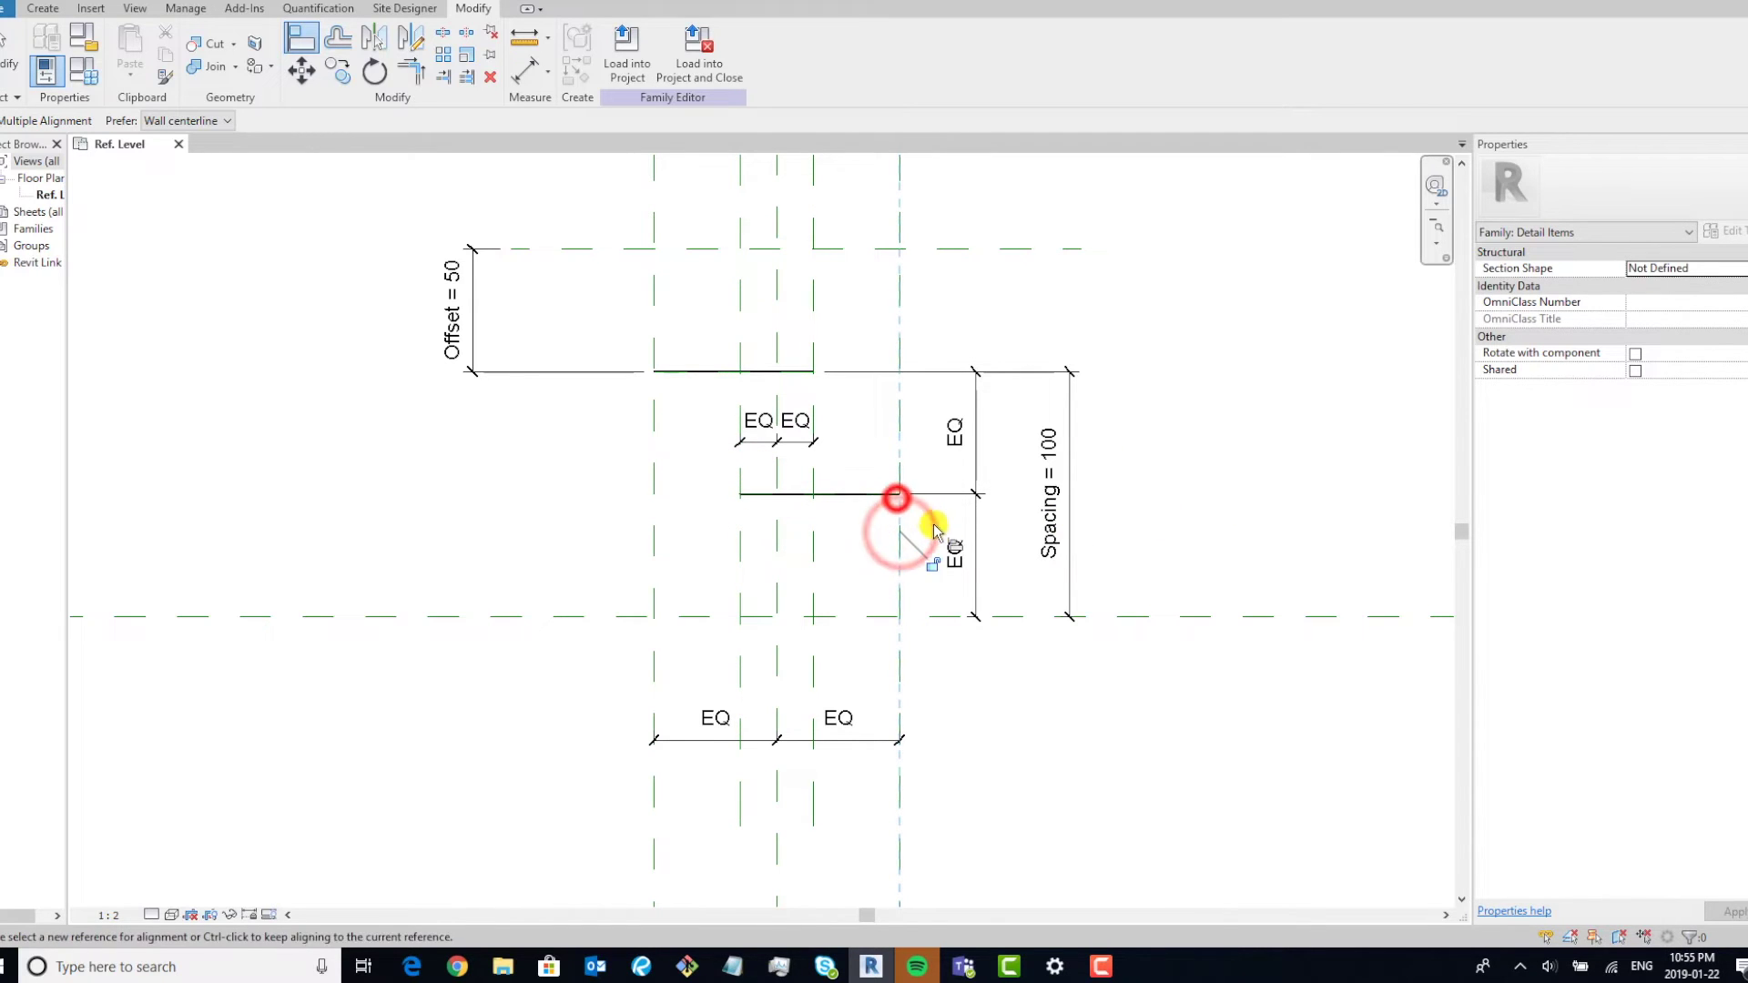
{"action": "left_click", "coordinate": [931, 561]}
{"action": "left_click", "coordinate": [655, 439]}
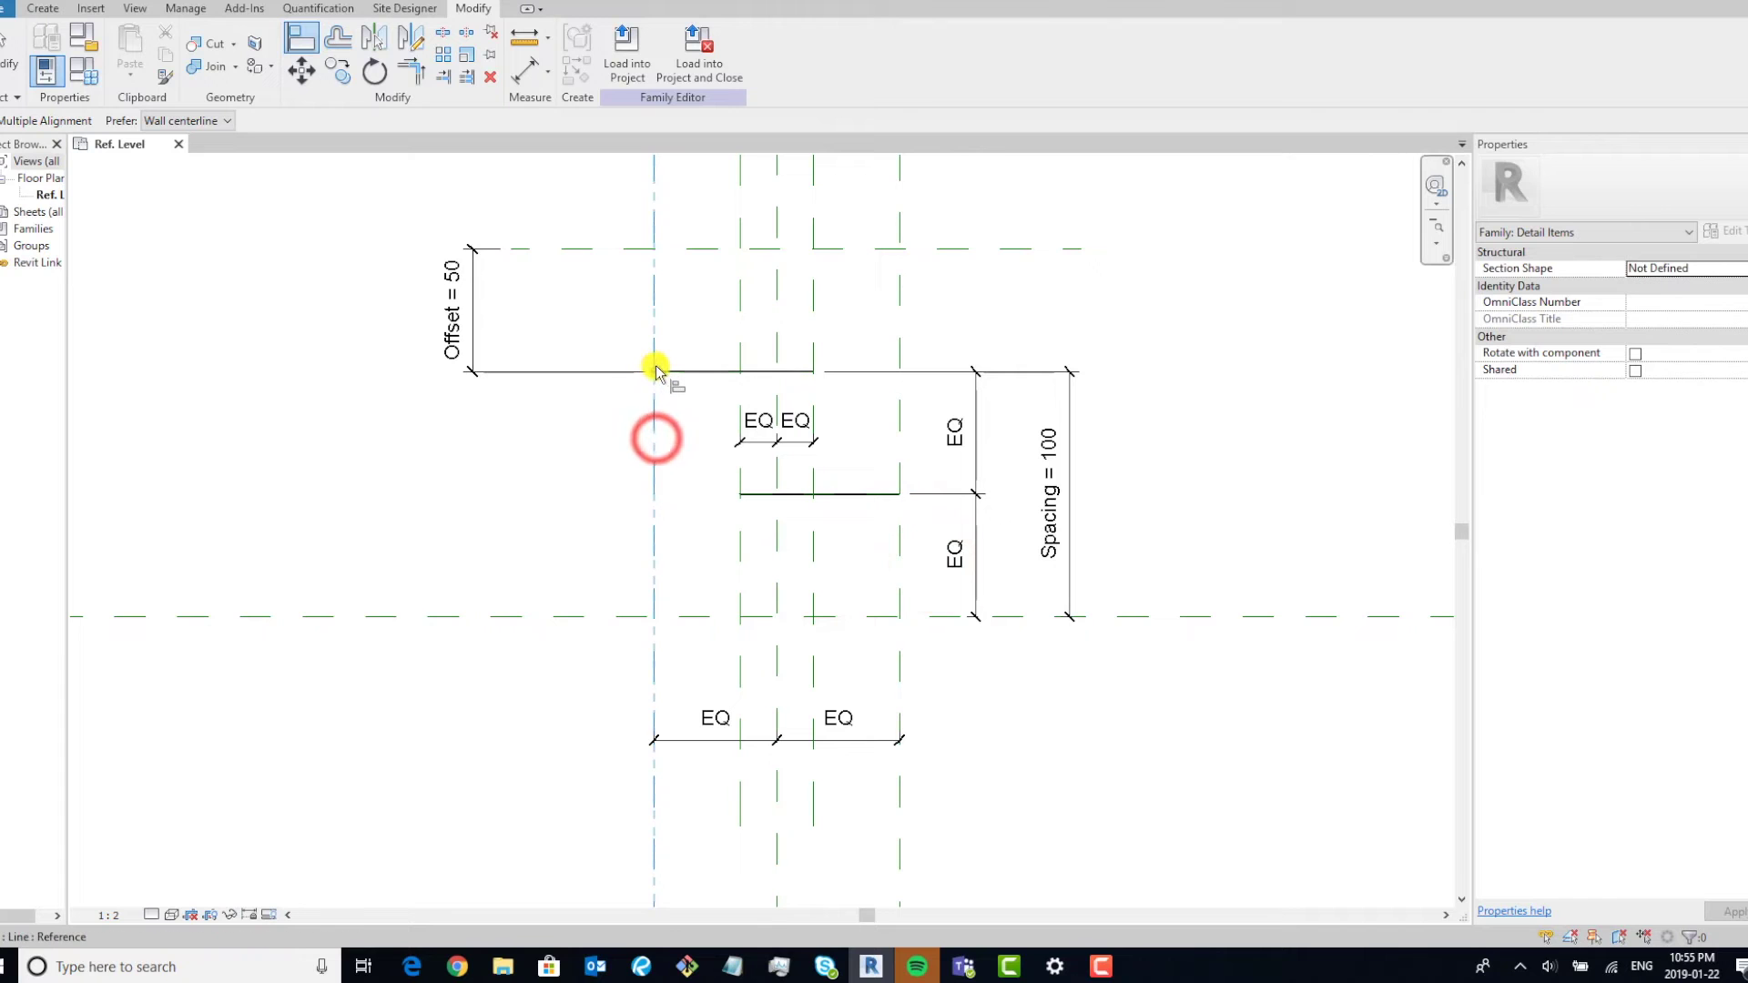
{"action": "left_click", "coordinate": [654, 369]}
{"action": "left_click", "coordinate": [684, 559]}
Move the Width dimension up near the lines and set its value to 125.
{"action": "key", "text": "Escape"}
{"action": "scroll", "coordinate": [765, 592], "scroll_direction": "down", "scroll_amount": 2}
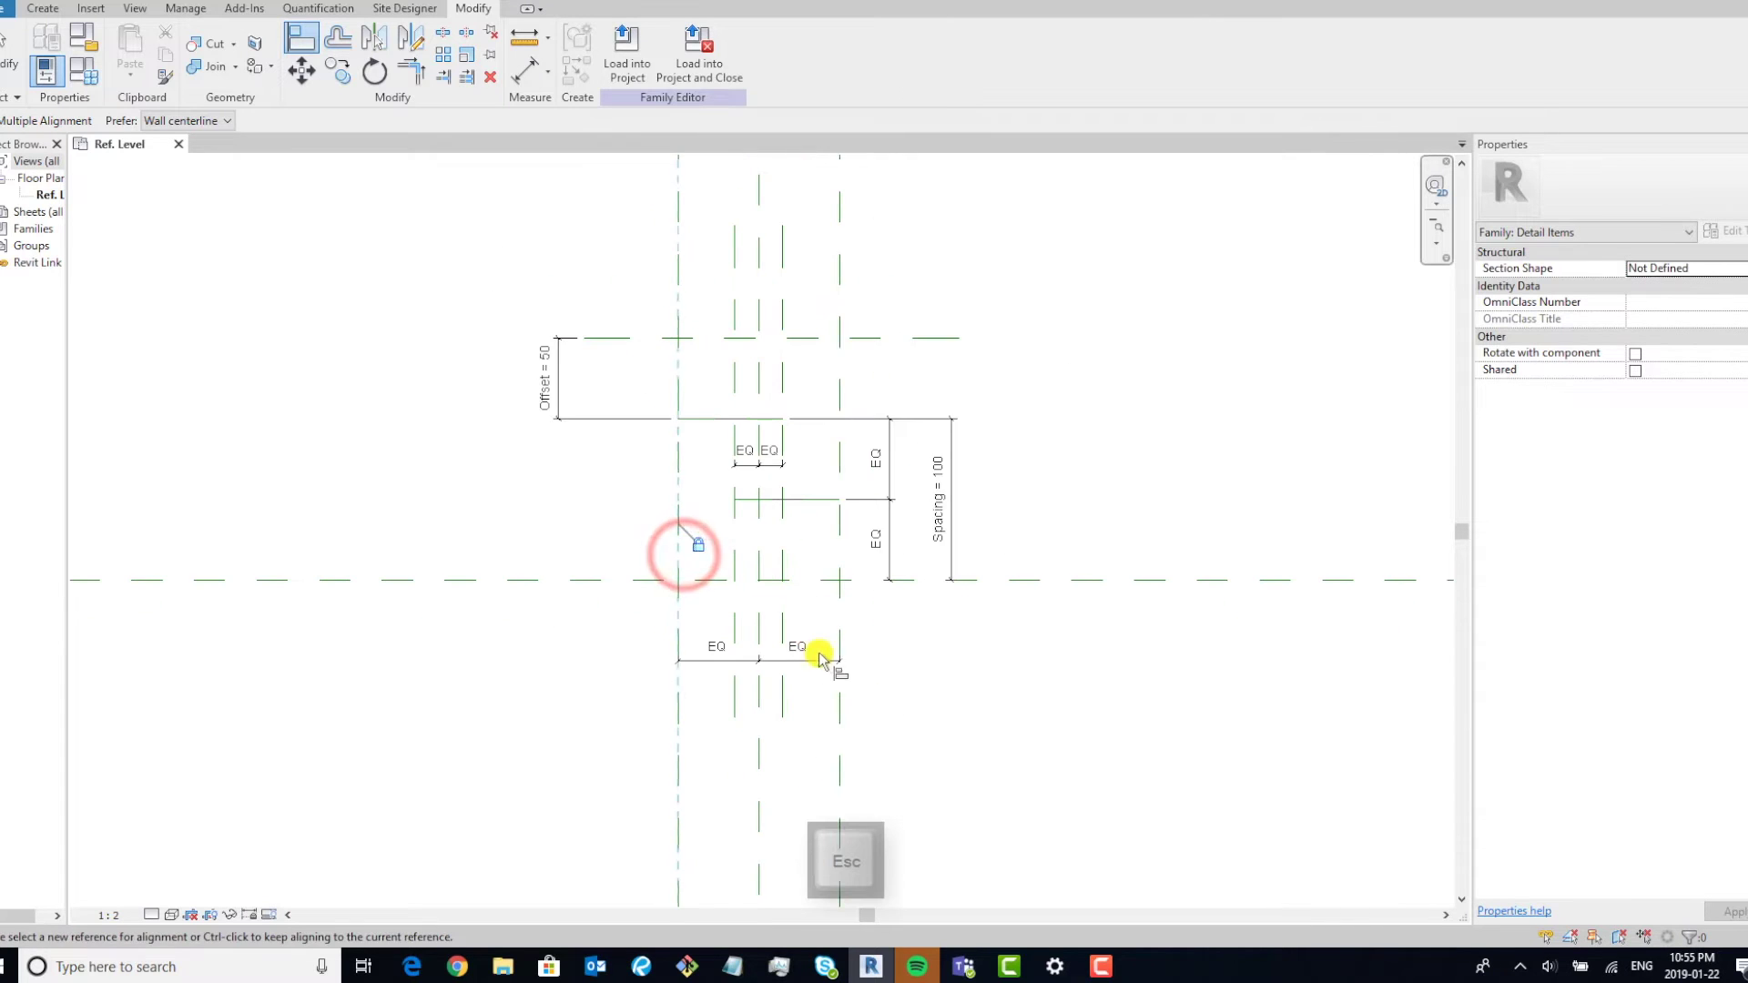
{"action": "scroll", "coordinate": [807, 355], "scroll_direction": "down", "scroll_amount": 3}
{"action": "scroll", "coordinate": [714, 681], "scroll_direction": "up", "scroll_amount": 2}
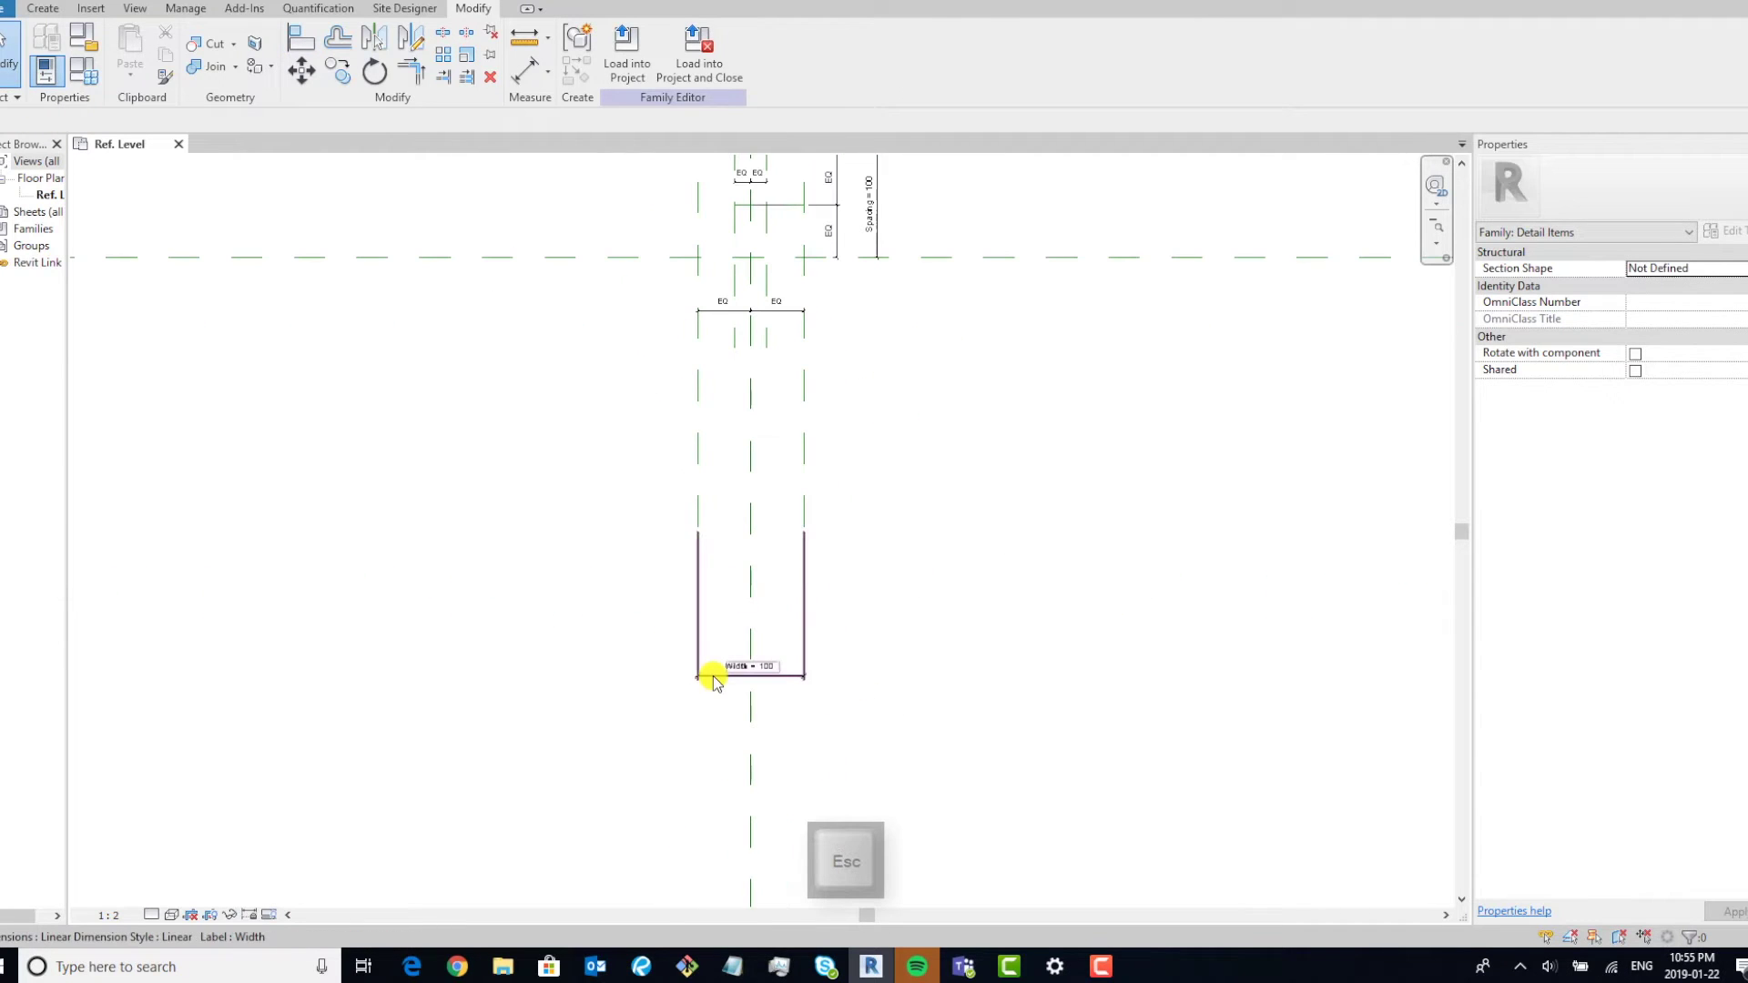
{"action": "left_click", "coordinate": [769, 678]}
{"action": "left_click_drag", "start_coordinate": [769, 675], "coordinate": [860, 344]}
{"action": "scroll", "coordinate": [844, 334], "scroll_direction": "up", "scroll_amount": 2}
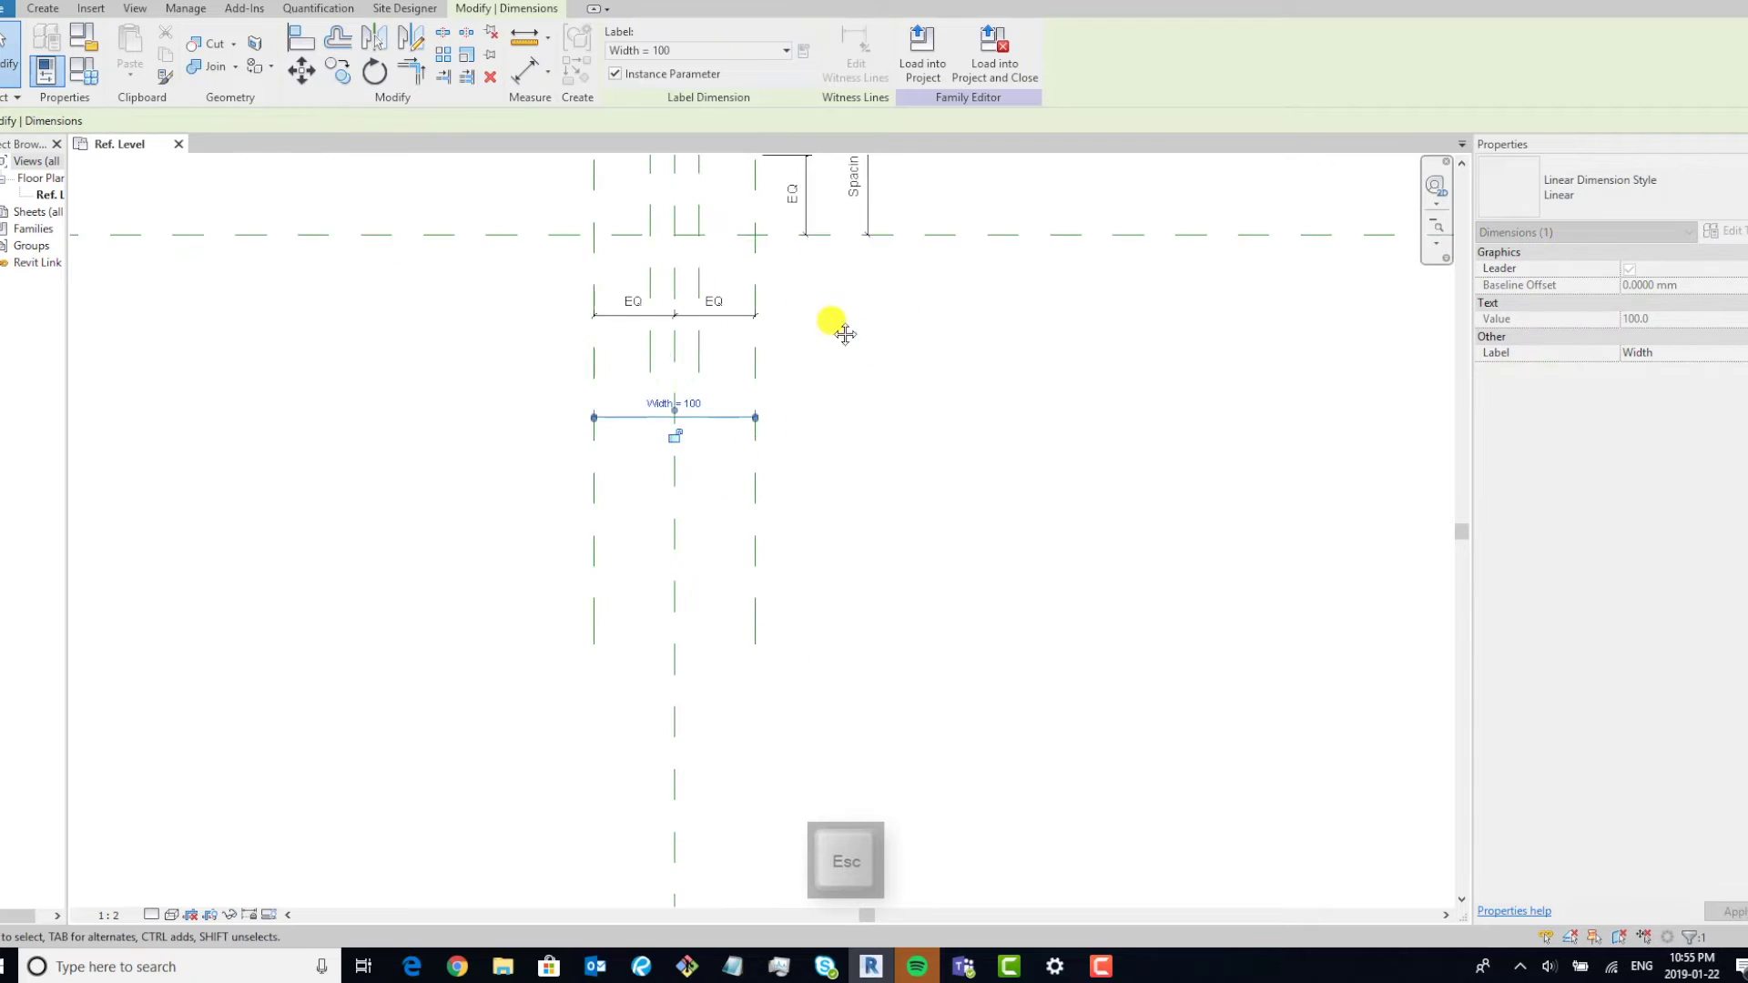
{"action": "middle_click_drag", "start_coordinate": [845, 334], "coordinate": [895, 593]}
{"action": "left_click", "coordinate": [752, 663]}
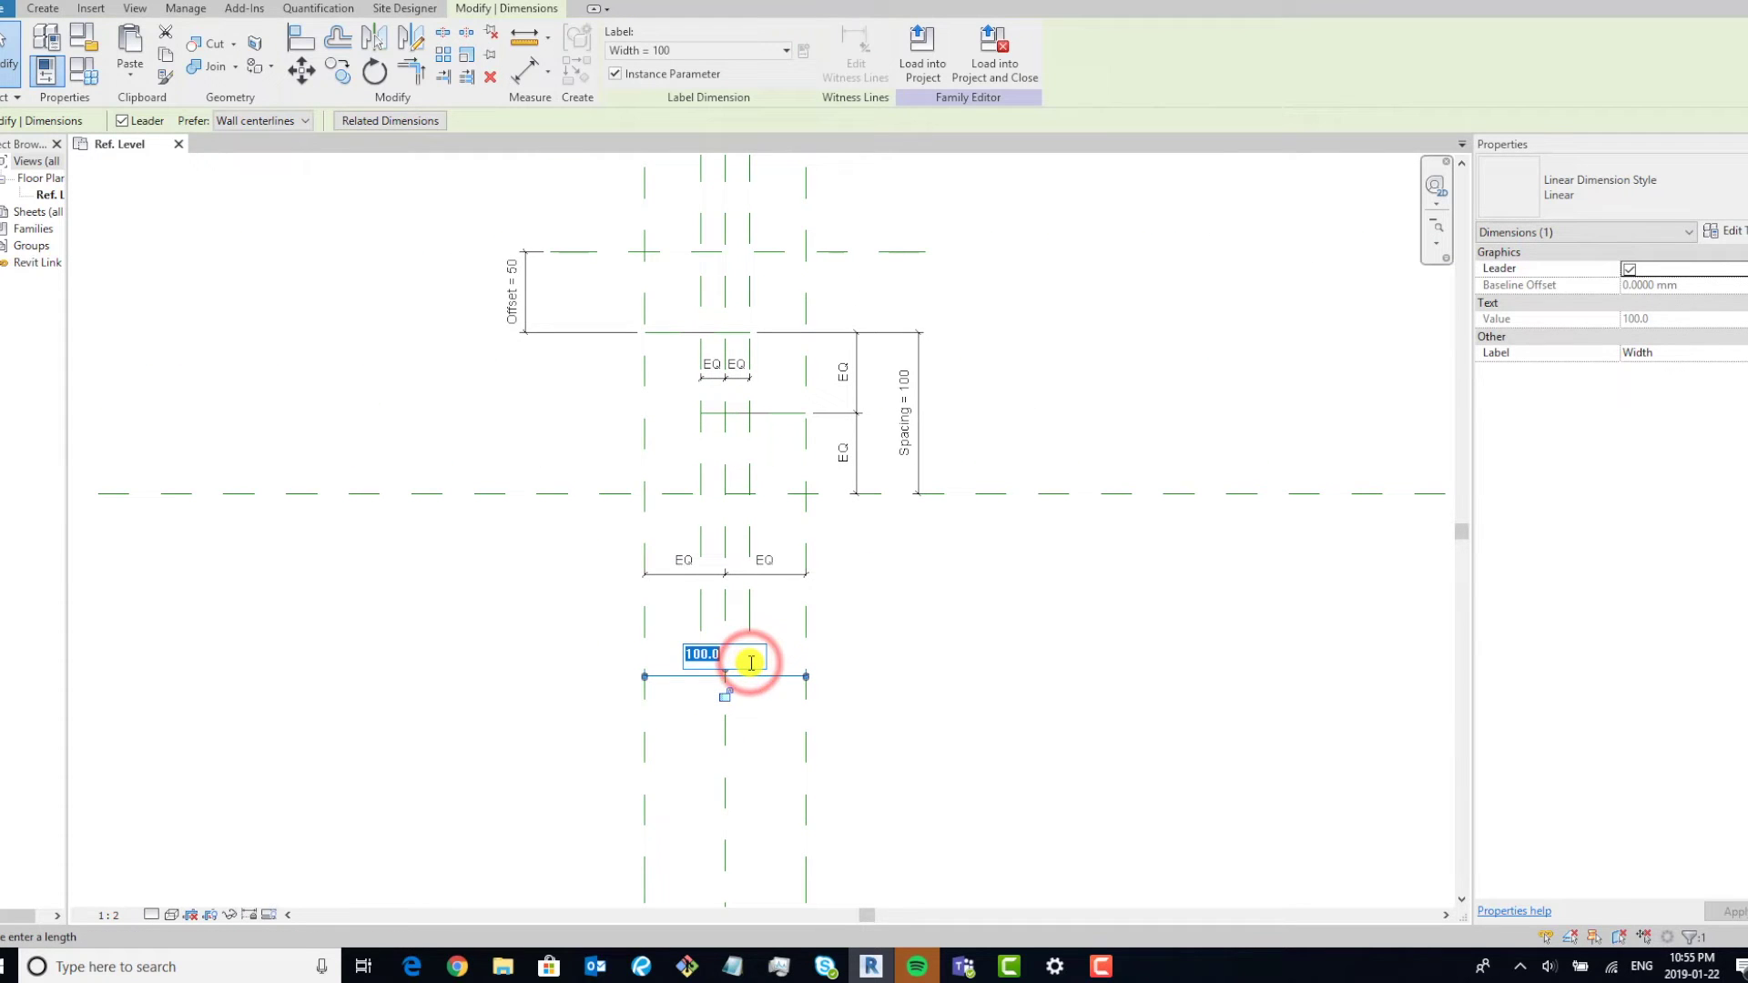
{"action": "type", "text": "125"}
{"action": "key", "text": "Return"}
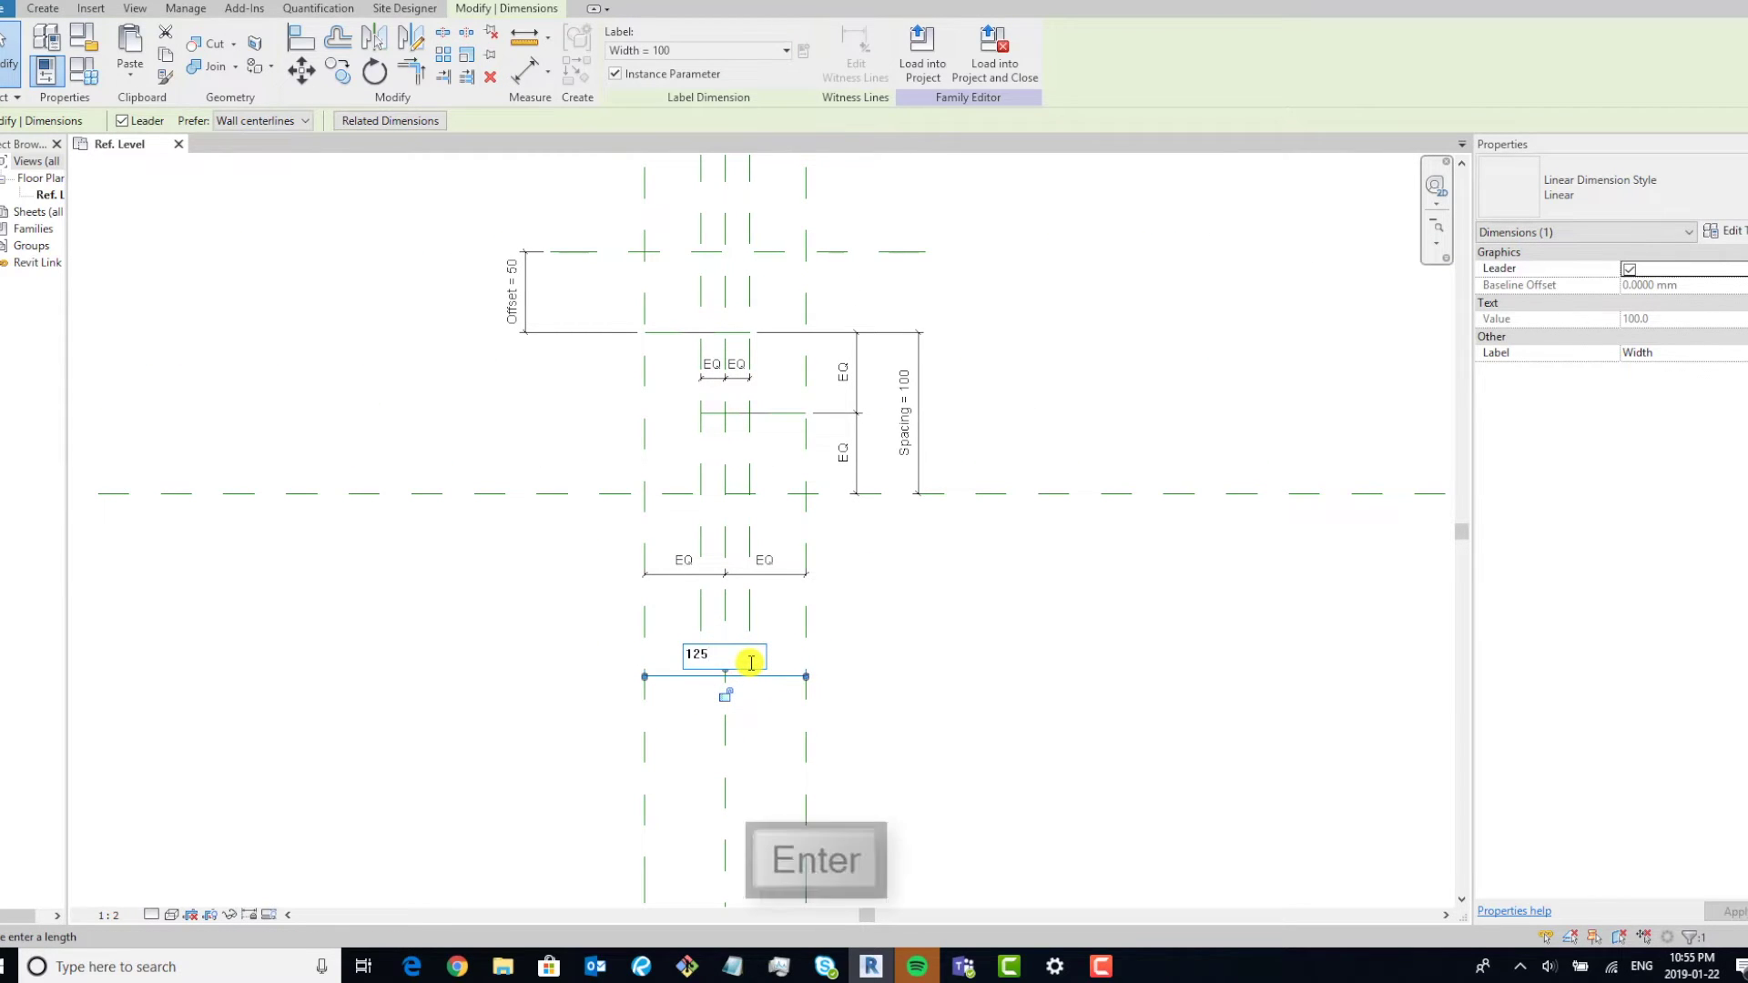
Flex-test Spacing at 150, check that Offset follows, then restore Spacing to 100.
{"action": "scroll", "coordinate": [696, 291], "scroll_direction": "up", "scroll_amount": 3}
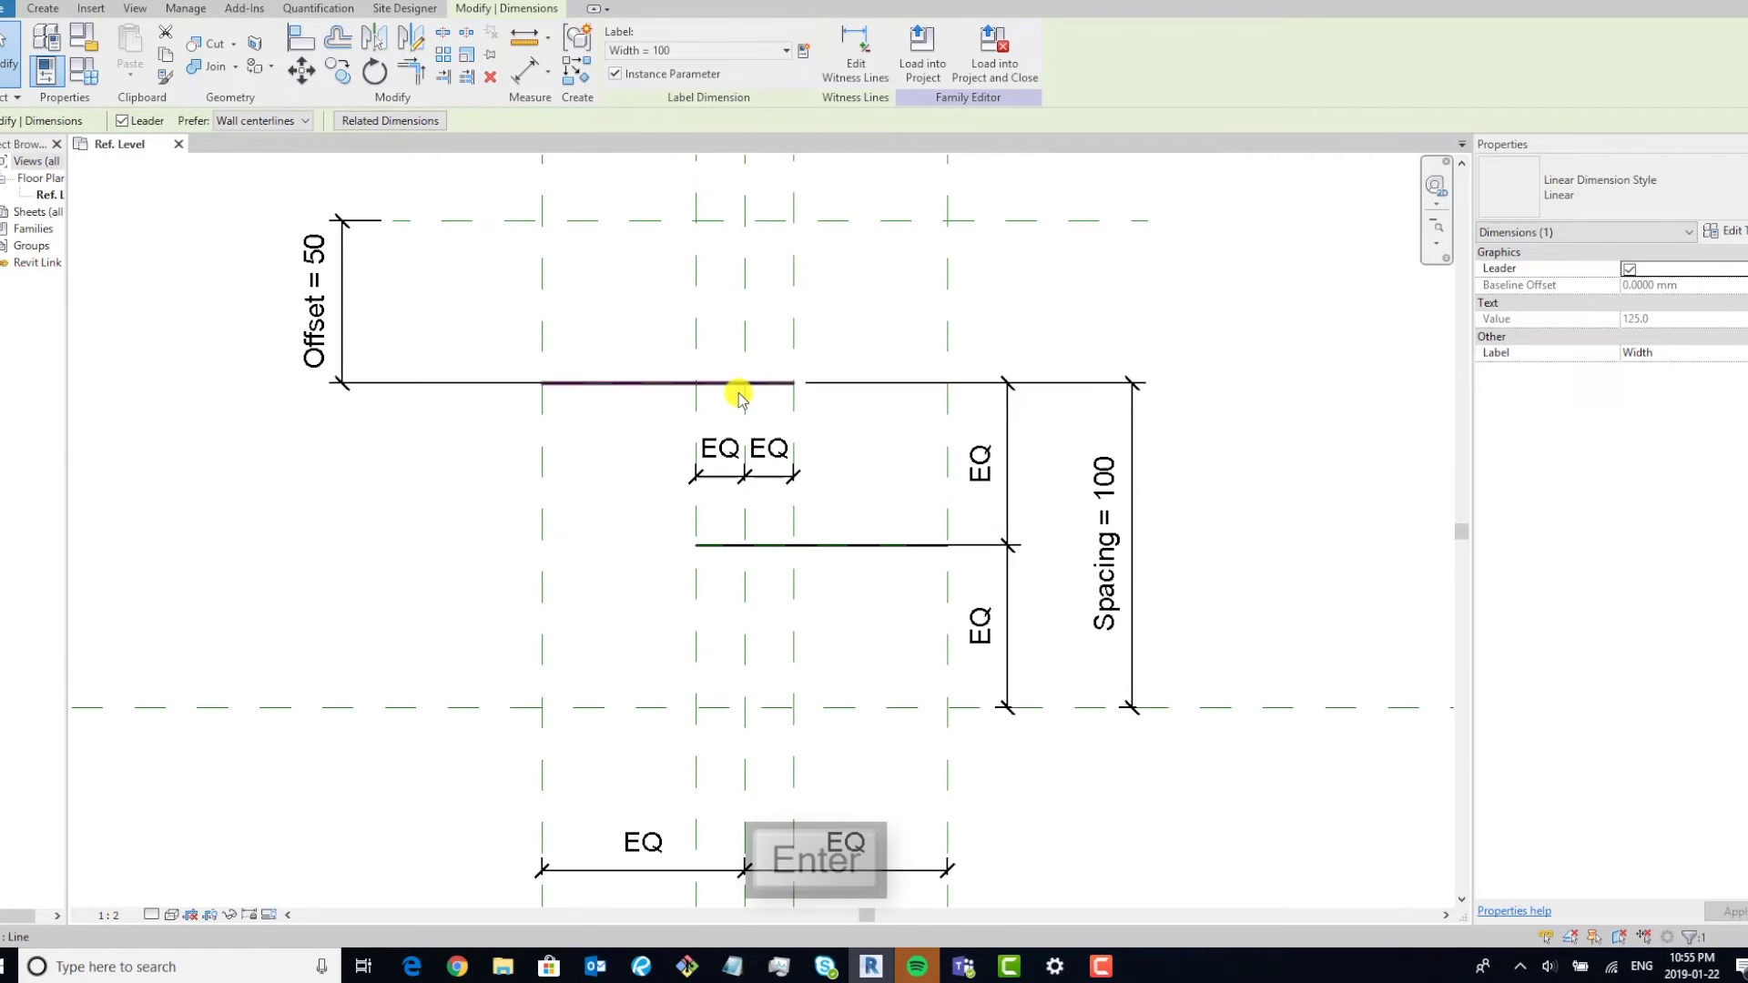
{"action": "scroll", "coordinate": [1020, 396], "scroll_direction": "down", "scroll_amount": 1}
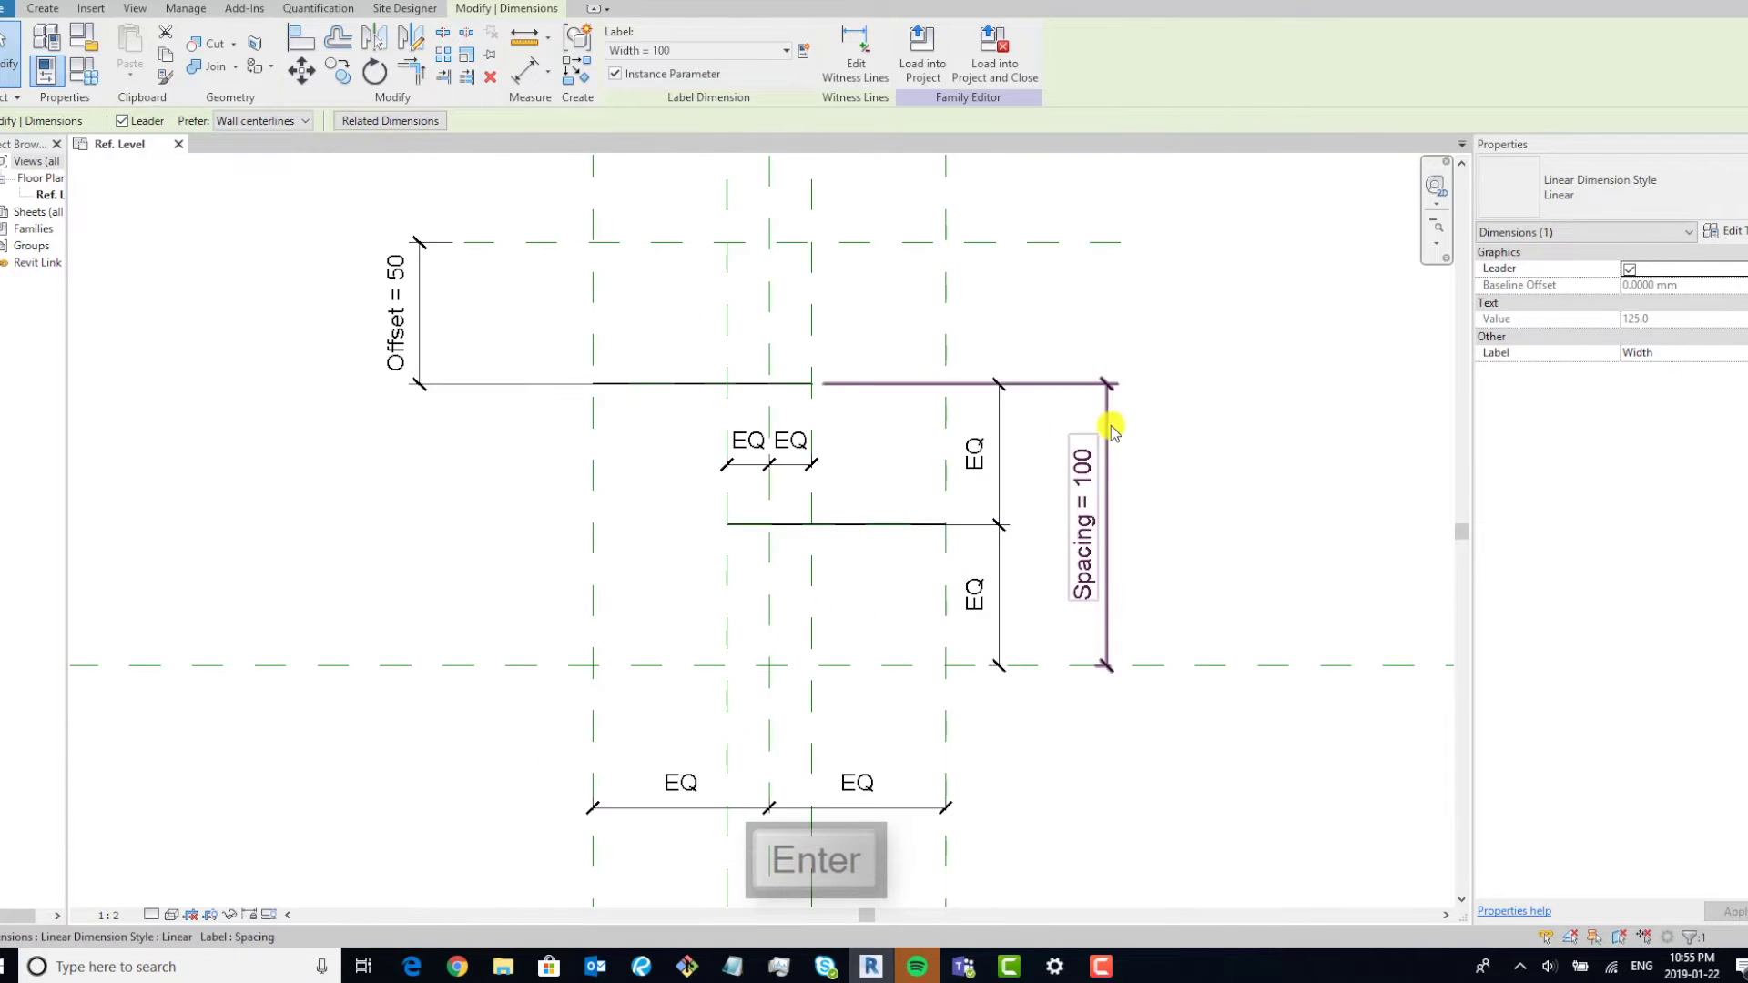
{"action": "left_click", "coordinate": [1088, 517]}
{"action": "left_click", "coordinate": [1088, 506]}
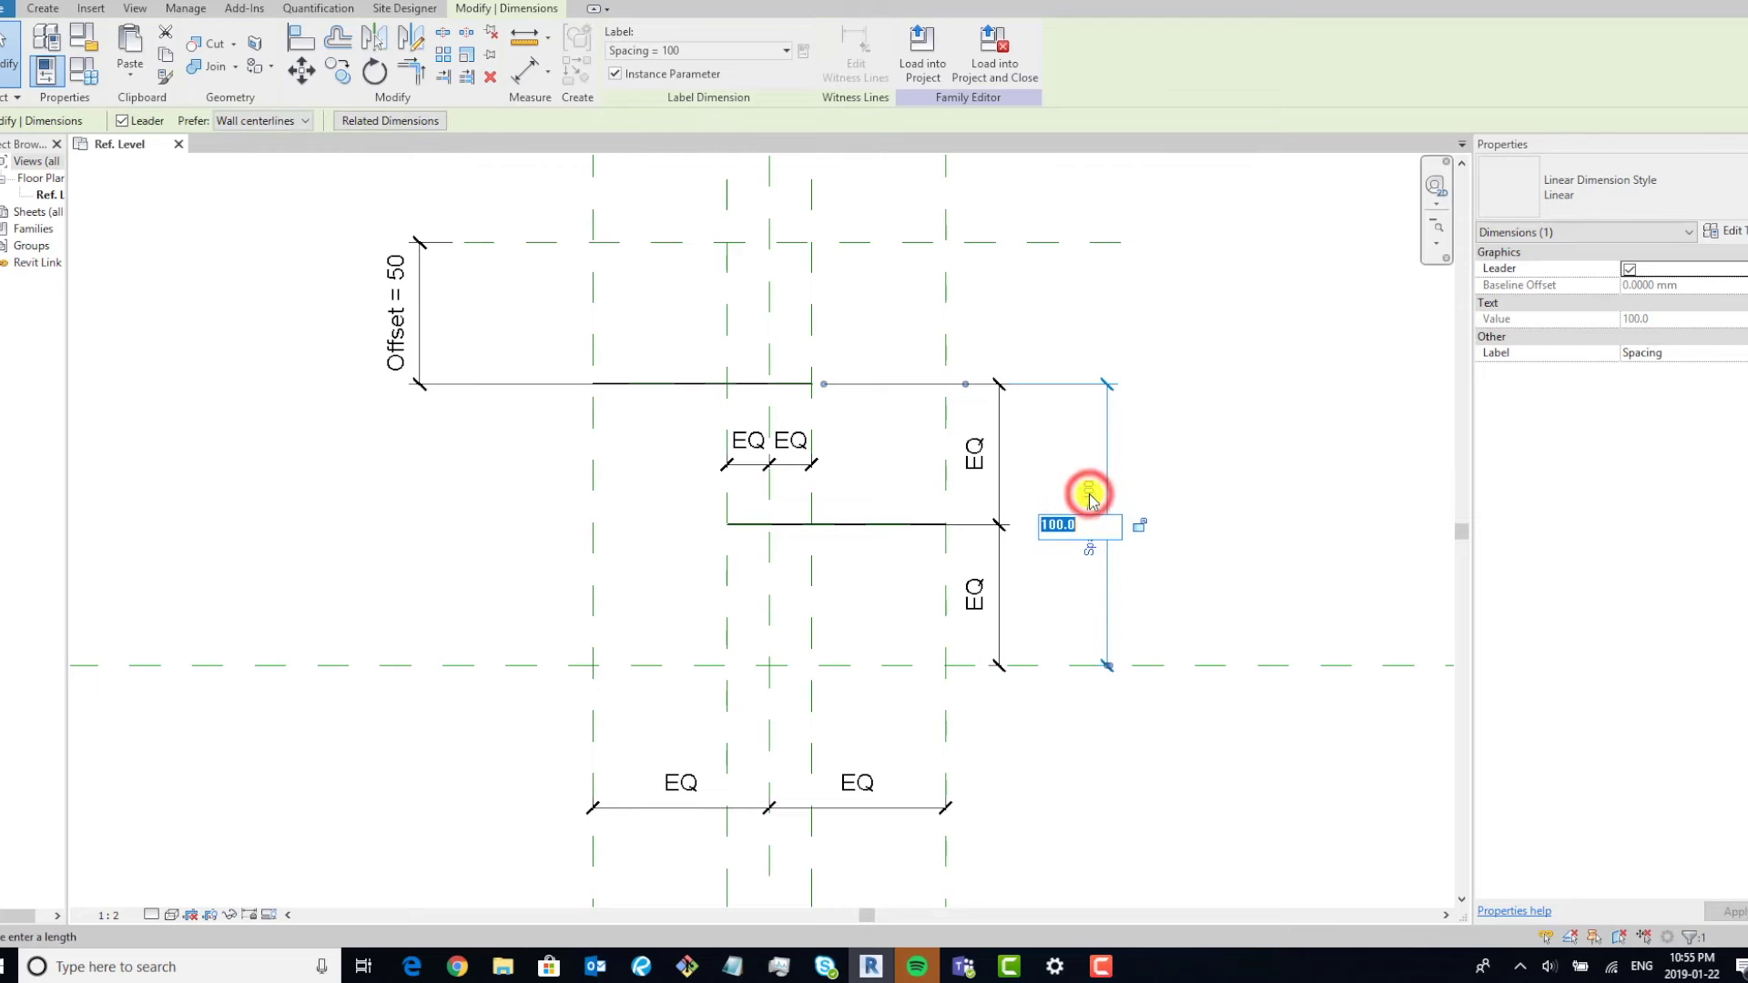
{"action": "type", "text": "150"}
{"action": "key", "text": "Return"}
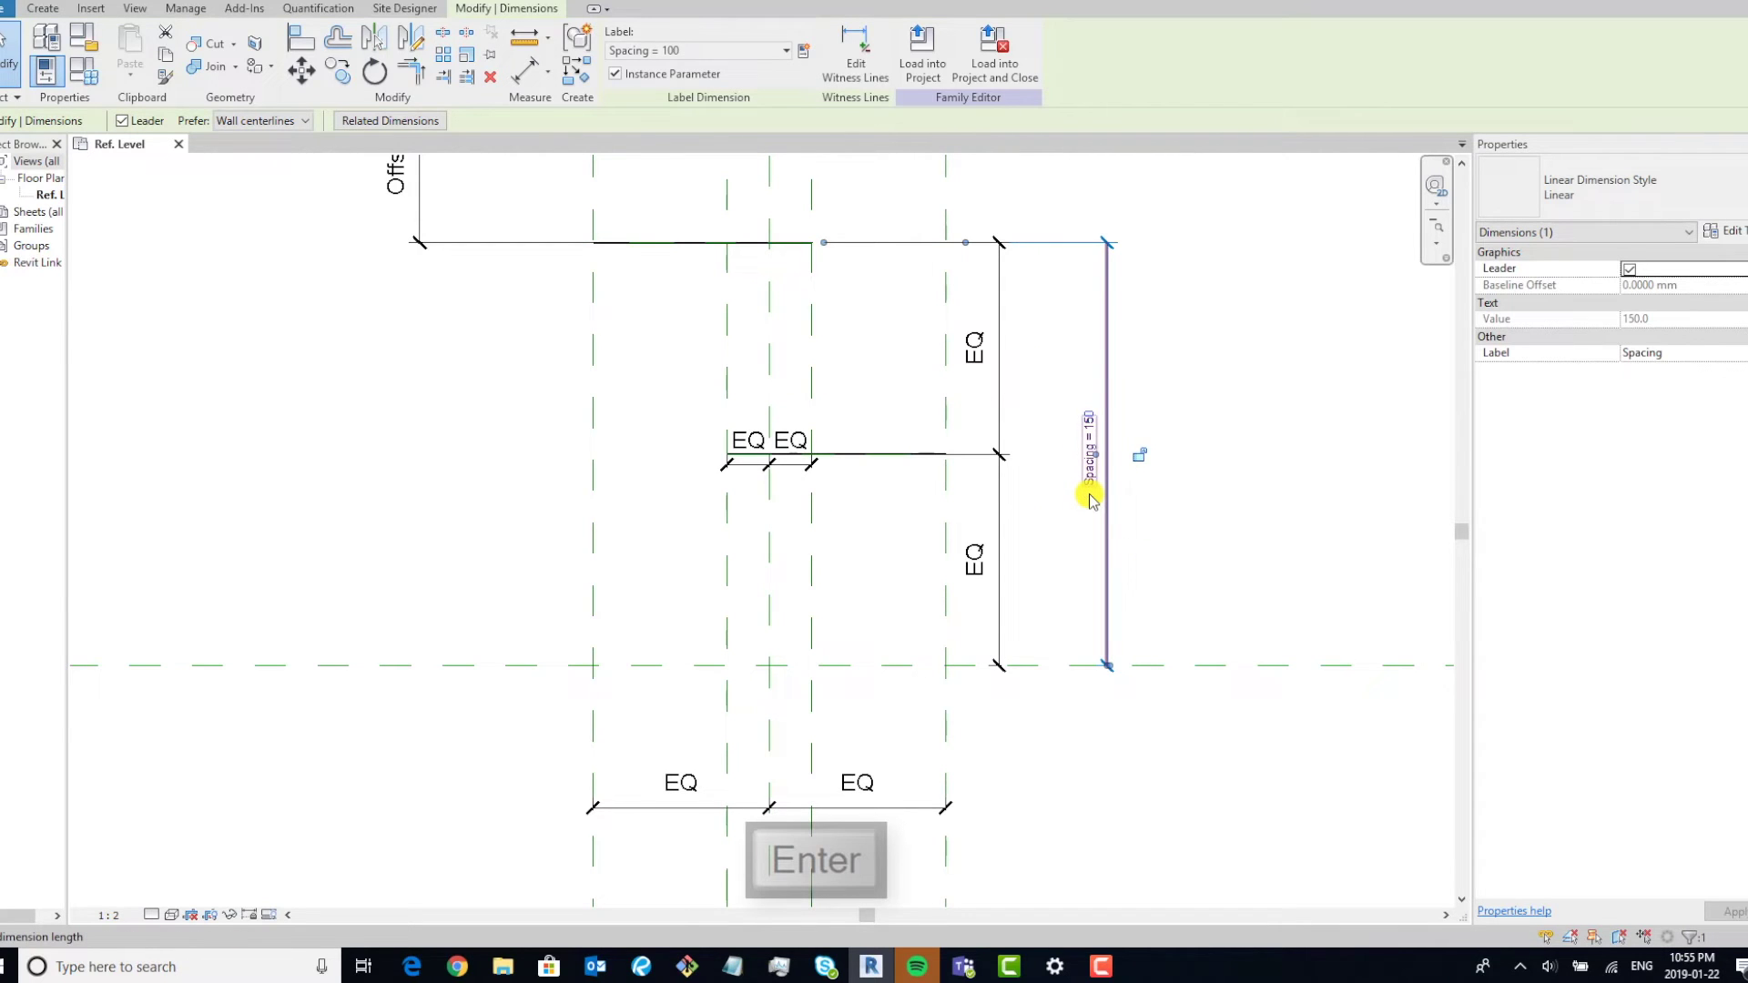
{"action": "mouse_move", "coordinate": [1161, 377]}
{"action": "middle_mouse_down"}
{"action": "mouse_move", "coordinate": [1174, 631]}
{"action": "mouse_move", "coordinate": [1166, 494]}
{"action": "mouse_move", "coordinate": [1111, 274]}
{"action": "middle_mouse_up"}
{"action": "left_click", "coordinate": [1065, 471]}
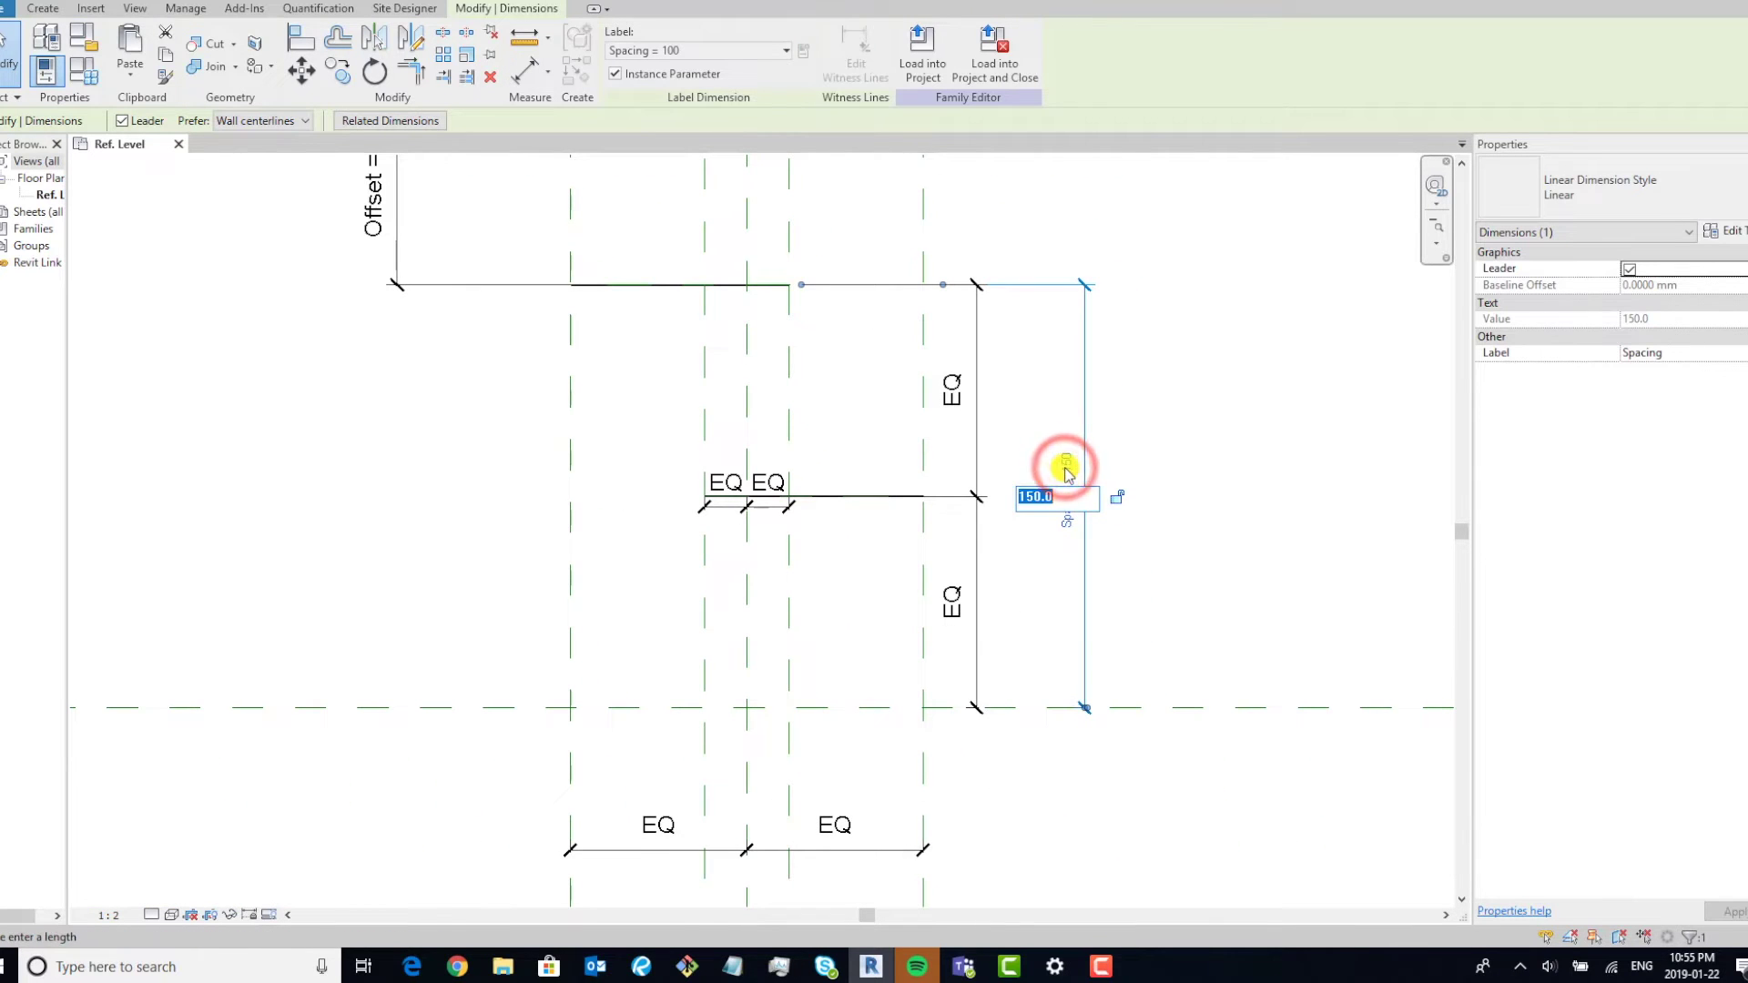
{"action": "type", "text": "100"}
{"action": "key", "text": "Return"}
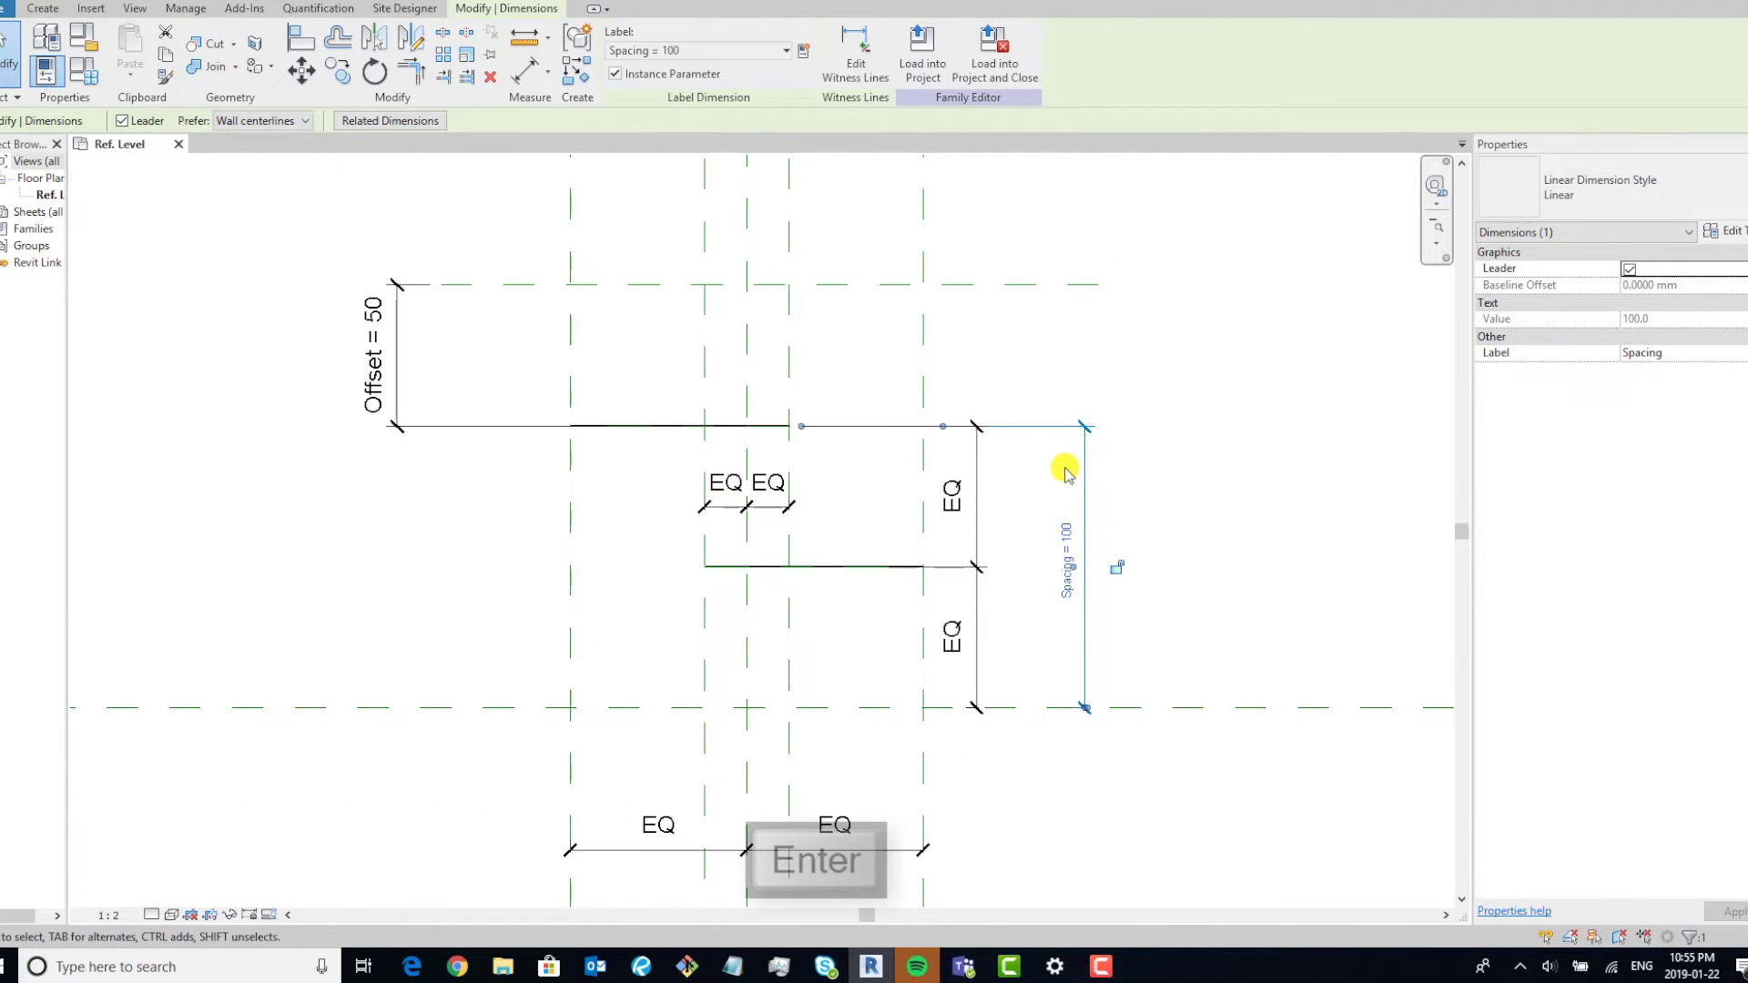
Select the inner vertical reference plane and bring the Offset dimension into view.
{"action": "scroll", "coordinate": [971, 242], "scroll_direction": "down", "scroll_amount": 2}
{"action": "middle_click_drag", "start_coordinate": [804, 729], "coordinate": [843, 534]}
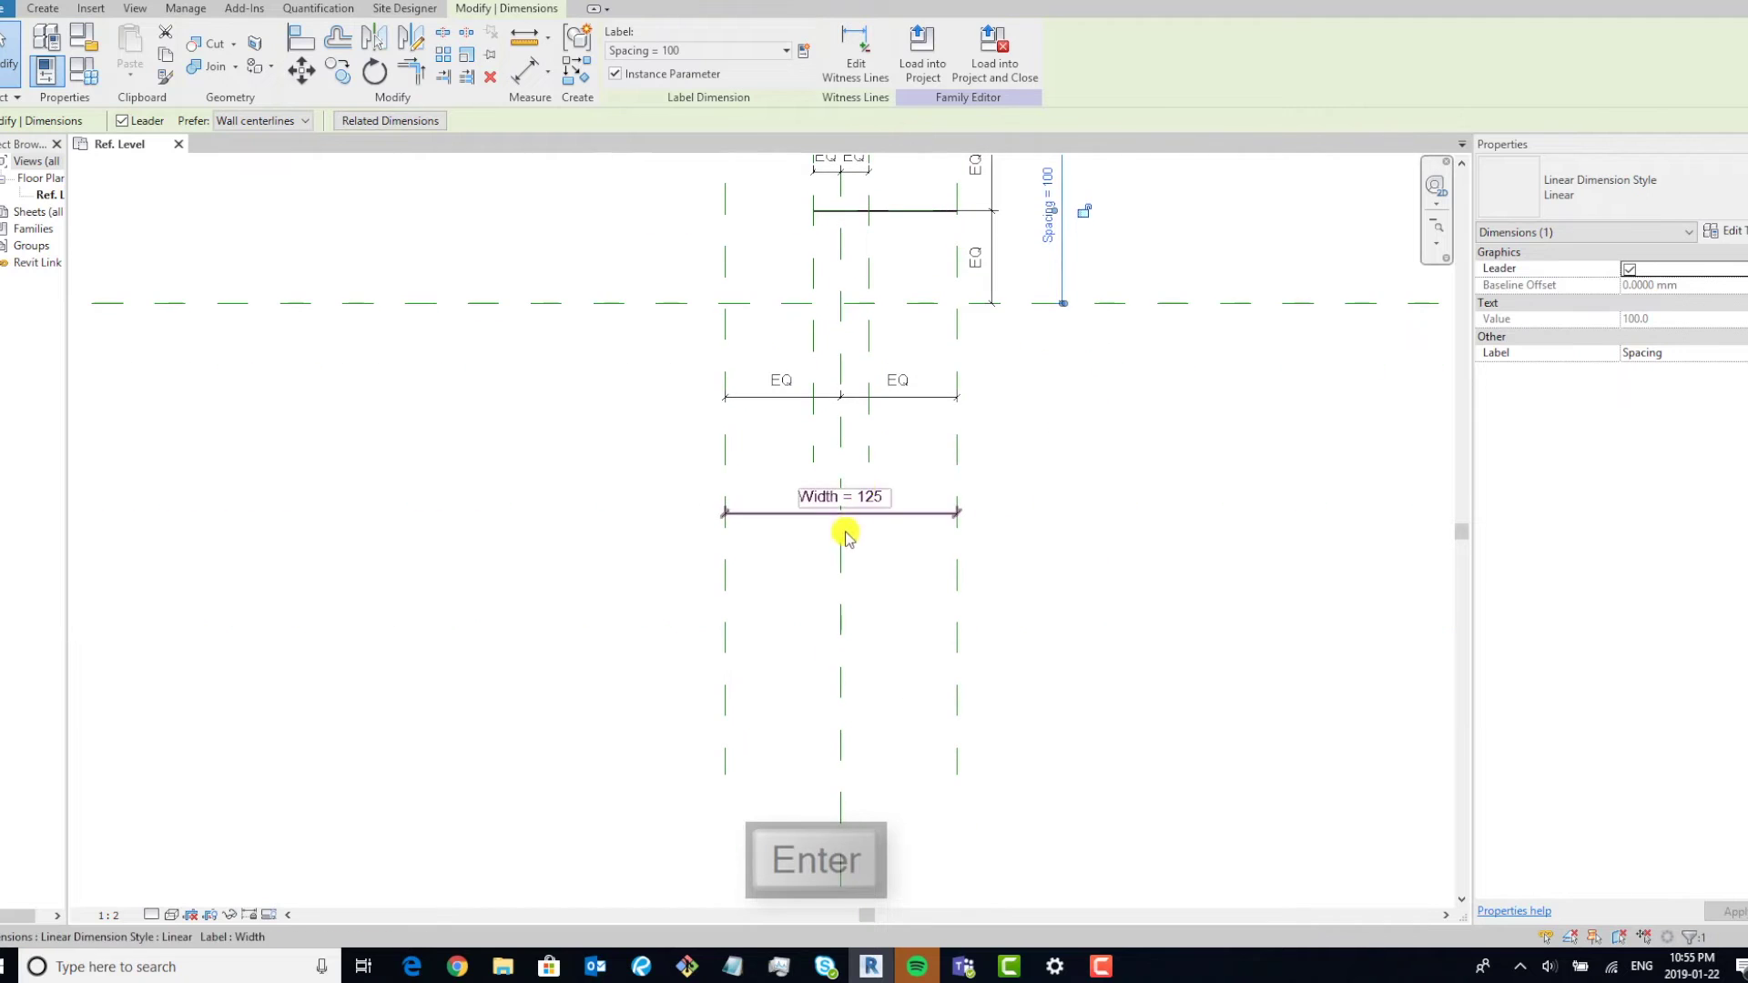
{"action": "left_click", "coordinate": [883, 502]}
{"action": "middle_click_drag", "start_coordinate": [893, 336], "coordinate": [882, 476]}
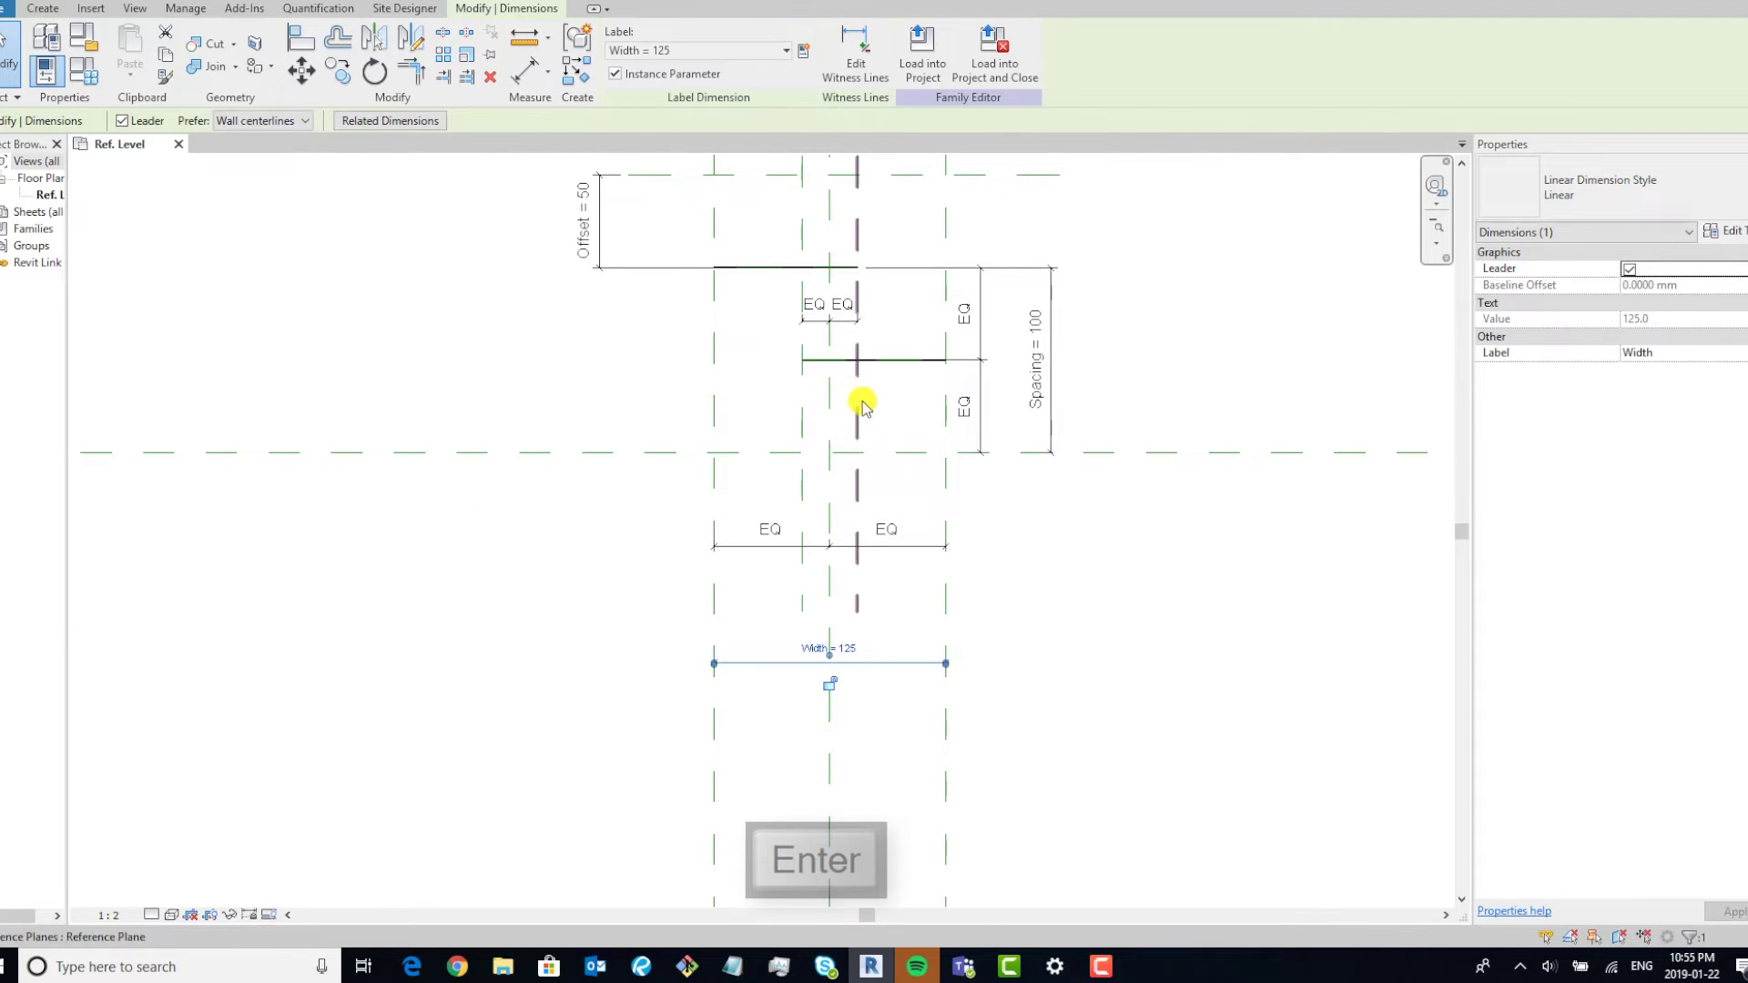
{"action": "middle_click_drag", "start_coordinate": [863, 406], "coordinate": [844, 549]}
{"action": "scroll", "coordinate": [831, 537], "scroll_direction": "up", "scroll_amount": 1}
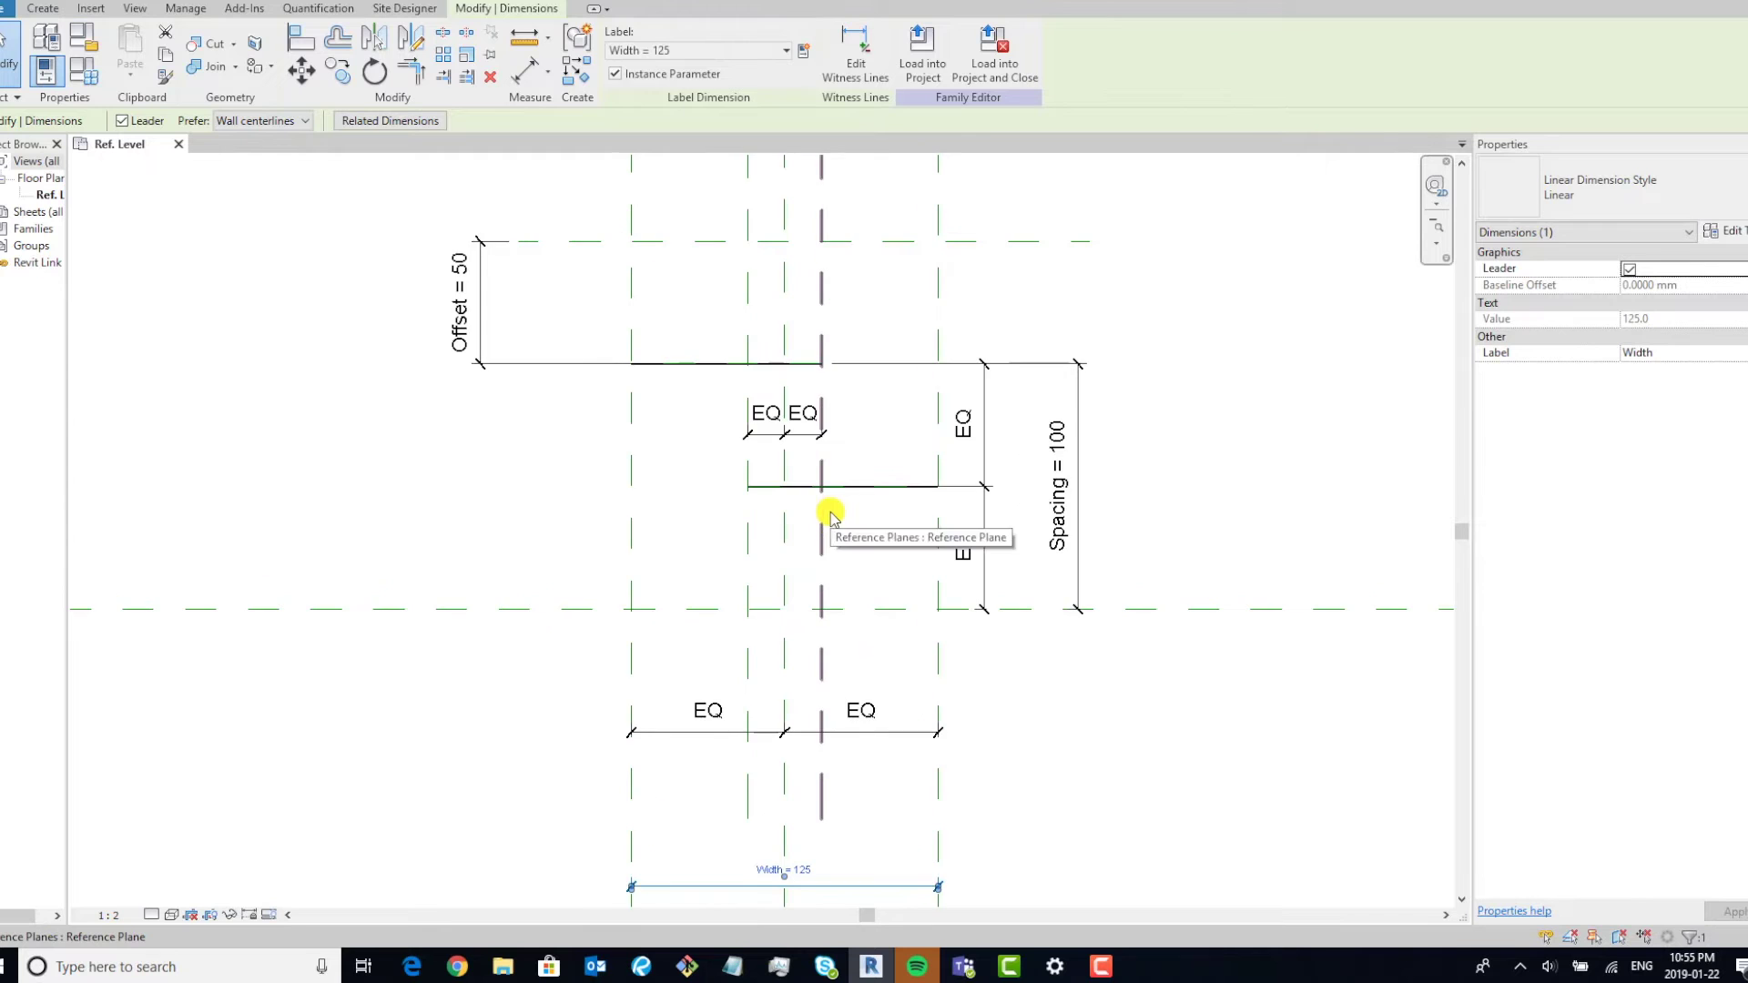
{"action": "left_click", "coordinate": [825, 538]}
{"action": "scroll", "coordinate": [814, 537], "scroll_direction": "up", "scroll_amount": 2}
{"action": "middle_click_drag", "start_coordinate": [812, 537], "coordinate": [882, 592]}
Change the inner reference plane's 15.0 distance from the centre plane to 10.
{"action": "middle_click_drag", "start_coordinate": [851, 178], "coordinate": [847, 378]}
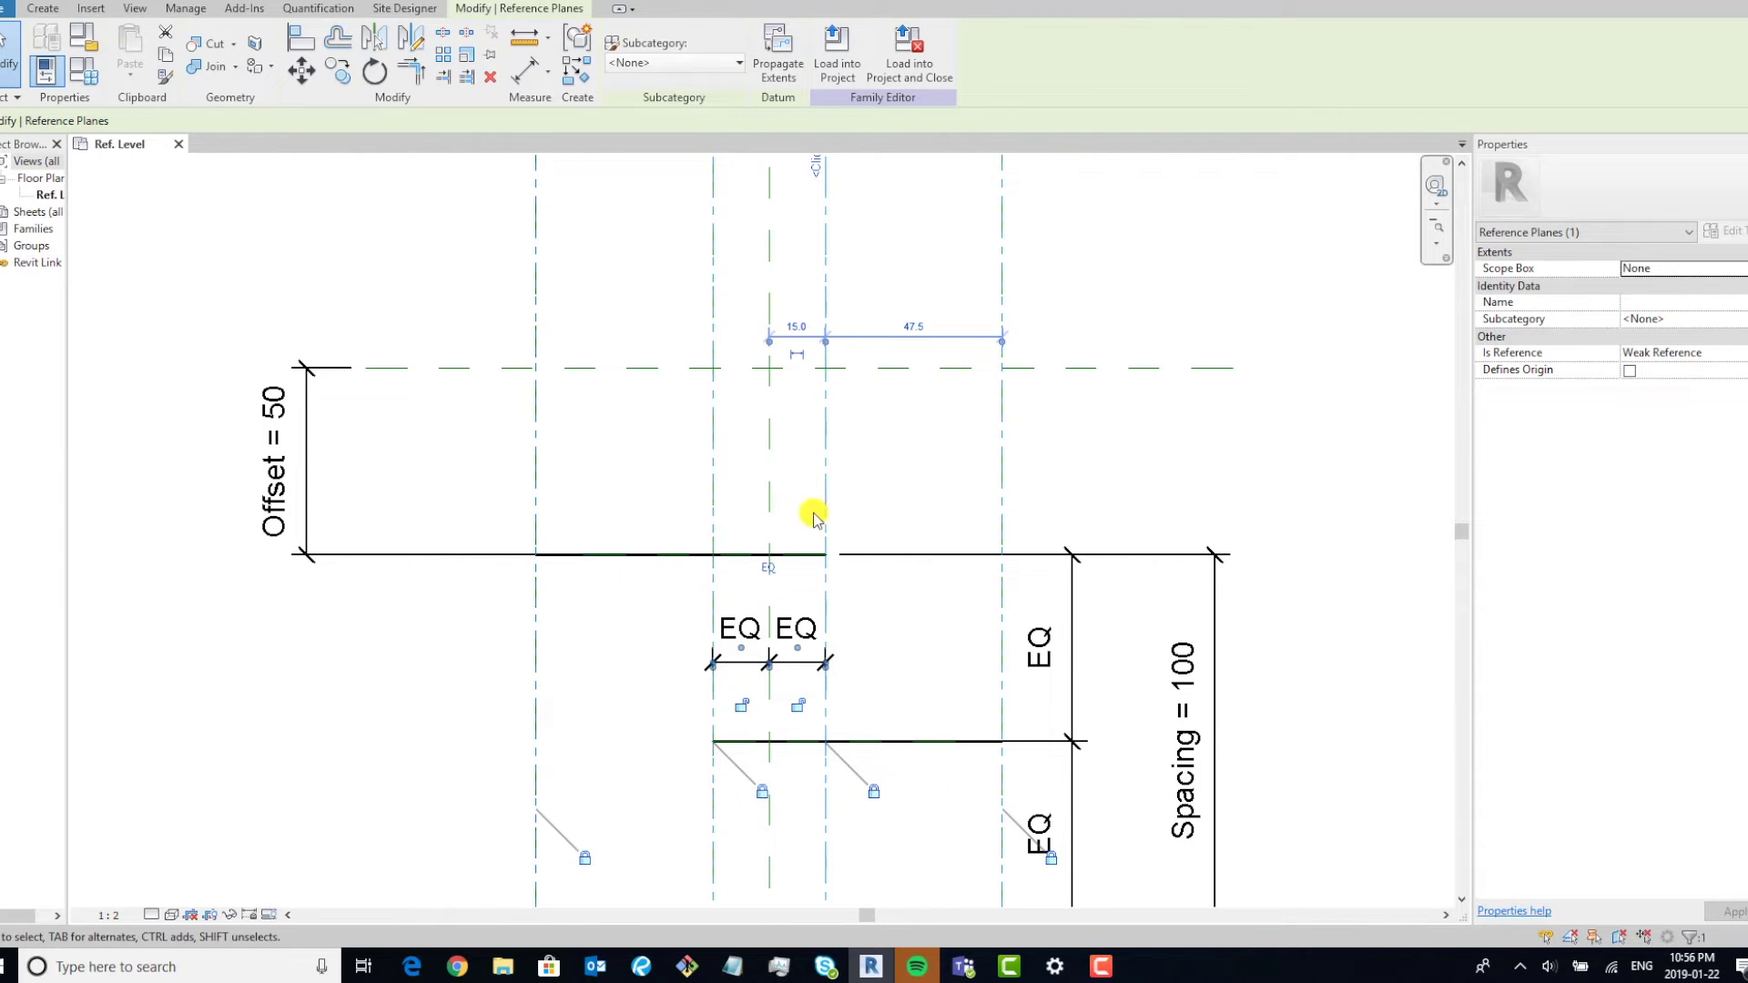
{"action": "left_click", "coordinate": [806, 337]}
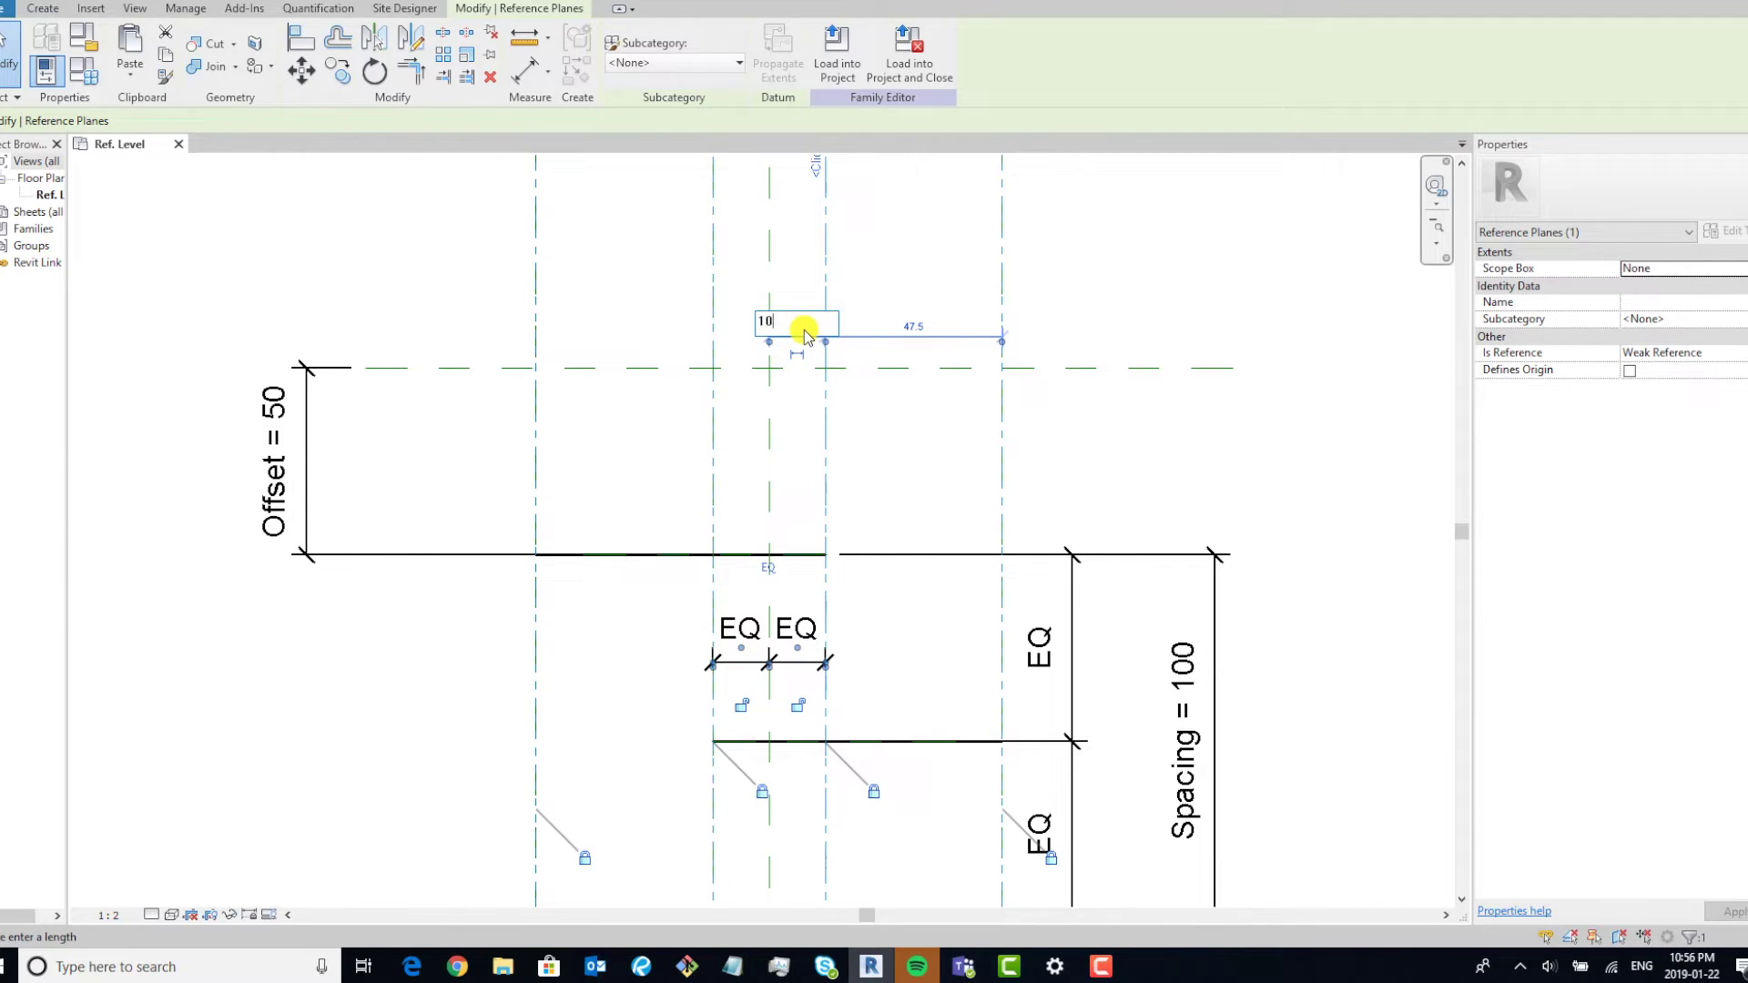
{"action": "type", "text": "10"}
{"action": "key", "text": "Return"}
{"action": "scroll", "coordinate": [899, 538], "scroll_direction": "down", "scroll_amount": 2}
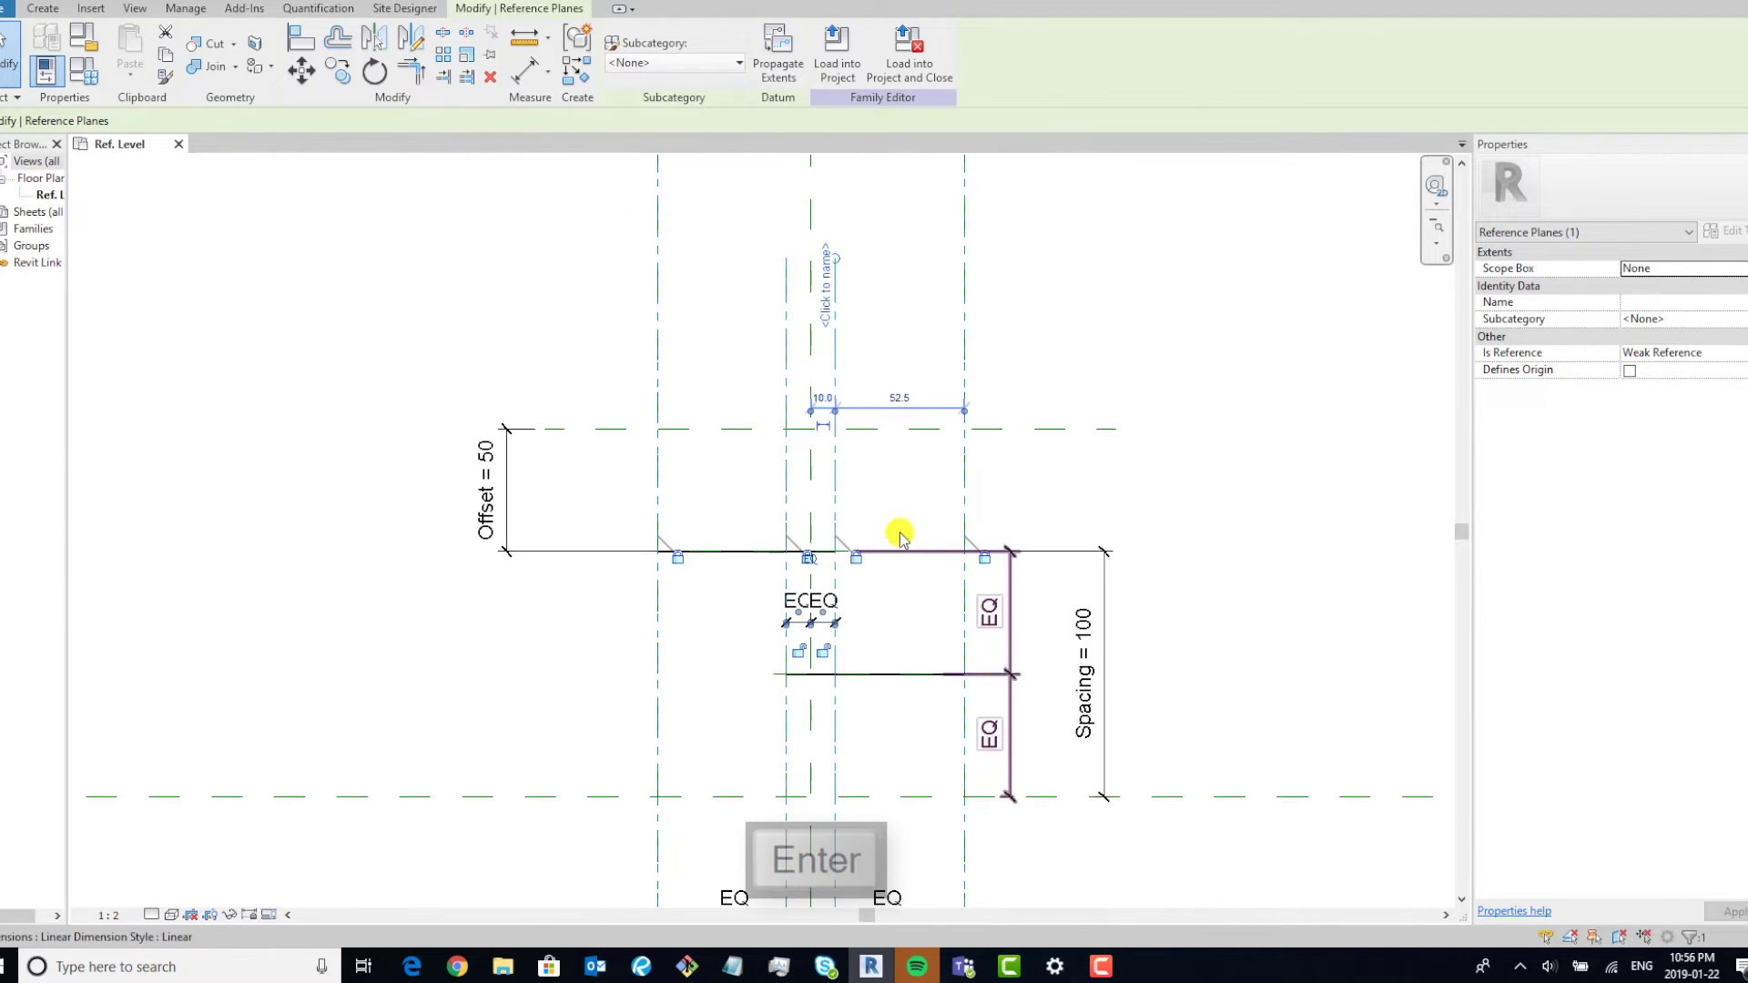
{"action": "left_click", "coordinate": [1019, 461]}
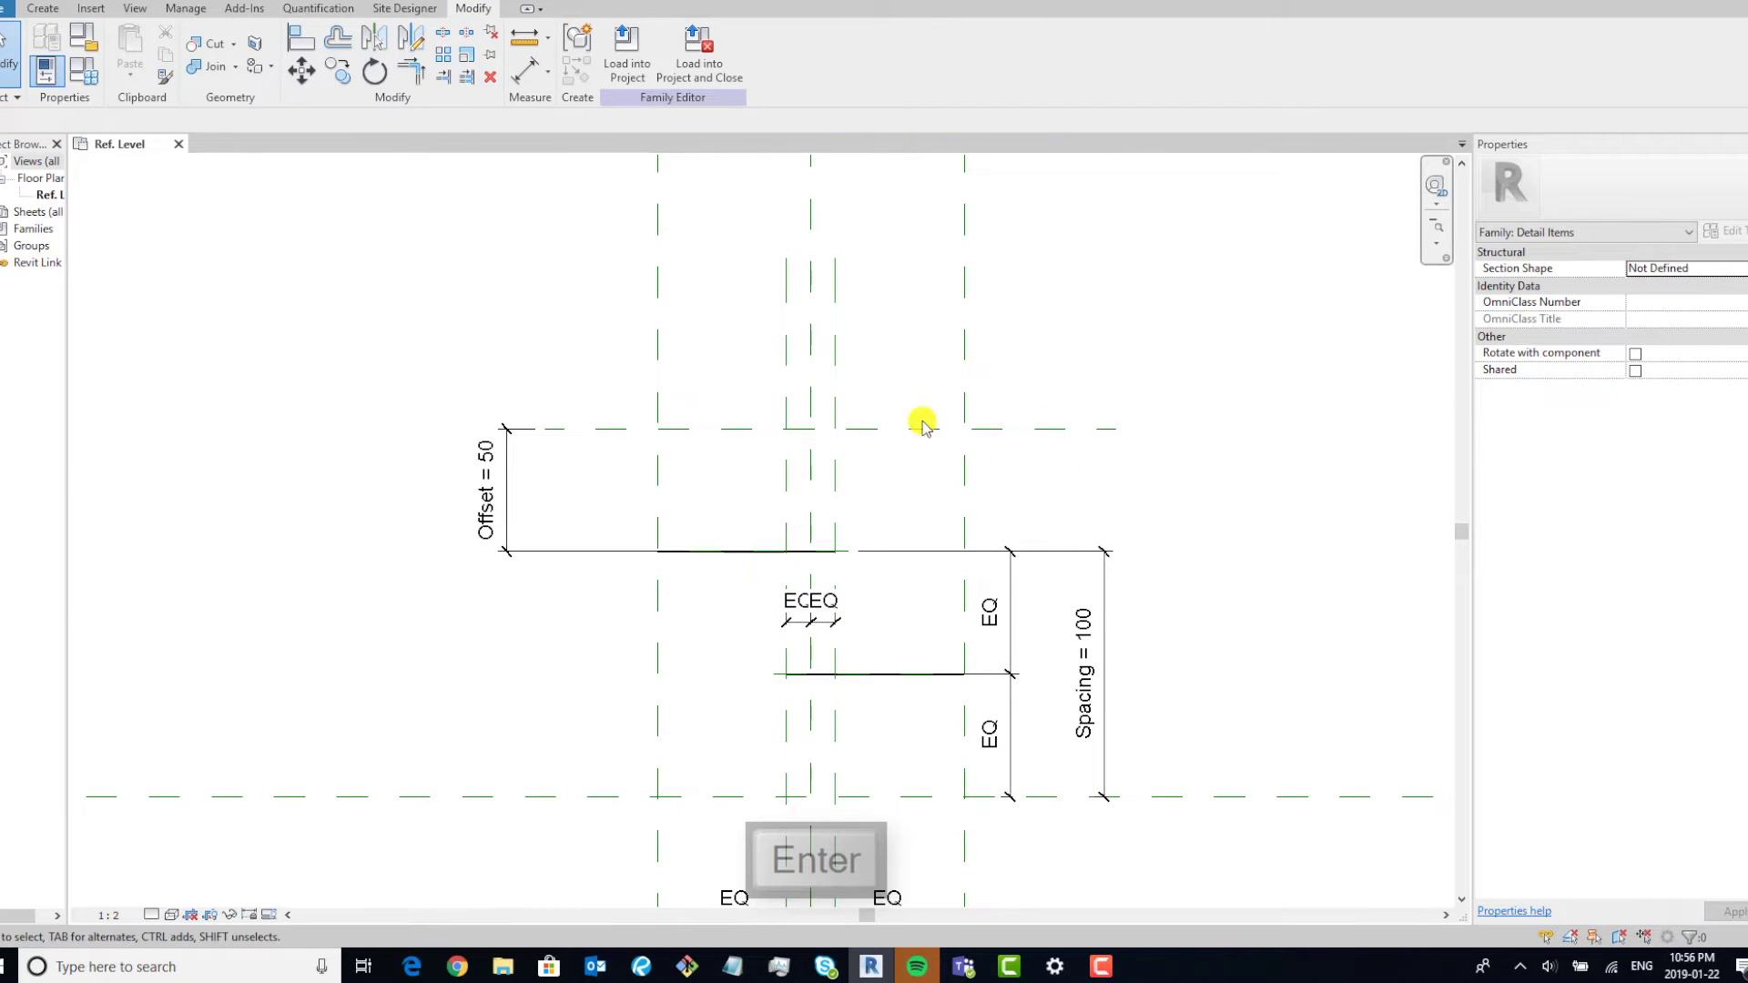
Raise the Width = 125 dimension to just beneath the EQ width string.
{"action": "middle_click_drag", "start_coordinate": [944, 574], "coordinate": [752, 394]}
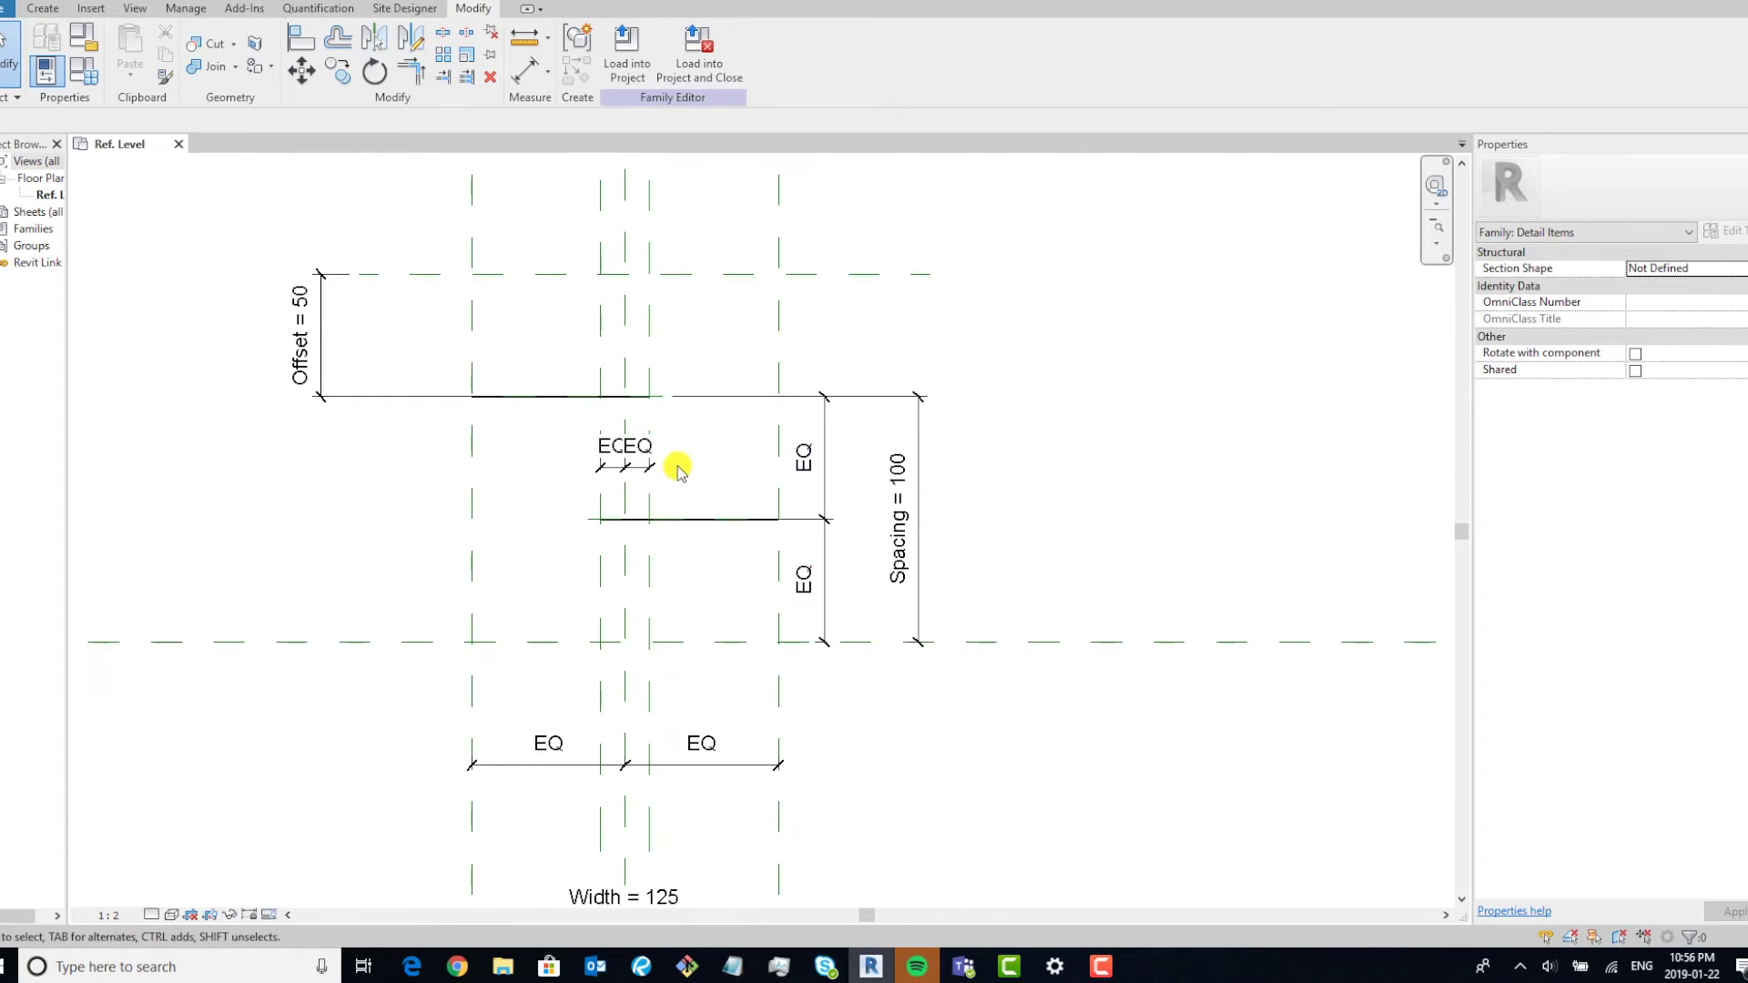
{"action": "middle_click_drag", "start_coordinate": [678, 471], "coordinate": [789, 479]}
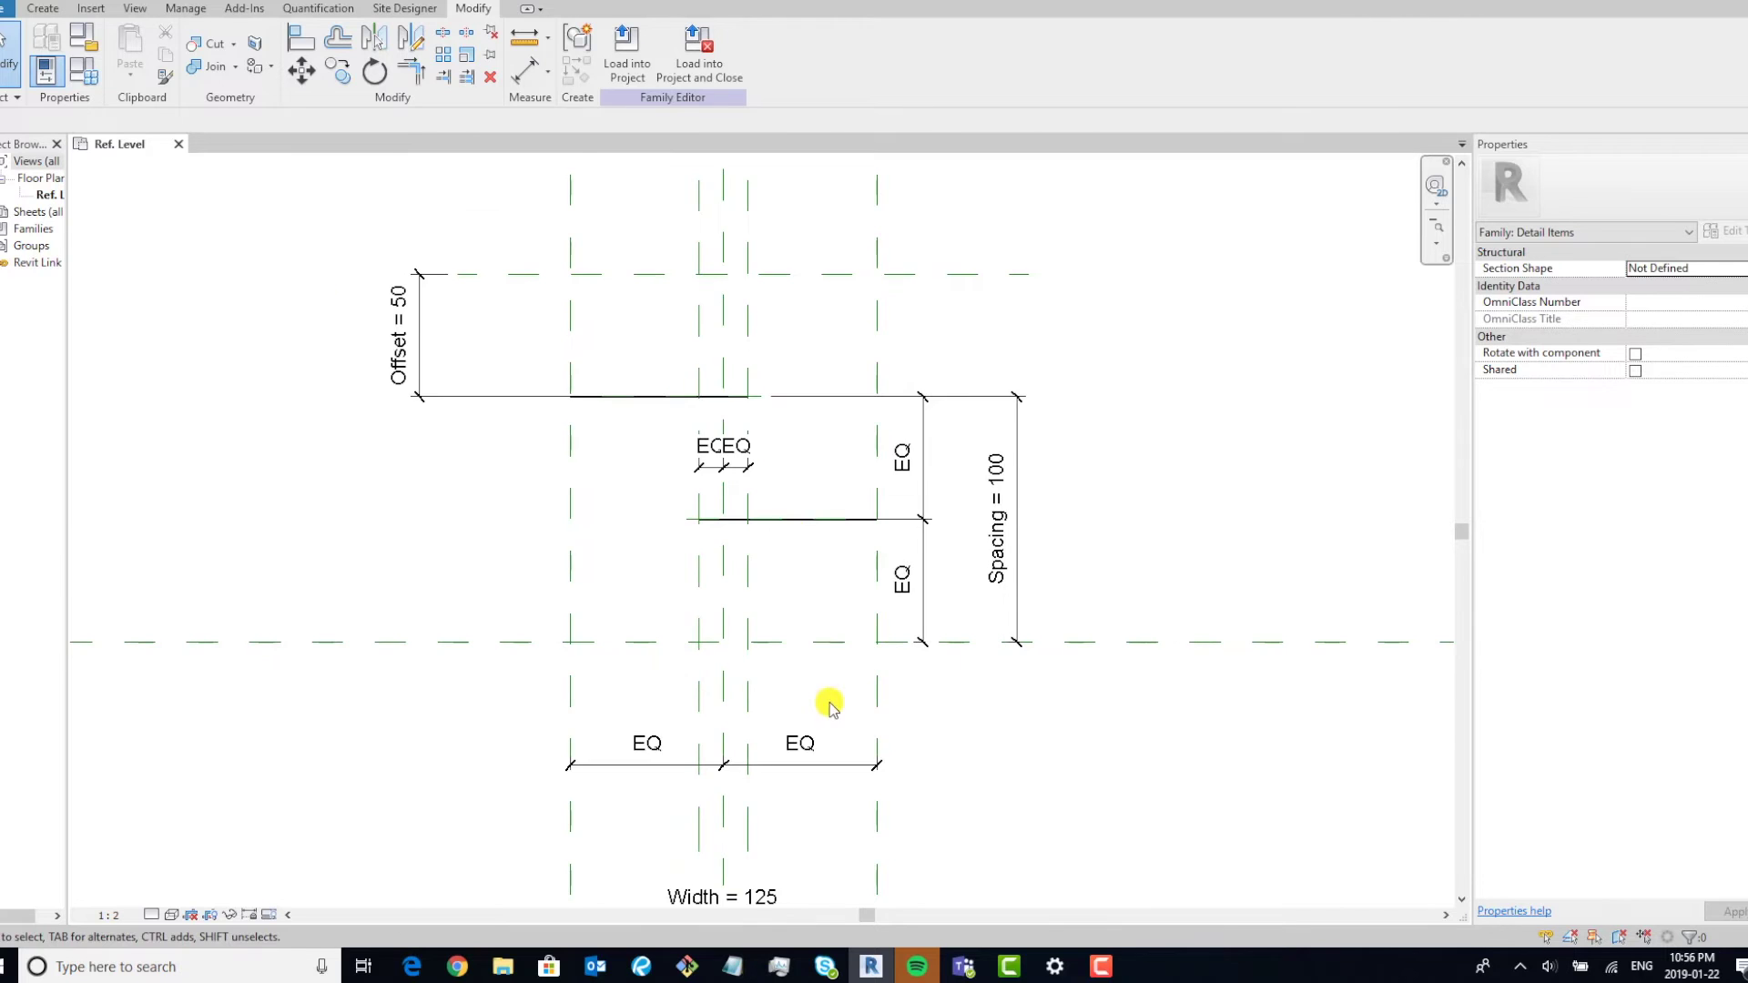
{"action": "middle_click_drag", "start_coordinate": [830, 708], "coordinate": [815, 616]}
{"action": "left_click_drag", "start_coordinate": [828, 830], "coordinate": [901, 722]}
{"action": "left_click", "coordinate": [1162, 644]}
{"action": "mouse_move", "coordinate": [901, 707]}
{"action": "middle_mouse_down"}
{"action": "mouse_move", "coordinate": [924, 839]}
{"action": "mouse_move", "coordinate": [886, 843]}
{"action": "middle_mouse_up"}
{"action": "scroll", "coordinate": [971, 647], "scroll_direction": "down", "scroll_amount": 4}
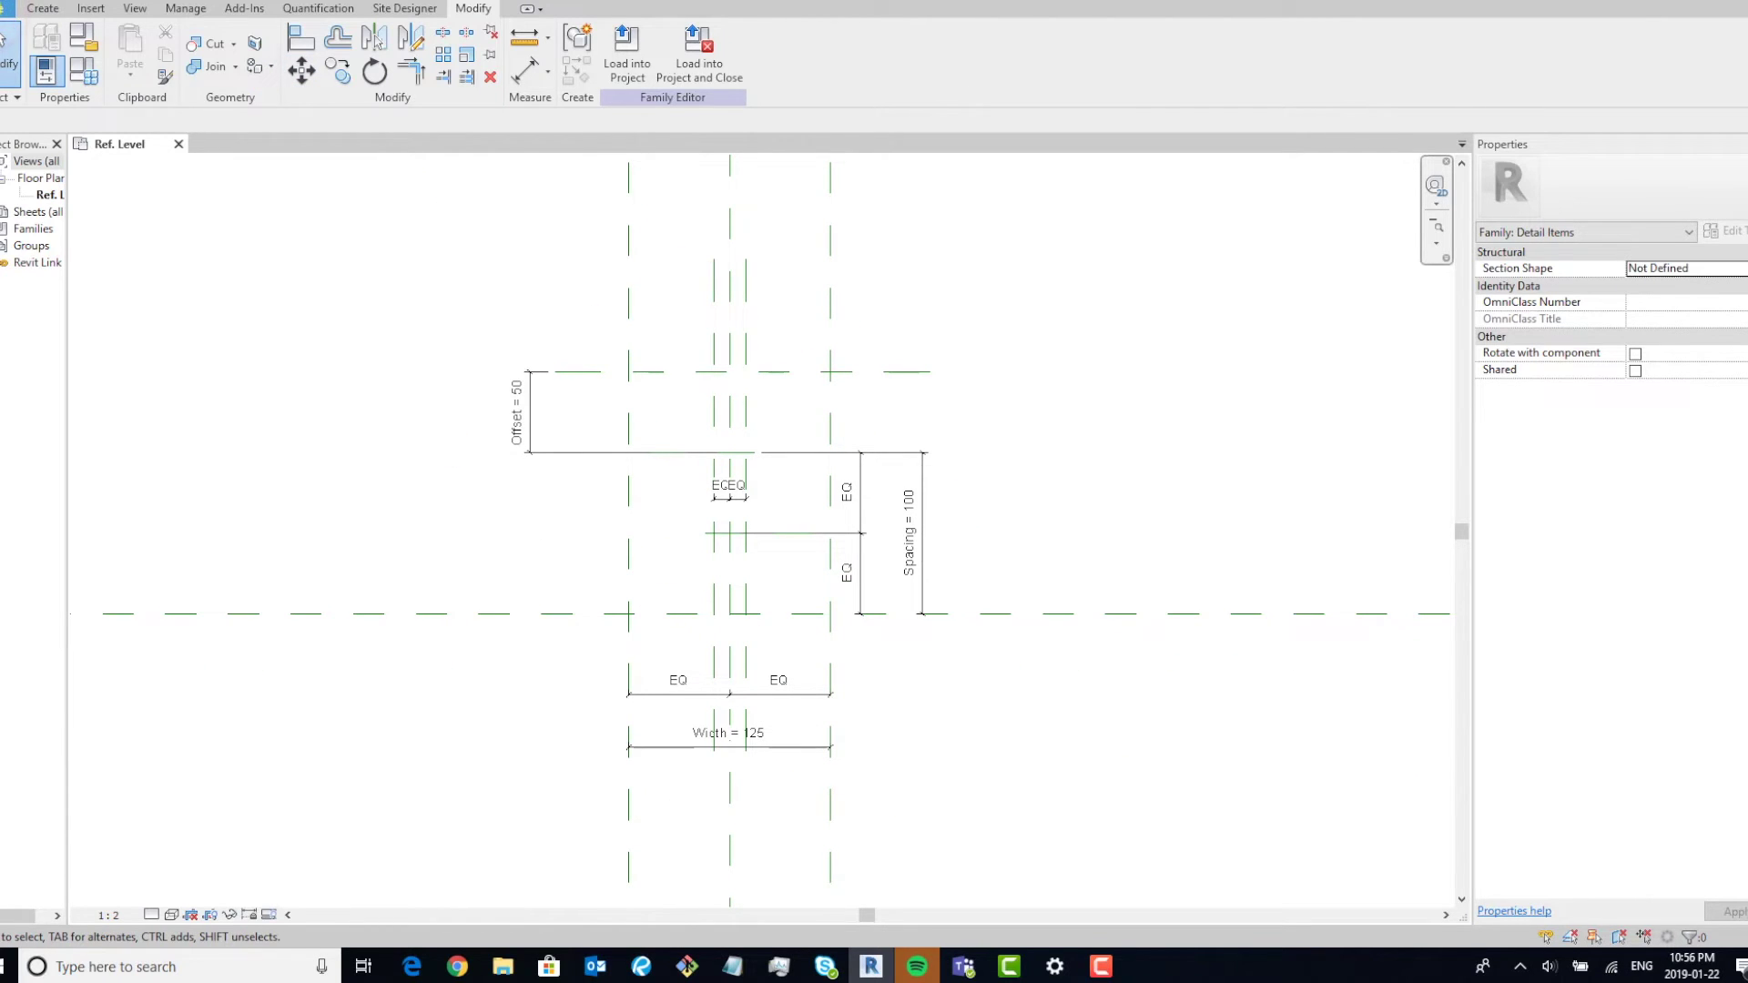
Create a new family from the Metric Detail Item line based.rft template.
{"action": "key", "text": "alt+f"}
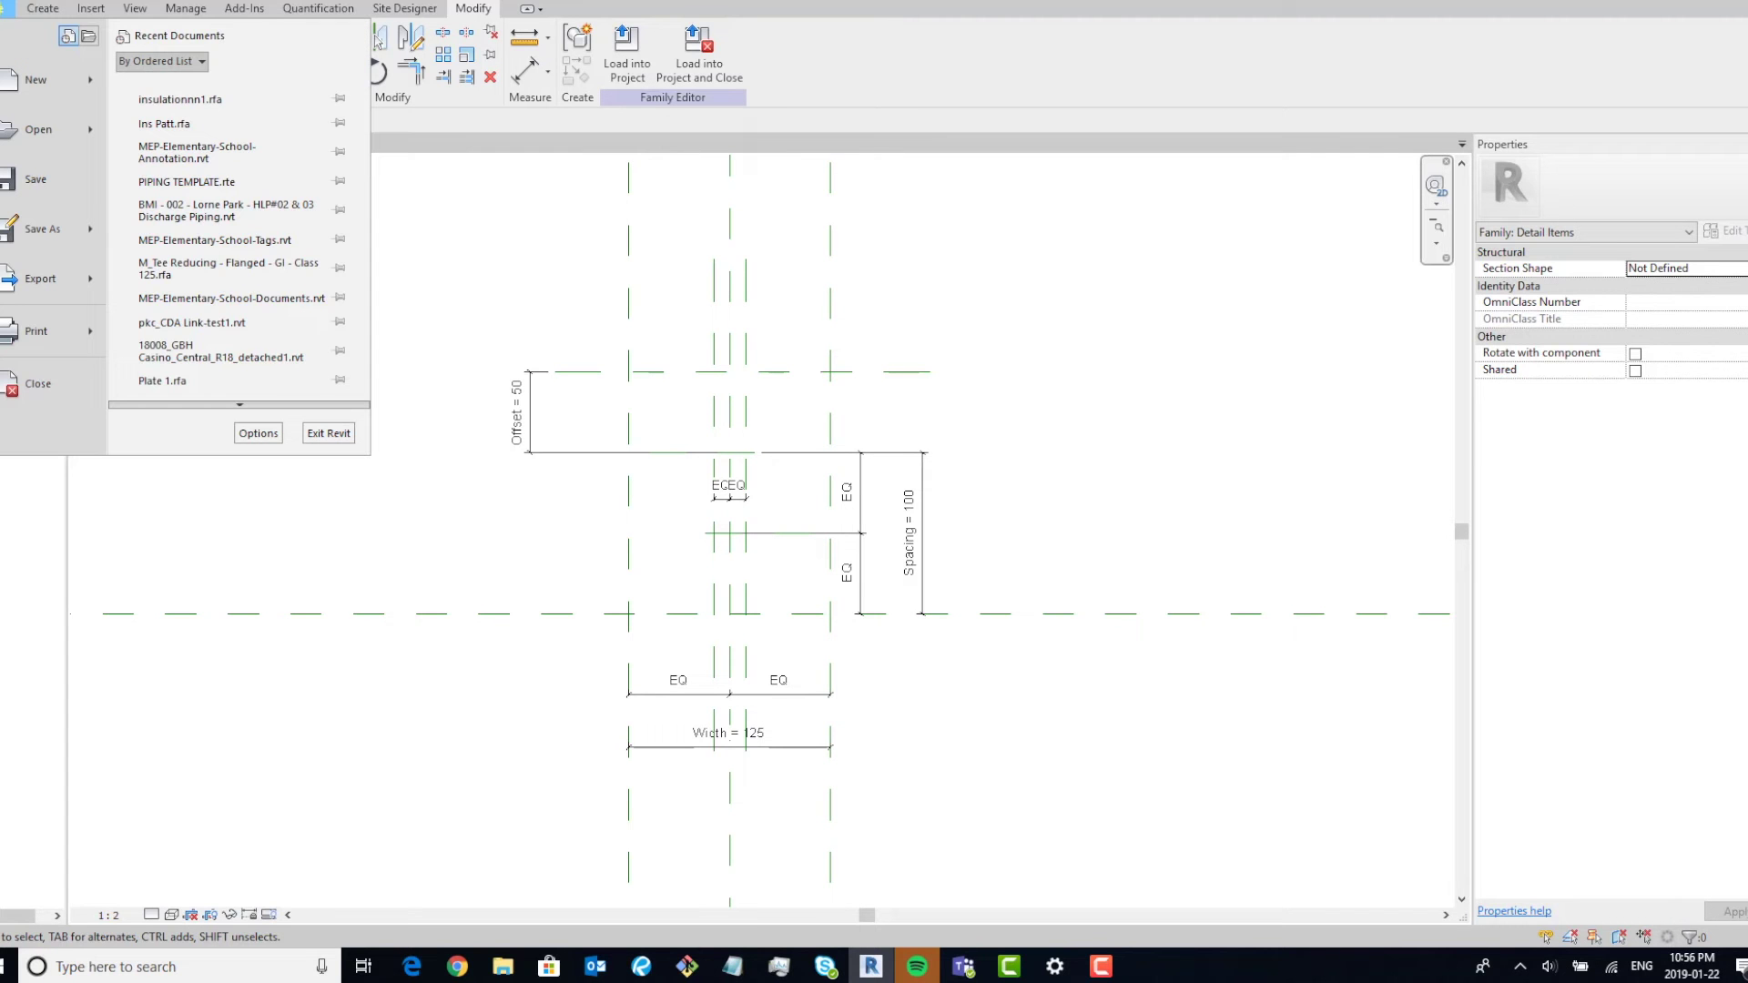
{"action": "left_click", "coordinate": [97, 82]}
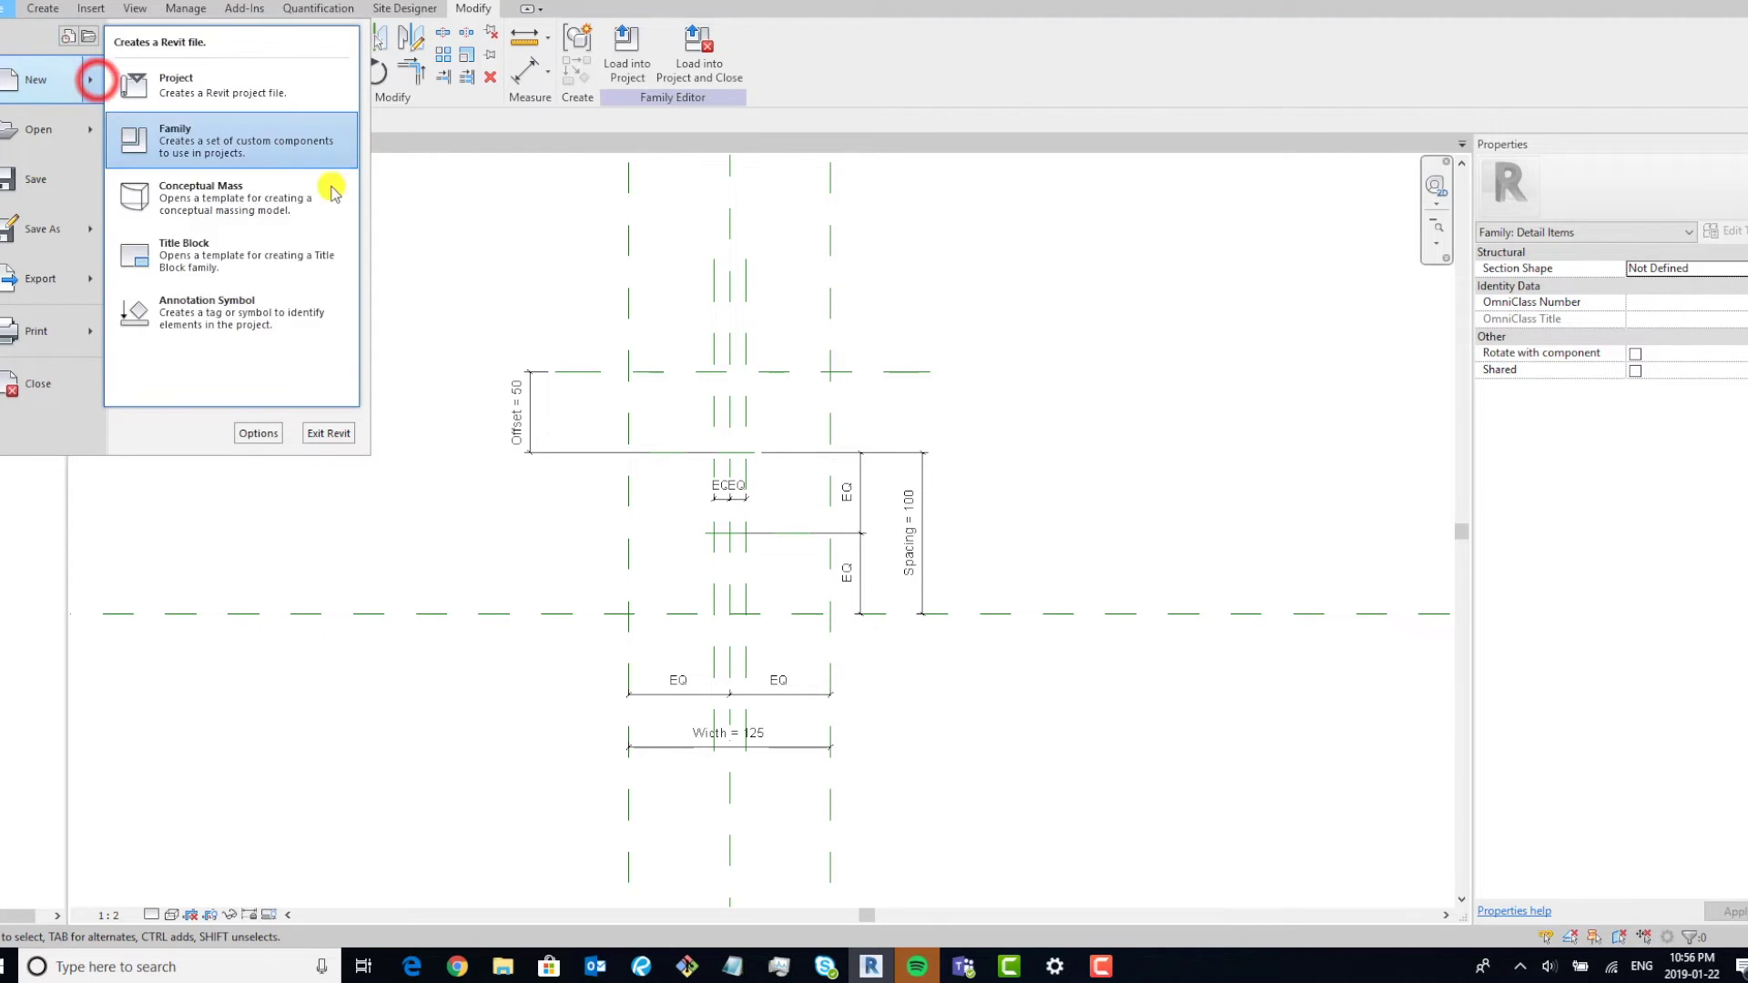
{"action": "left_click", "coordinate": [297, 142]}
{"action": "scroll", "coordinate": [603, 376], "scroll_direction": "down", "scroll_amount": 2}
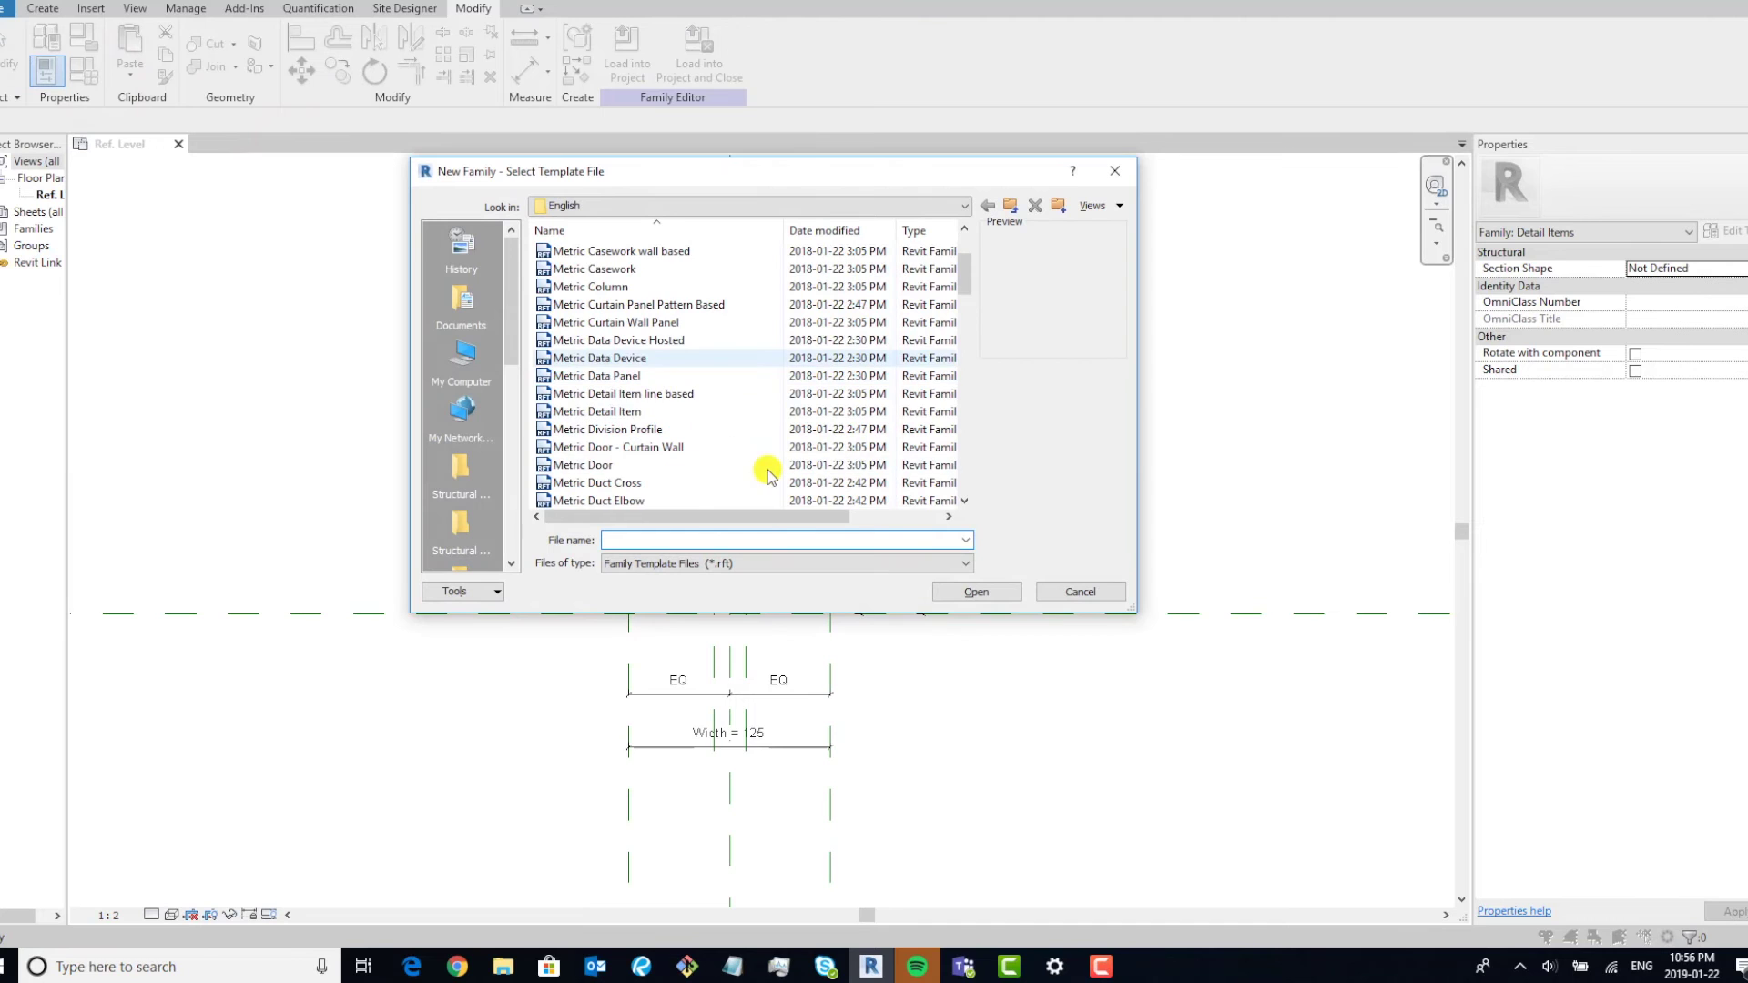
{"action": "left_click", "coordinate": [699, 394]}
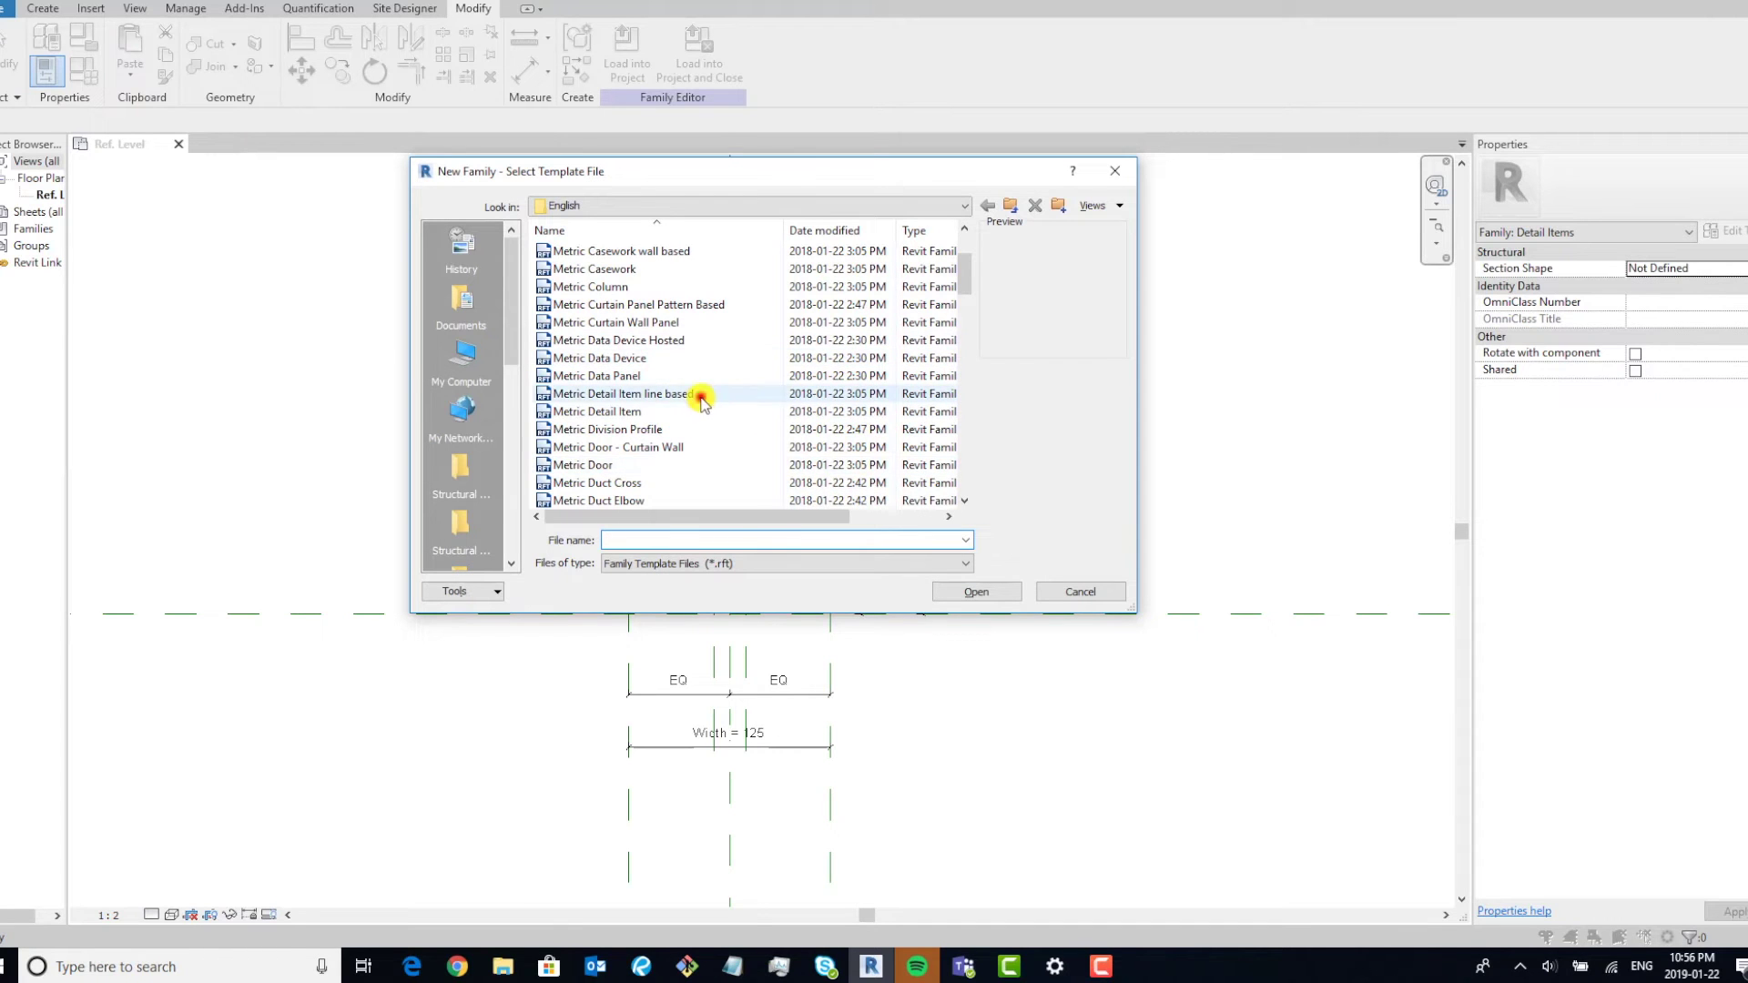
{"action": "left_click", "coordinate": [1012, 593]}
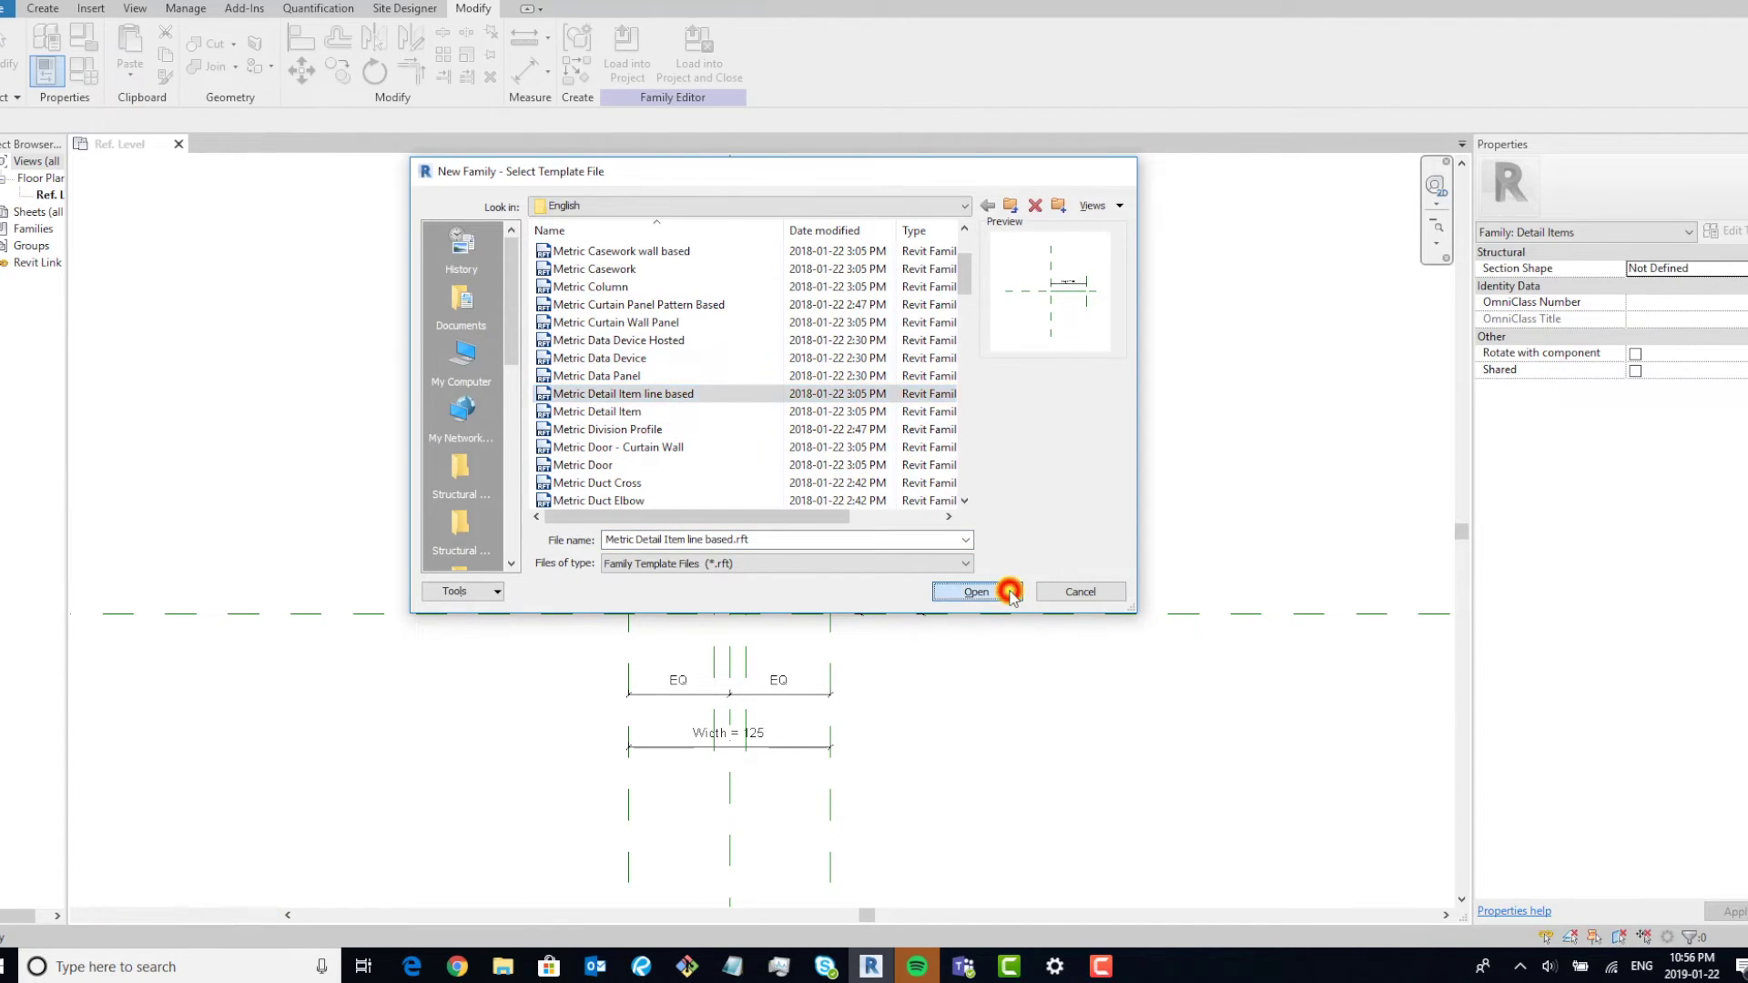
{"action": "scroll", "coordinate": [868, 551], "scroll_direction": "up", "scroll_amount": 2}
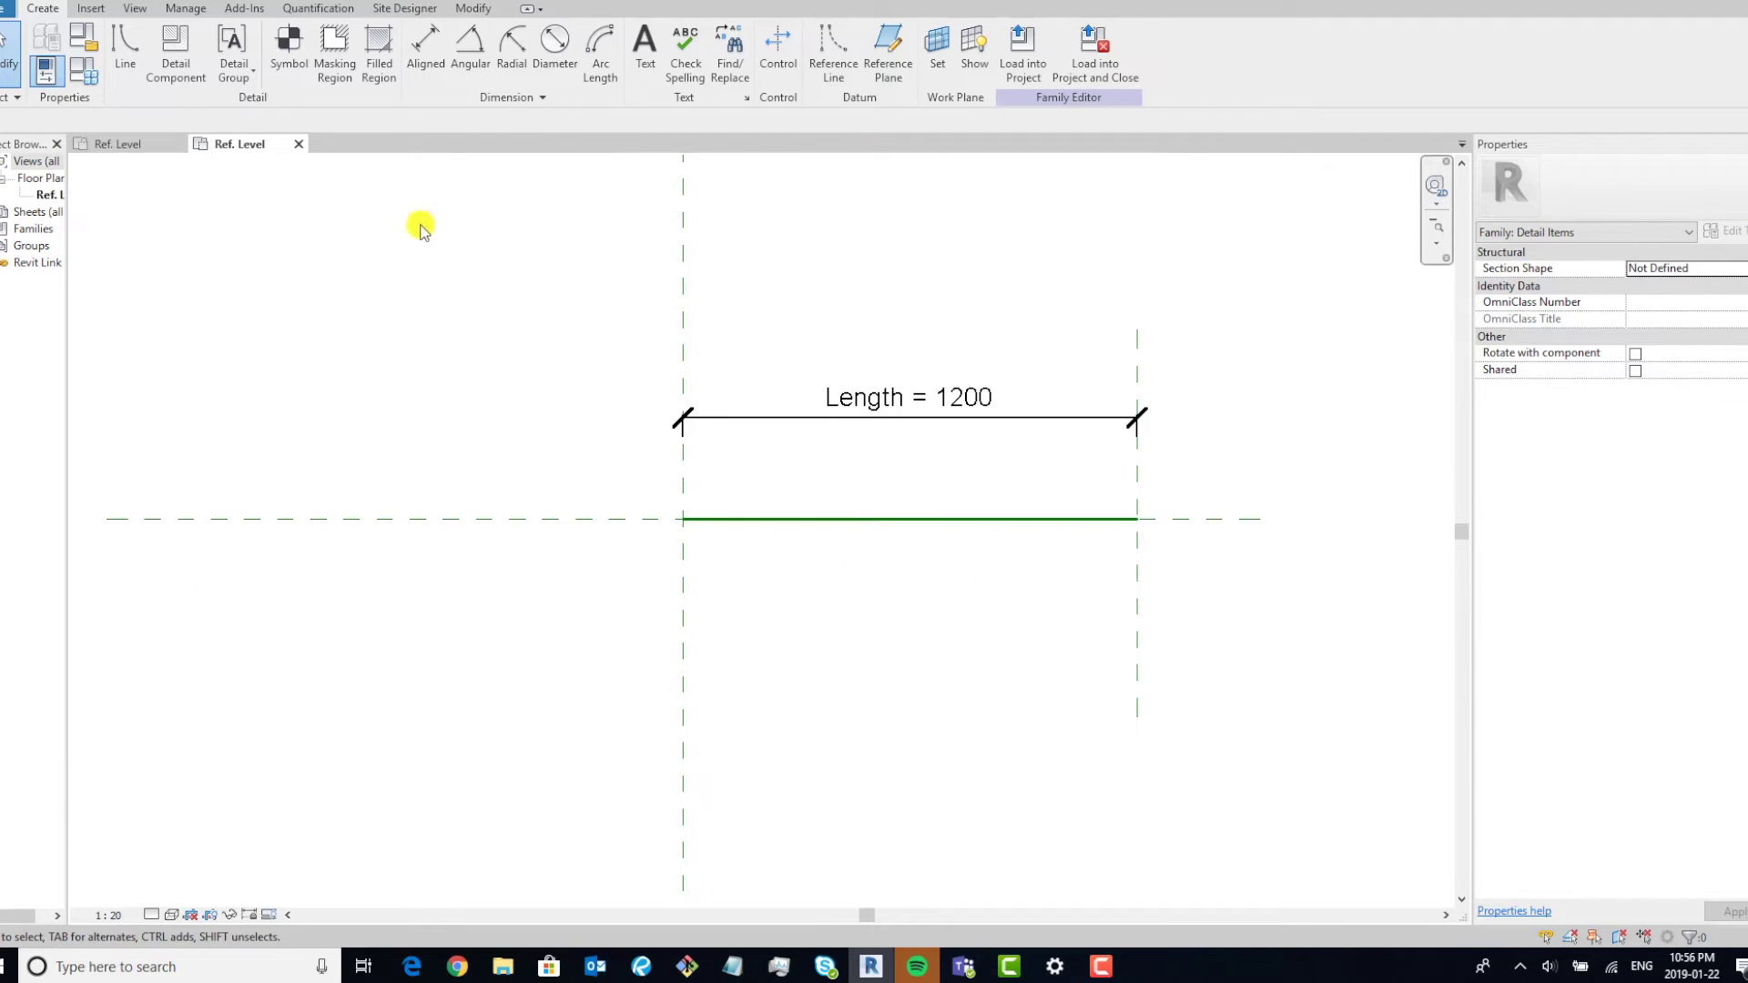
{"action": "left_click", "coordinate": [137, 145]}
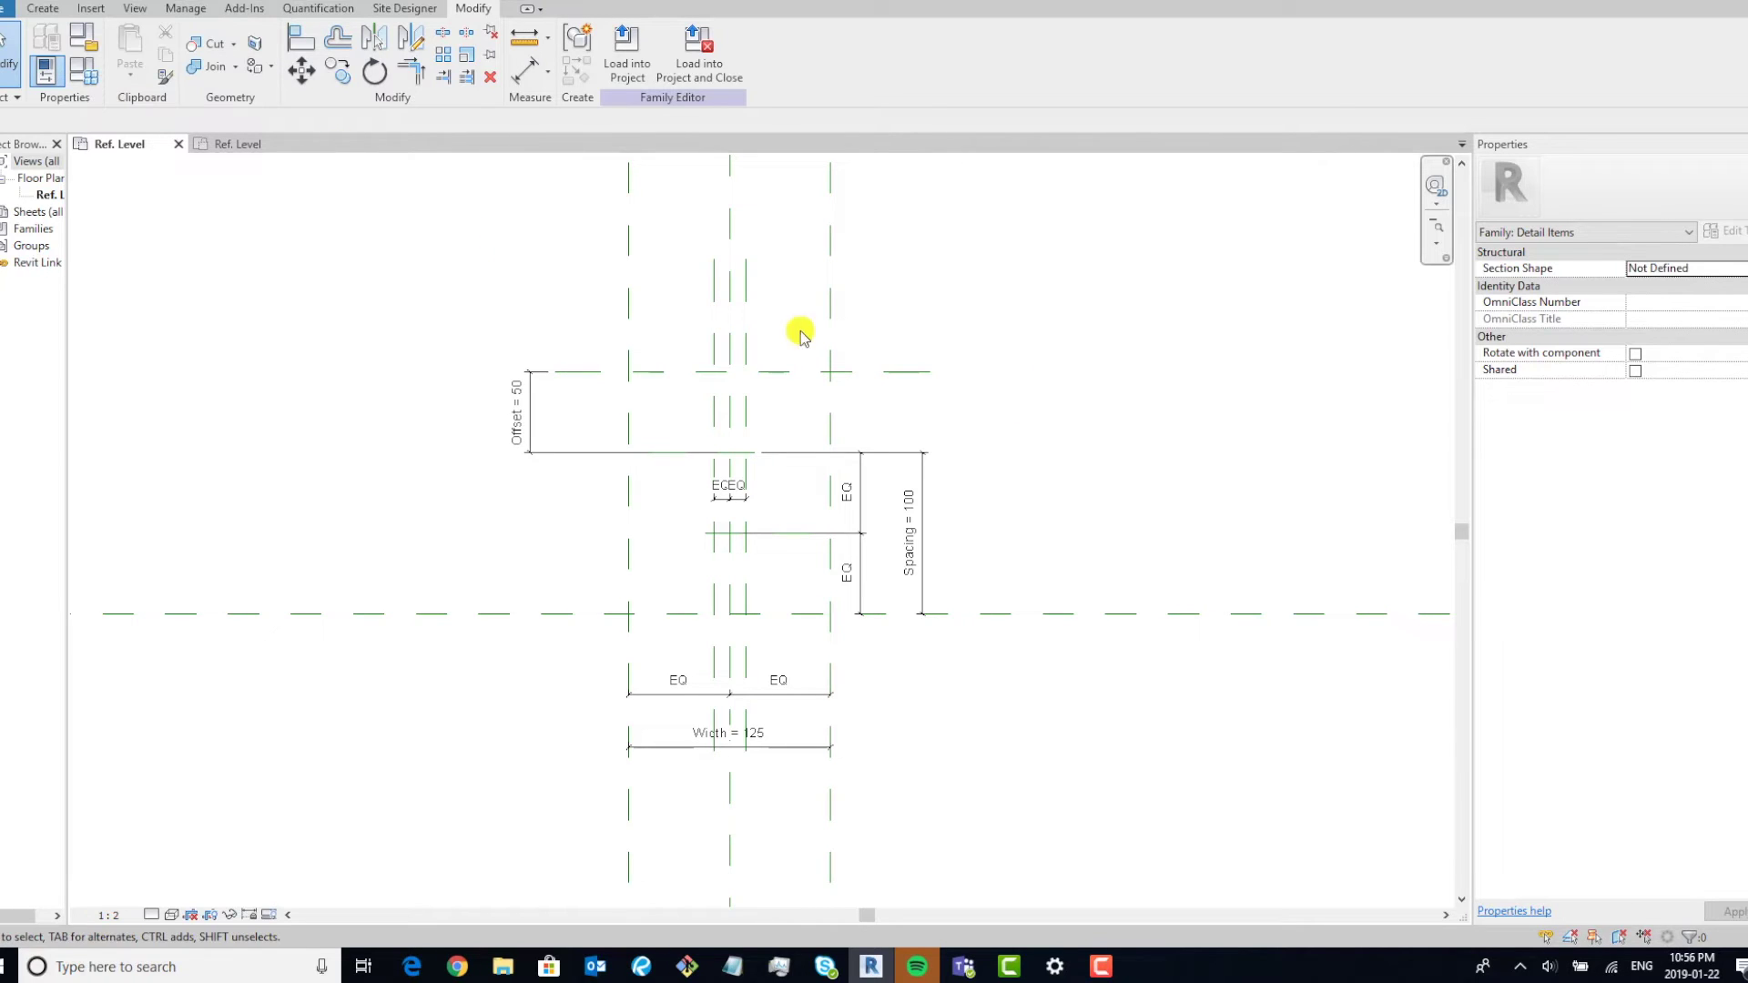
Load the insulation family into the new family and place one instance rotated 180 degrees.
{"action": "left_click", "coordinate": [626, 57]}
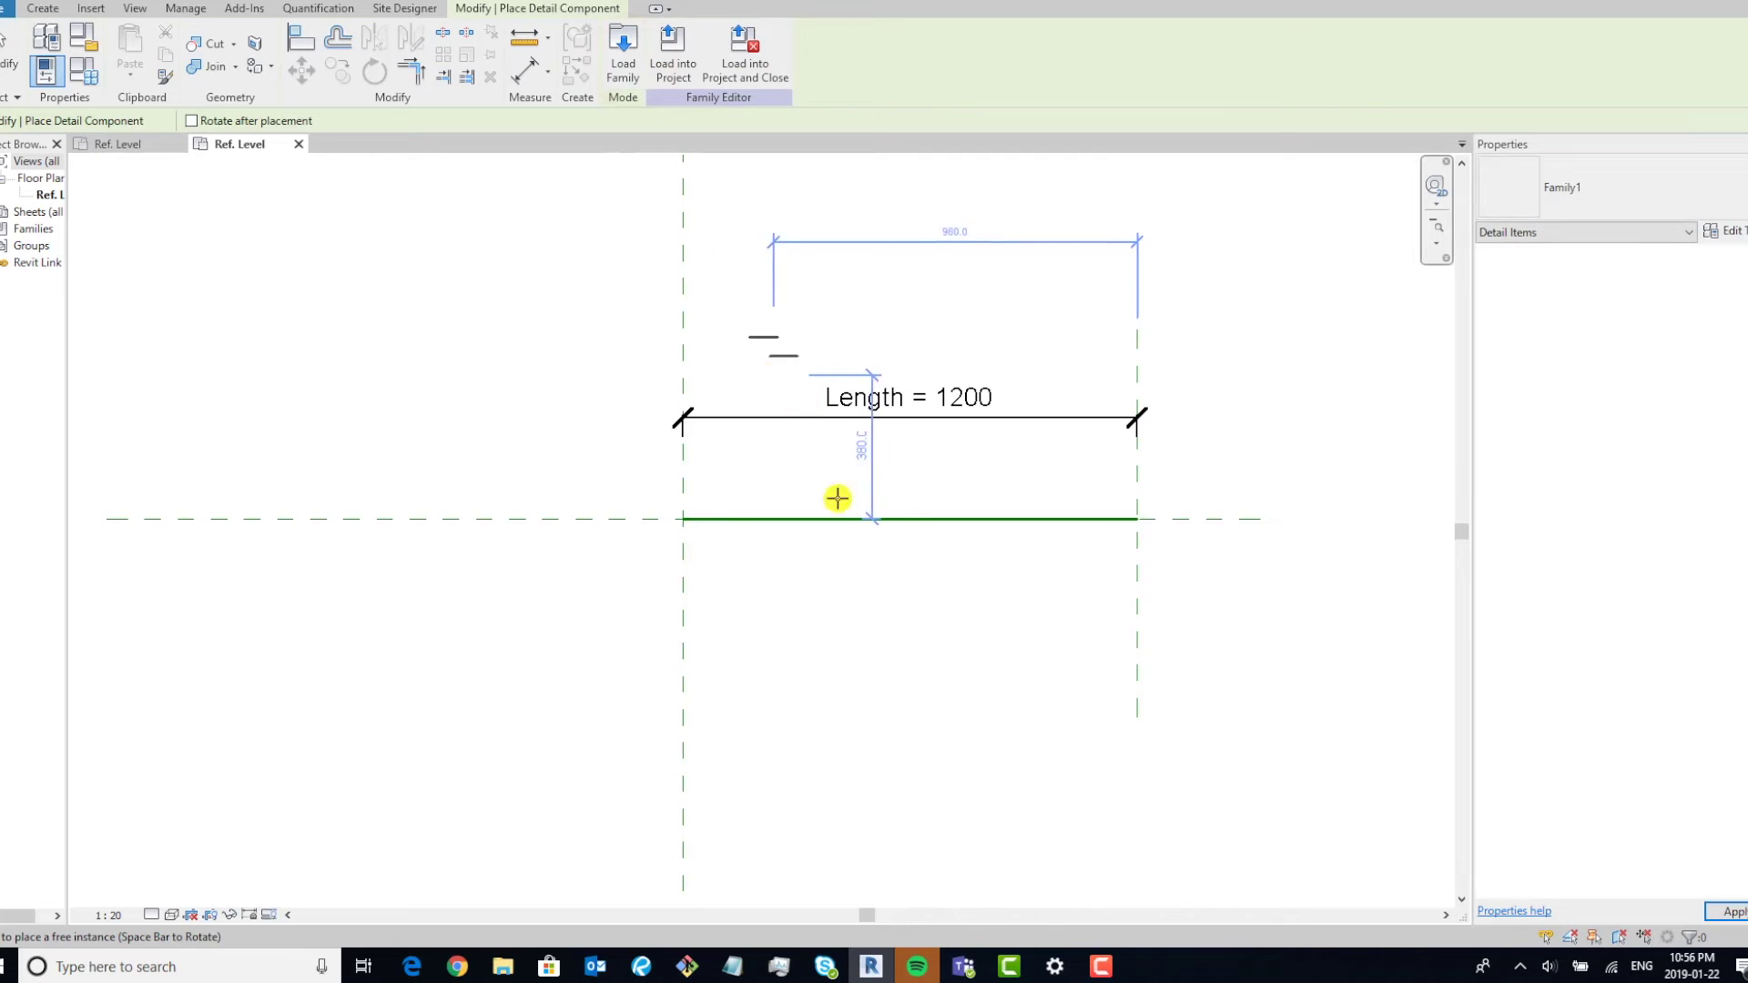
{"action": "key", "text": "space"}
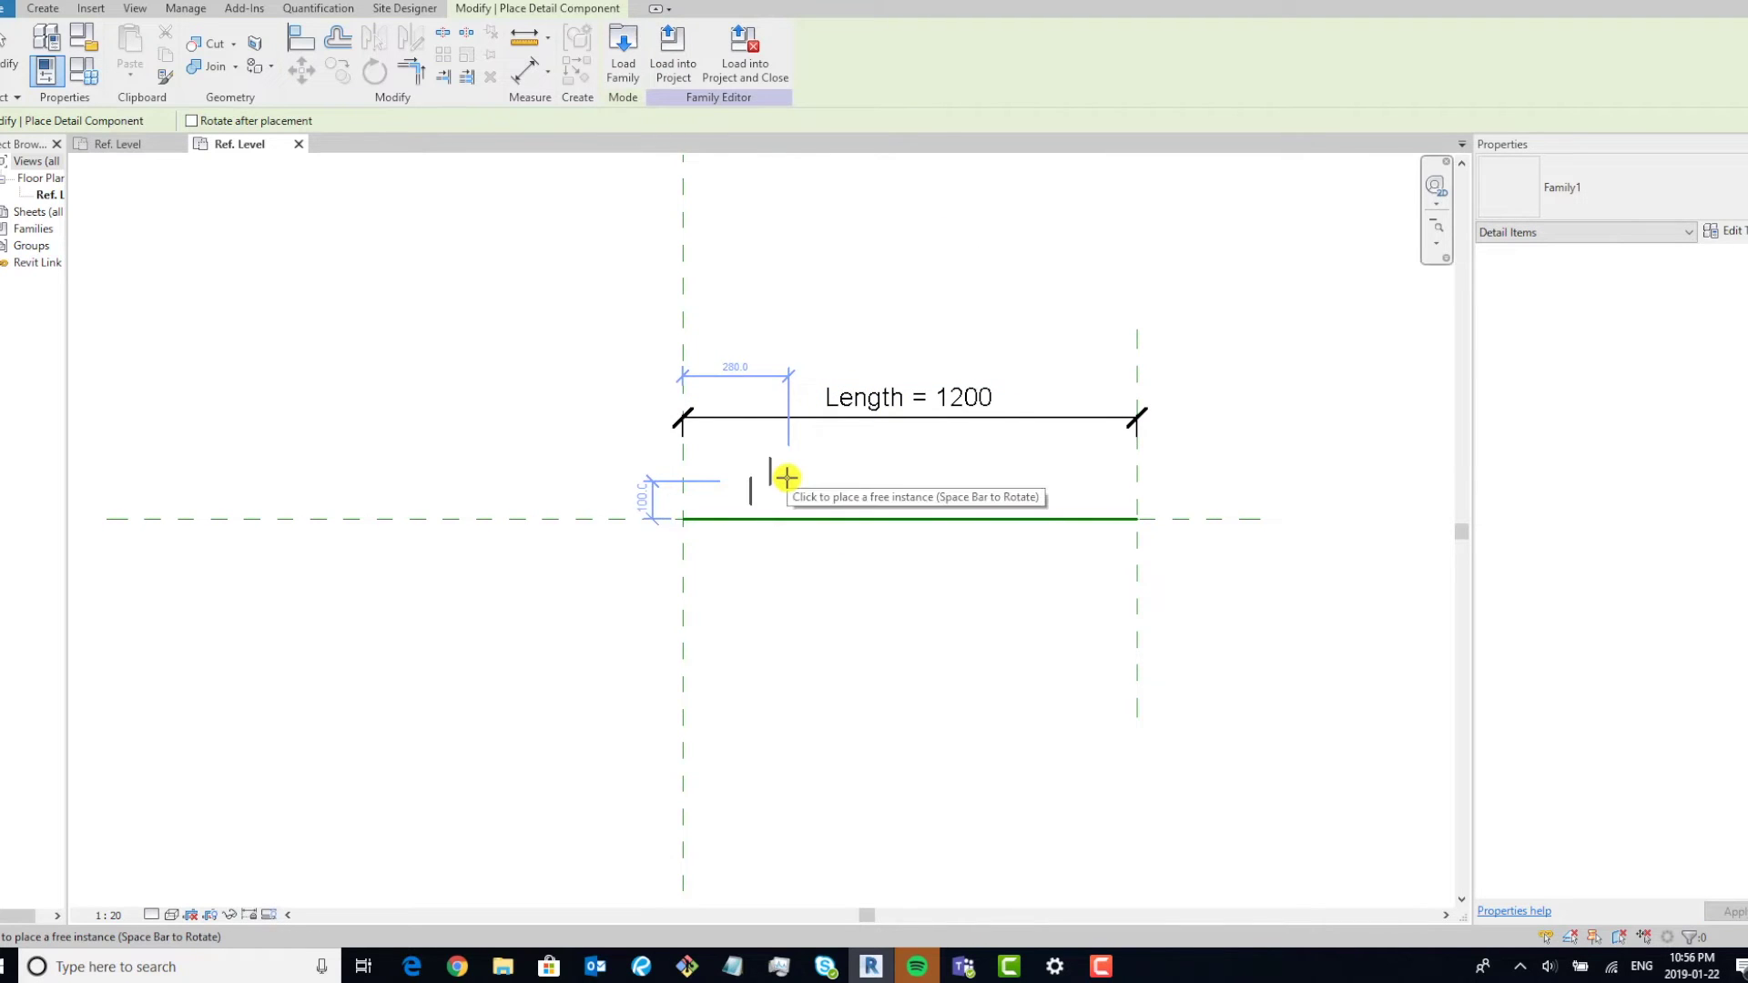
{"action": "scroll", "coordinate": [784, 478], "scroll_direction": "up", "scroll_amount": 2}
{"action": "scroll", "coordinate": [782, 486], "scroll_direction": "up", "scroll_amount": 1}
{"action": "key", "text": "space"}
{"action": "key", "text": "space"}
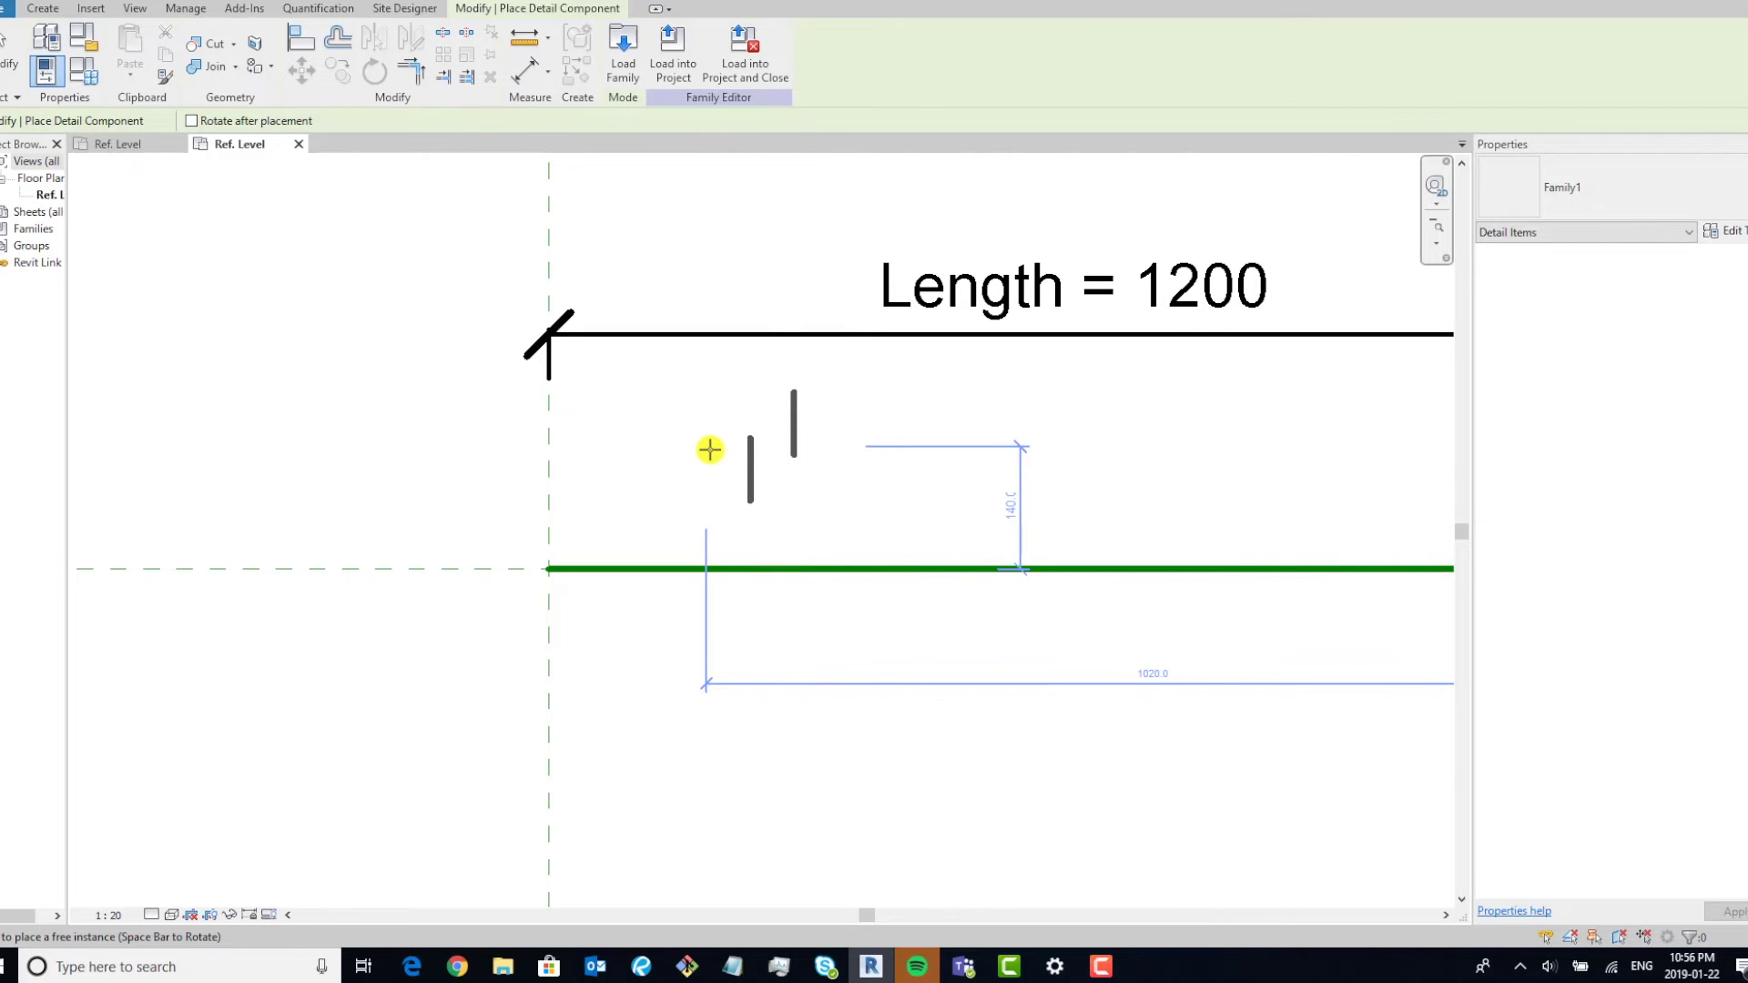
{"action": "left_click", "coordinate": [710, 450]}
{"action": "key", "text": "Escape"}
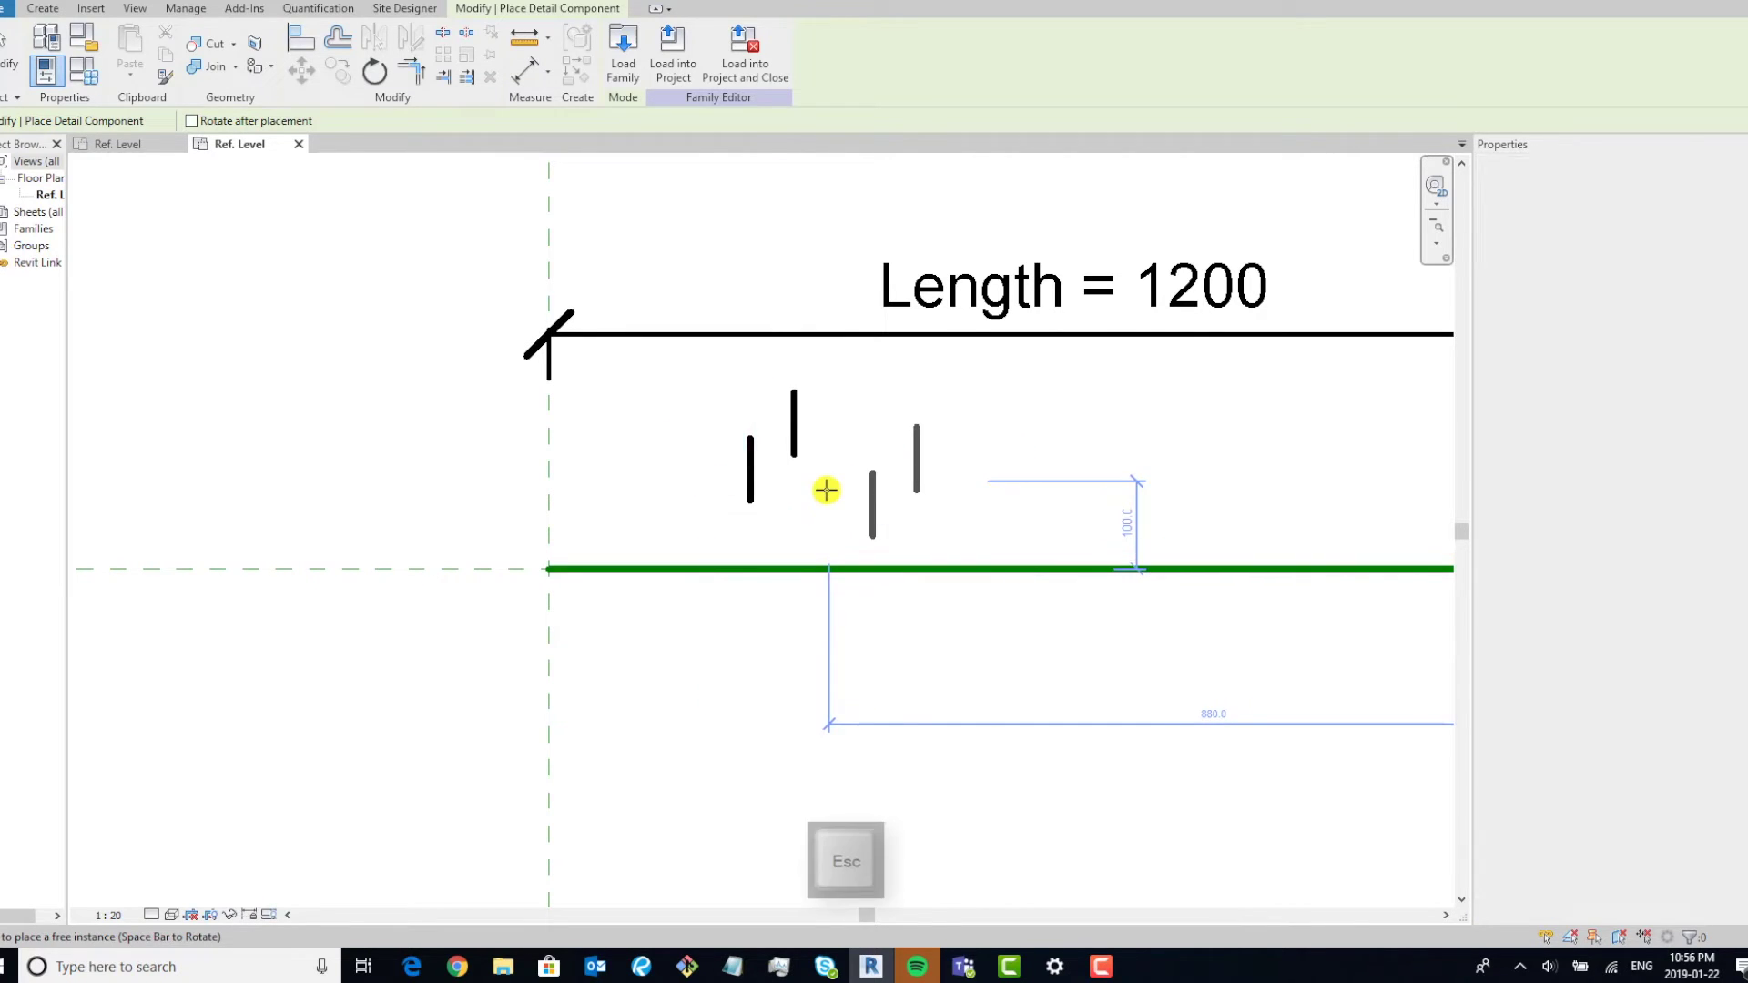
Move the placed insulation component up above the Length = 1200 dimension.
{"action": "left_click", "coordinate": [749, 468]}
{"action": "scroll", "coordinate": [748, 466], "scroll_direction": "up", "scroll_amount": 1}
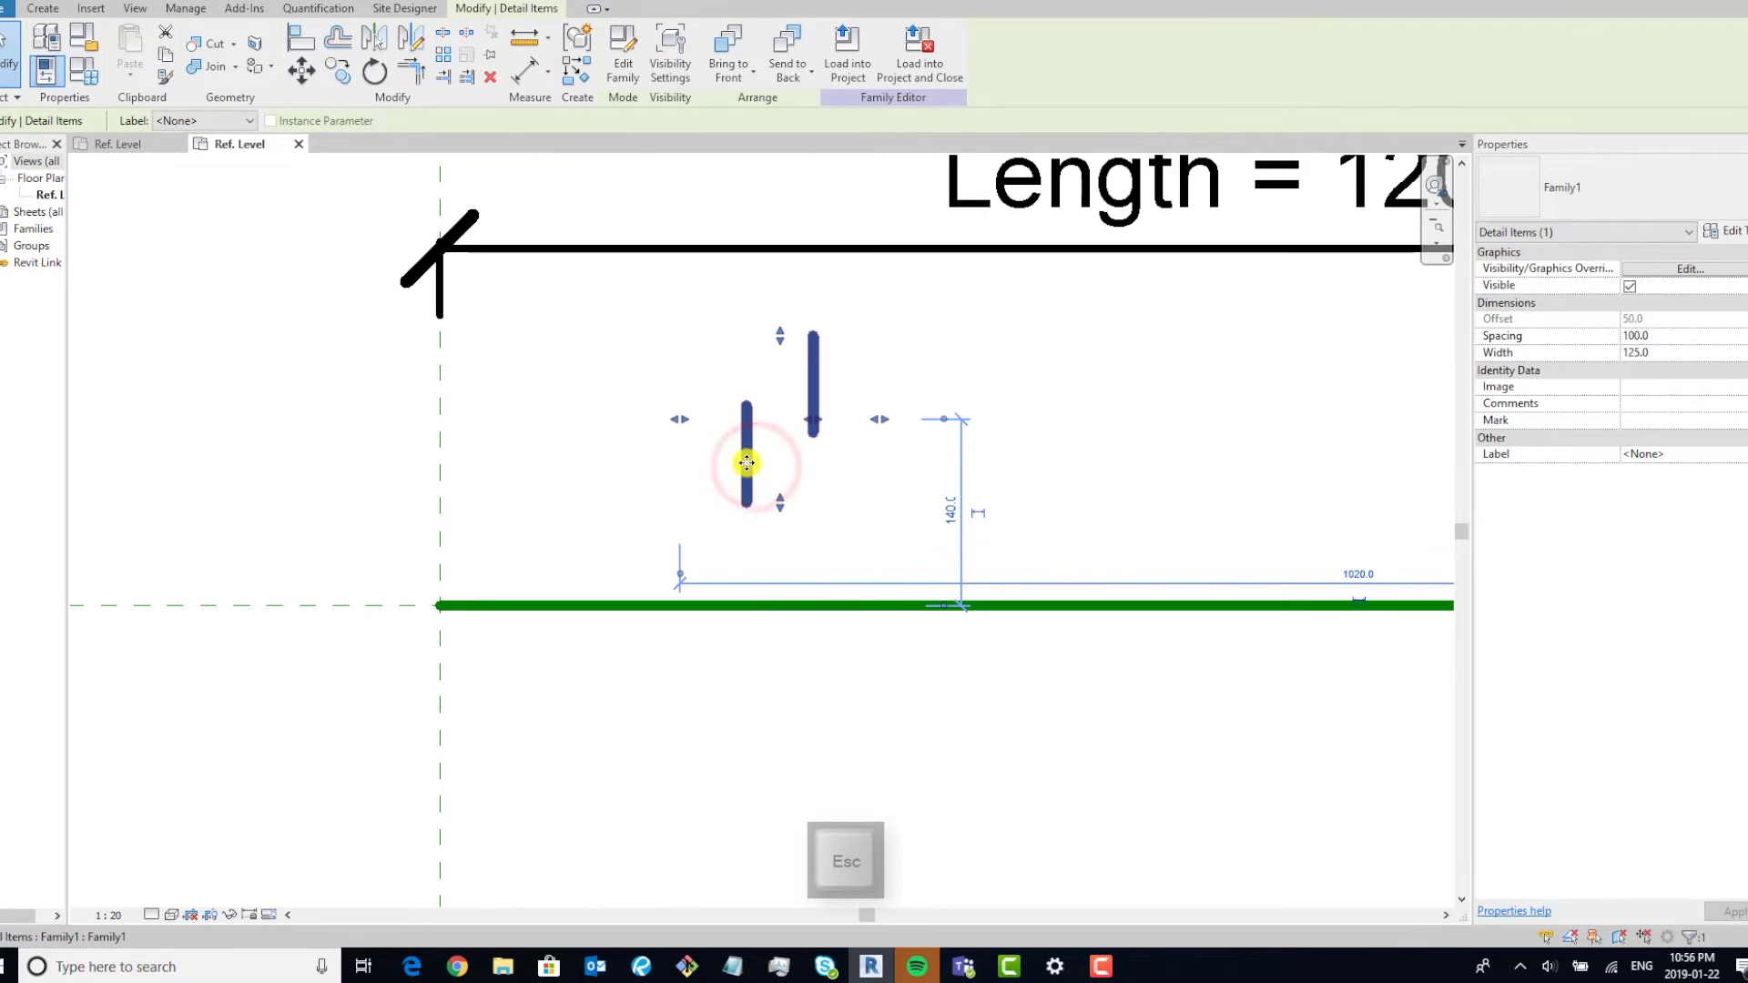
{"action": "scroll", "coordinate": [745, 459], "scroll_direction": "down", "scroll_amount": 4}
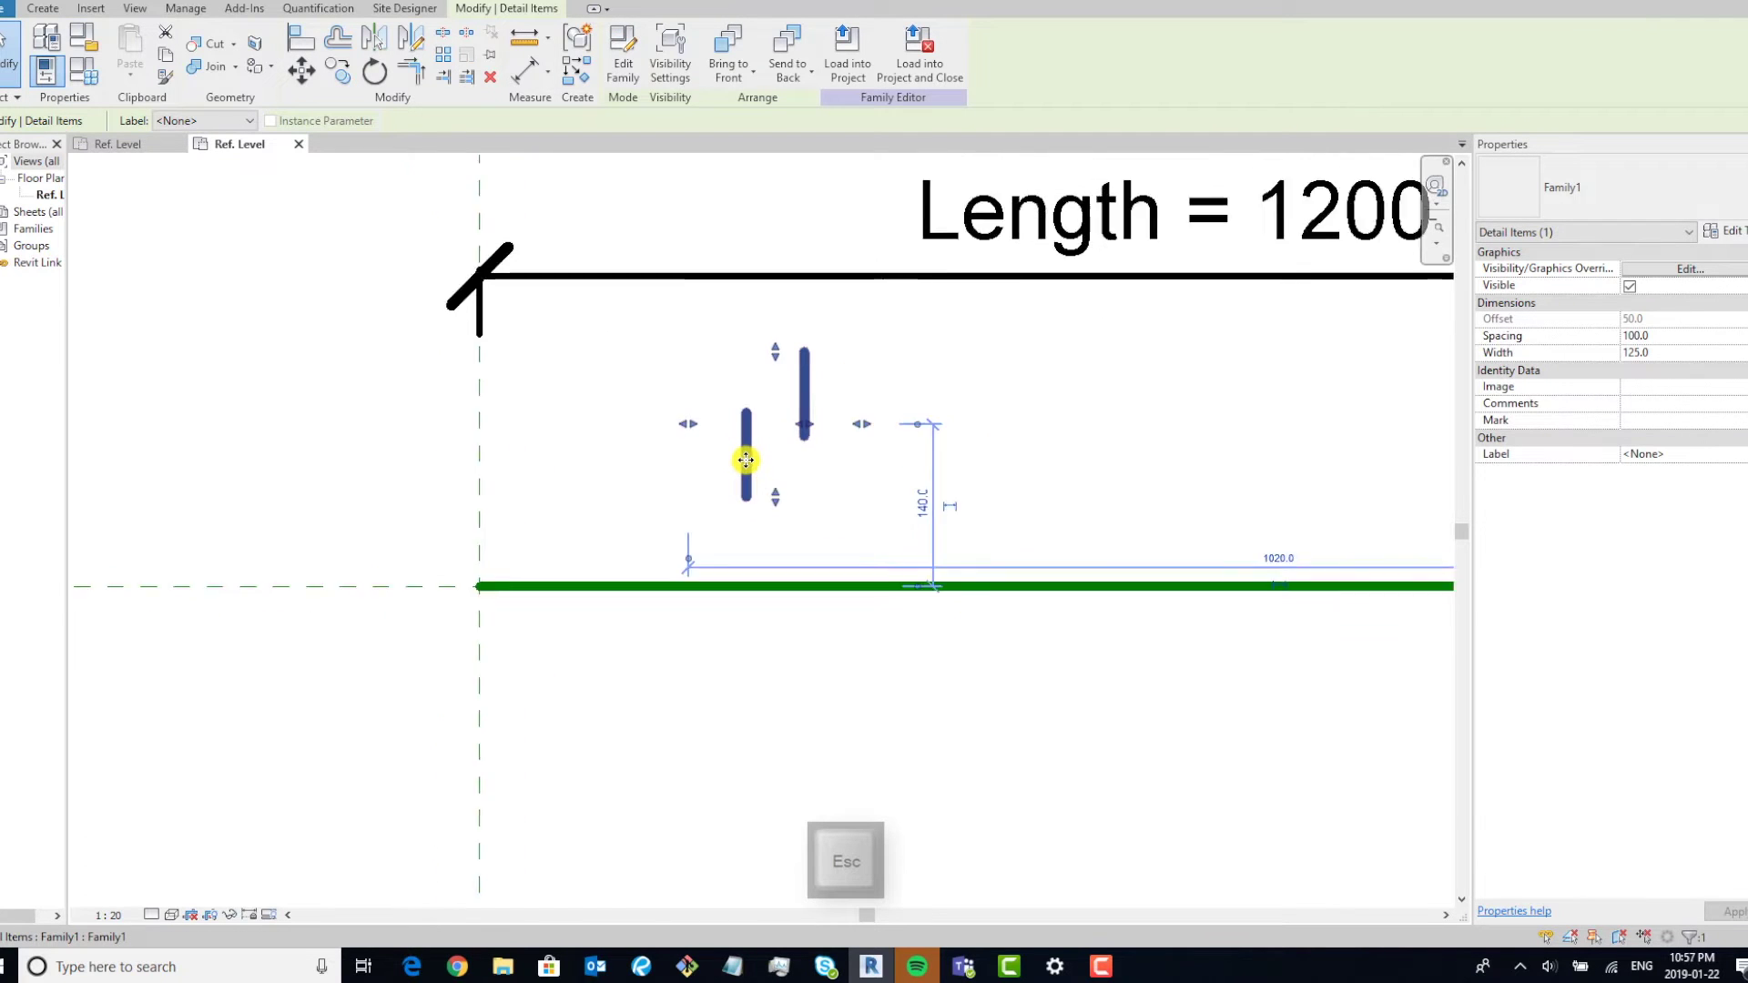
{"action": "left_click_drag", "start_coordinate": [713, 568], "coordinate": [720, 292]}
{"action": "key", "text": "Escape"}
{"action": "scroll", "coordinate": [827, 441], "scroll_direction": "down", "scroll_amount": 1}
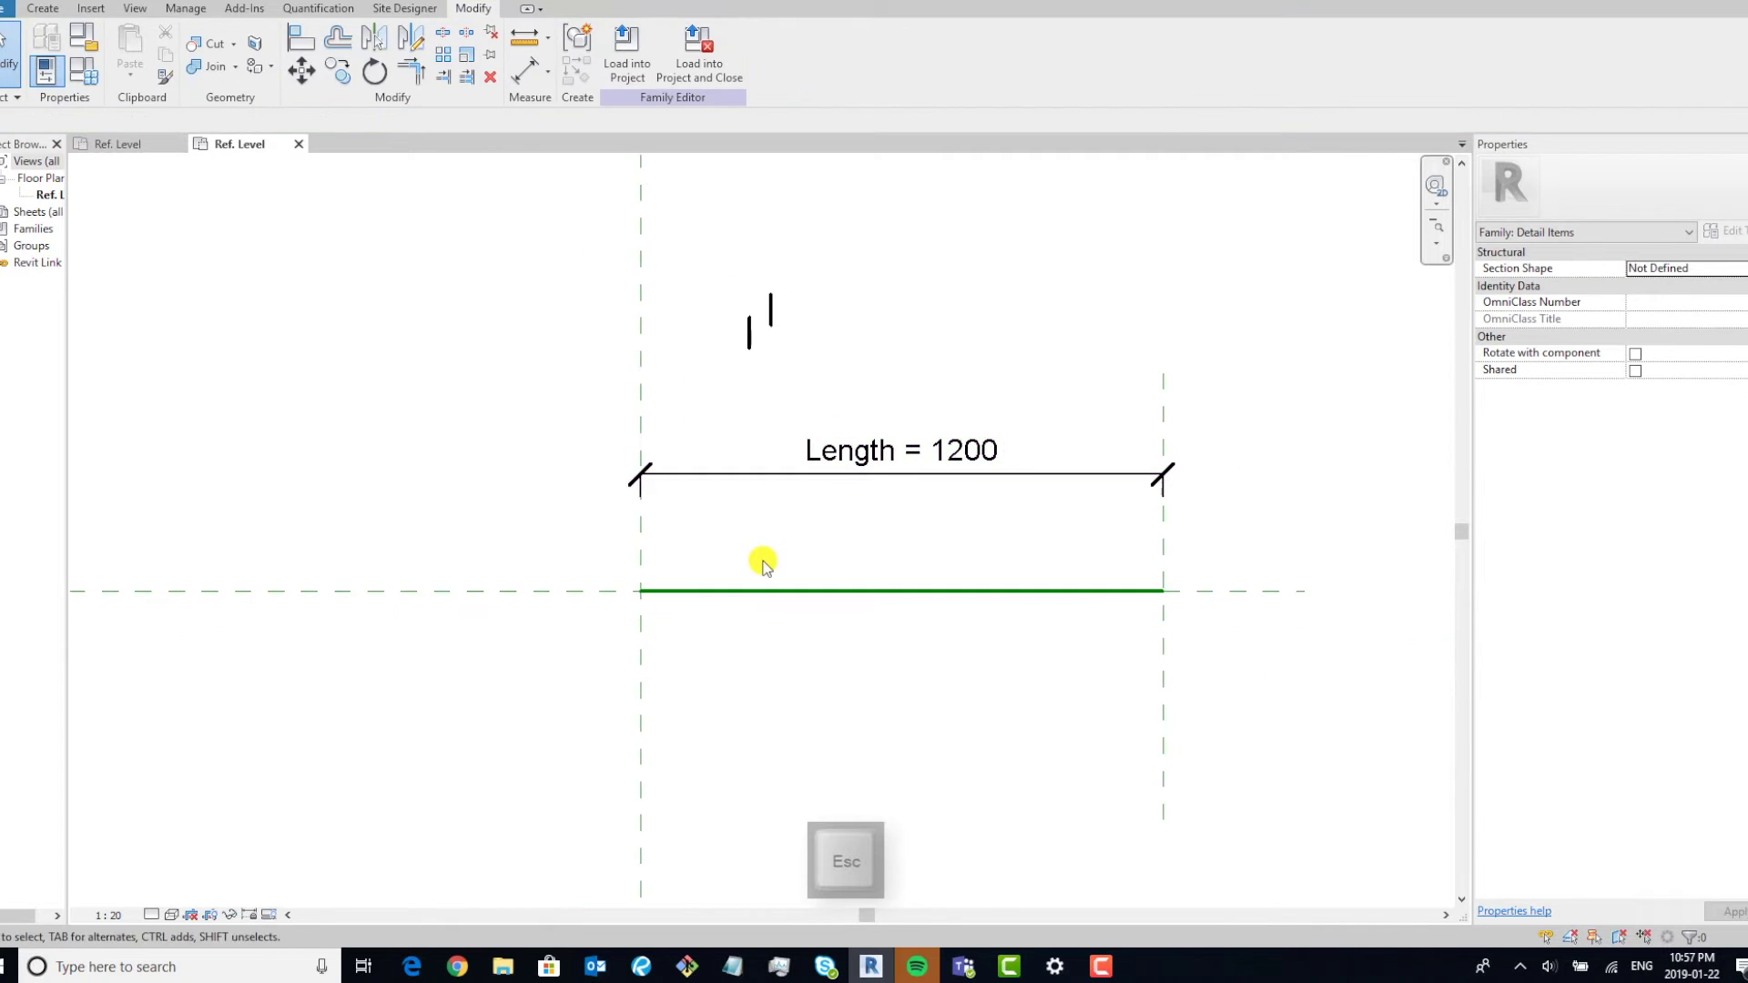
{"action": "middle_click_drag", "start_coordinate": [717, 332], "coordinate": [734, 424]}
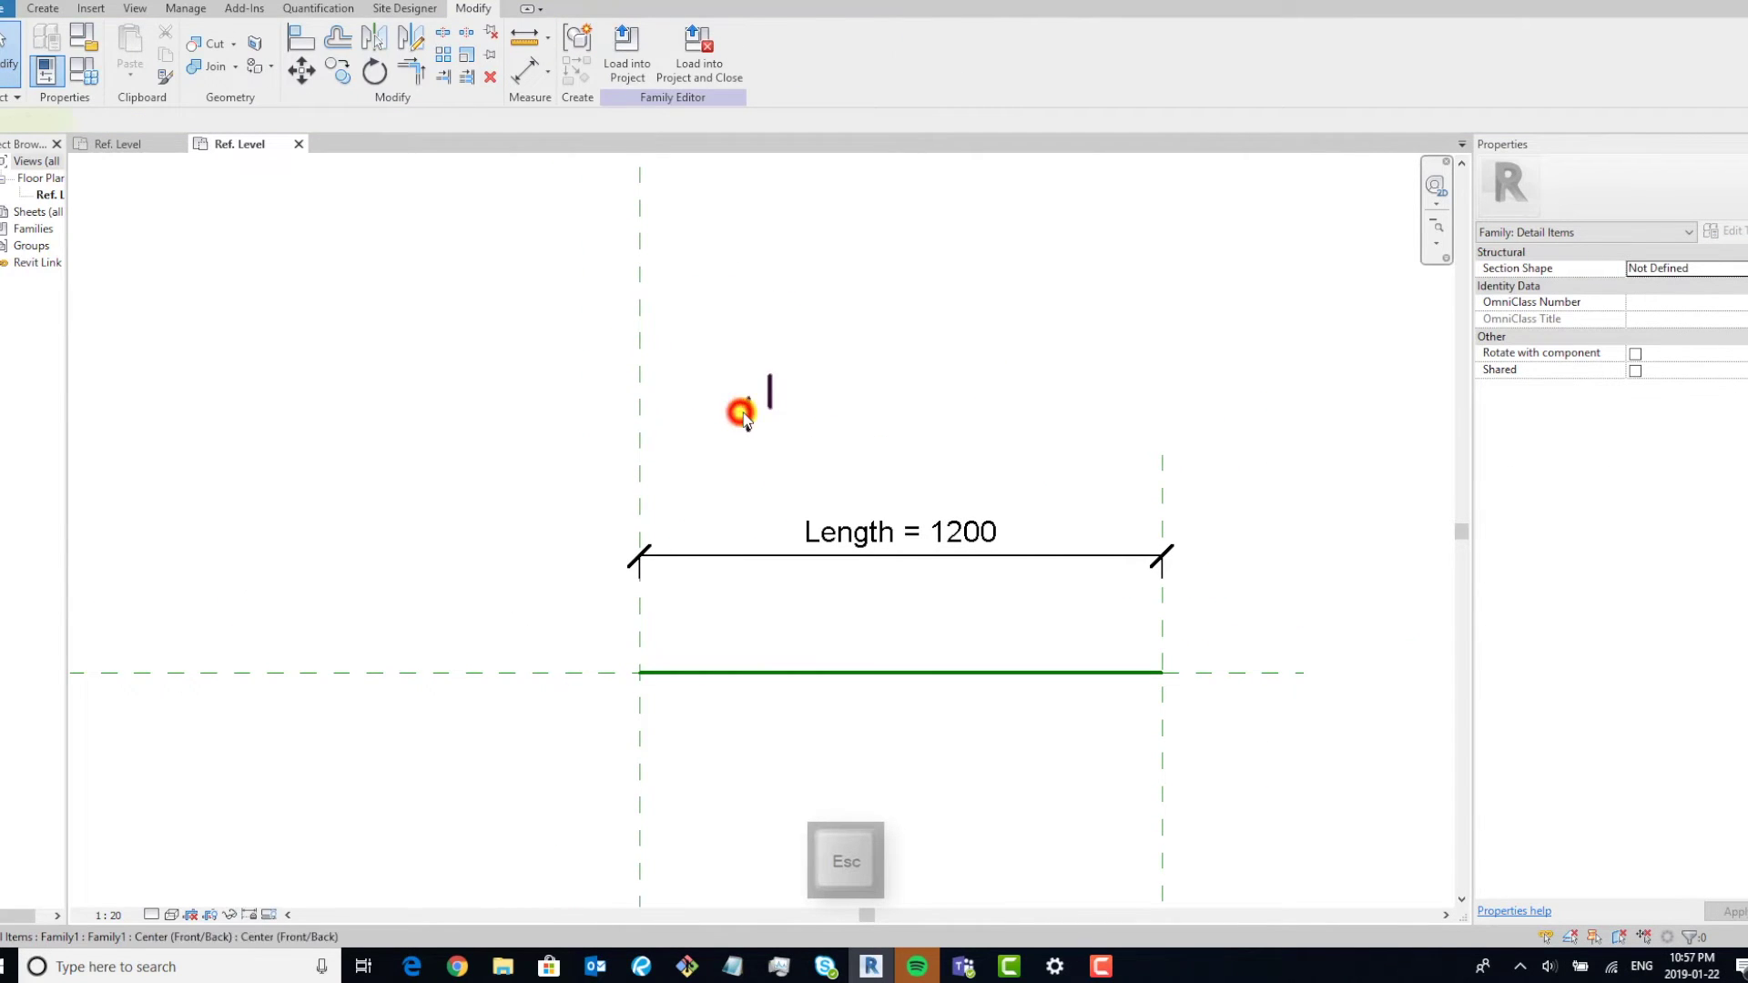
{"action": "left_click", "coordinate": [742, 414]}
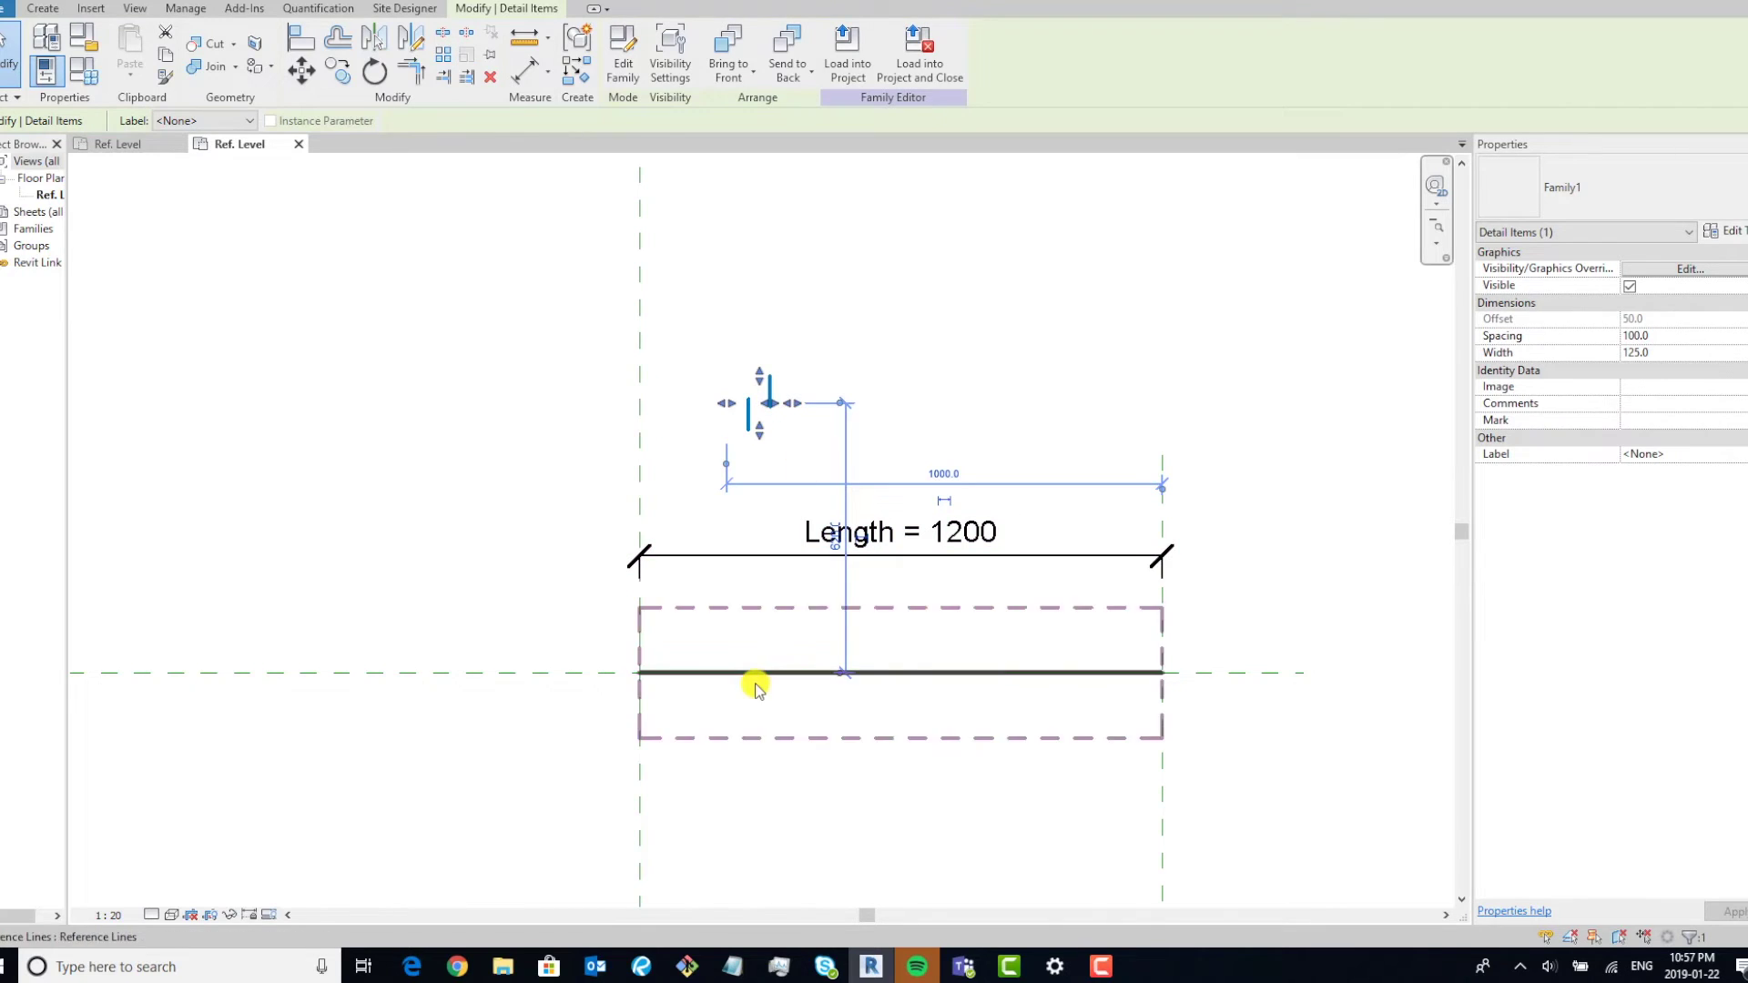
{"action": "middle_click_drag", "start_coordinate": [991, 821], "coordinate": [980, 803]}
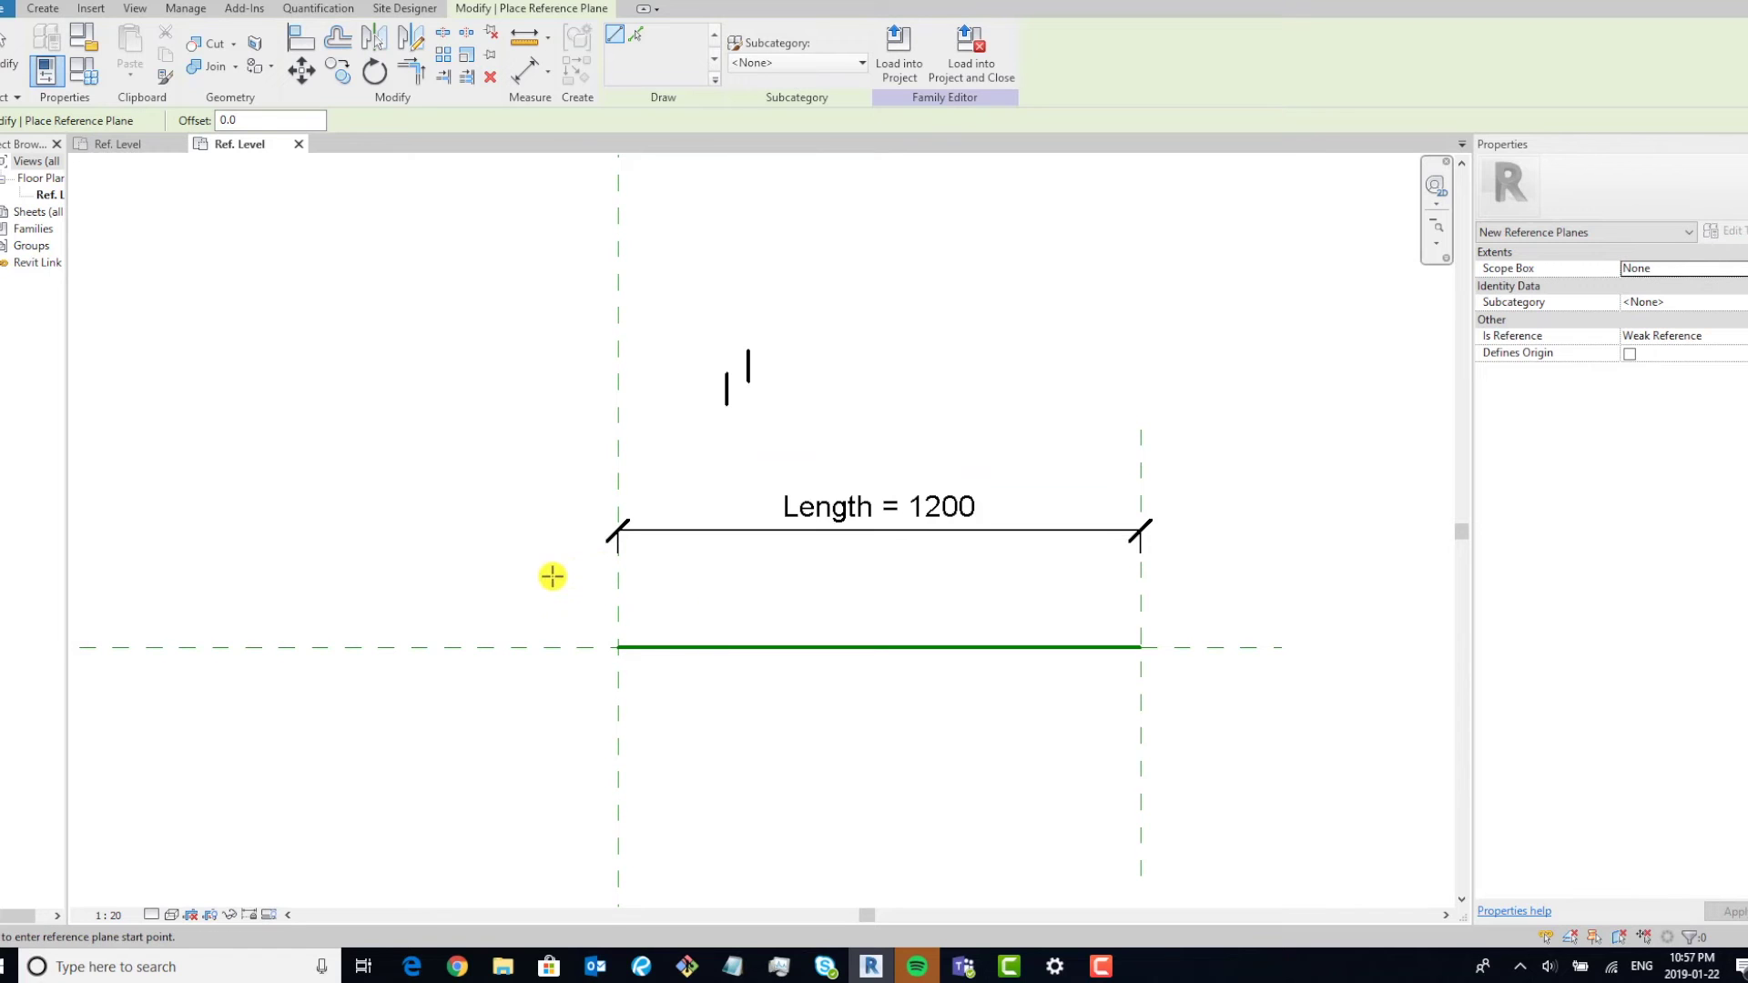
Draw a horizontal reference plane above the base line spanning its full length.
{"action": "left_click", "coordinate": [551, 576]}
{"action": "left_click", "coordinate": [1217, 573]}
{"action": "key", "text": "Escape"}
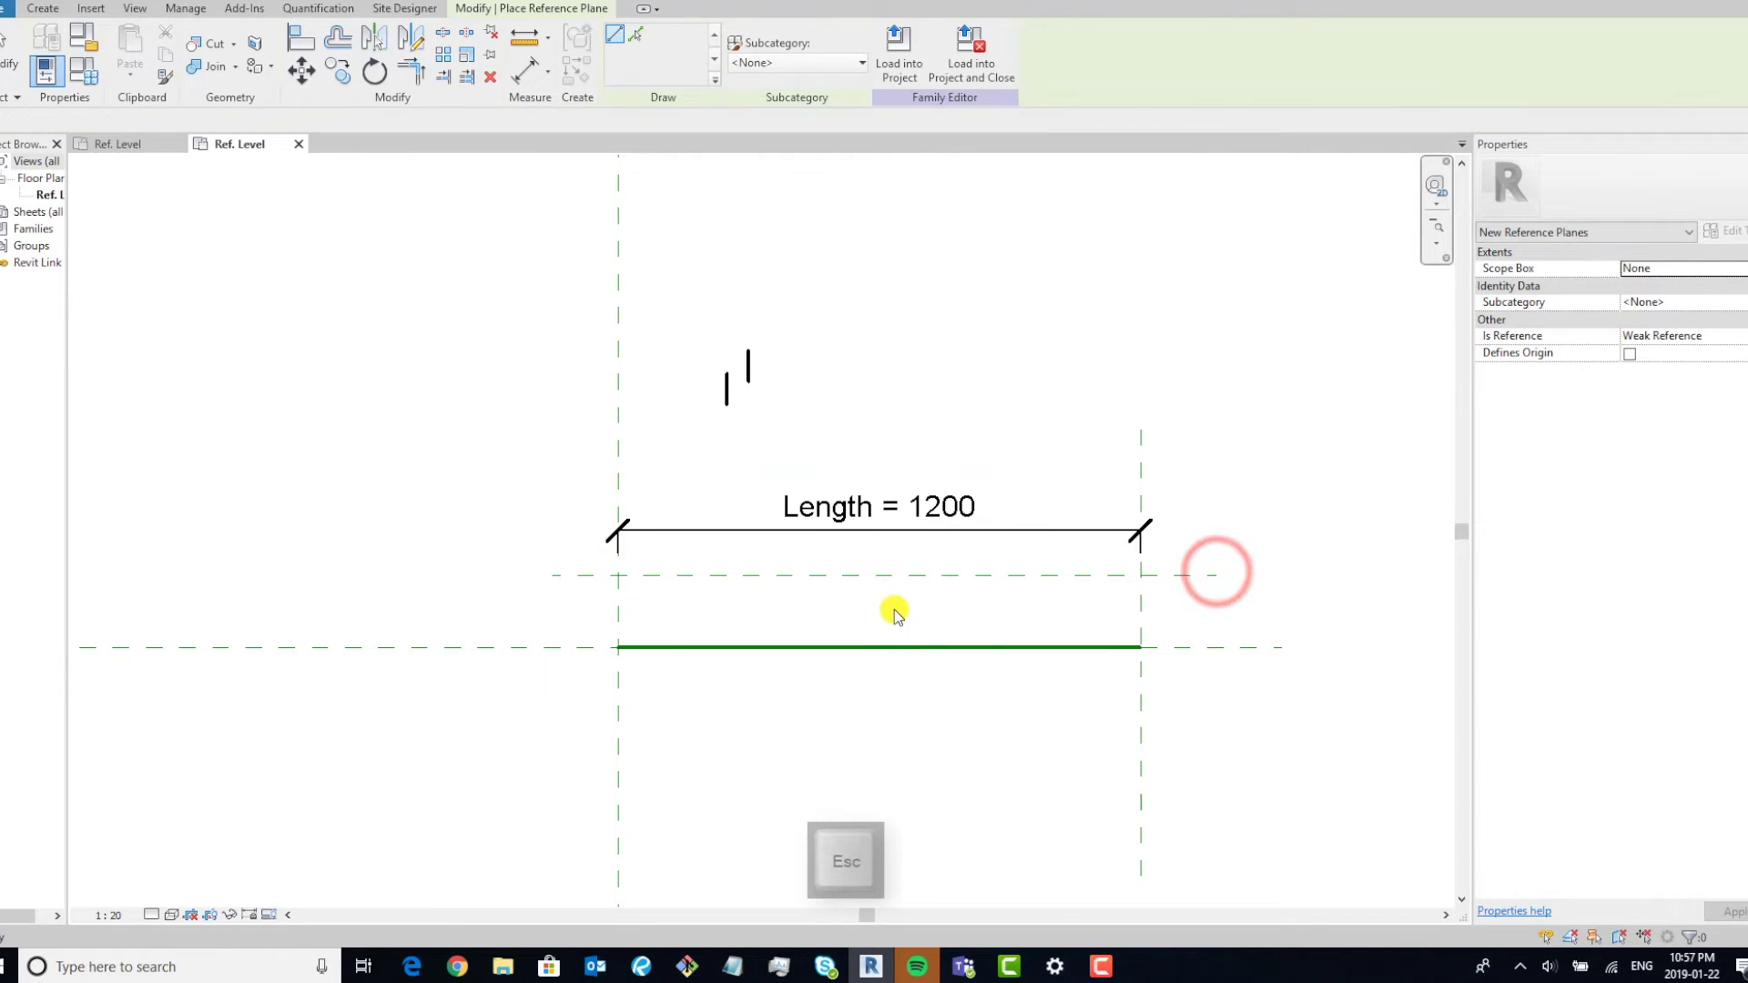
{"action": "key", "text": "Escape"}
Dimension the new reference plane 164 from the base reference line and select that dimension.
{"action": "key", "text": "d"}
{"action": "key", "text": "i"}
{"action": "left_click", "coordinate": [592, 575]}
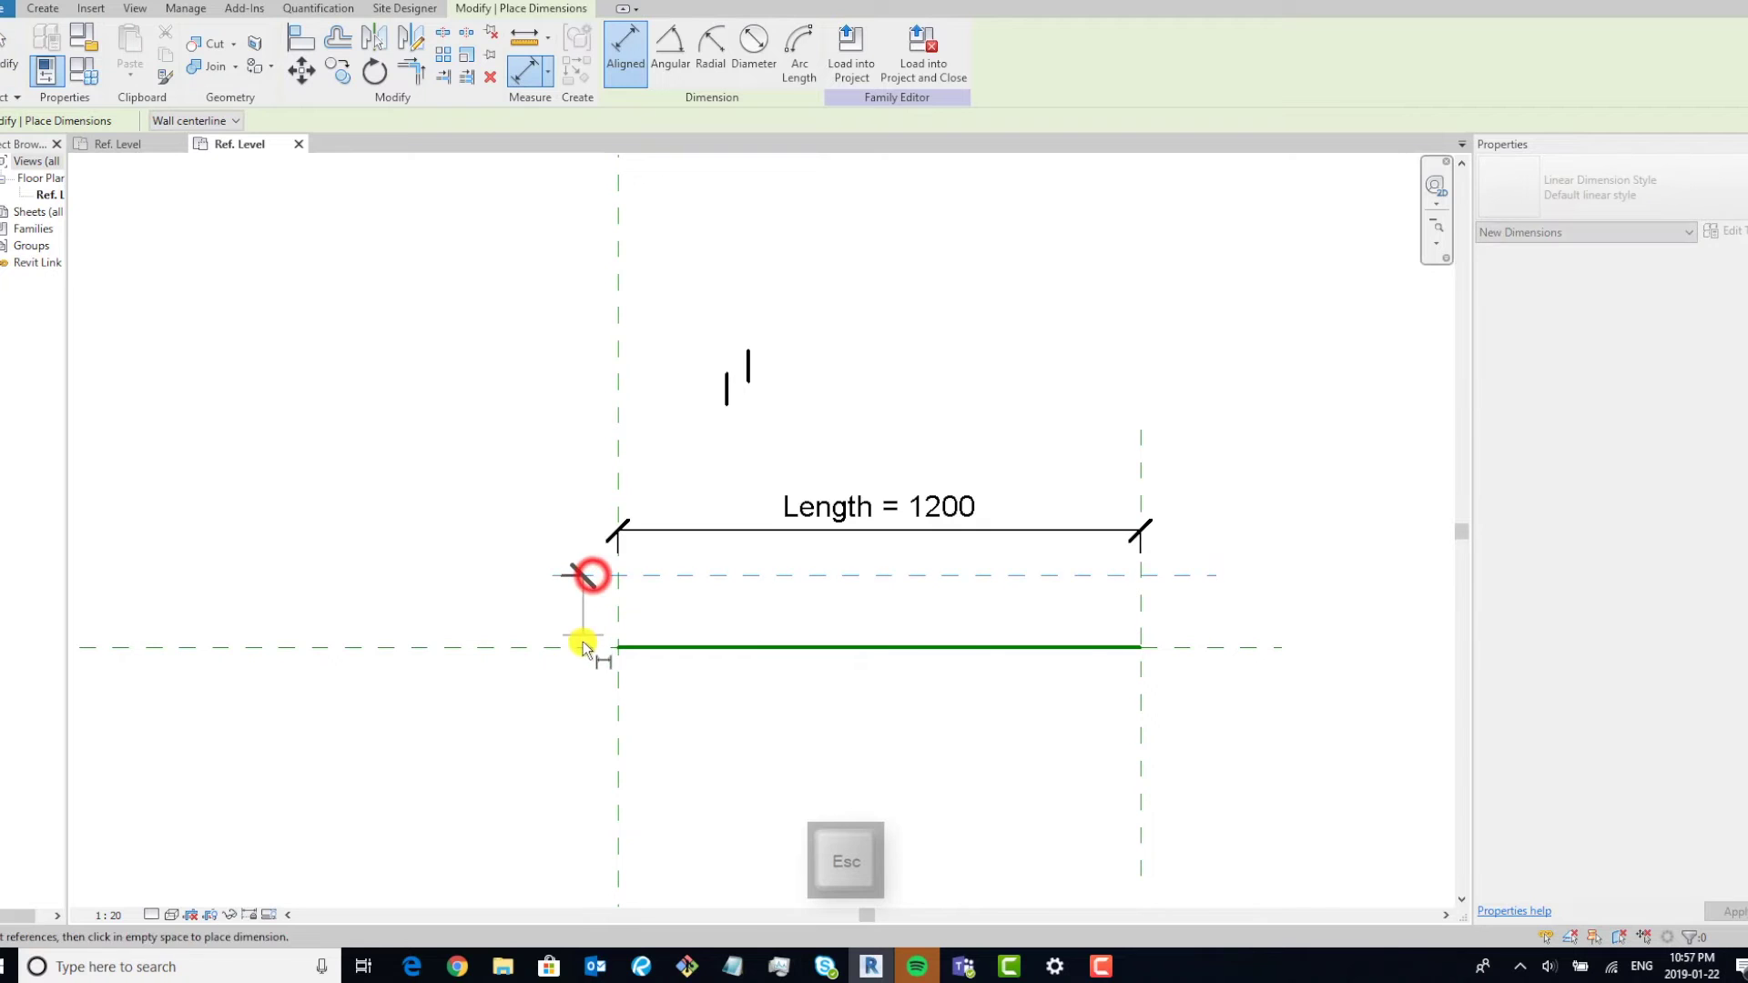
{"action": "left_click", "coordinate": [580, 647]}
{"action": "left_click", "coordinate": [443, 590]}
{"action": "key", "text": "Escape"}
{"action": "left_click", "coordinate": [582, 576]}
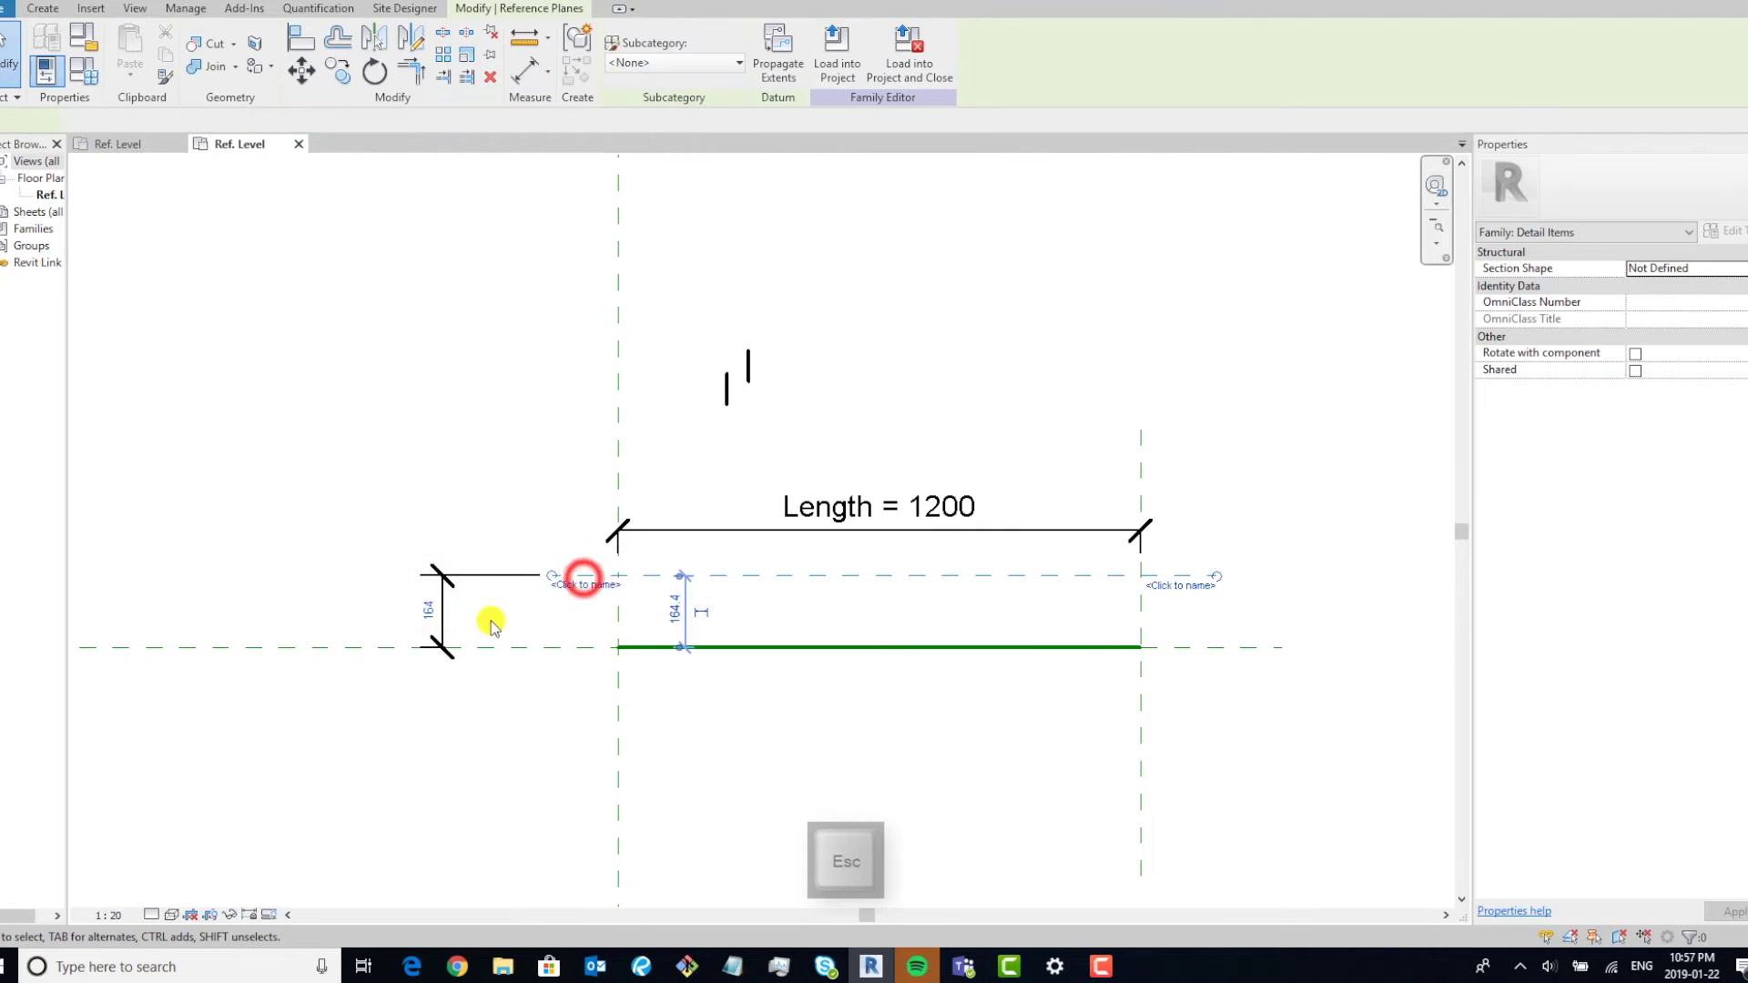
{"action": "left_click", "coordinate": [480, 617]}
{"action": "left_click", "coordinate": [462, 590]}
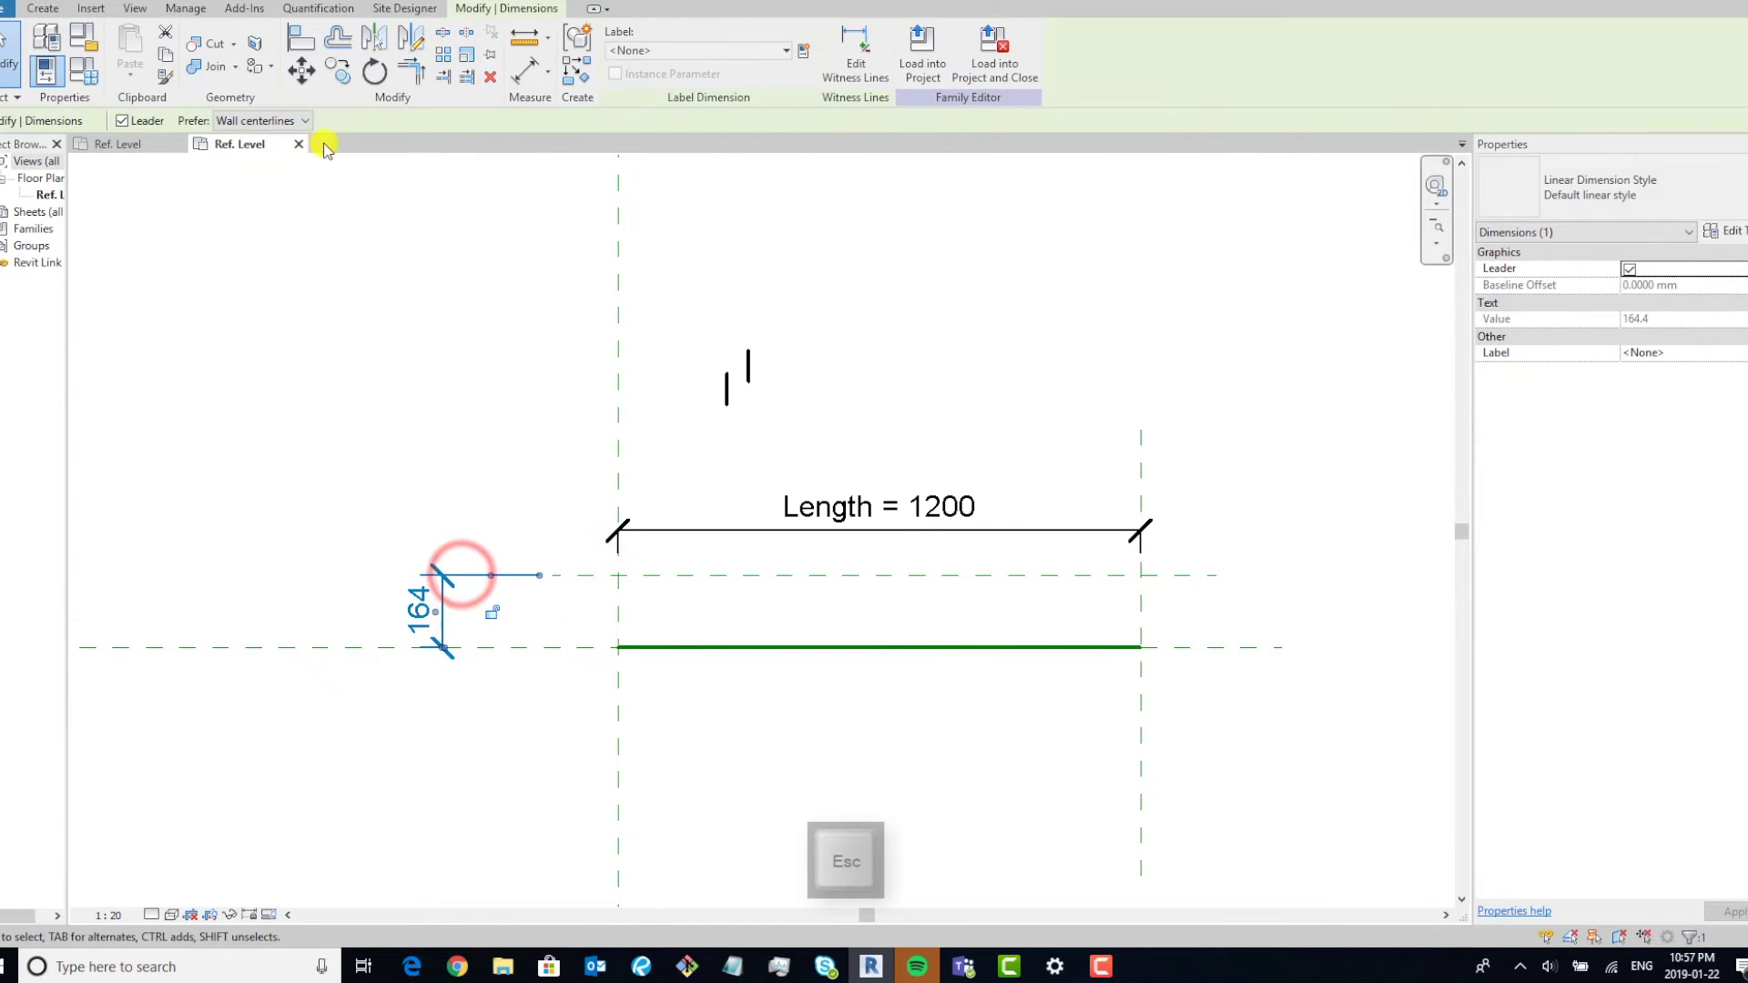
{"action": "left_click", "coordinate": [773, 53]}
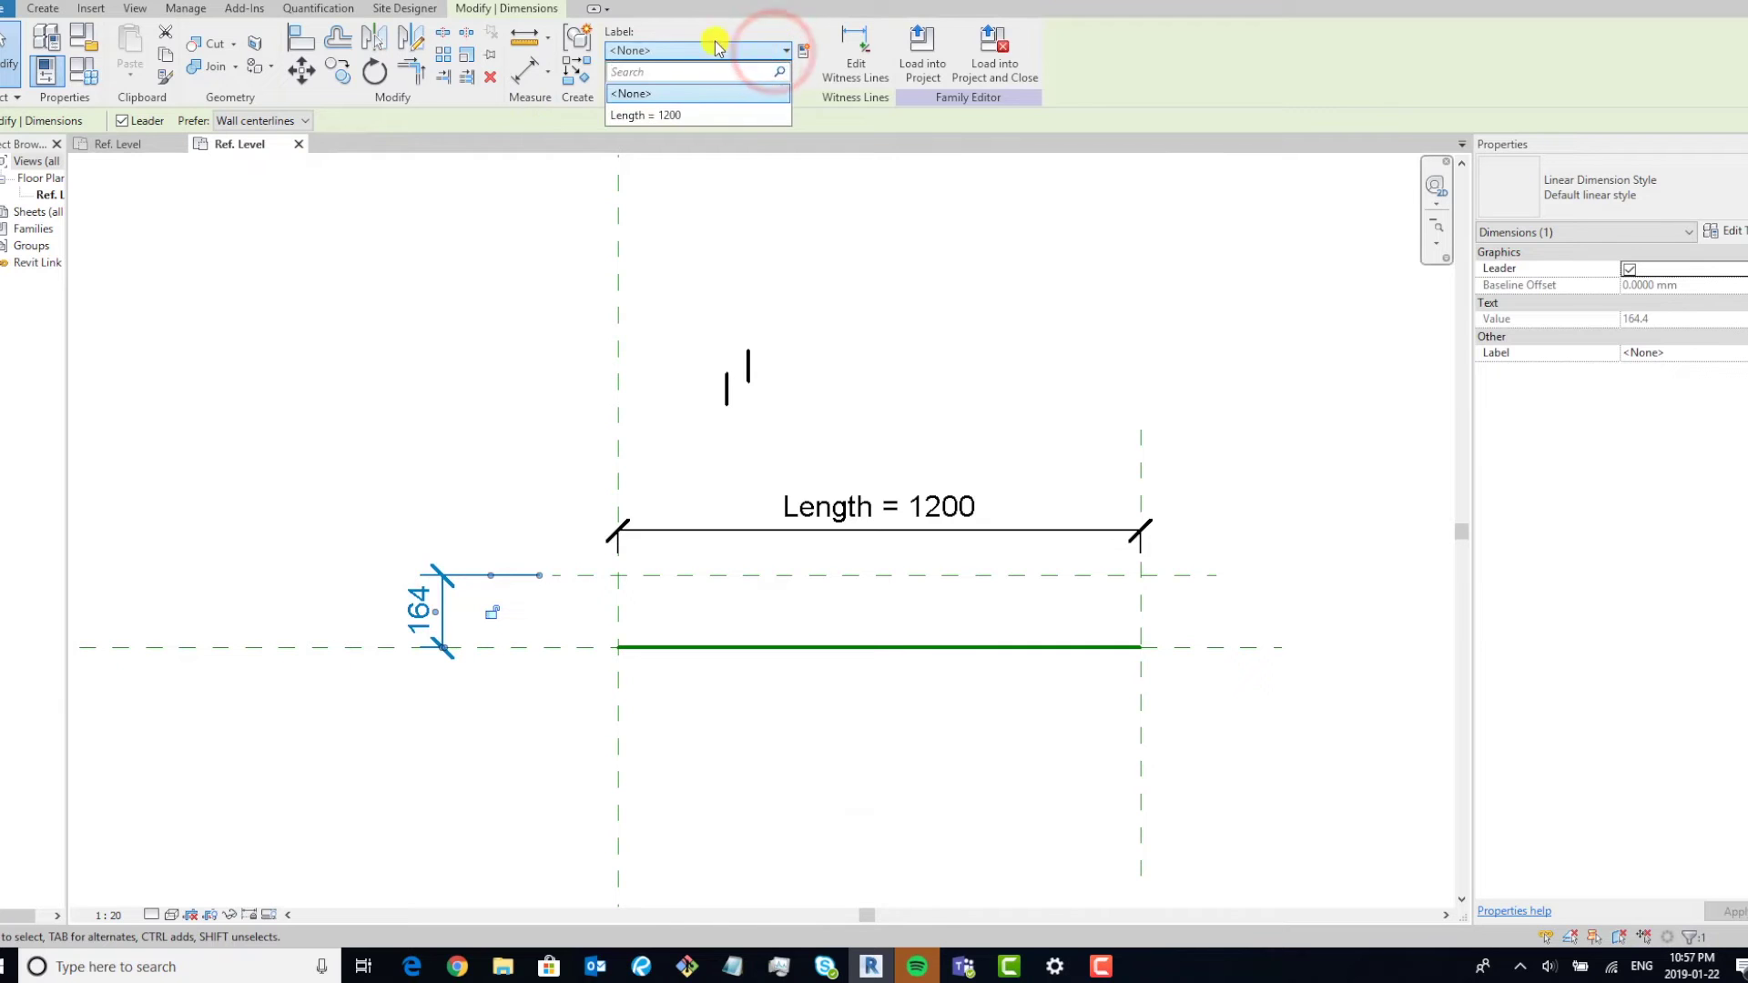
Label the 164 dimension with a new instance parameter named Width, then select the detail item.
{"action": "left_click", "coordinate": [804, 52]}
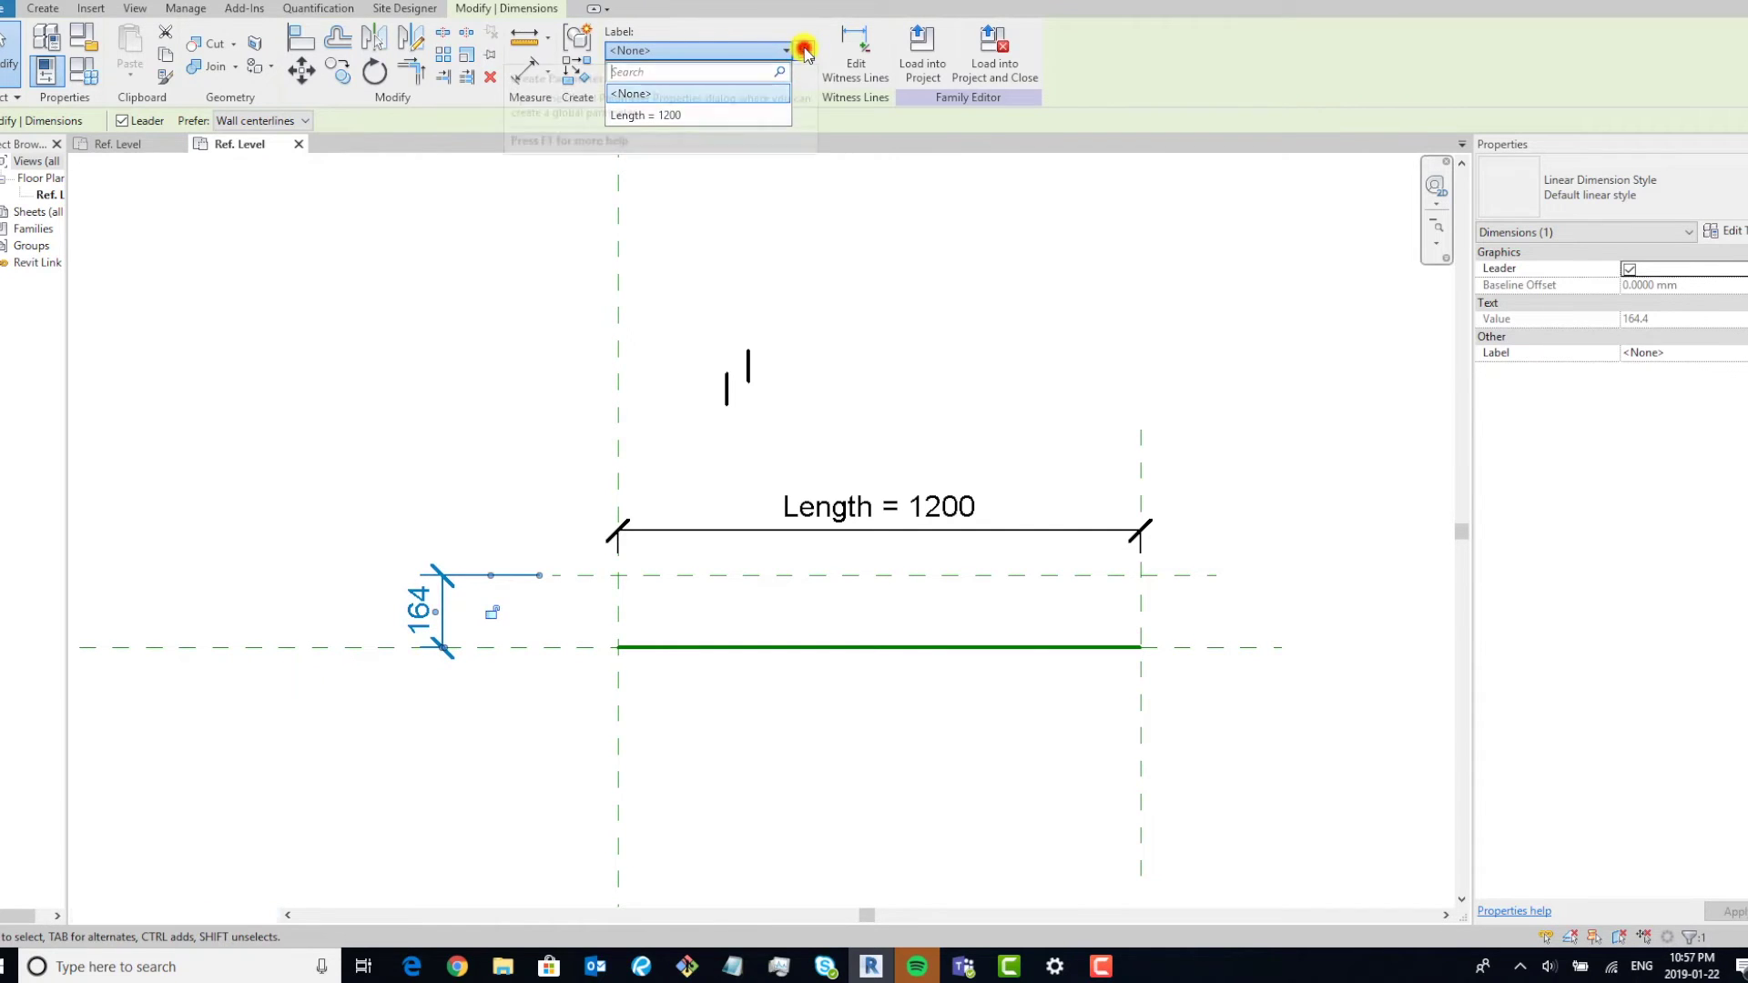
{"action": "left_click", "coordinate": [803, 51]}
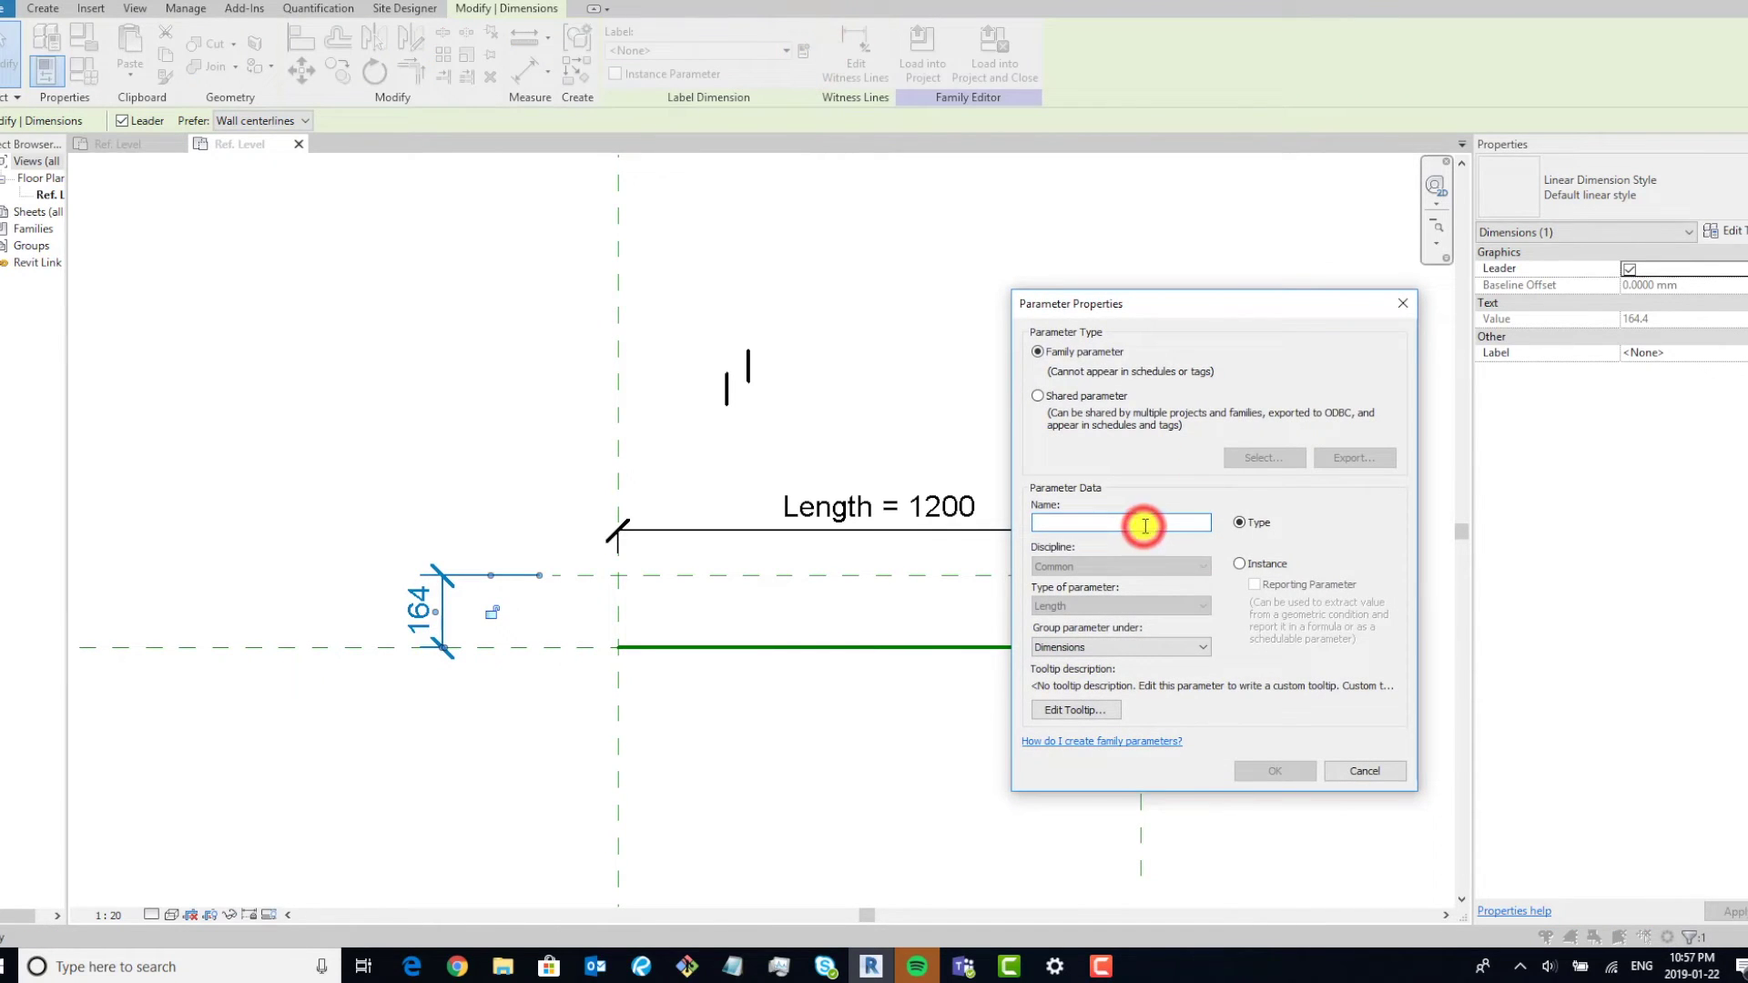
{"action": "left_click", "coordinate": [1144, 525]}
{"action": "type", "text": "Width"}
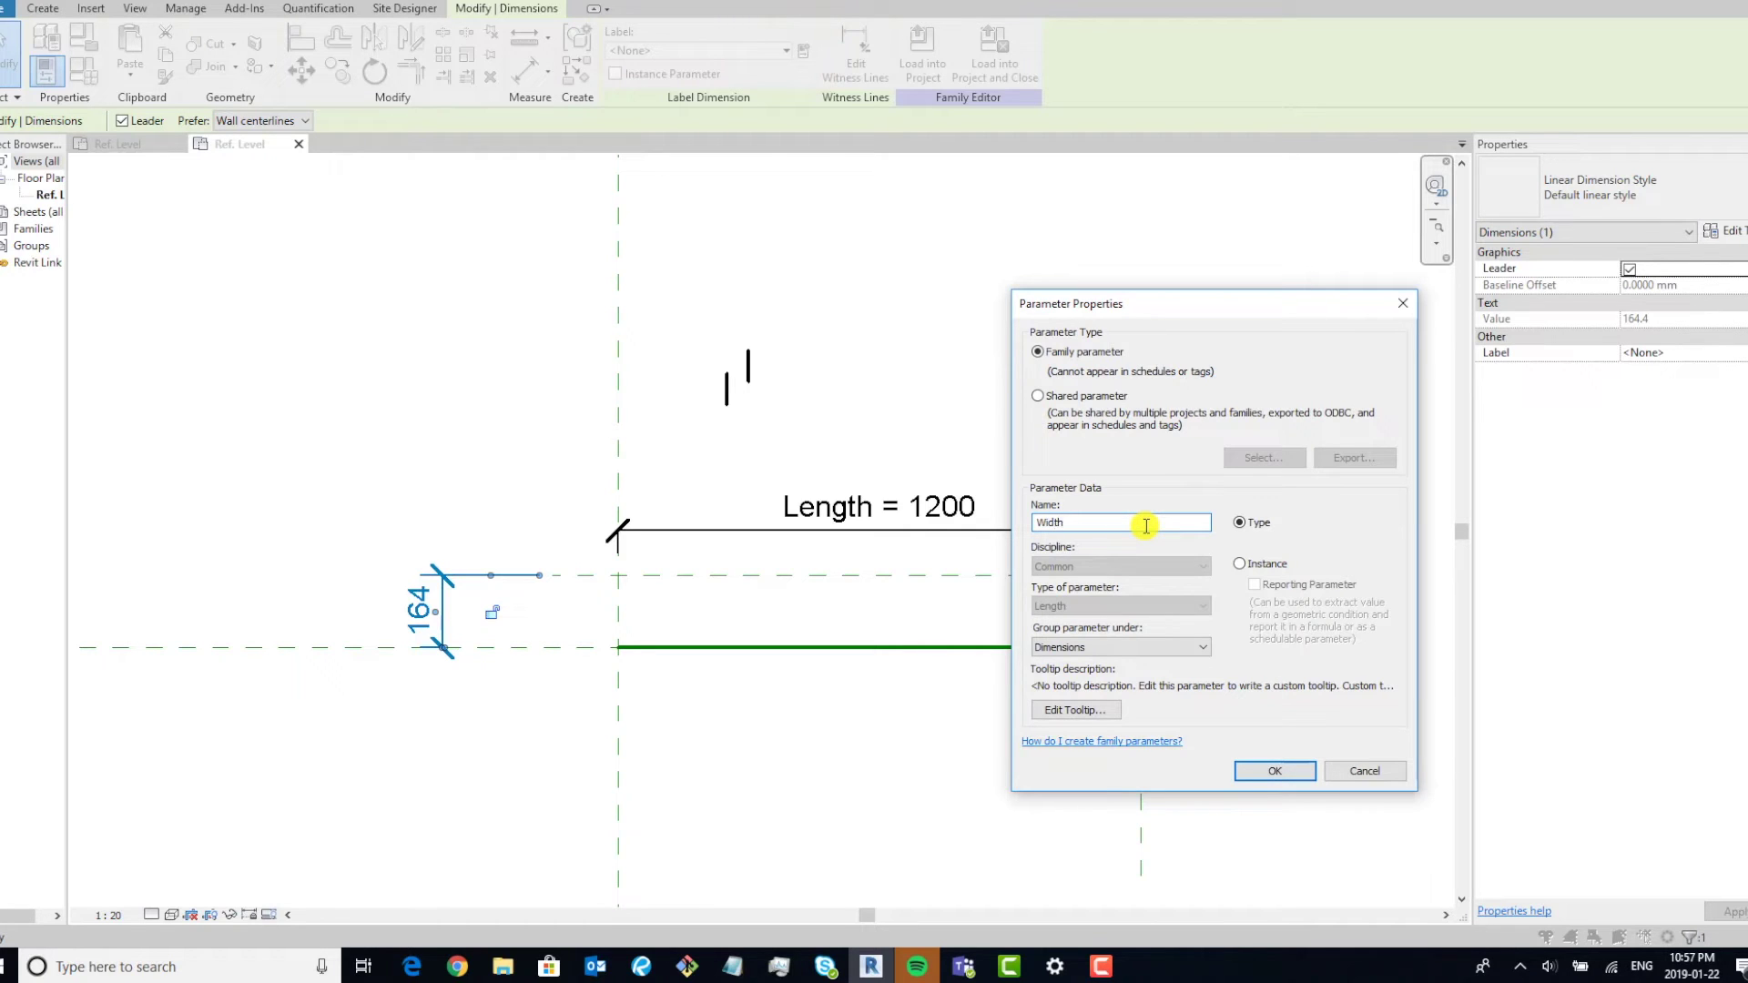
{"action": "left_click", "coordinate": [1270, 563]}
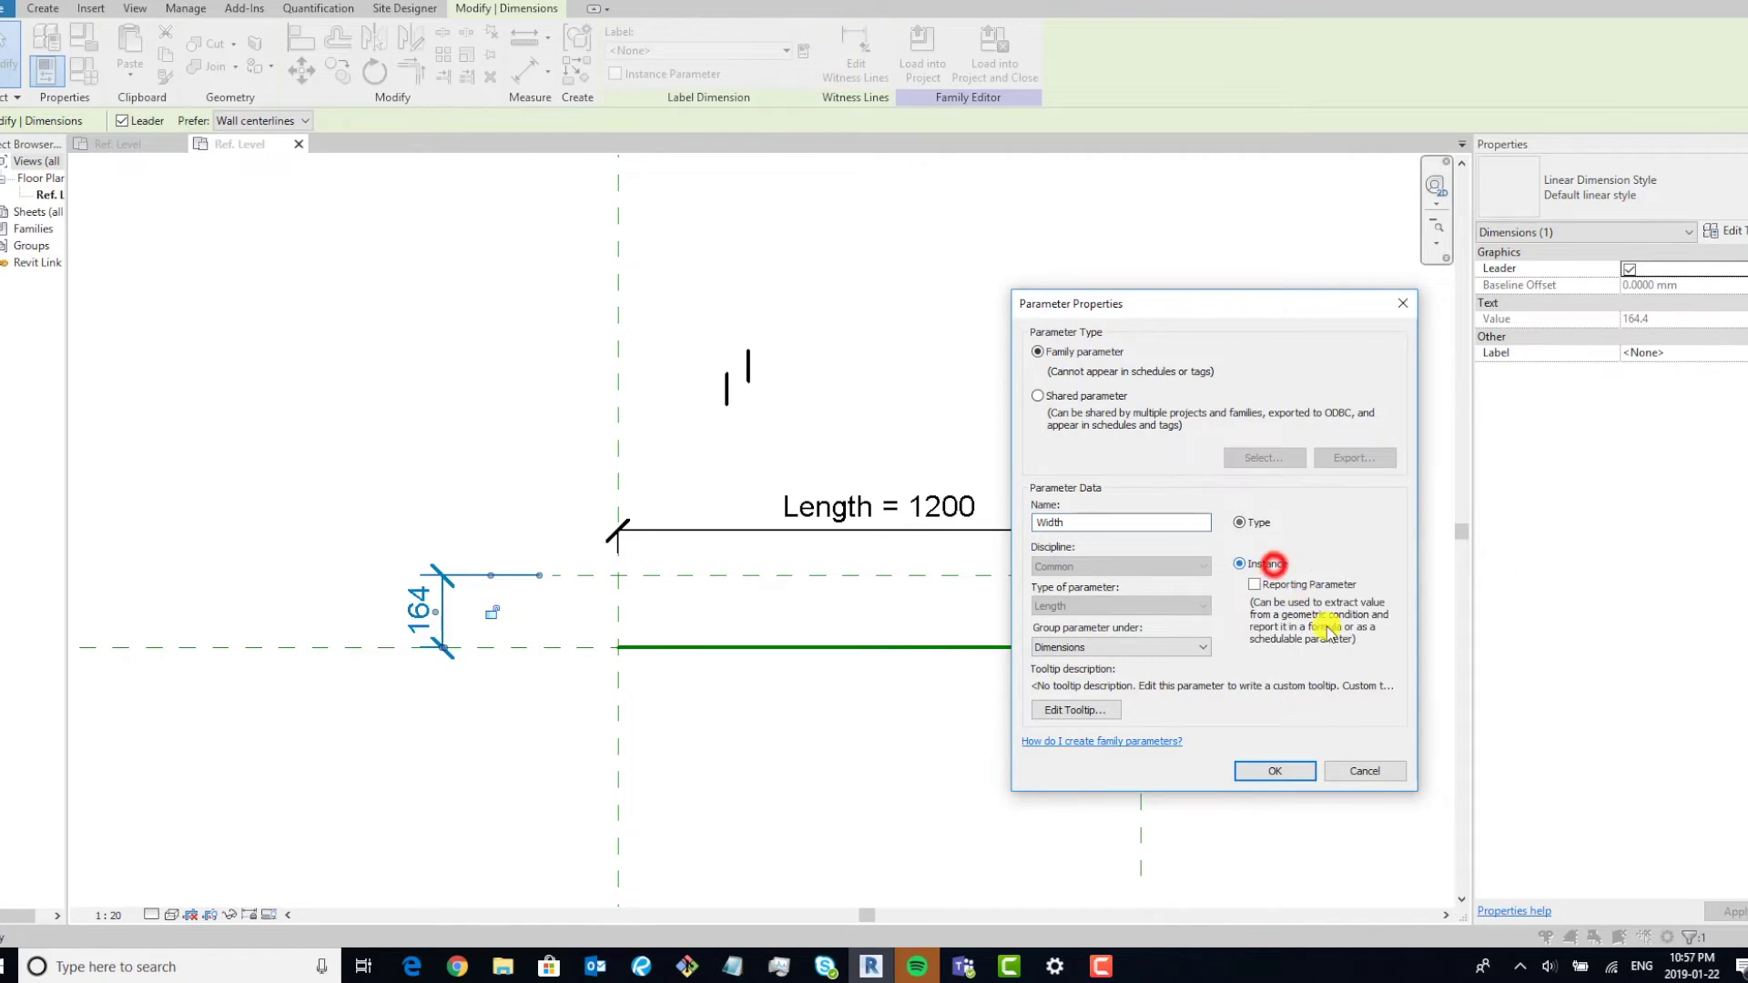
{"action": "left_click", "coordinate": [1268, 769]}
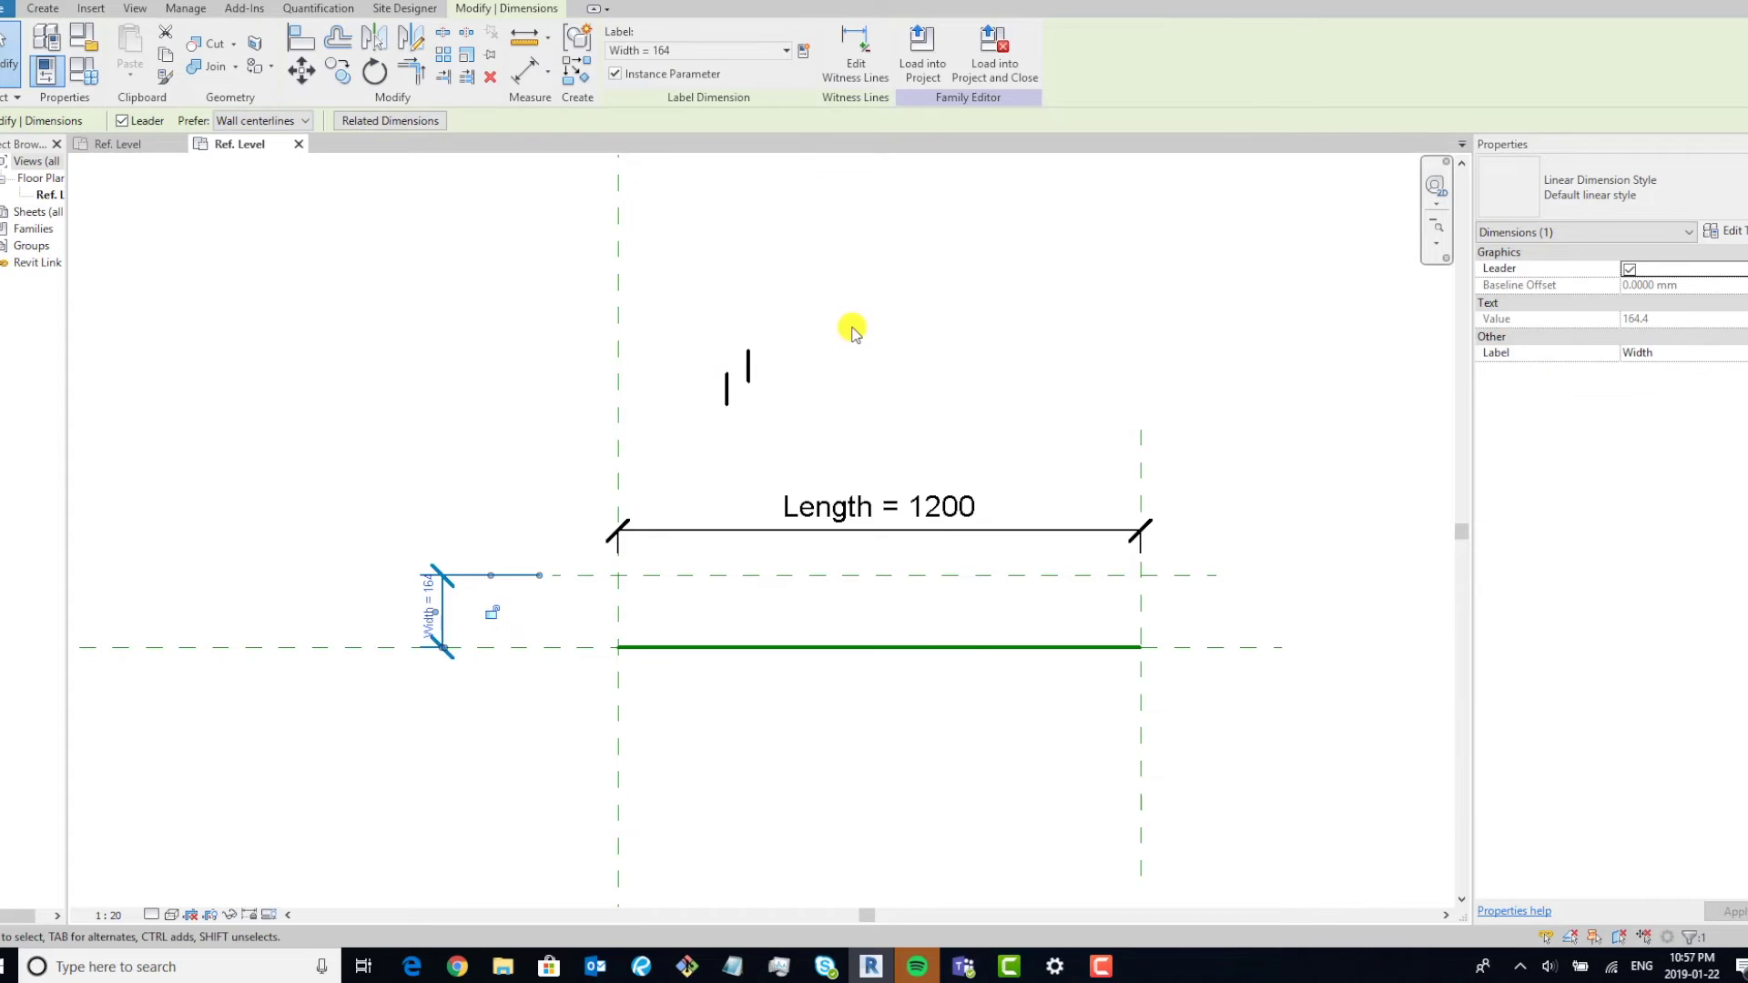
{"action": "left_click", "coordinate": [850, 324]}
{"action": "left_click", "coordinate": [748, 384]}
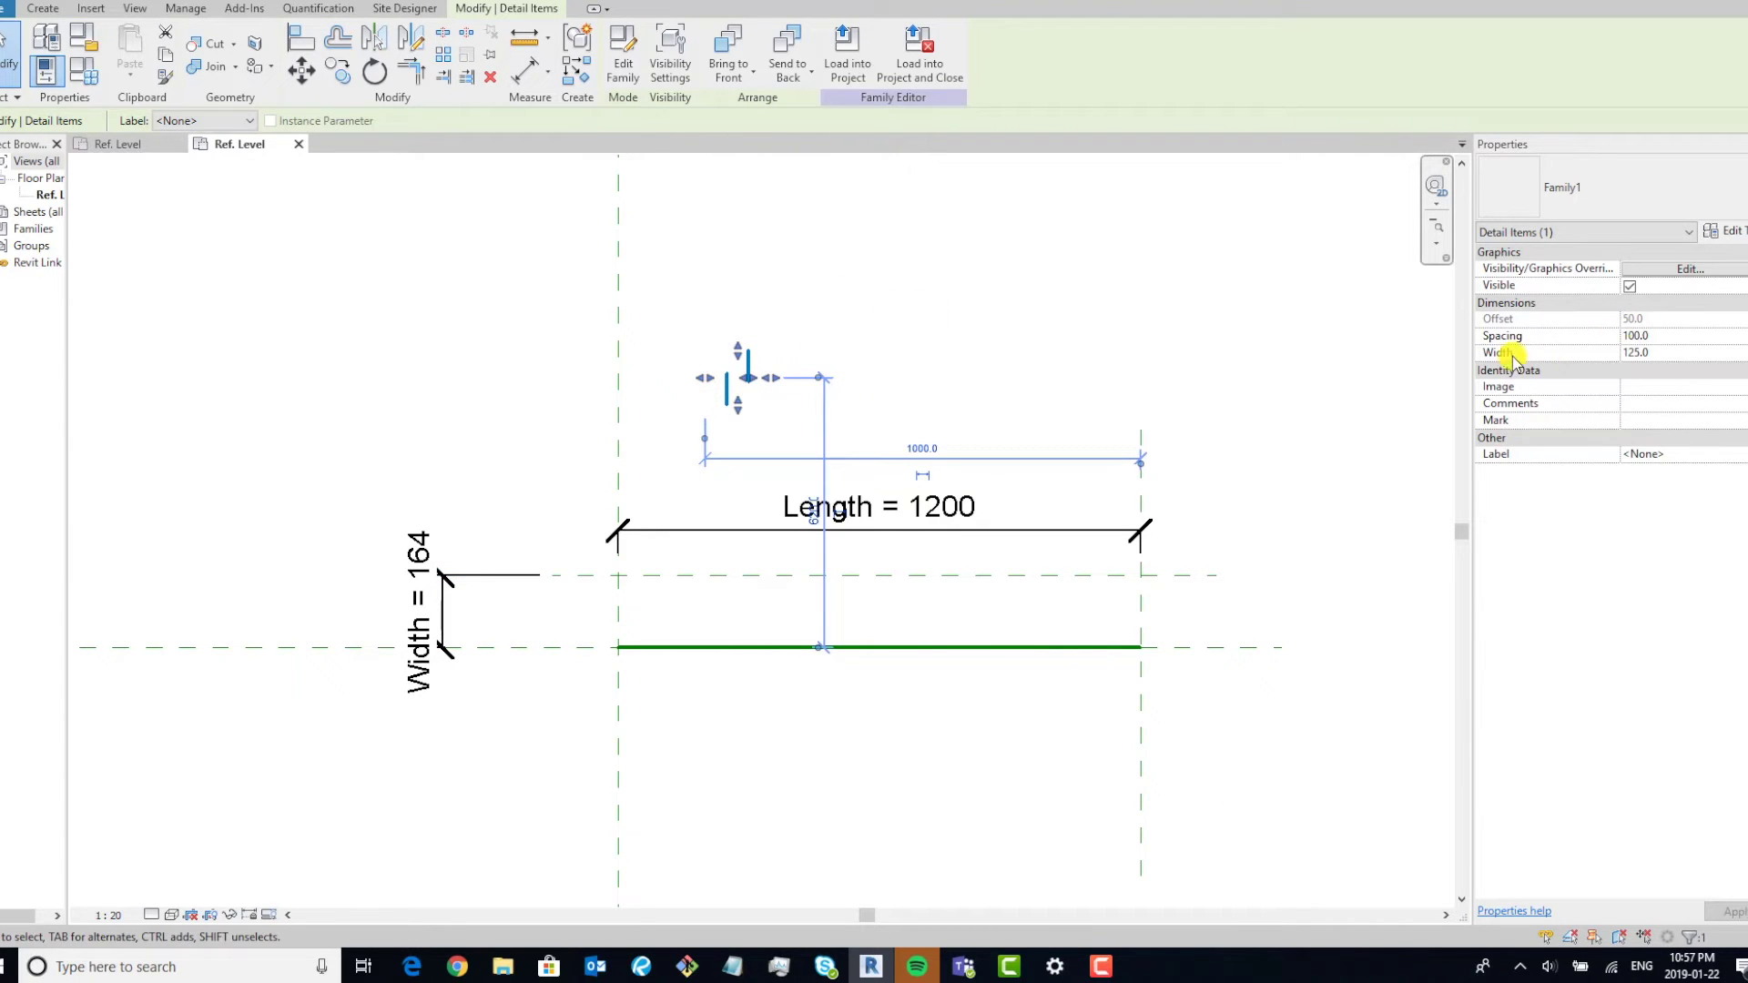
Flip the insulation detail item and associate its Width with the family's Width parameter.
{"action": "left_click", "coordinate": [742, 358]}
{"action": "left_click", "coordinate": [1740, 352]}
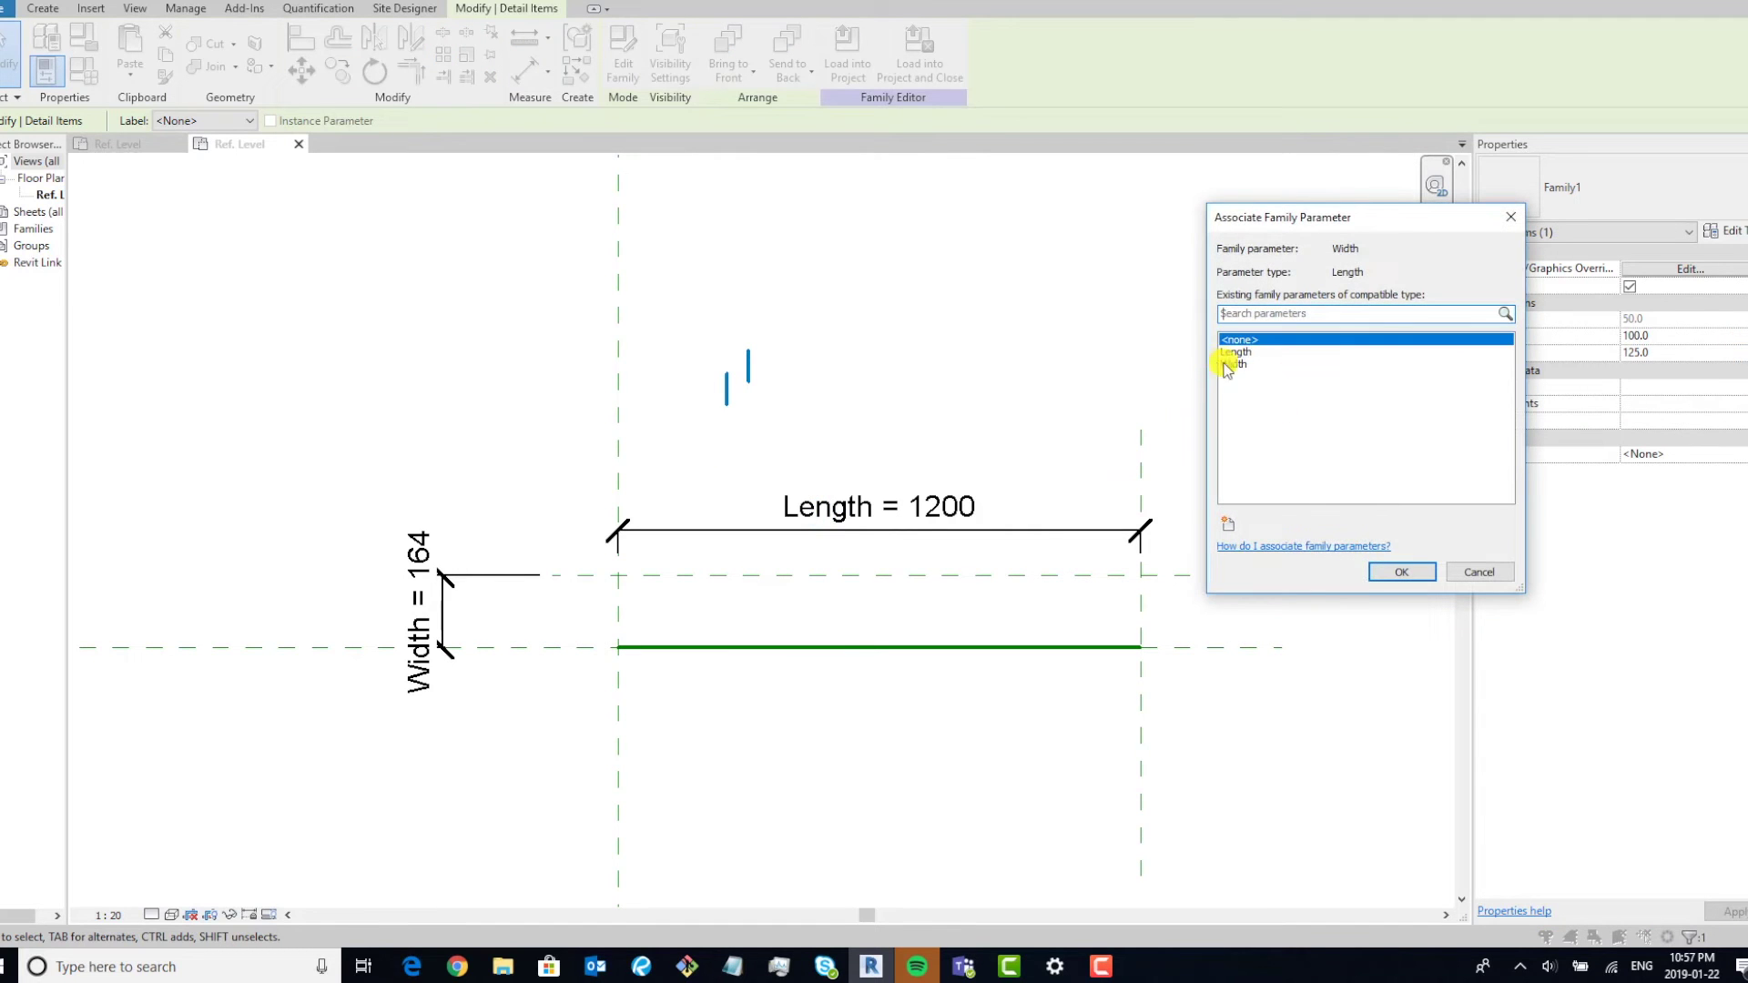
{"action": "left_click", "coordinate": [1229, 364]}
{"action": "left_click", "coordinate": [1400, 572]}
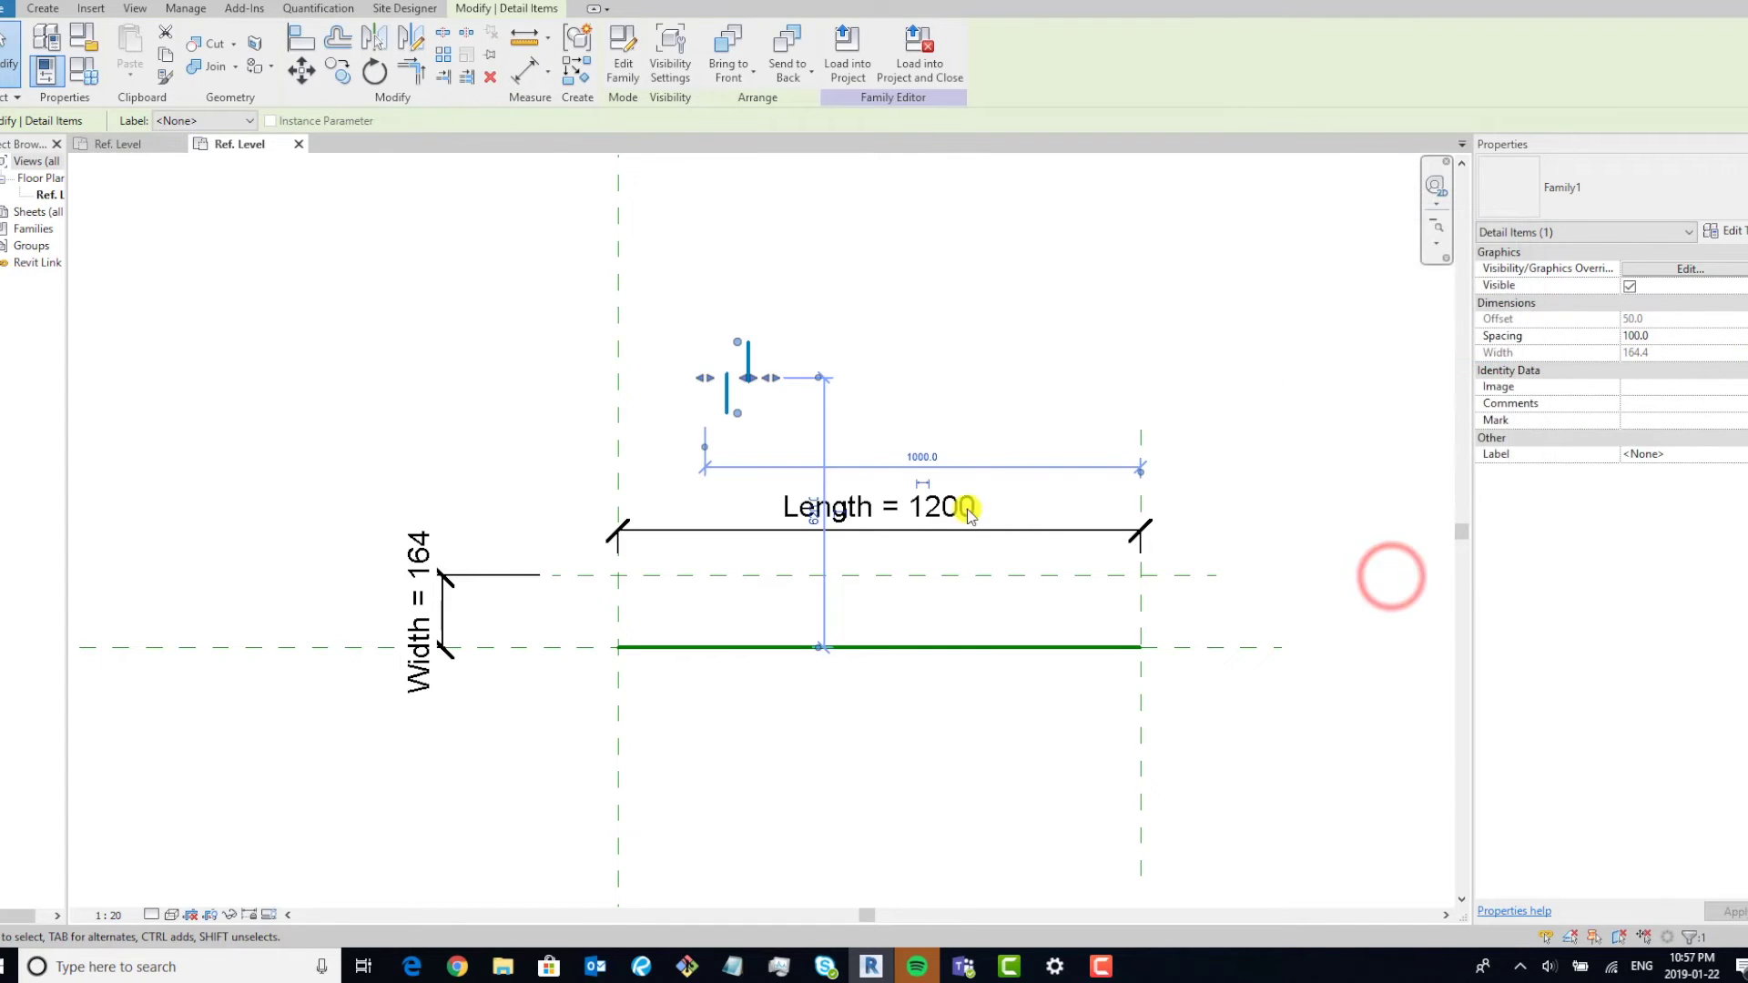
Change the Width dimension value to 150.
{"action": "left_click", "coordinate": [652, 582]}
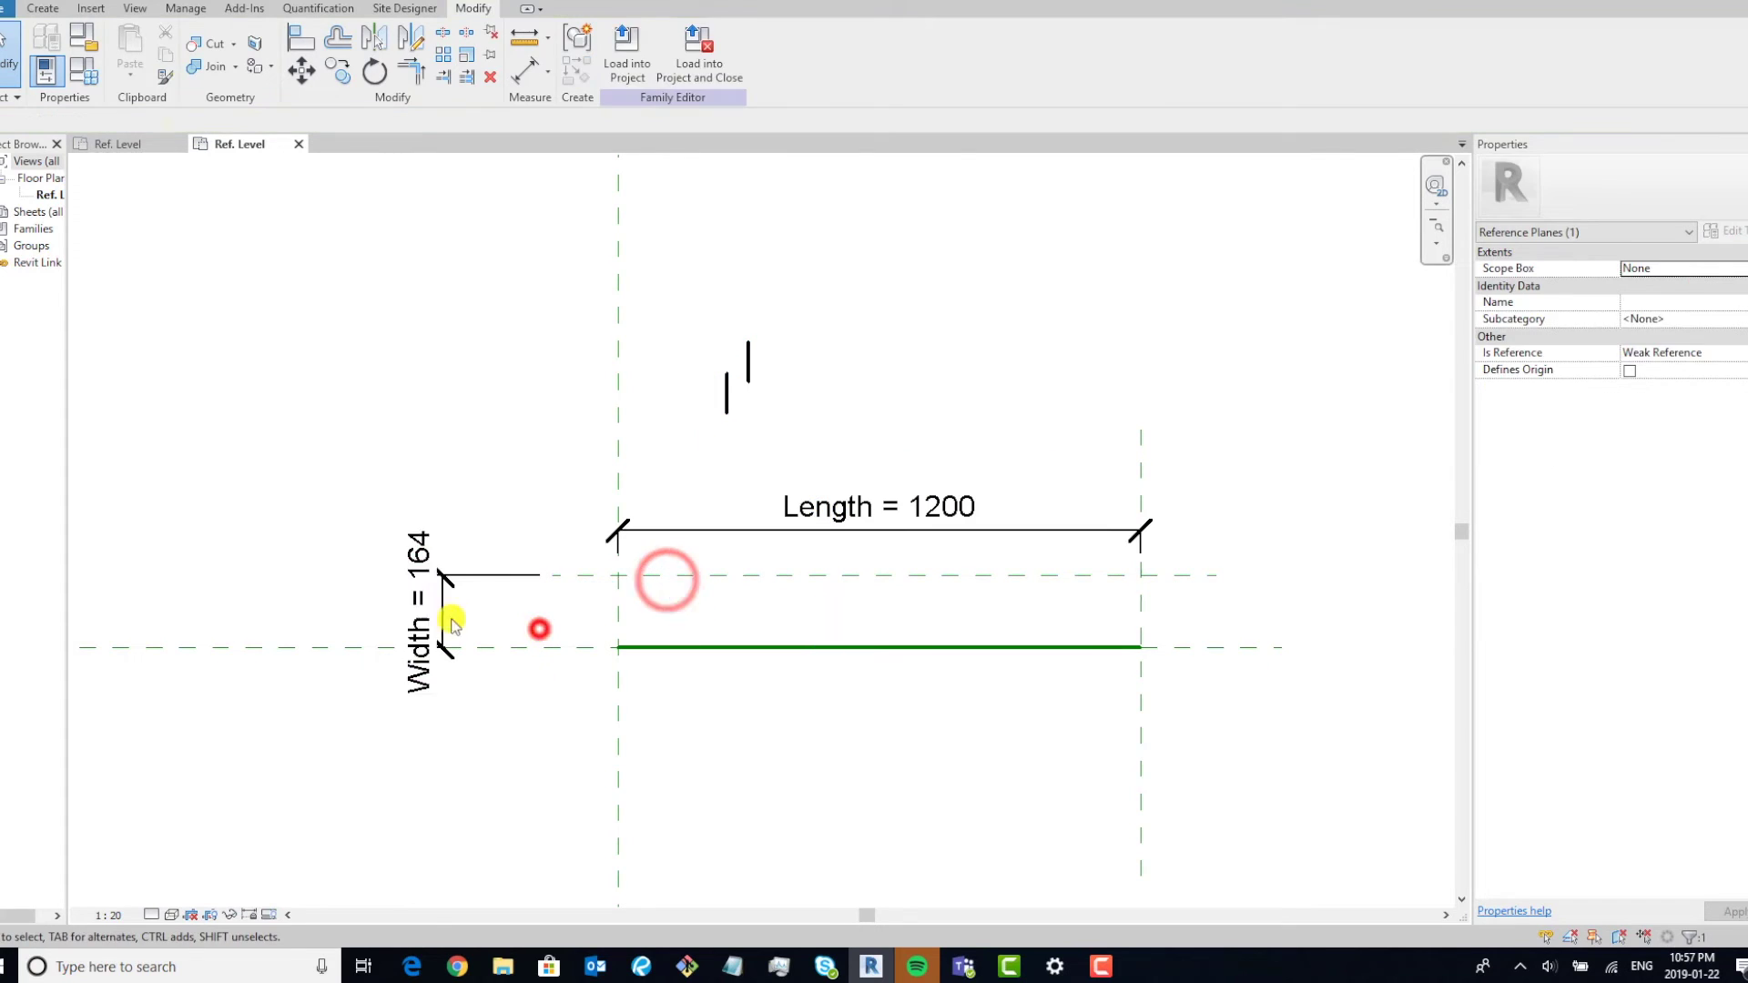
{"action": "left_click", "coordinate": [426, 593]}
{"action": "left_click", "coordinate": [429, 586]}
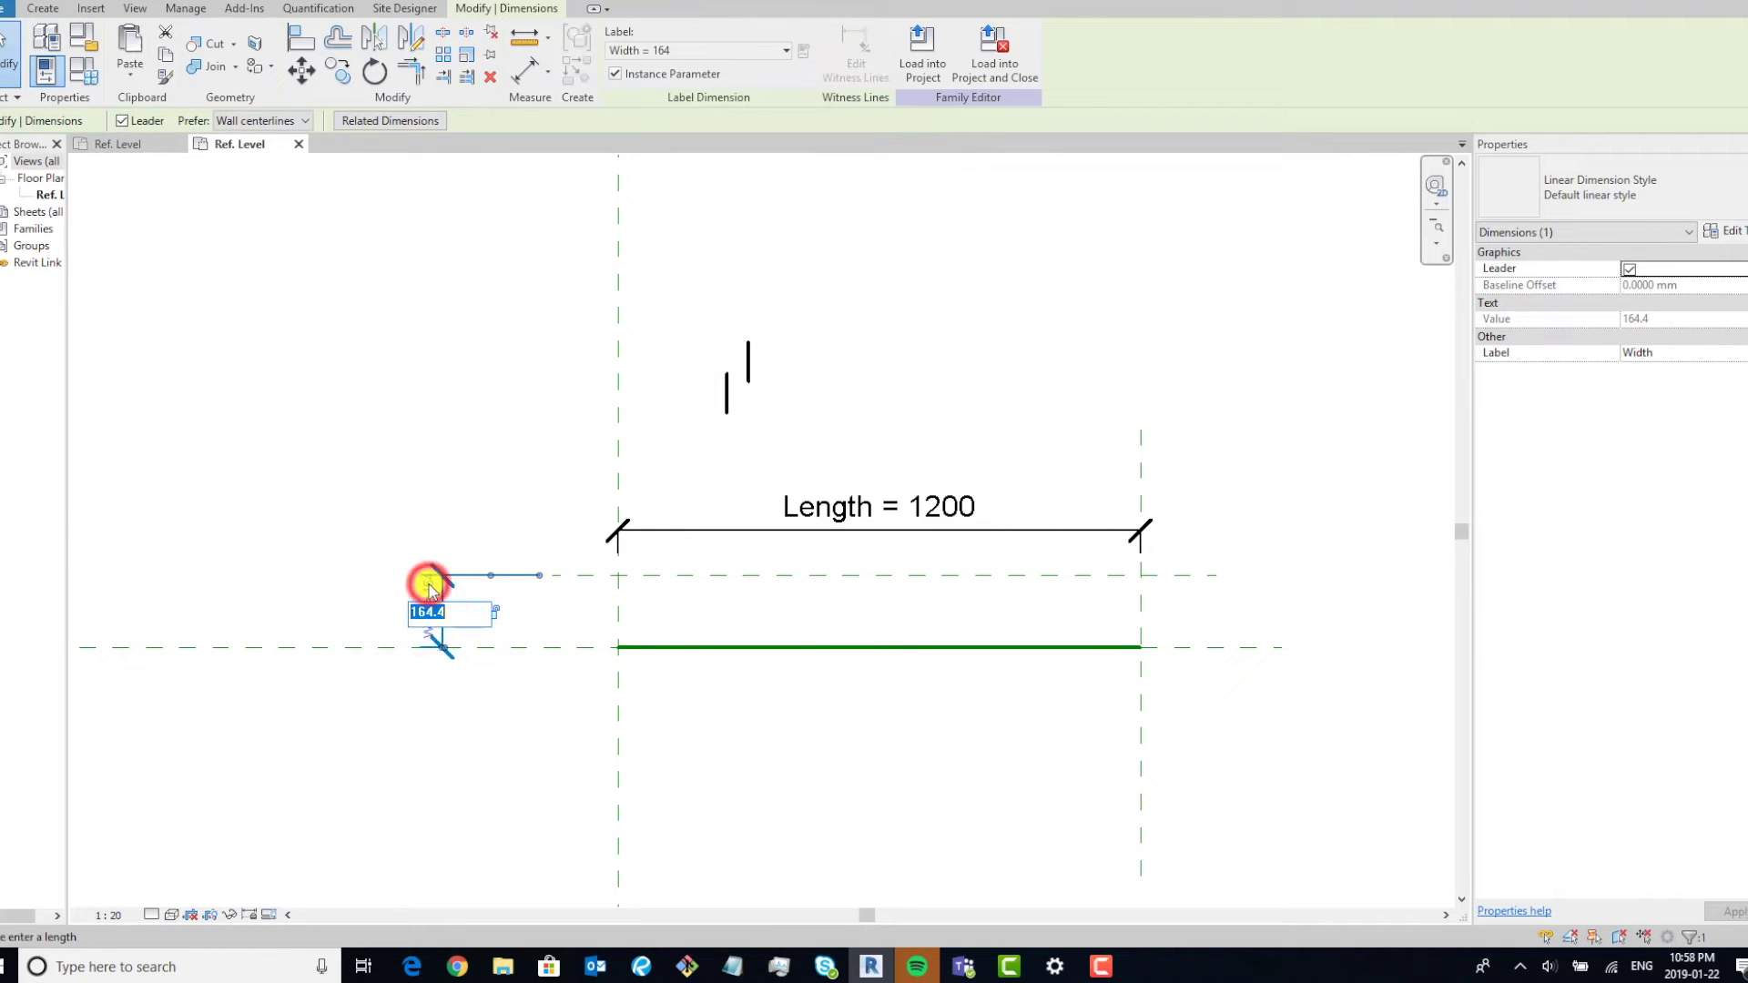
{"action": "type", "text": "150"}
{"action": "key", "text": "Return"}
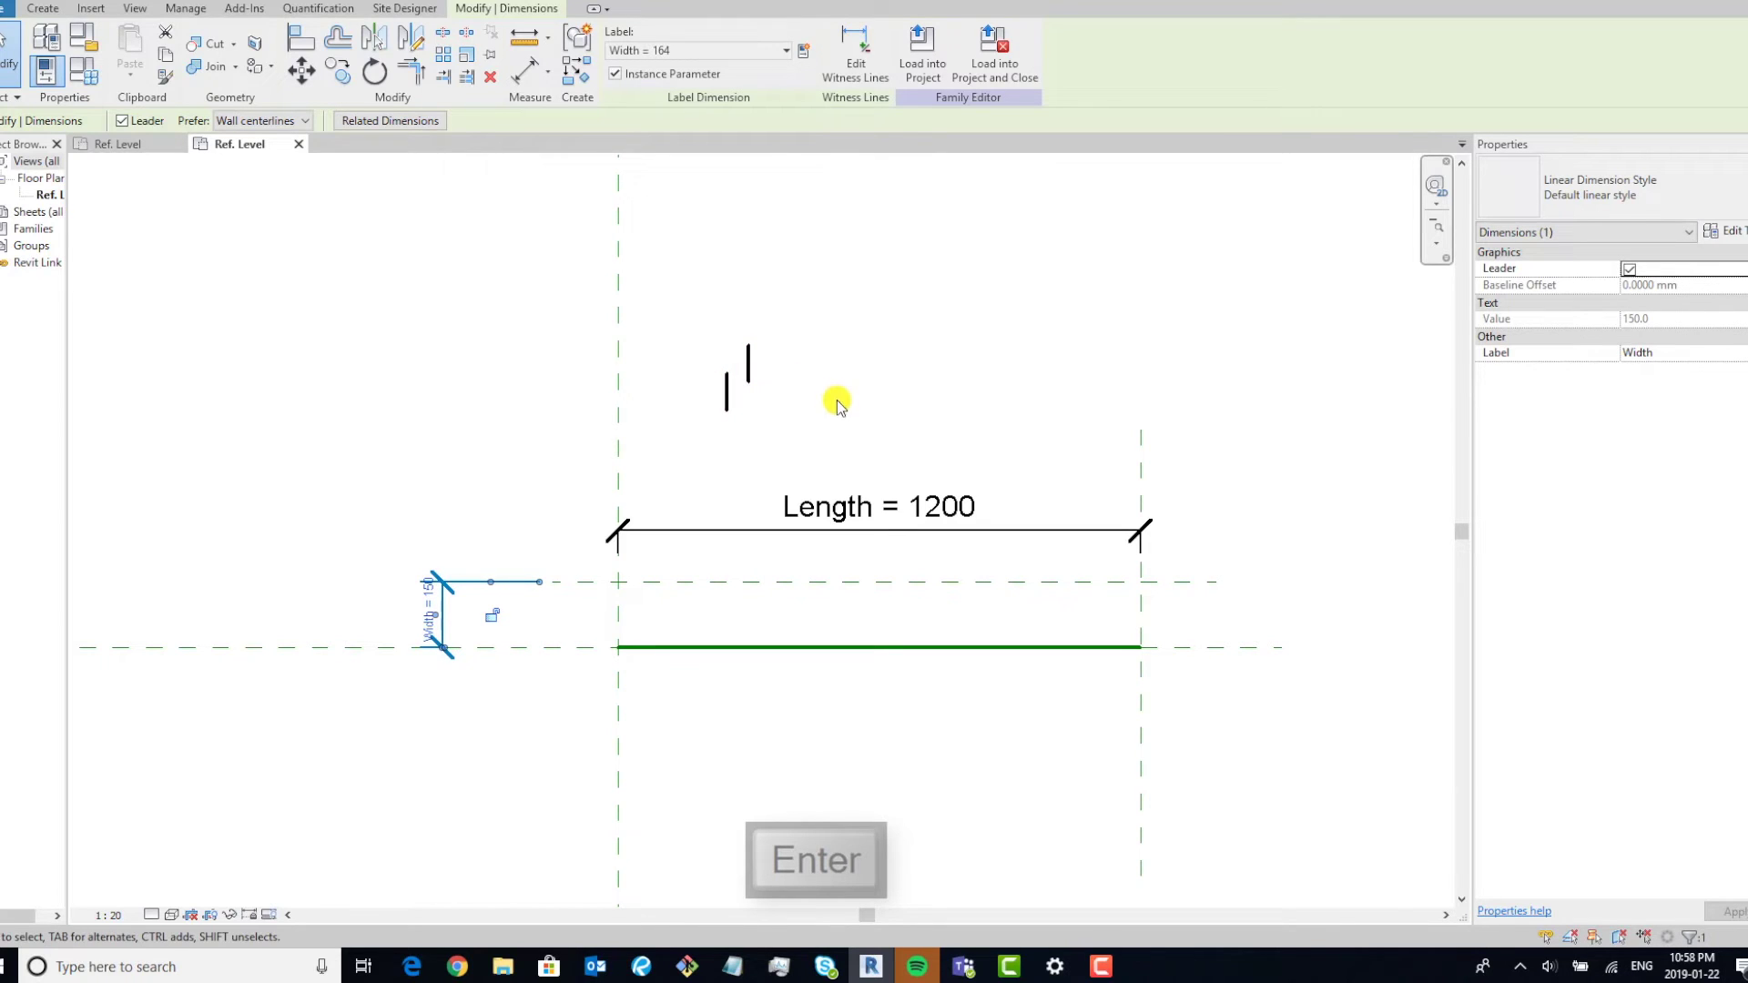
{"action": "left_click", "coordinate": [955, 400]}
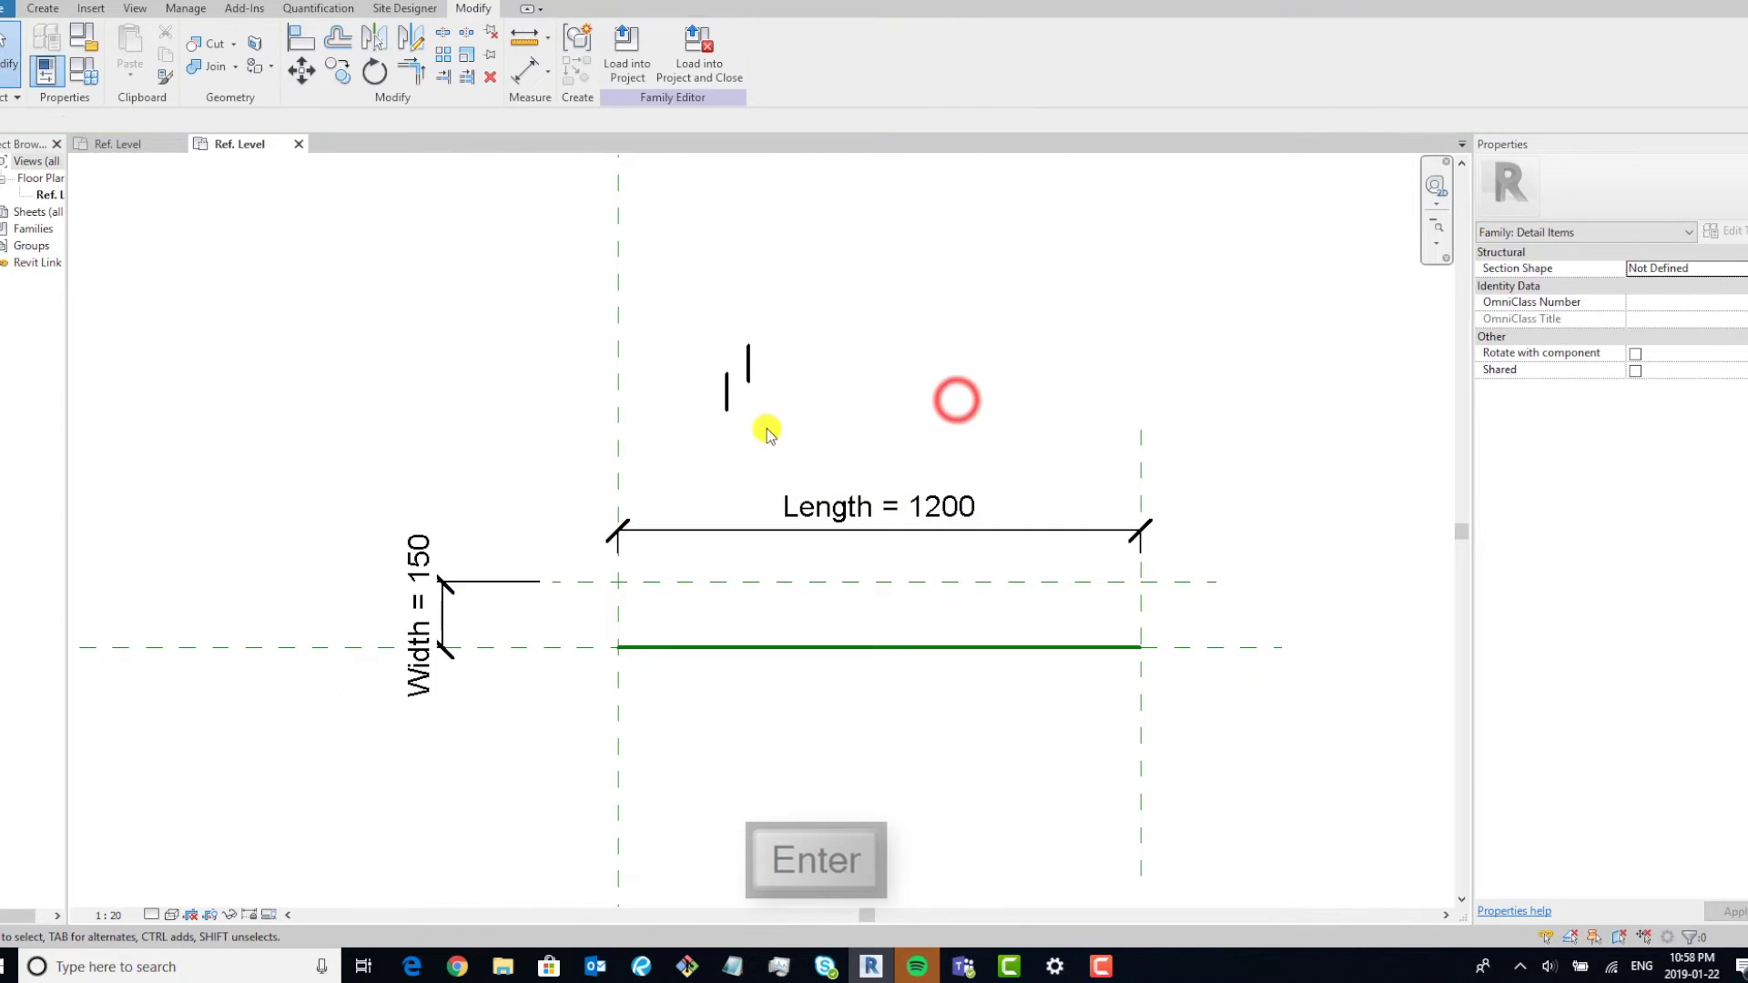
Move the insulation item onto the green line and lock its centre to the vertical reference plane.
{"action": "left_click", "coordinate": [733, 387]}
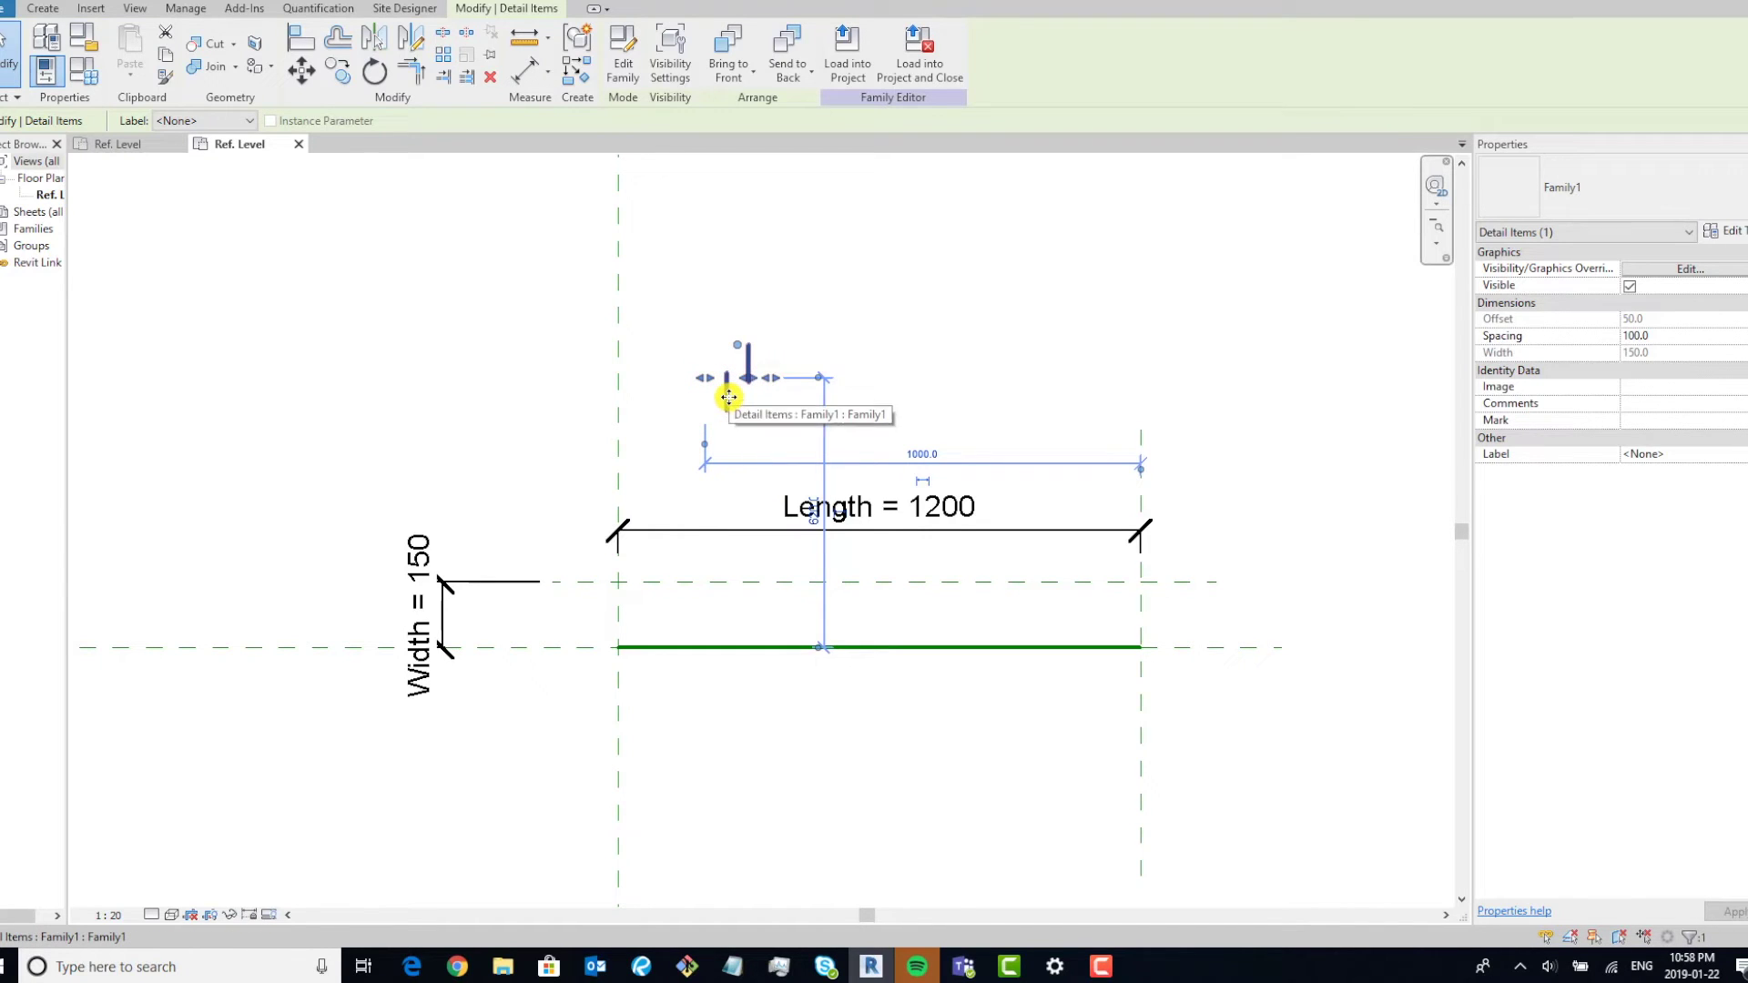
{"action": "left_click_drag", "start_coordinate": [728, 397], "coordinate": [700, 621]}
{"action": "scroll", "coordinate": [647, 637], "scroll_direction": "up", "scroll_amount": 4}
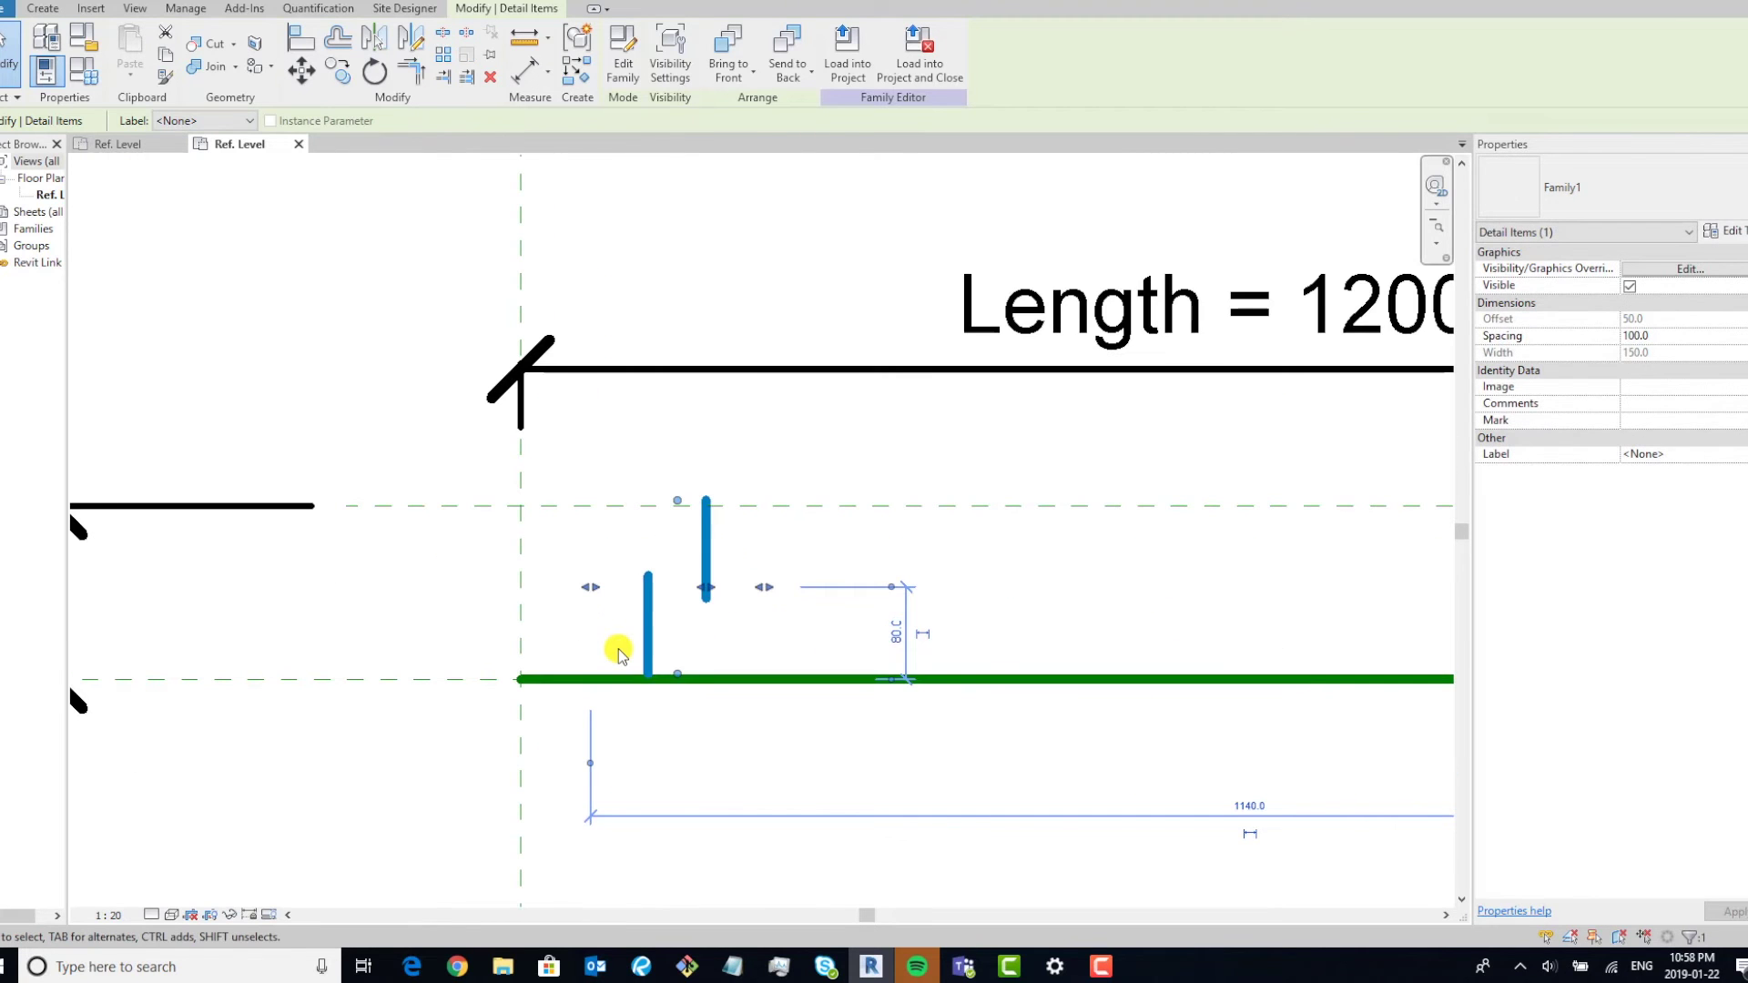
{"action": "key", "text": "l"}
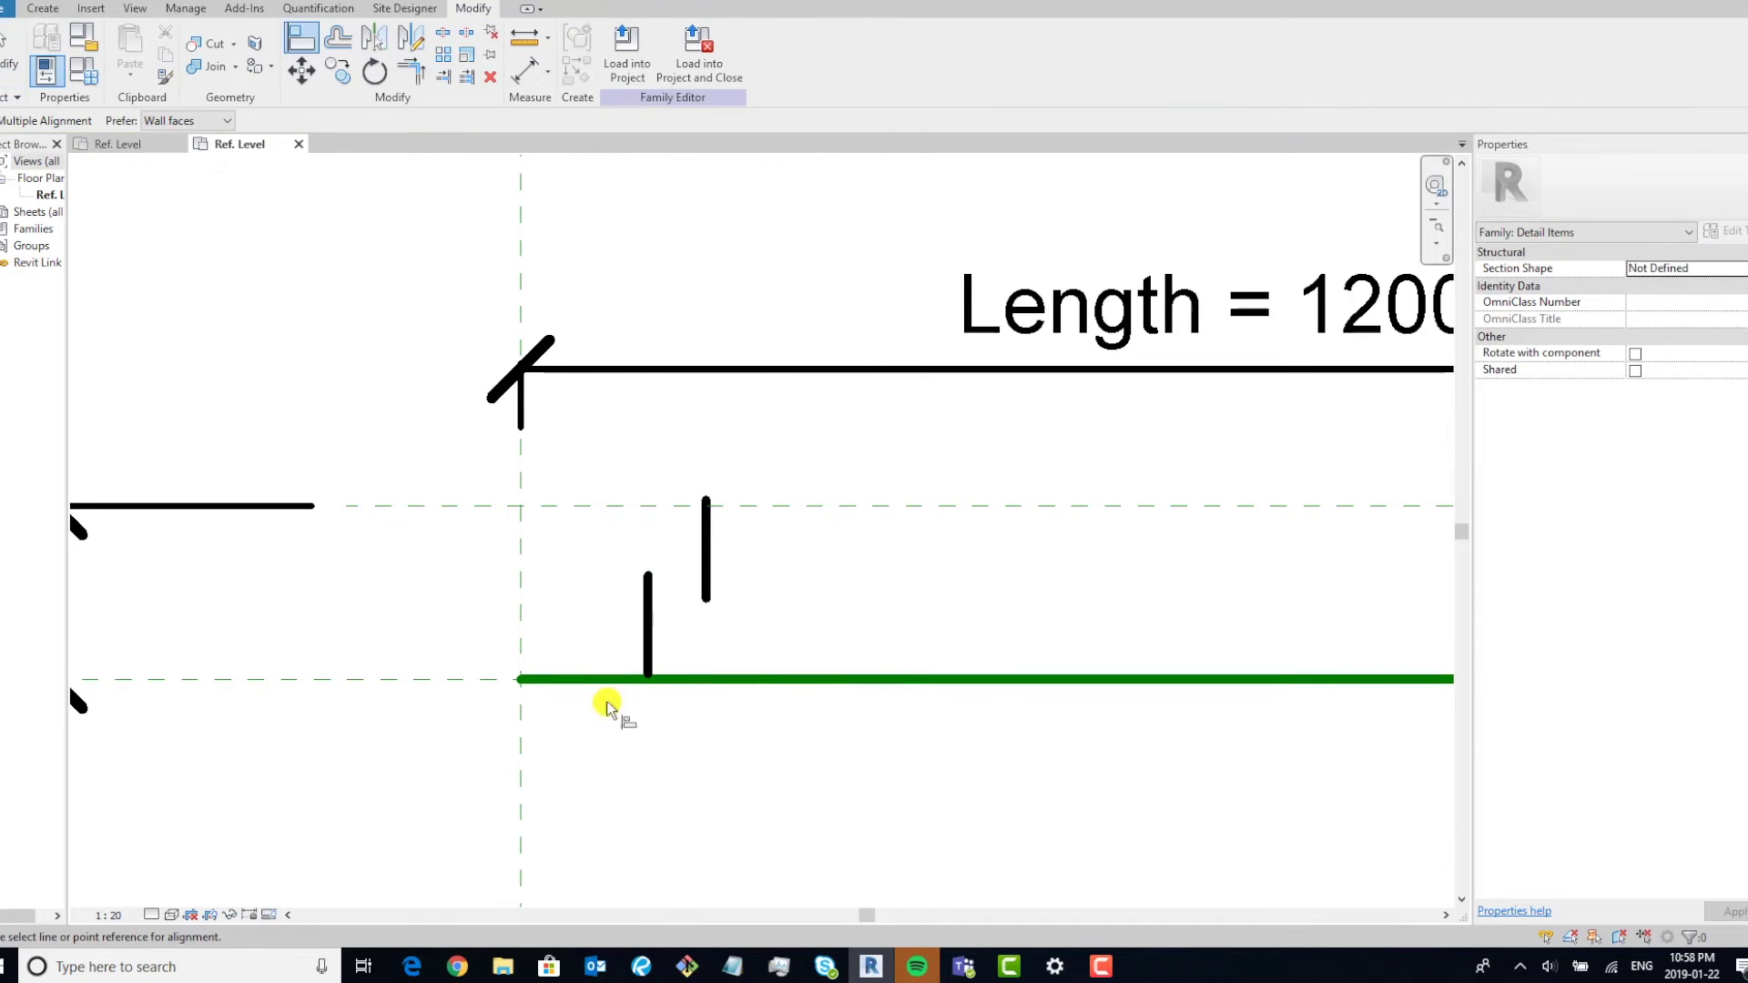
{"action": "left_click", "coordinate": [523, 754]}
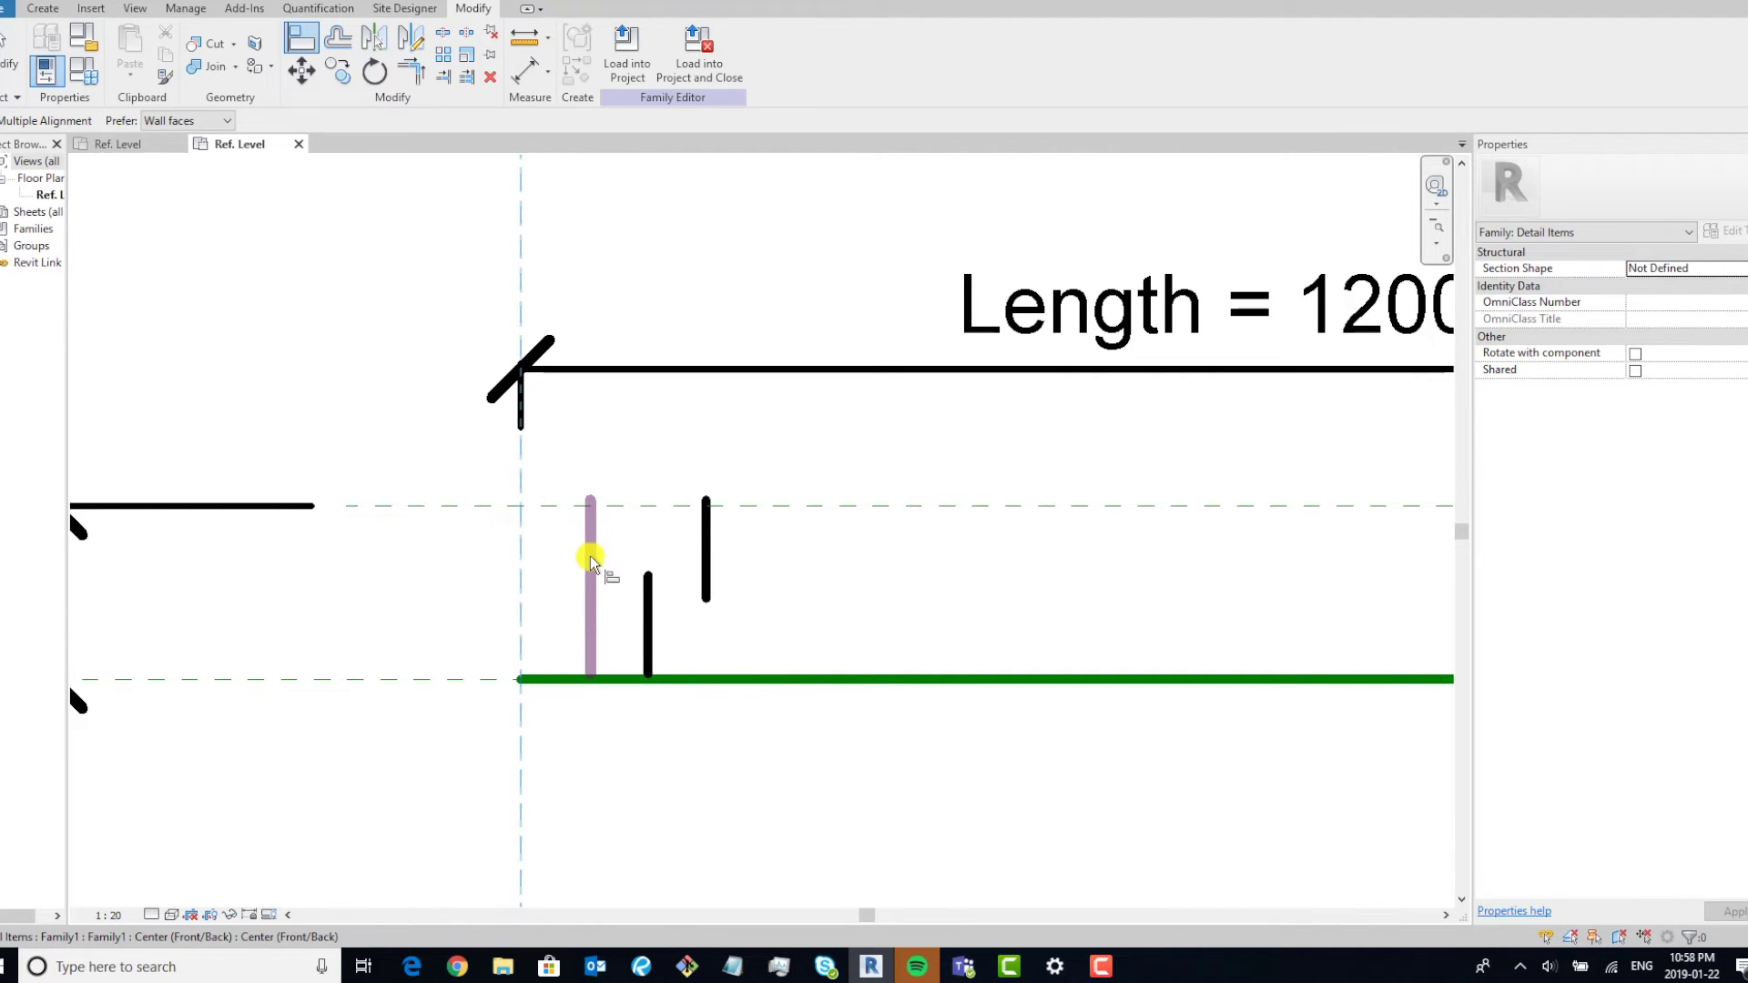
{"action": "left_click", "coordinate": [591, 602]}
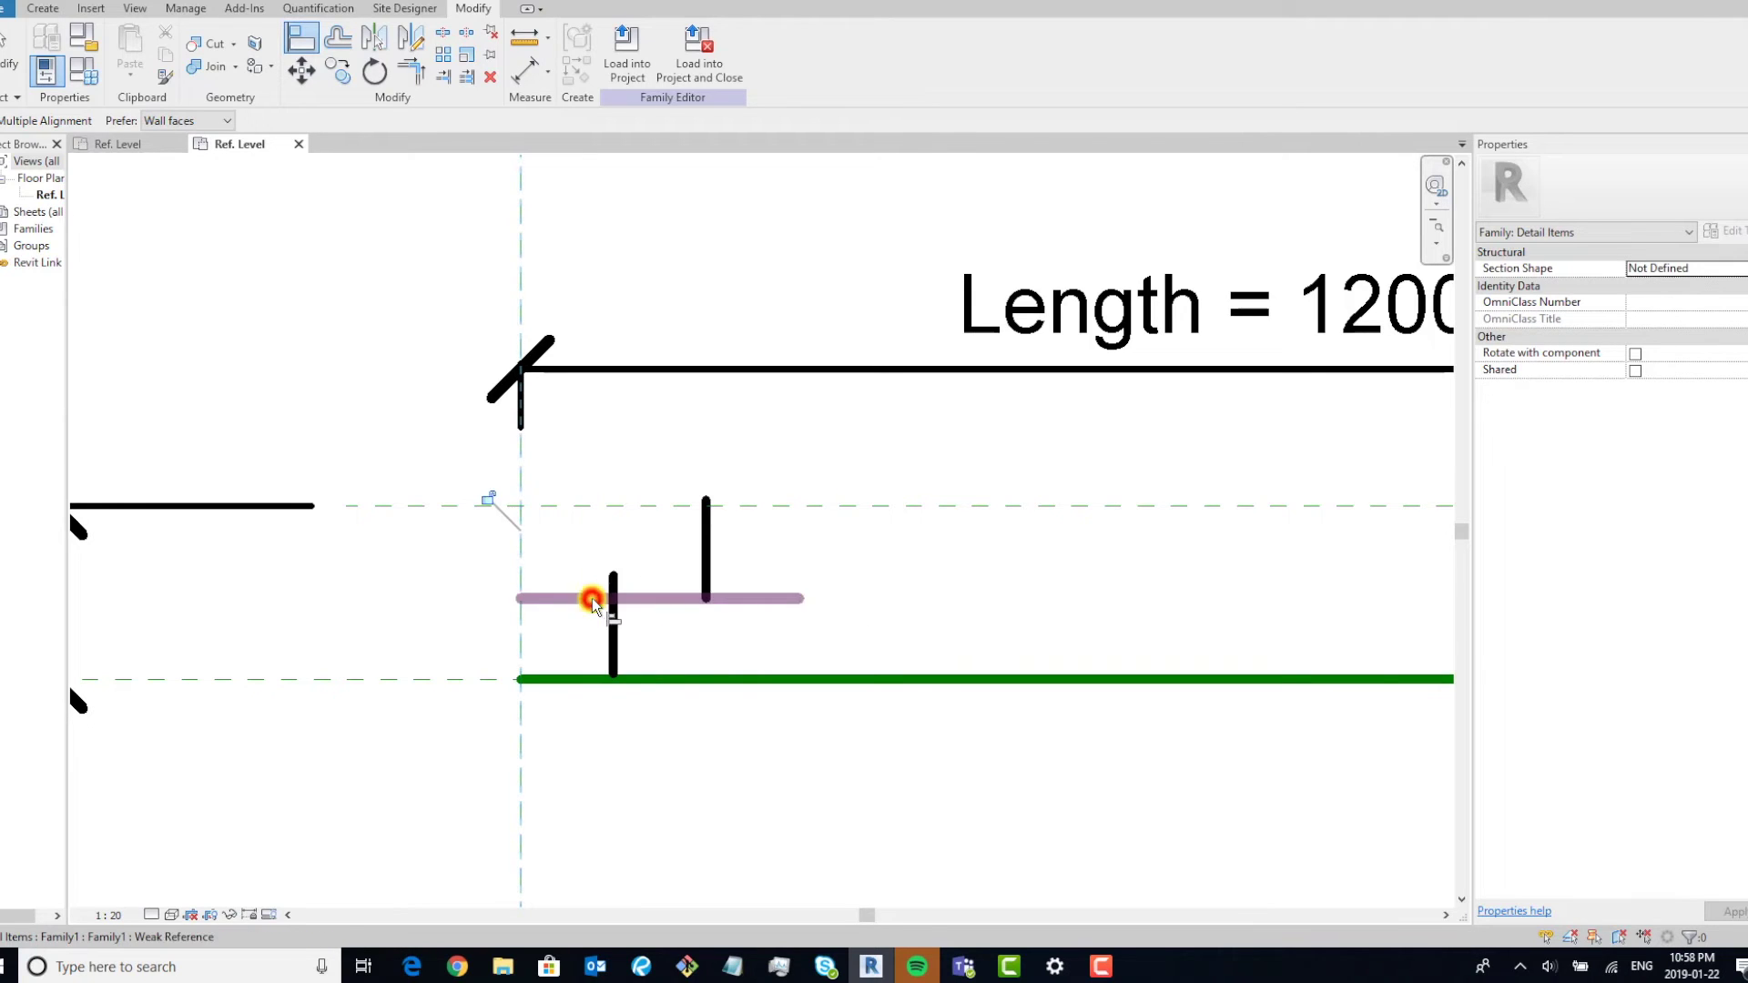
{"action": "left_click", "coordinate": [483, 499]}
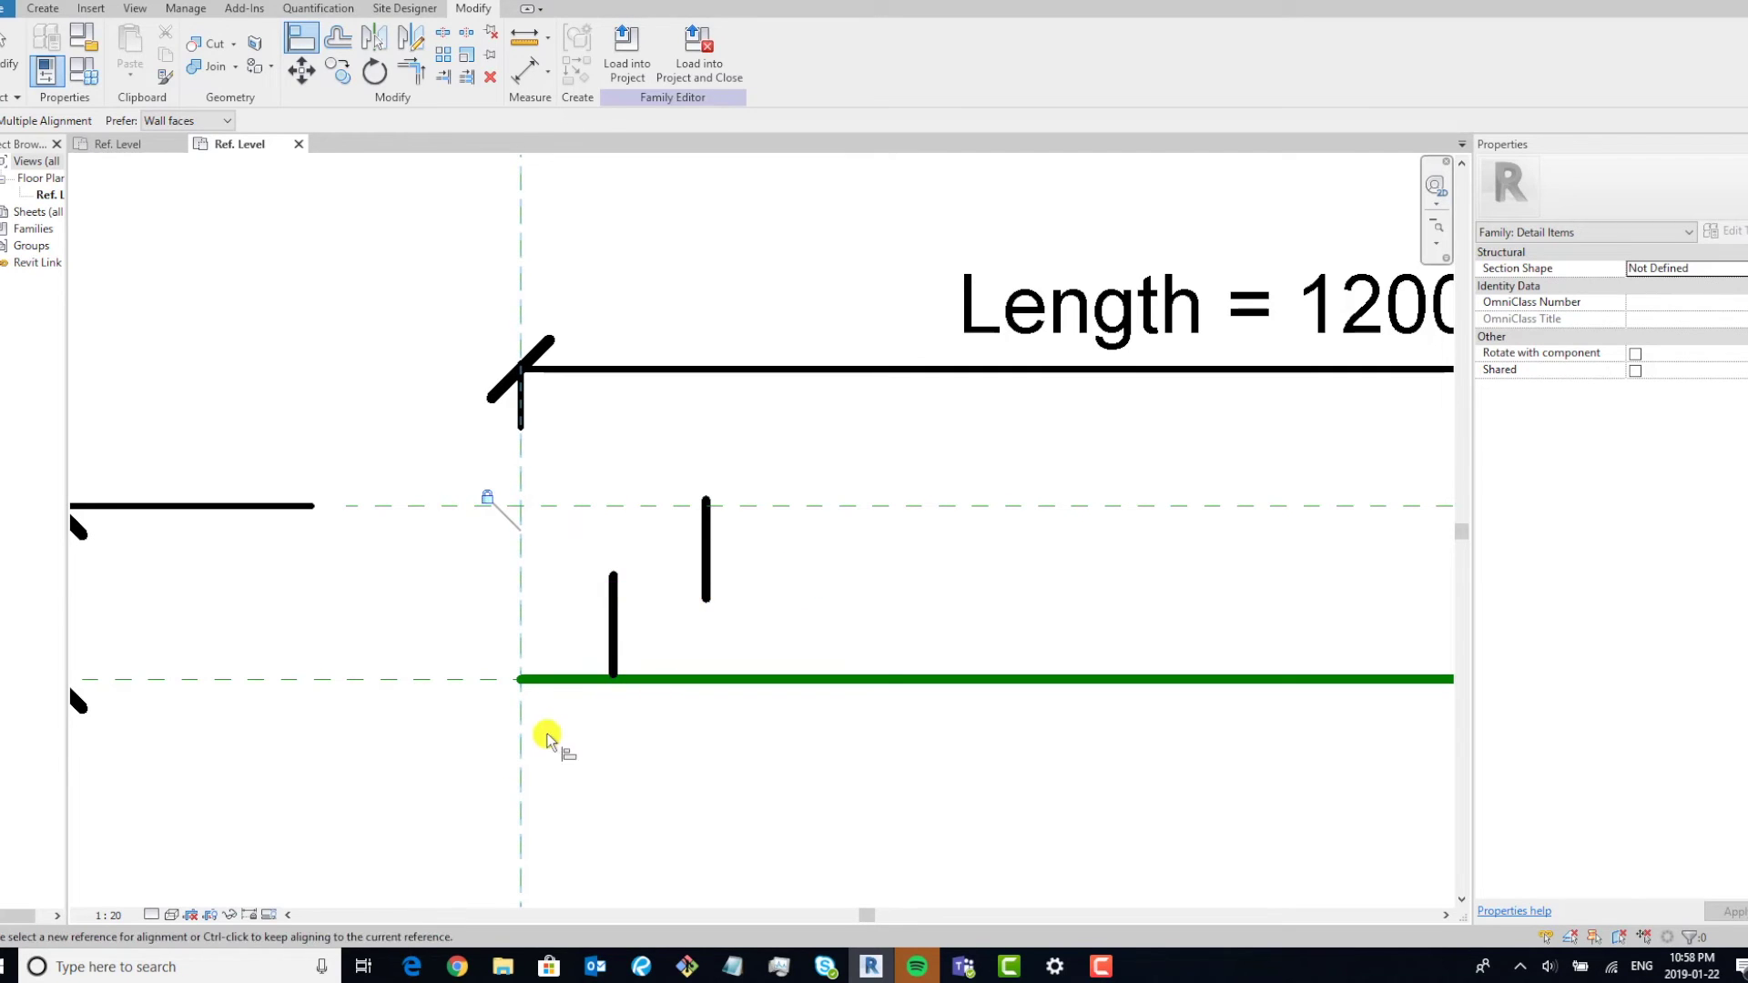
Align and lock the item's bottom to the green line and its top to the upper reference plane.
{"action": "left_click", "coordinate": [451, 679]}
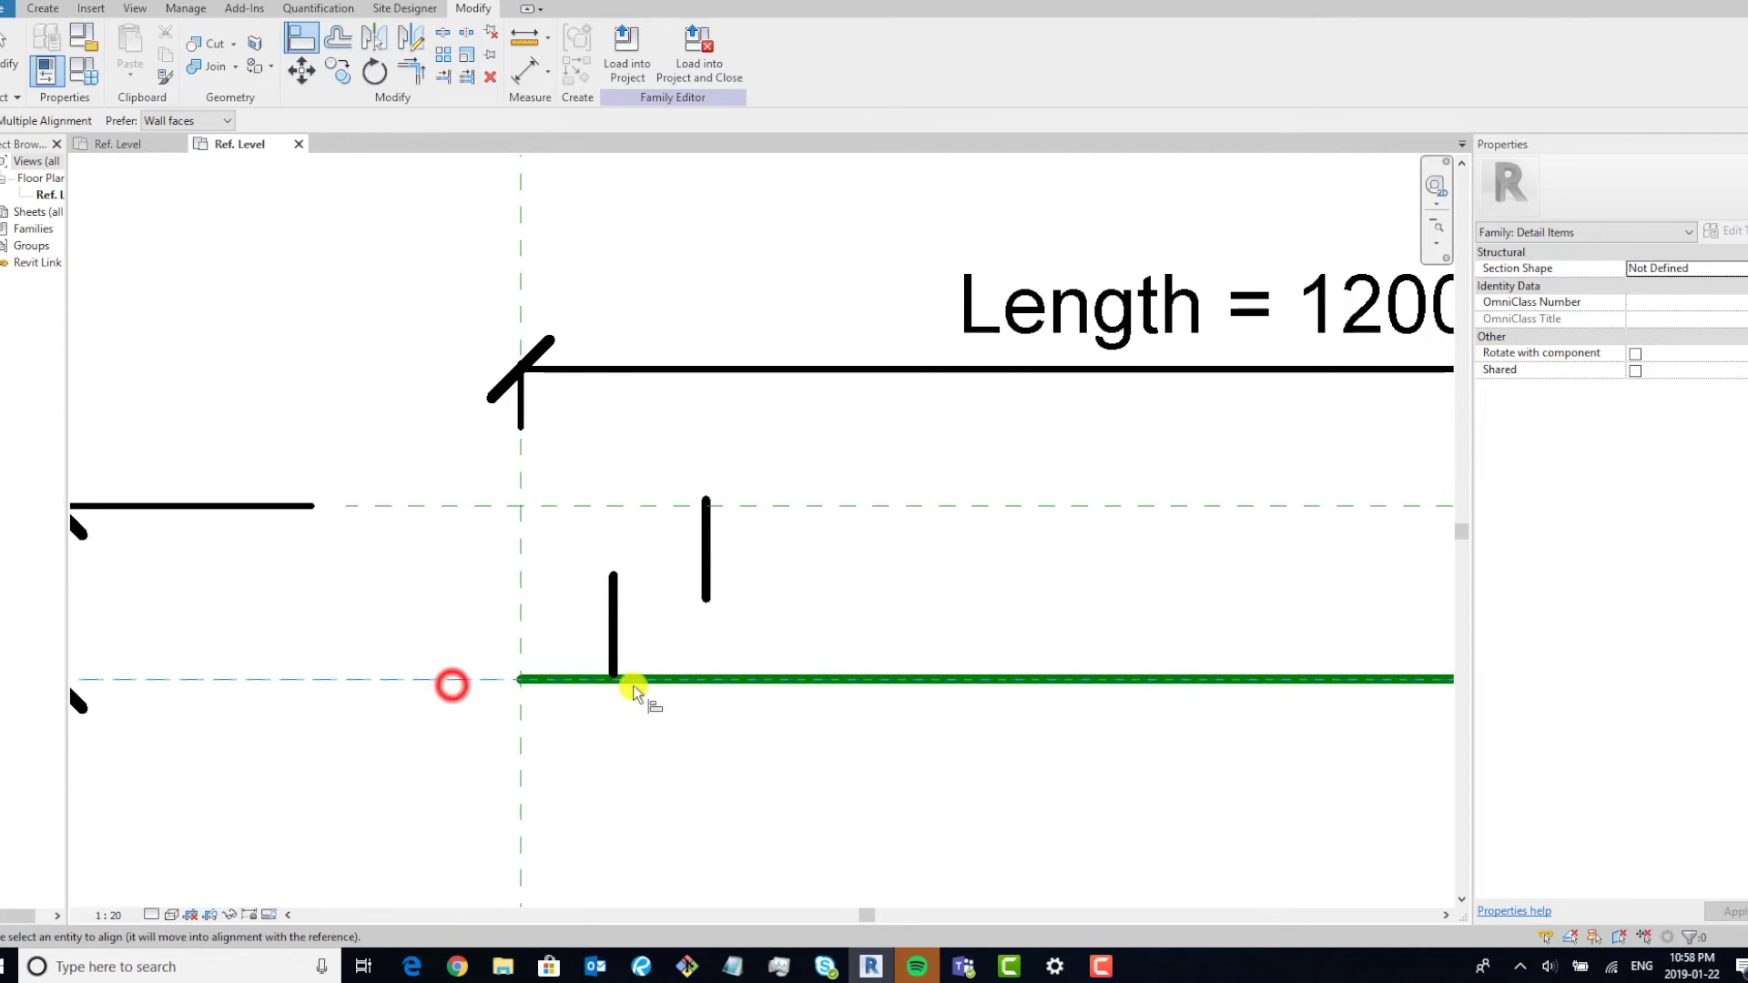
{"action": "left_click", "coordinate": [576, 675]}
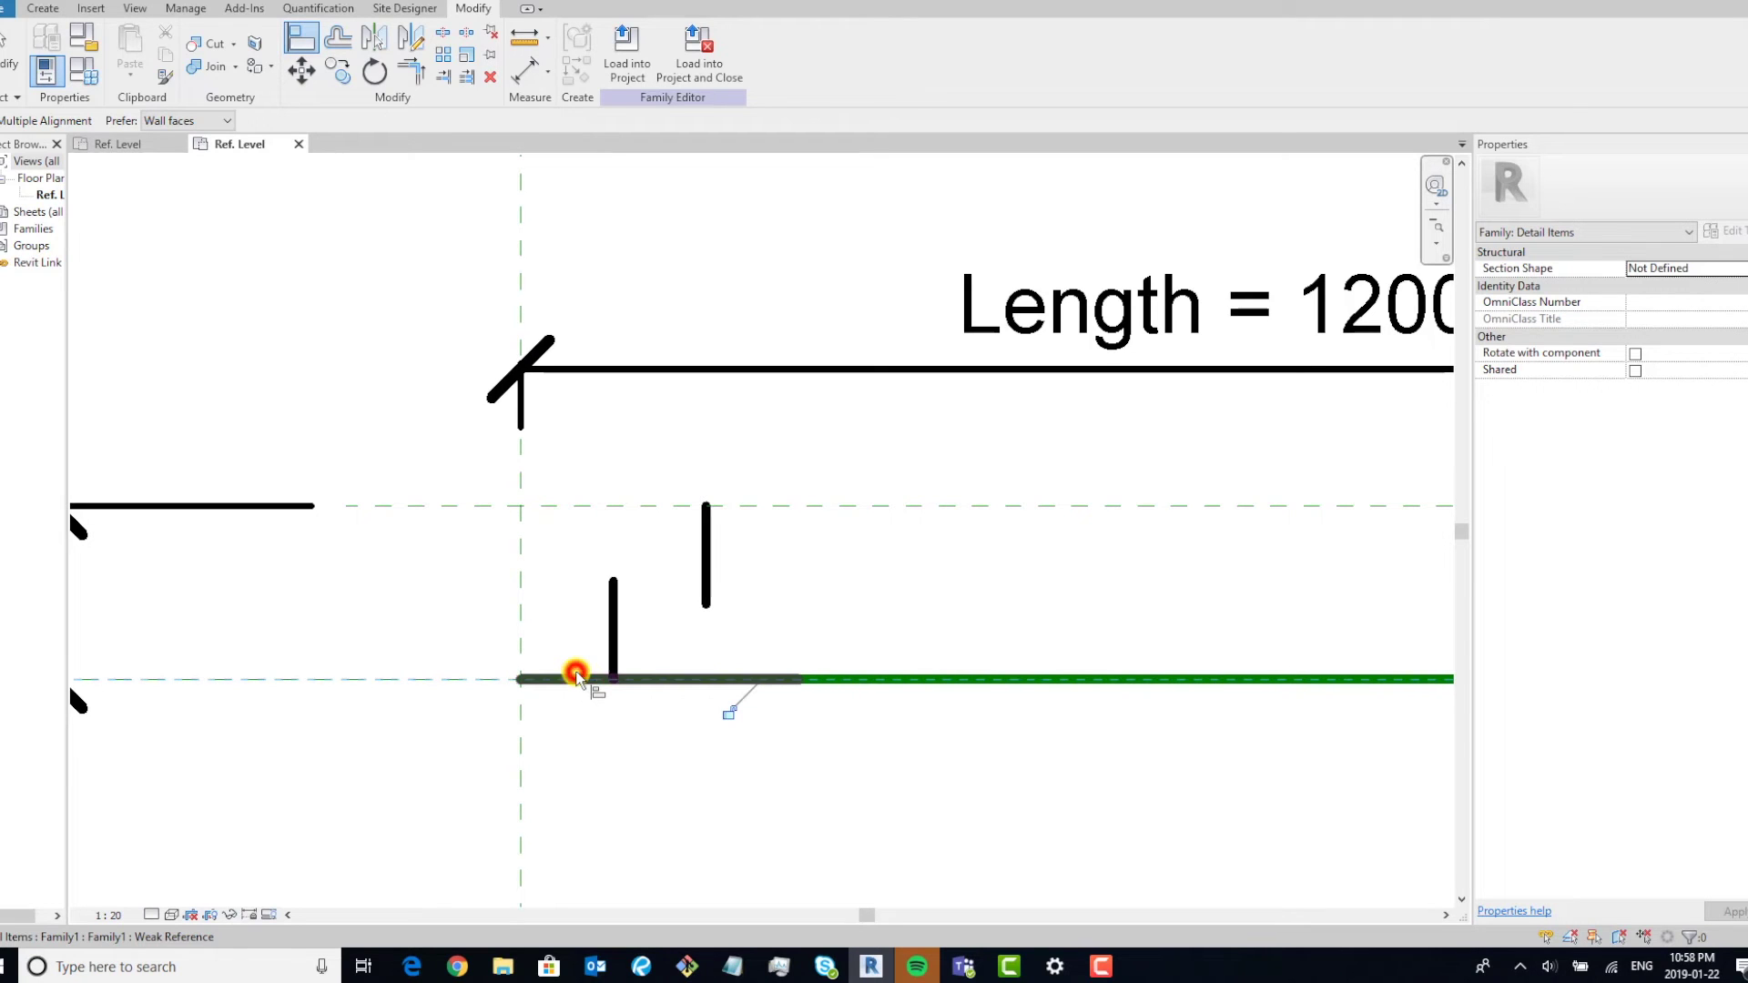
{"action": "left_click", "coordinate": [726, 712]}
{"action": "left_click", "coordinate": [819, 504]}
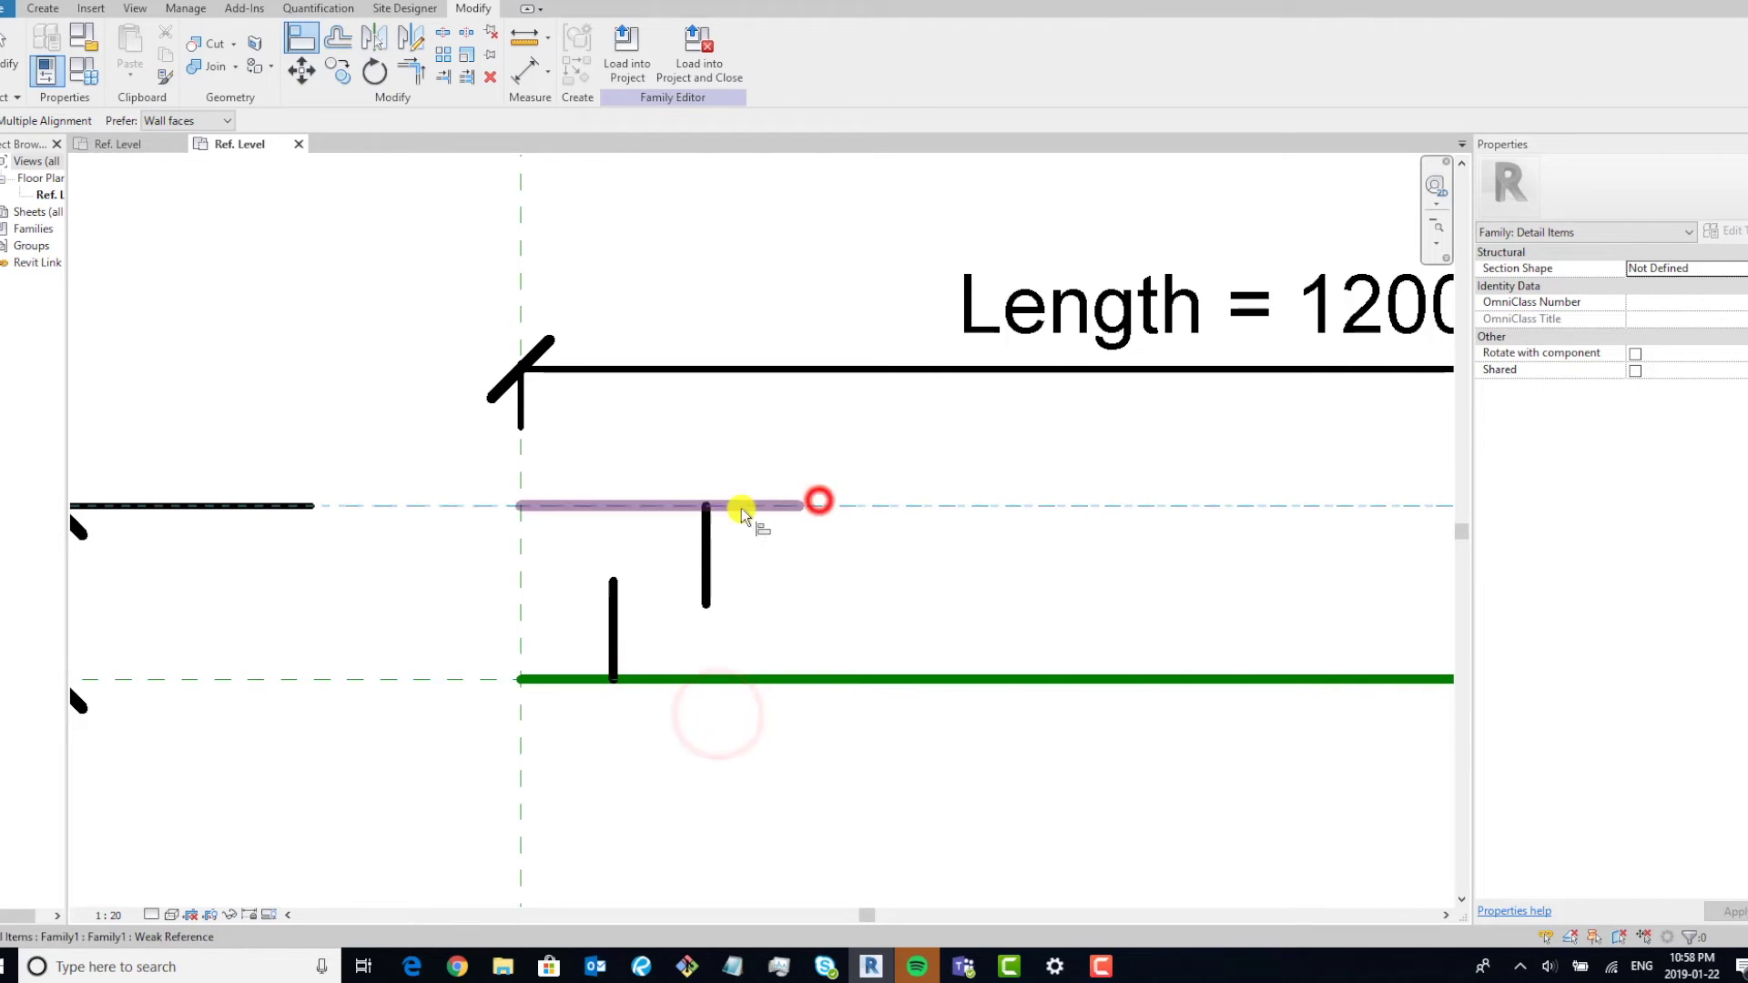
{"action": "left_click", "coordinate": [713, 500]}
{"action": "left_click", "coordinate": [861, 539]}
{"action": "scroll", "coordinate": [929, 564], "scroll_direction": "down", "scroll_amount": 2}
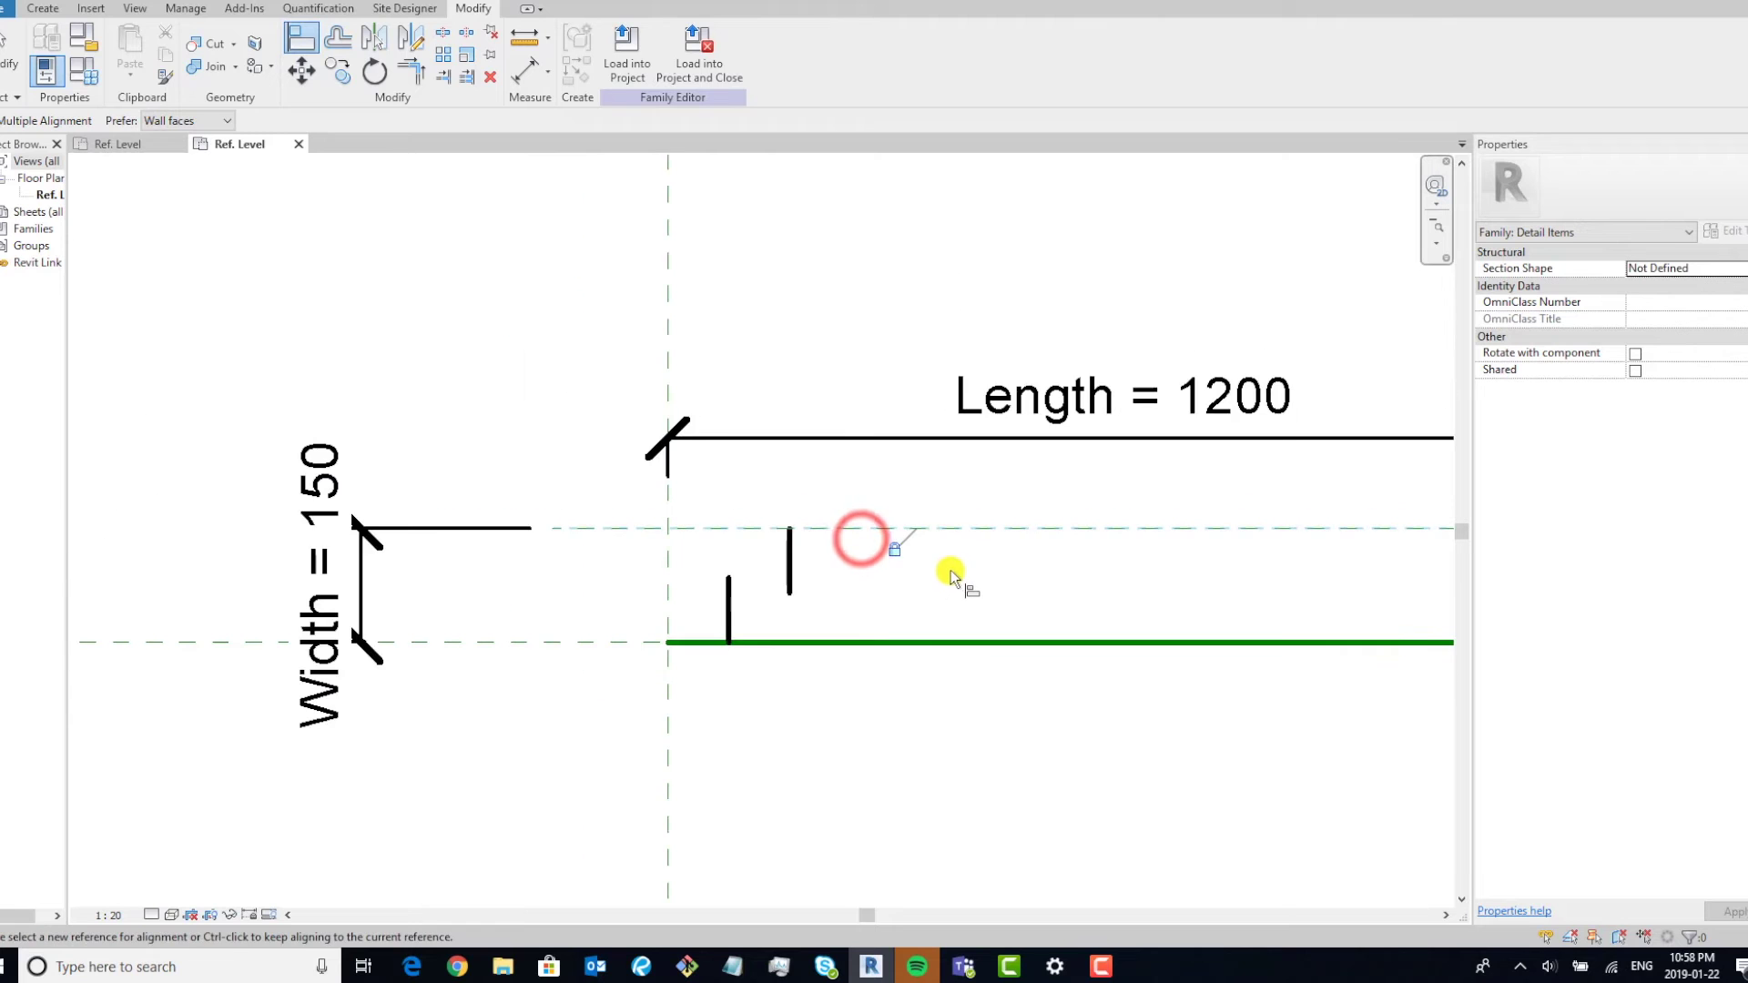
{"action": "middle_click_drag", "start_coordinate": [953, 578], "coordinate": [596, 628]}
{"action": "key", "text": "Escape"}
{"action": "scroll", "coordinate": [865, 673], "scroll_direction": "down", "scroll_amount": 4}
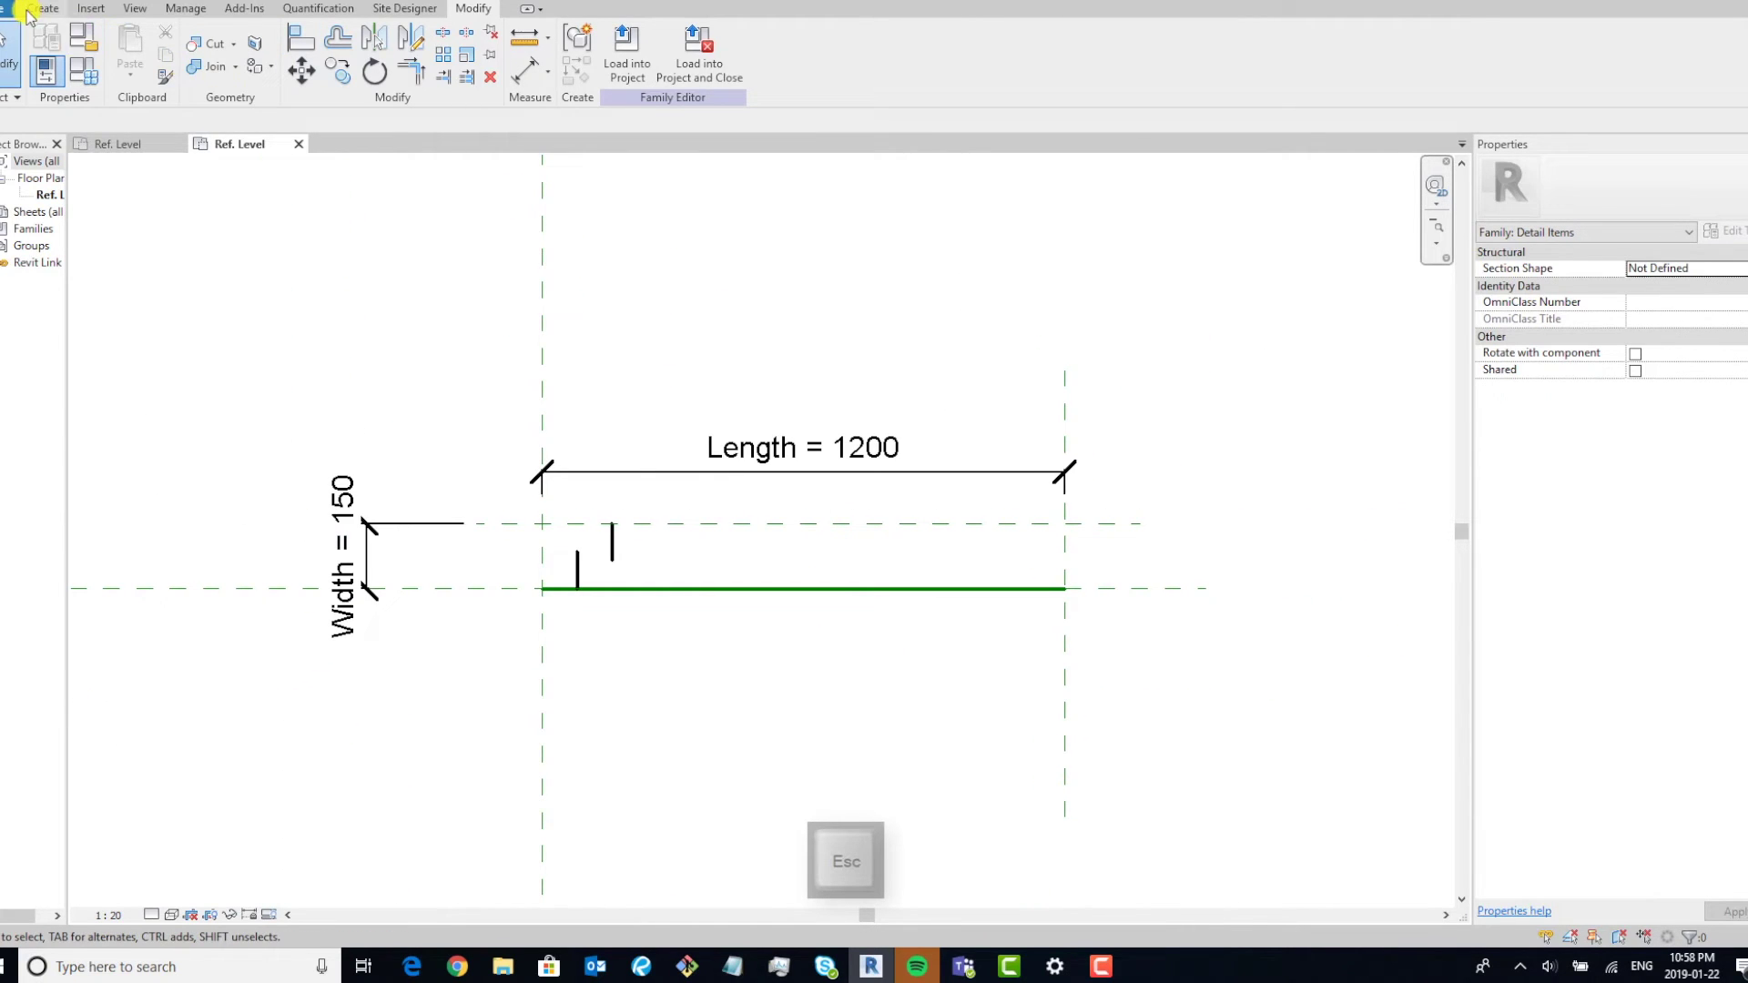
Draw a detail-line rectangle between opposite reference plane intersections, outlining the 1200 × 150 area.
{"action": "left_click", "coordinate": [612, 542]}
{"action": "scroll", "coordinate": [692, 565], "scroll_direction": "up", "scroll_amount": 2}
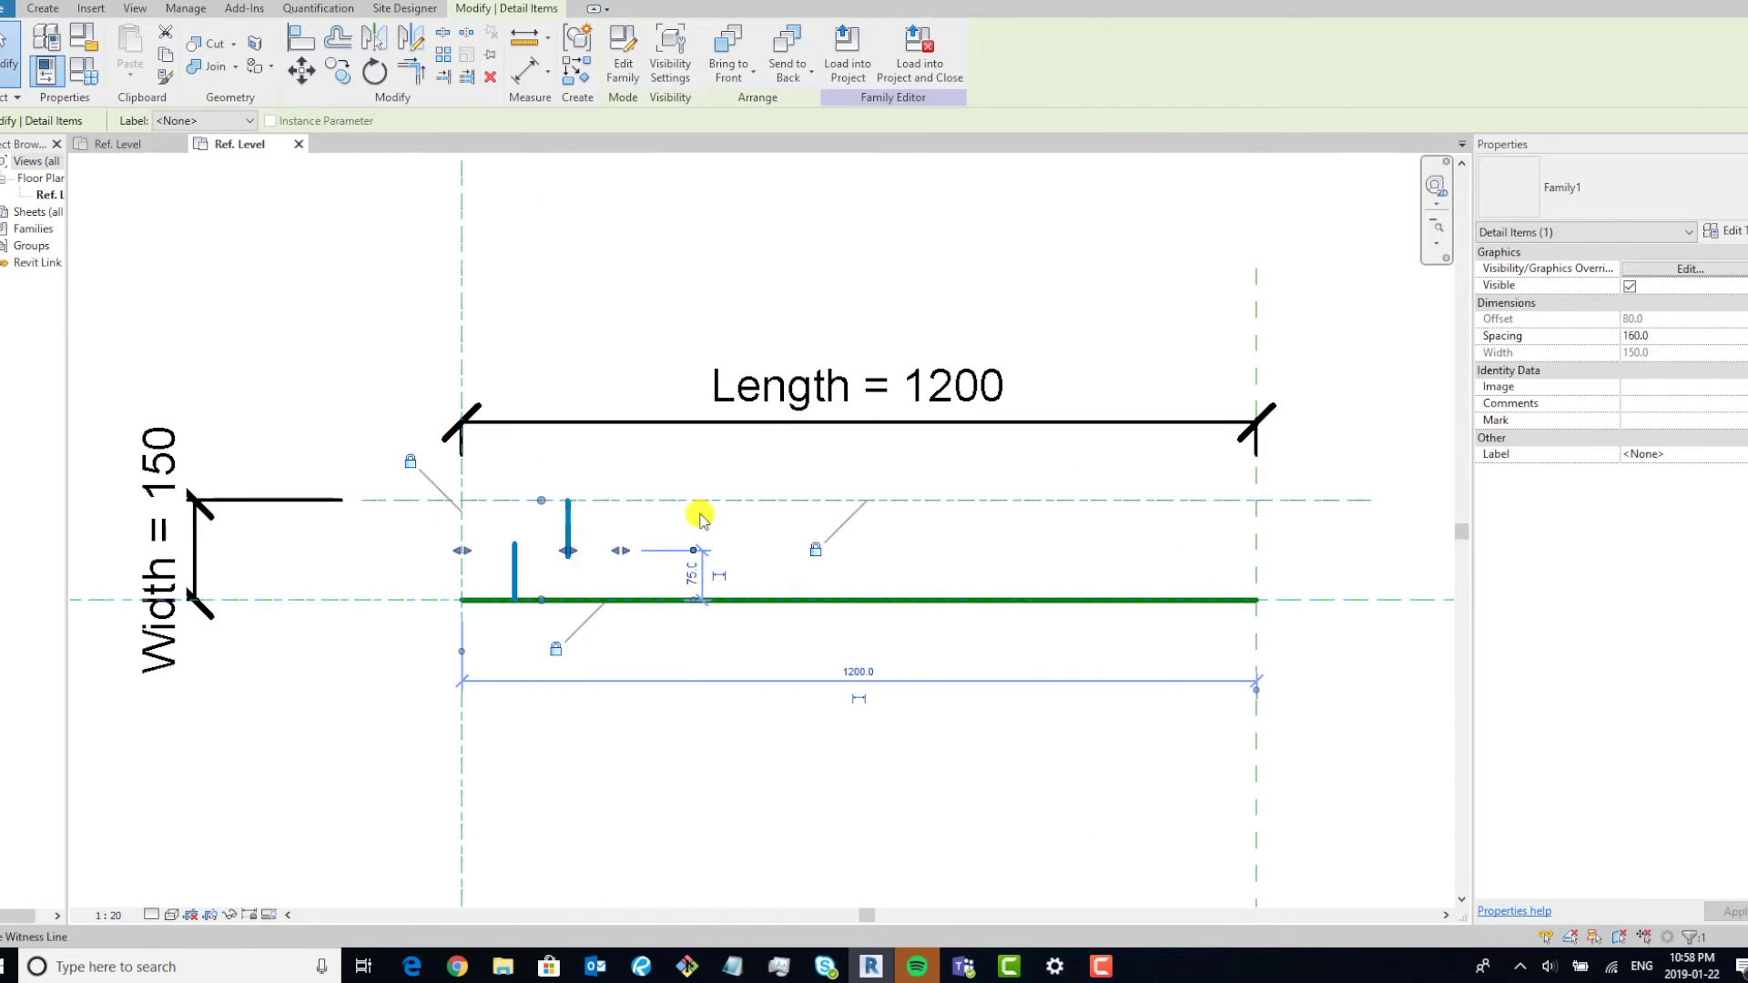
{"action": "left_click", "coordinate": [754, 438]}
{"action": "left_click", "coordinate": [42, 9]}
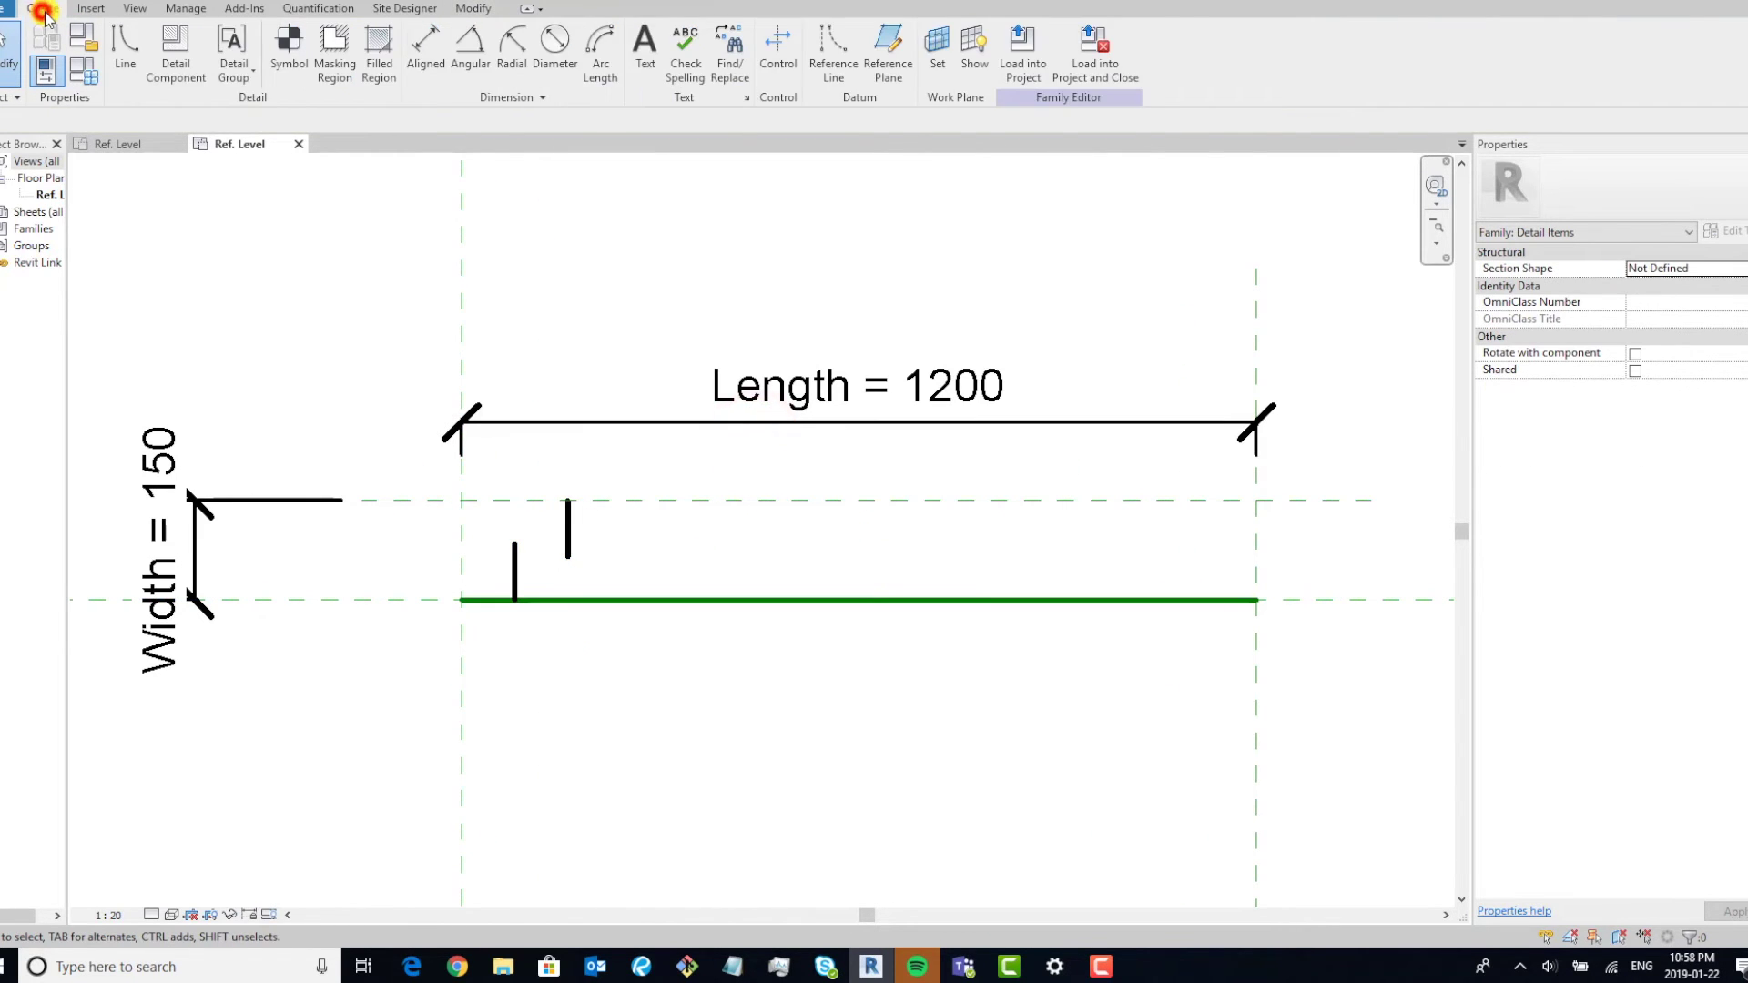
{"action": "left_click", "coordinate": [124, 50]}
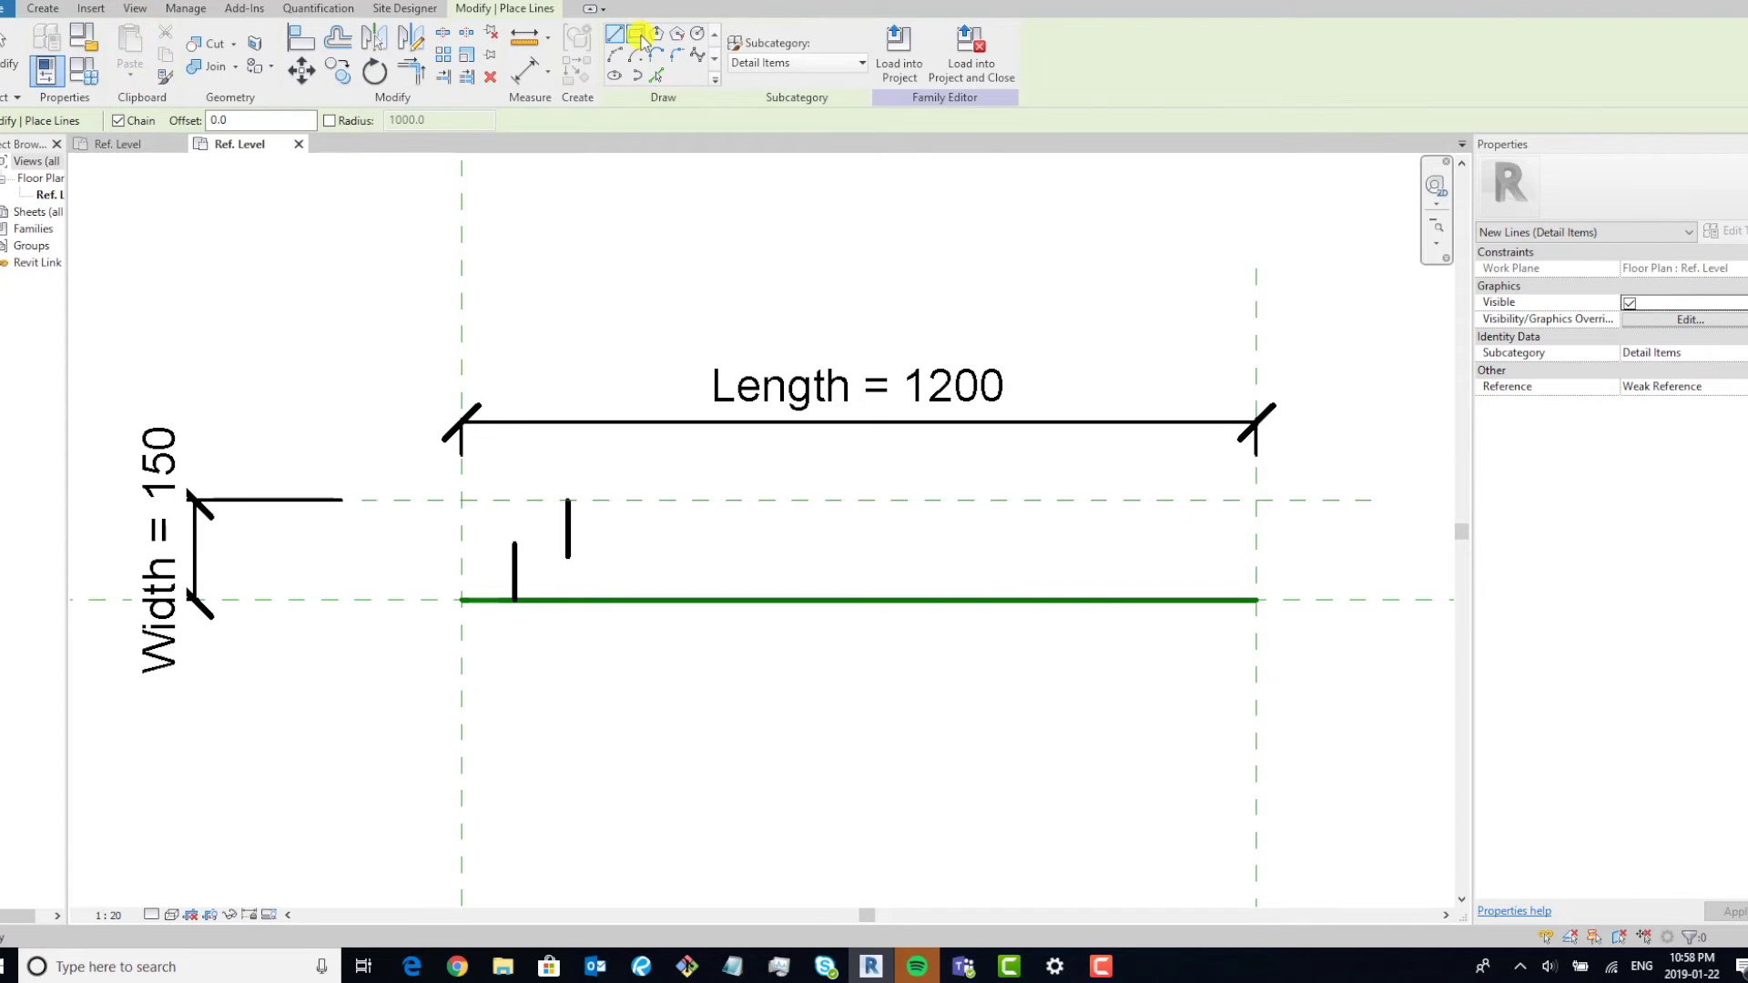
{"action": "left_click", "coordinate": [637, 35]}
{"action": "left_click", "coordinate": [461, 504]}
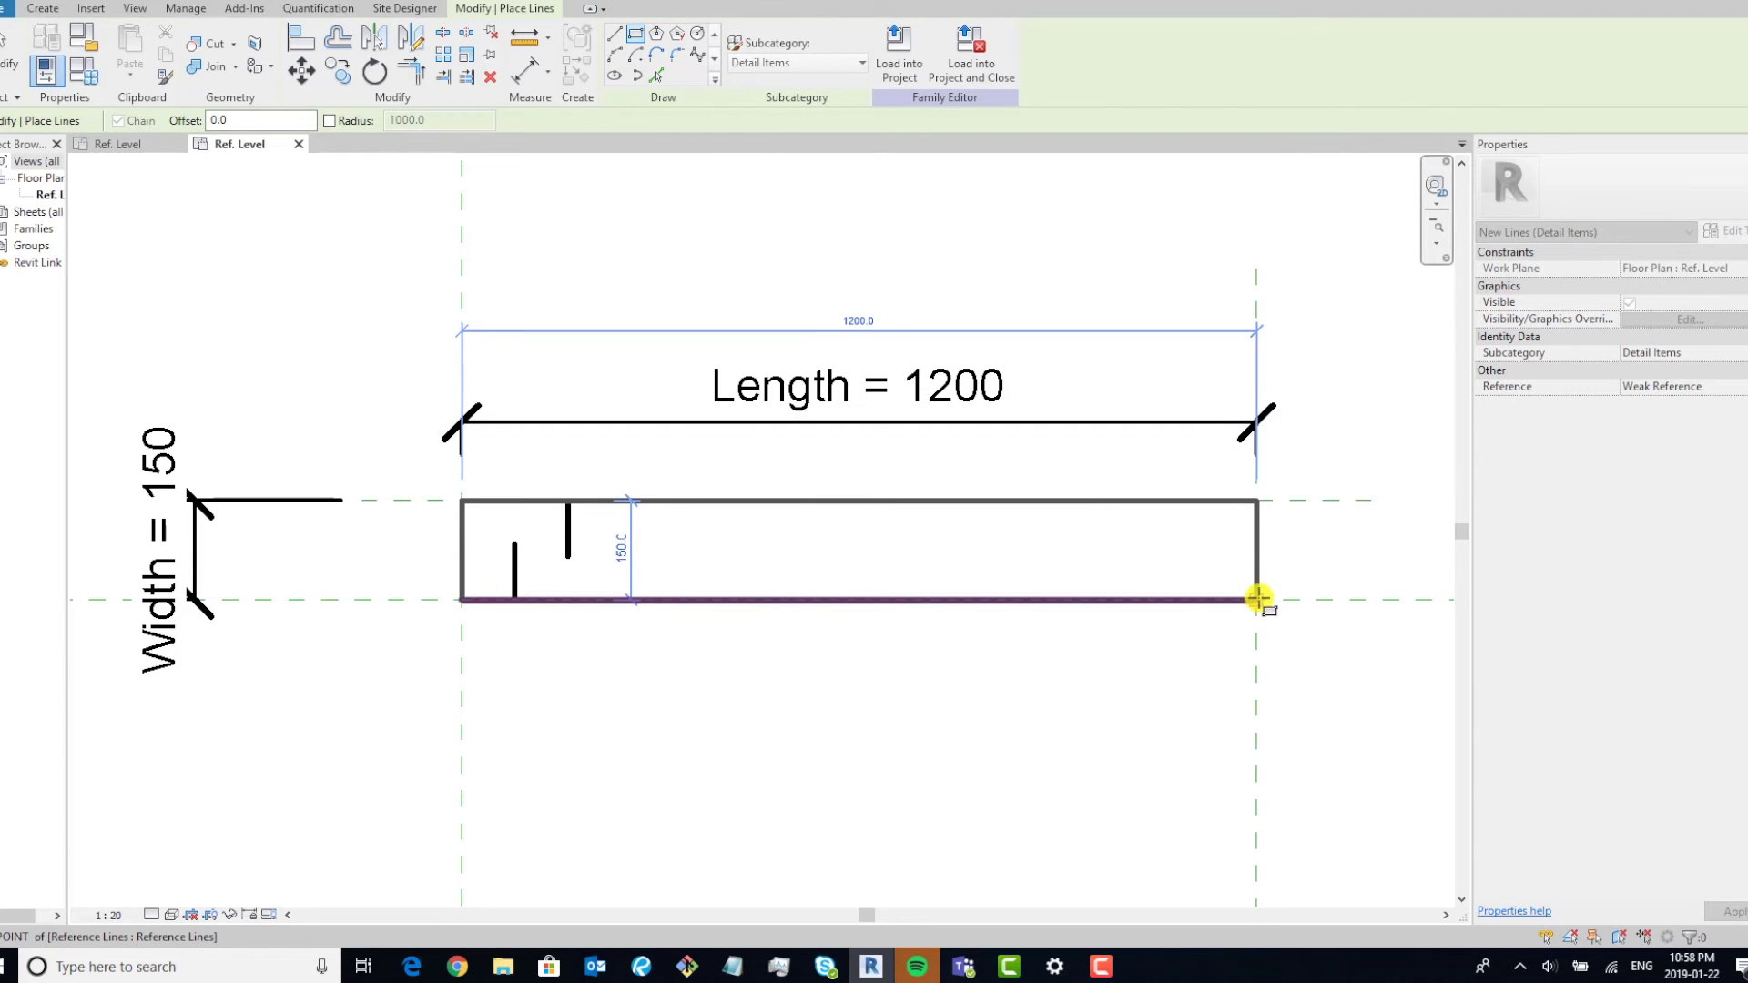
{"action": "left_click", "coordinate": [1258, 597]}
{"action": "scroll", "coordinate": [995, 702], "scroll_direction": "down", "scroll_amount": 2}
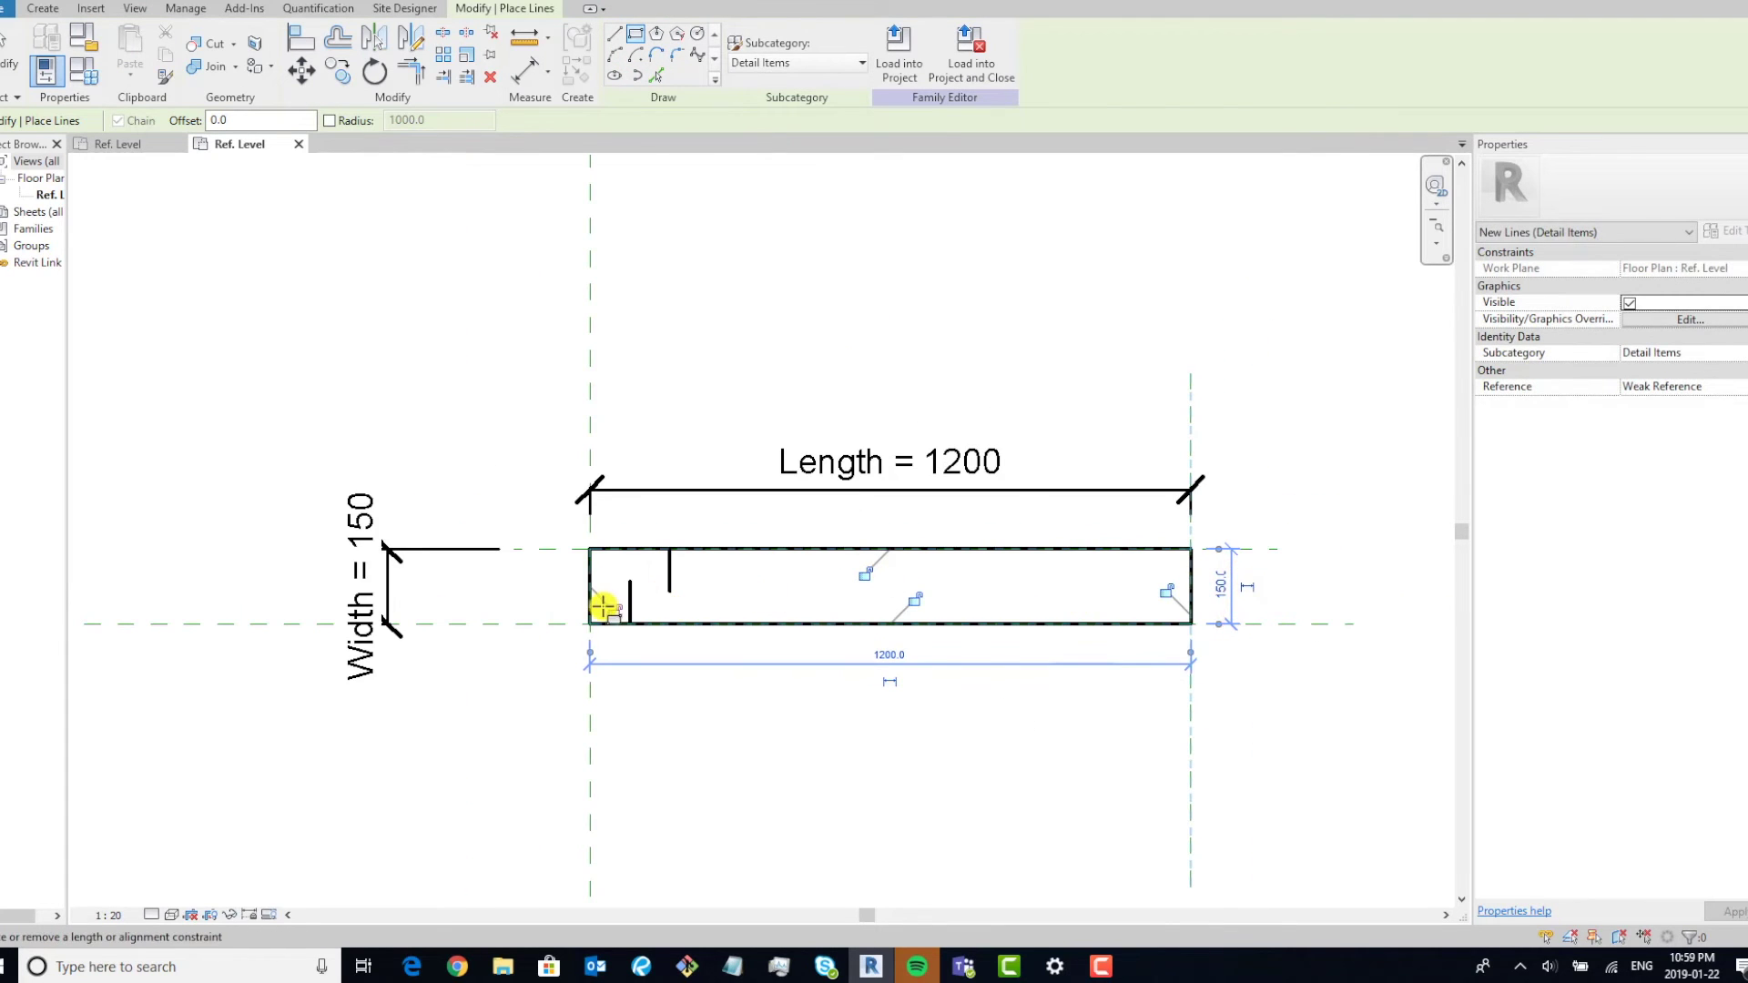
{"action": "scroll", "coordinate": [1007, 663], "scroll_direction": "up", "scroll_amount": 2}
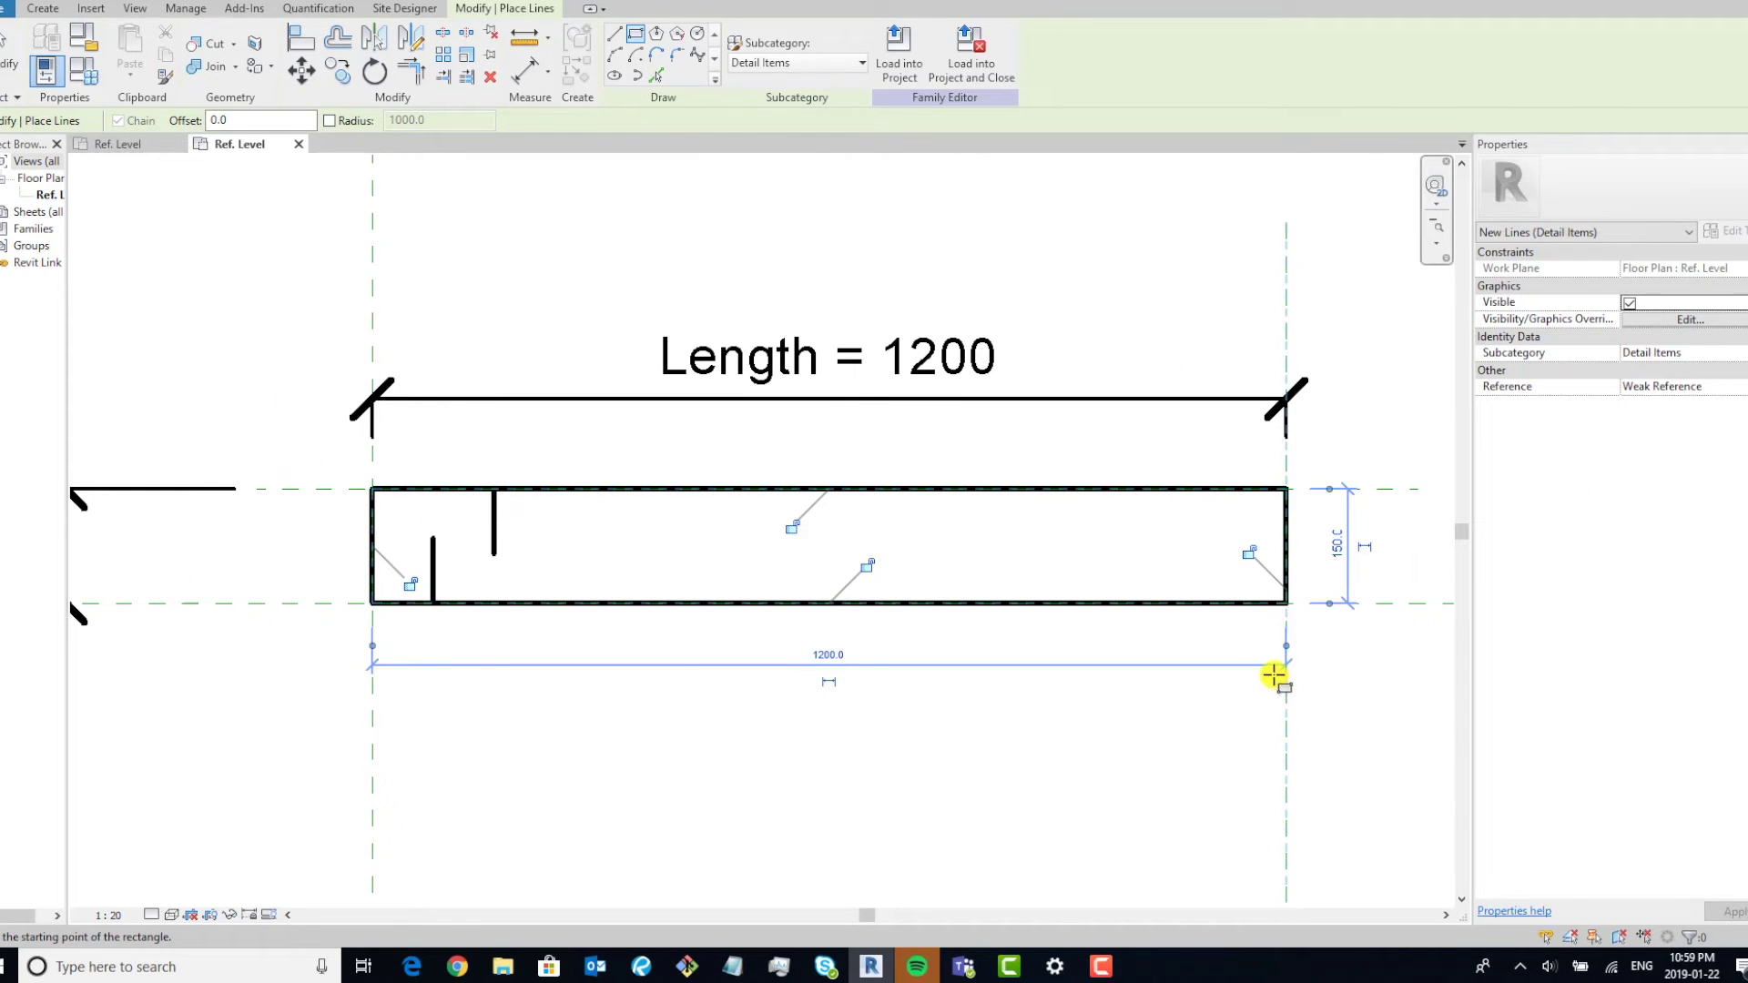
{"action": "scroll", "coordinate": [892, 518], "scroll_direction": "up", "scroll_amount": 2}
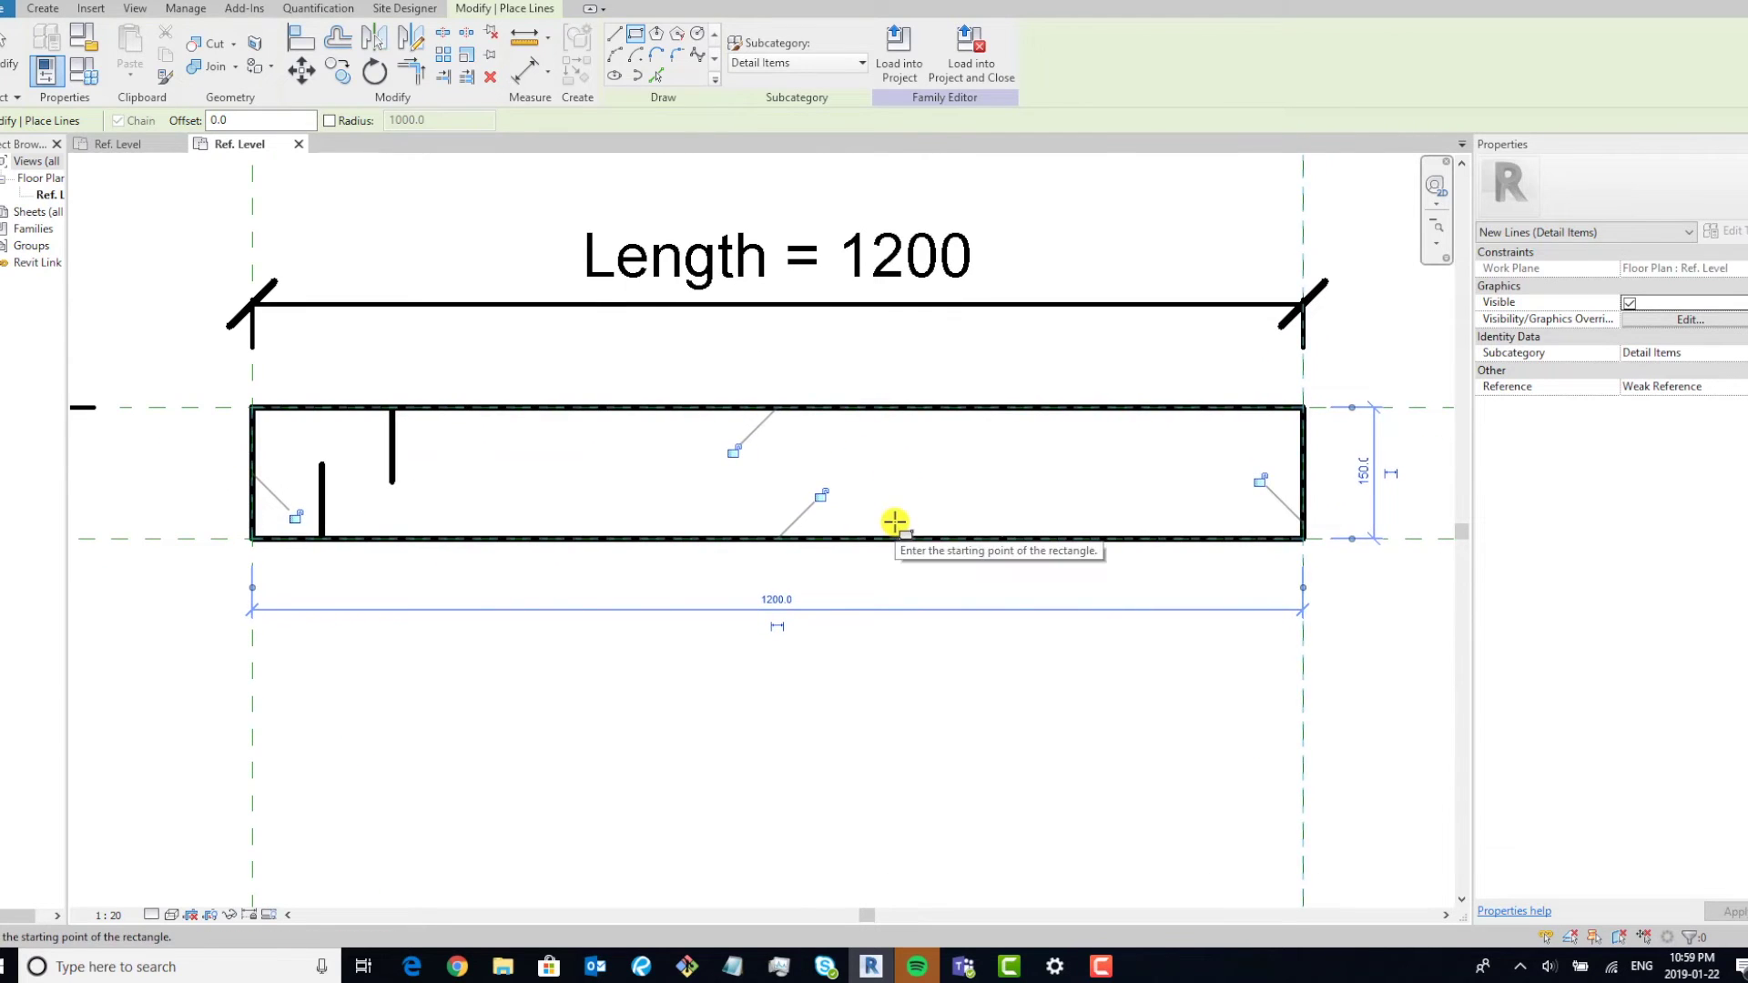
{"action": "key", "text": "Escape"}
Edit the Length dimension value to 1000.
{"action": "scroll", "coordinate": [895, 521], "scroll_direction": "down", "scroll_amount": 2}
{"action": "key", "text": "Escape"}
{"action": "left_click", "coordinate": [1096, 603]}
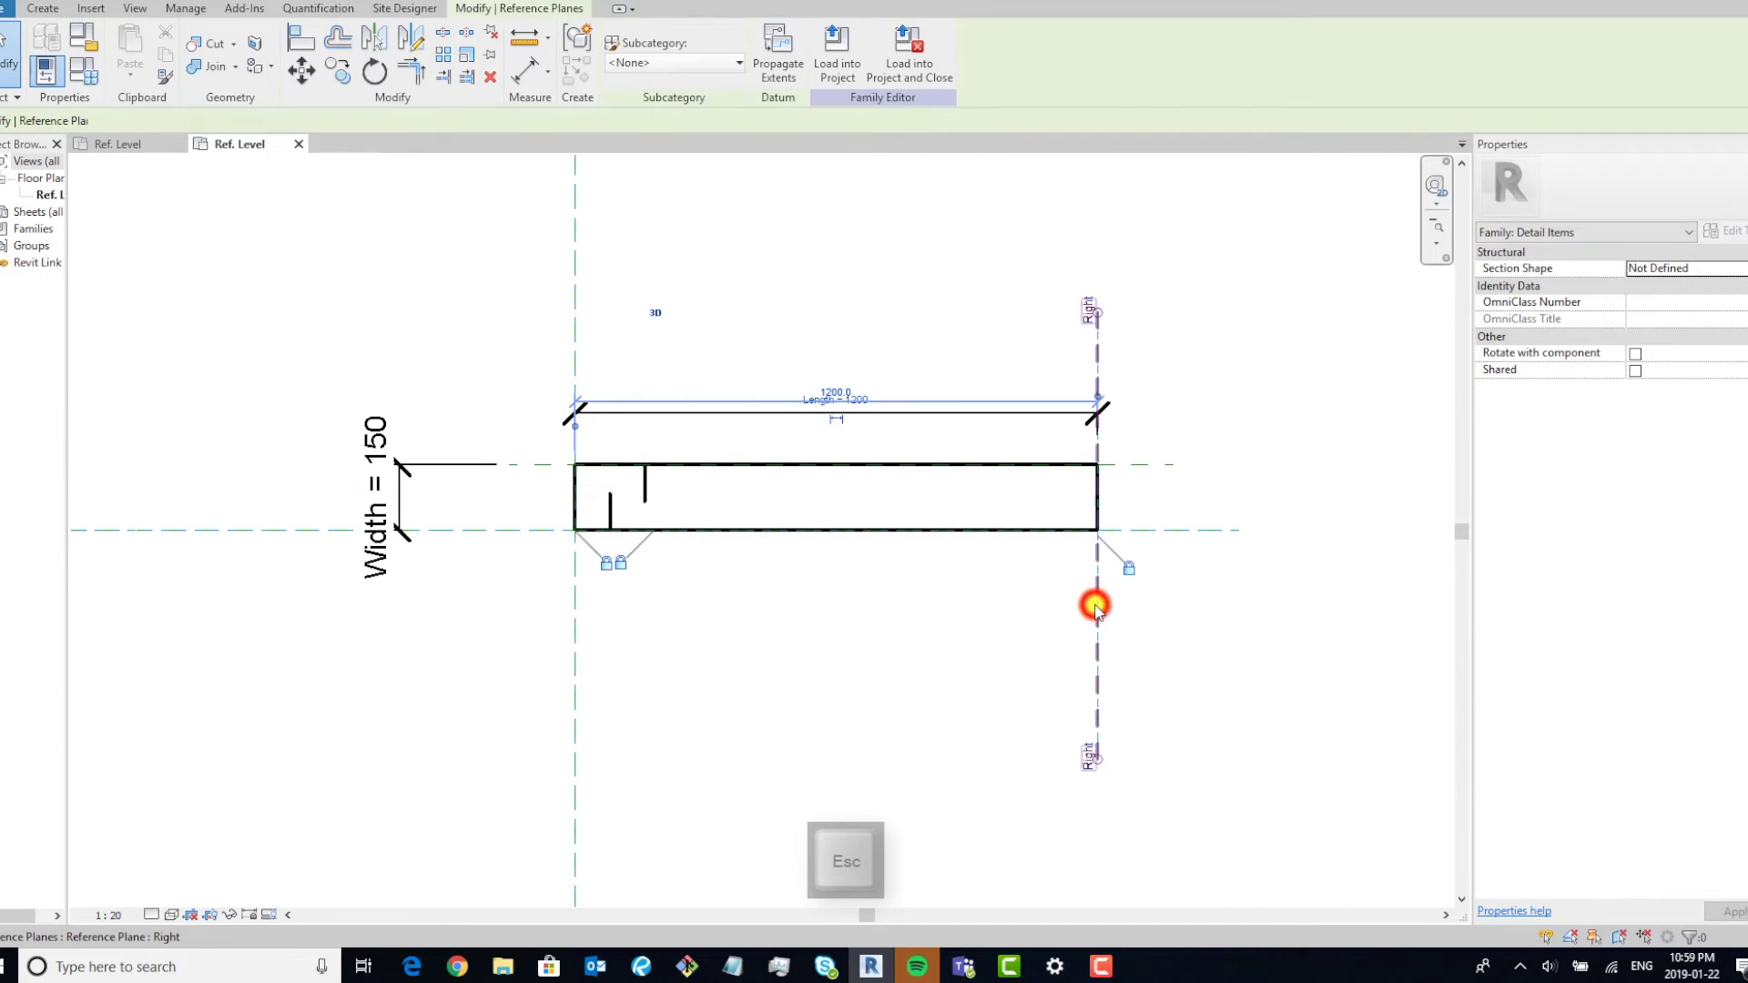
{"action": "left_click", "coordinate": [893, 325]}
{"action": "left_click", "coordinate": [850, 391]}
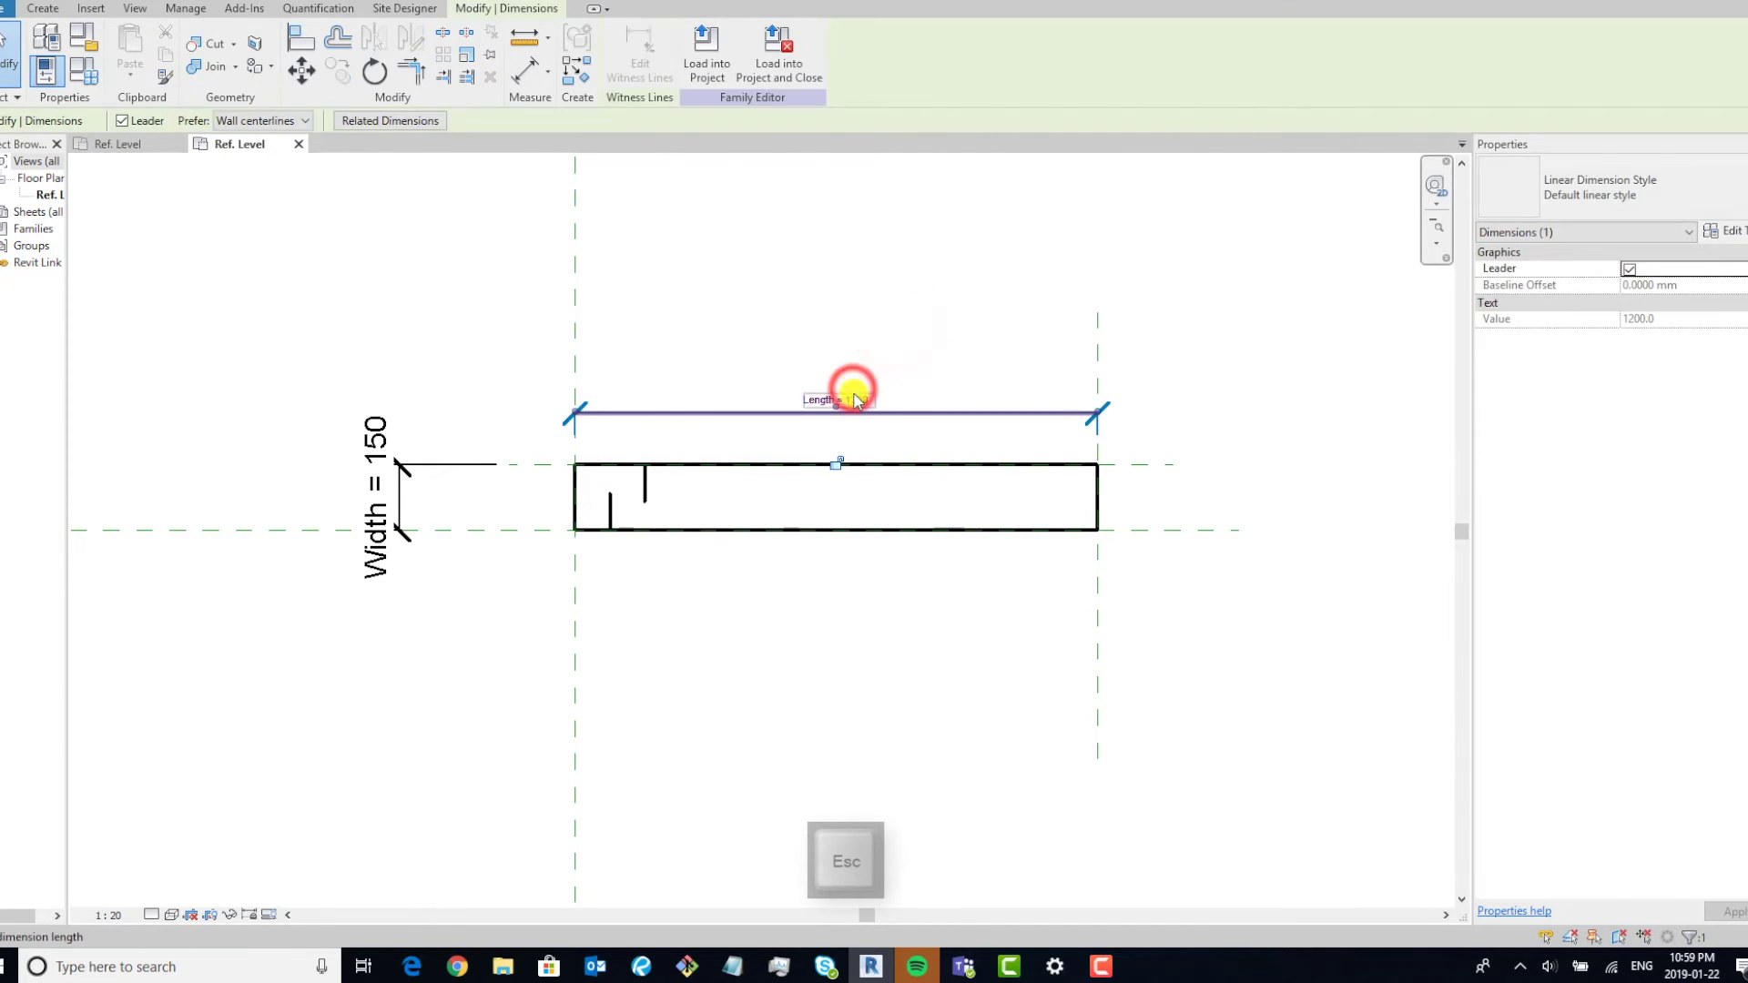
{"action": "left_click", "coordinate": [852, 391]}
{"action": "type", "text": "1000"}
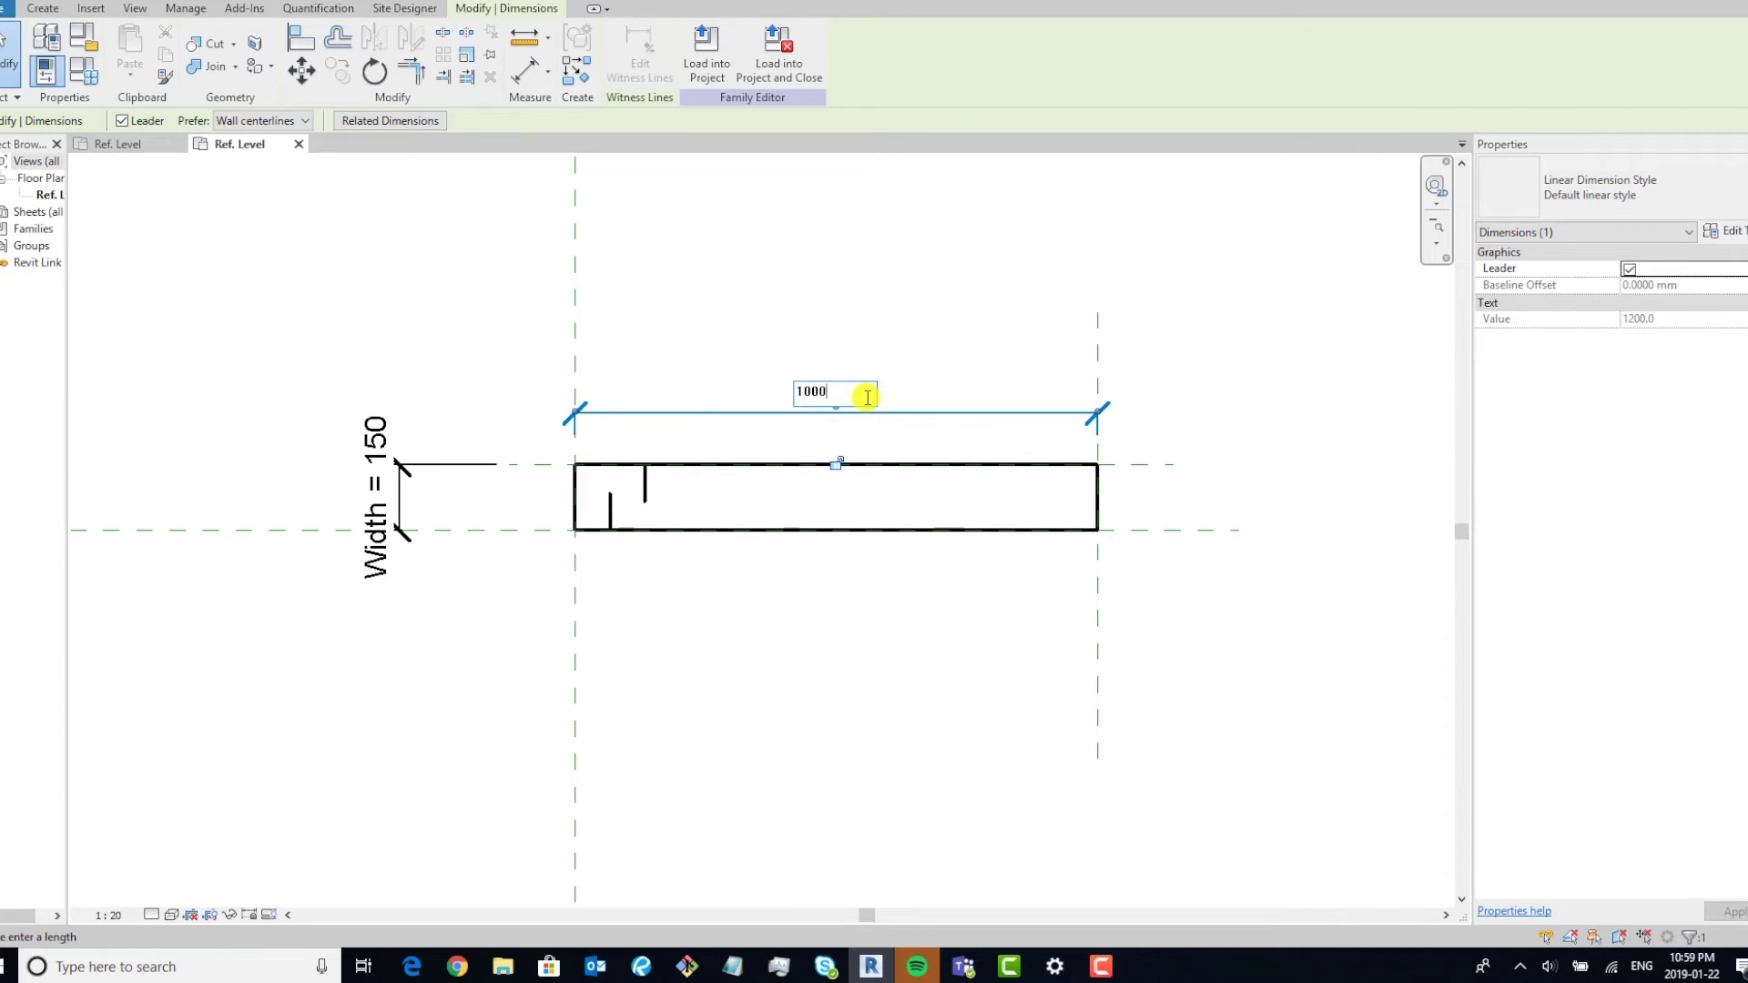
{"action": "key", "text": "Return"}
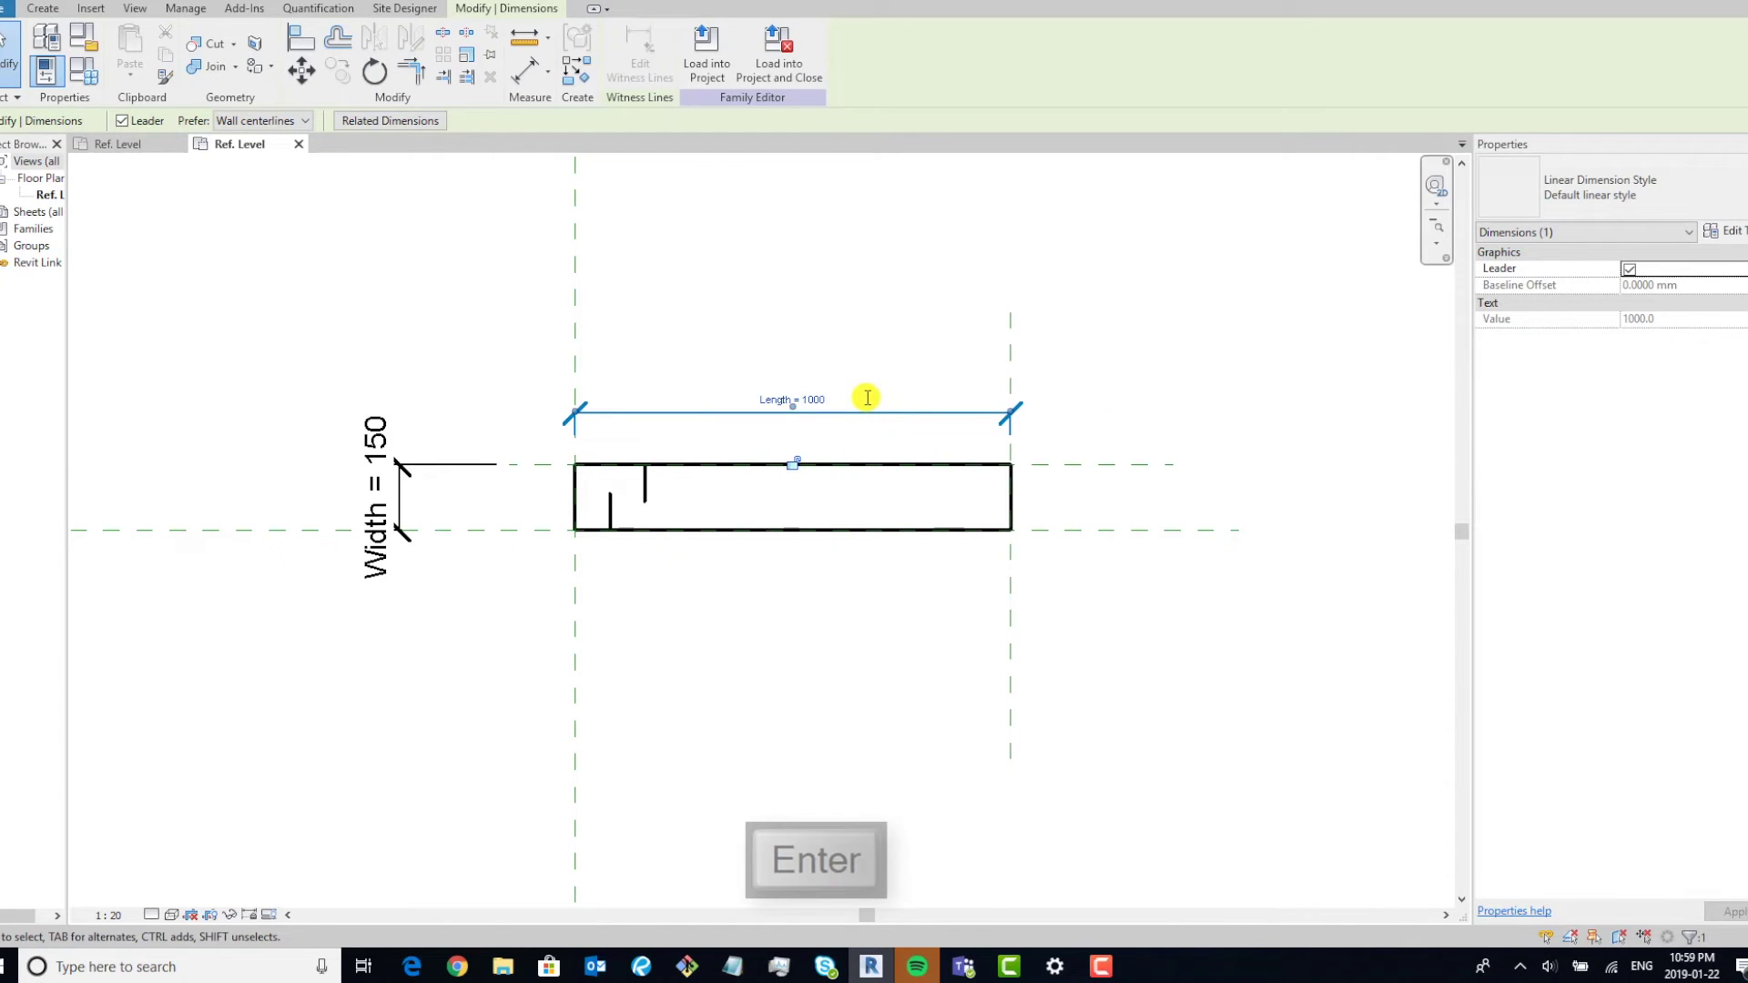
{"action": "left_click", "coordinate": [951, 318]}
Select the insulation detail item and start the Array (AR) command.
{"action": "scroll", "coordinate": [705, 503], "scroll_direction": "up", "scroll_amount": 2}
{"action": "left_click", "coordinate": [618, 484]}
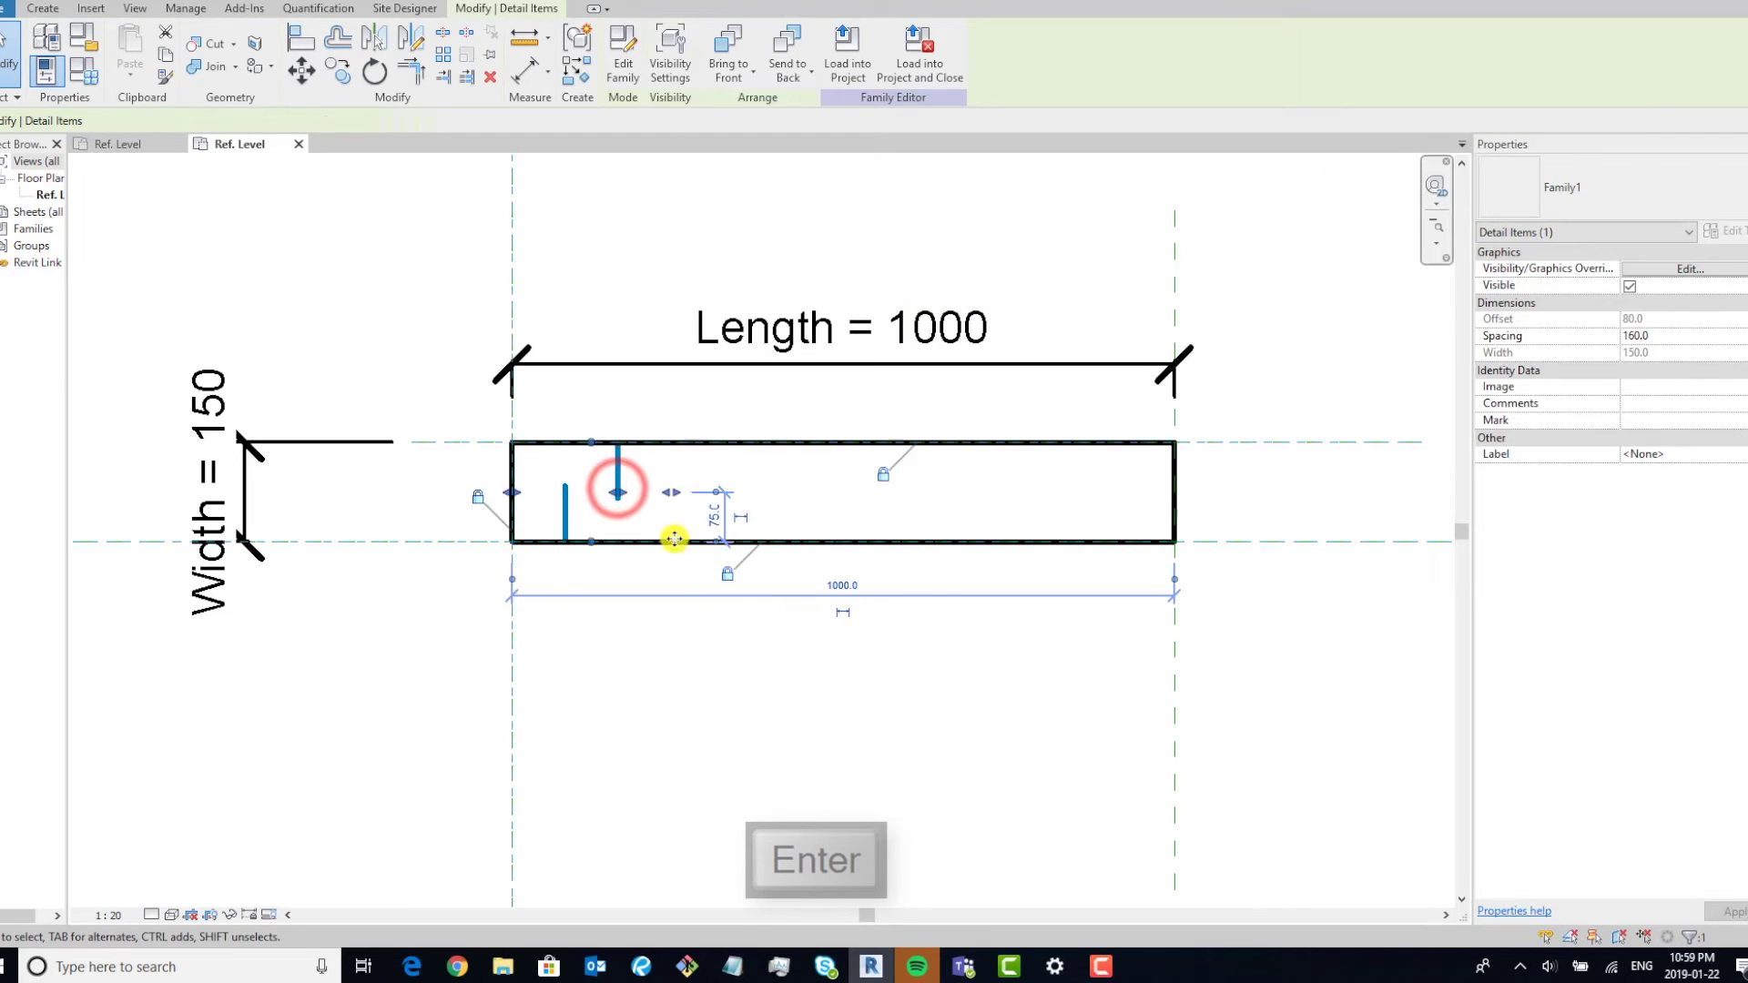
{"action": "scroll", "coordinate": [674, 538], "scroll_direction": "up", "scroll_amount": 2}
{"action": "left_click", "coordinate": [664, 592]}
{"action": "left_click", "coordinate": [590, 470]}
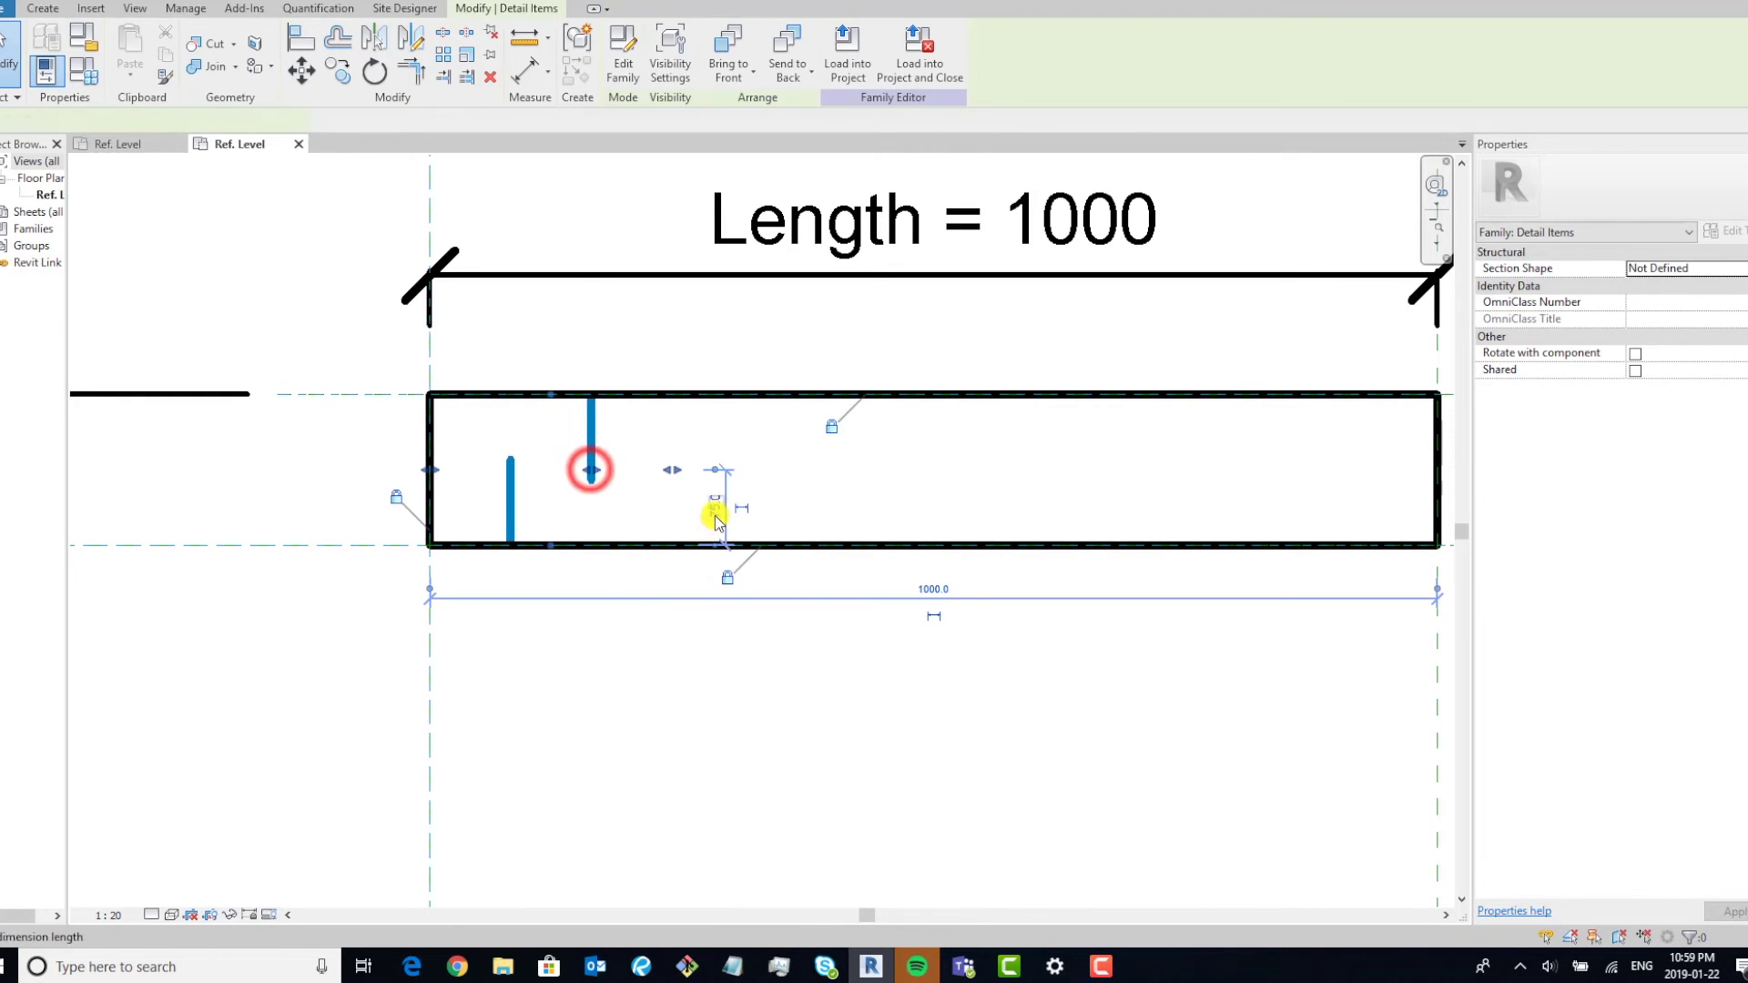
{"action": "middle_click_drag", "start_coordinate": [714, 515], "coordinate": [597, 562]}
{"action": "scroll", "coordinate": [850, 527], "scroll_direction": "down", "scroll_amount": 2}
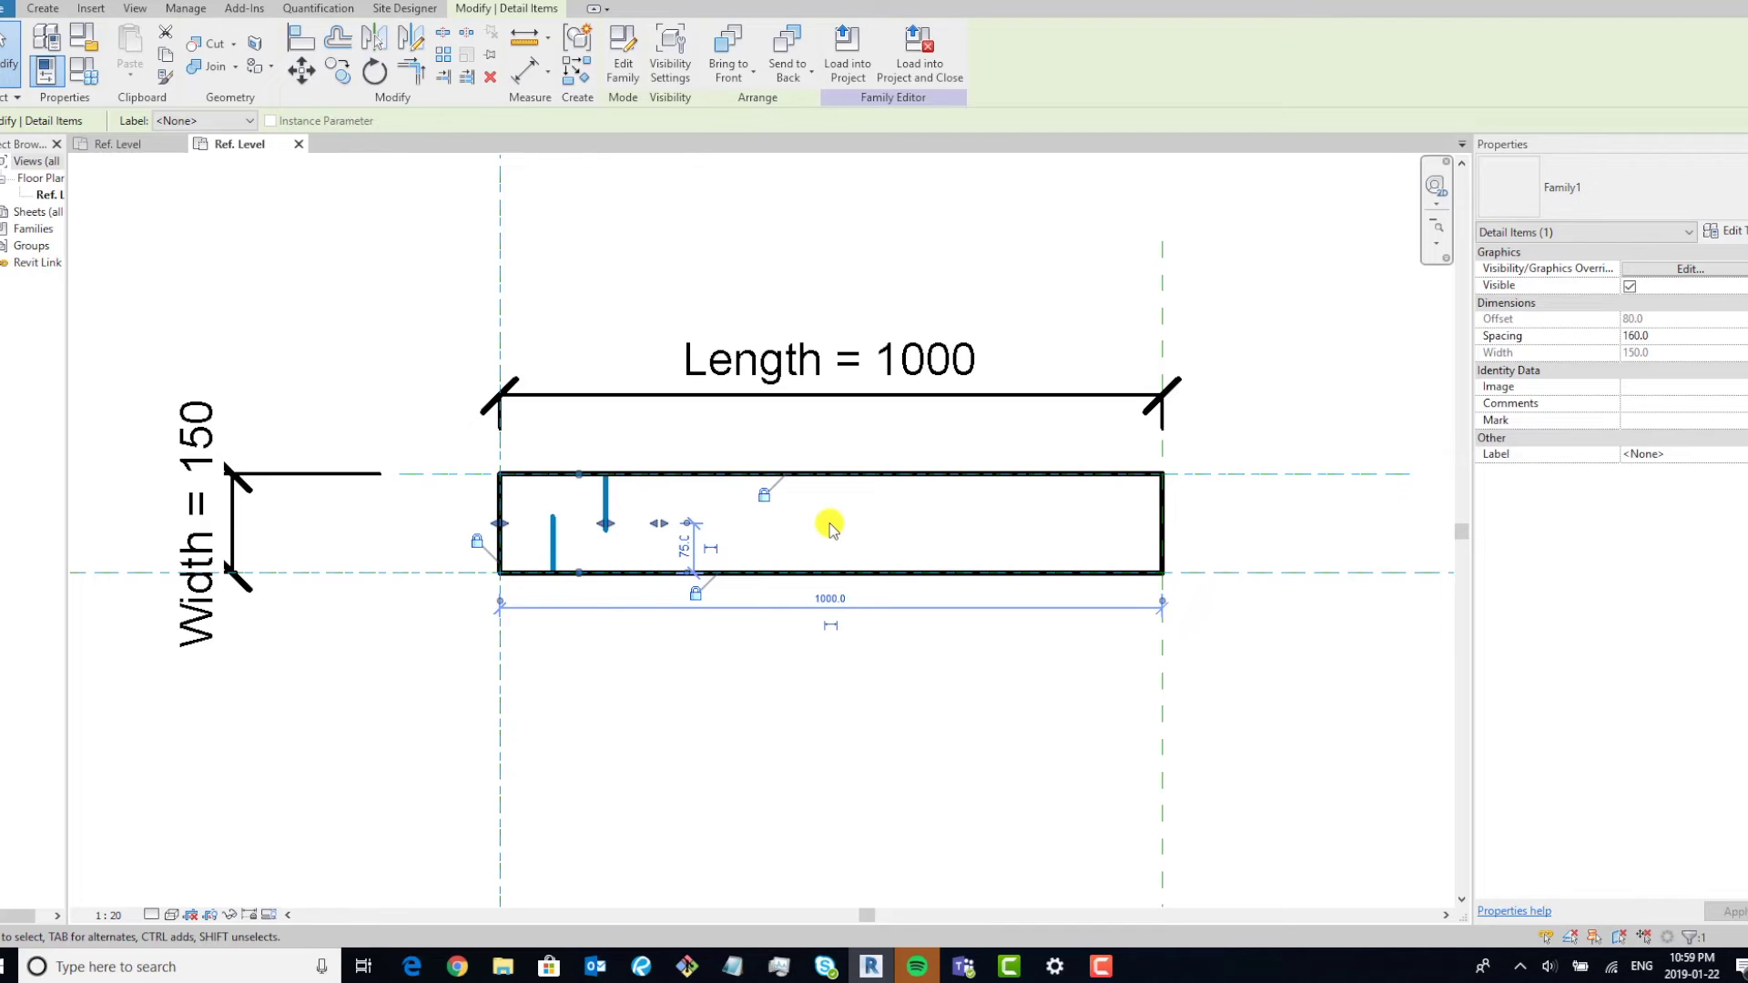
{"action": "key", "text": "a"}
{"action": "key", "text": "r"}
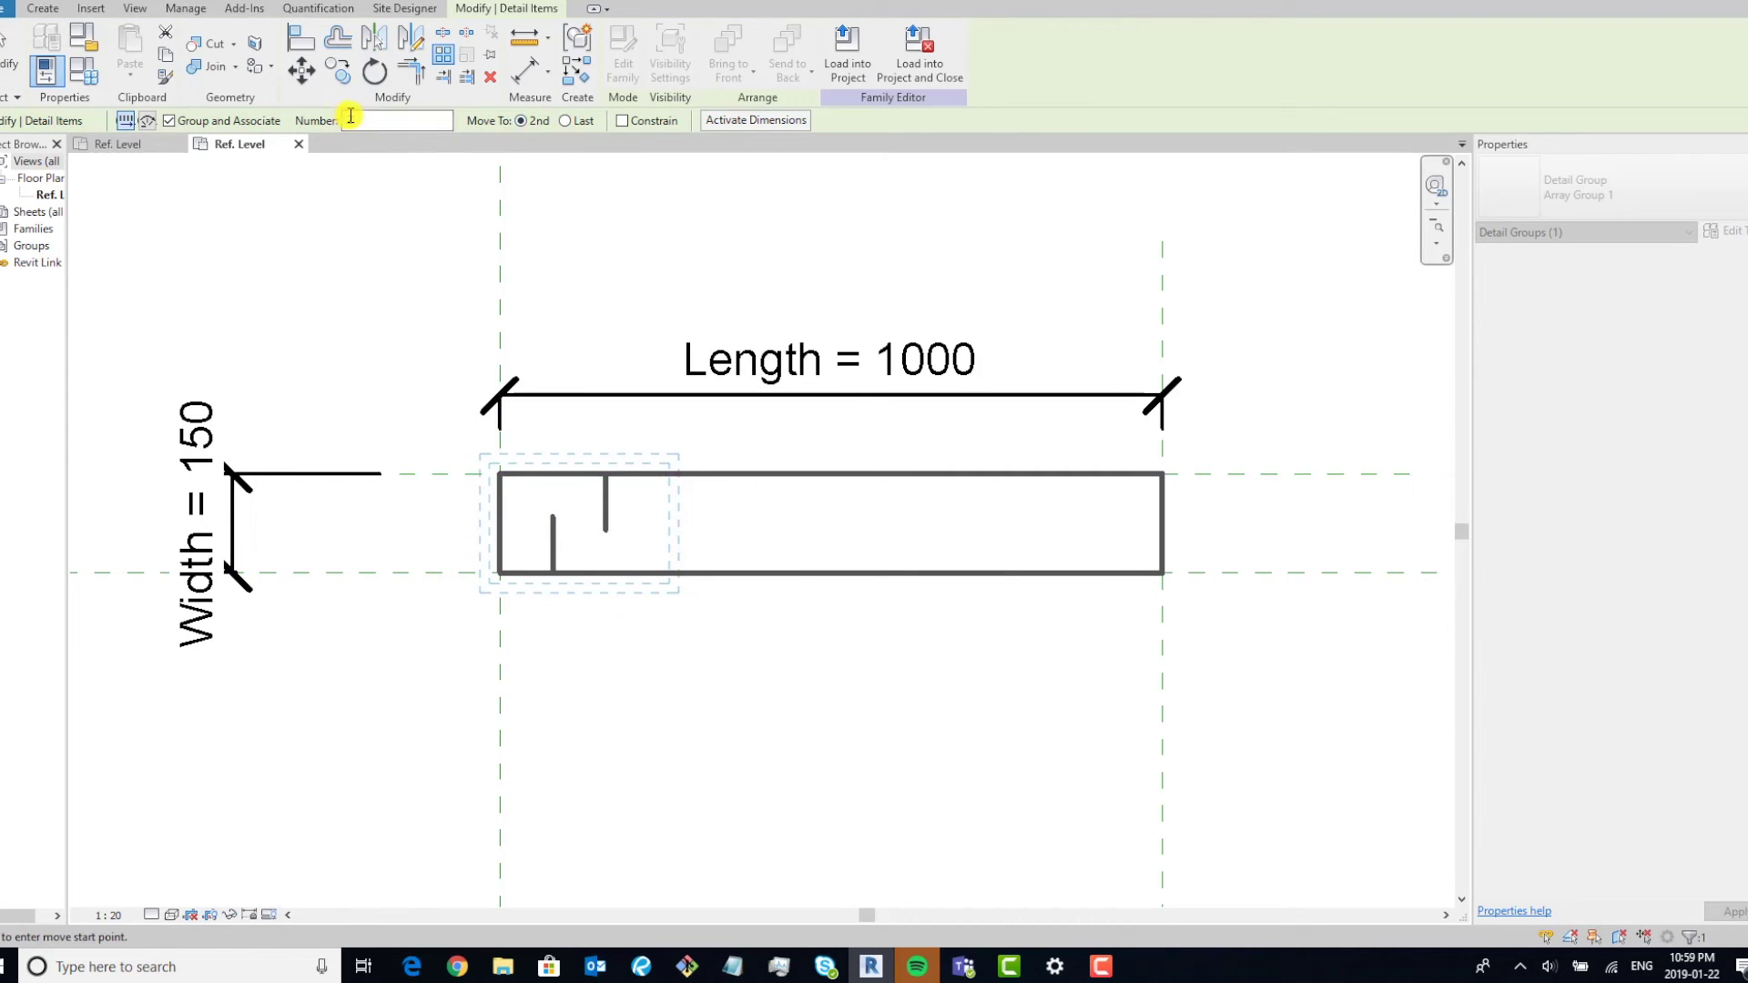
Array the detail with Move To: Last, from the detail to the right reference plane, count 2.
{"action": "left_click", "coordinate": [561, 120]}
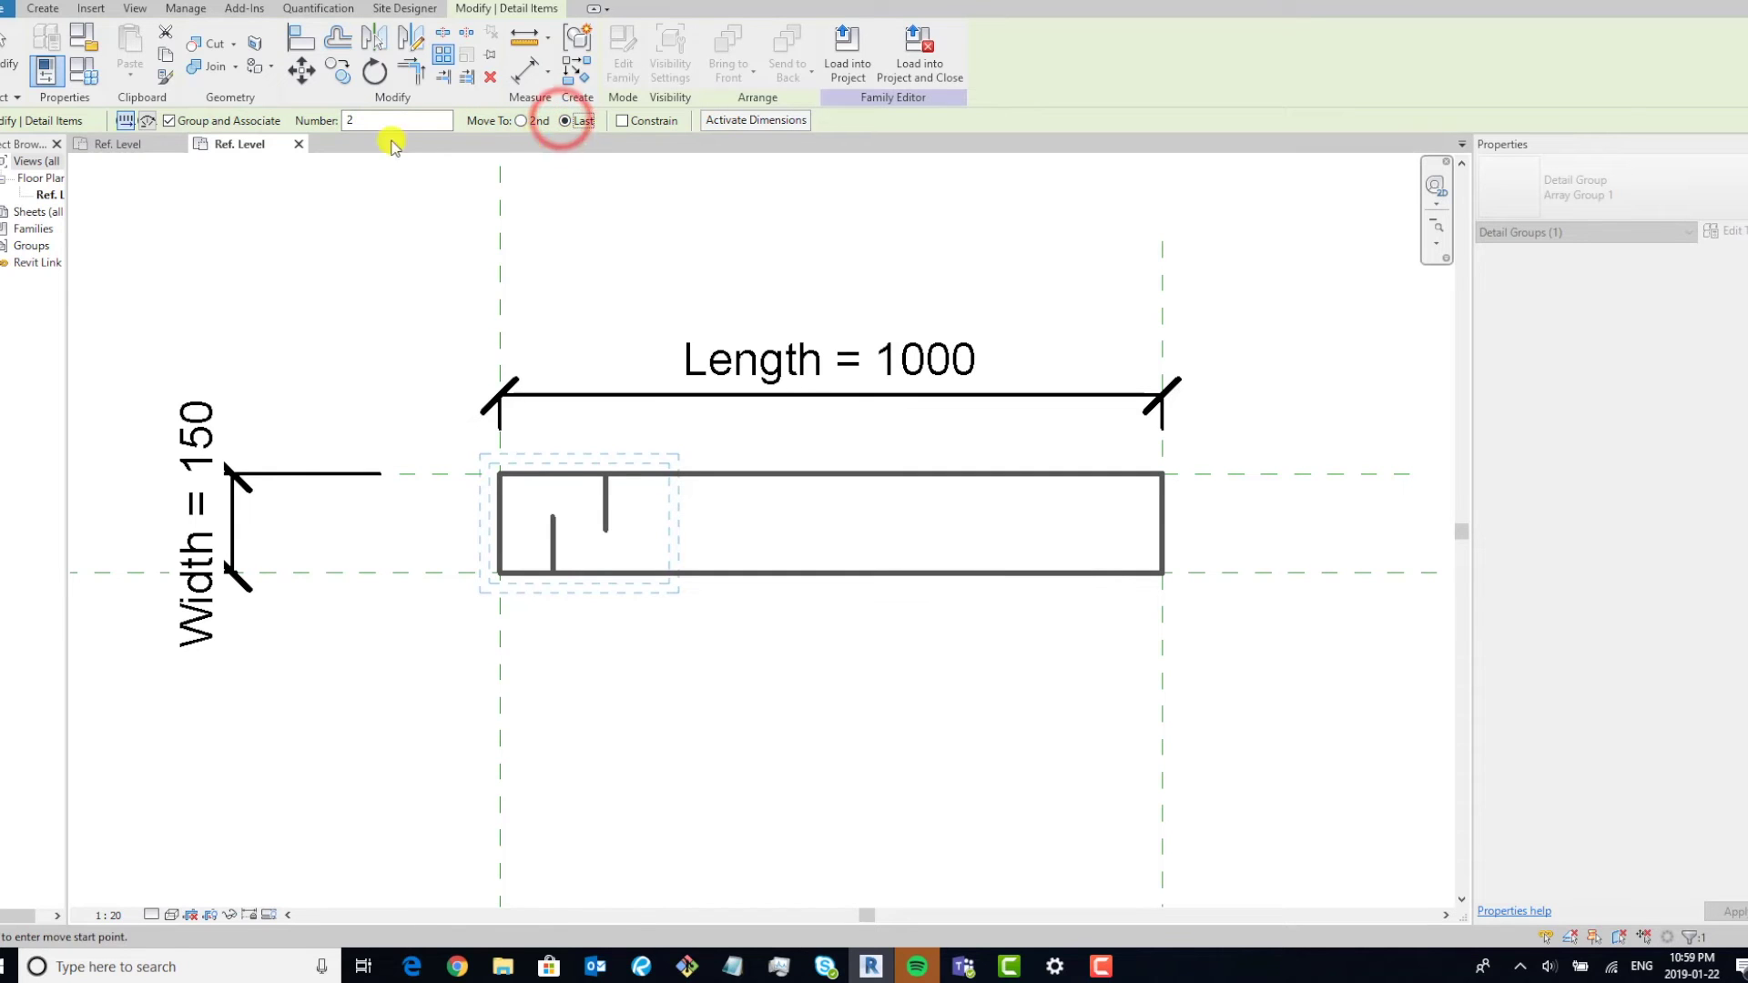
{"action": "left_click", "coordinate": [663, 480]}
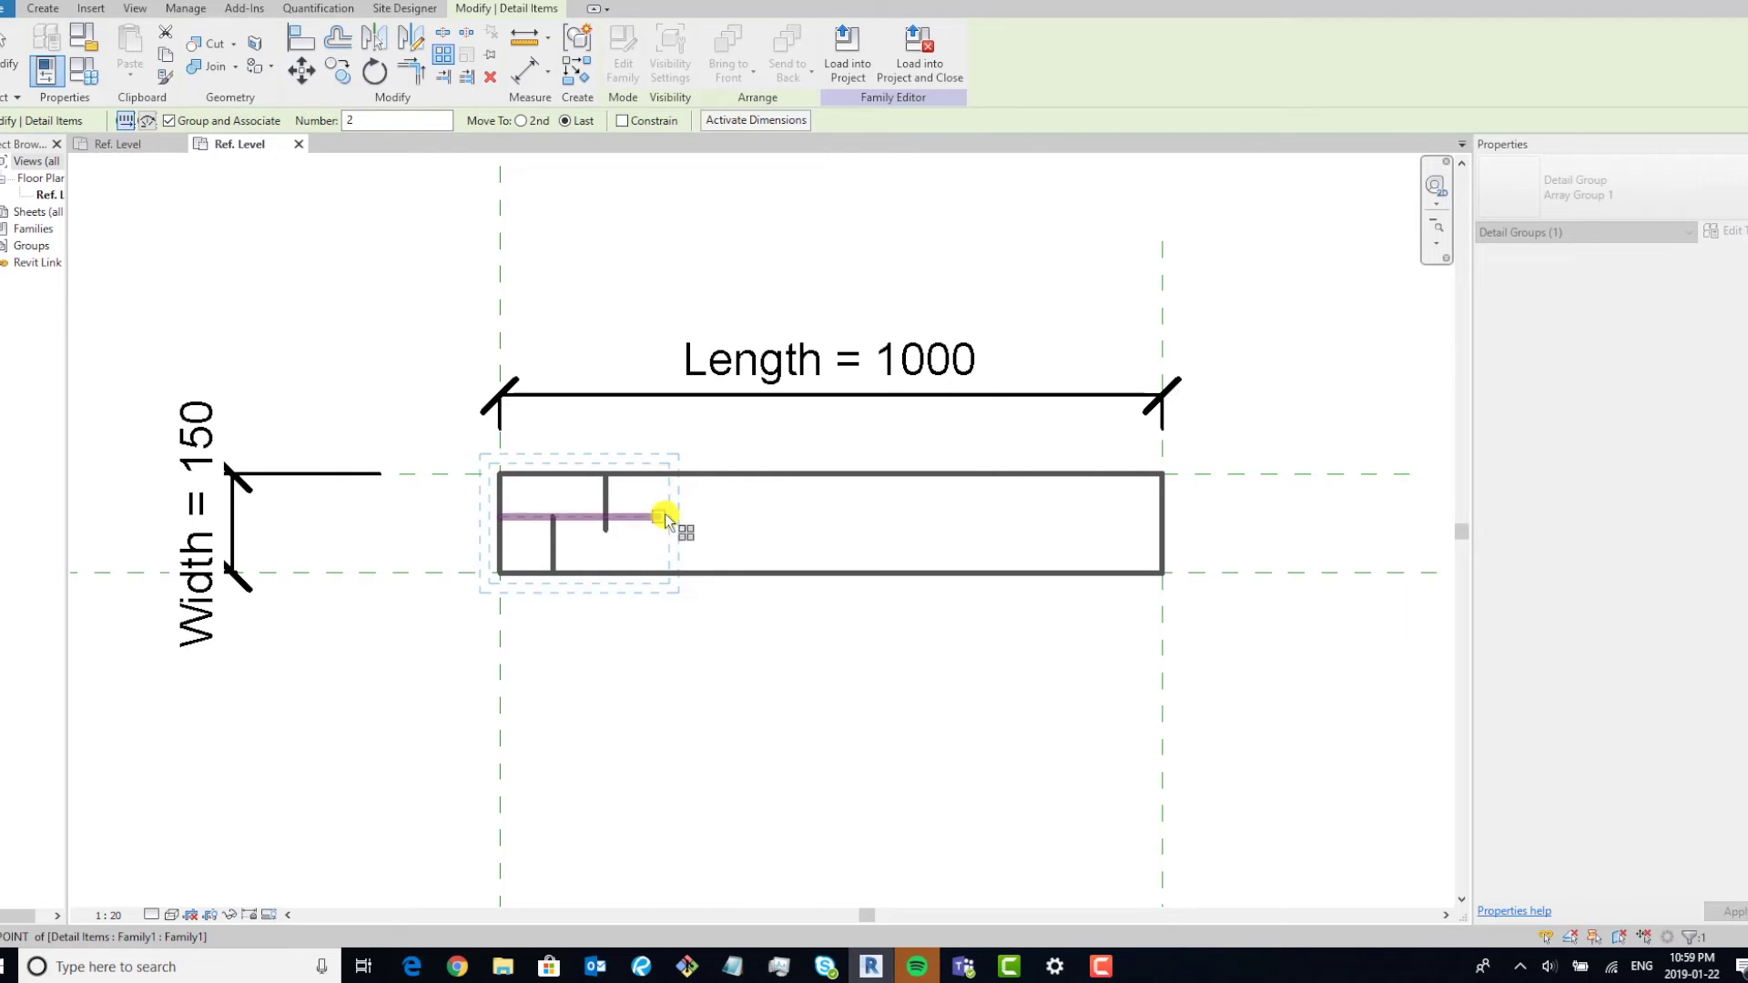
{"action": "left_click", "coordinate": [657, 504]}
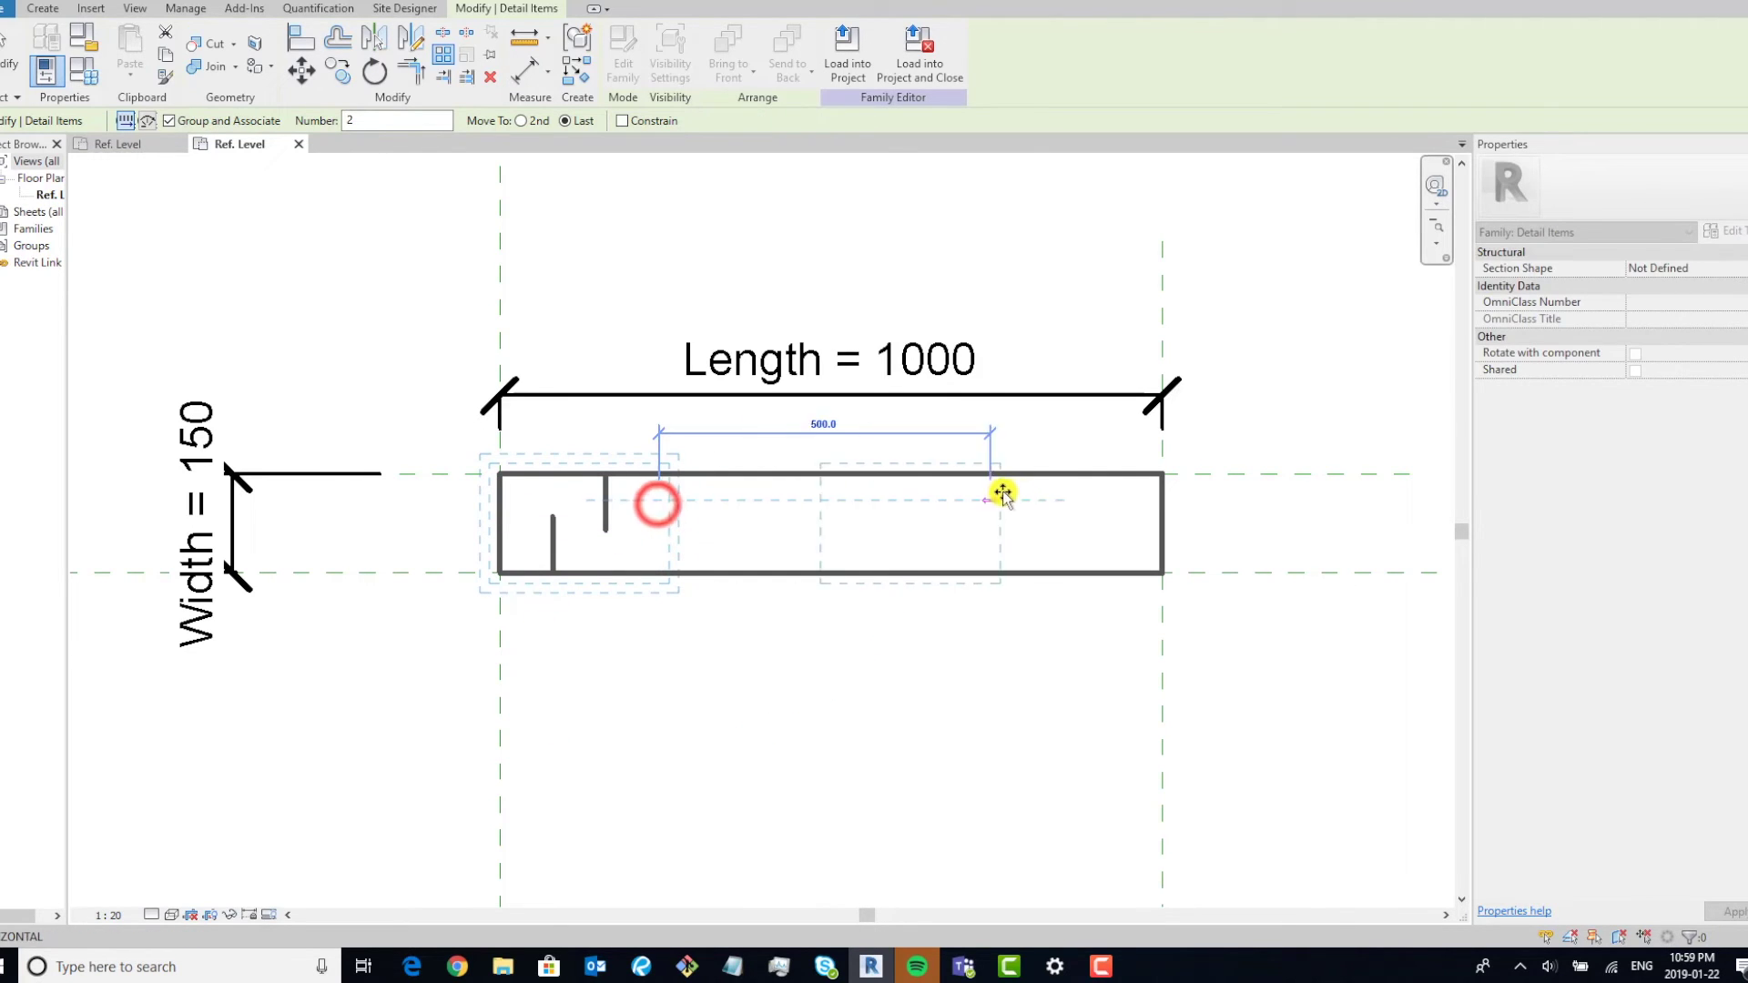
{"action": "left_click", "coordinate": [1167, 499]}
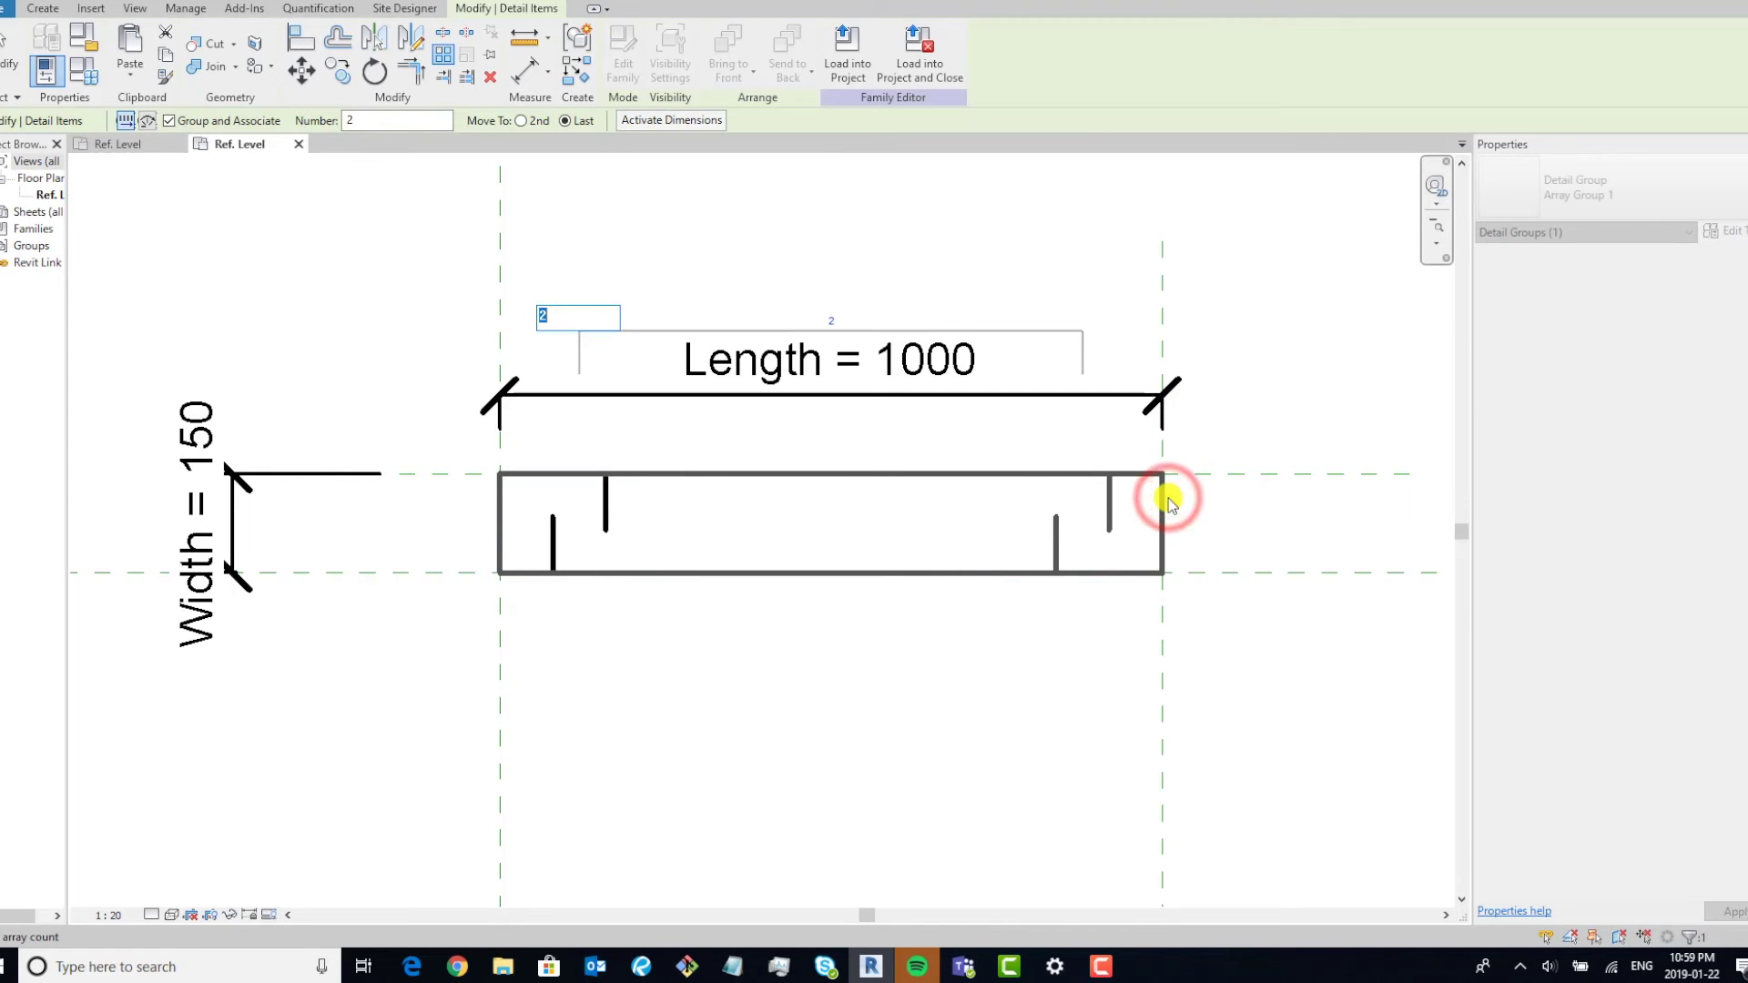
{"action": "left_click", "coordinate": [949, 221]}
Align the last copy's right end to the right reference plane and lock it.
{"action": "middle_click_drag", "start_coordinate": [1205, 519], "coordinate": [932, 453]}
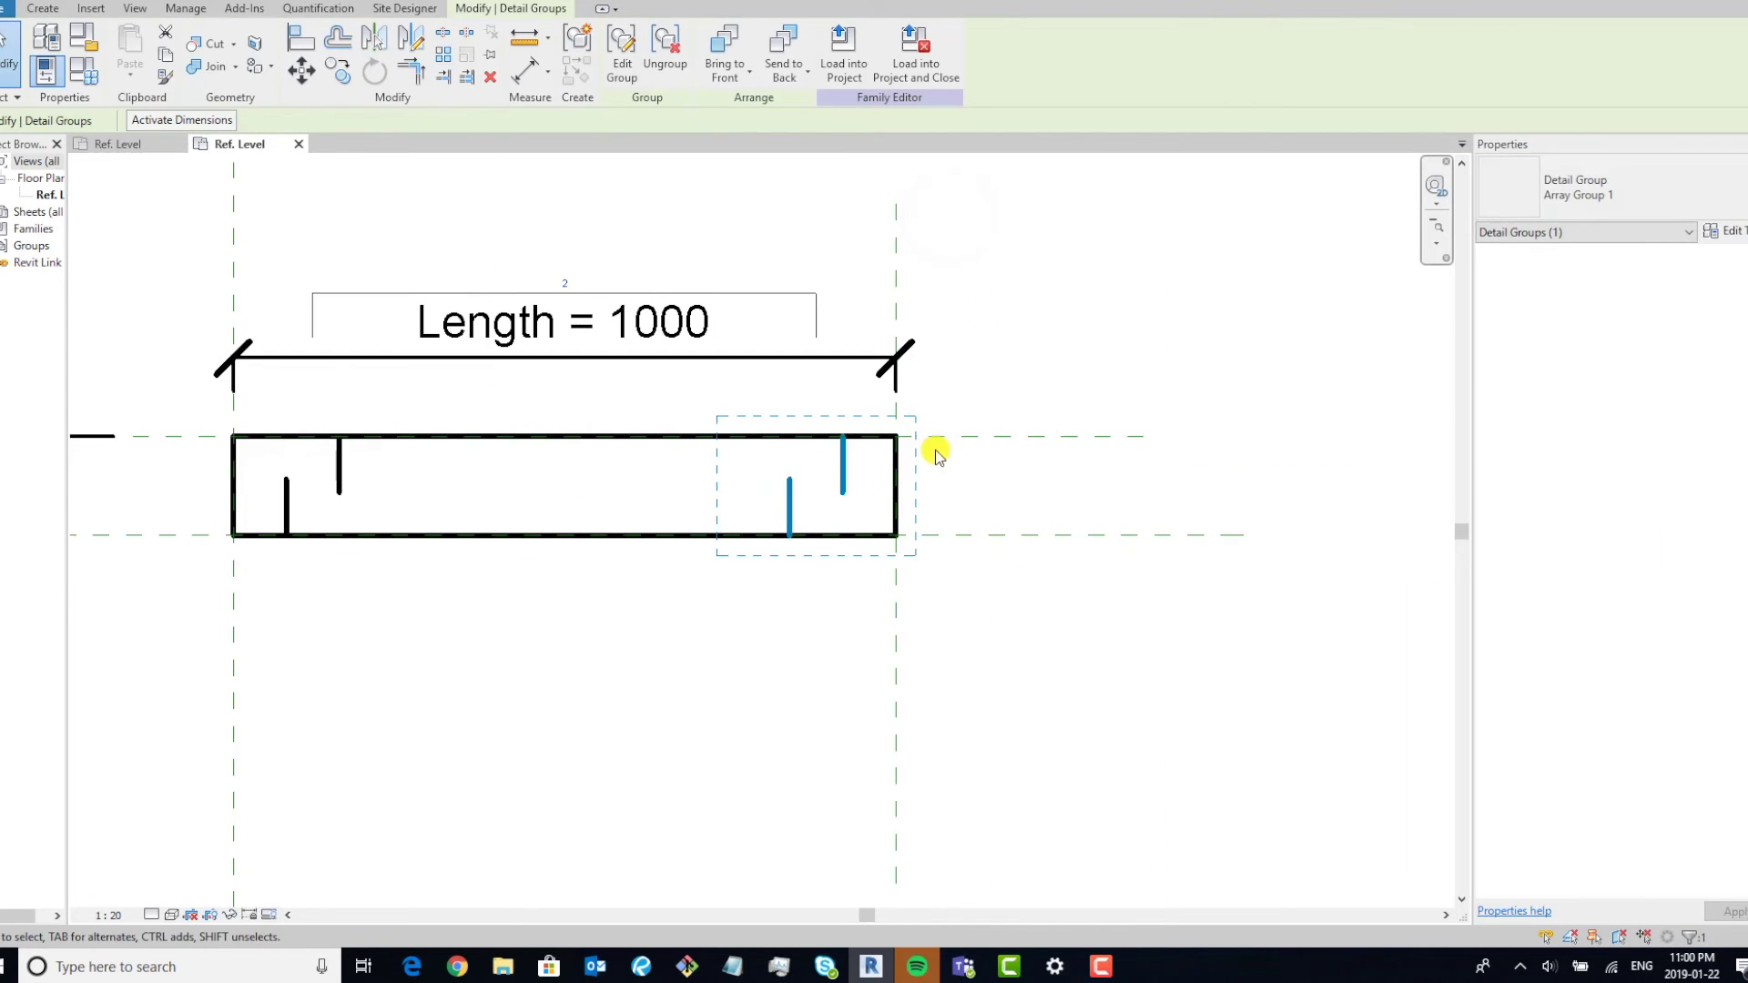
{"action": "scroll", "coordinate": [940, 398], "scroll_direction": "up", "scroll_amount": 2}
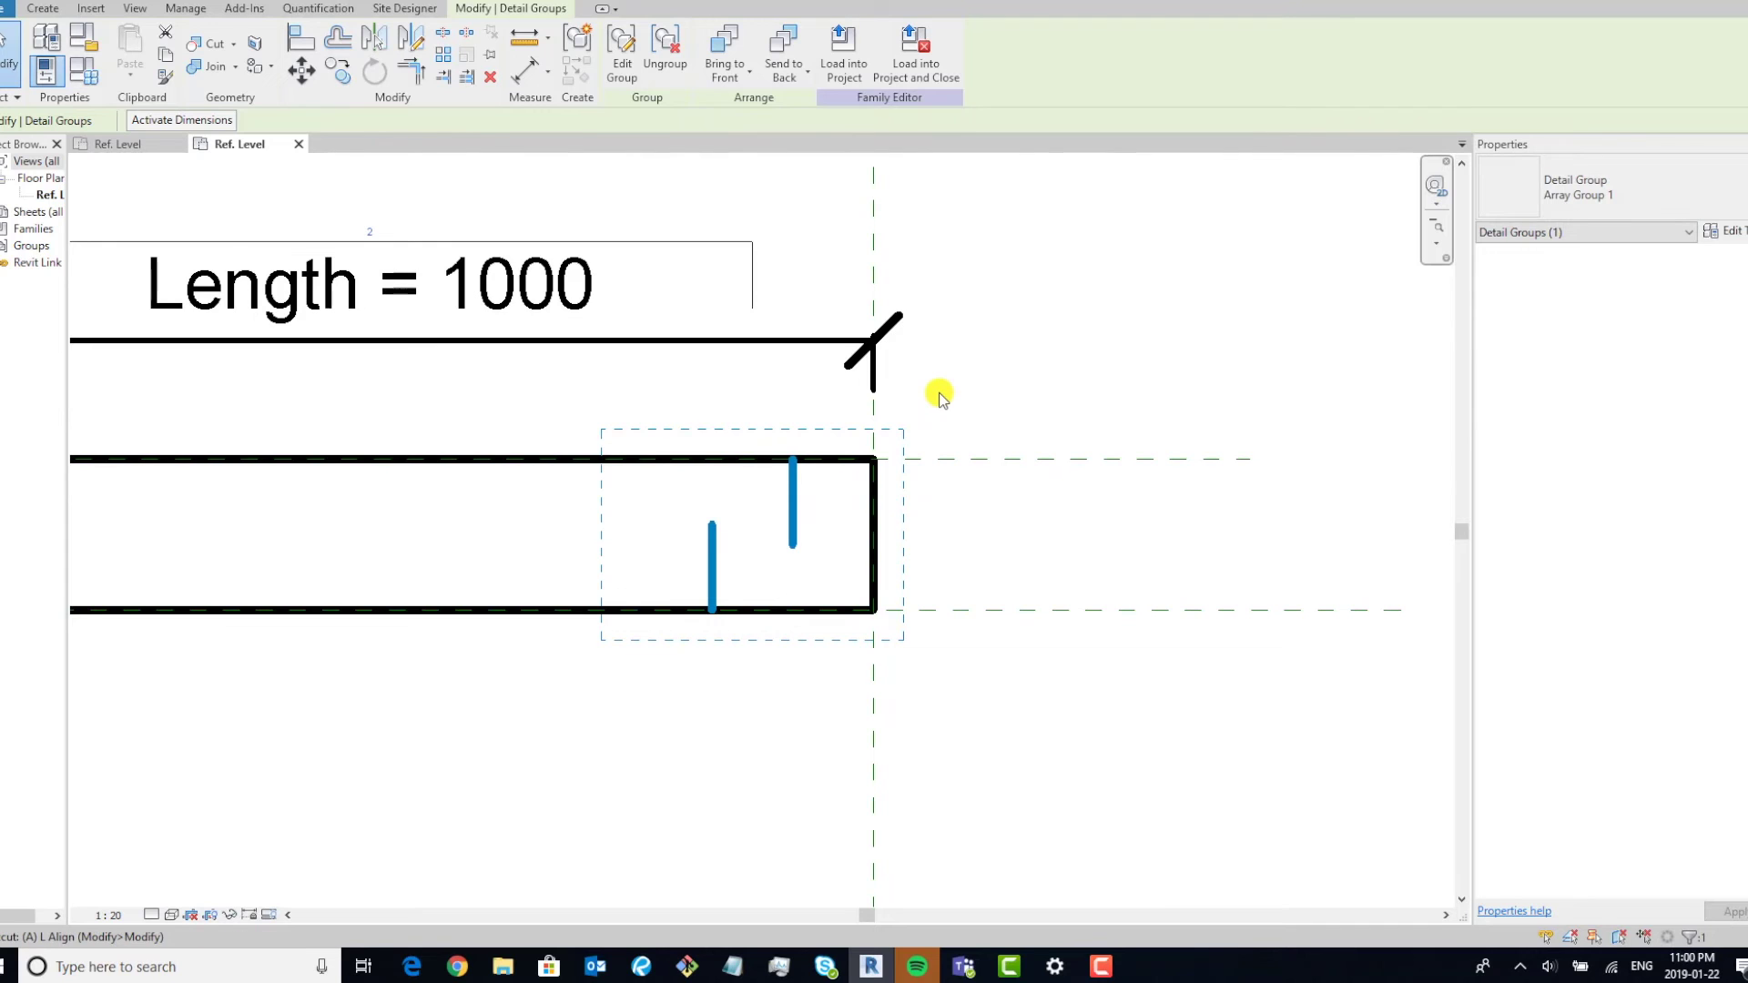
{"action": "key", "text": "a"}
{"action": "key", "text": "l"}
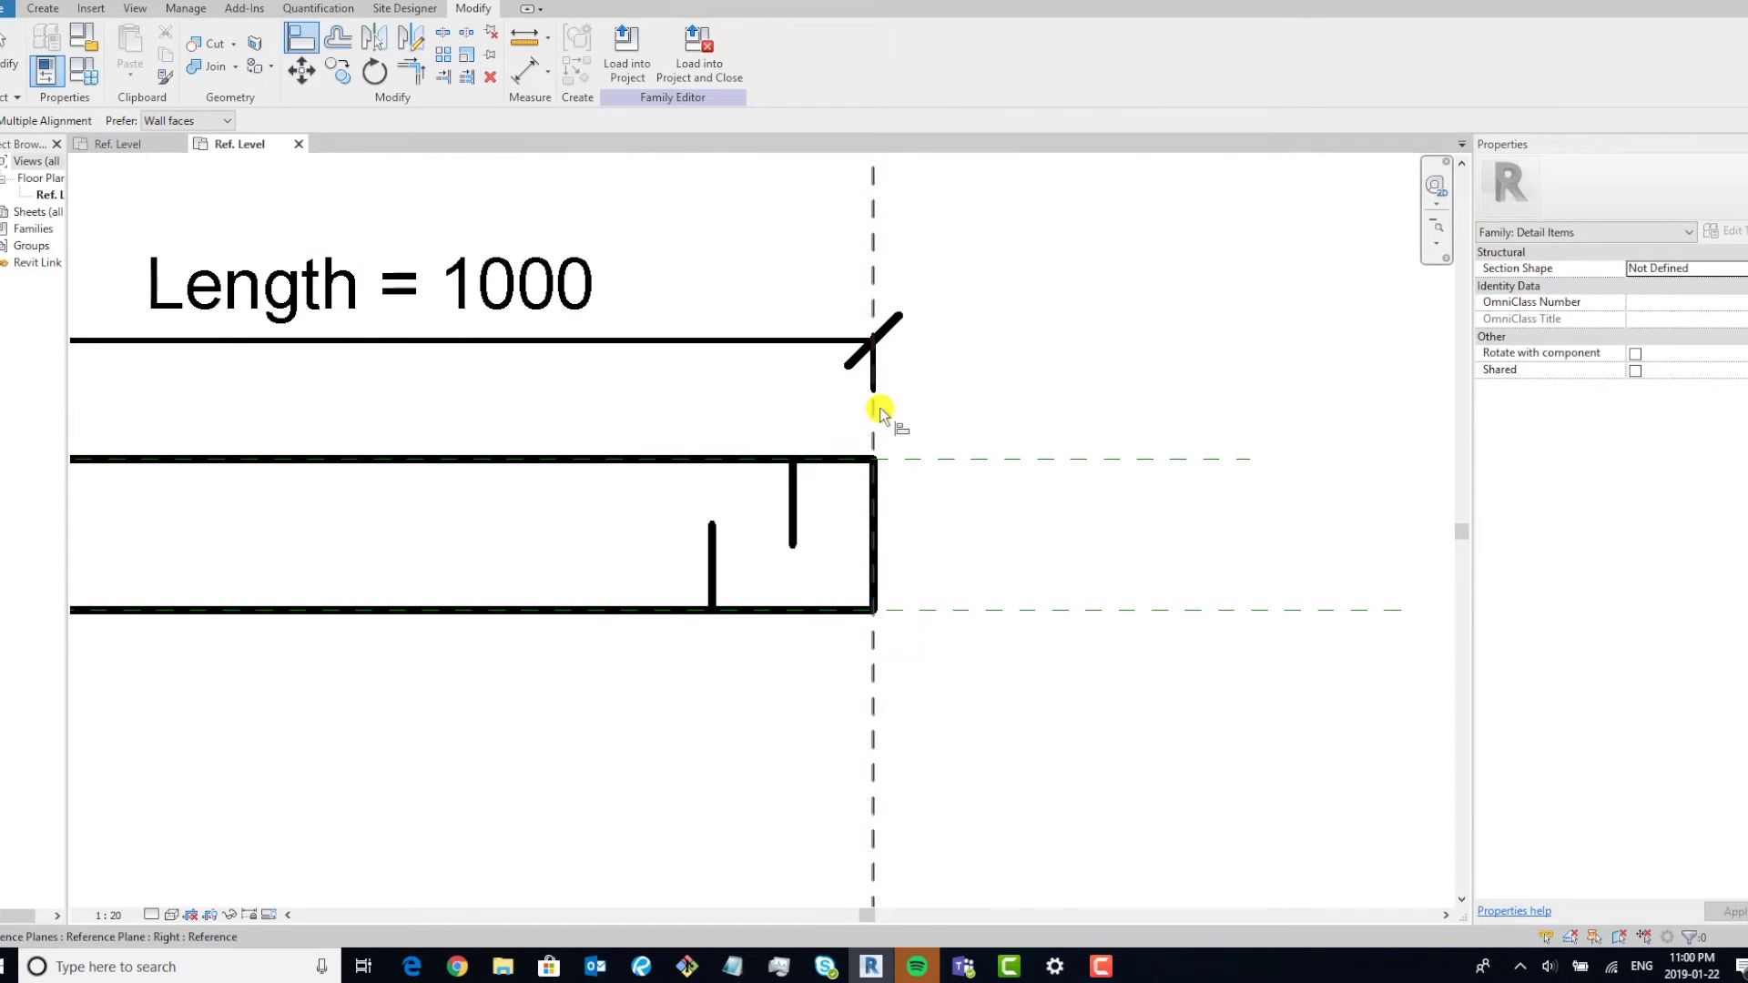
{"action": "left_click", "coordinate": [877, 410]}
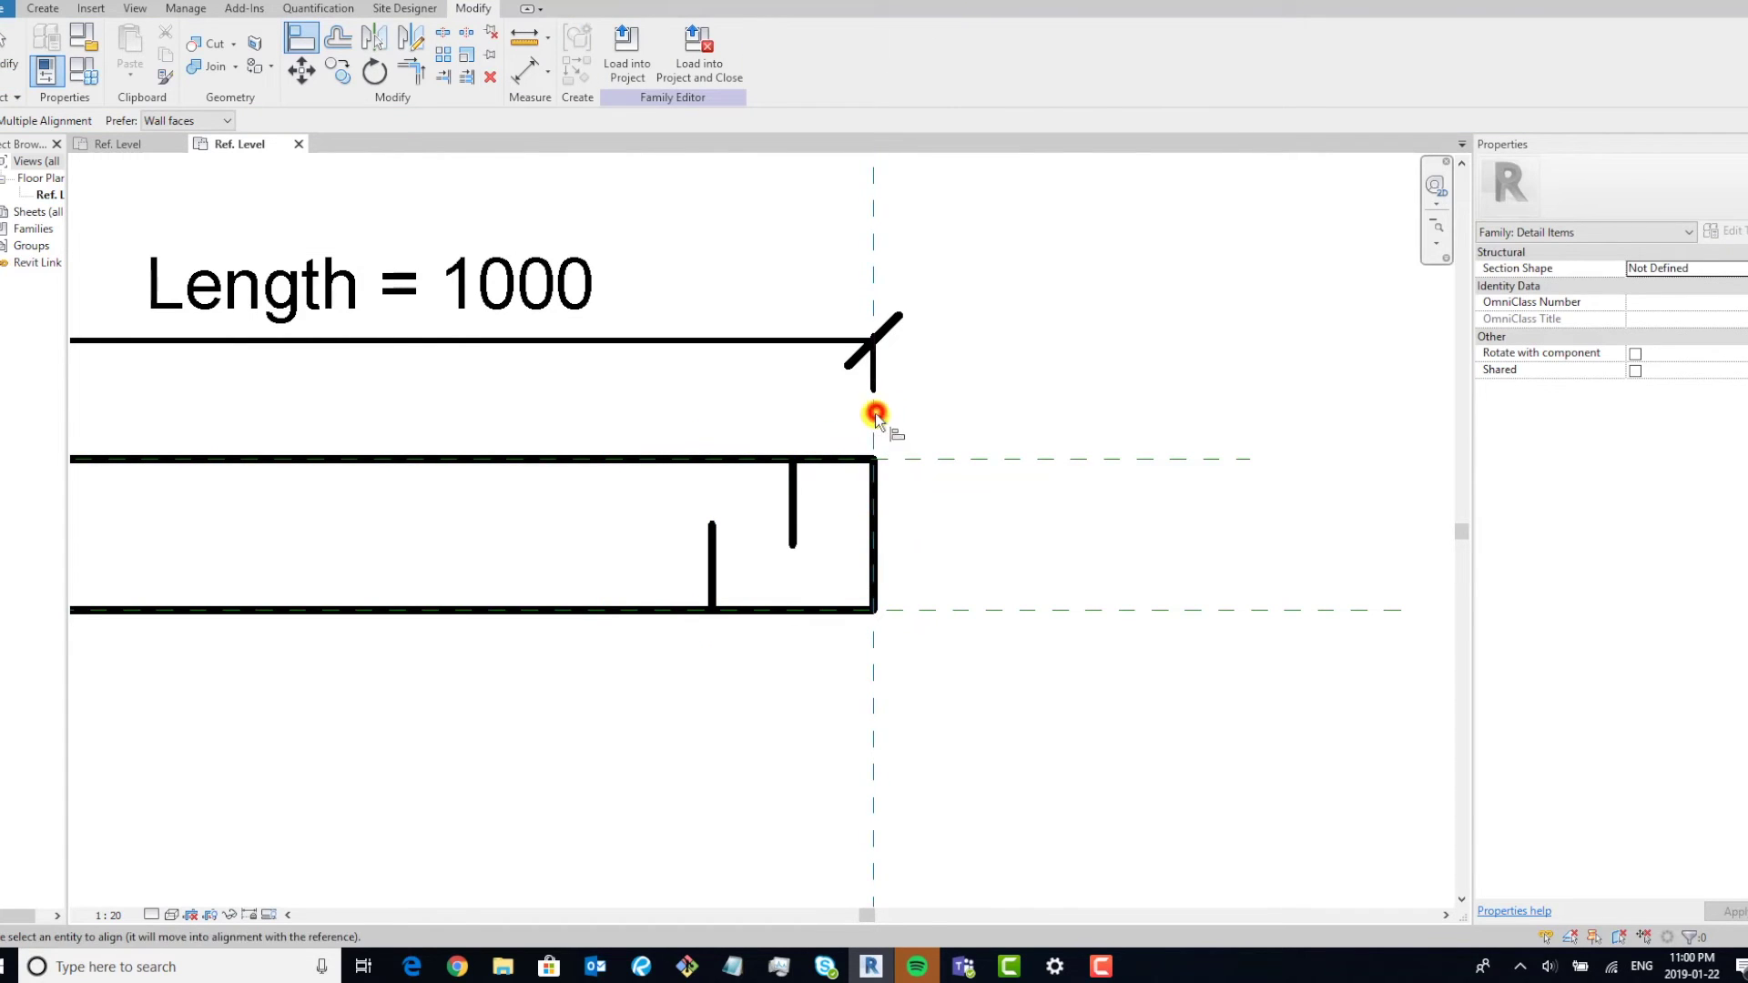
{"action": "left_click", "coordinate": [871, 510]}
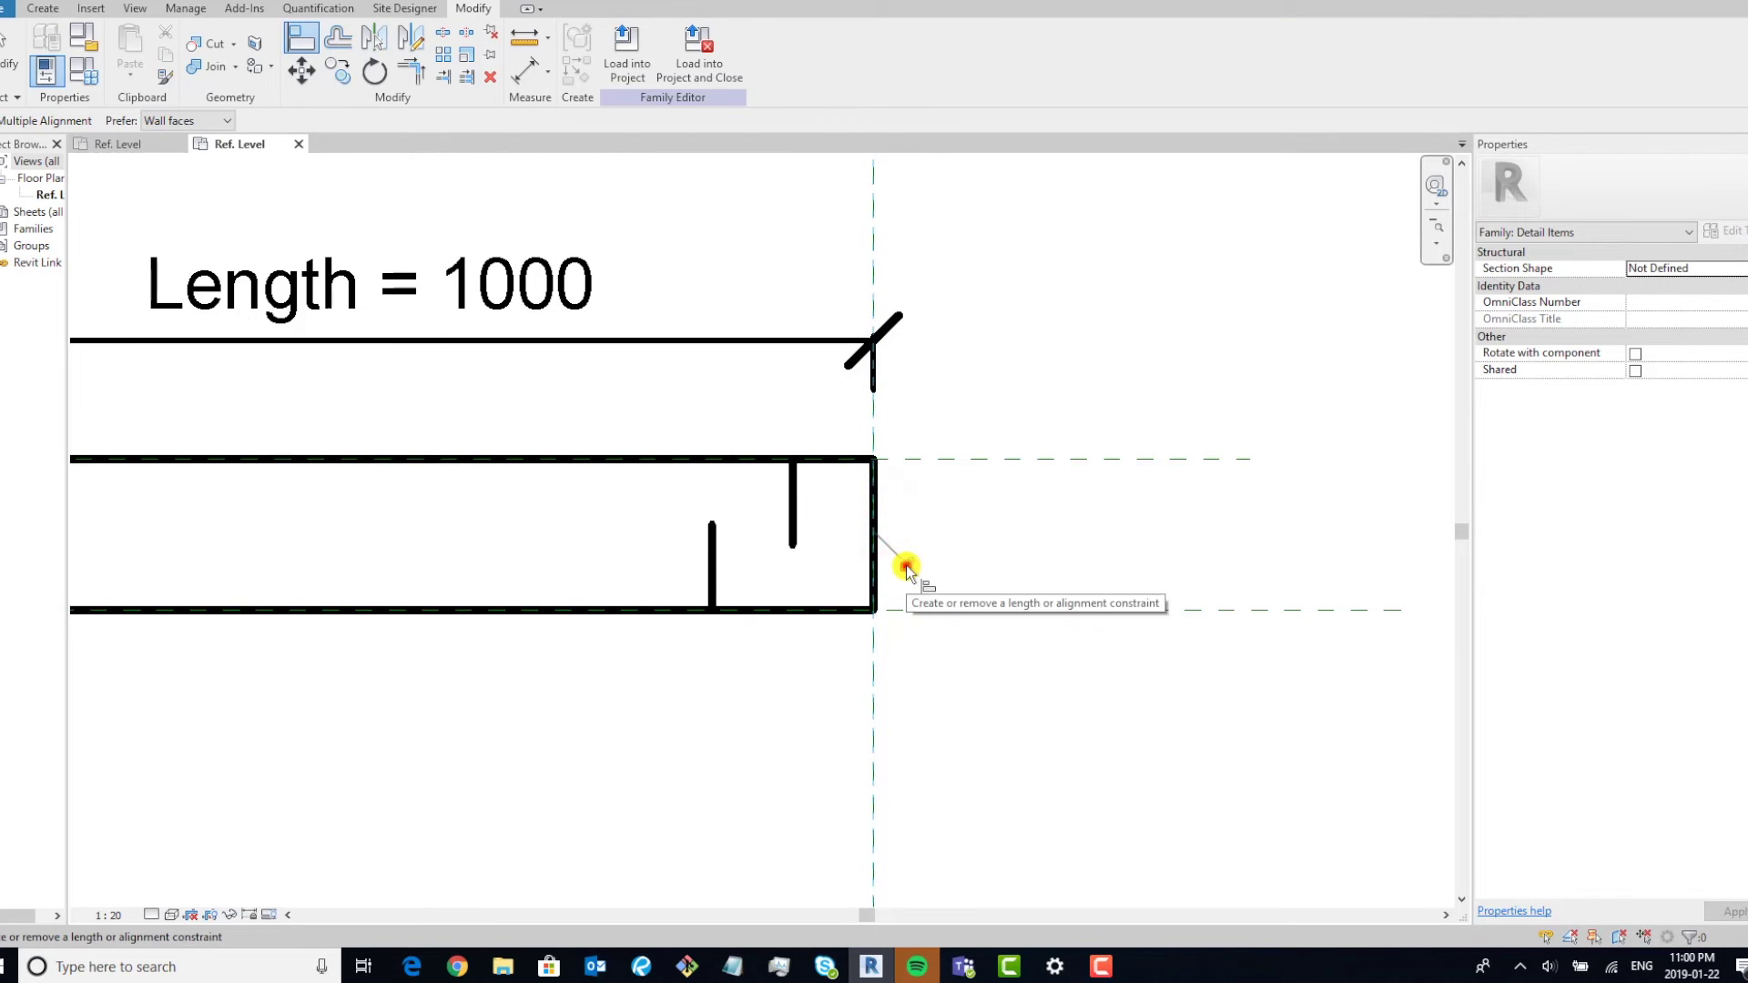
{"action": "left_click", "coordinate": [905, 564]}
Align and lock the copy's top and bottom edges to the upper and lower reference planes.
{"action": "left_click", "coordinate": [945, 460]}
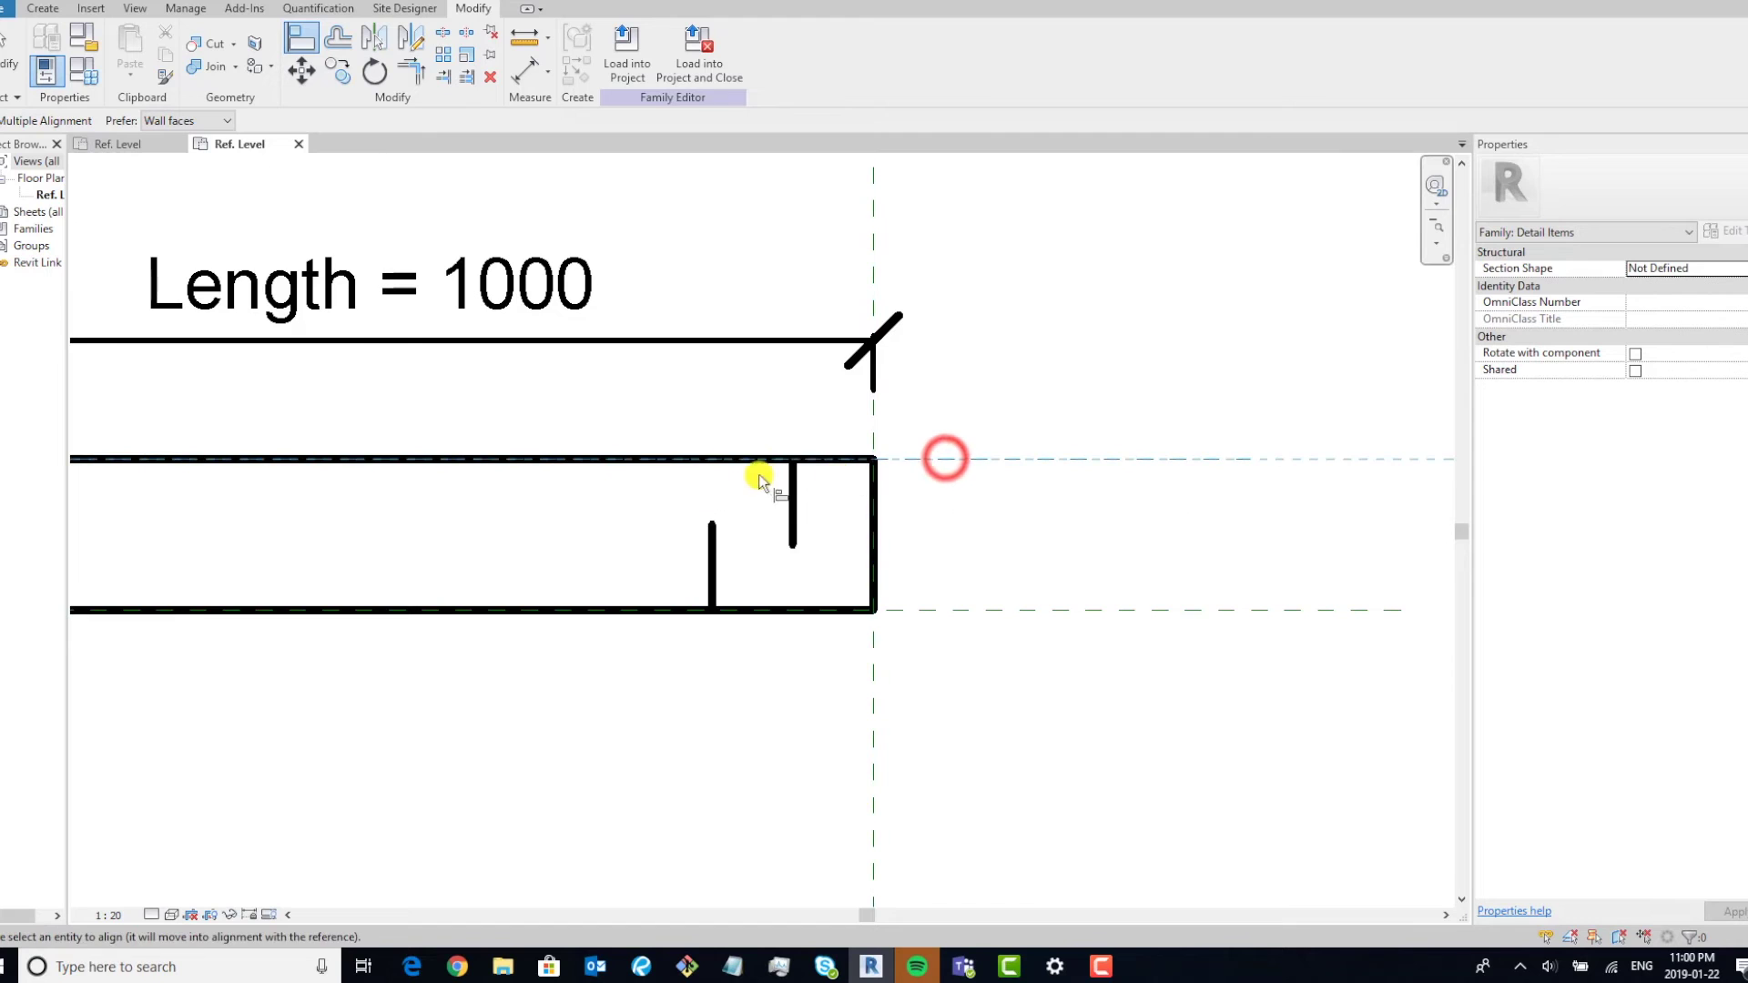
{"action": "left_click", "coordinate": [753, 455]}
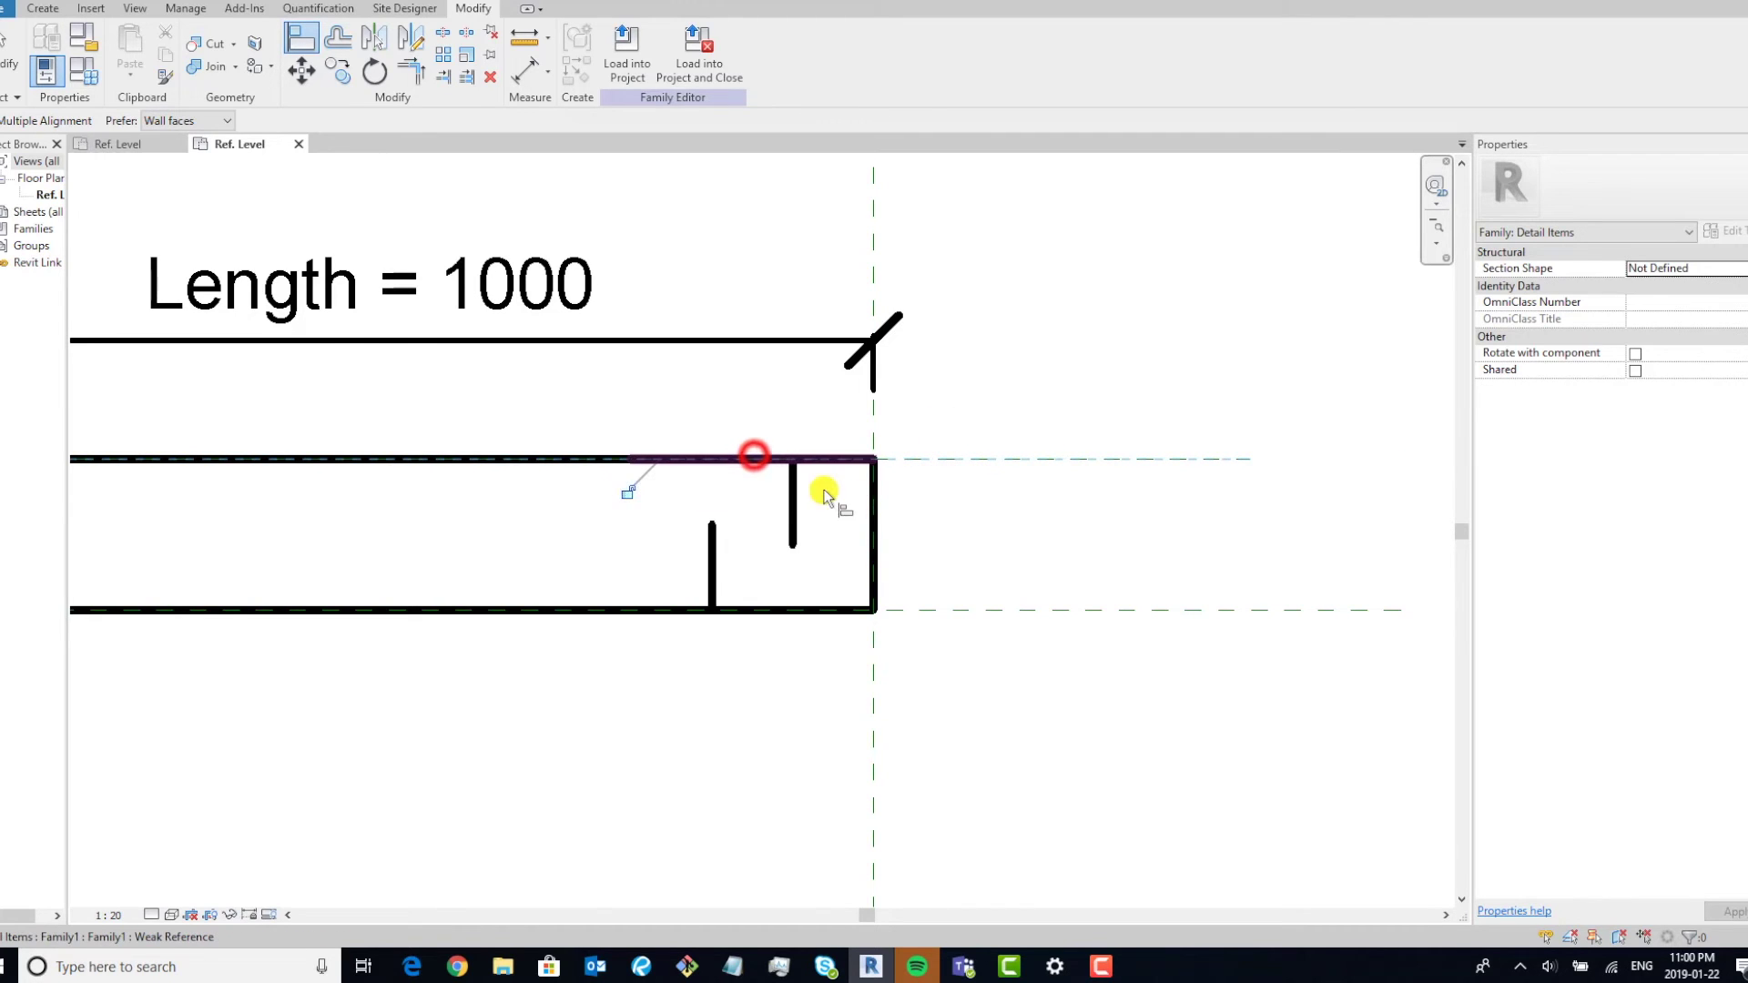
{"action": "left_click", "coordinate": [626, 491]}
{"action": "left_click", "coordinate": [963, 611]}
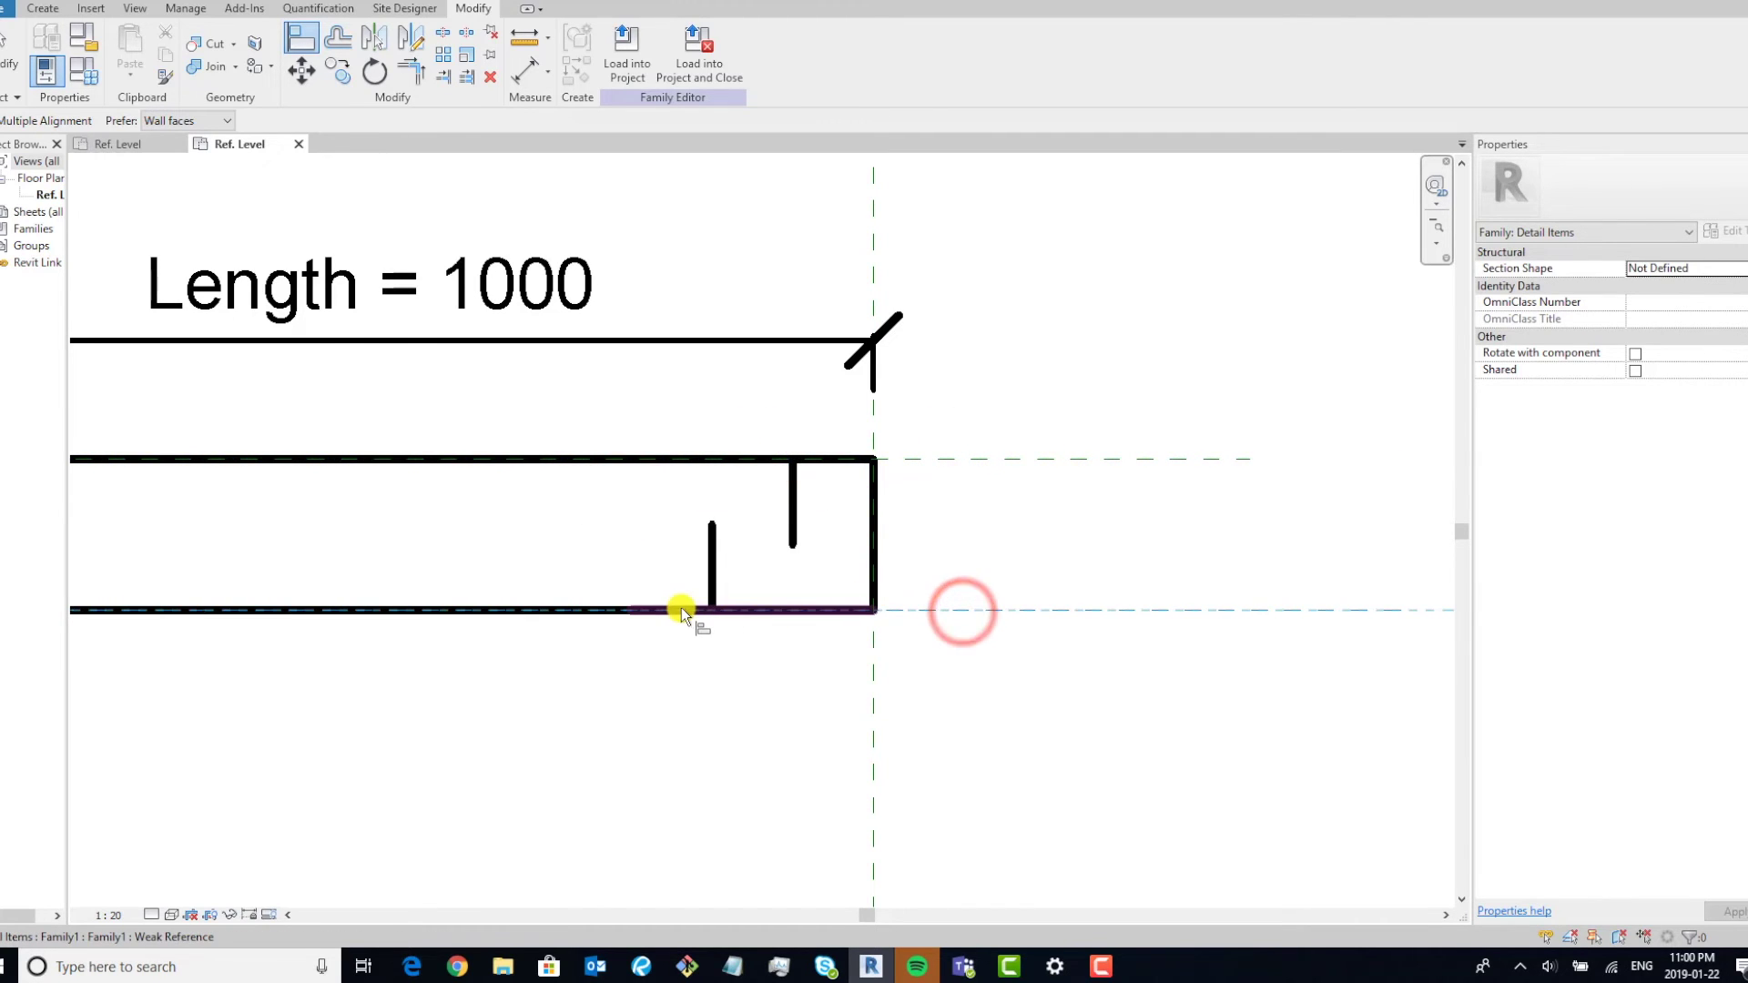
{"action": "left_click", "coordinate": [676, 609]}
{"action": "scroll", "coordinate": [874, 724], "scroll_direction": "down", "scroll_amount": 2}
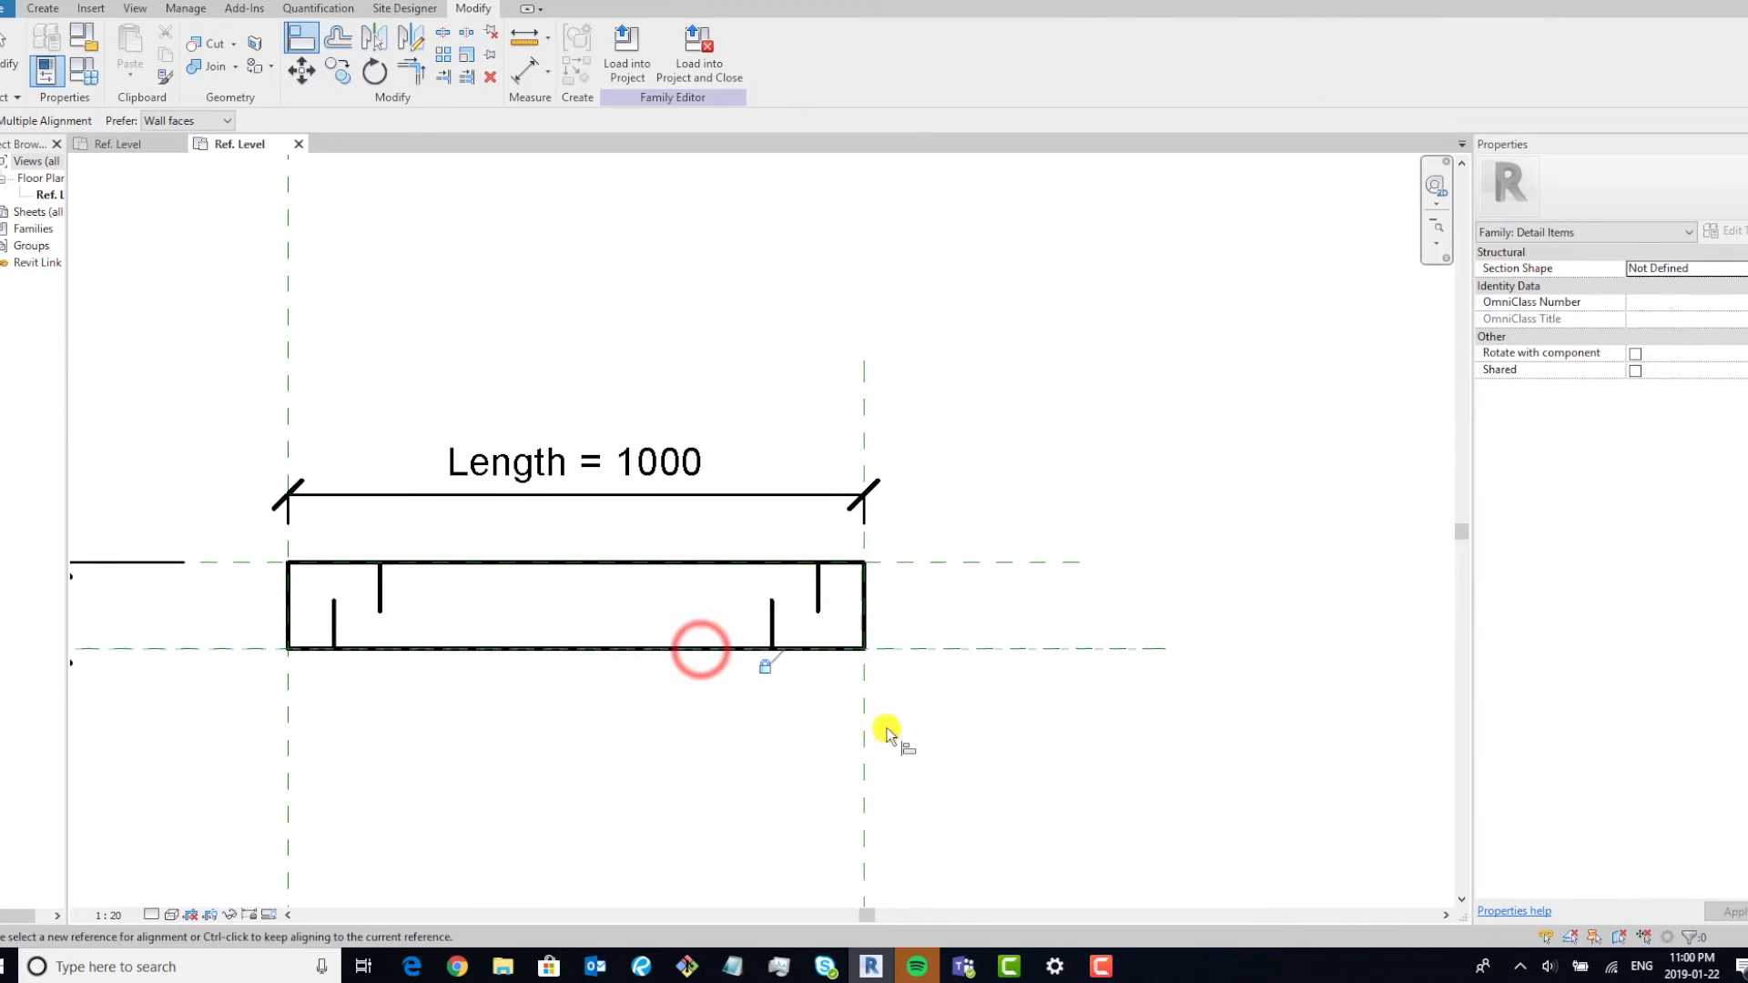
{"action": "middle_click_drag", "start_coordinate": [889, 734], "coordinate": [933, 720]}
{"action": "key", "text": "Escape"}
{"action": "key", "text": "Escape"}
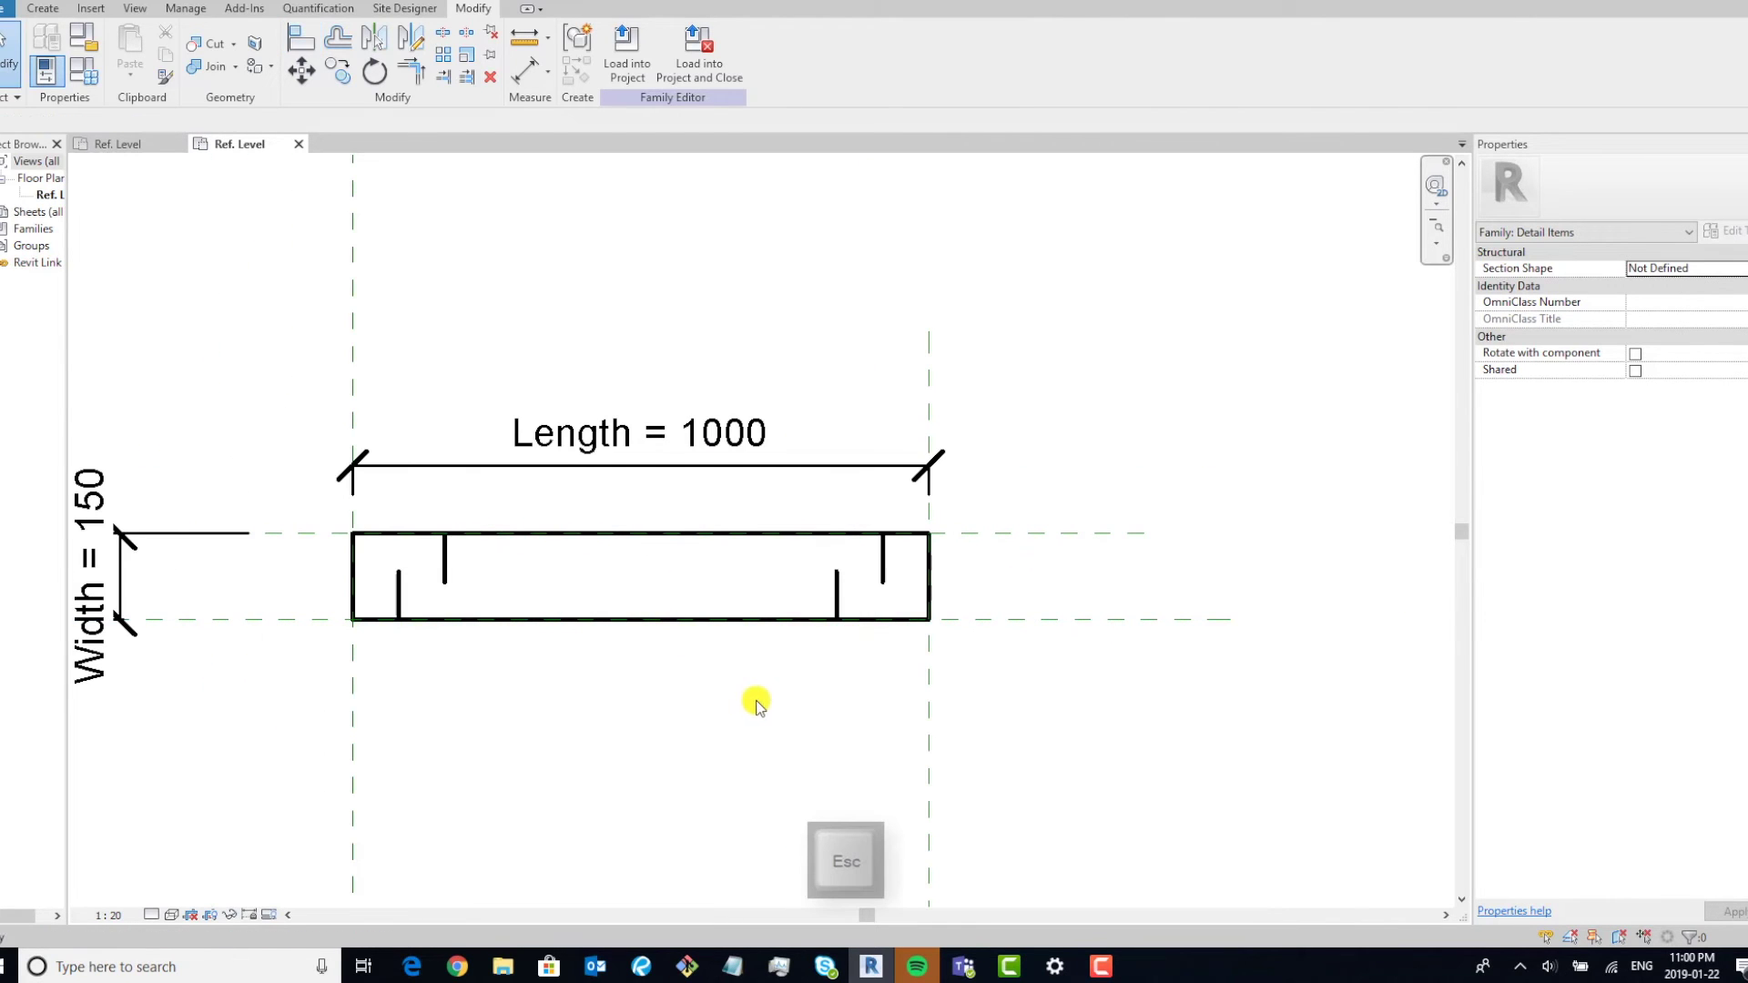
{"action": "middle_click_drag", "start_coordinate": [1059, 566], "coordinate": [1131, 538]}
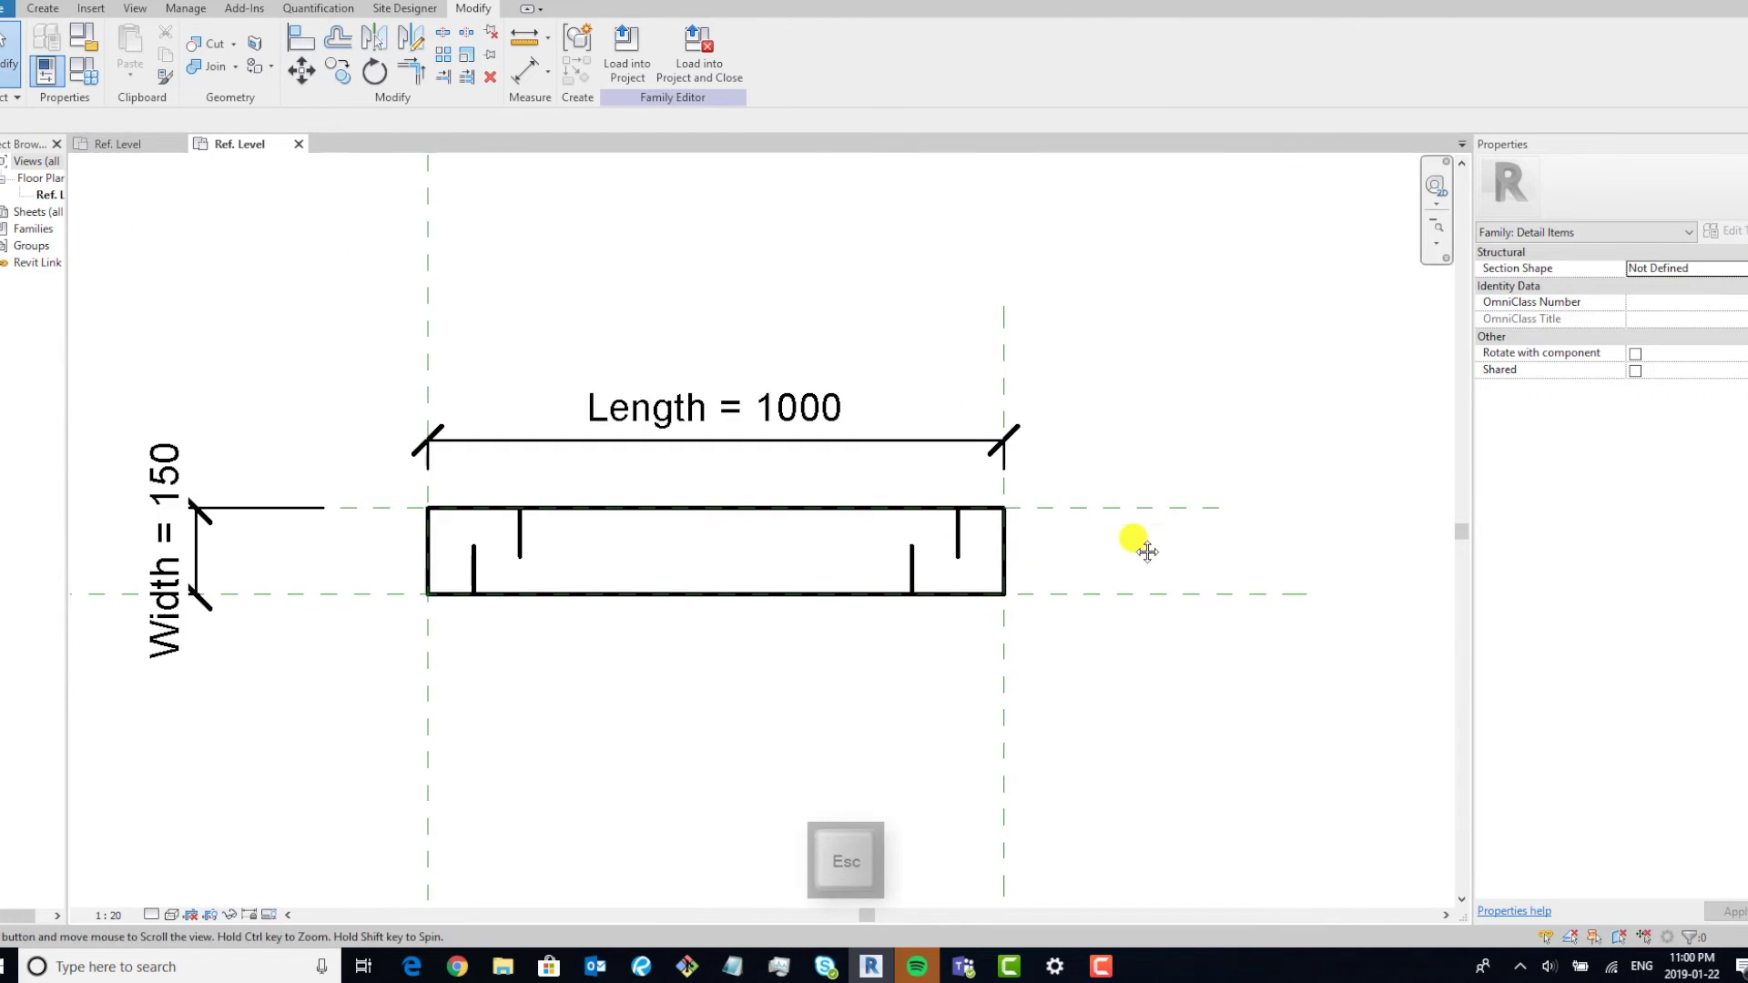
{"action": "left_click", "coordinate": [948, 551]}
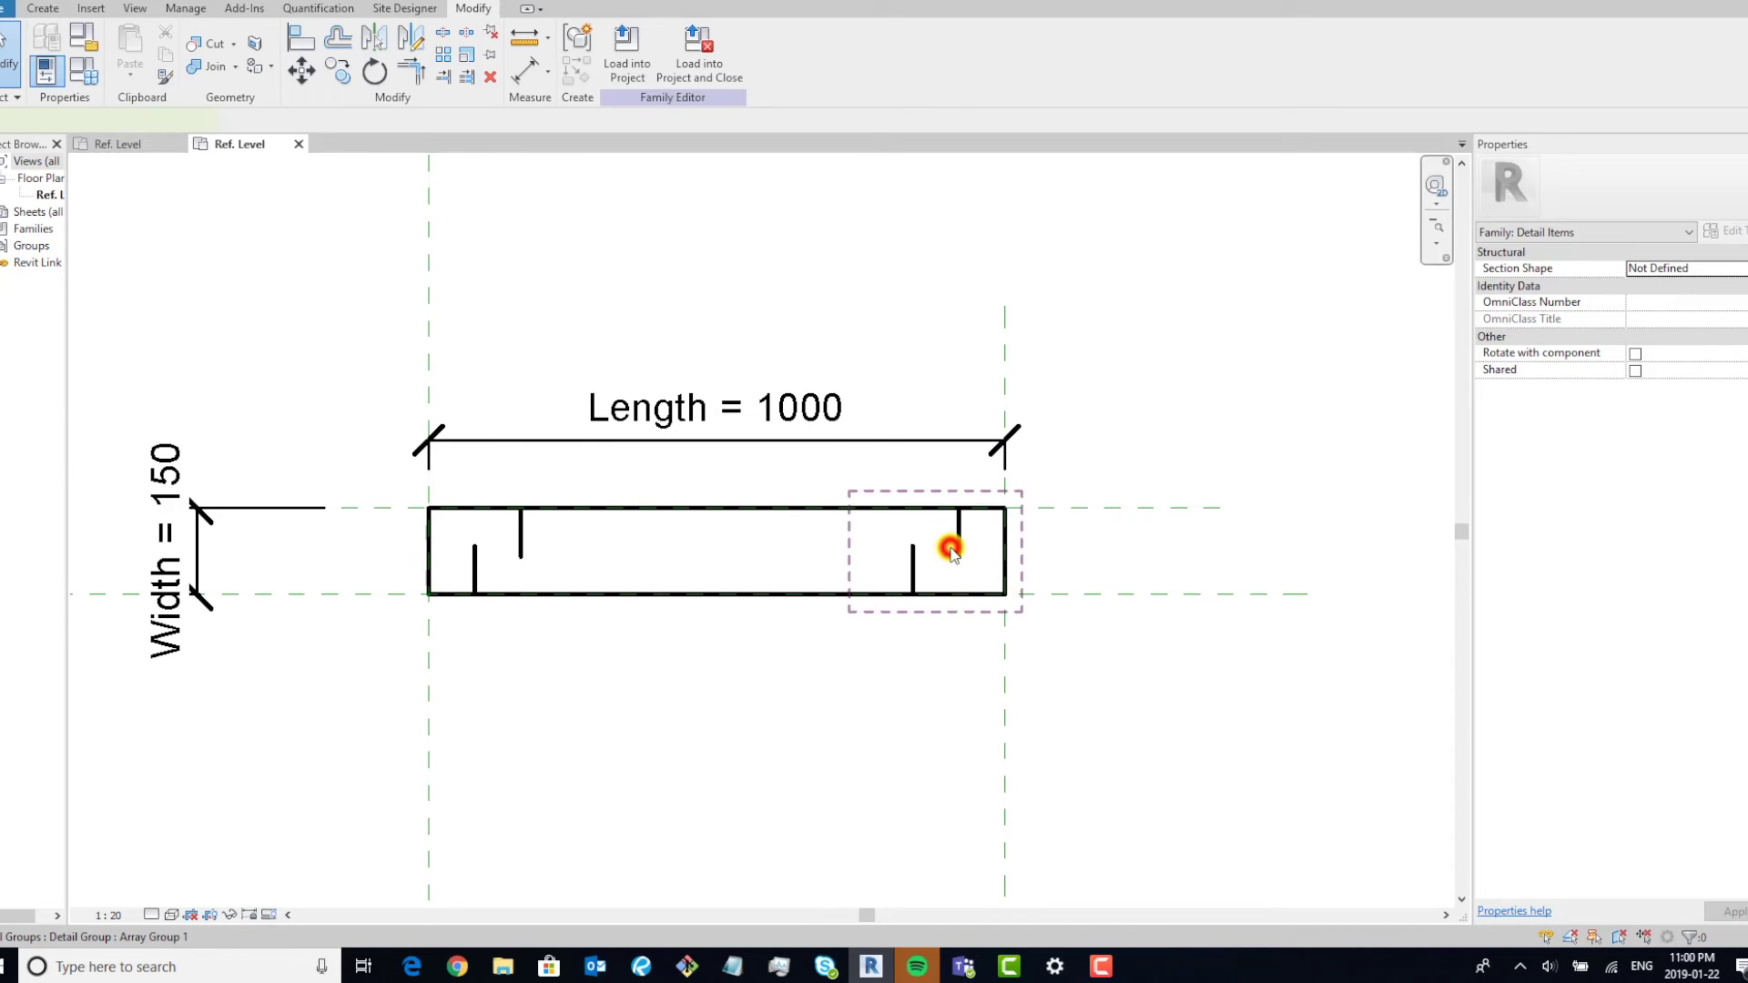
{"action": "left_click", "coordinate": [719, 371]}
{"action": "type", "text": "3"}
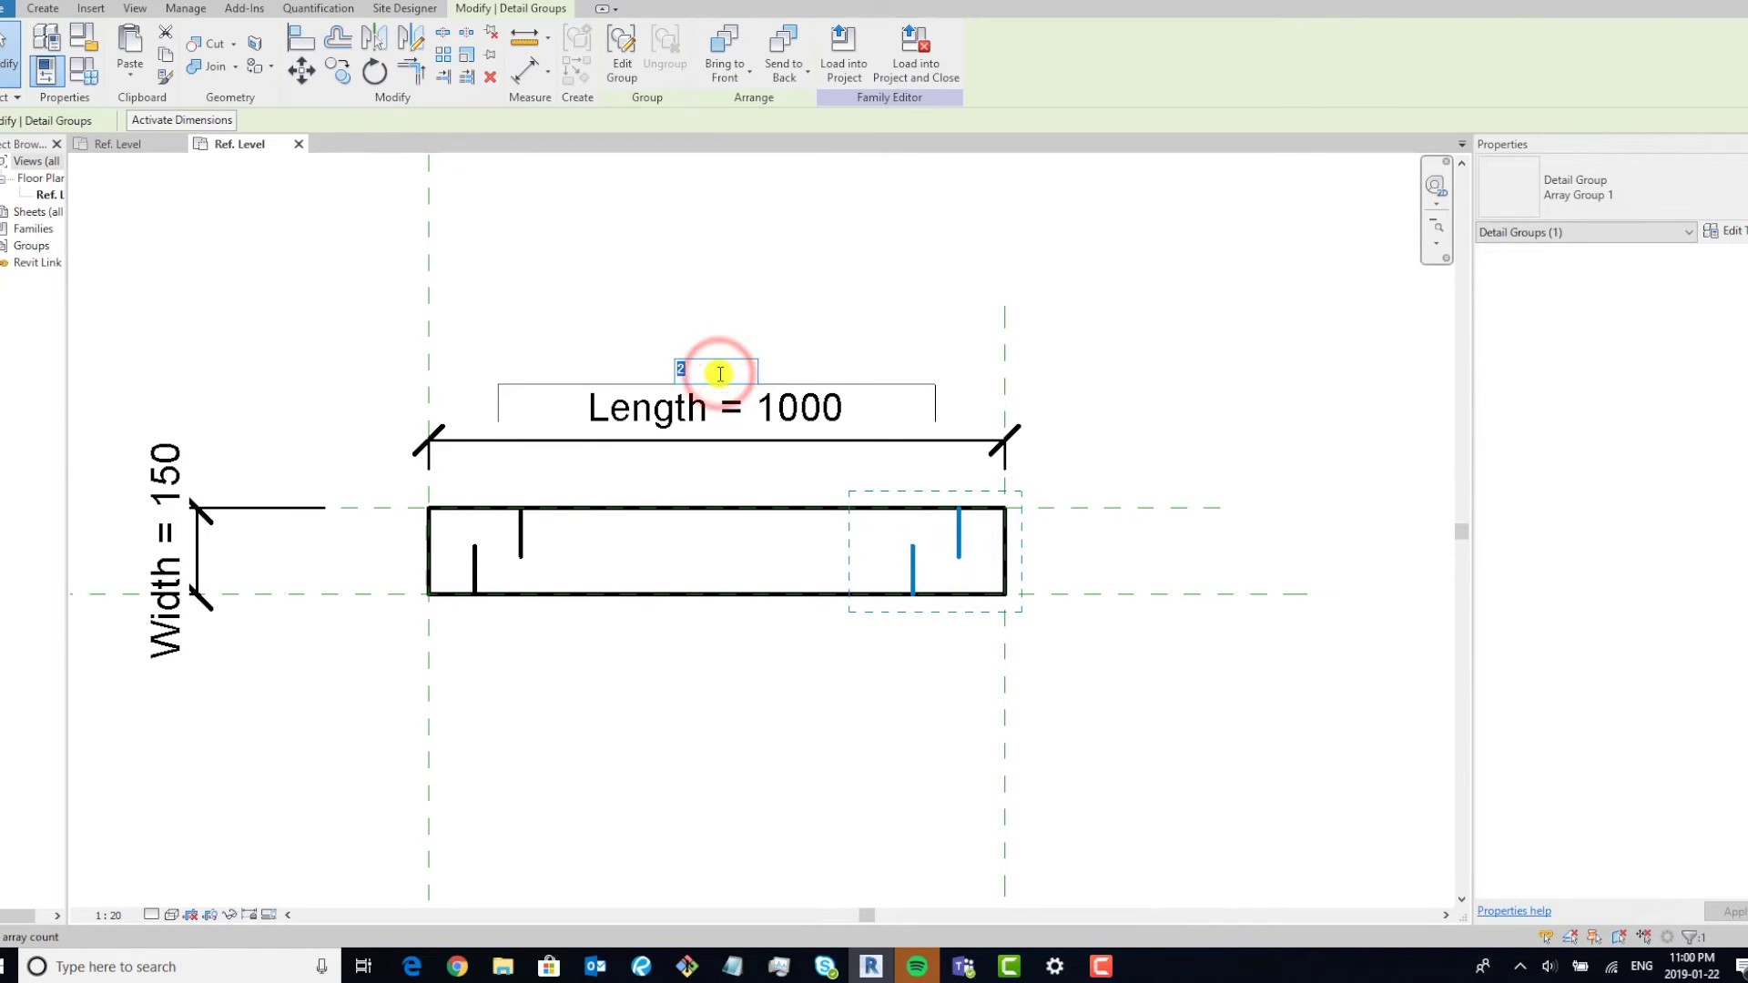
{"action": "key", "text": "Return"}
{"action": "left_click", "coordinate": [717, 374]}
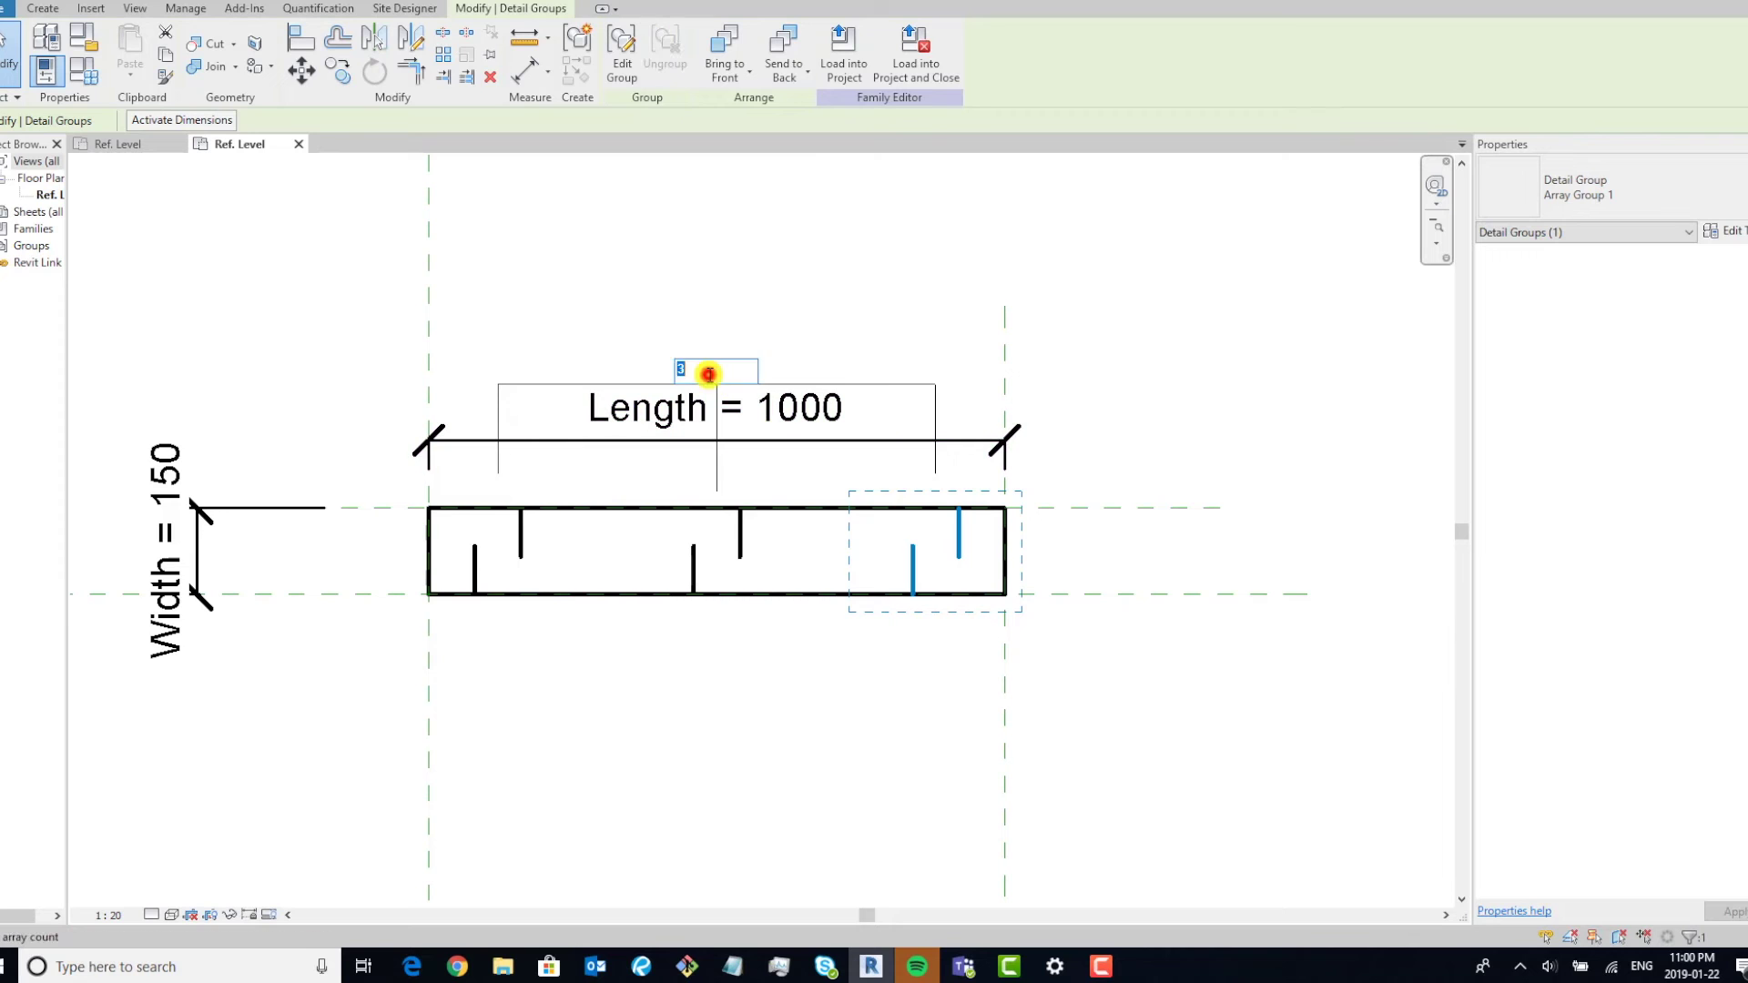
{"action": "type", "text": "5"}
{"action": "left_click", "coordinate": [839, 304]}
{"action": "left_click", "coordinate": [1148, 499]}
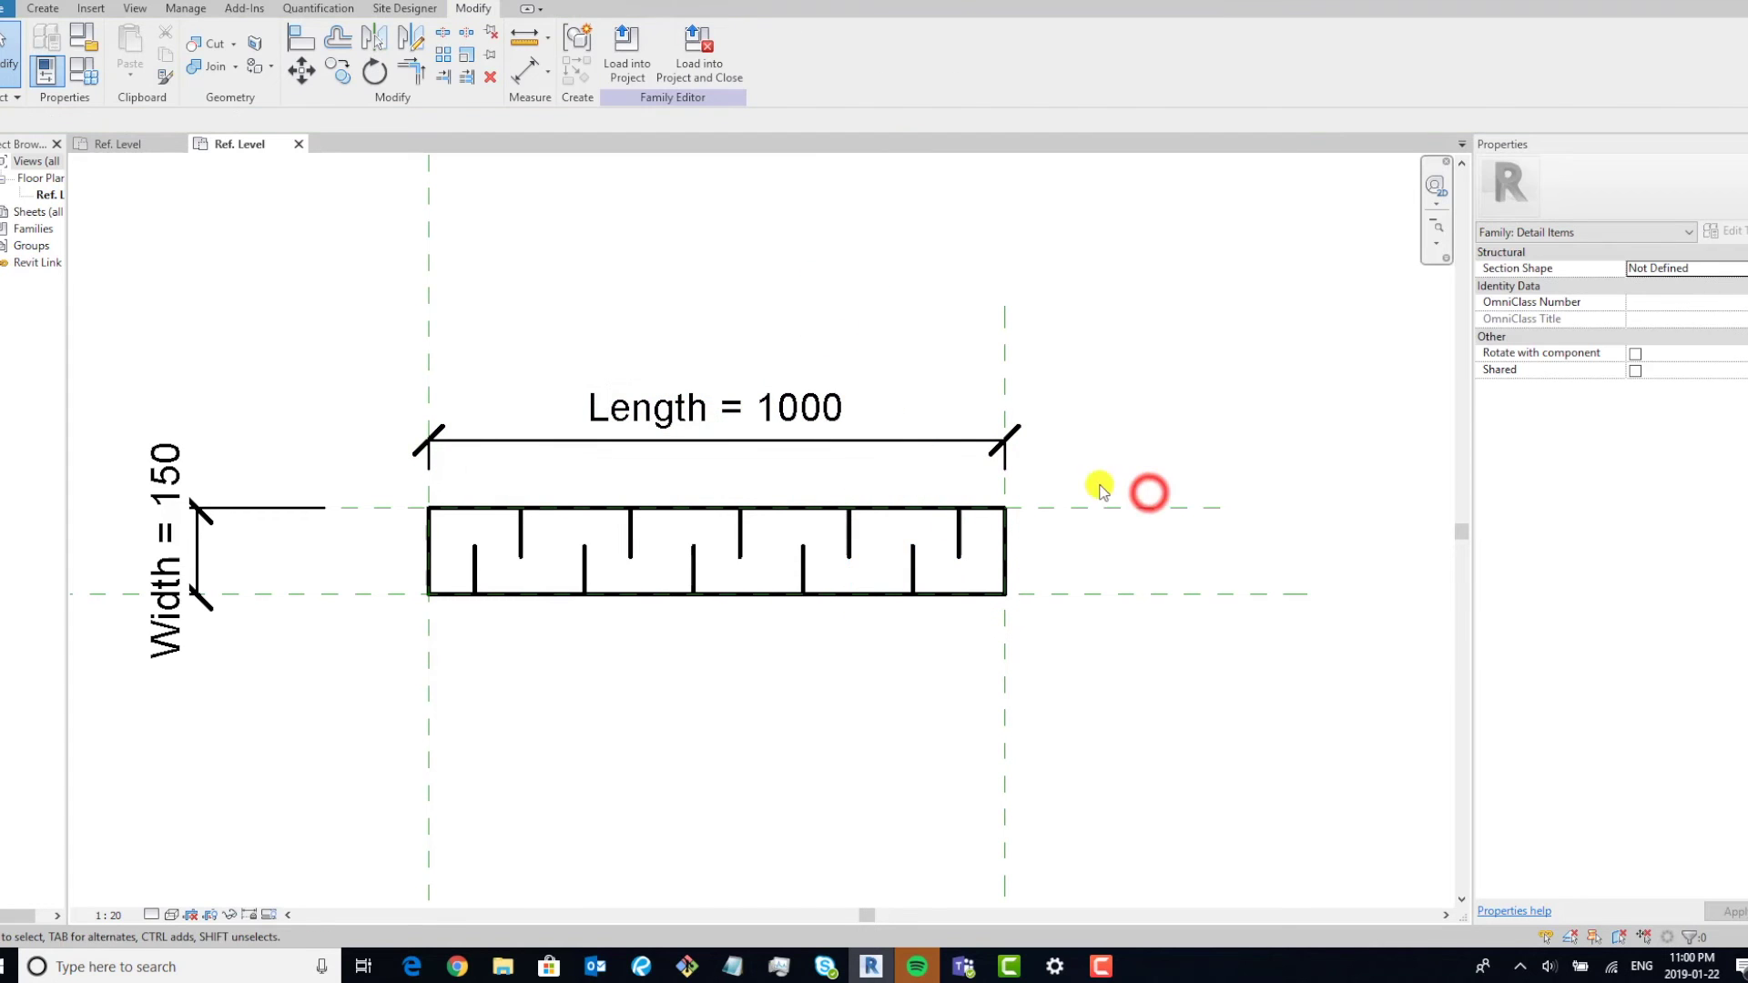
{"action": "key", "text": "Escape"}
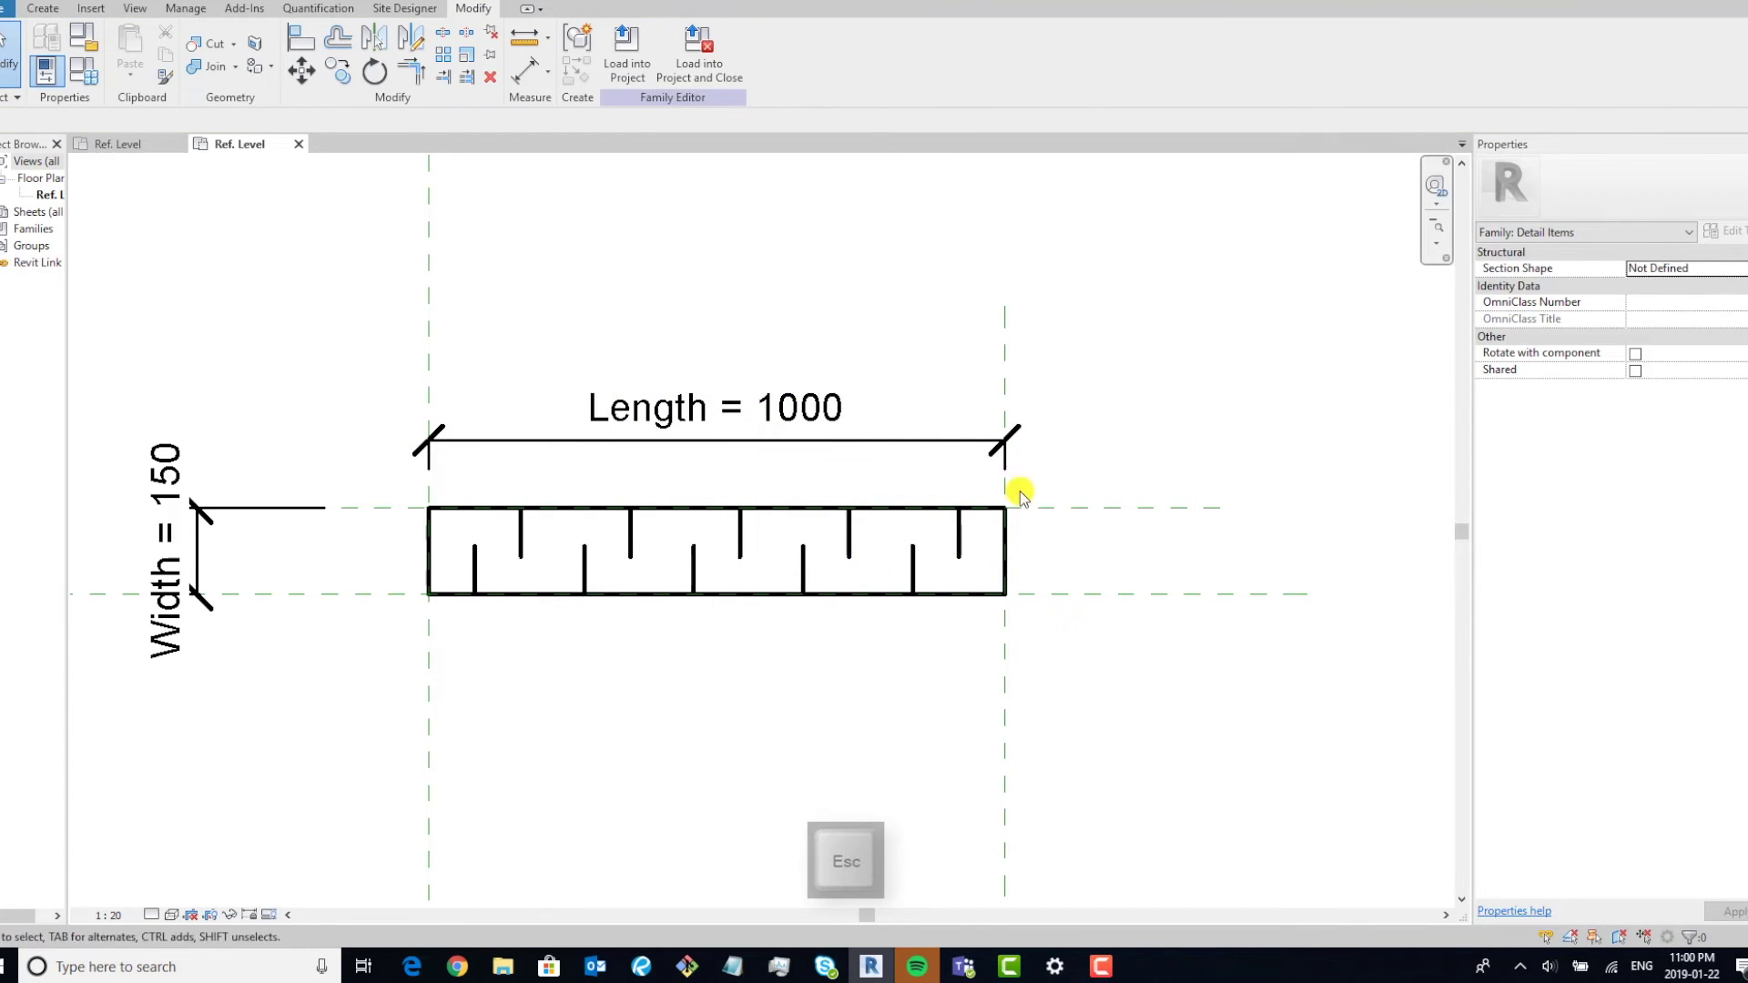
{"action": "left_click", "coordinate": [960, 546]}
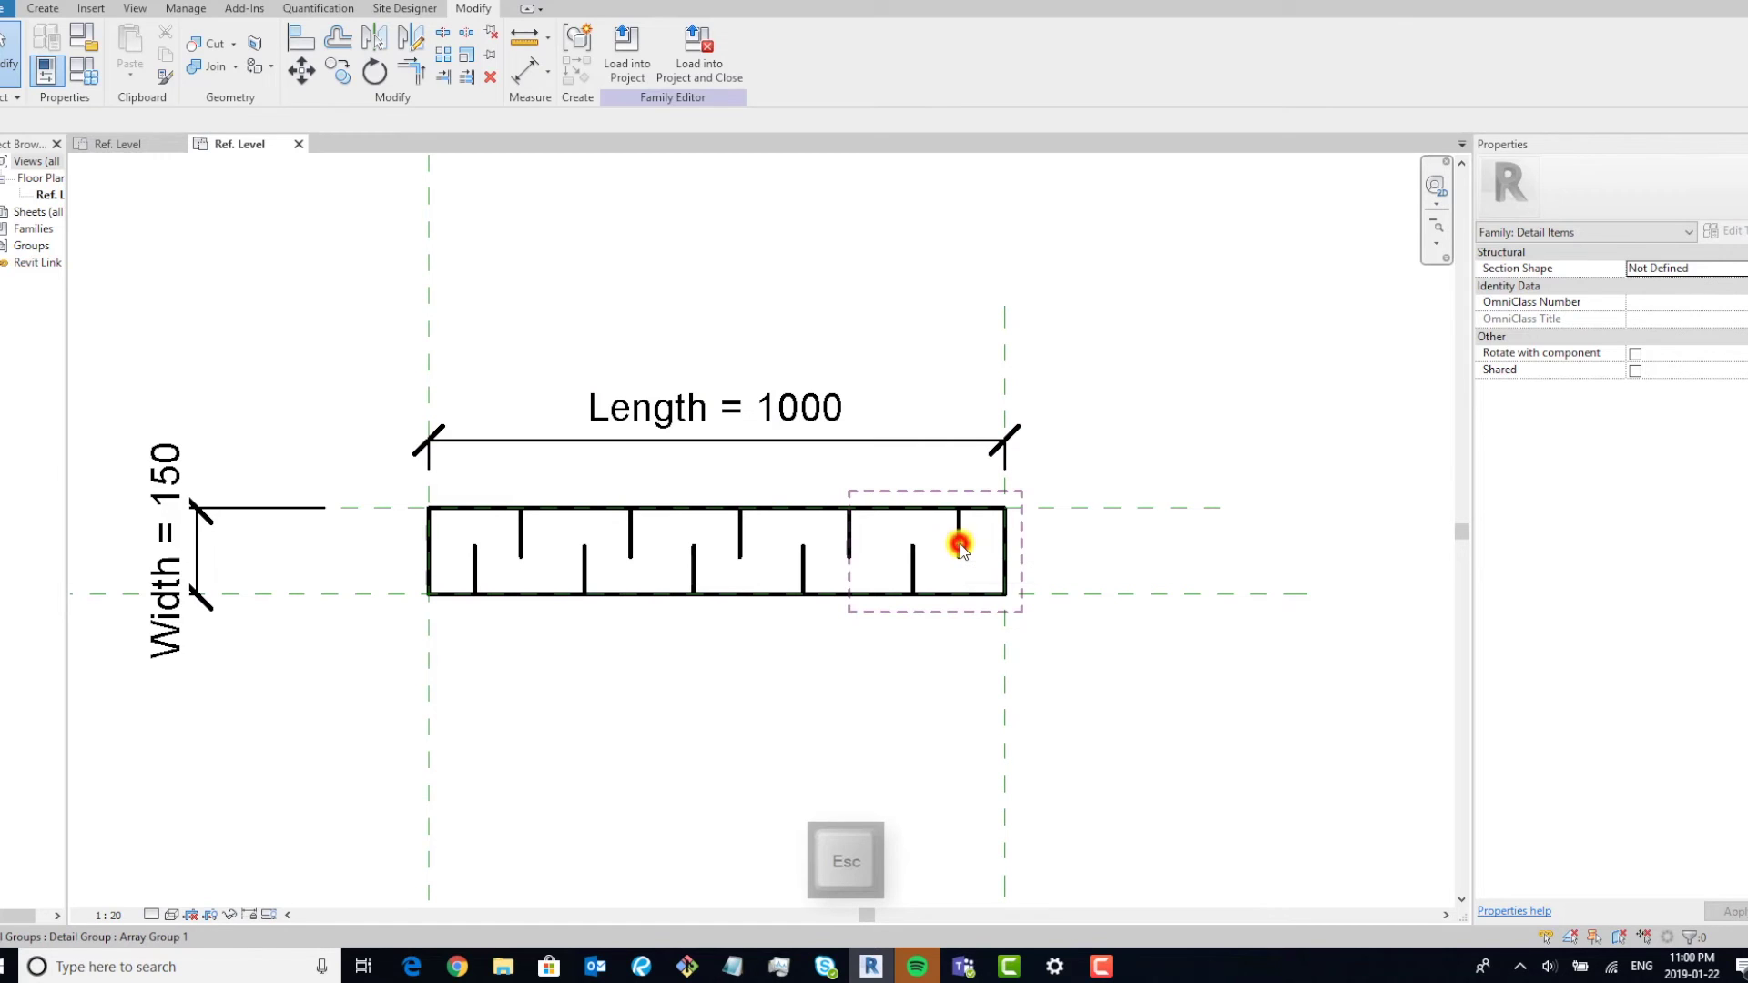
{"action": "left_click", "coordinate": [719, 376]}
{"action": "left_click", "coordinate": [831, 323]}
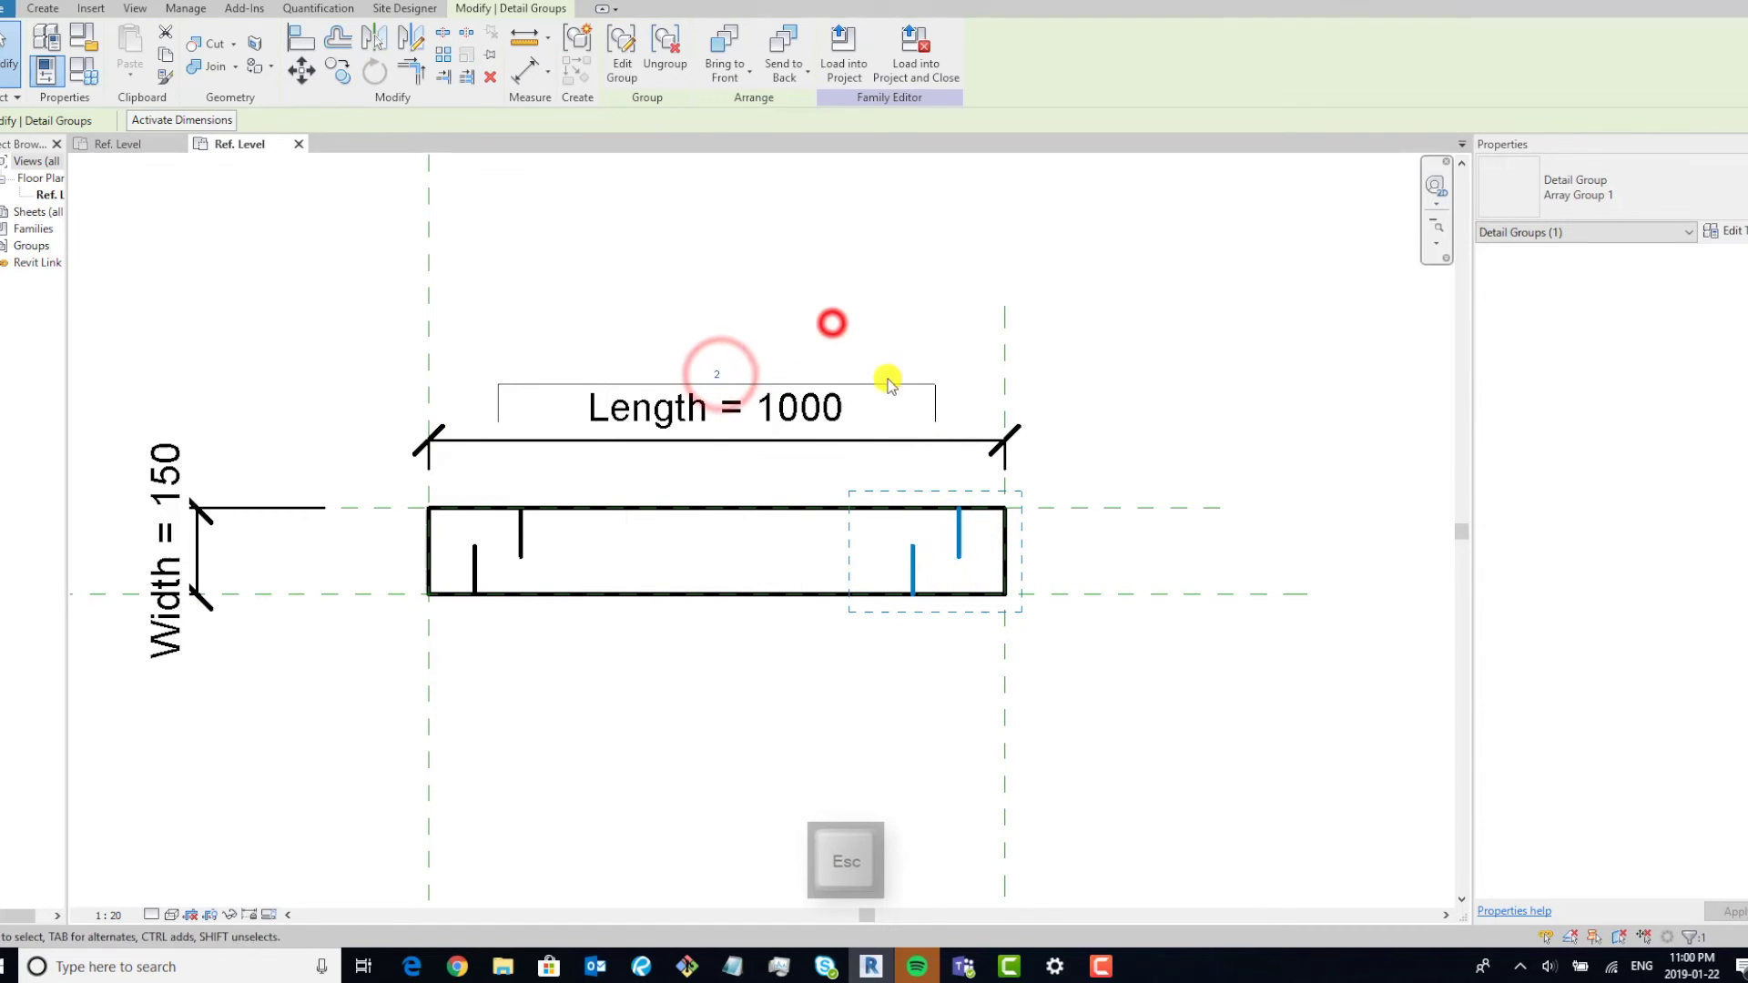
{"action": "left_click", "coordinate": [906, 392]}
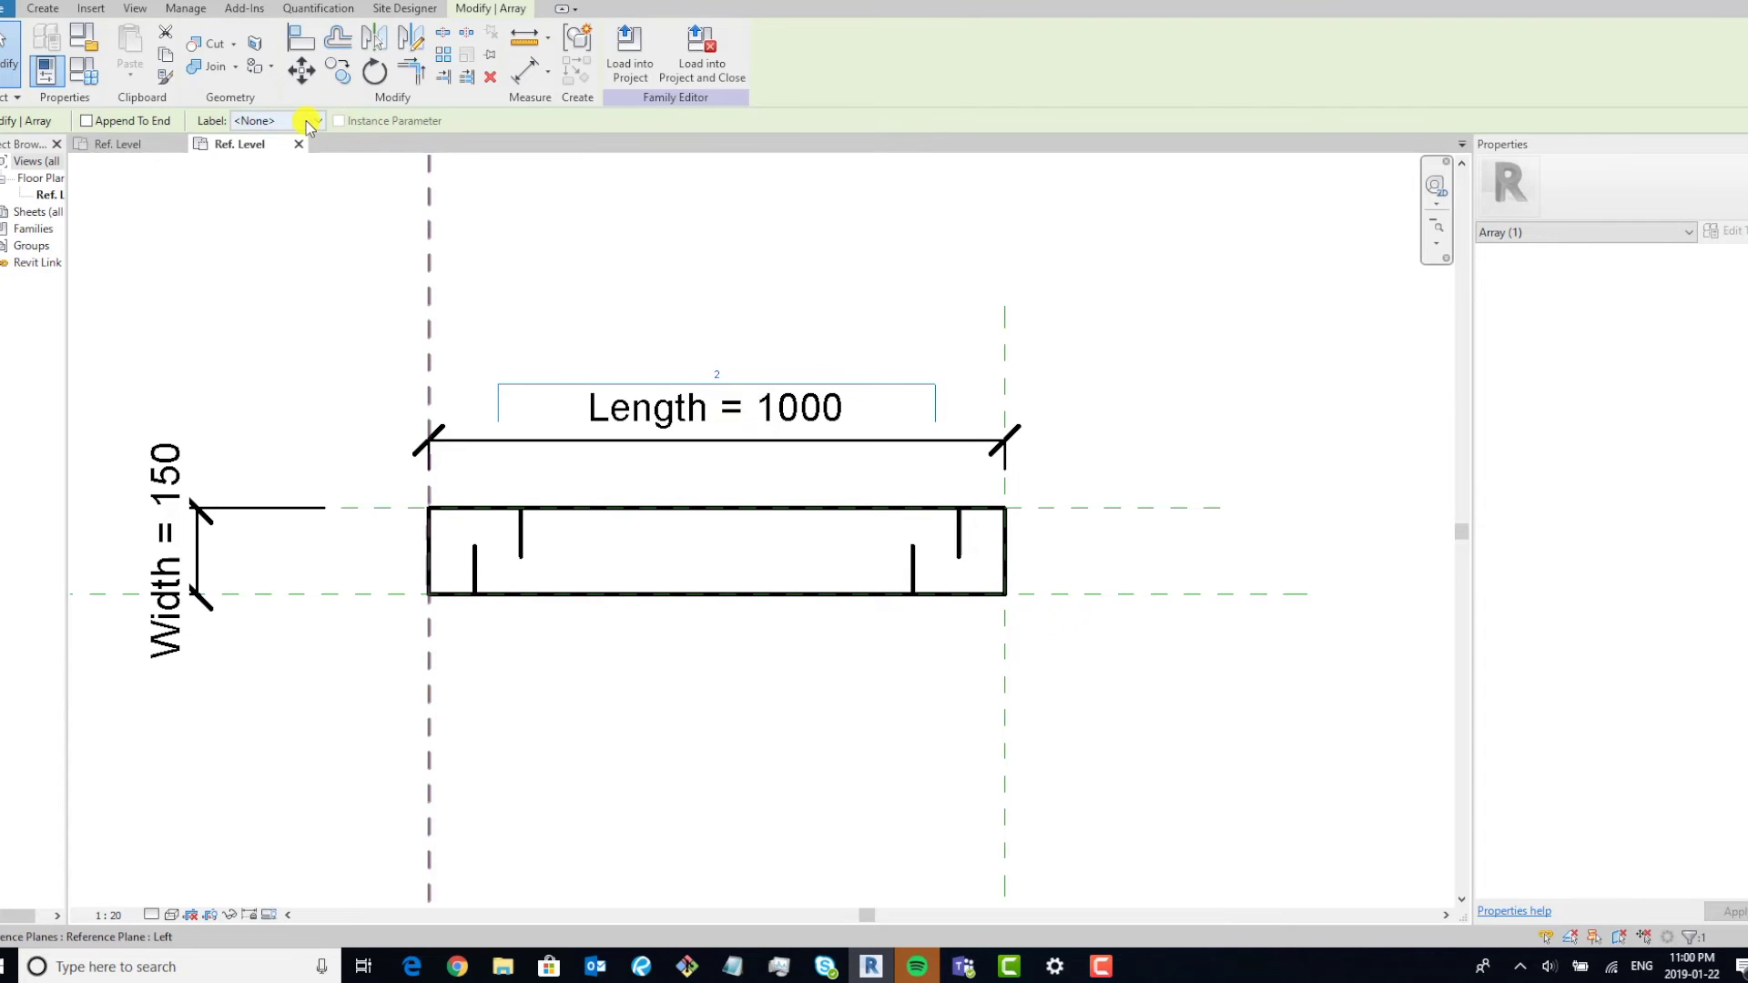
Label the array count with a new instance parameter named Ins Spacing.
{"action": "left_click", "coordinate": [309, 123]}
{"action": "left_click", "coordinate": [280, 157]}
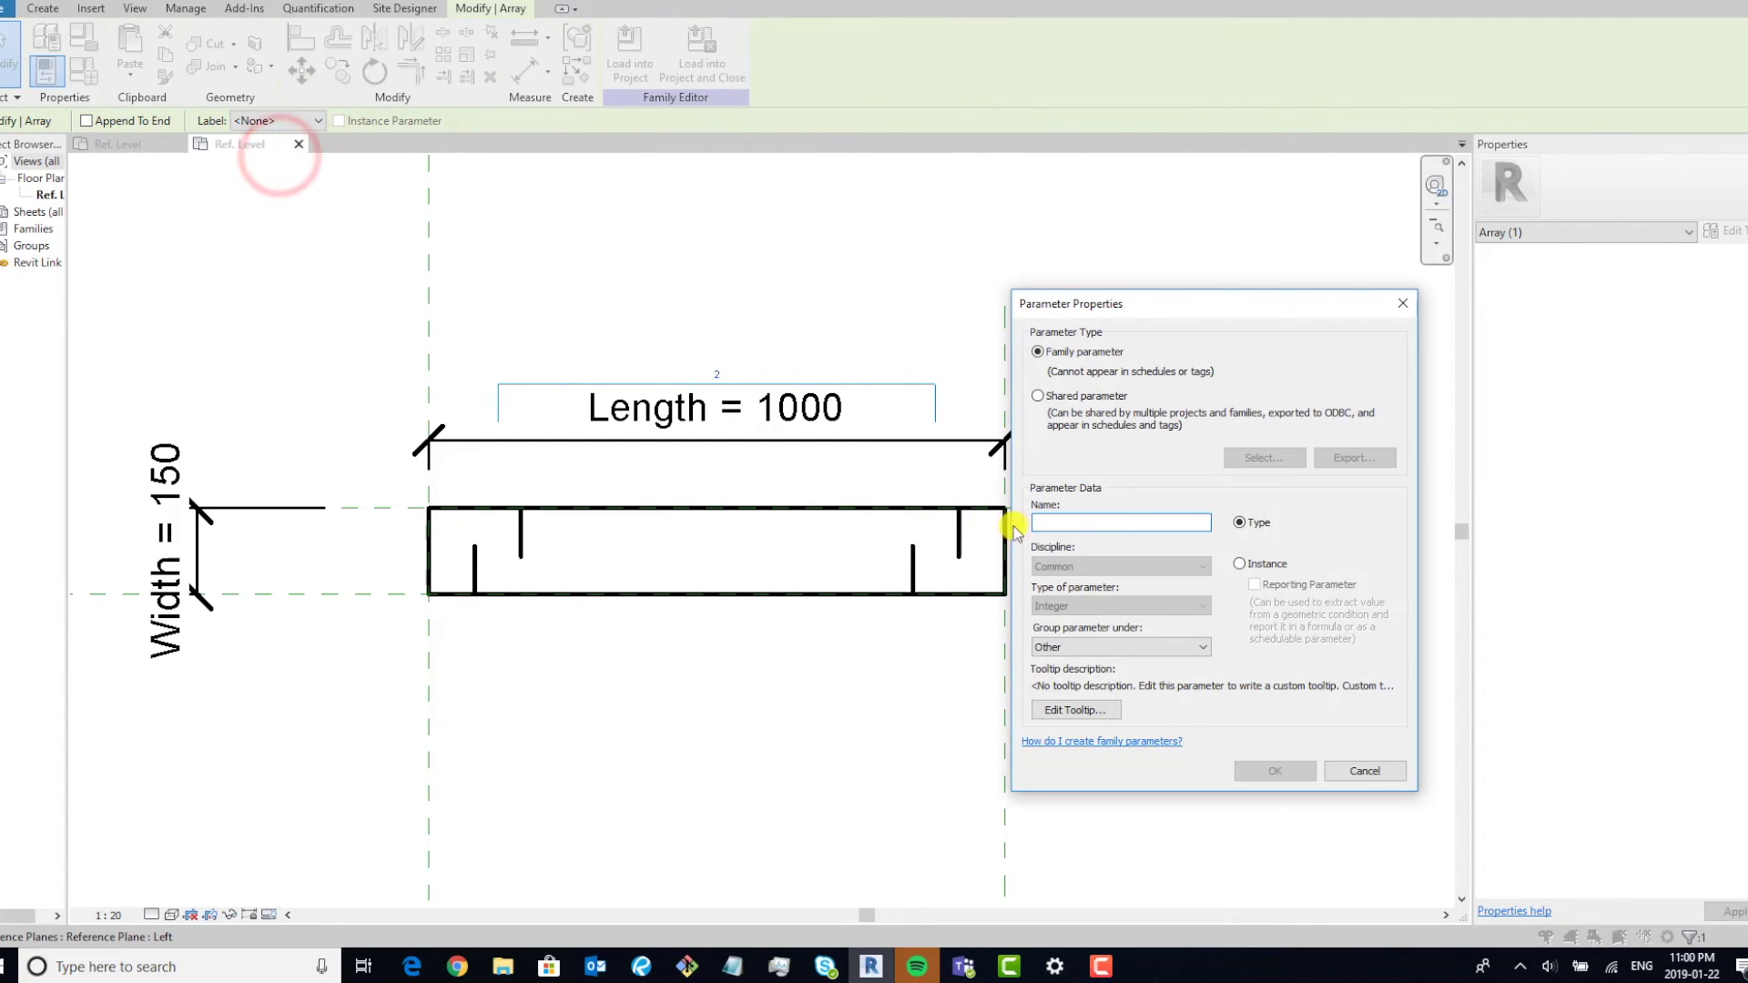
{"action": "left_click", "coordinate": [1110, 518]}
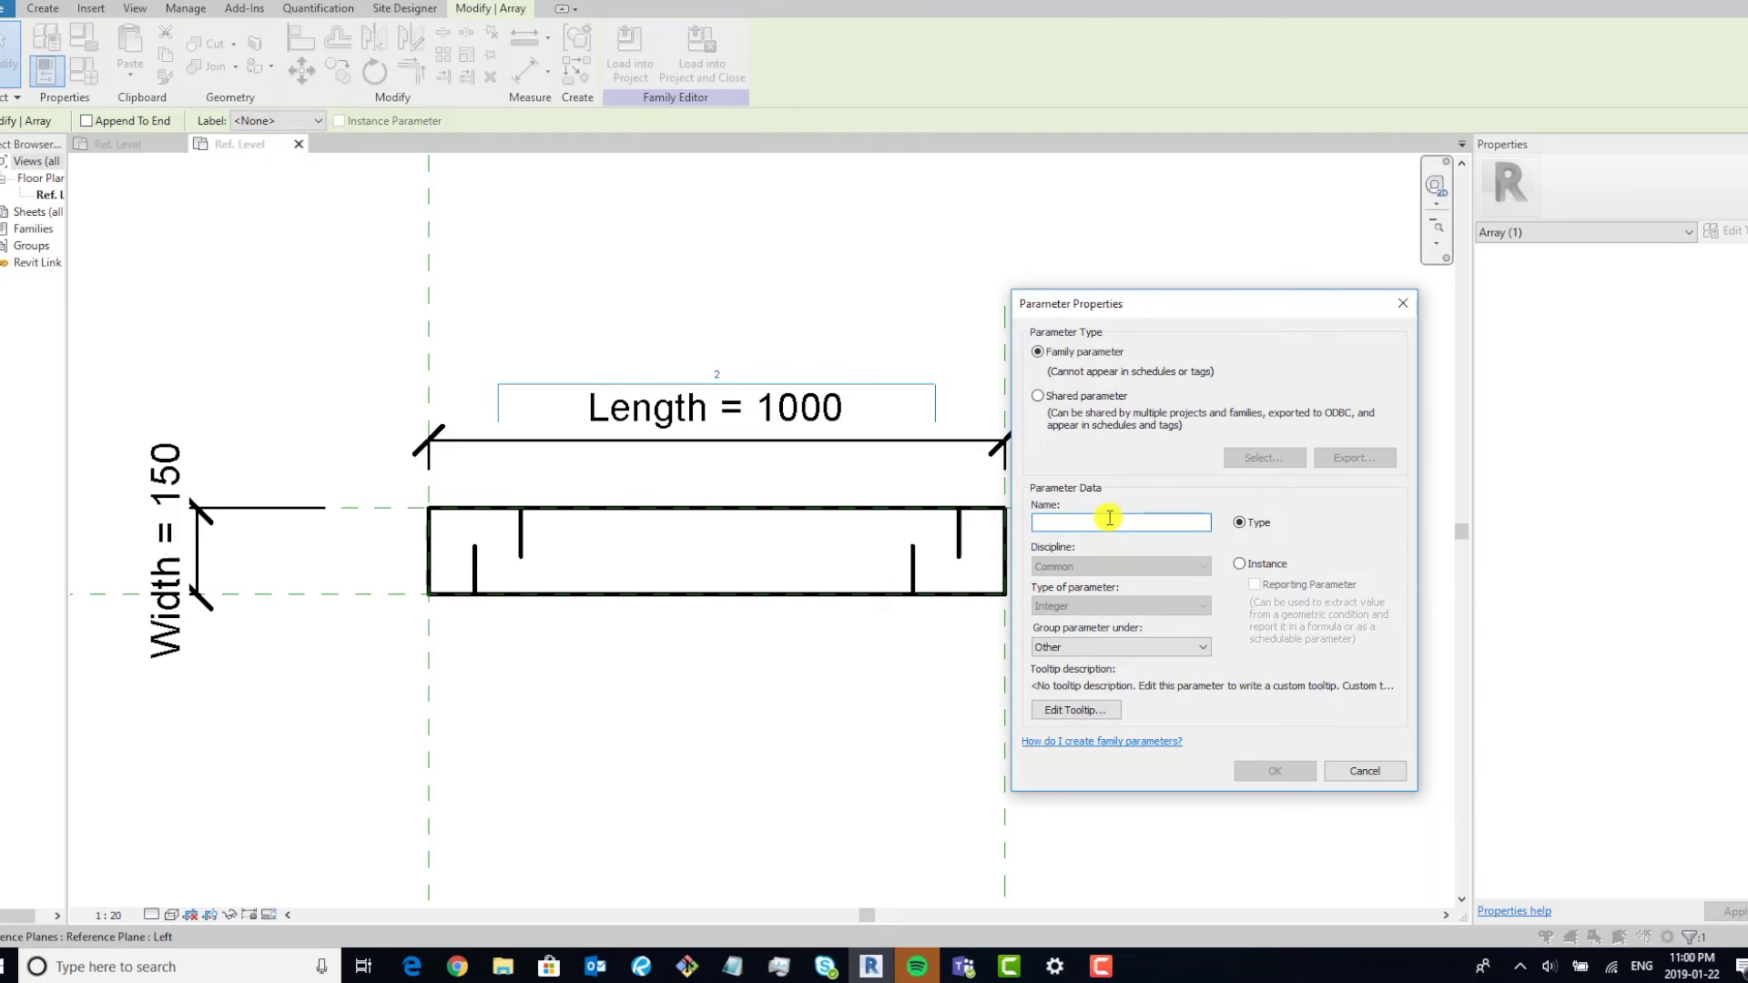
{"action": "type", "text": "Ins Spacing"}
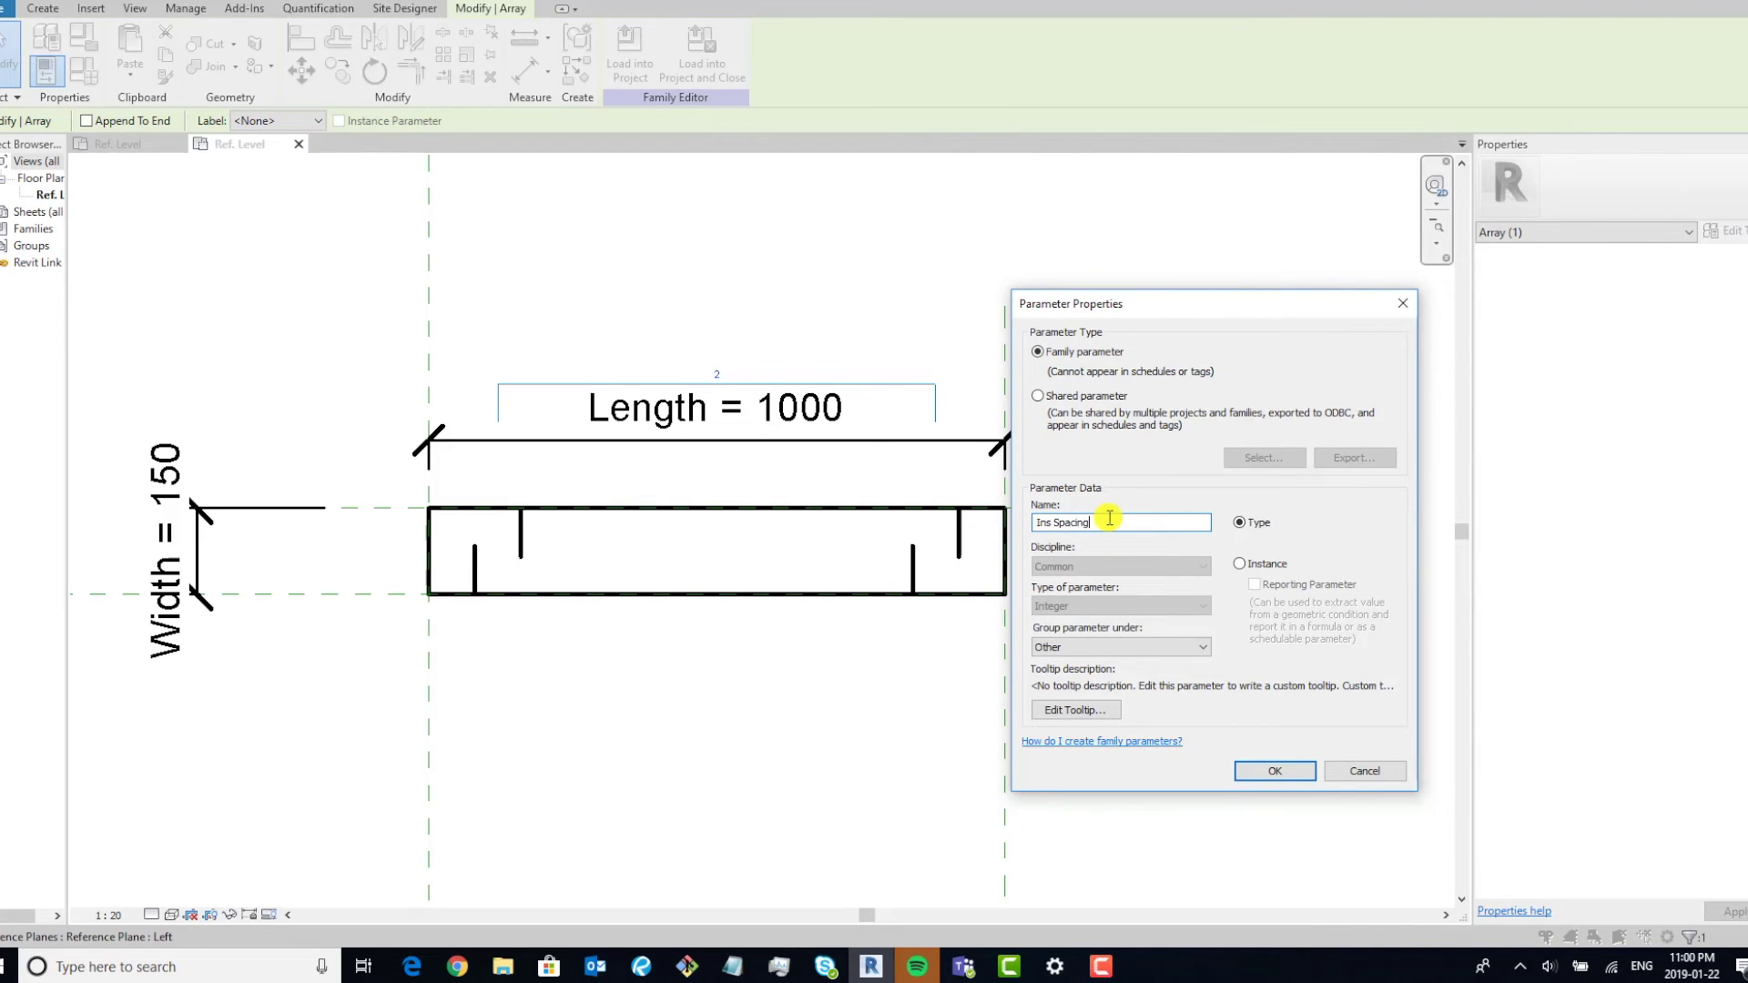
{"action": "left_click", "coordinate": [1261, 568]}
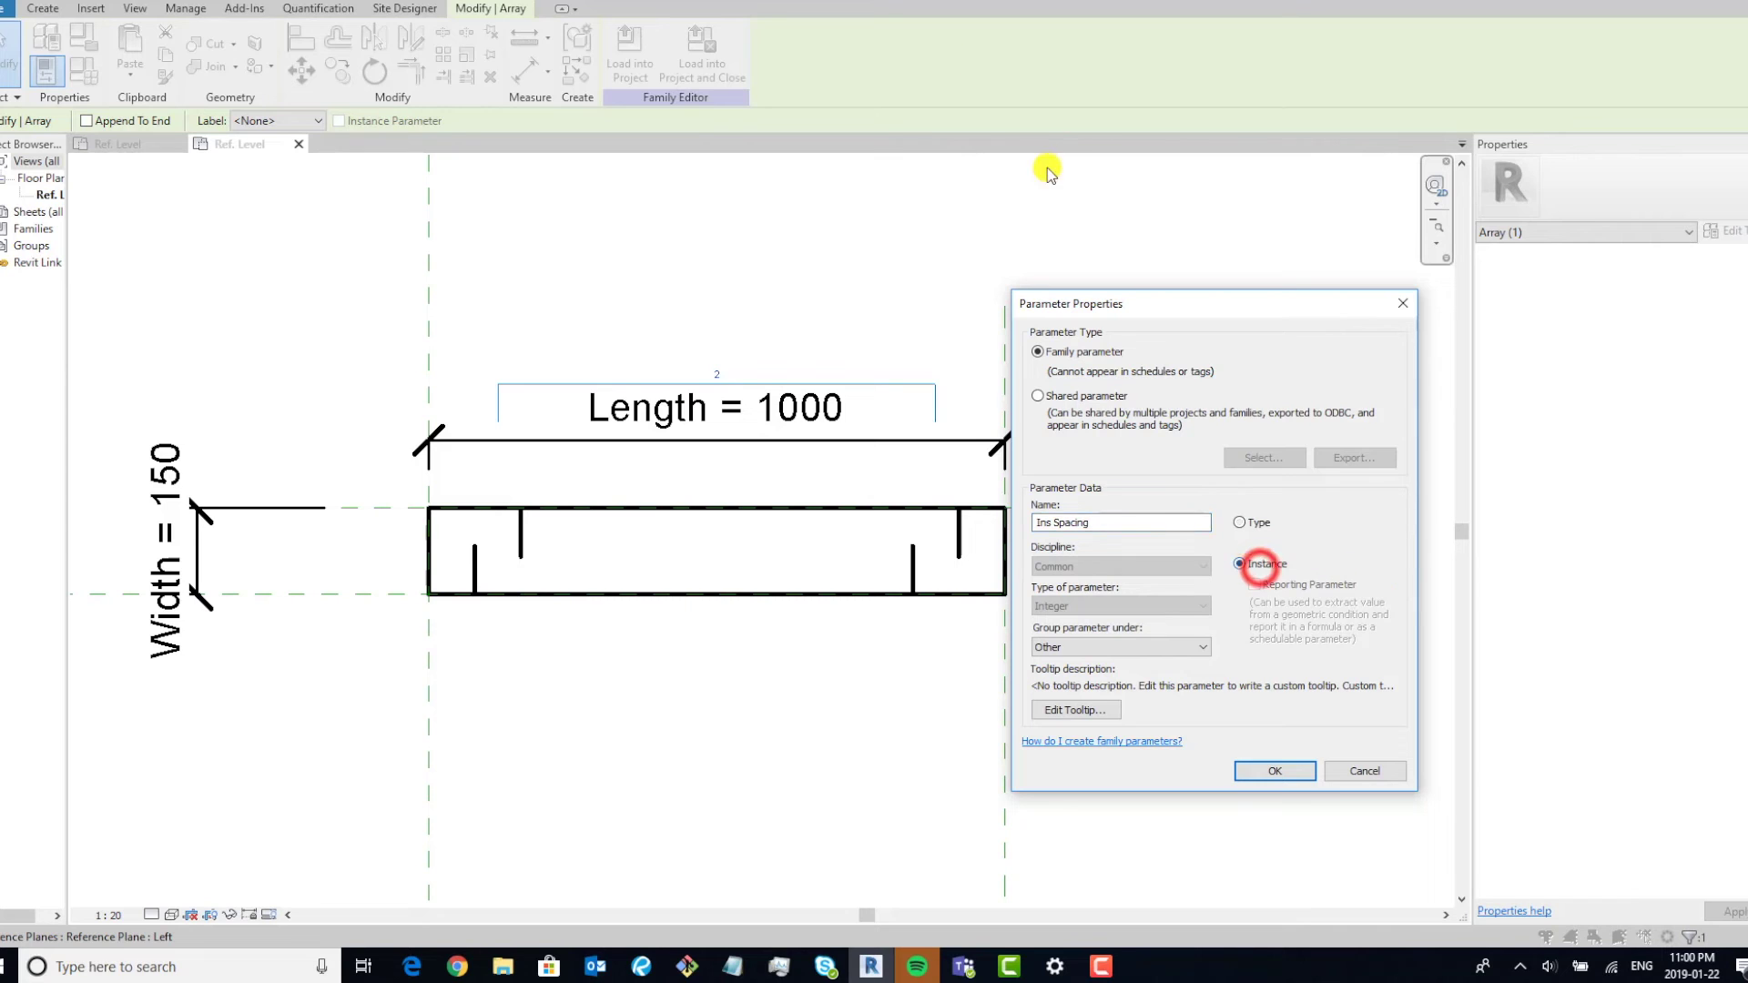
{"action": "left_click", "coordinate": [1274, 769]}
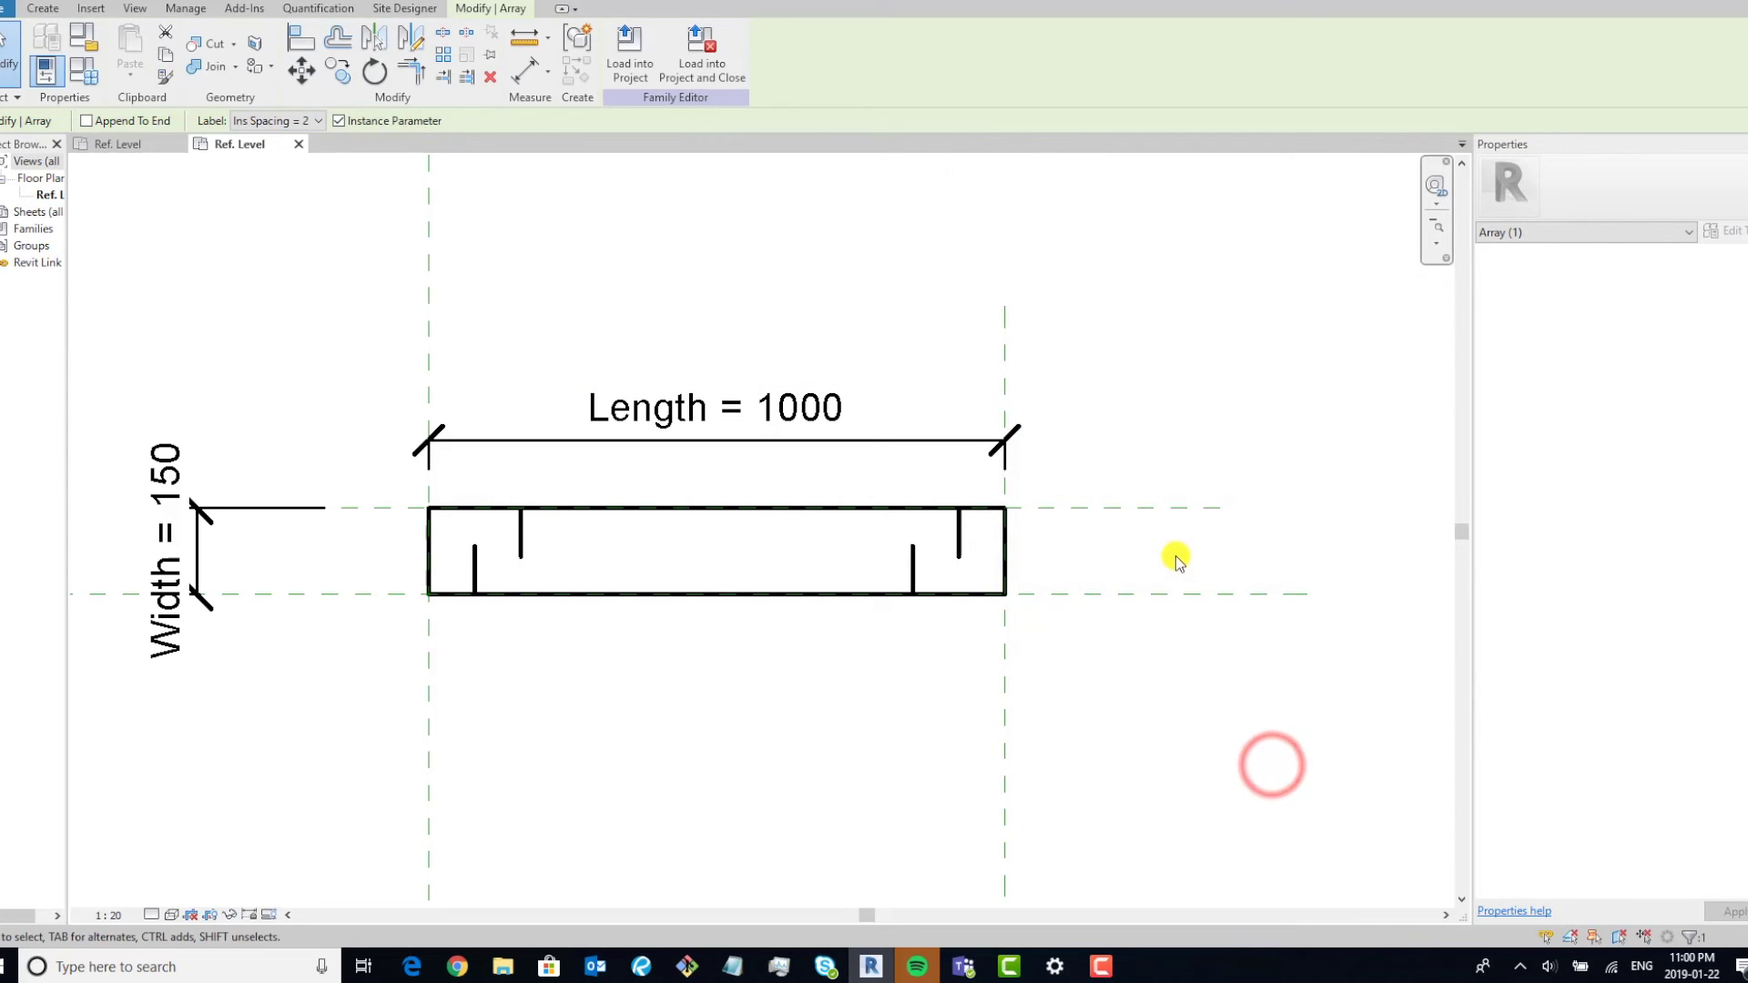
Review Ins Spacing in Family Types and cancel without changes.
{"action": "left_click", "coordinate": [94, 71]}
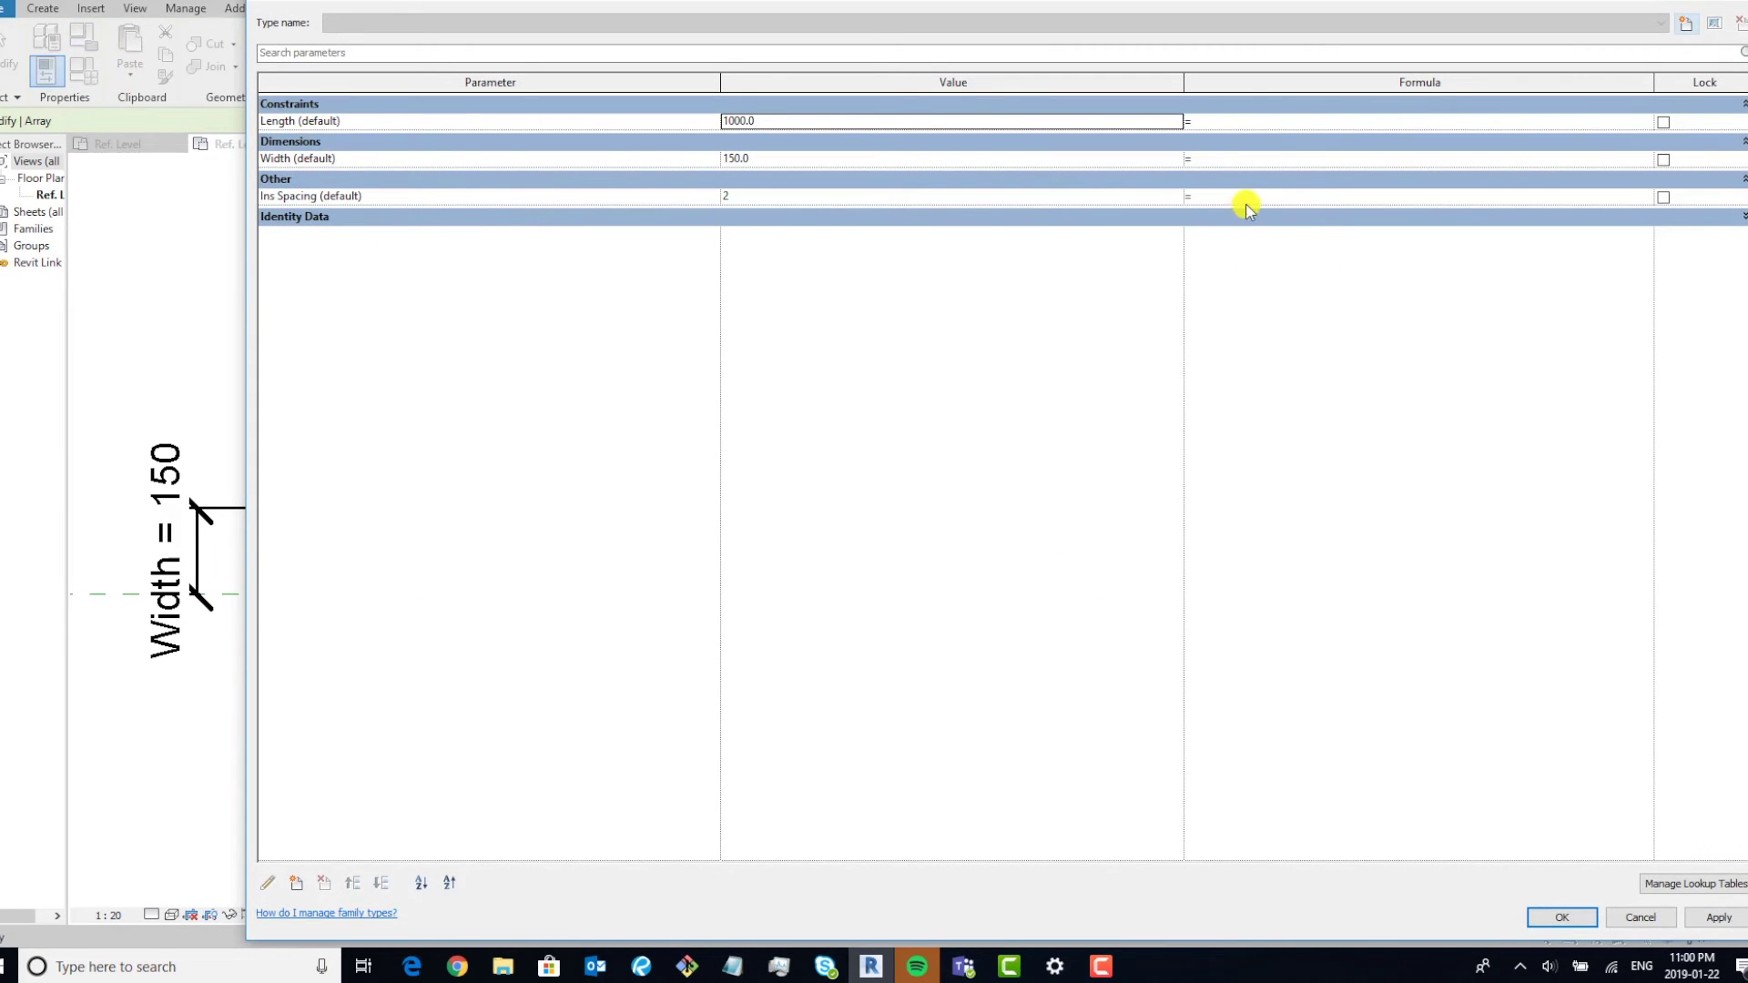
{"action": "left_click", "coordinate": [1242, 199]}
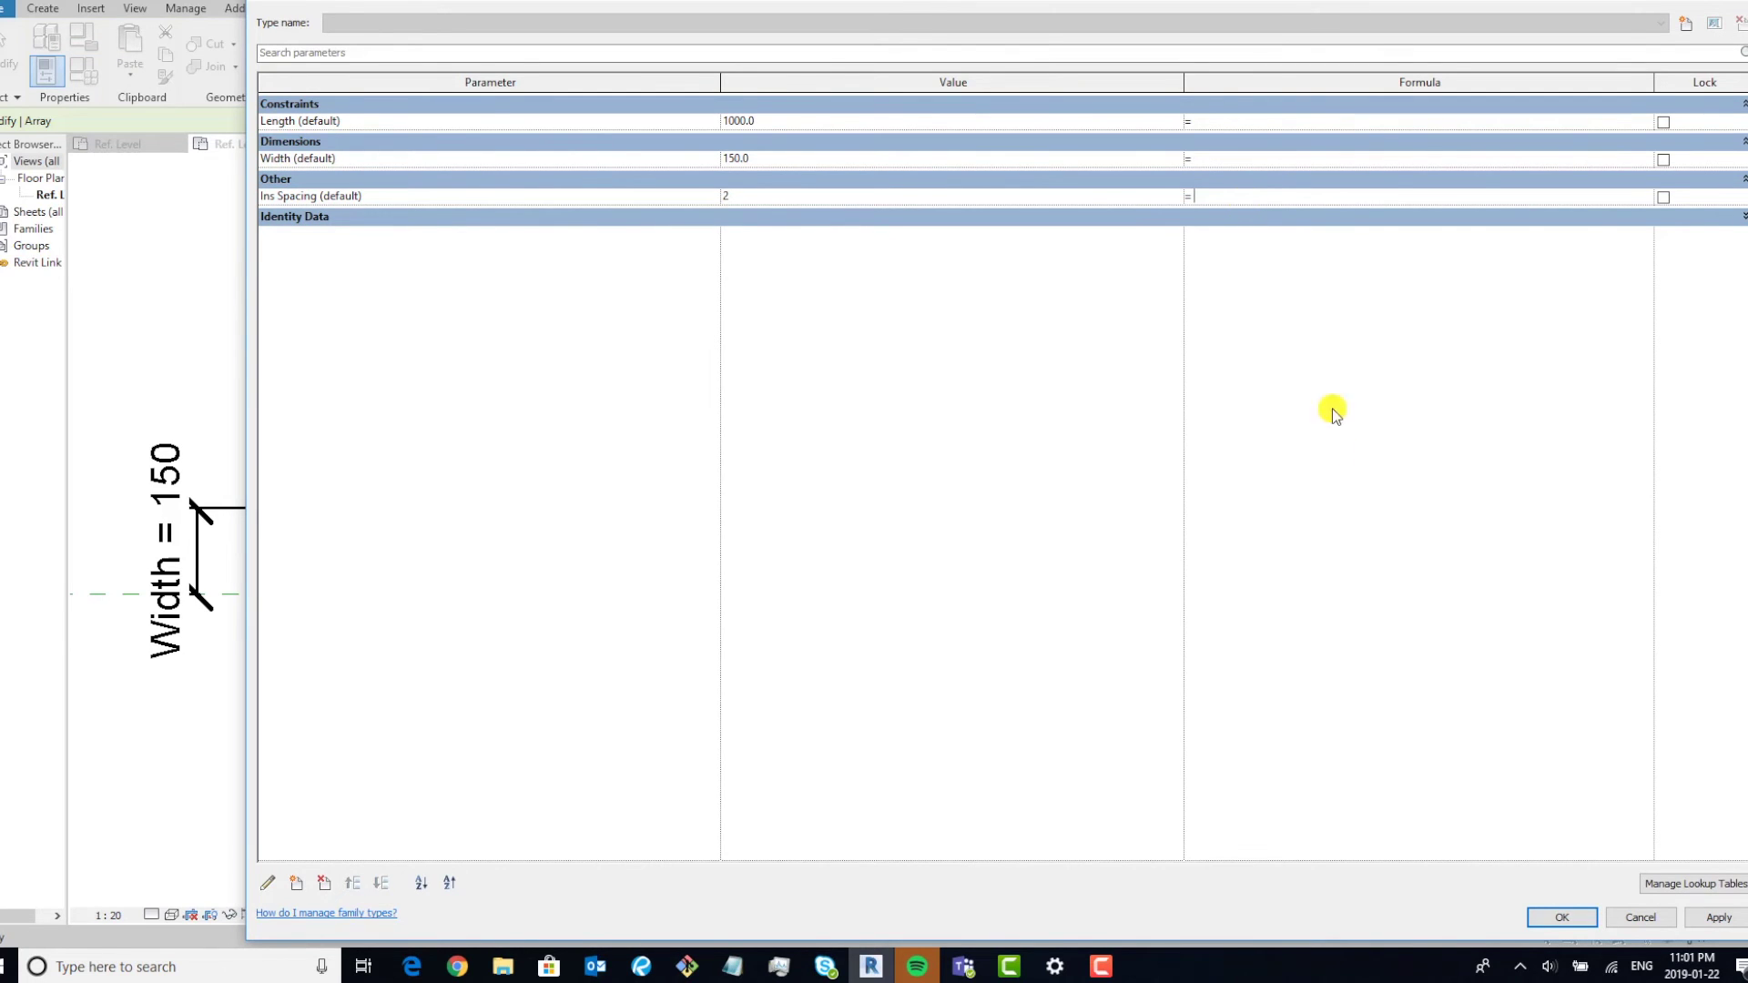
{"action": "left_click", "coordinate": [1645, 914]}
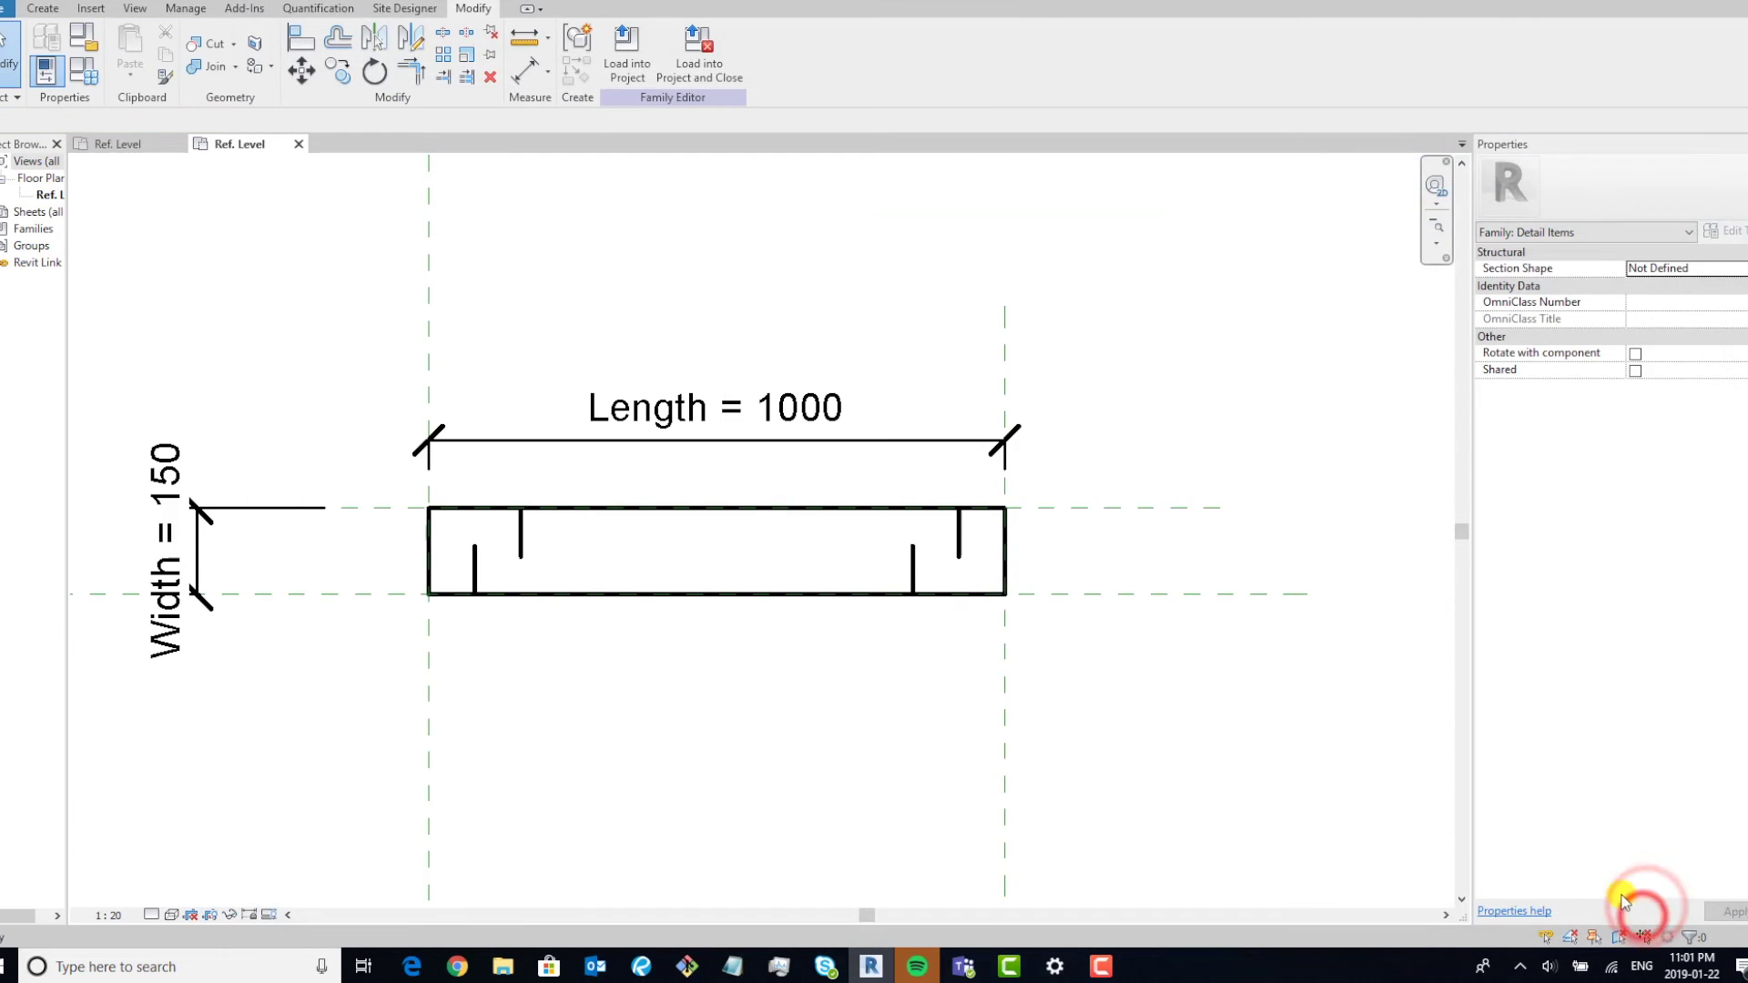
Enter Edit Group on the insulation array and select the detail item inside it.
{"action": "left_click", "coordinate": [1152, 444]}
{"action": "left_click", "coordinate": [944, 546]}
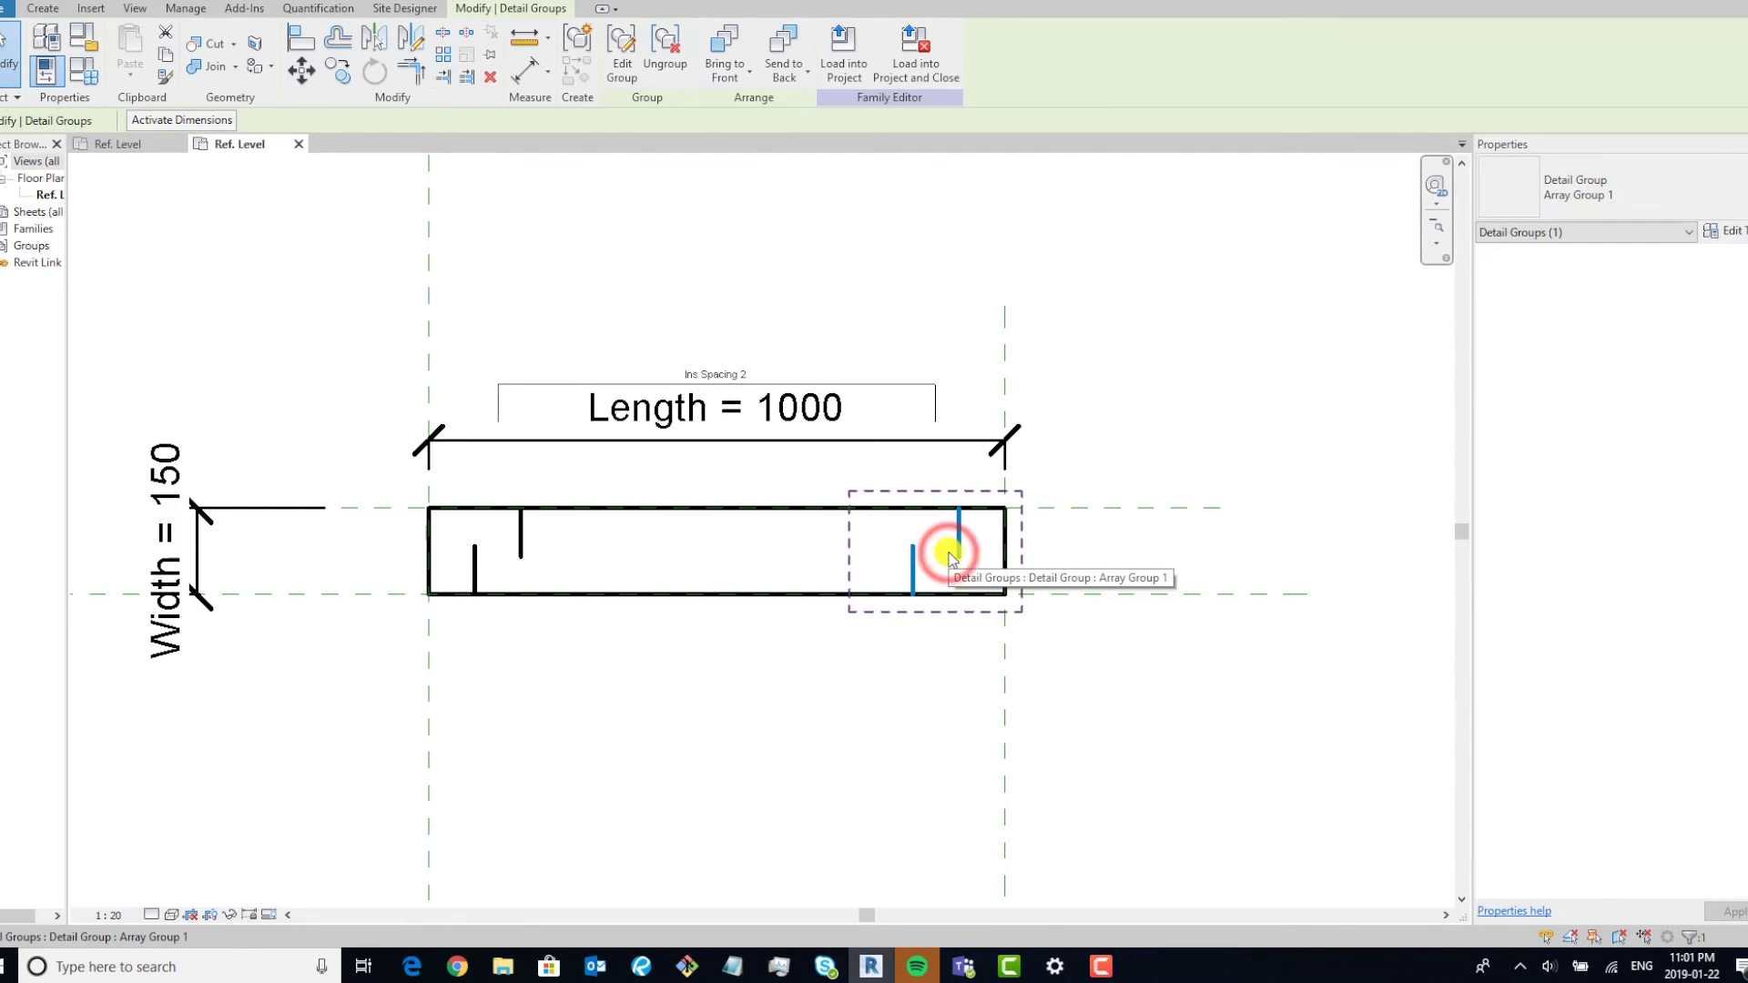
{"action": "left_click", "coordinate": [1129, 397]}
{"action": "key", "text": "Tab"}
{"action": "left_click", "coordinate": [958, 547]}
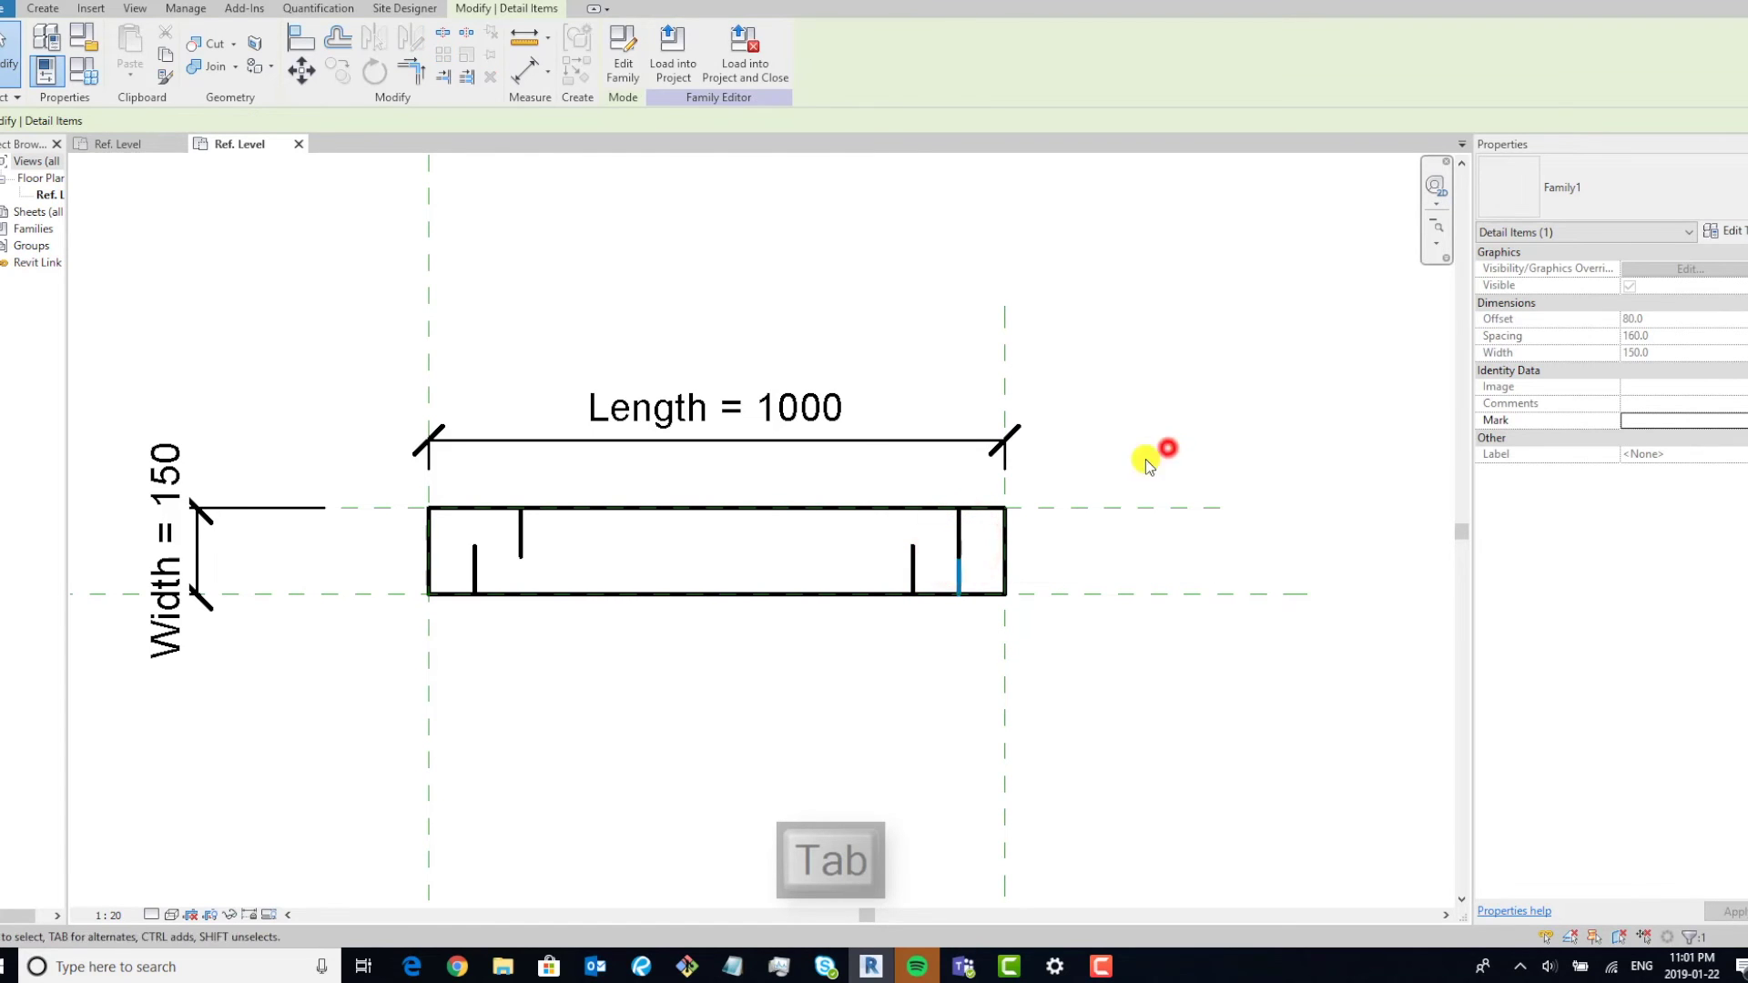
{"action": "left_click", "coordinate": [1160, 449]}
{"action": "left_click", "coordinate": [965, 537]}
{"action": "left_click", "coordinate": [622, 56]}
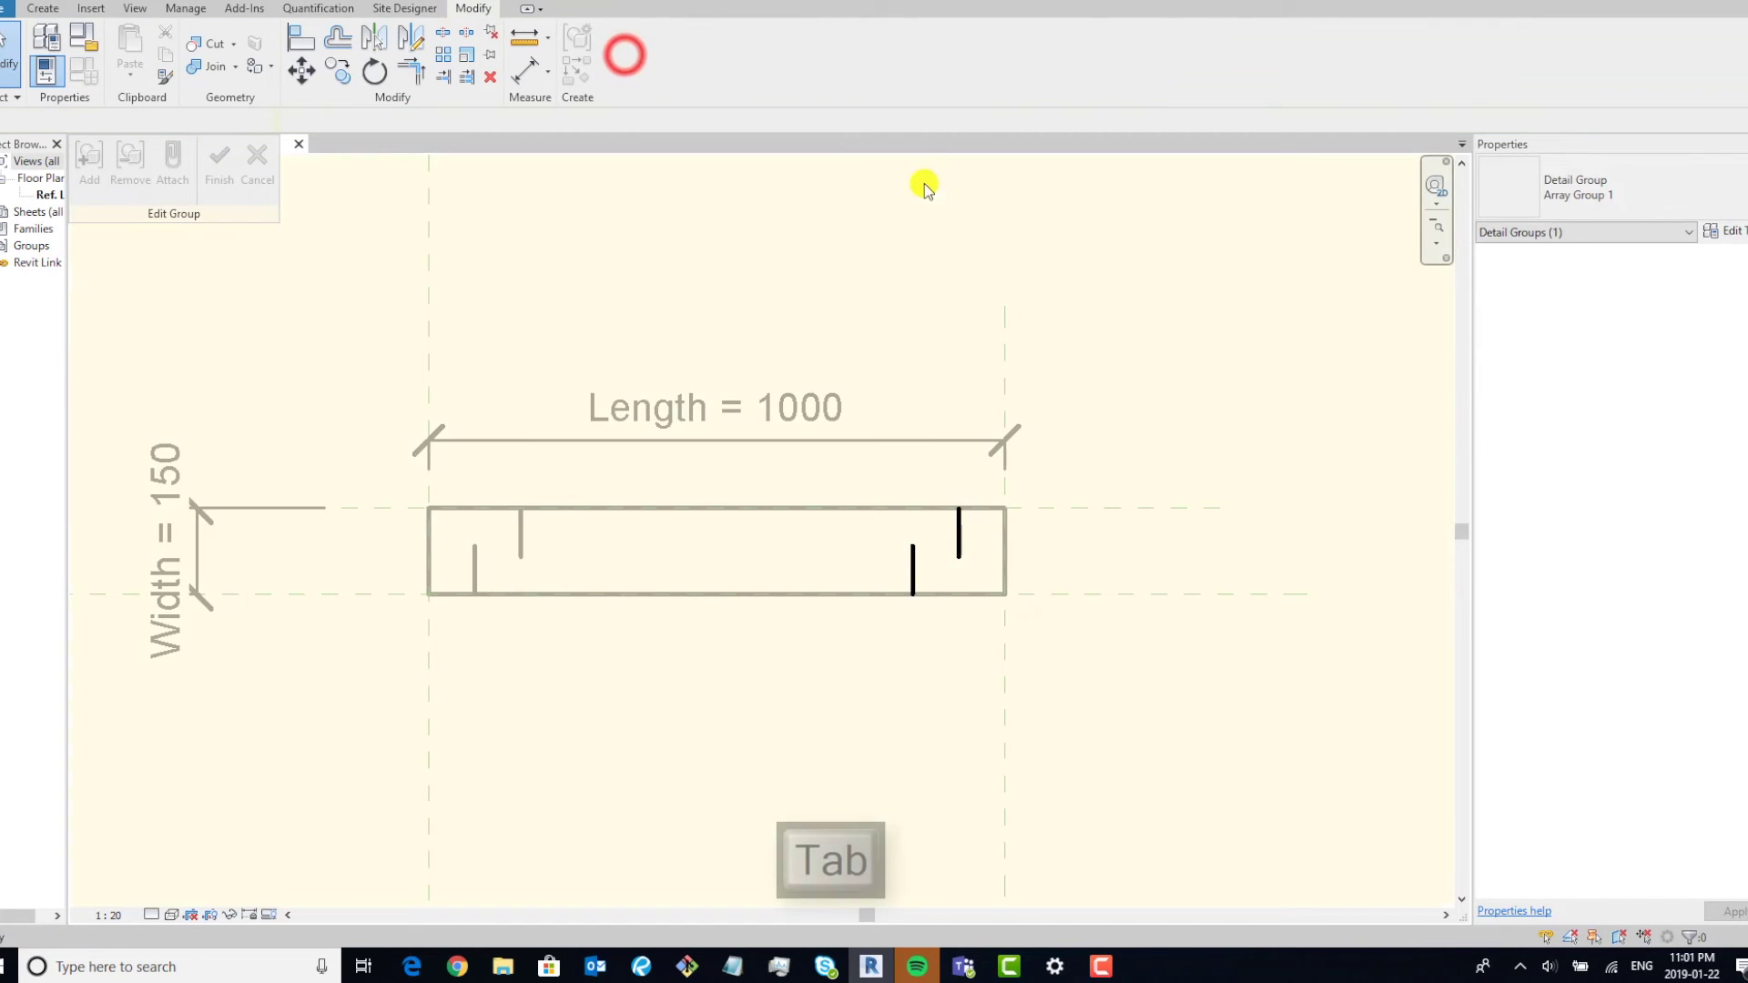
{"action": "left_click", "coordinate": [960, 542]}
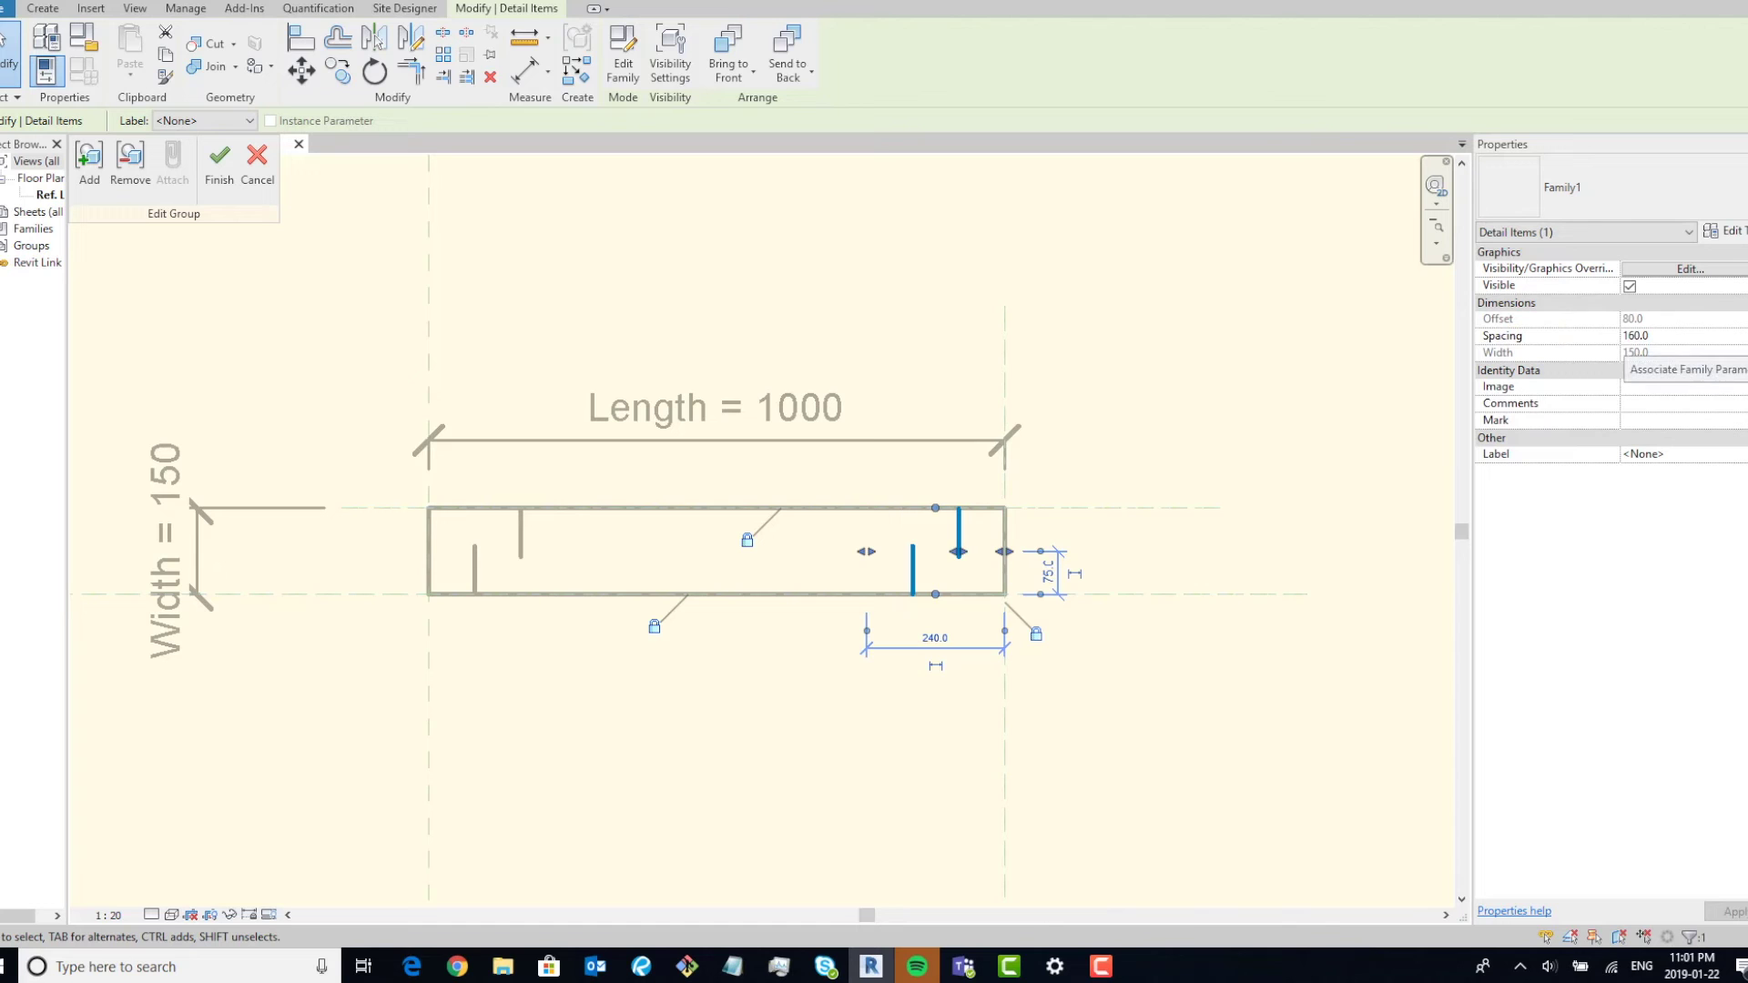
Associate the item's Spacing with a new instance parameter Ins Spacing 2 and finish the group.
{"action": "left_click", "coordinate": [1738, 335]}
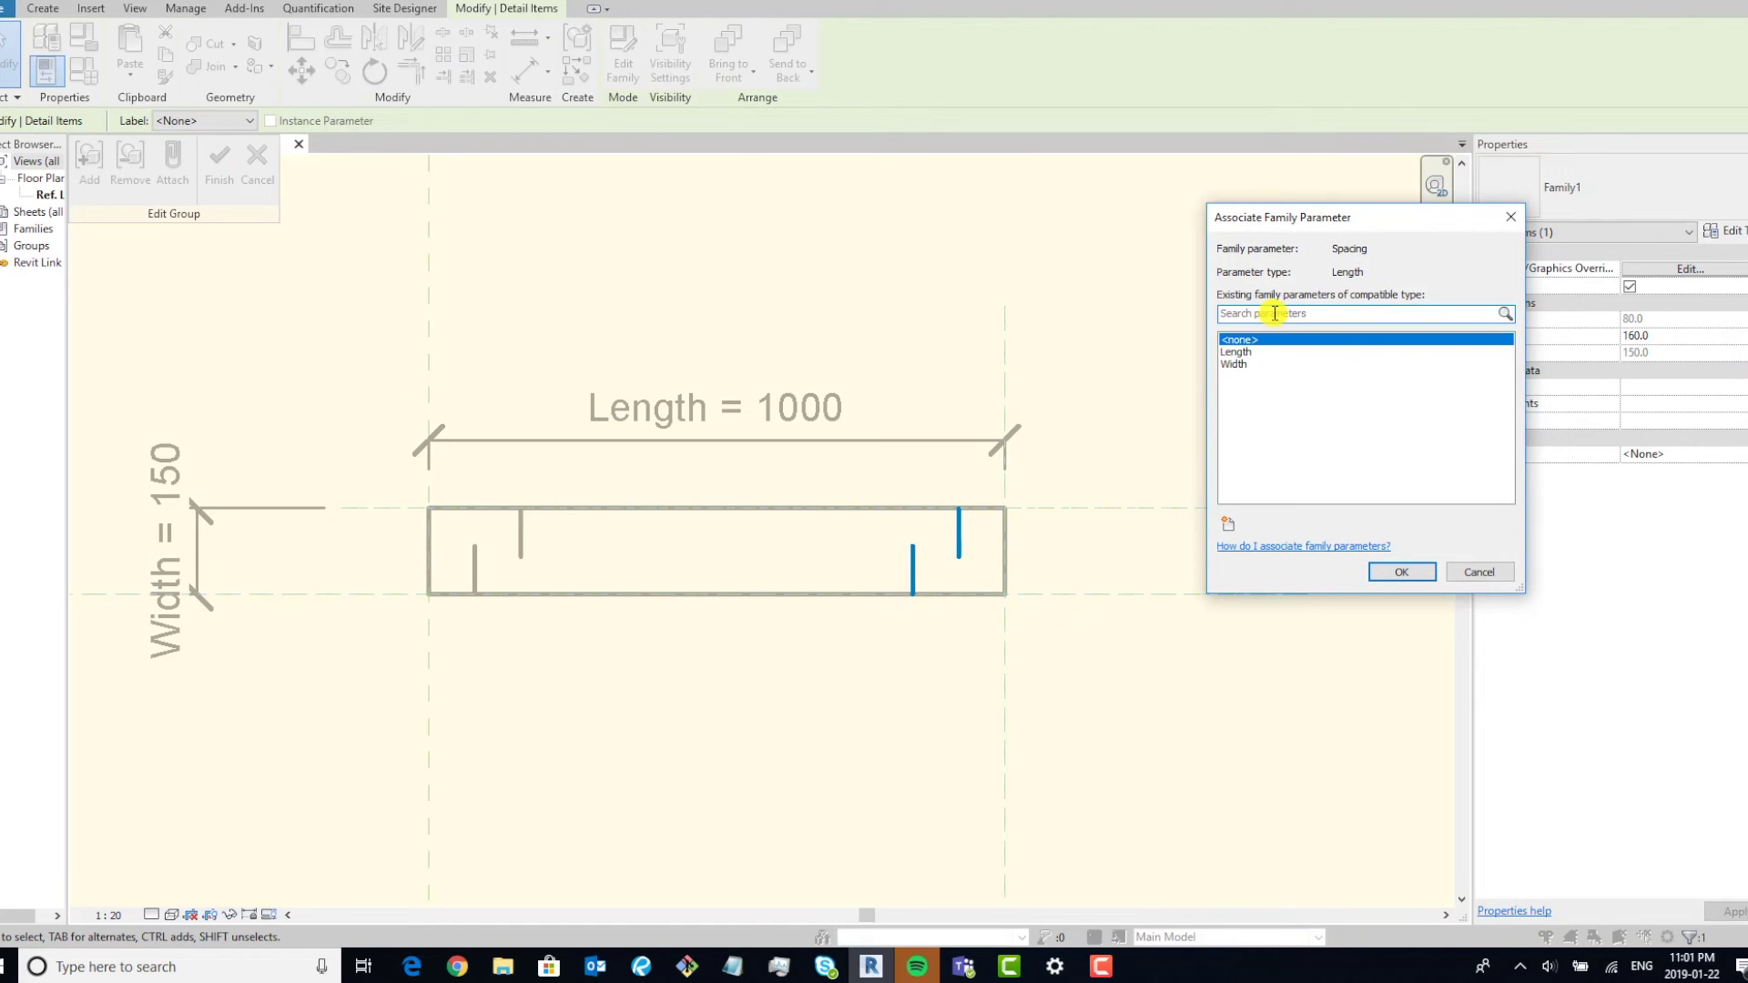
{"action": "left_click", "coordinate": [1231, 529]}
{"action": "left_click", "coordinate": [1093, 523]}
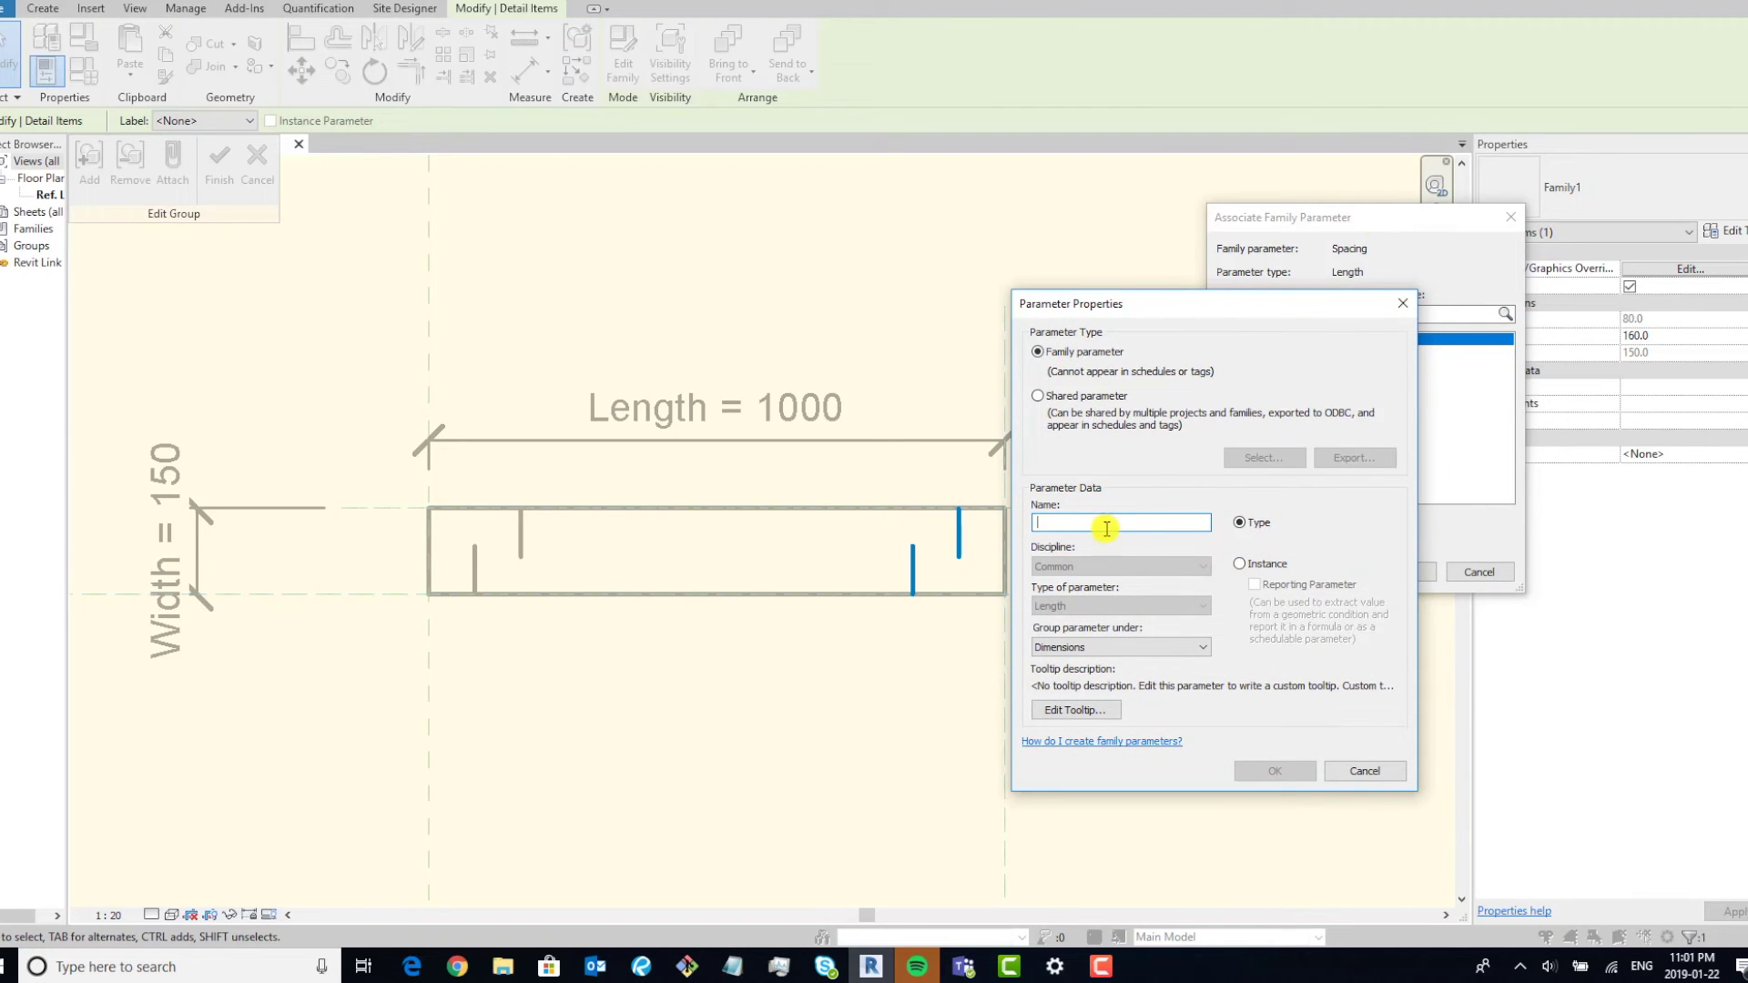
{"action": "type", "text": "Ins P"}
{"action": "key", "text": "shift+BackSpace"}
{"action": "type", "text": "Spa"}
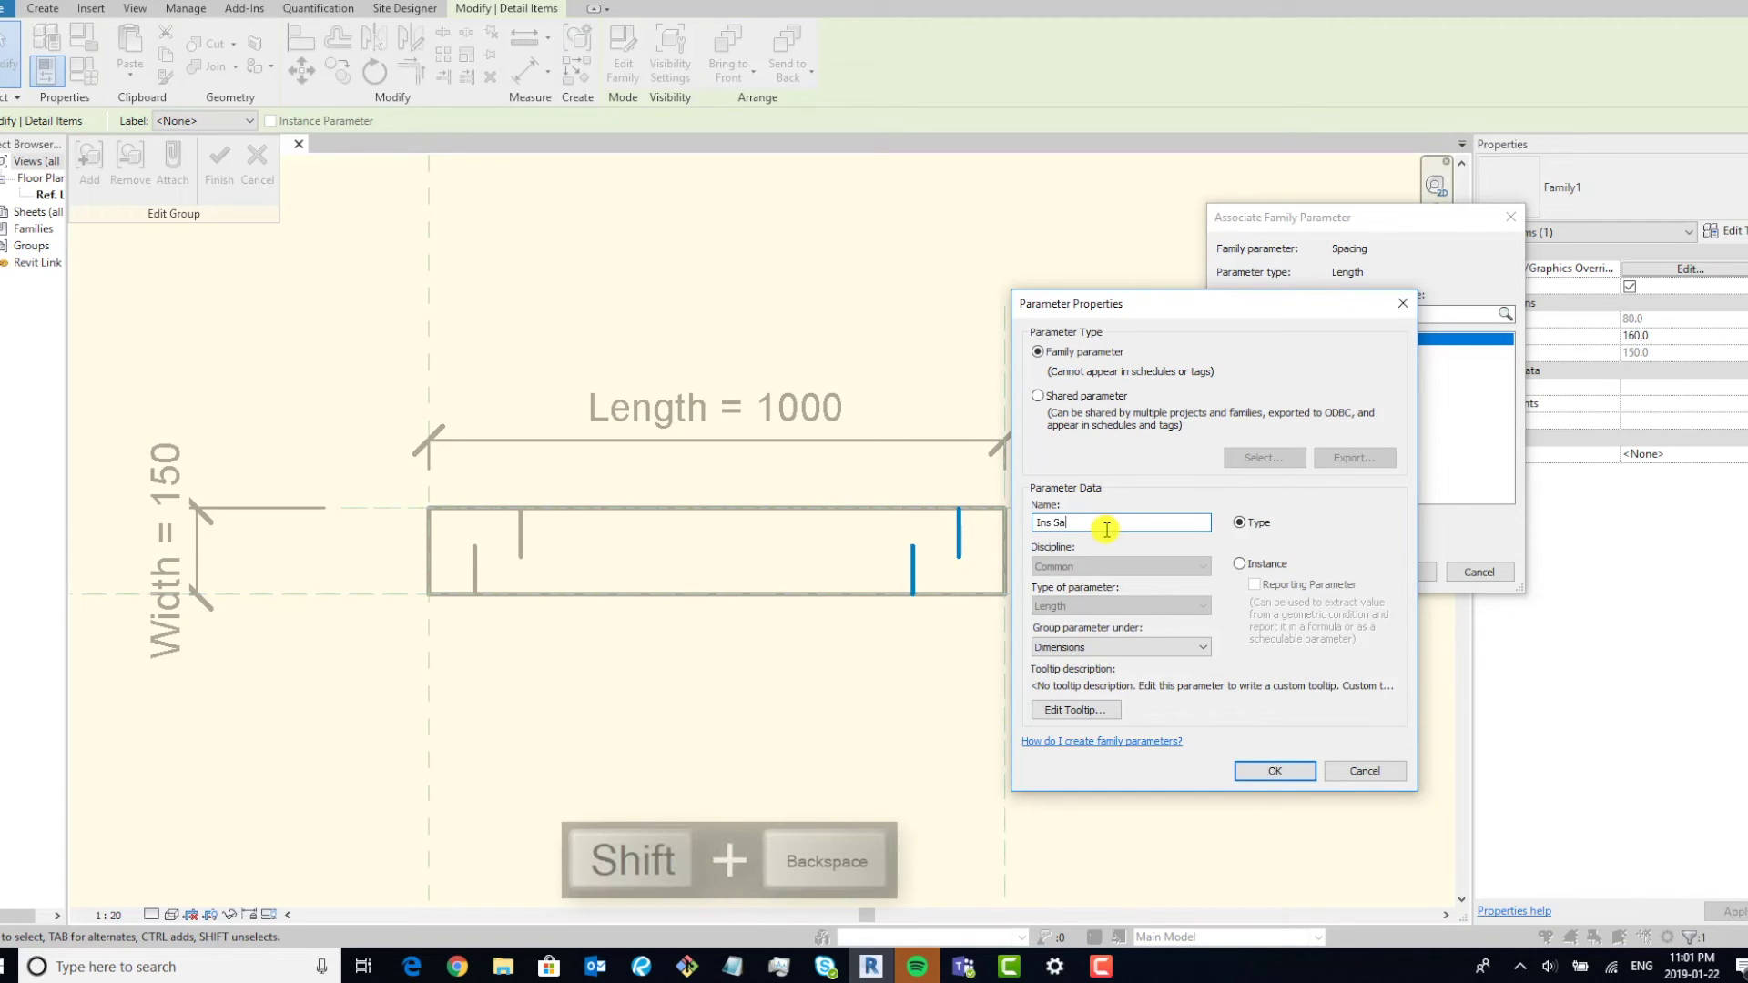
{"action": "key", "text": "BackSpace"}
{"action": "type", "text": "pacing 2"}
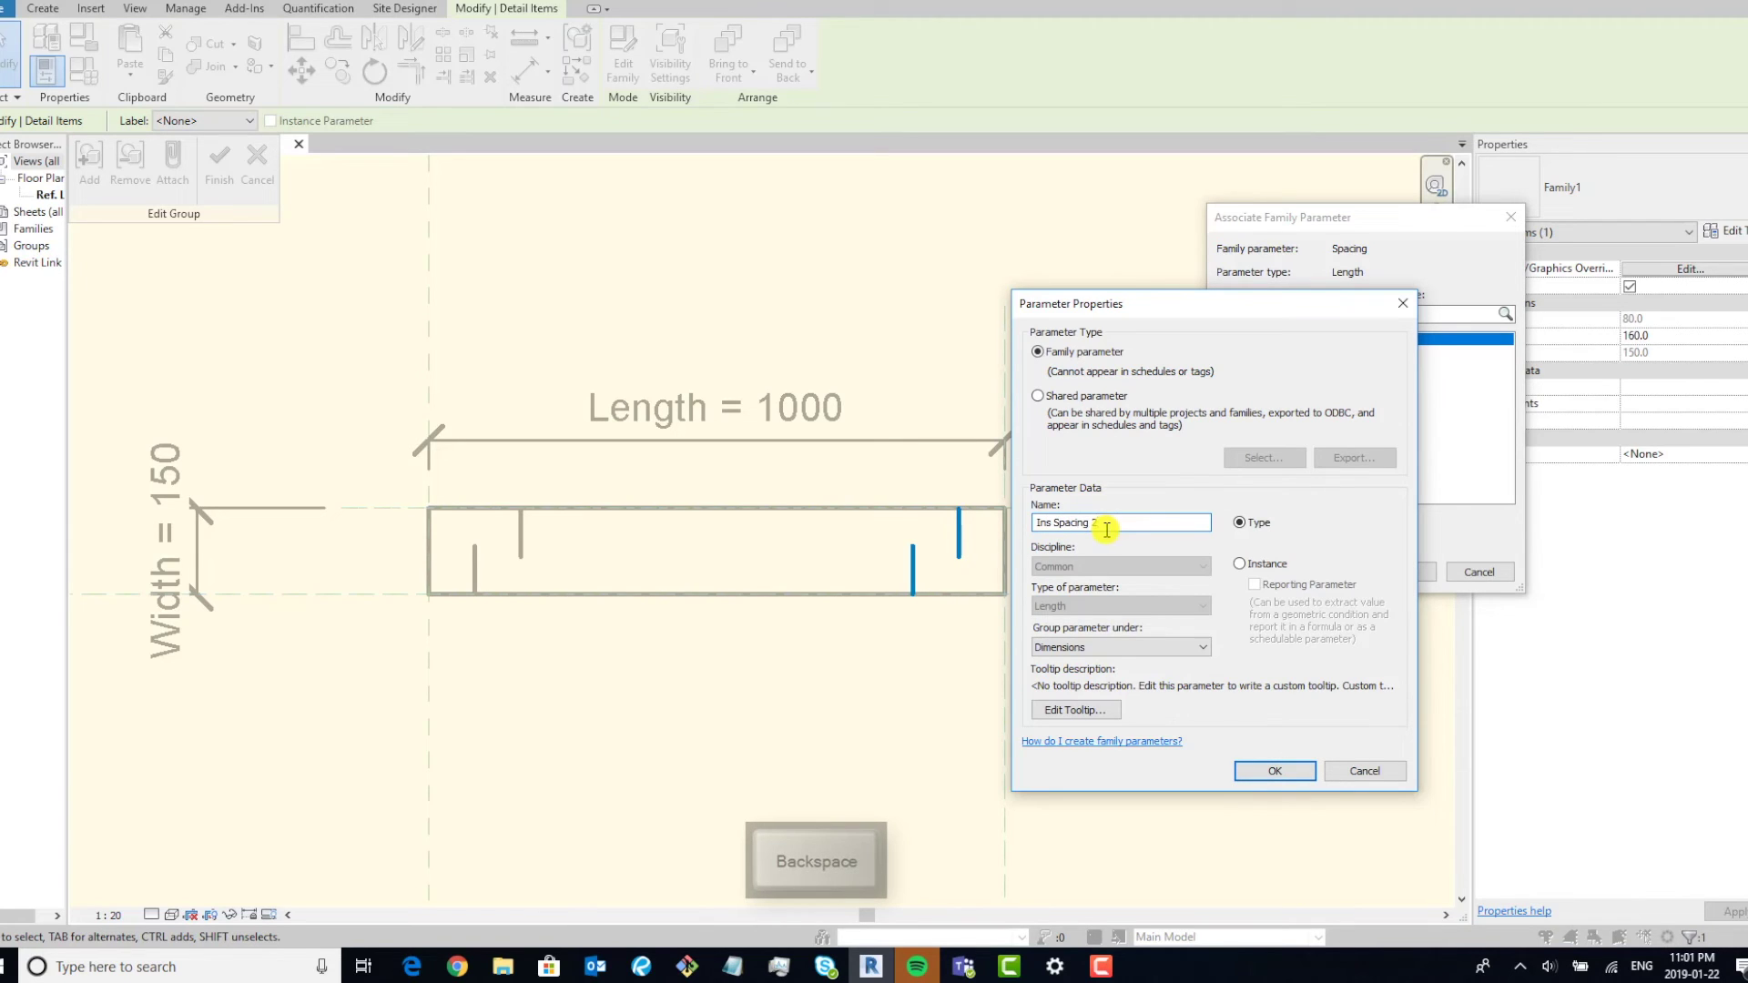
{"action": "left_click", "coordinate": [1242, 564]}
{"action": "left_click", "coordinate": [1274, 770]}
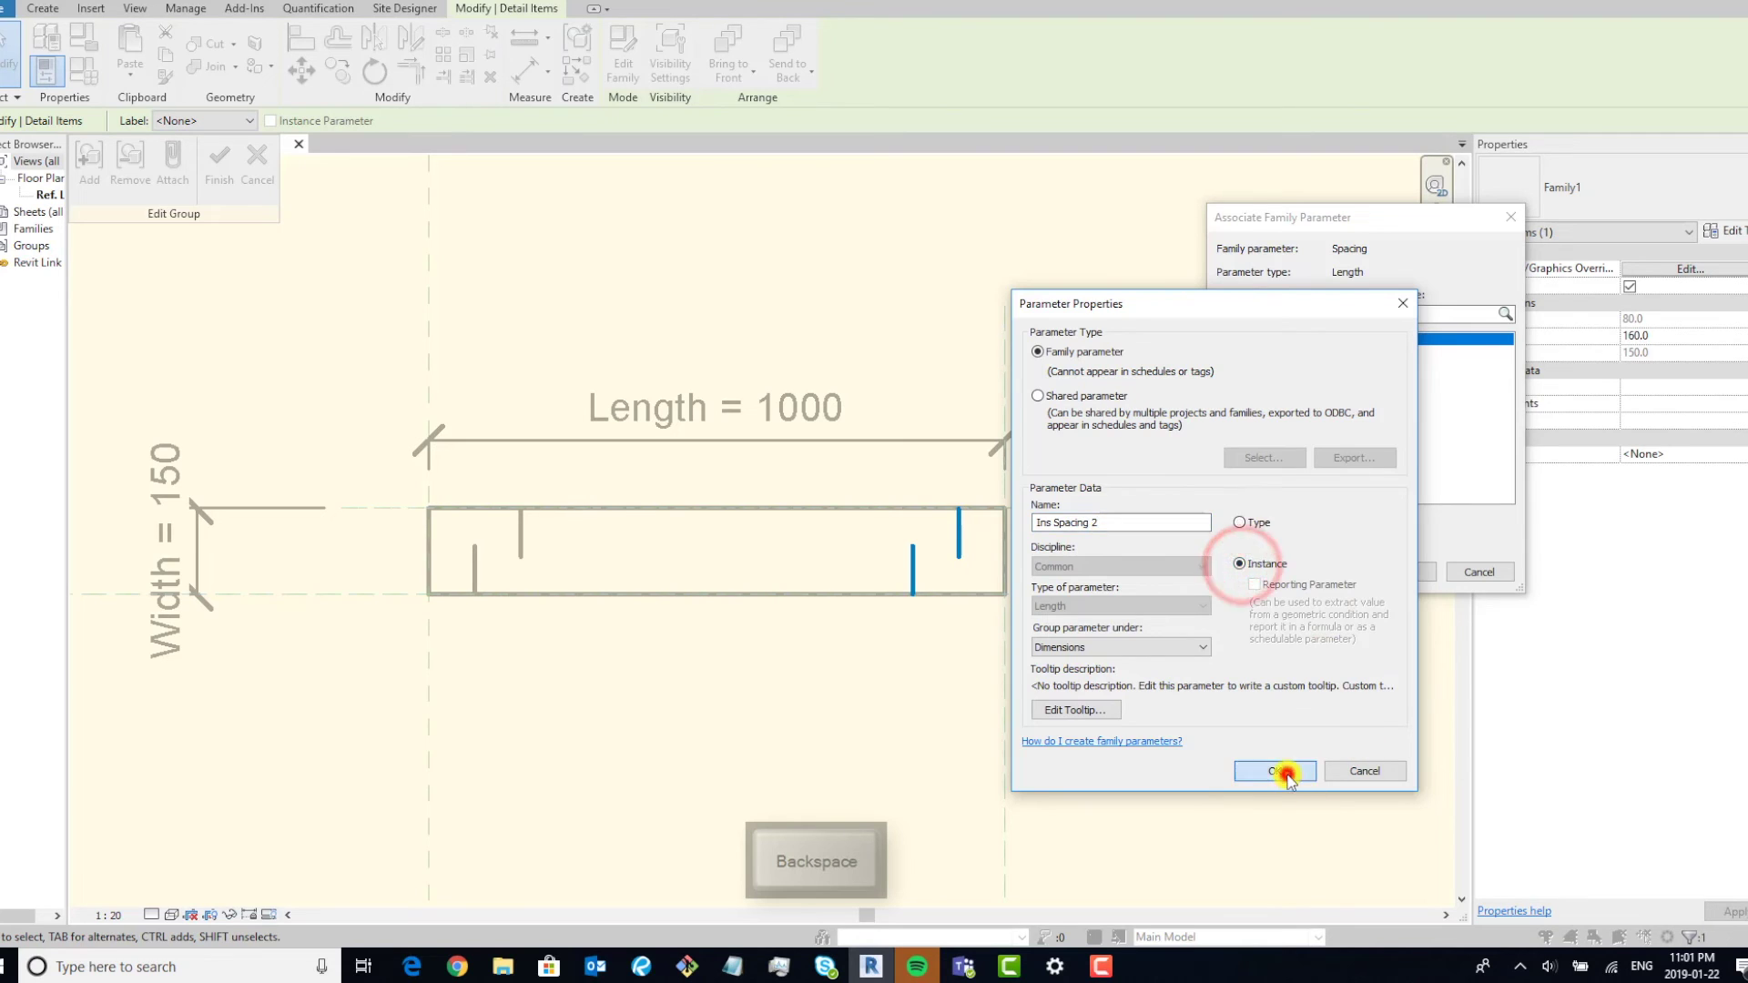
{"action": "left_click", "coordinate": [1401, 572]}
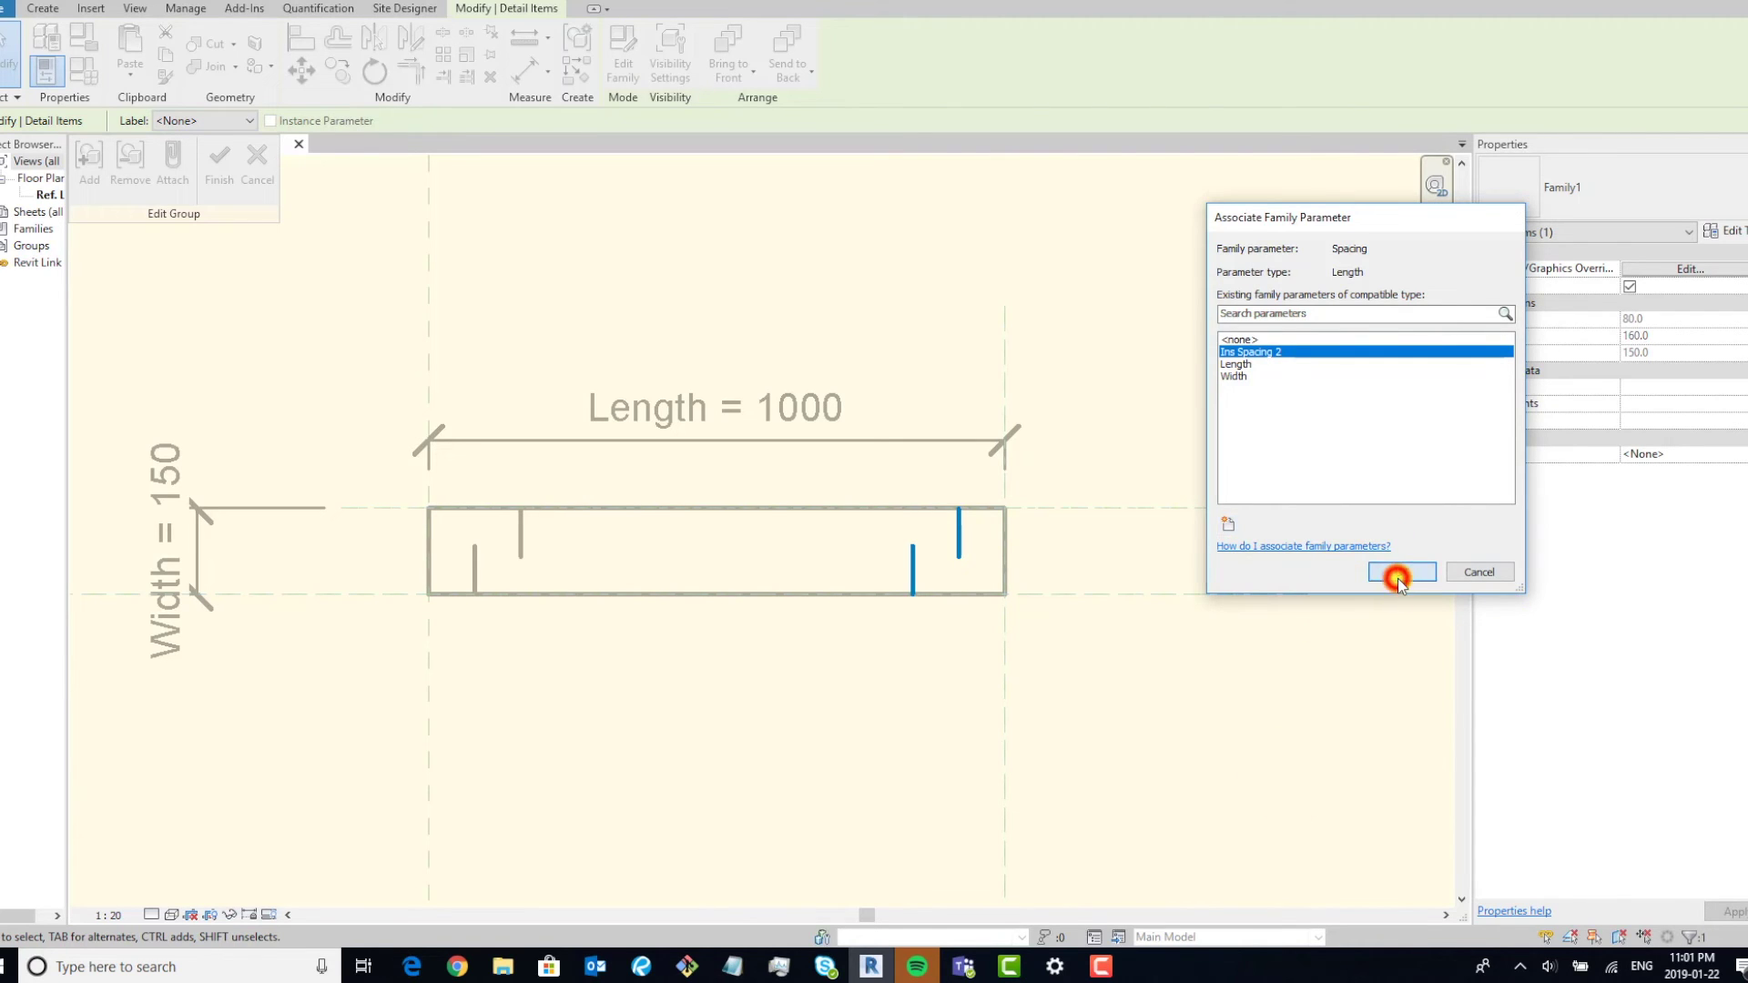
{"action": "left_click", "coordinate": [1182, 370]}
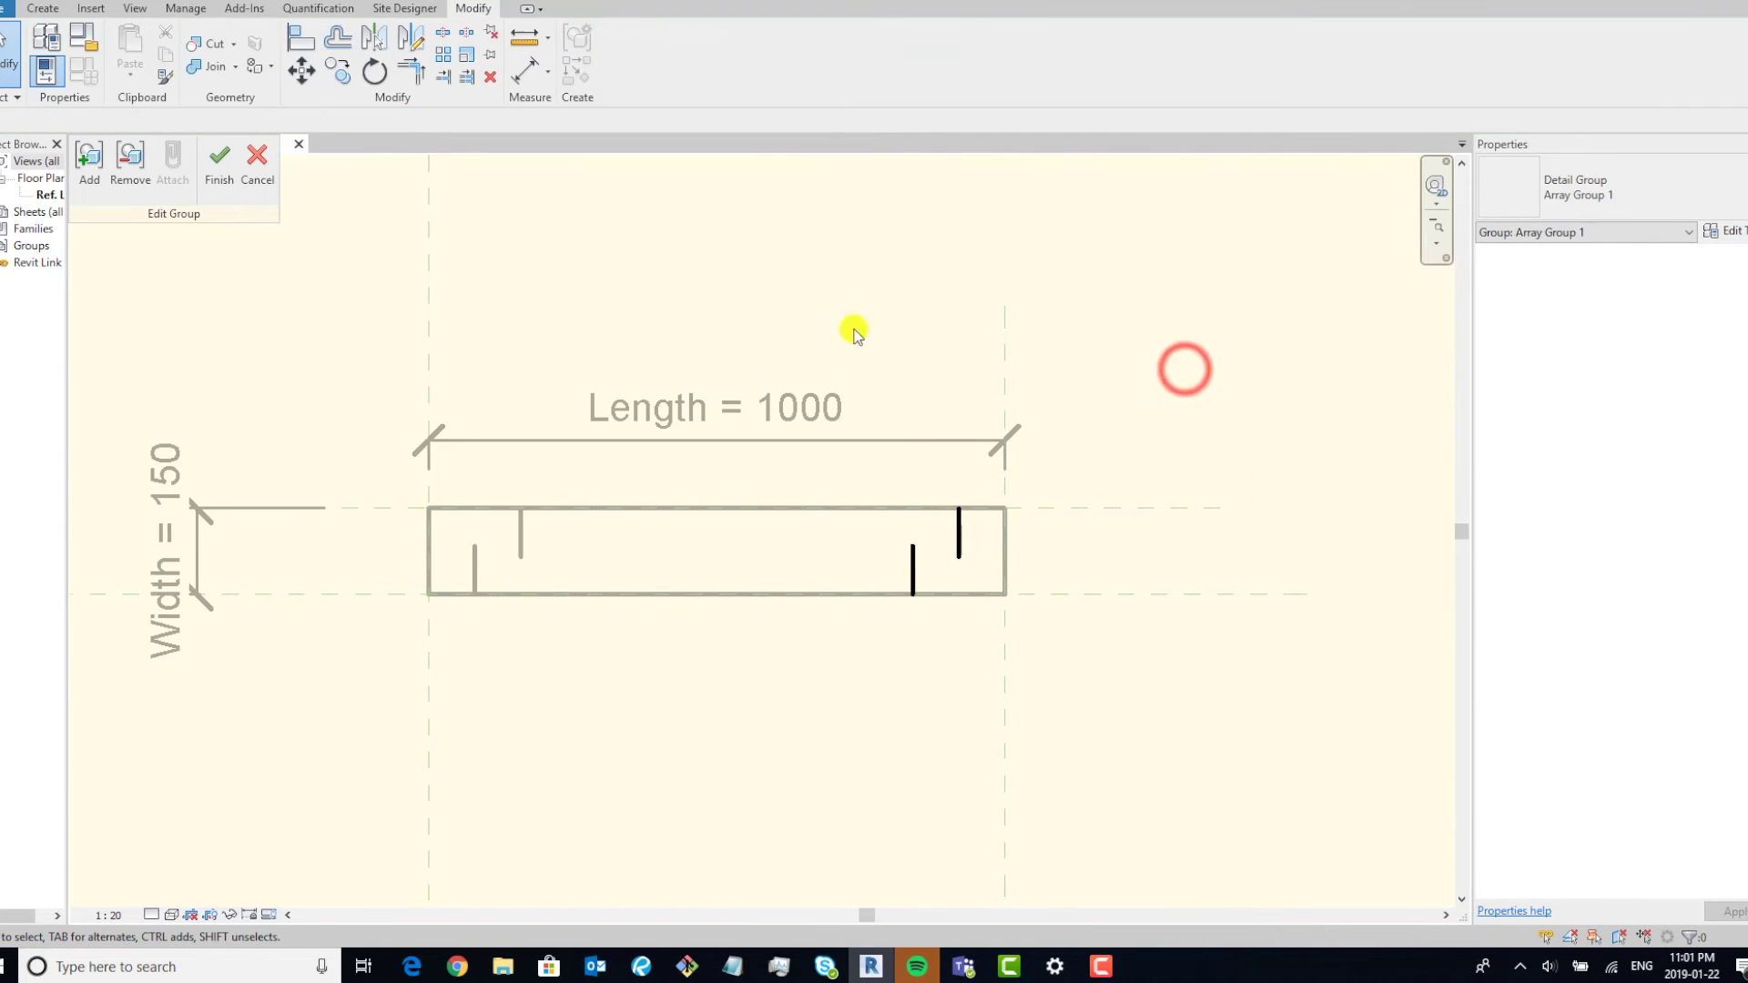
{"action": "left_click", "coordinate": [221, 175]}
{"action": "left_click", "coordinate": [1089, 421]}
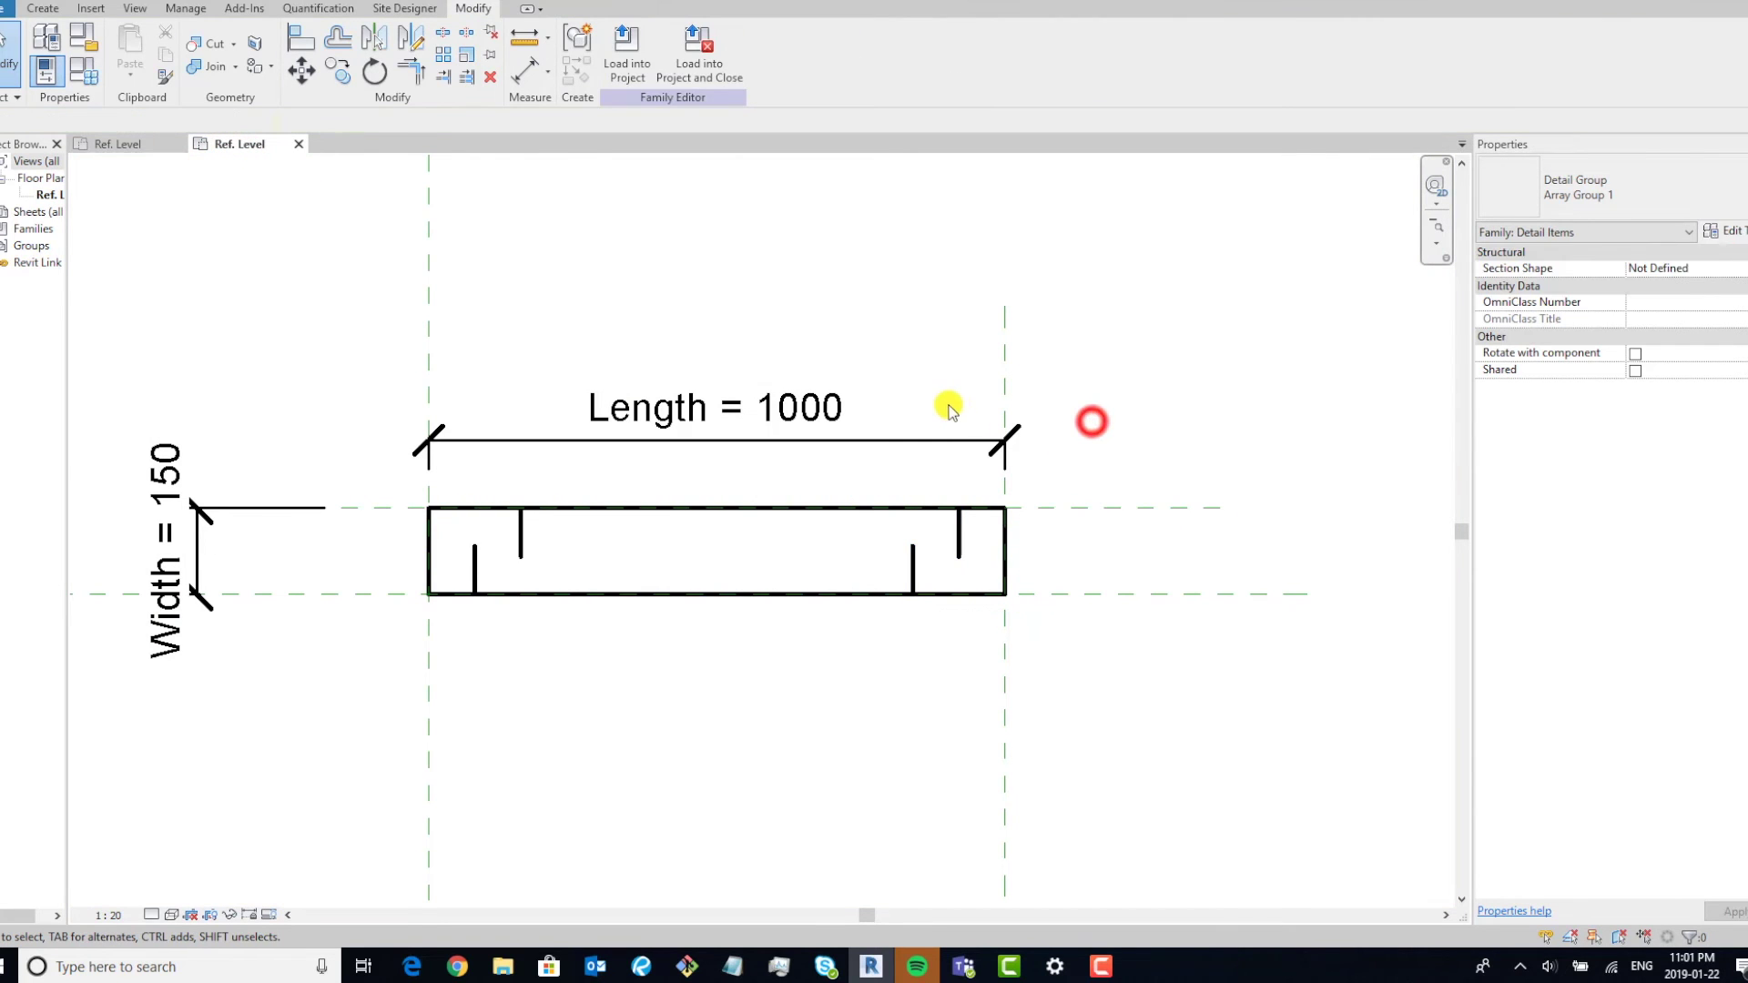
{"action": "left_click", "coordinate": [83, 70]}
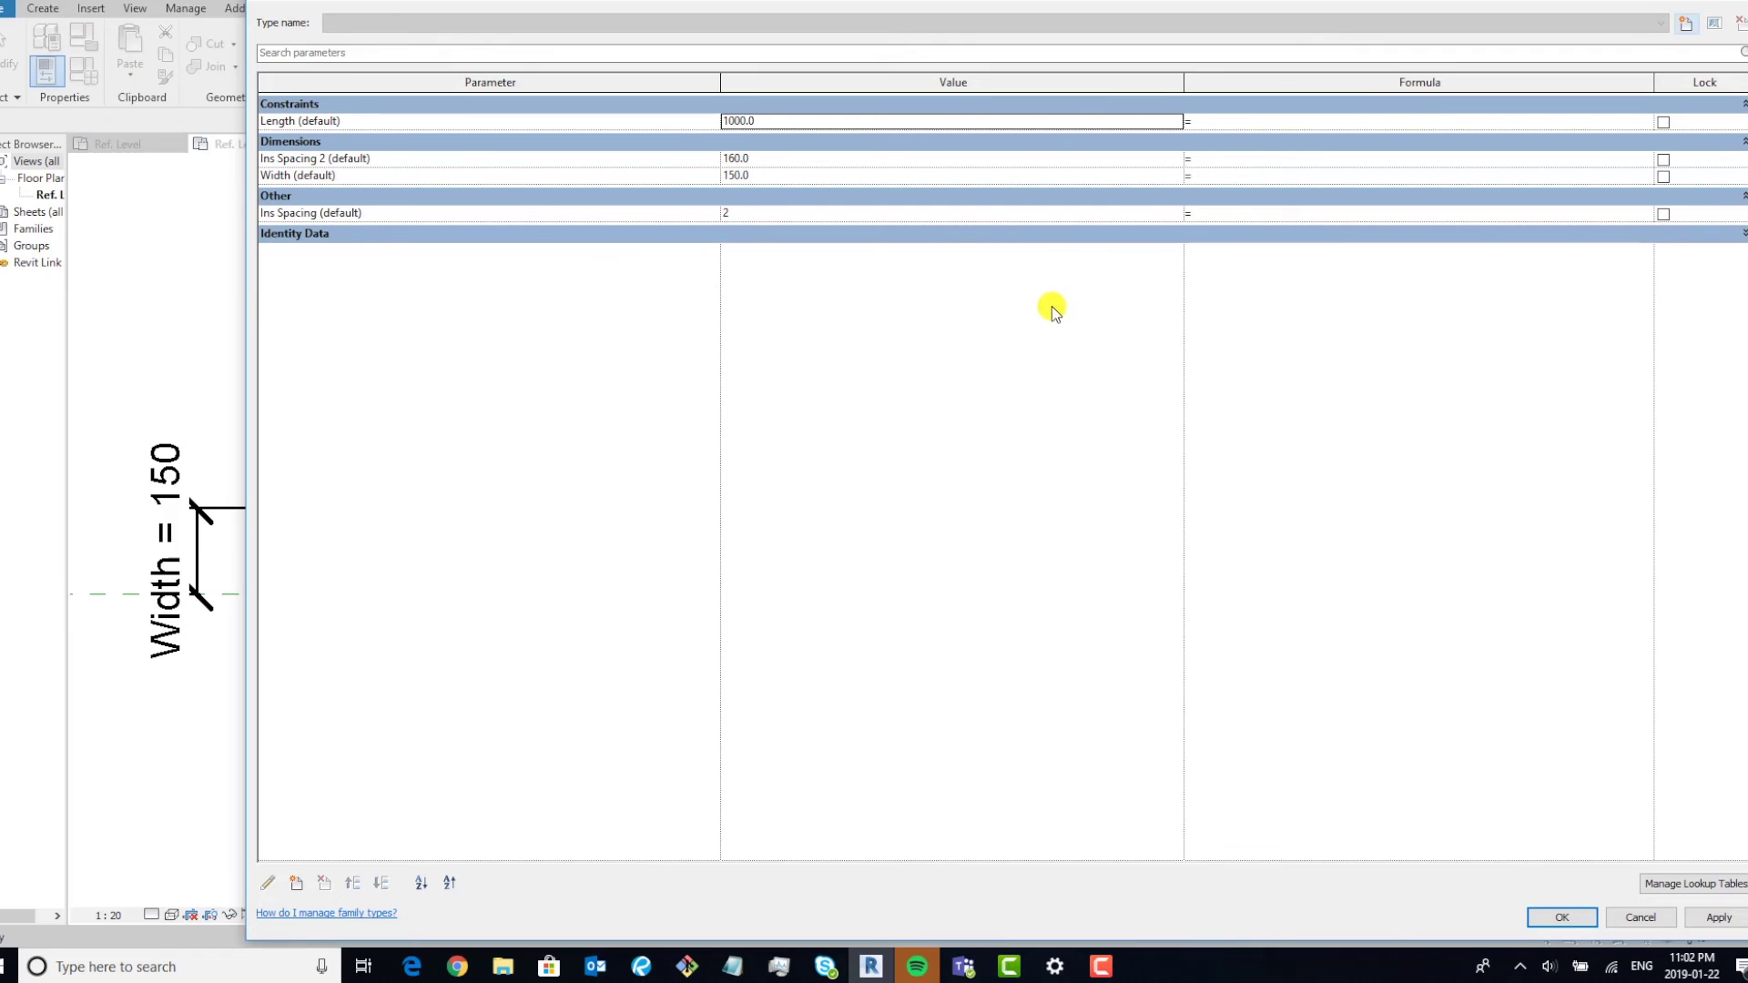
{"action": "left_click", "coordinate": [1001, 213]}
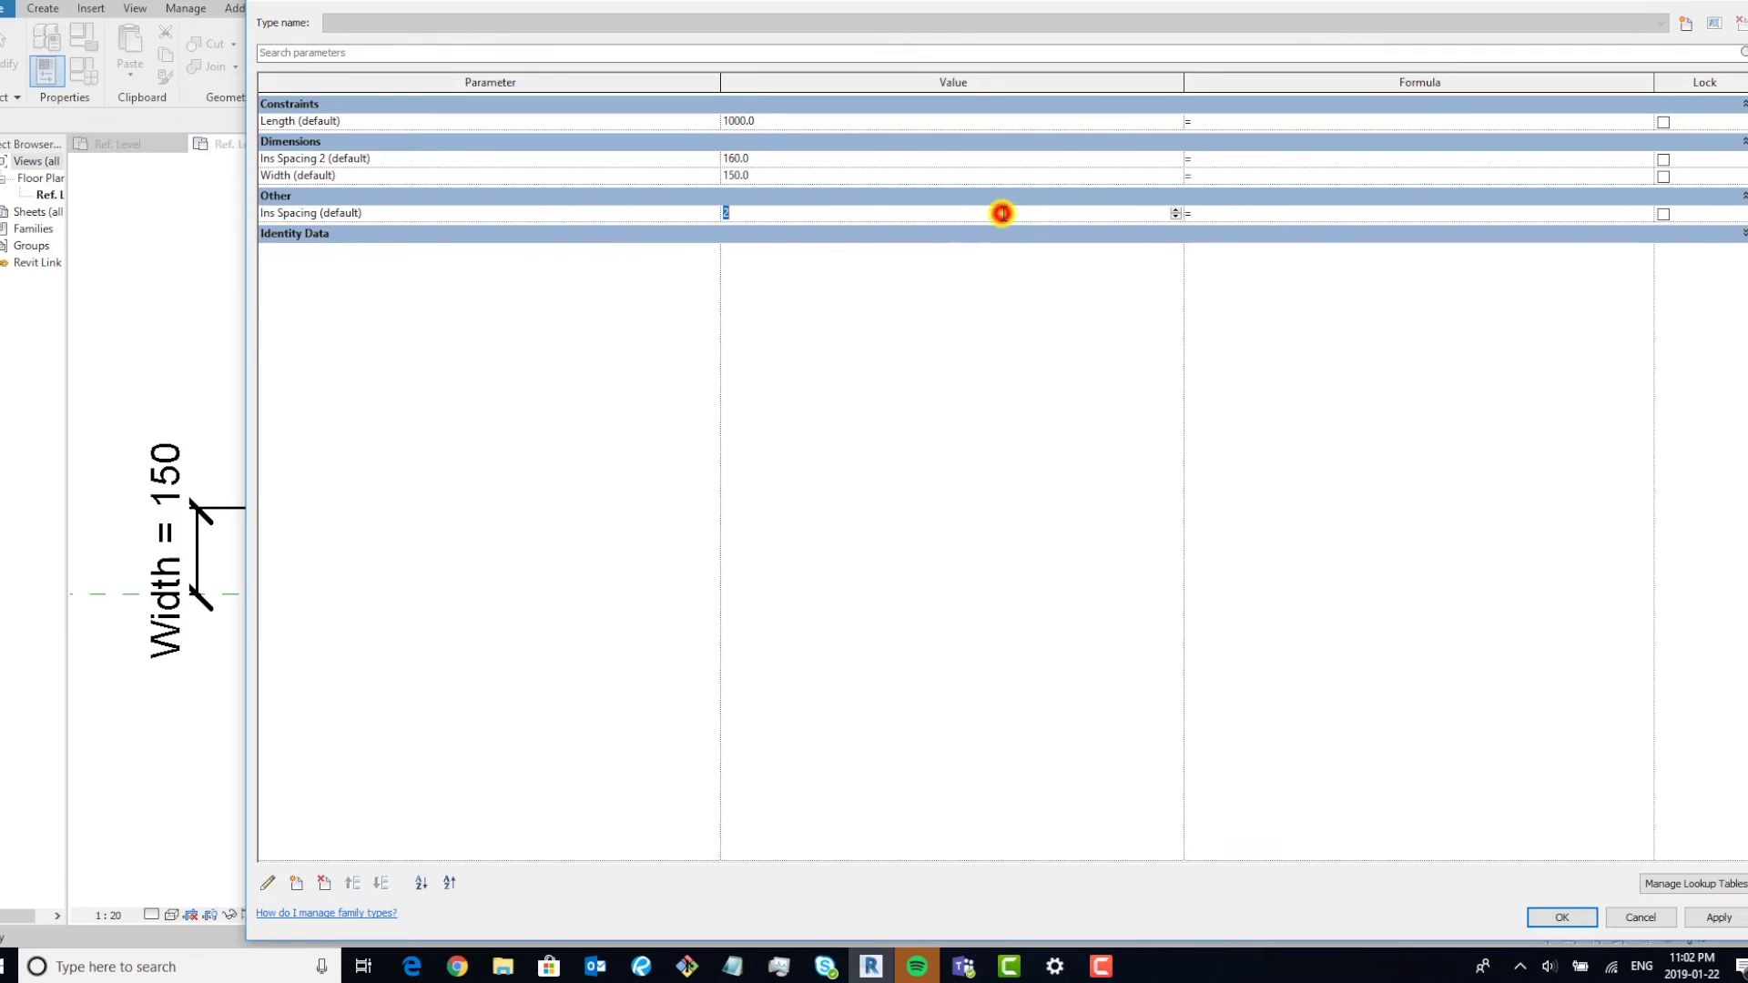
{"action": "left_click", "coordinate": [1243, 214]}
{"action": "key", "text": "BackSpace"}
{"action": "left_click", "coordinate": [557, 167]}
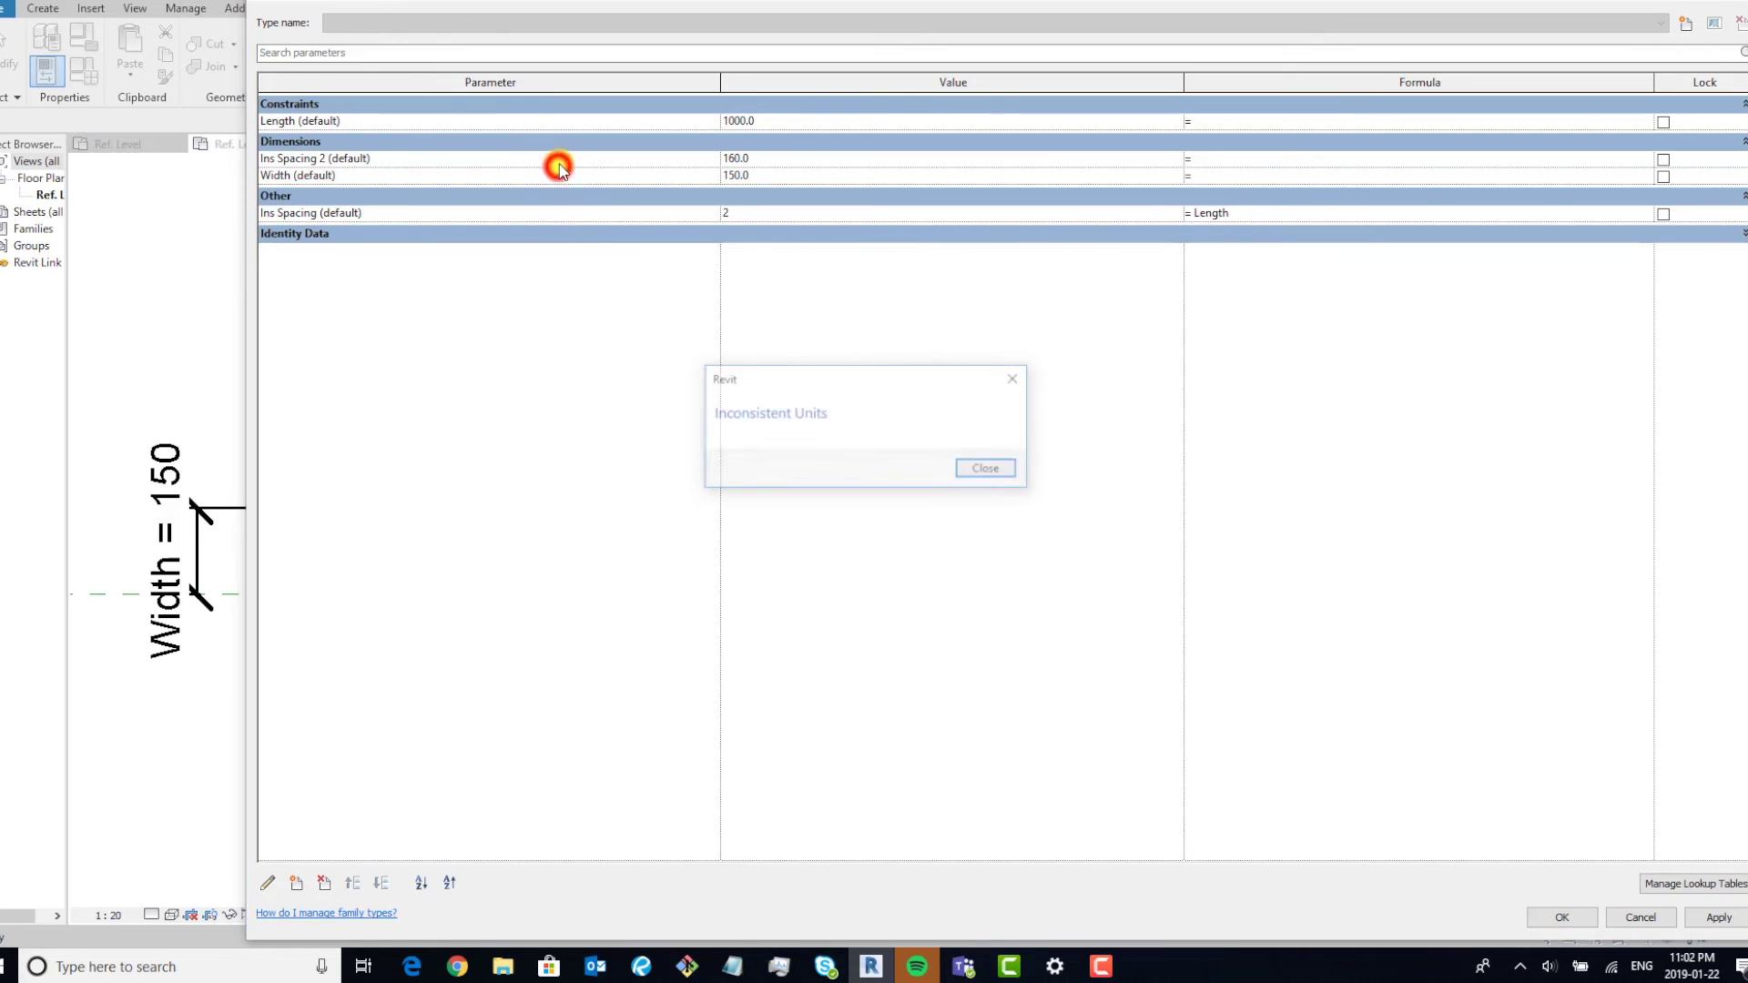
{"action": "left_click", "coordinate": [989, 469]}
{"action": "left_click", "coordinate": [415, 159]}
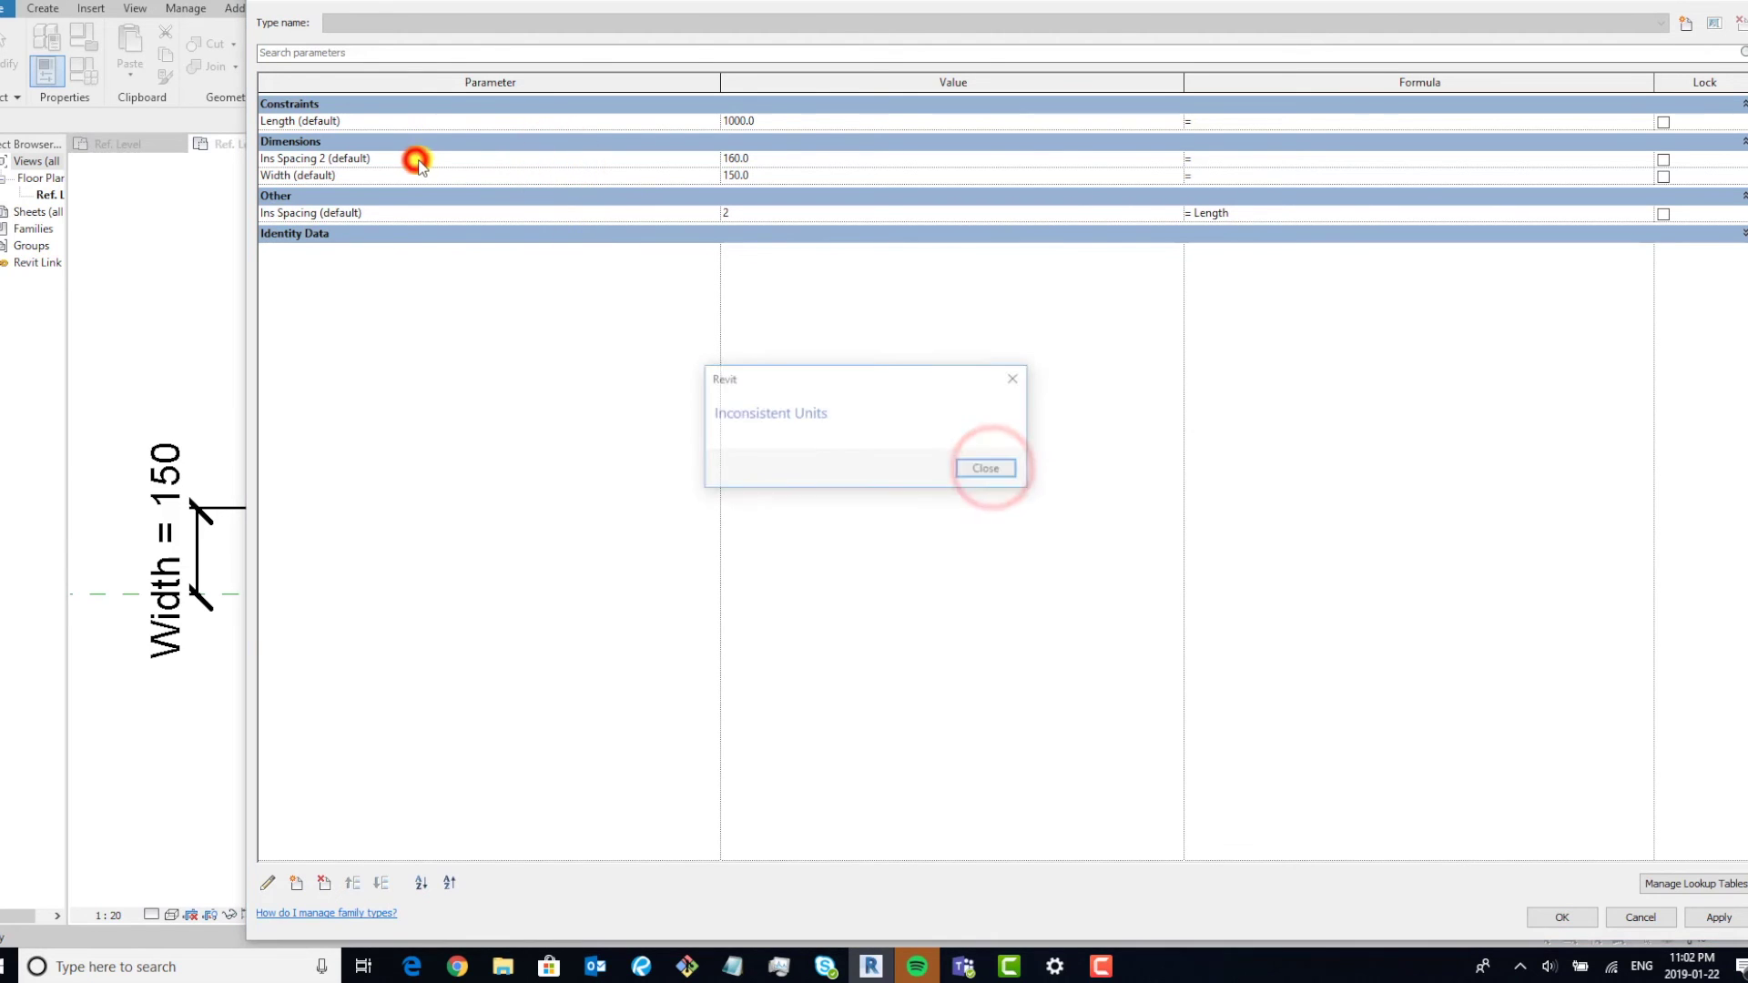
{"action": "key", "text": "Escape"}
{"action": "key", "text": "Escape"}
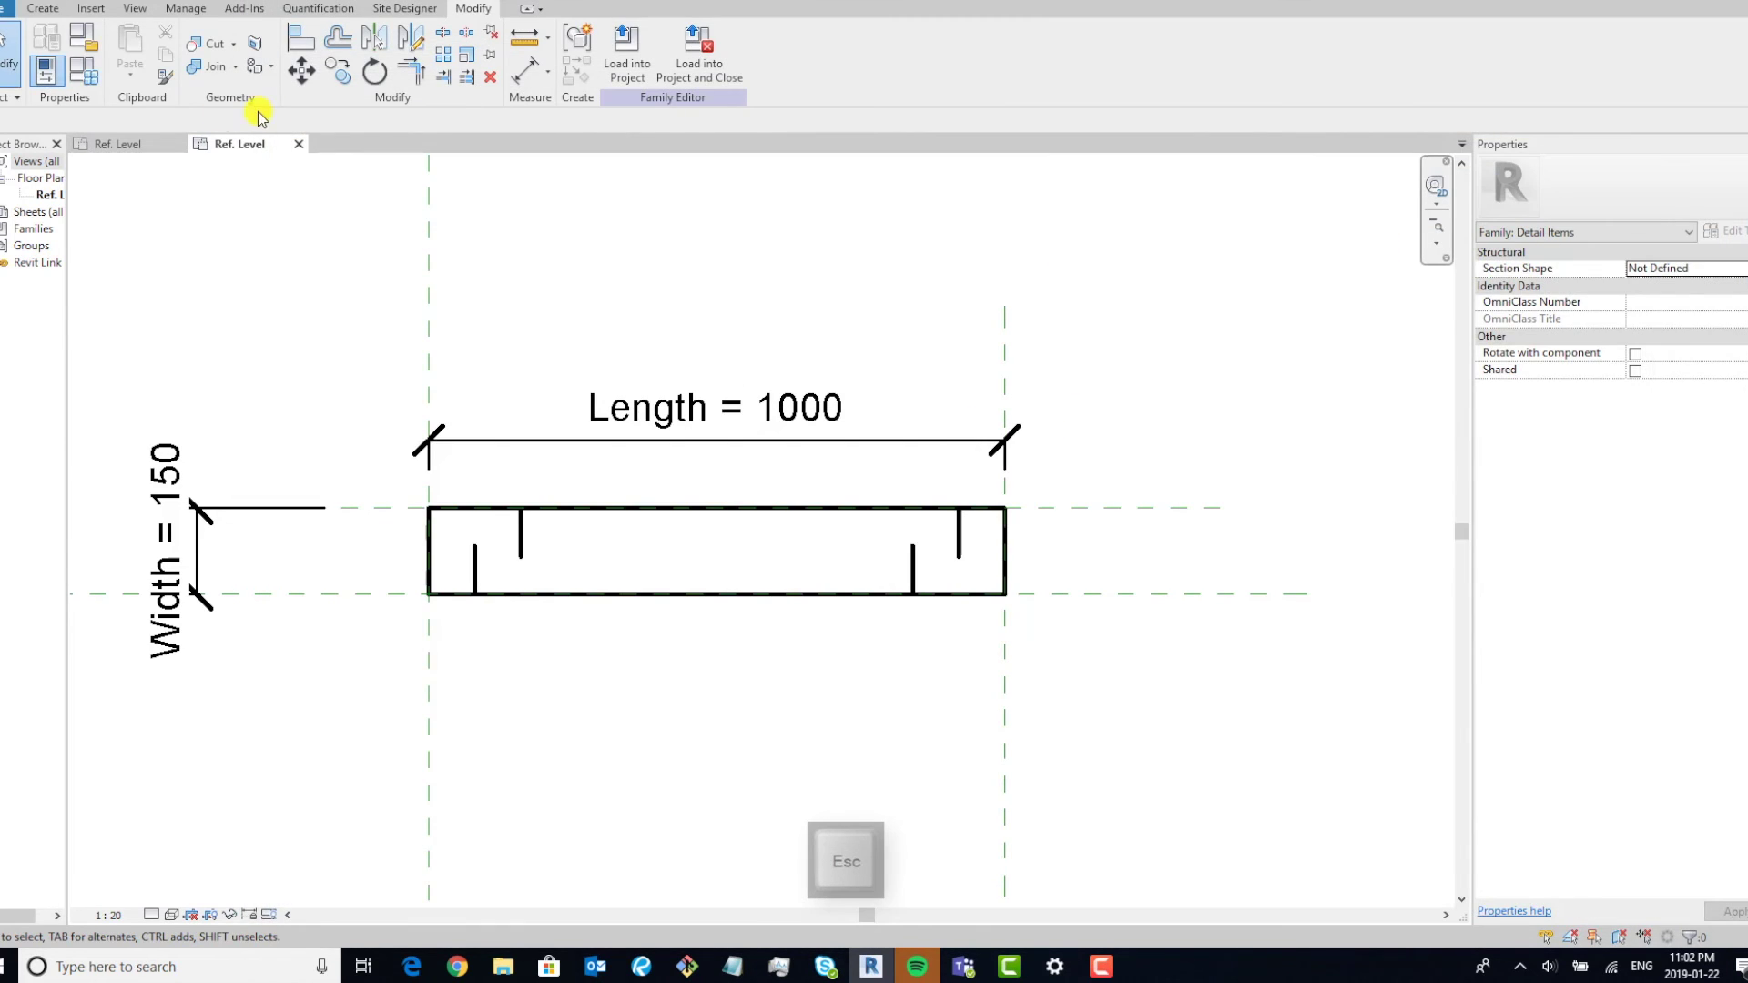
In Family Types, edit the Ins Spacing 2 parameter and change its name to Spacing.
{"action": "left_click", "coordinate": [83, 75]}
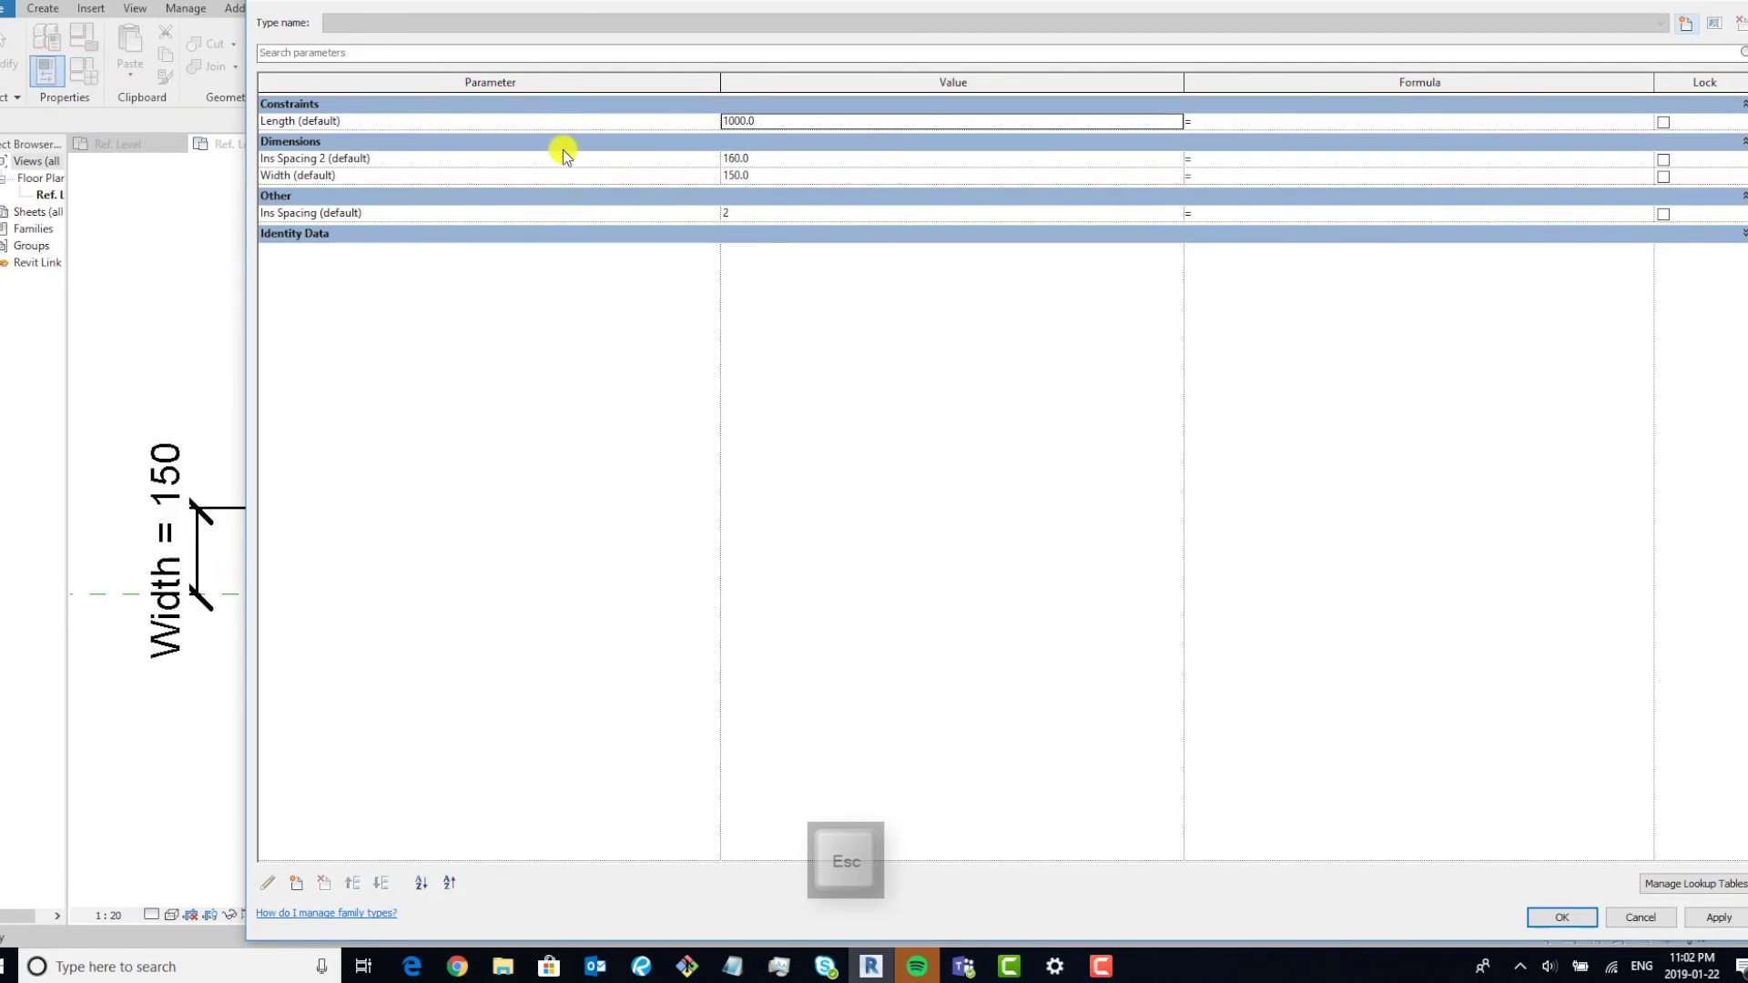
{"action": "left_click", "coordinate": [550, 155]}
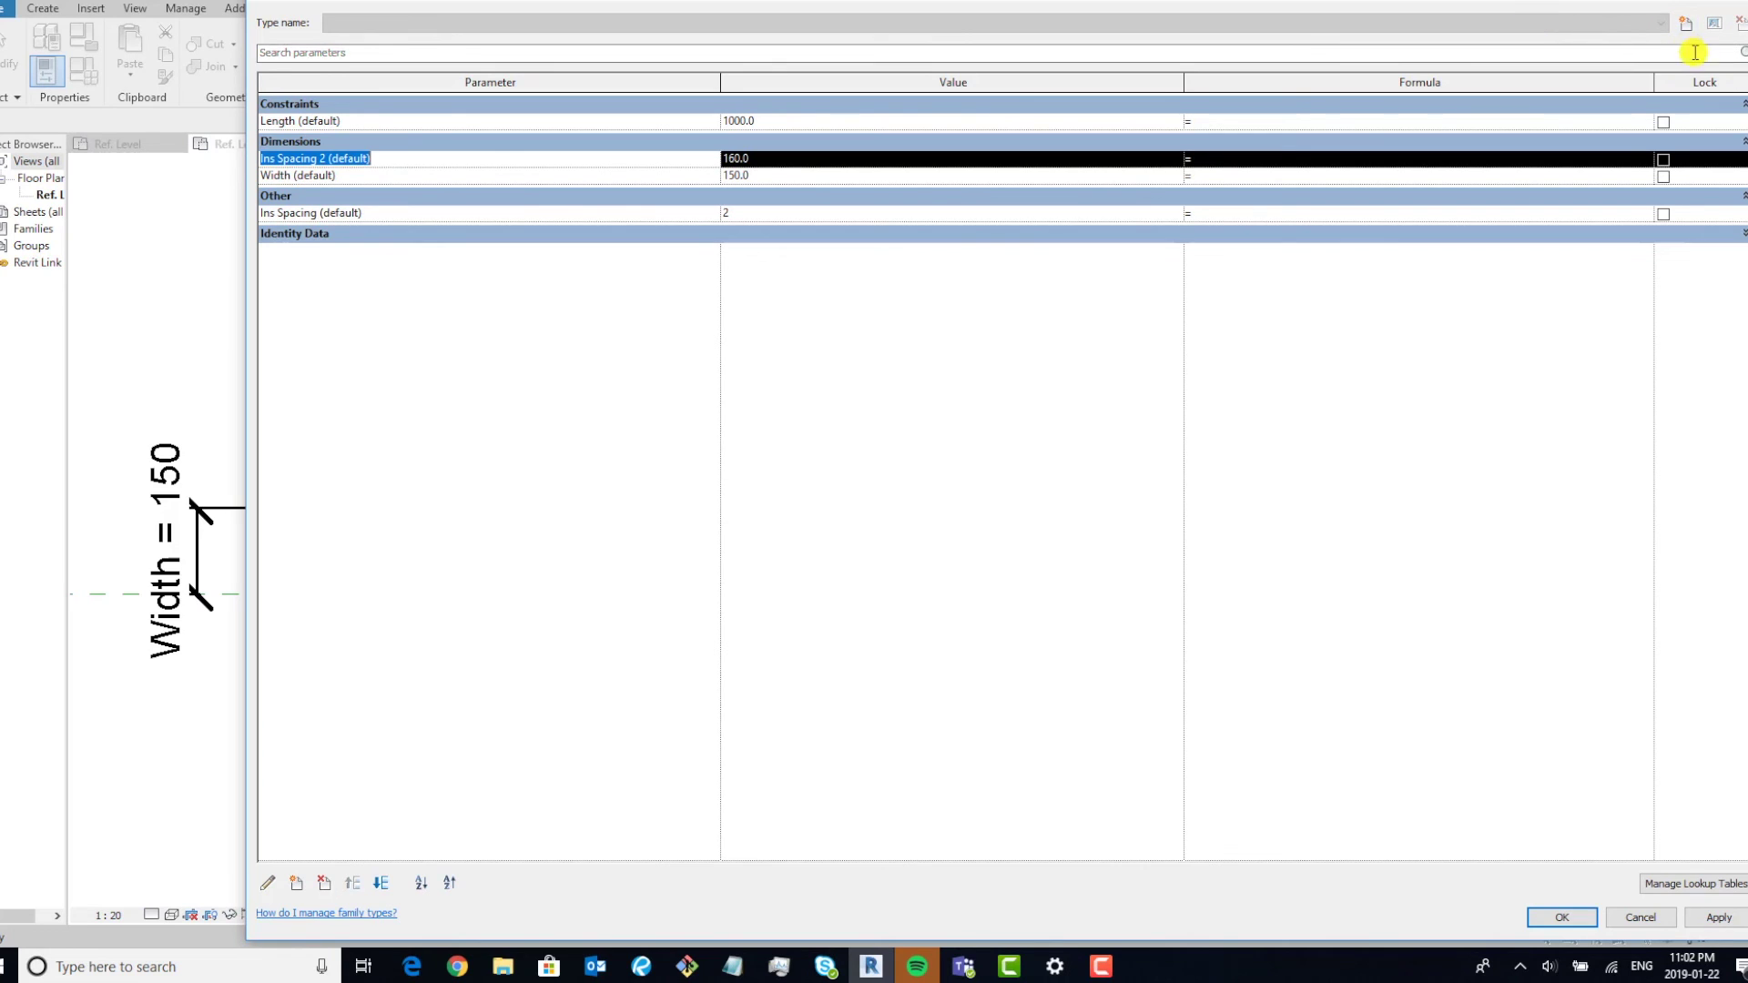
{"action": "left_click", "coordinate": [471, 163]}
{"action": "key", "text": "shift+Left"}
{"action": "key", "text": "shift+Left"}
{"action": "key", "text": "shift+Left"}
{"action": "key", "text": "shift+Left"}
{"action": "key", "text": "shift+Left"}
{"action": "key", "text": "shift+Left"}
{"action": "key", "text": "shift+Left"}
{"action": "key", "text": "shift+Left"}
{"action": "key", "text": "shift+Left"}
{"action": "key", "text": "shift+Left"}
{"action": "key", "text": "shift+Left"}
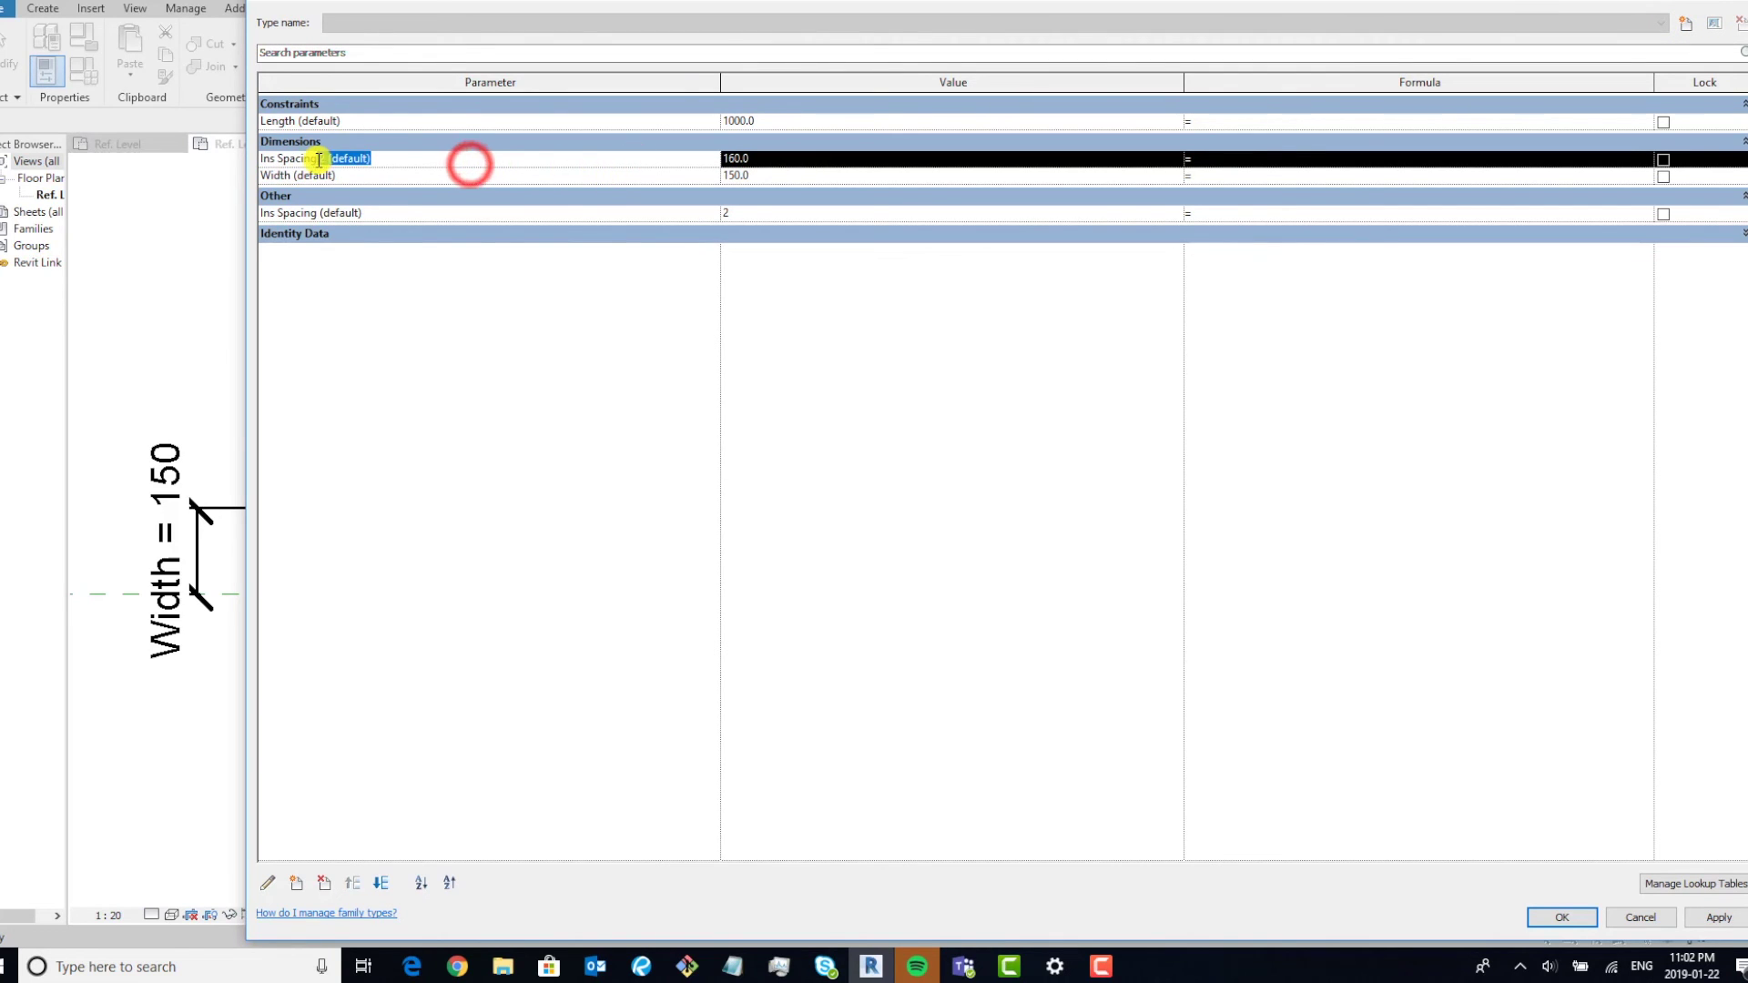
{"action": "left_click", "coordinate": [267, 882]}
{"action": "left_click_drag", "start_coordinate": [1120, 517], "coordinate": [1025, 517]}
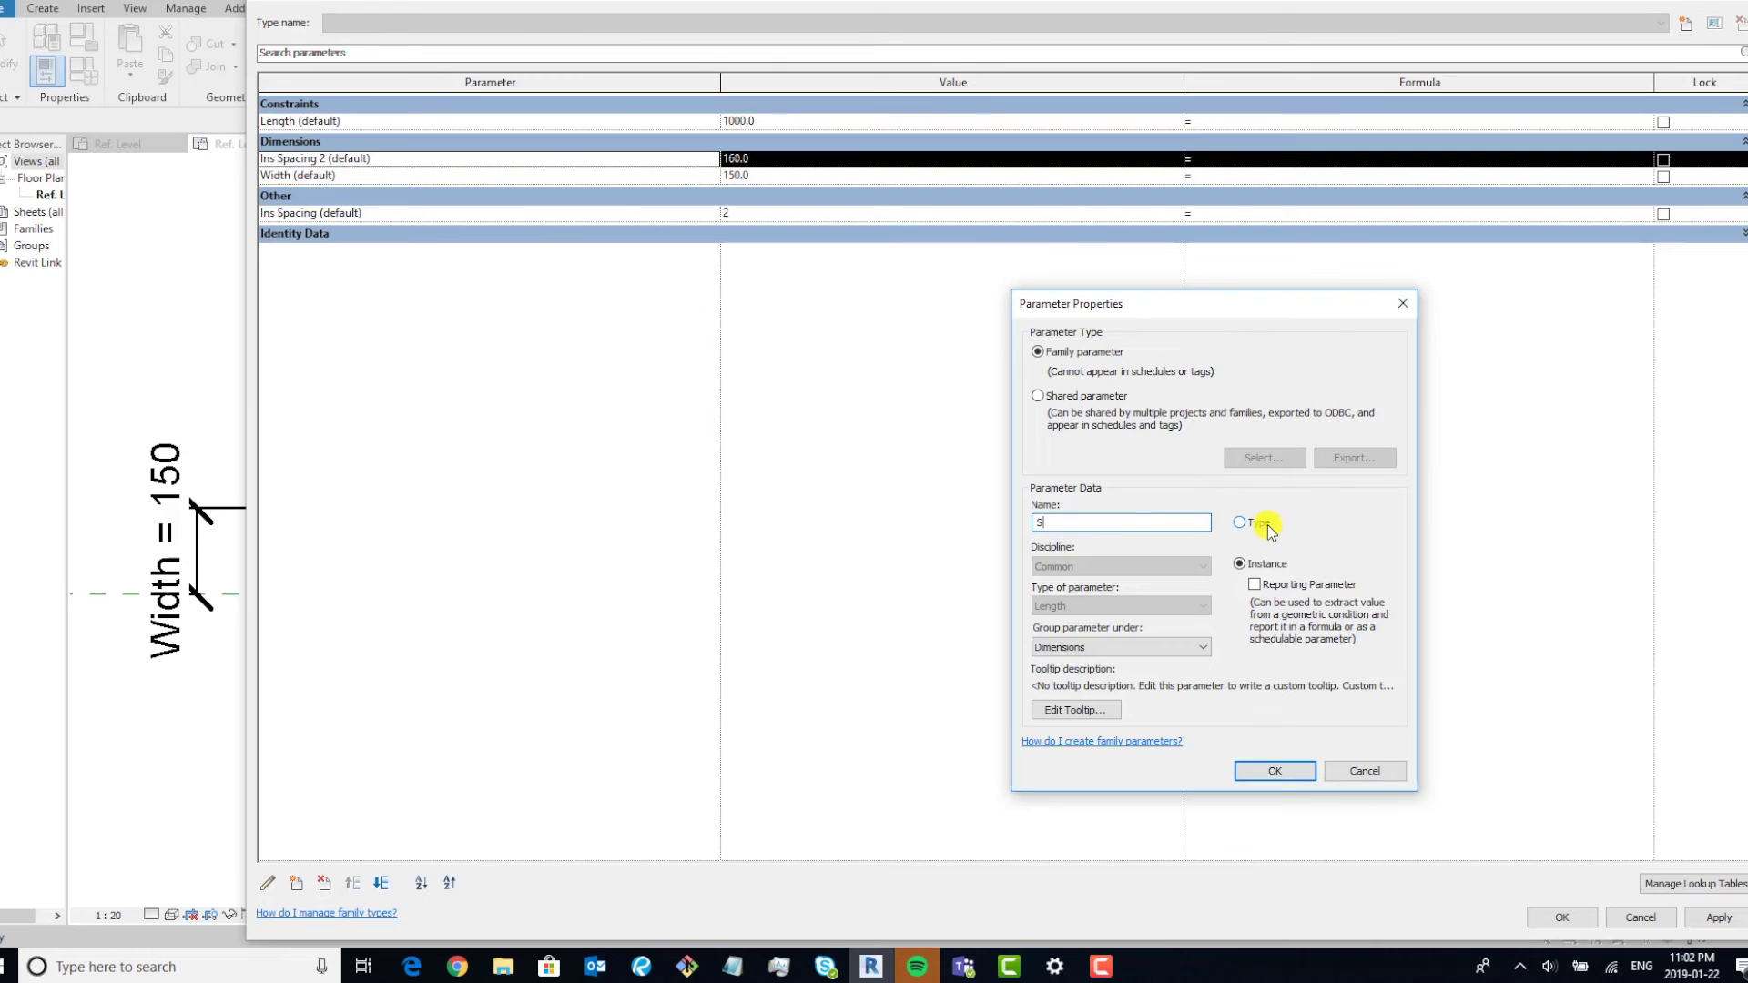
{"action": "key", "text": "Return"}
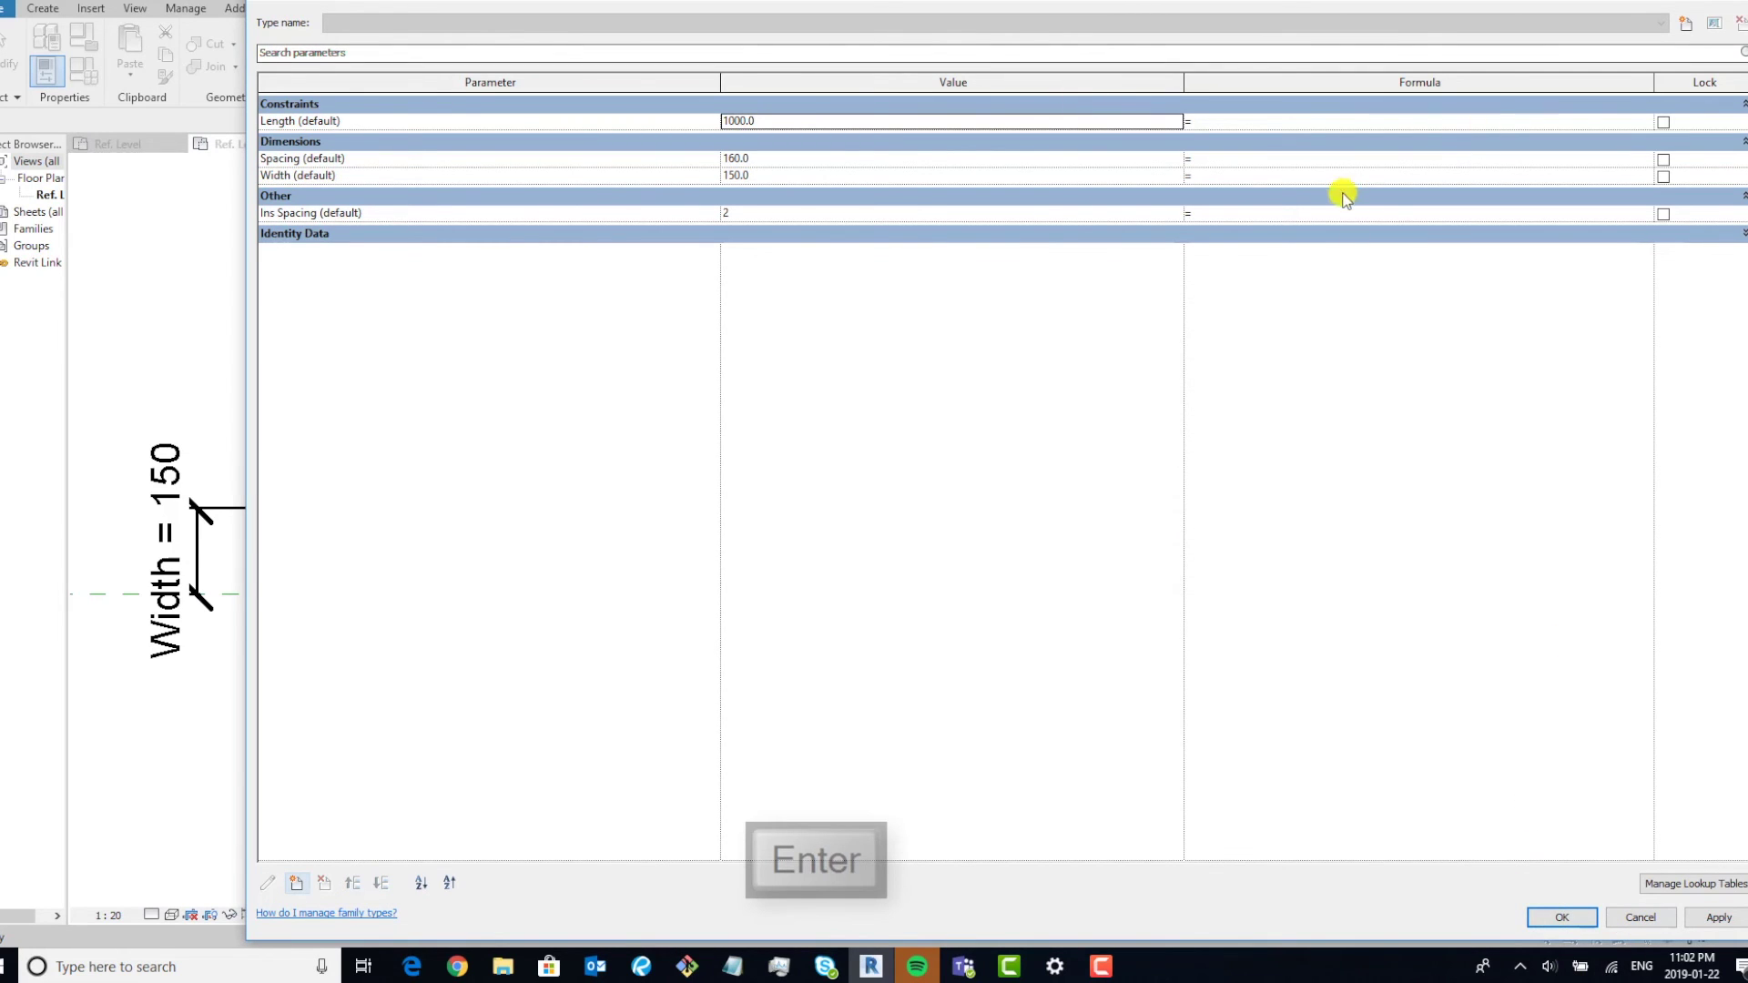
Enter the formula Length / Spacing for Ins Spacing, apply it and close Family Types.
{"action": "left_click", "coordinate": [1300, 211]}
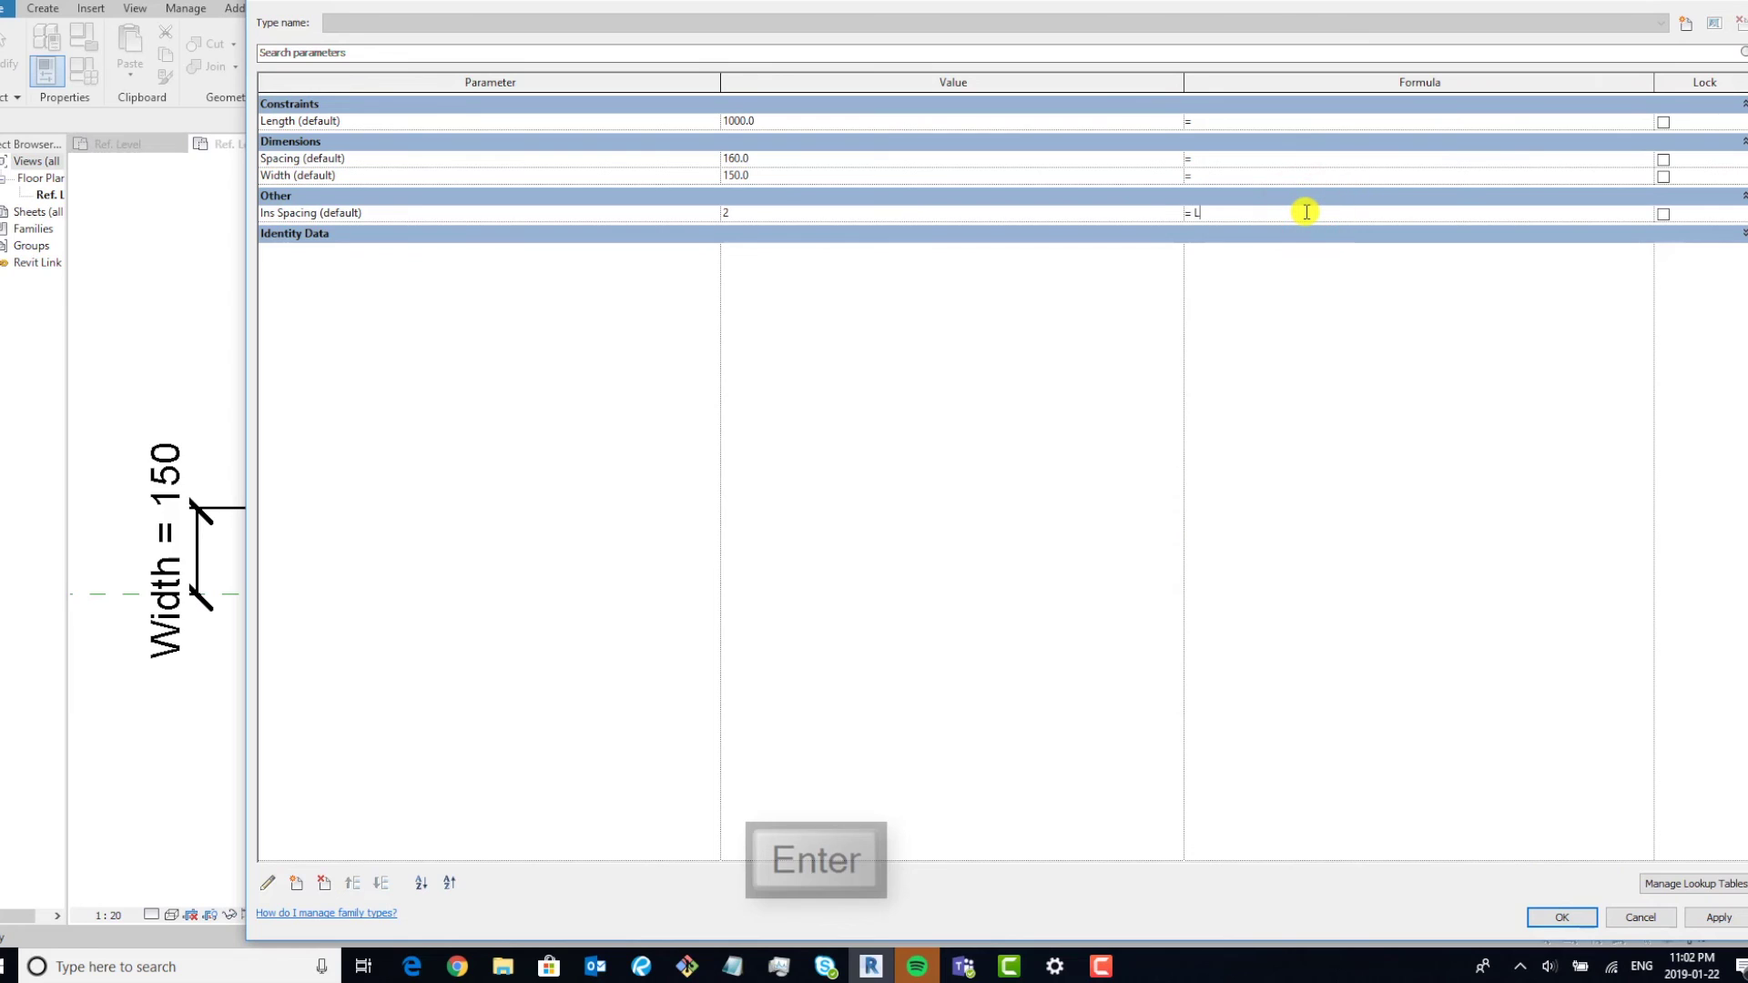
{"action": "type", "text": "Length/Spacing"}
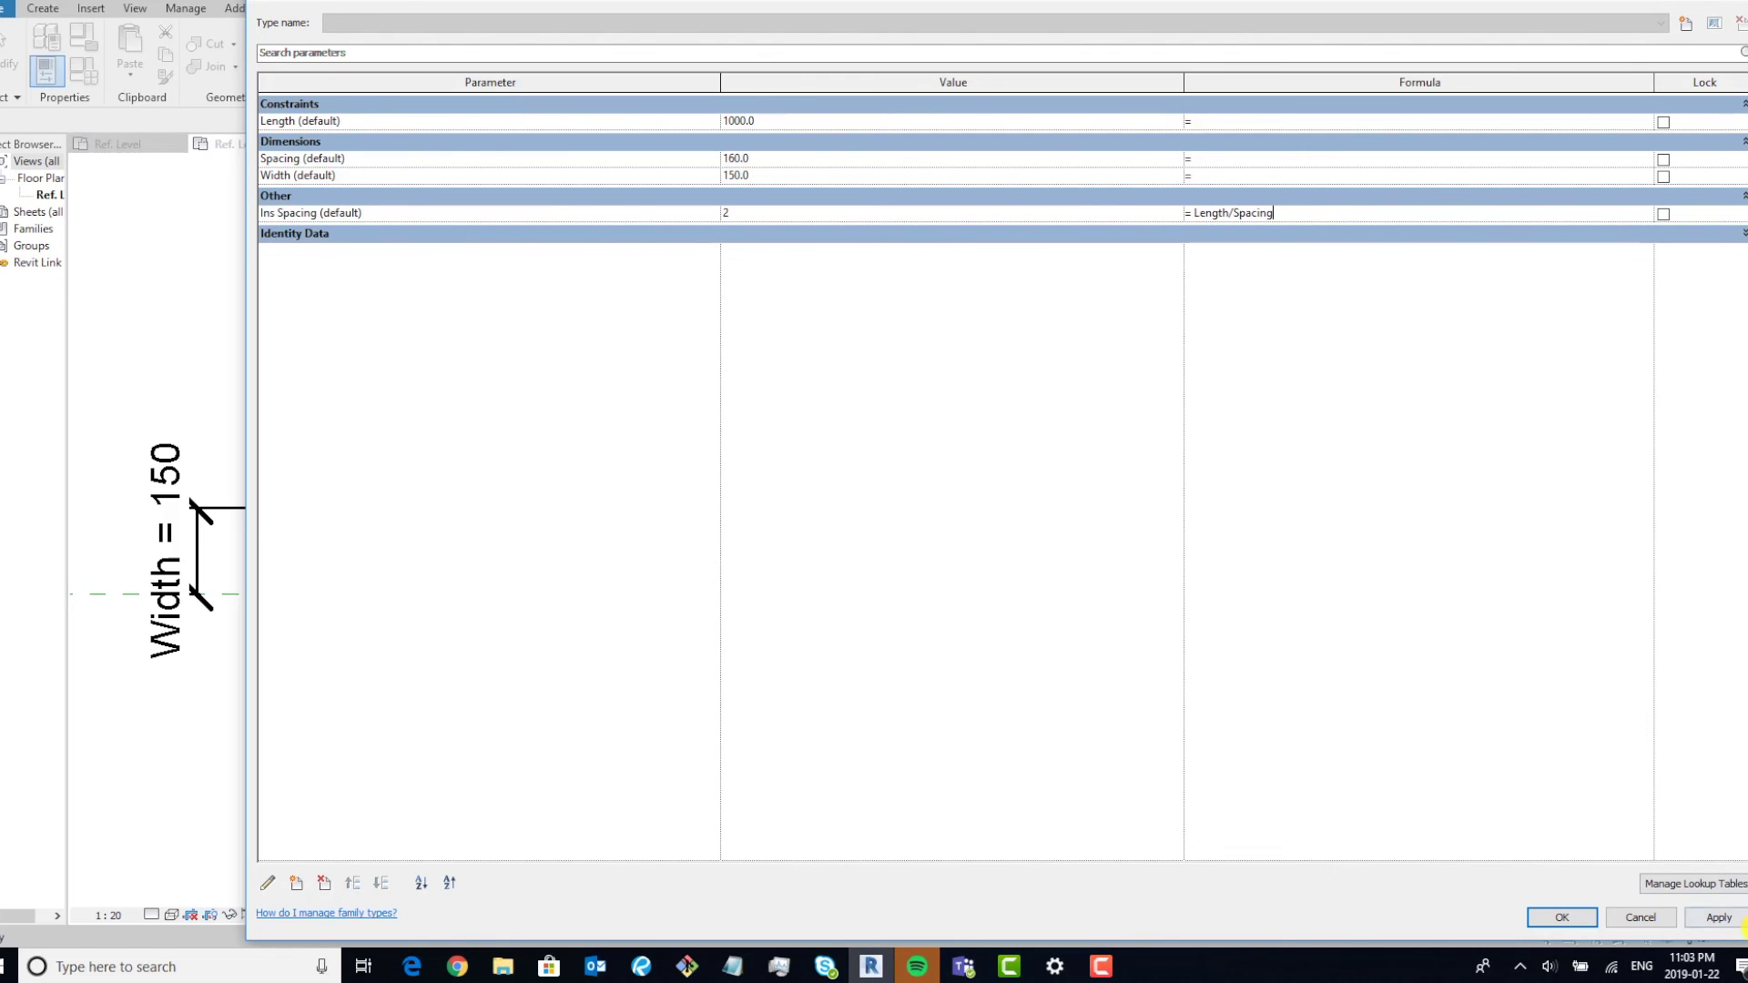
{"action": "left_click", "coordinate": [1718, 917]}
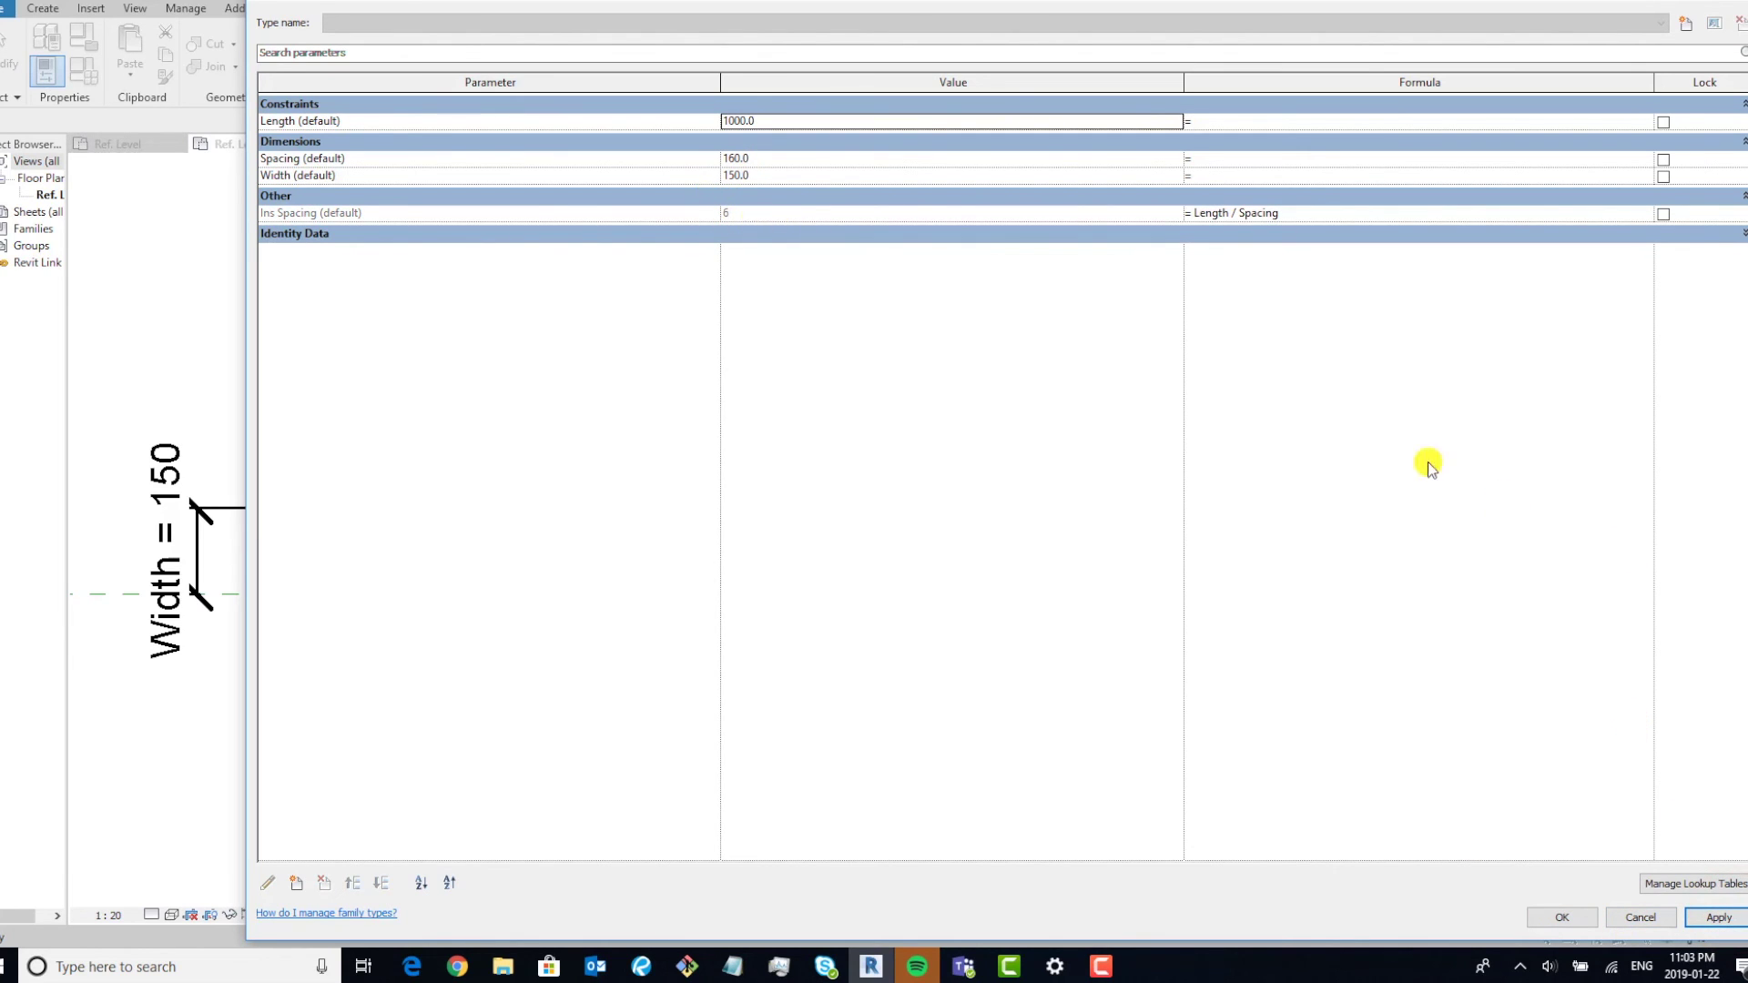
{"action": "left_click", "coordinate": [1561, 917]}
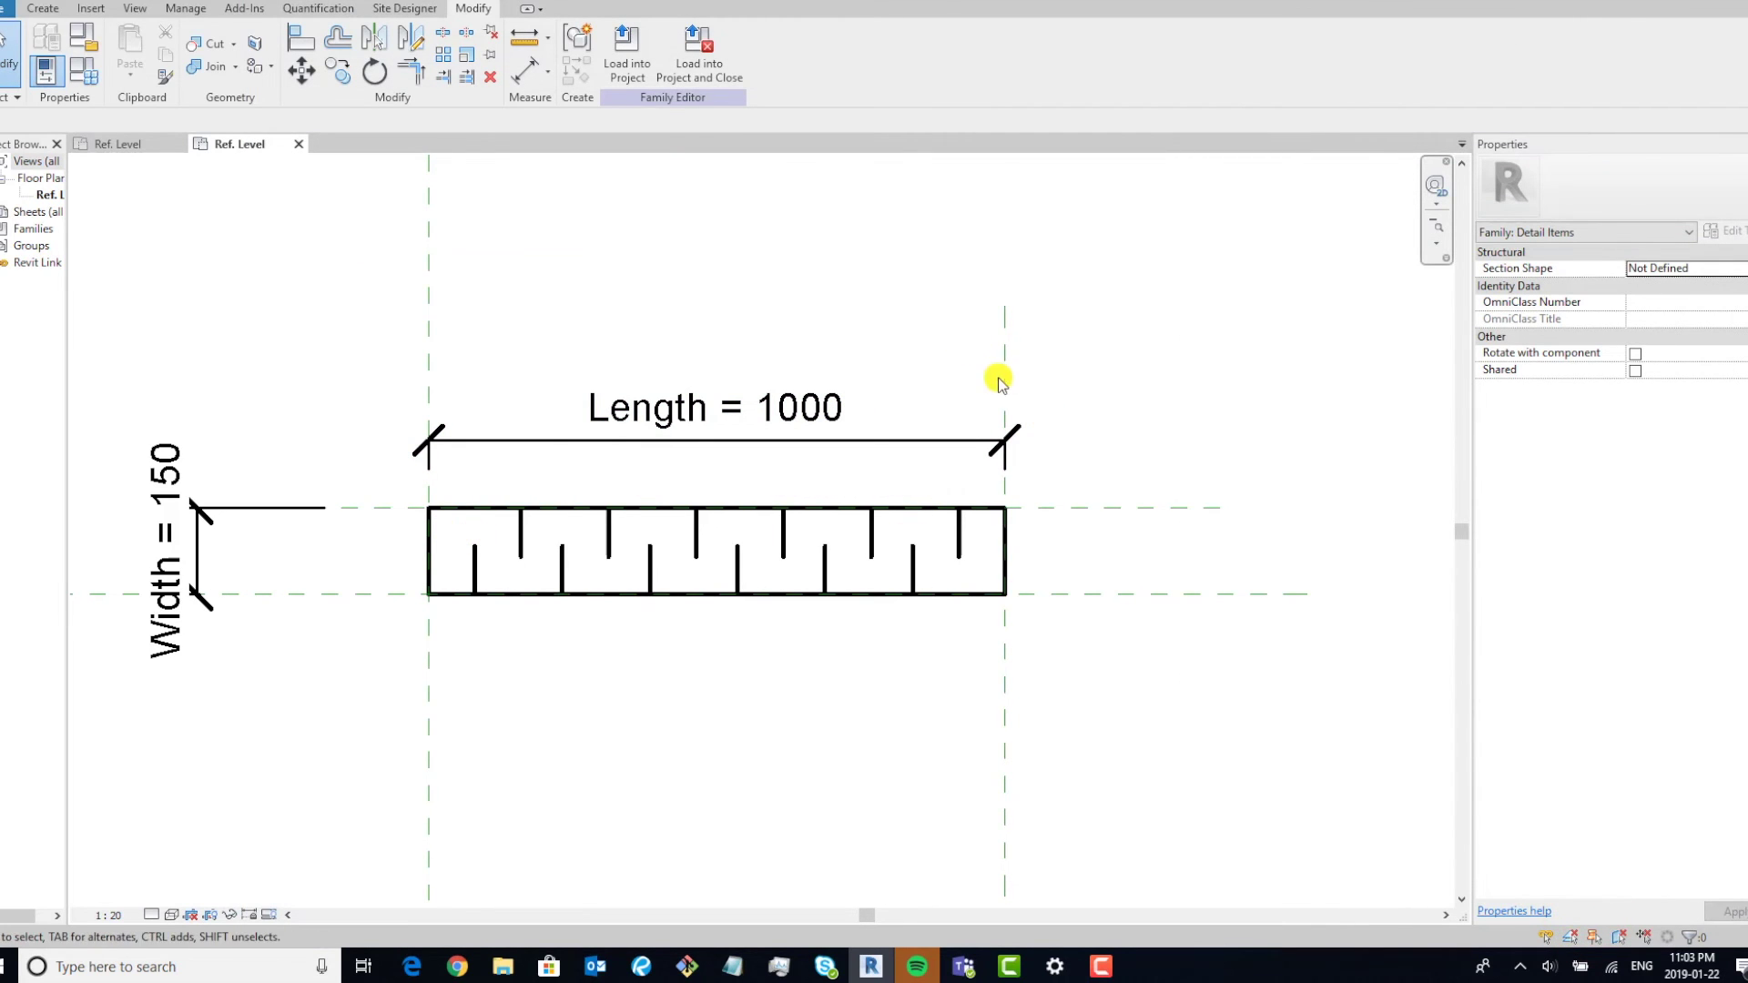
In Family Types, set the default Spacing to 100 so Ins Spacing becomes 10, and confirm.
{"action": "left_click", "coordinate": [1210, 371]}
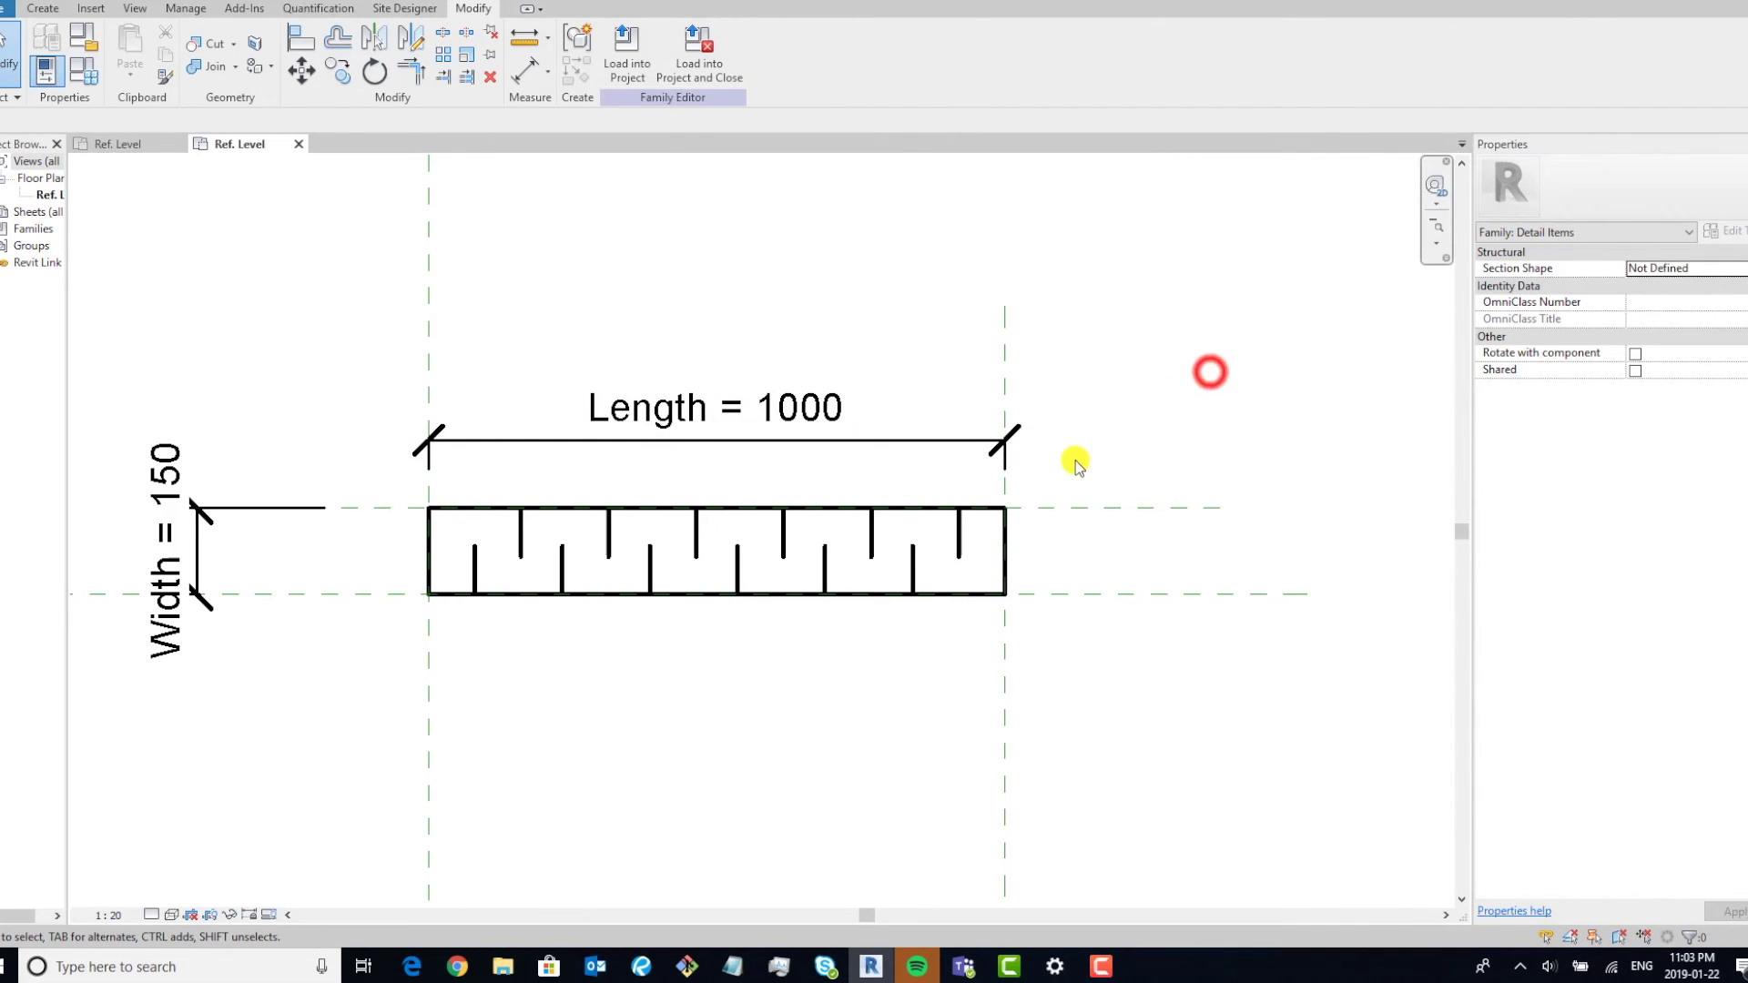
{"action": "left_click", "coordinate": [85, 70]}
{"action": "left_click", "coordinate": [775, 158]}
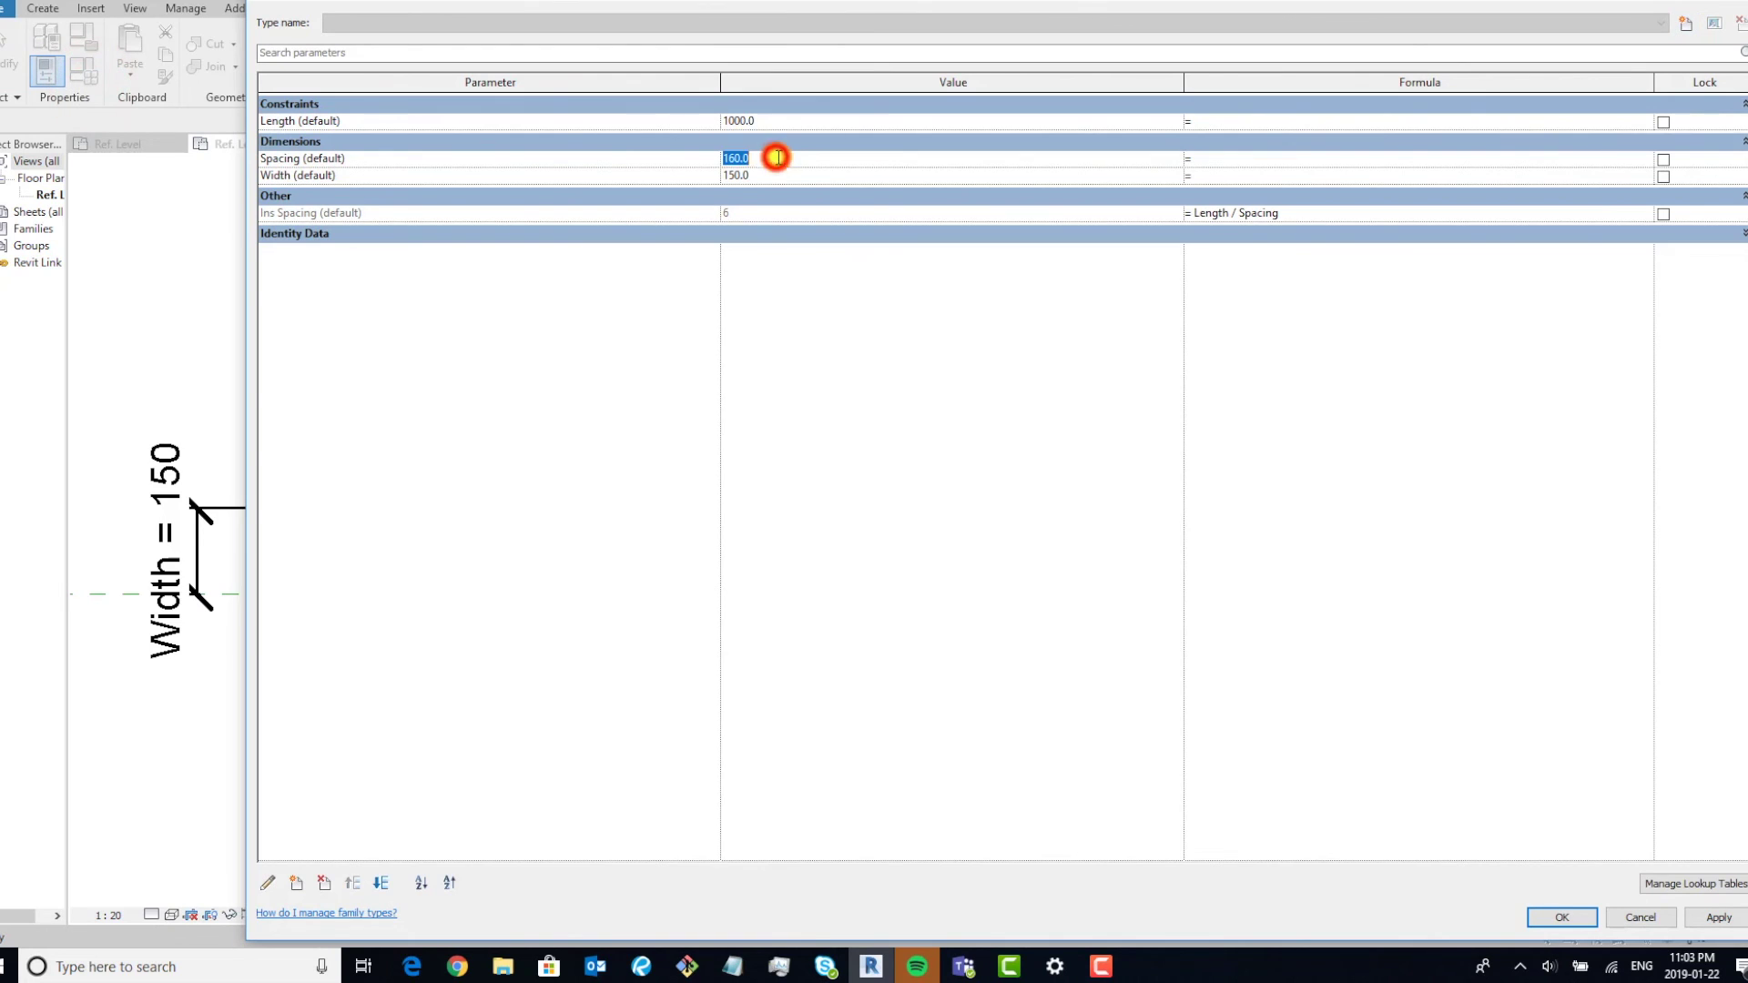
{"action": "type", "text": "100"}
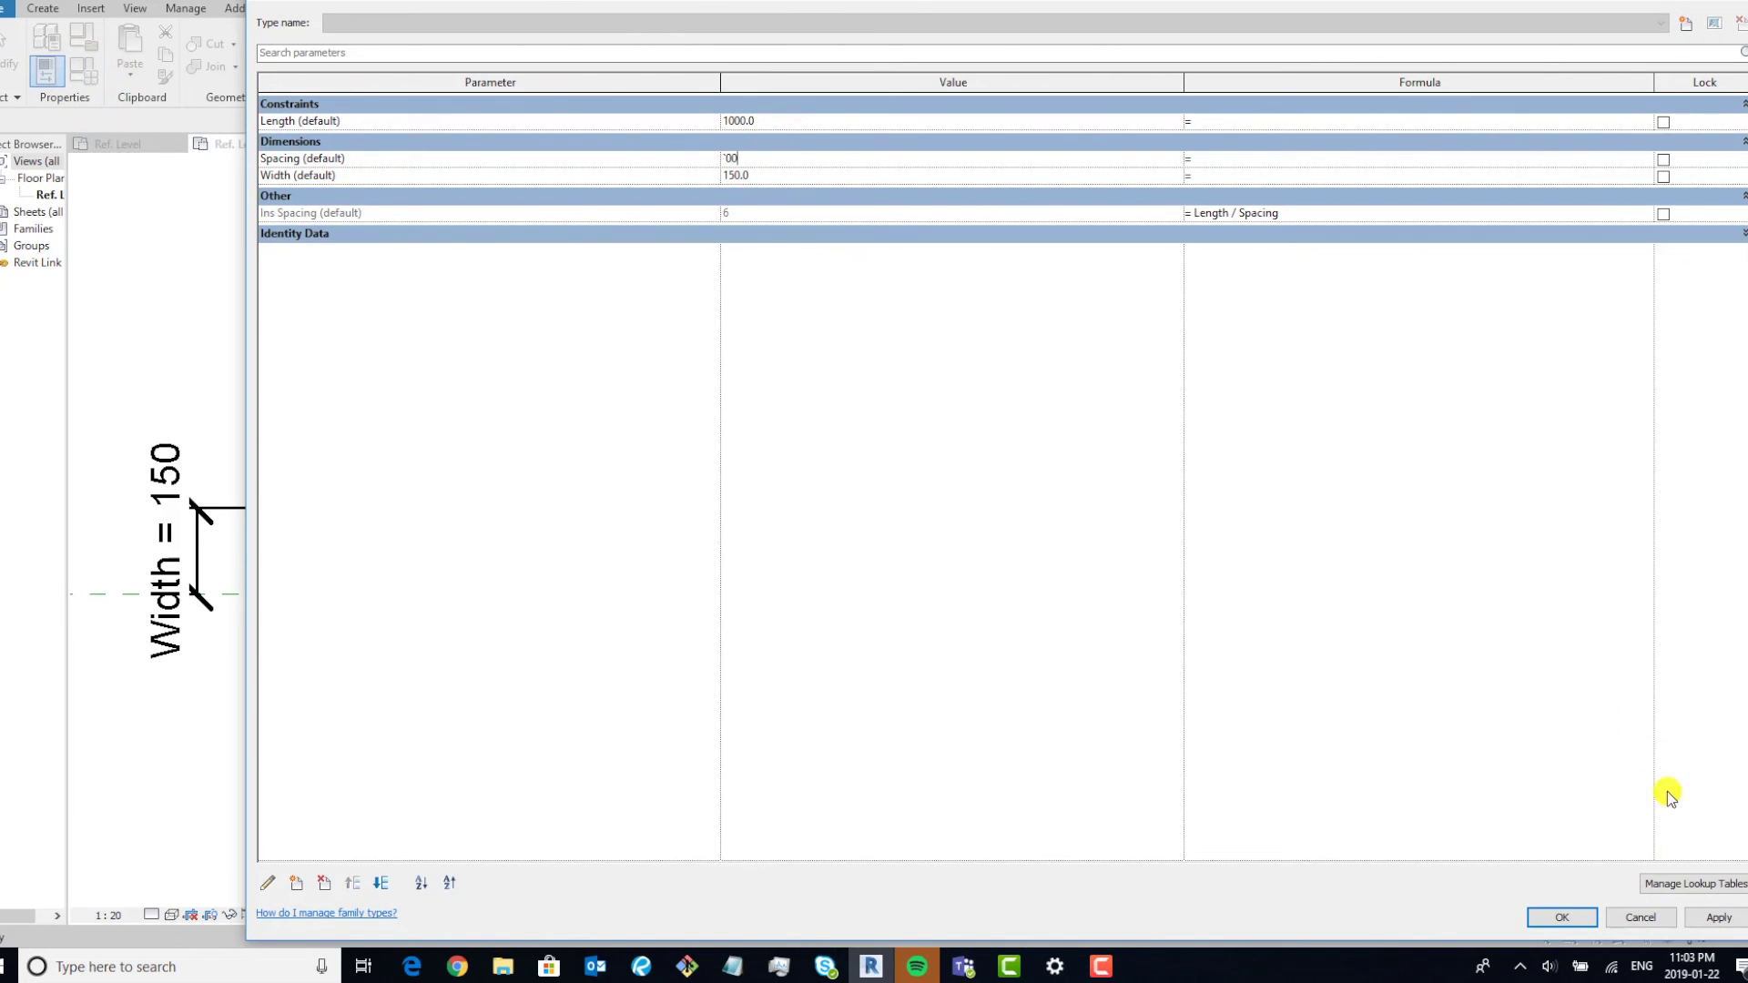
{"action": "left_click", "coordinate": [1716, 917]}
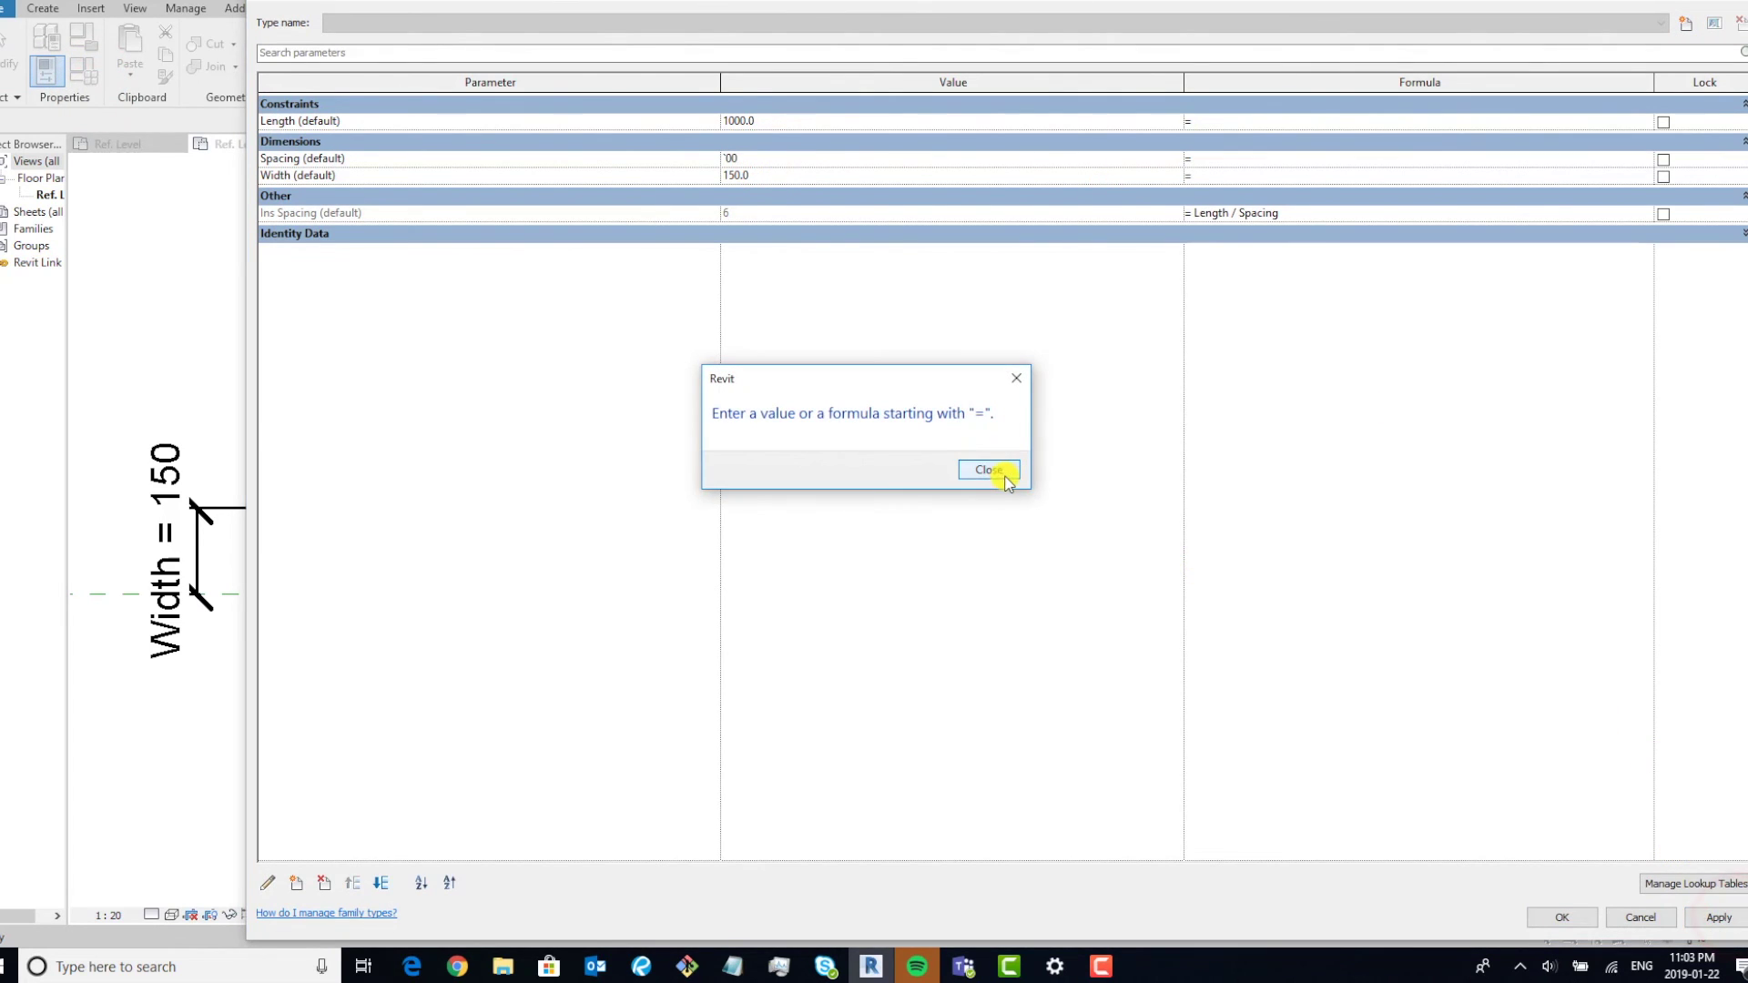
{"action": "left_click", "coordinate": [1005, 475]}
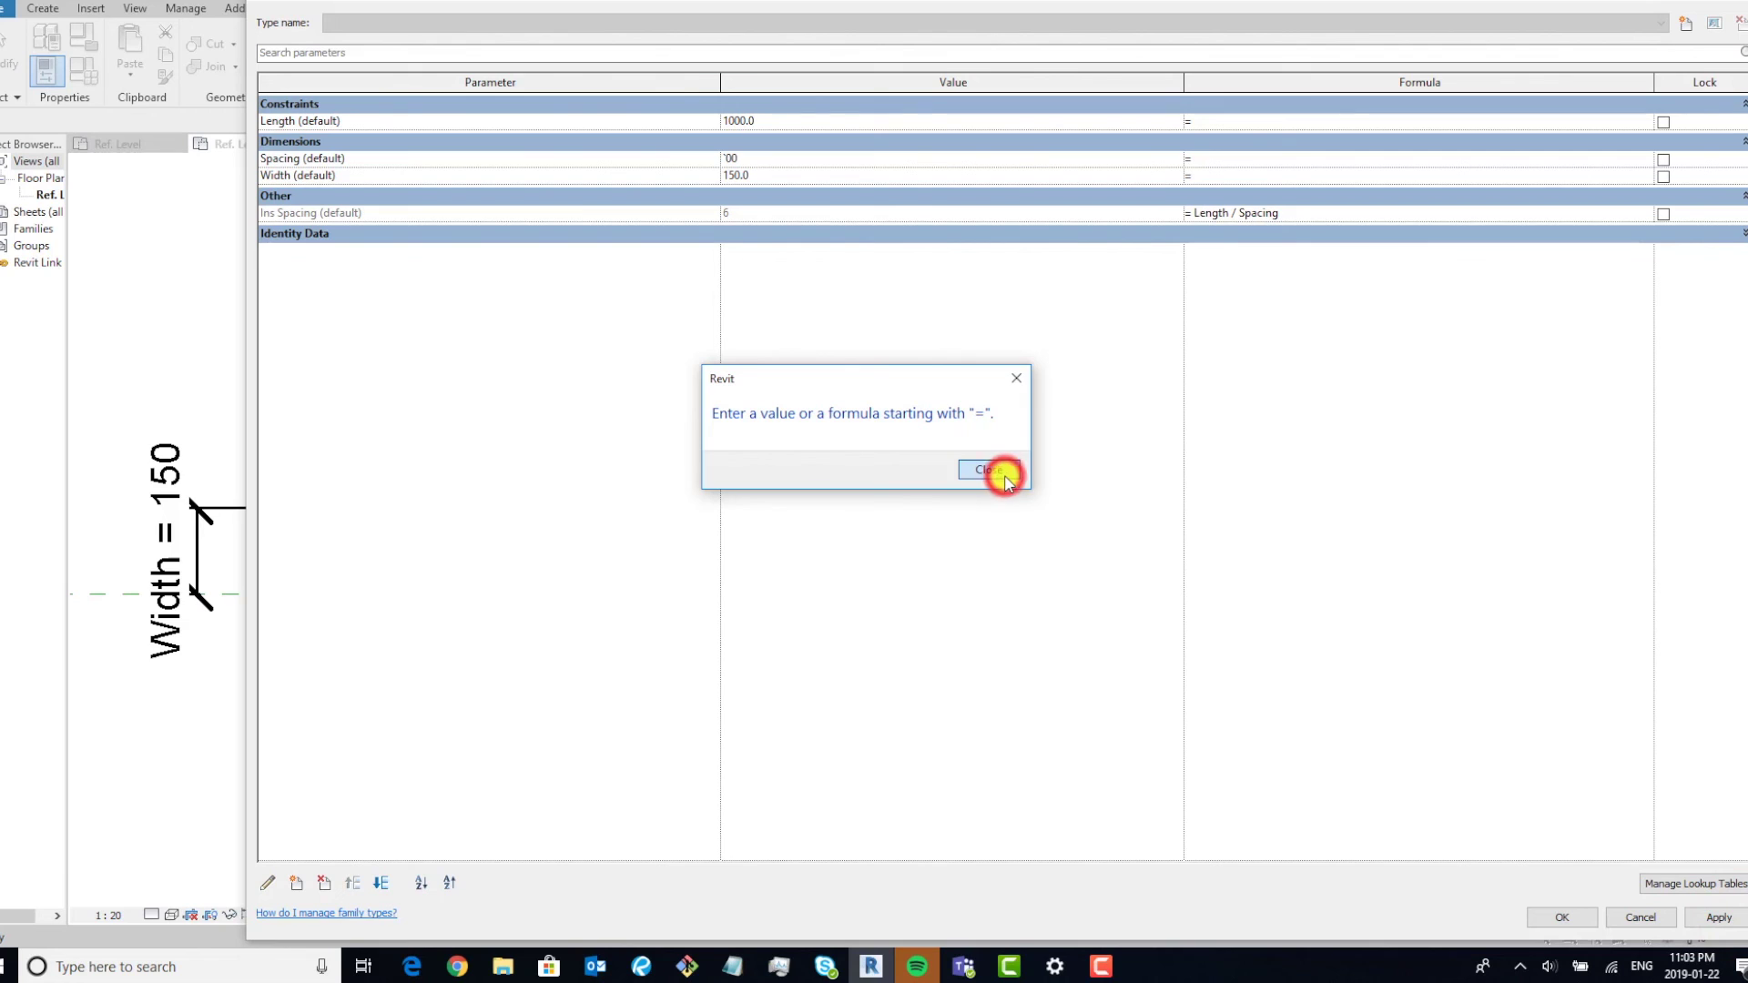
{"action": "left_click", "coordinate": [730, 155]}
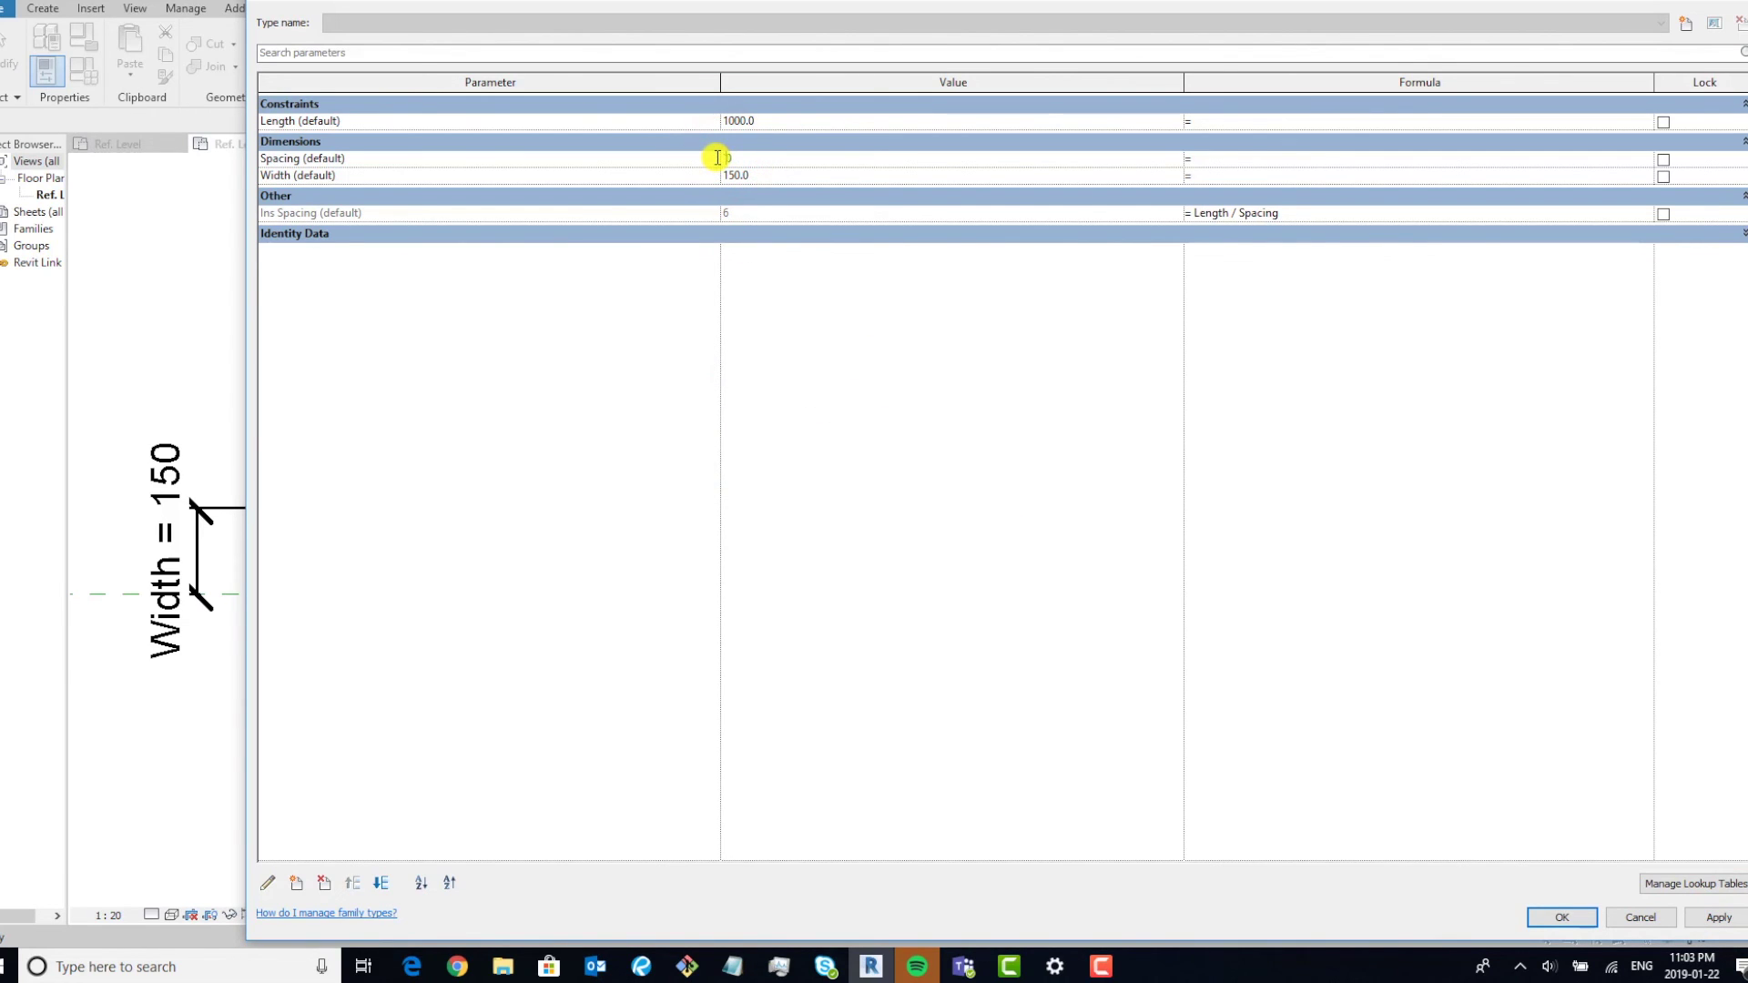
{"action": "key", "text": "BackSpace"}
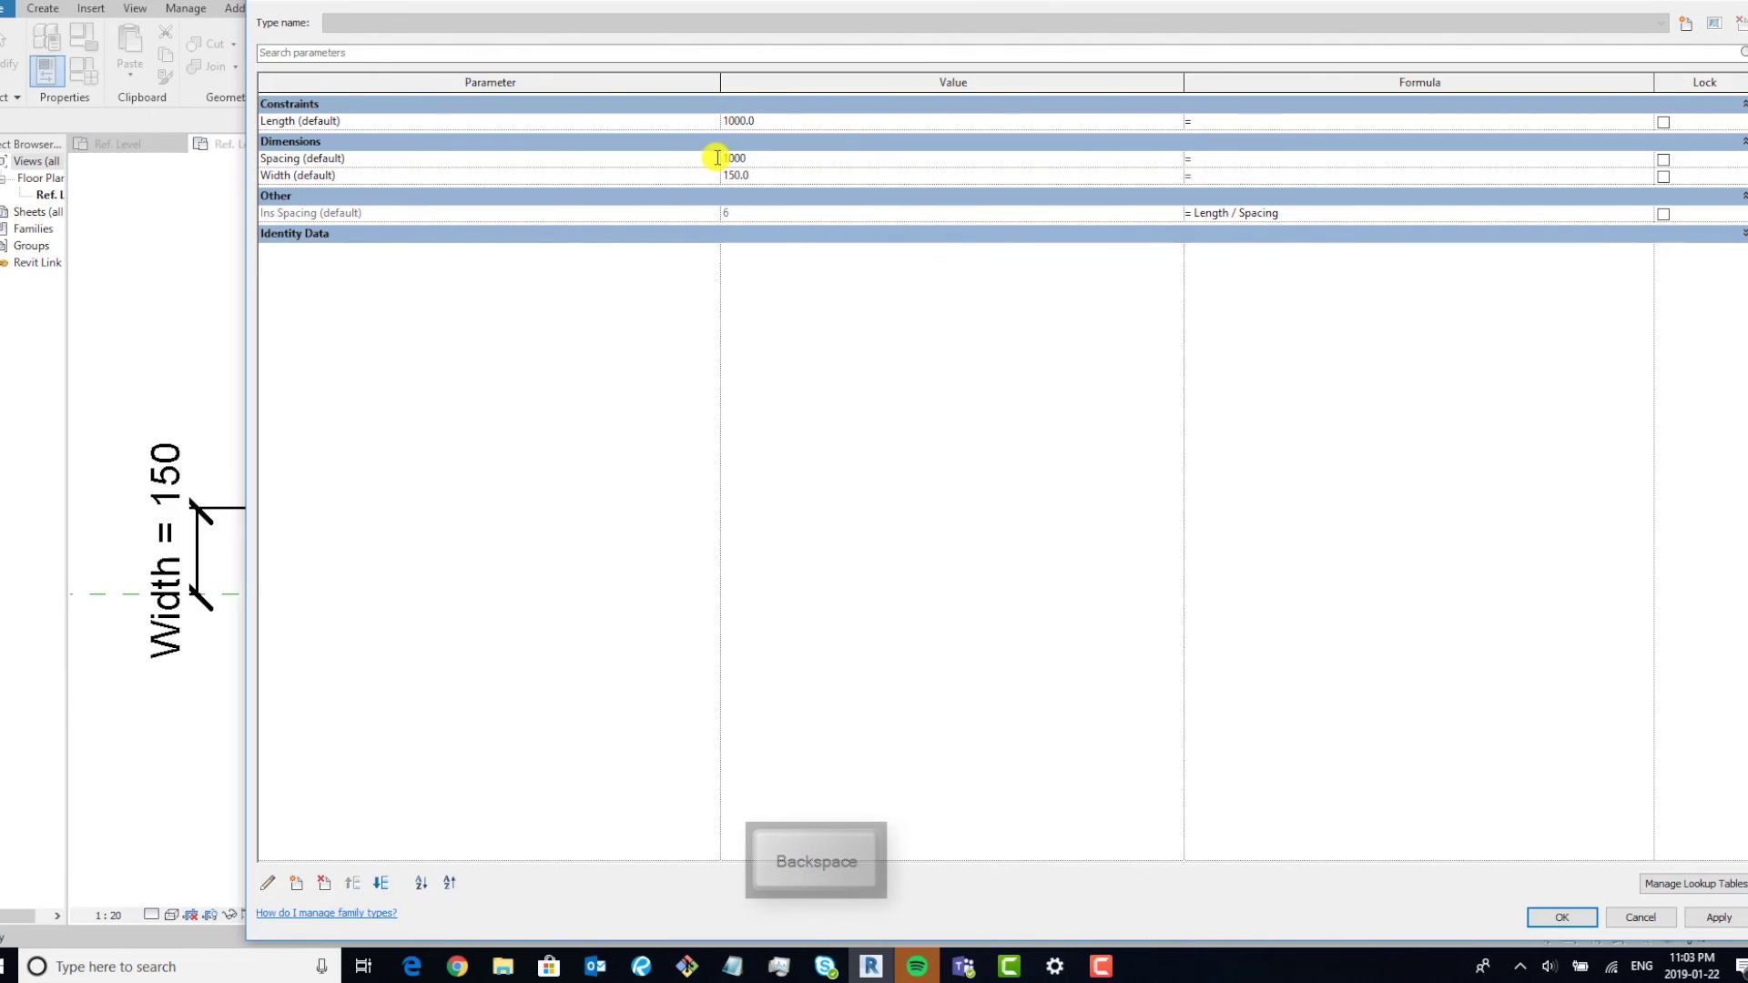
{"action": "left_click", "coordinate": [1719, 917]}
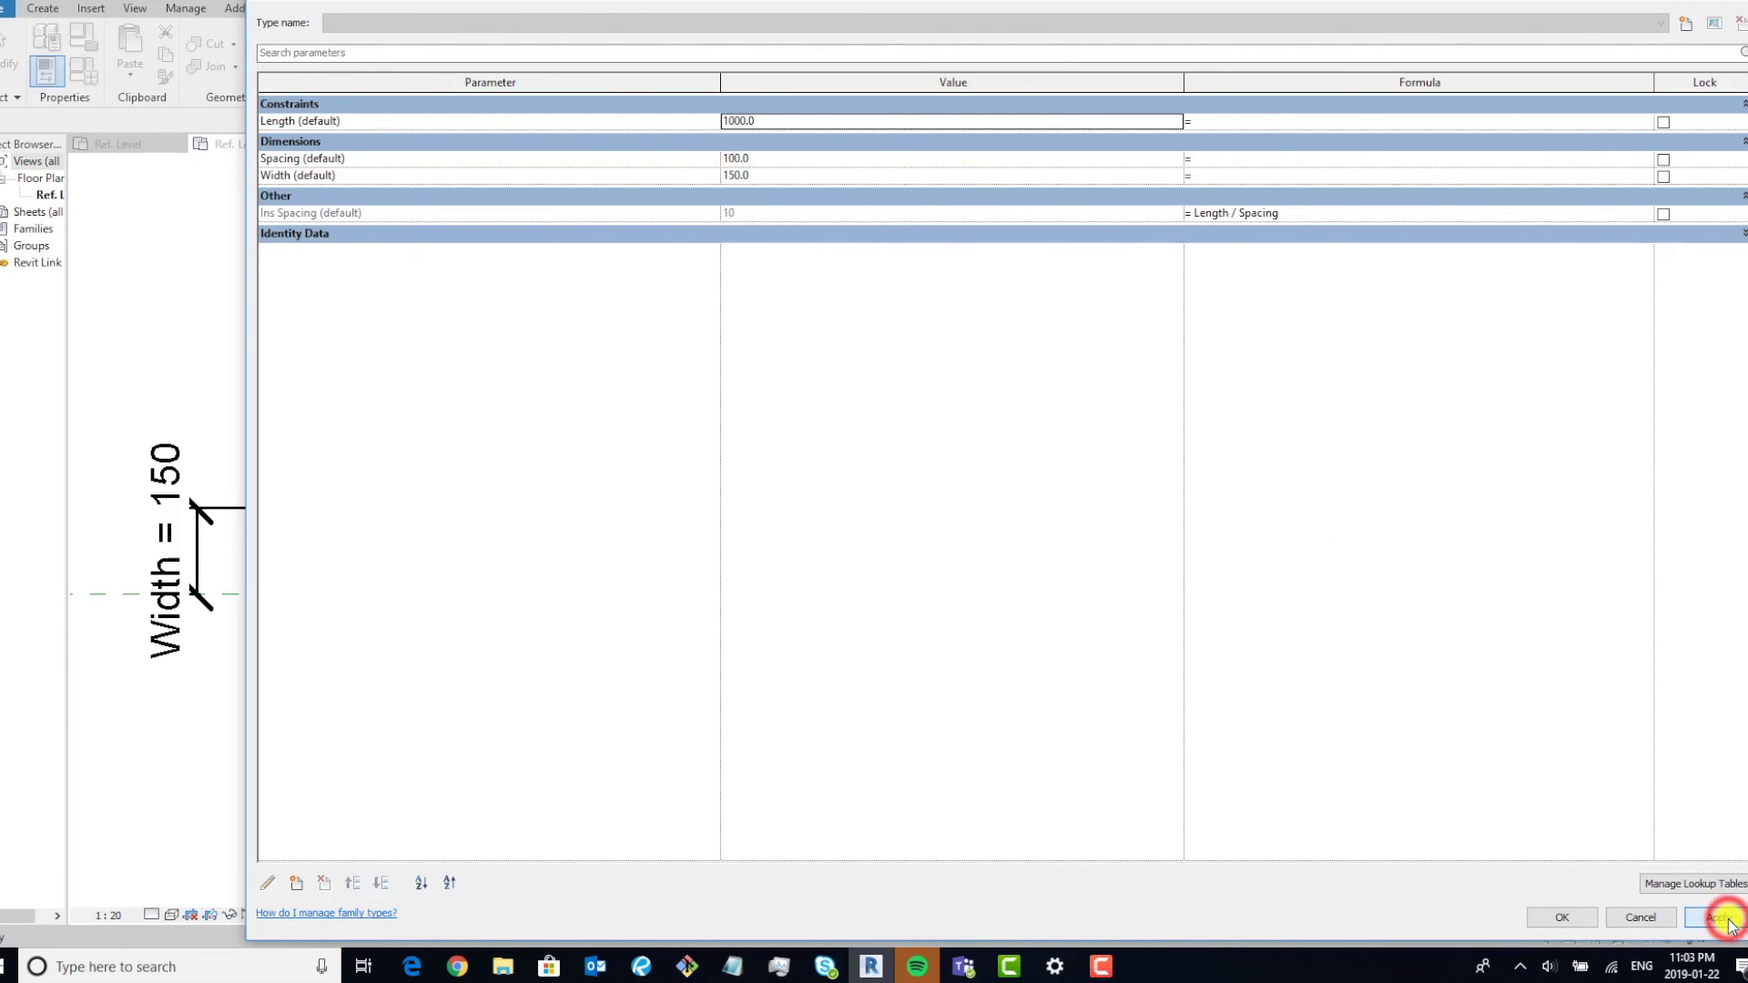
{"action": "left_click", "coordinate": [1562, 917]}
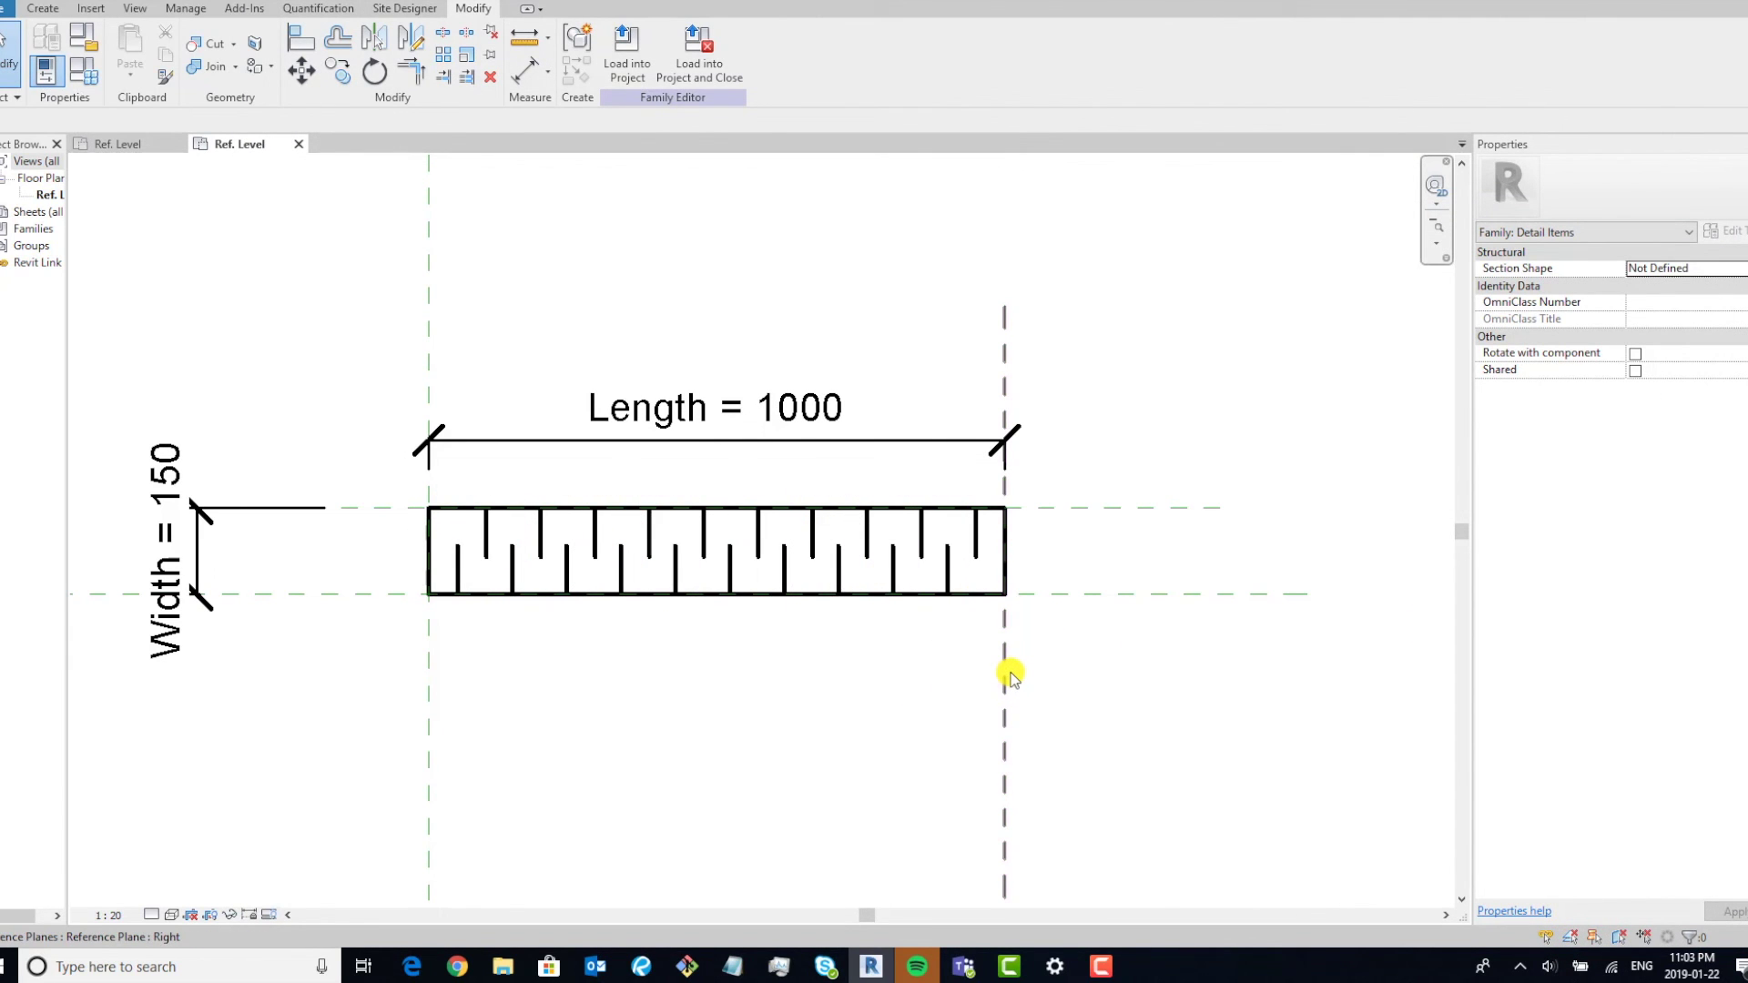
{"action": "scroll", "coordinate": [1011, 674], "scroll_direction": "down", "scroll_amount": 2}
Create a new project from the Construction Template, then return to the insulation family's view.
{"action": "left_click", "coordinate": [1056, 326]}
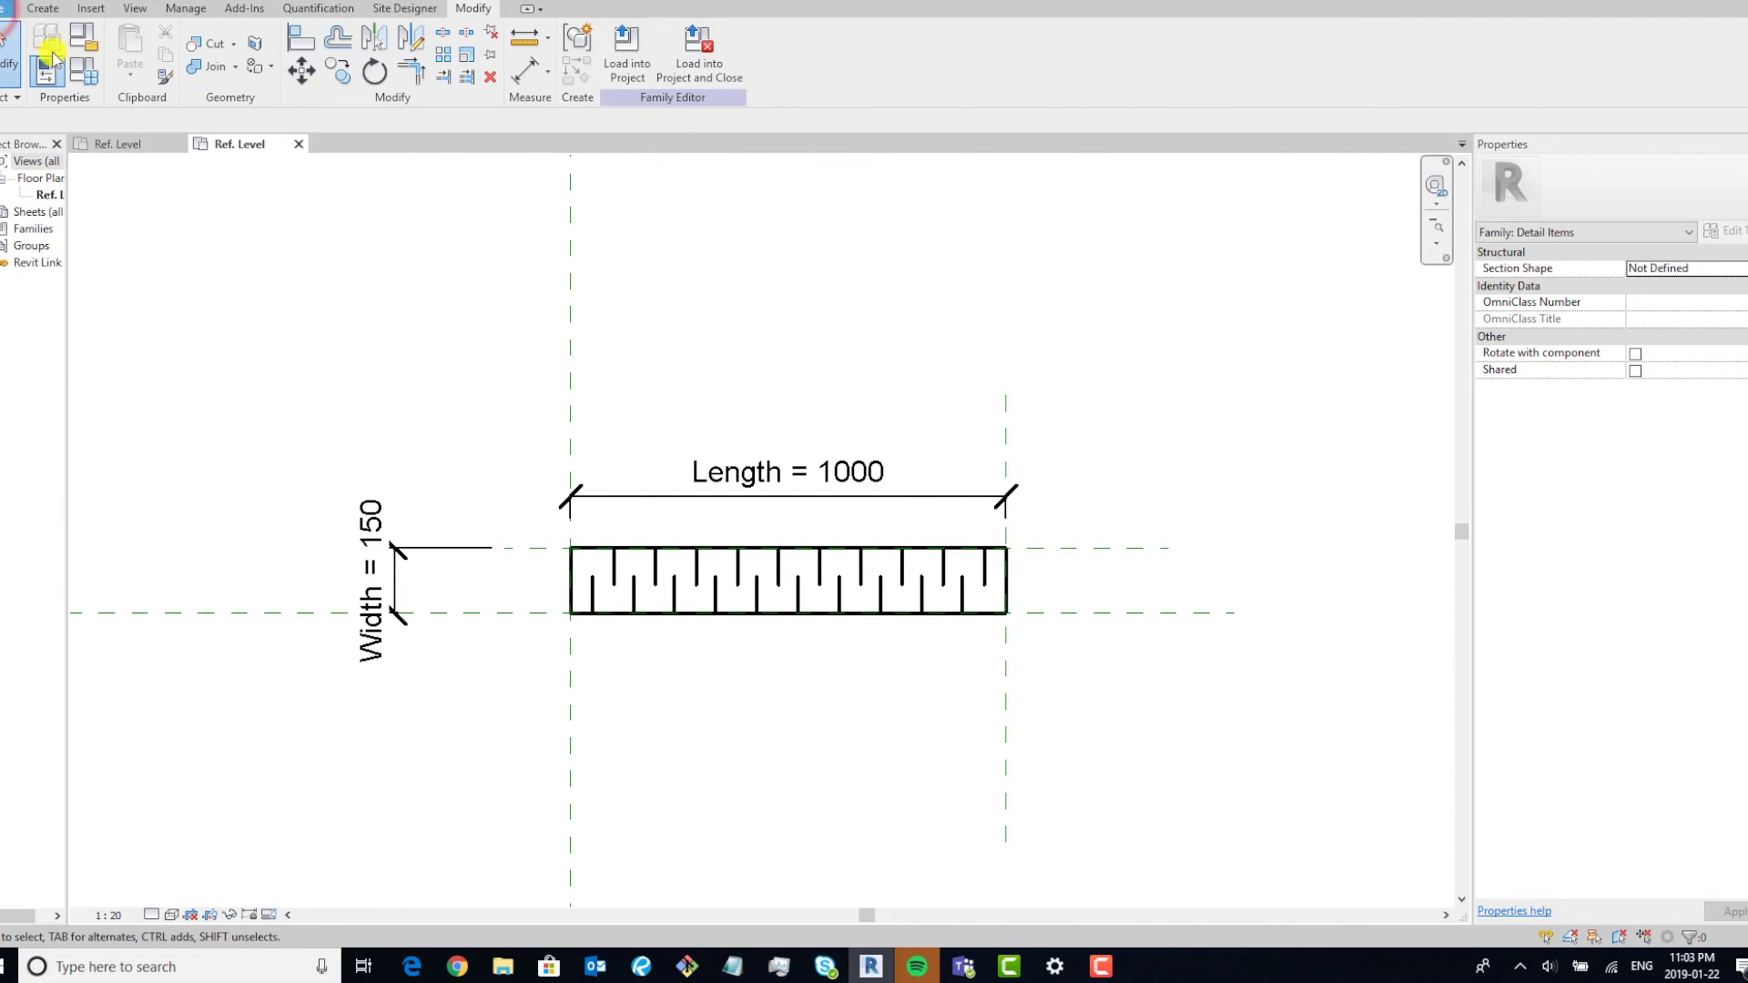
{"action": "left_click", "coordinate": [7, 8]}
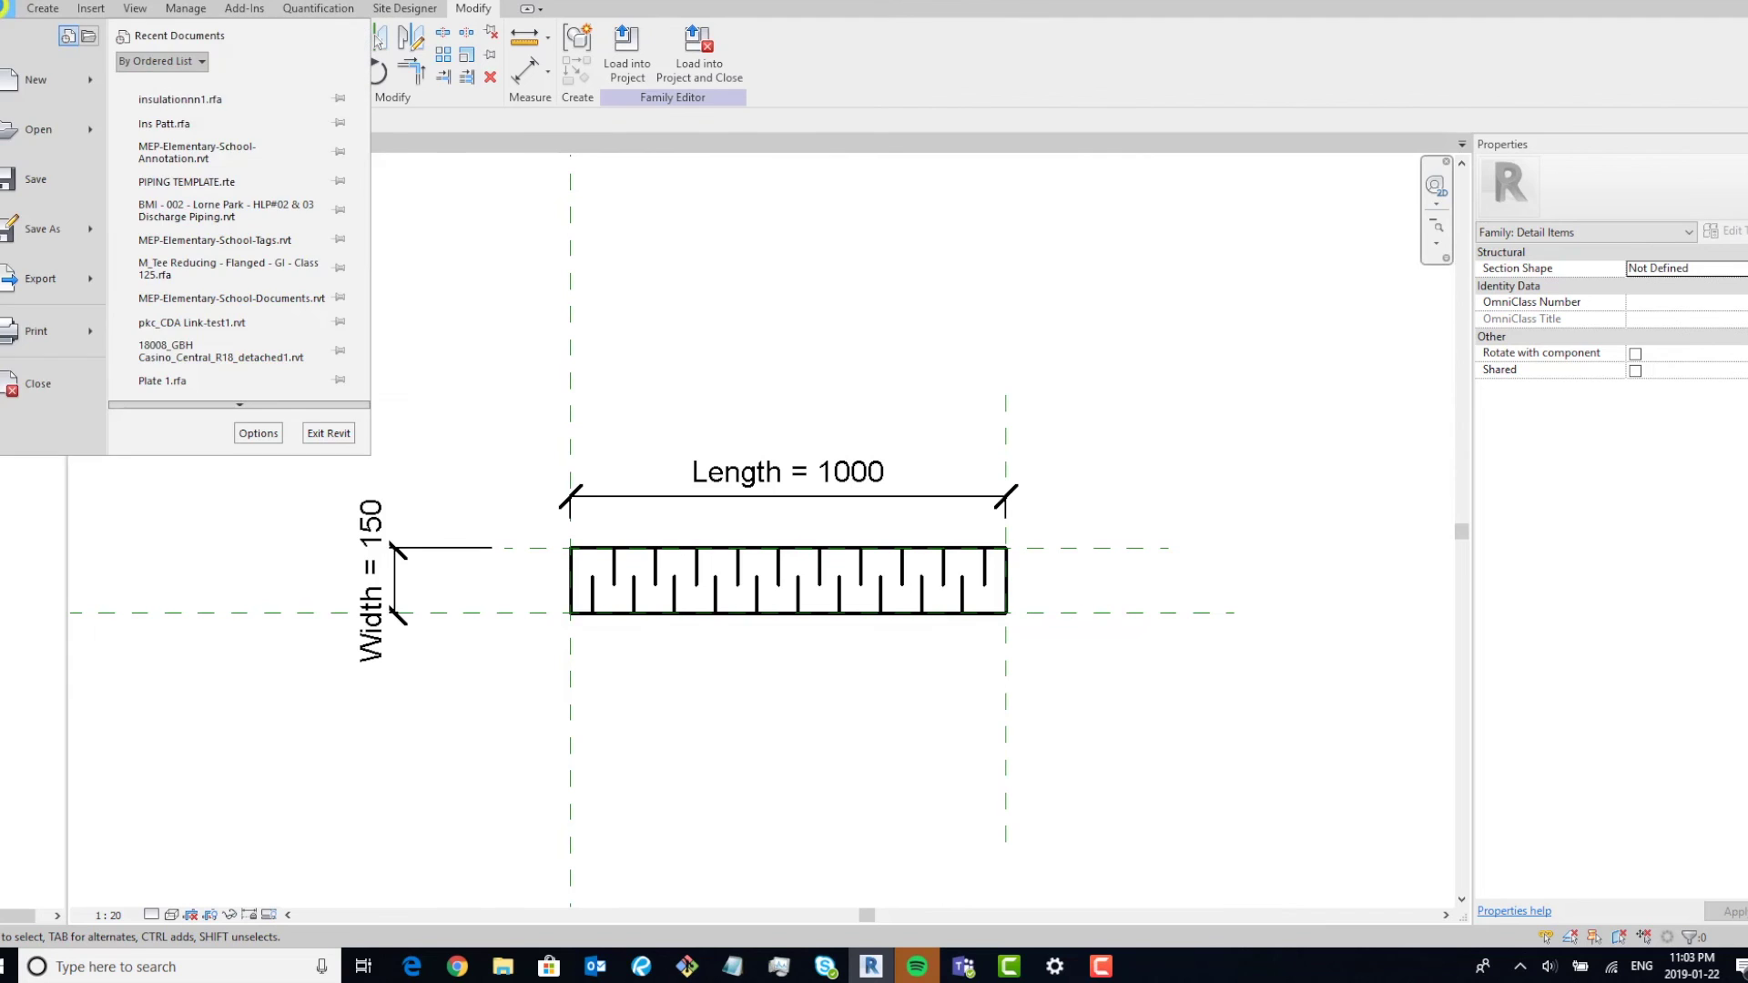
{"action": "left_click", "coordinate": [92, 87]}
{"action": "left_click", "coordinate": [164, 82]}
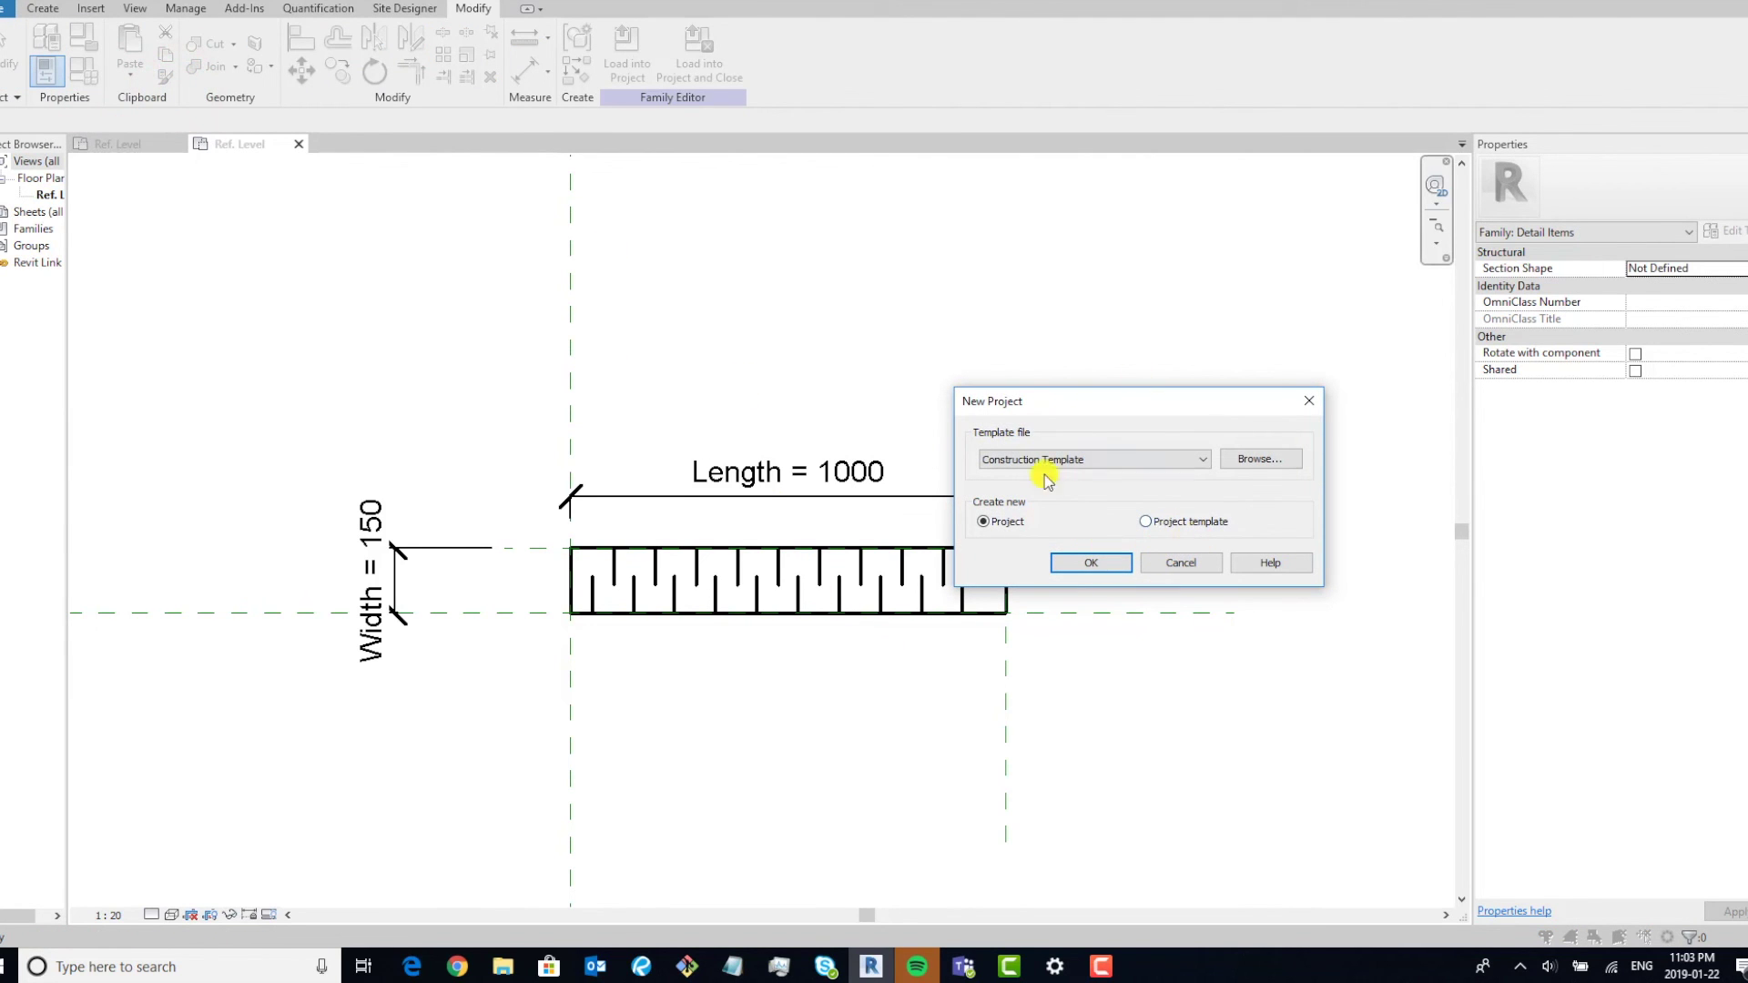
{"action": "left_click", "coordinate": [1105, 559]}
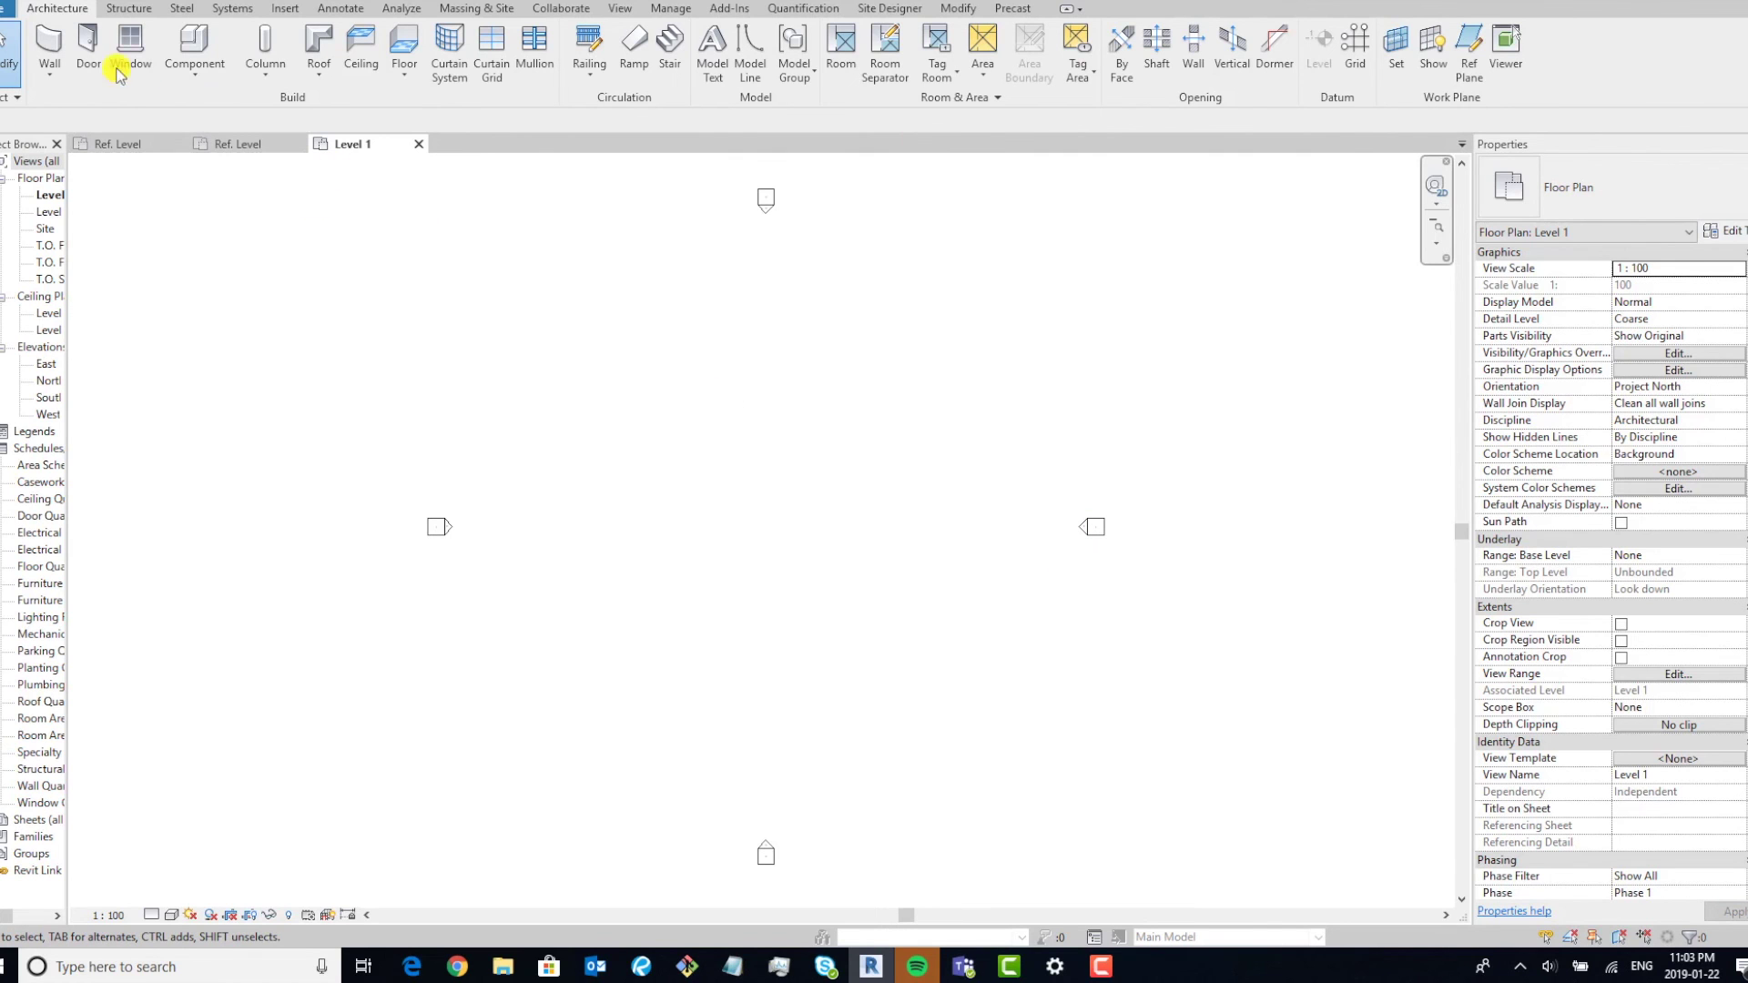
{"action": "left_click", "coordinate": [251, 146]}
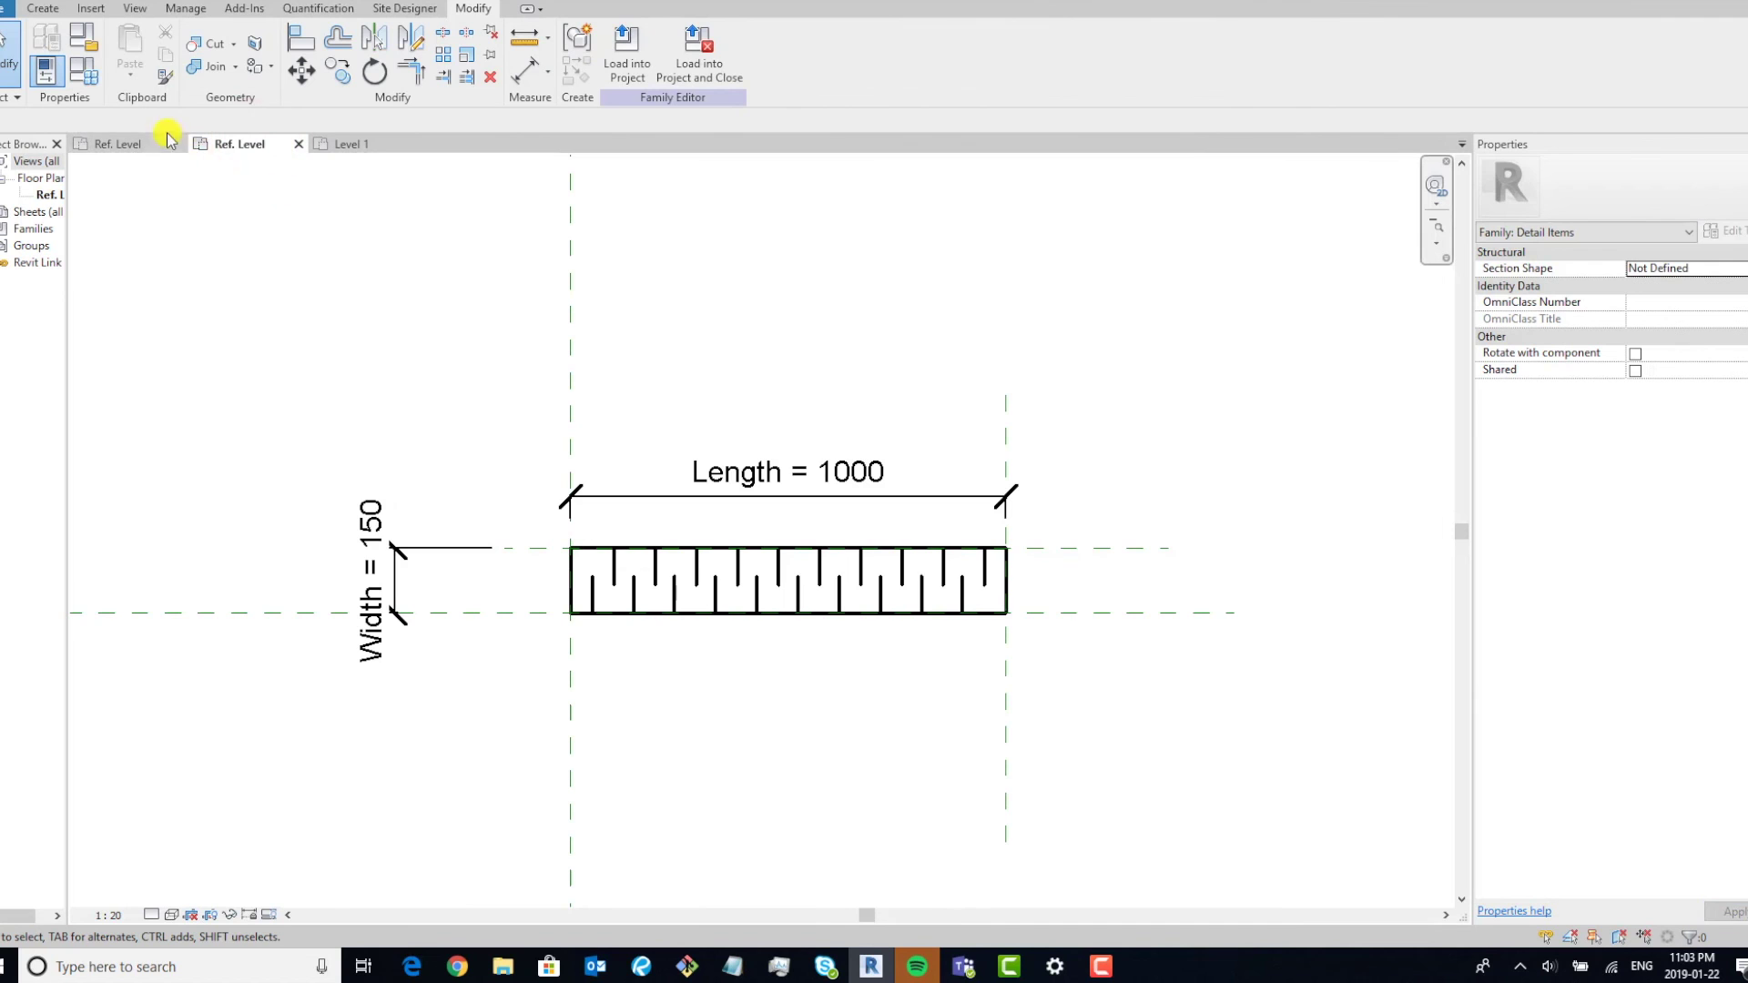
Load the insulation family into Project1.
{"action": "left_click", "coordinate": [627, 51]}
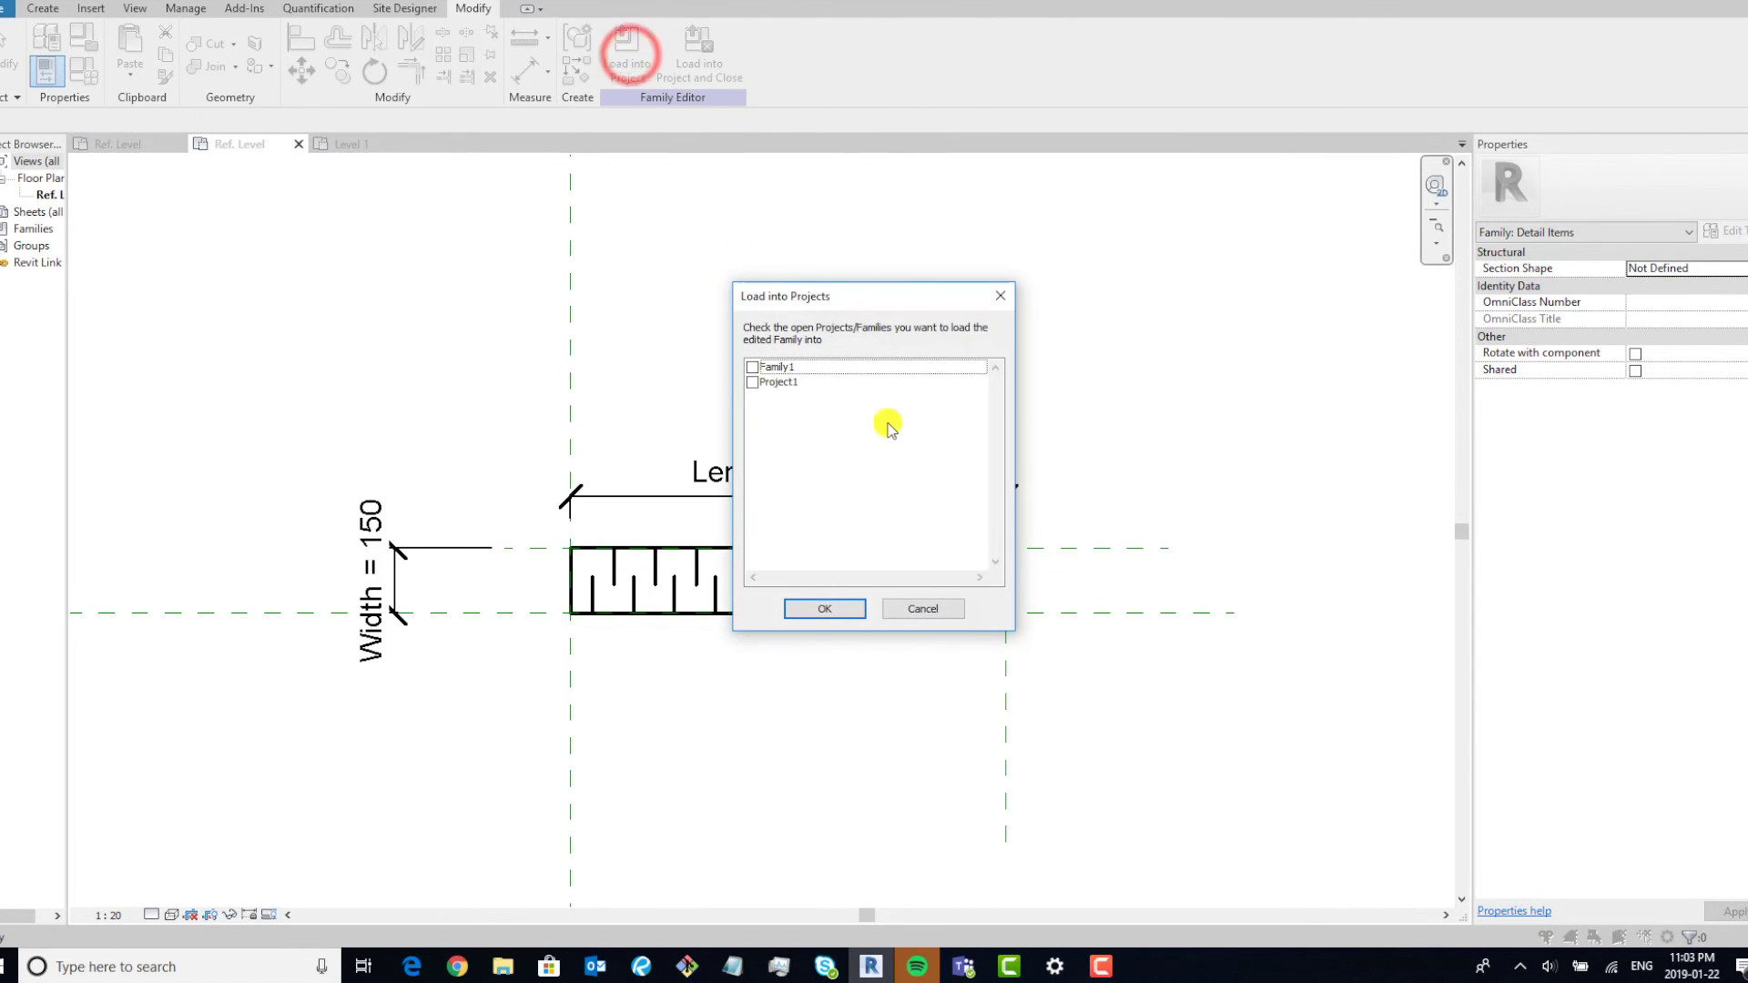
{"action": "left_click", "coordinate": [753, 382]}
{"action": "left_click", "coordinate": [824, 608]}
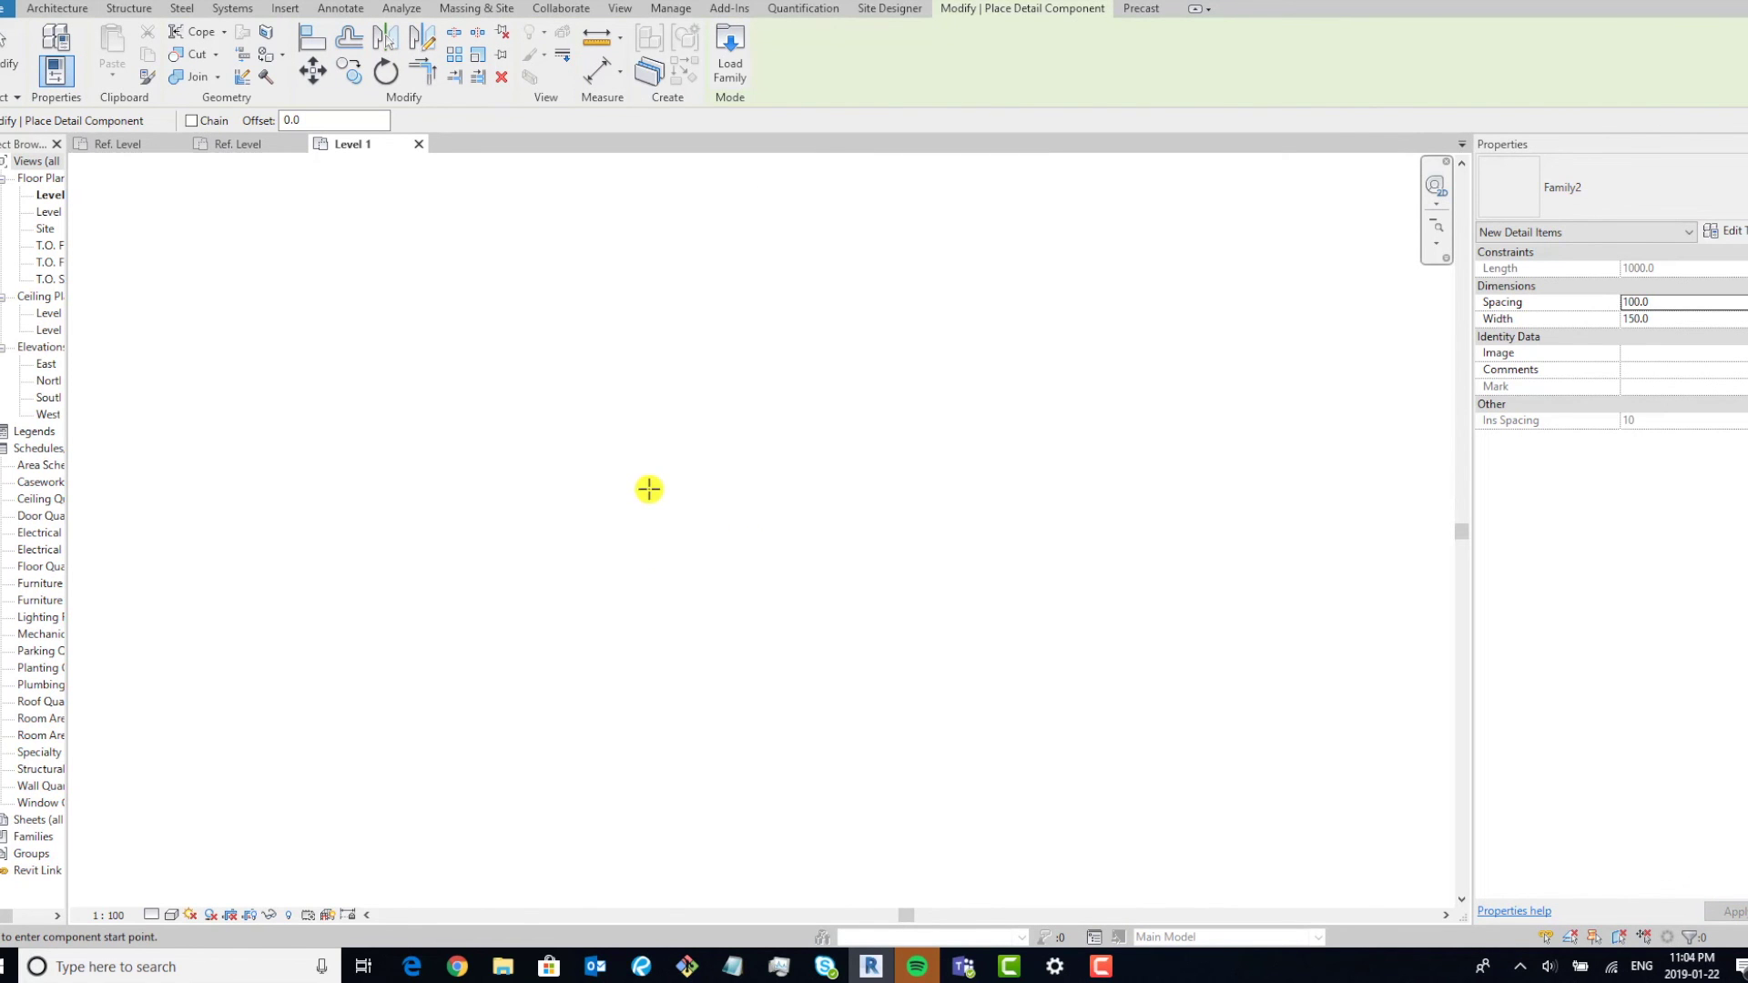
Place a 2500-long insulation detail on the Level 1 plan and select it.
{"action": "left_click", "coordinate": [514, 458]}
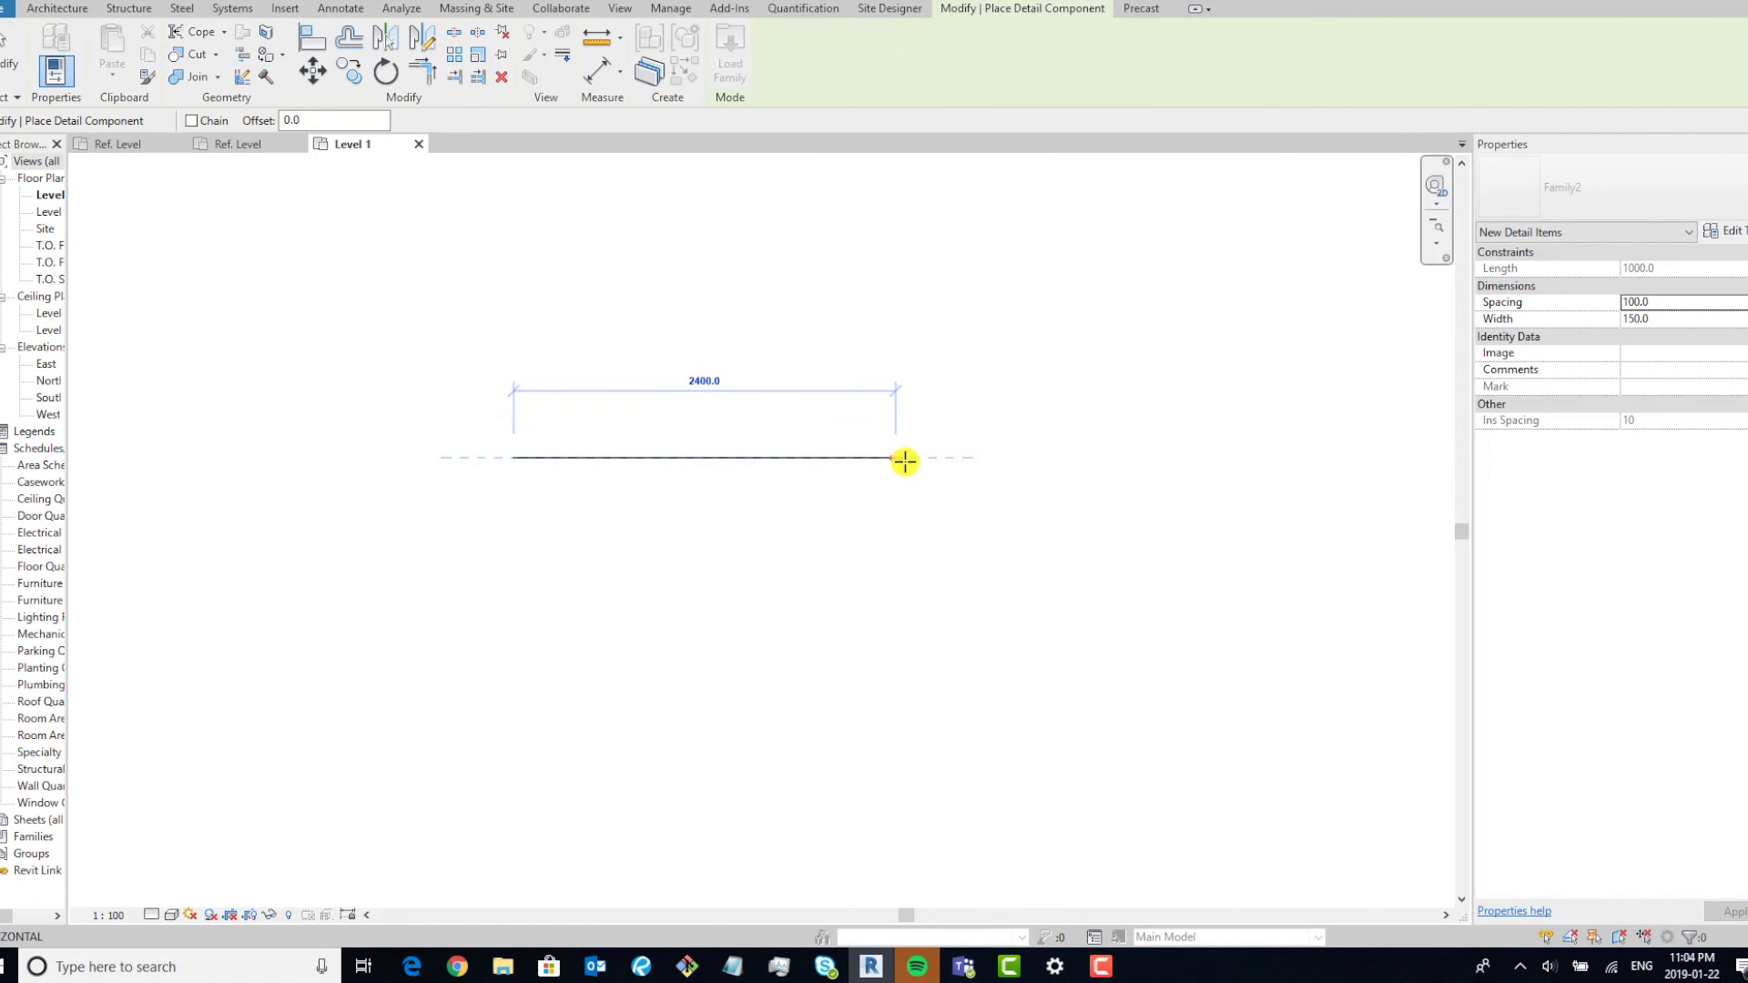
{"action": "left_click", "coordinate": [900, 463]}
{"action": "scroll", "coordinate": [788, 484], "scroll_direction": "up", "scroll_amount": 3}
{"action": "key", "text": "Escape"}
{"action": "key", "text": "Escape"}
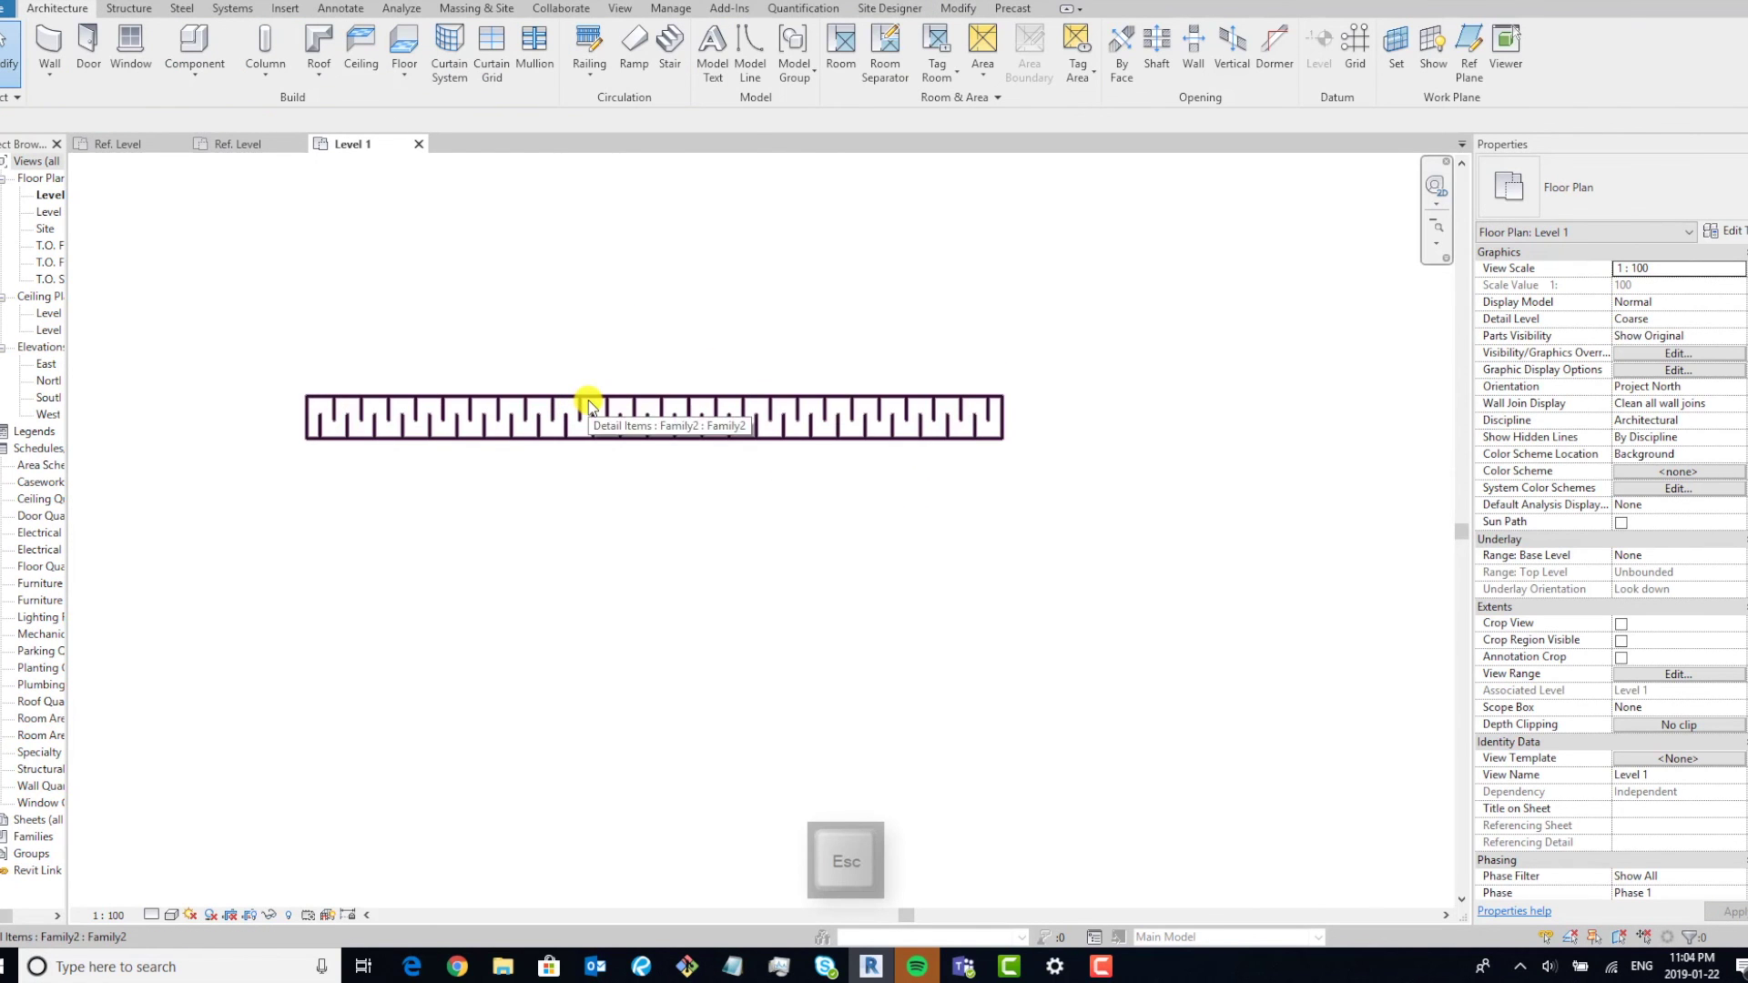
{"action": "left_click", "coordinate": [654, 390]}
Drag the detail's top grip up to widen the insulation to 421.2.
{"action": "scroll", "coordinate": [657, 406], "scroll_direction": "up", "scroll_amount": 3}
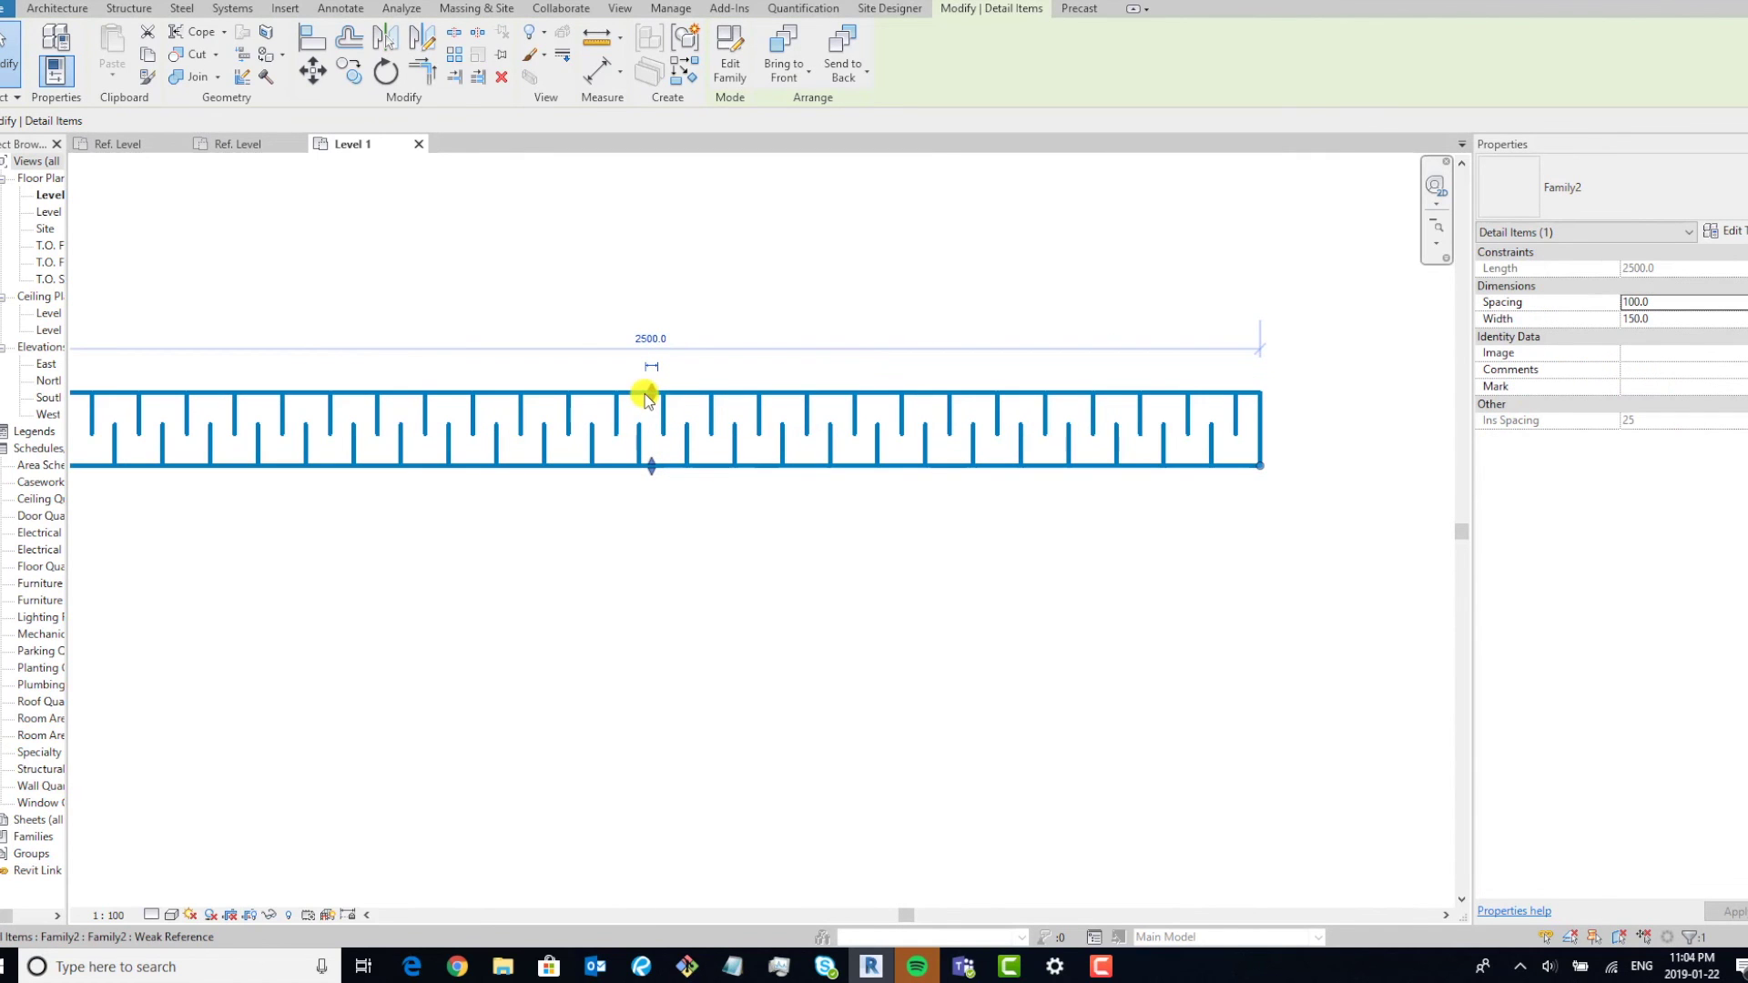
{"action": "left_click_drag", "start_coordinate": [645, 393], "coordinate": [679, 260]}
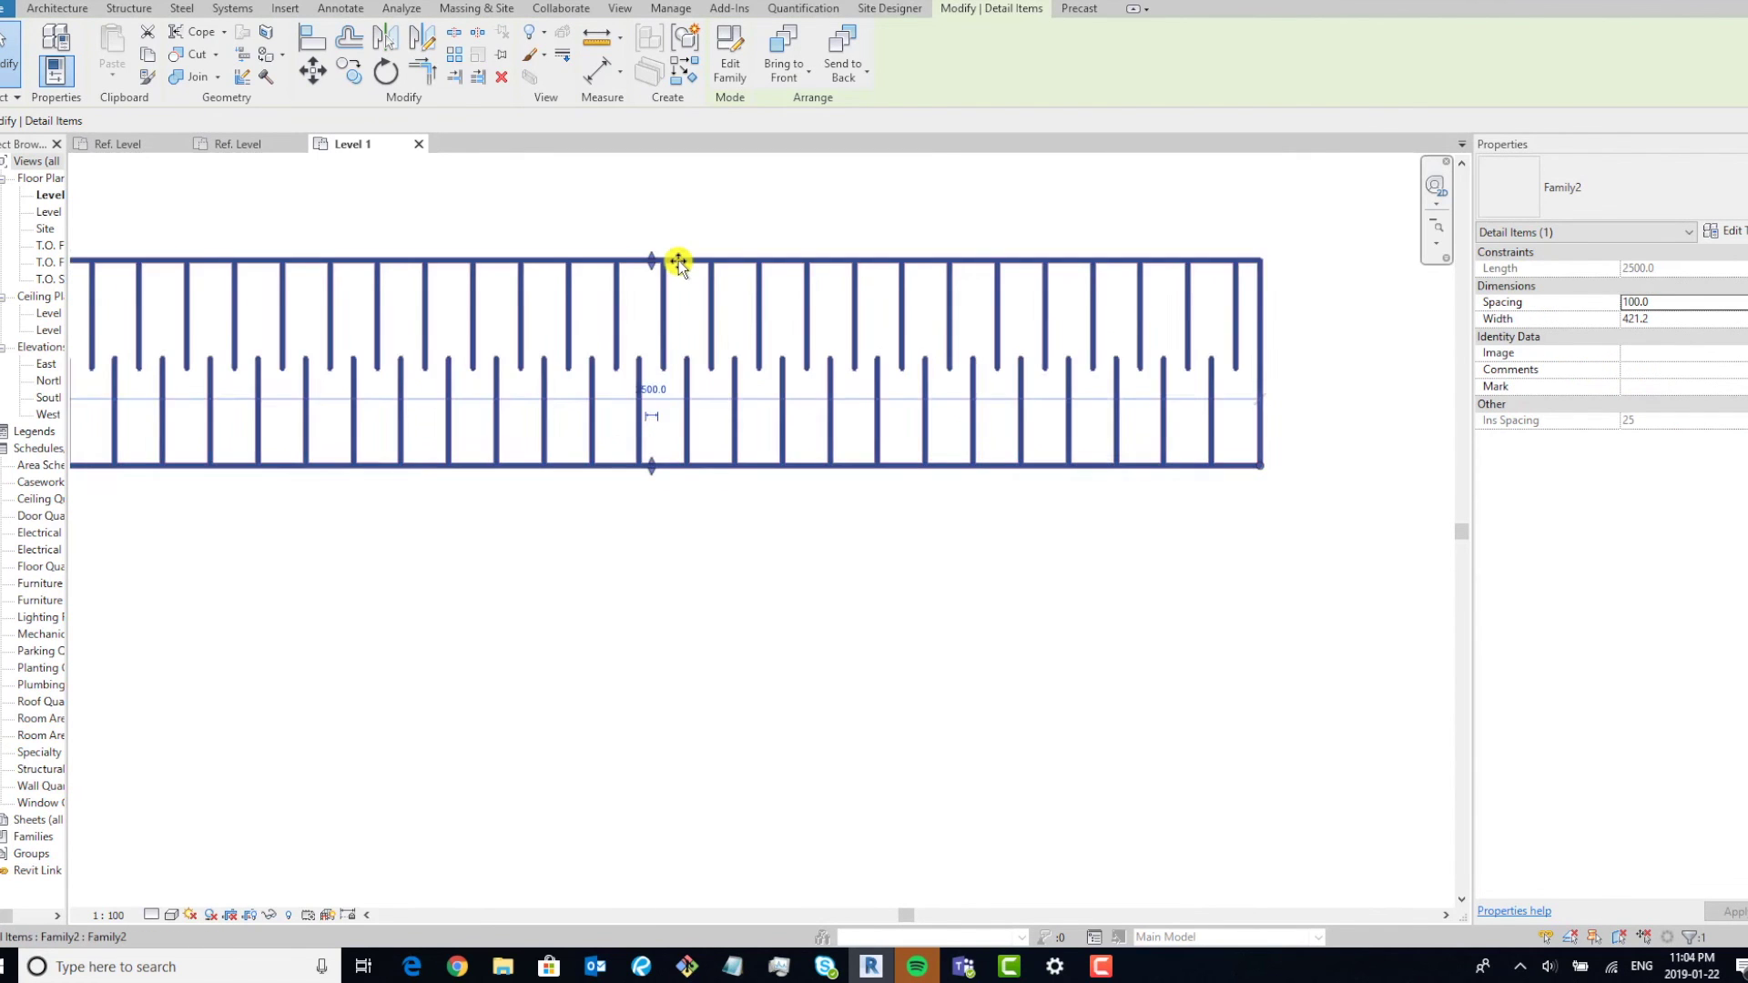
{"action": "scroll", "coordinate": [679, 260], "scroll_direction": "down", "scroll_amount": 2}
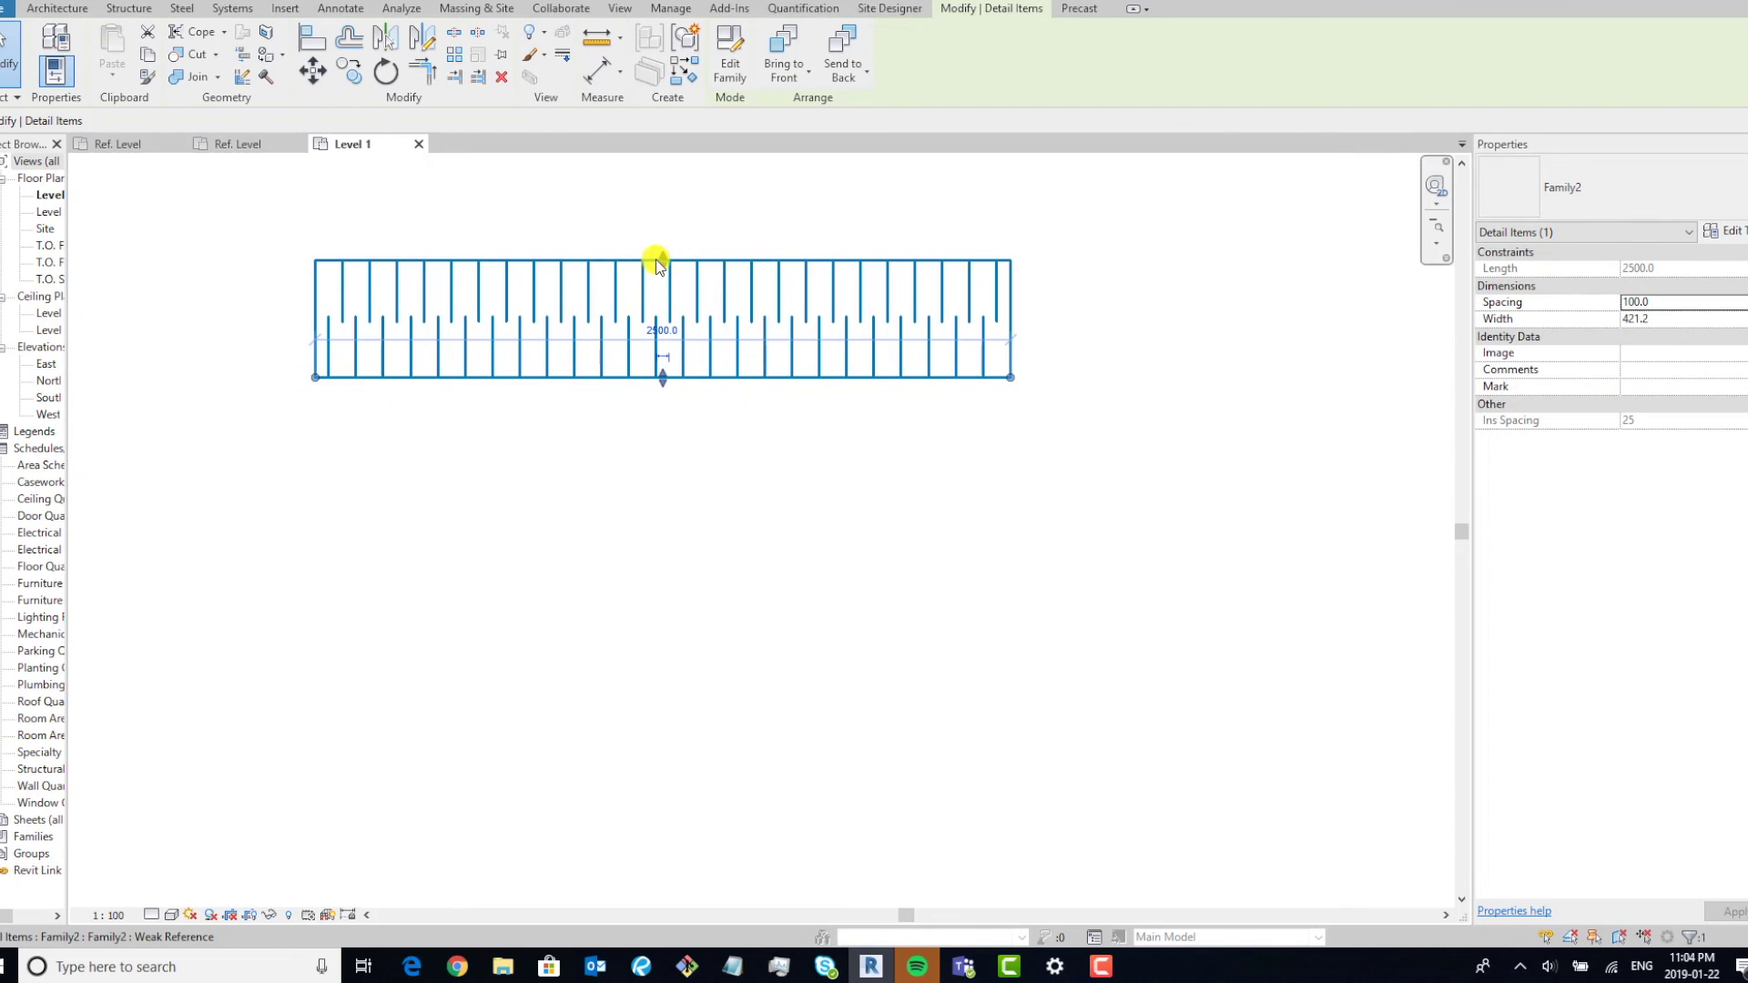
{"action": "left_click", "coordinate": [1677, 319]}
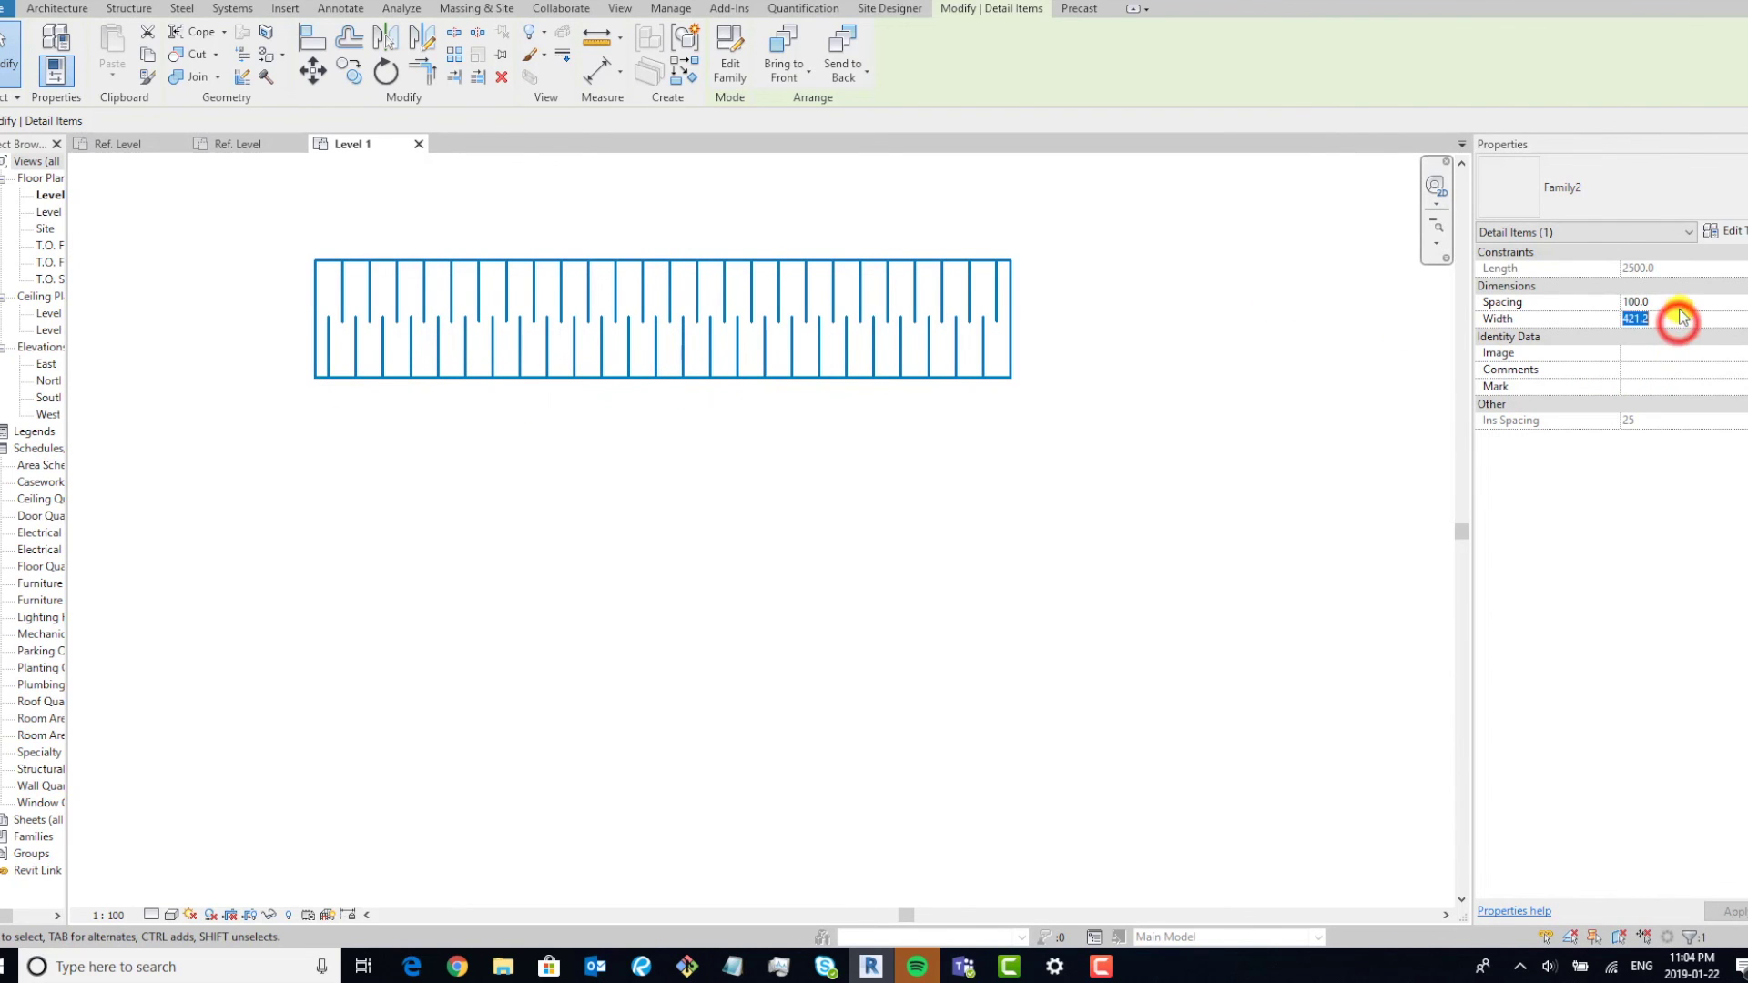
Set the insulation detail's Spacing to 150, giving Ins Spacing 17.
{"action": "left_click", "coordinate": [1677, 301]}
{"action": "left_click", "coordinate": [1678, 300]}
{"action": "double_click", "coordinate": [1678, 299]}
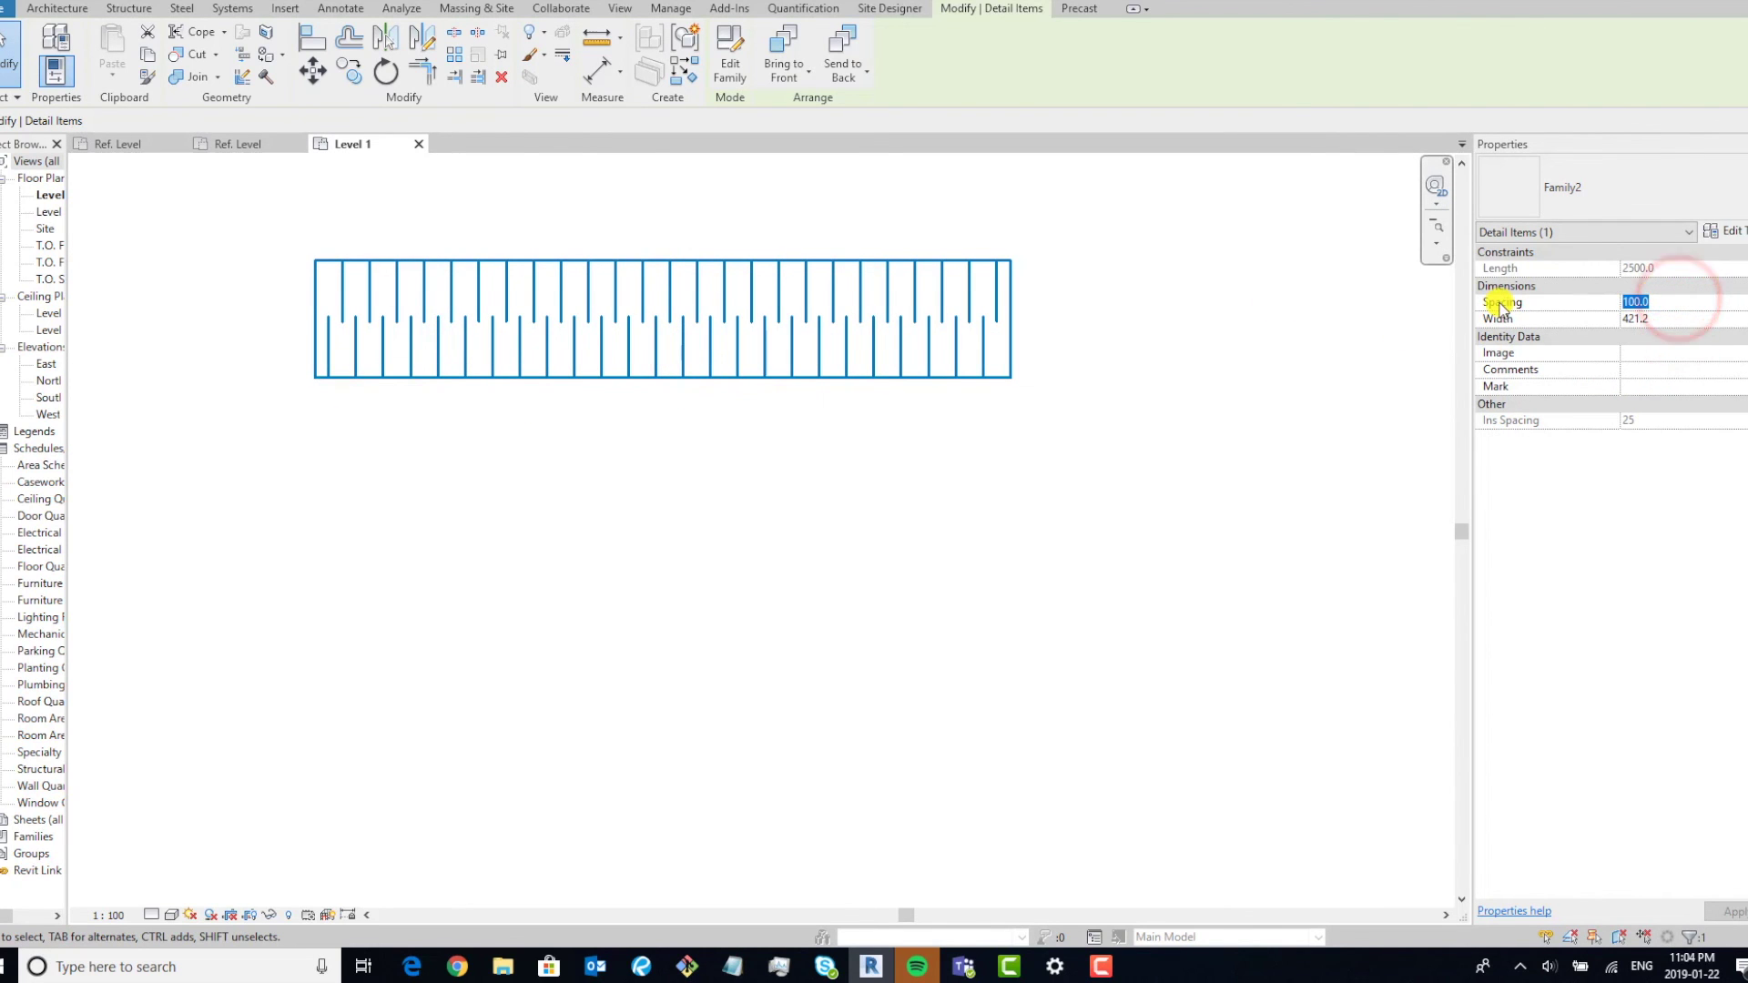
{"action": "type", "text": "150"}
{"action": "key", "text": "Return"}
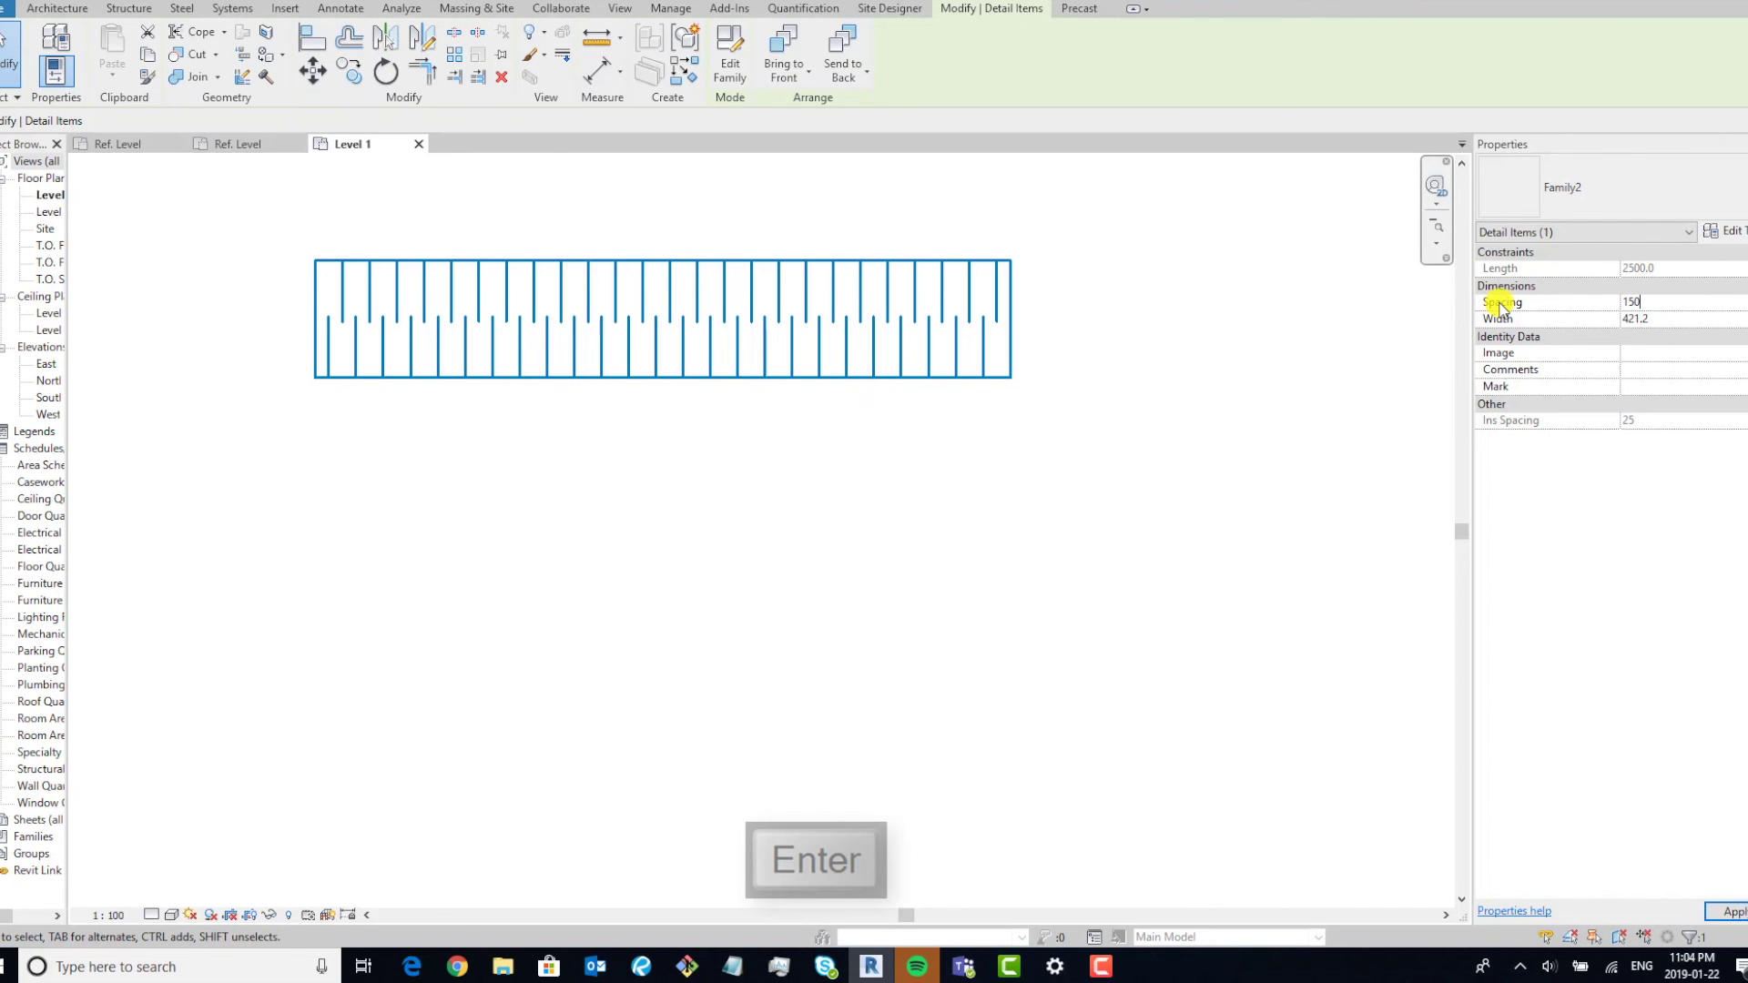
Reselect the insulation detail and drag its end grip to shorten it.
{"action": "left_click", "coordinate": [1126, 446]}
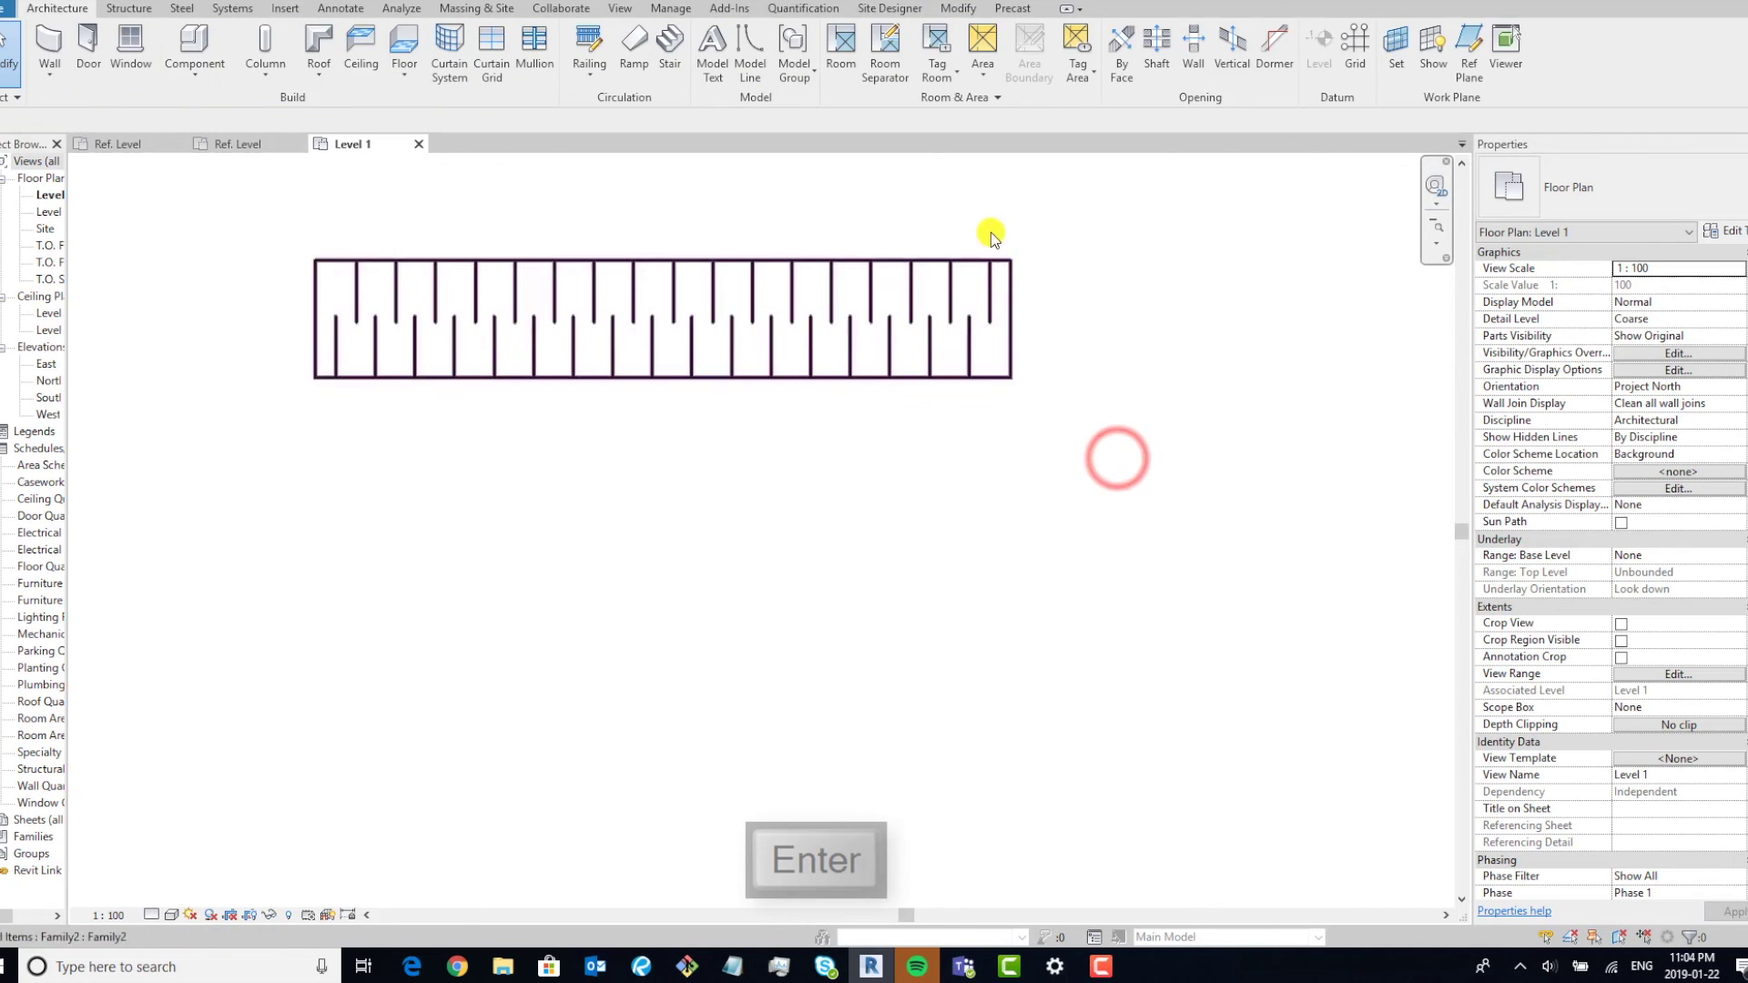
{"action": "left_click", "coordinate": [937, 254]}
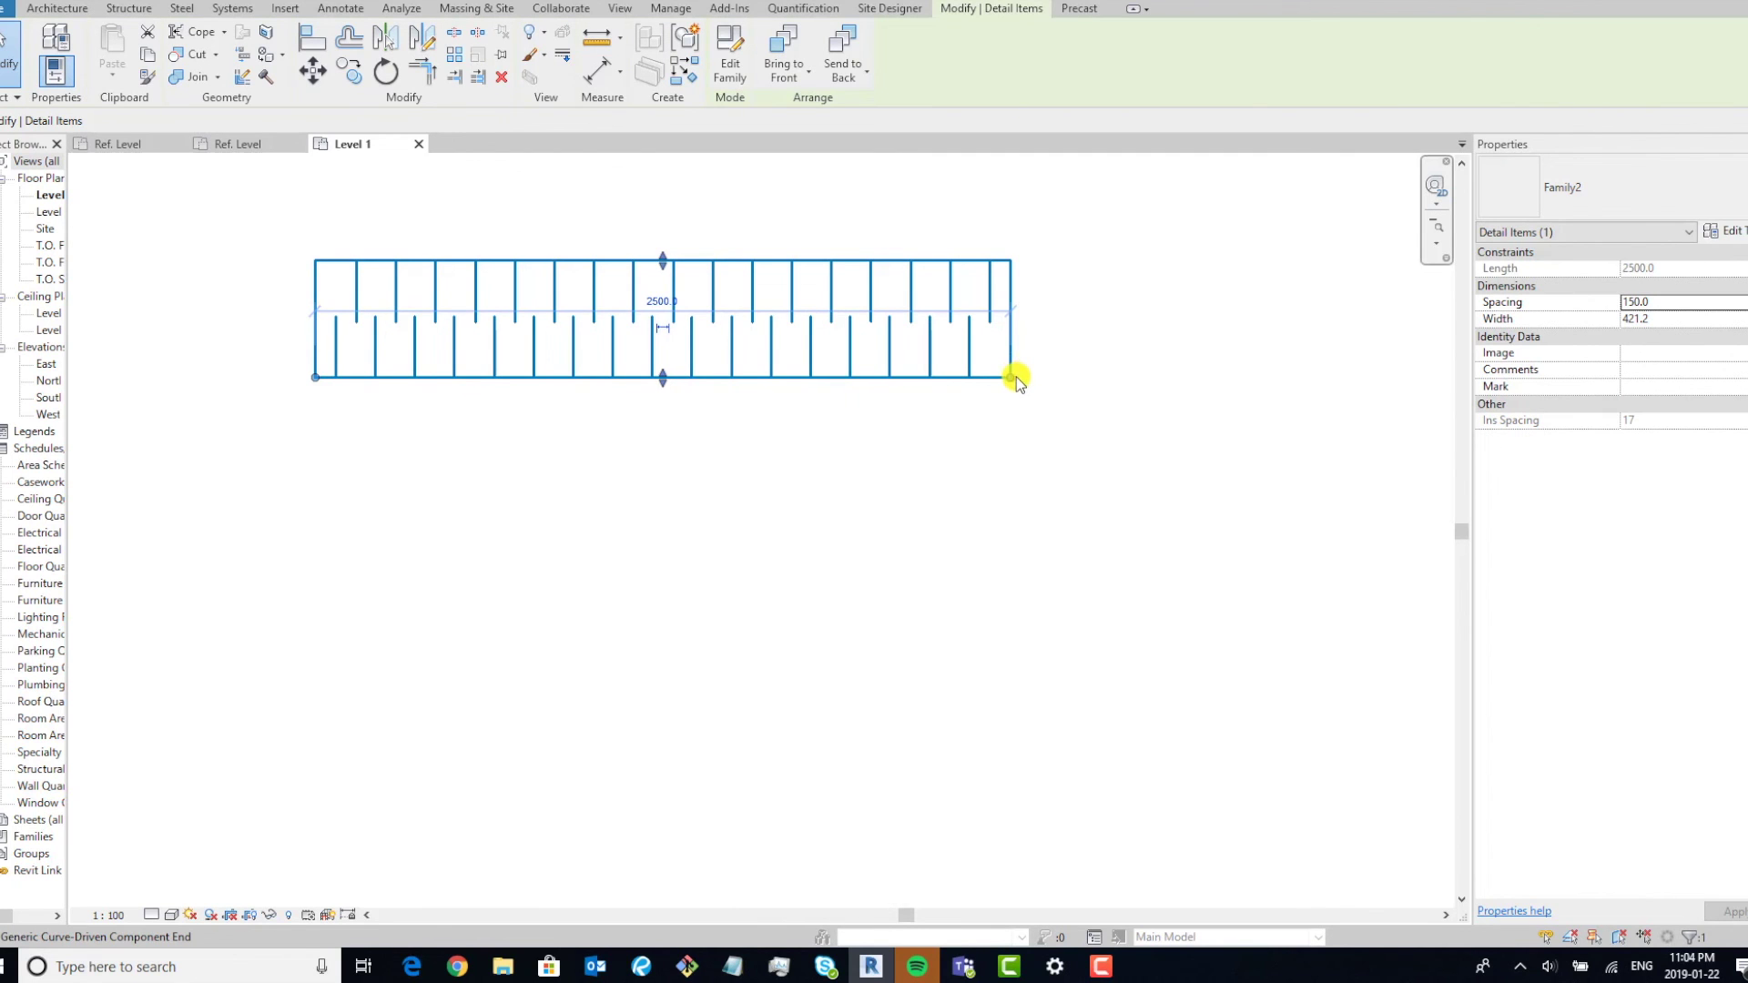
{"action": "left_click_drag", "start_coordinate": [1013, 383], "coordinate": [363, 377]}
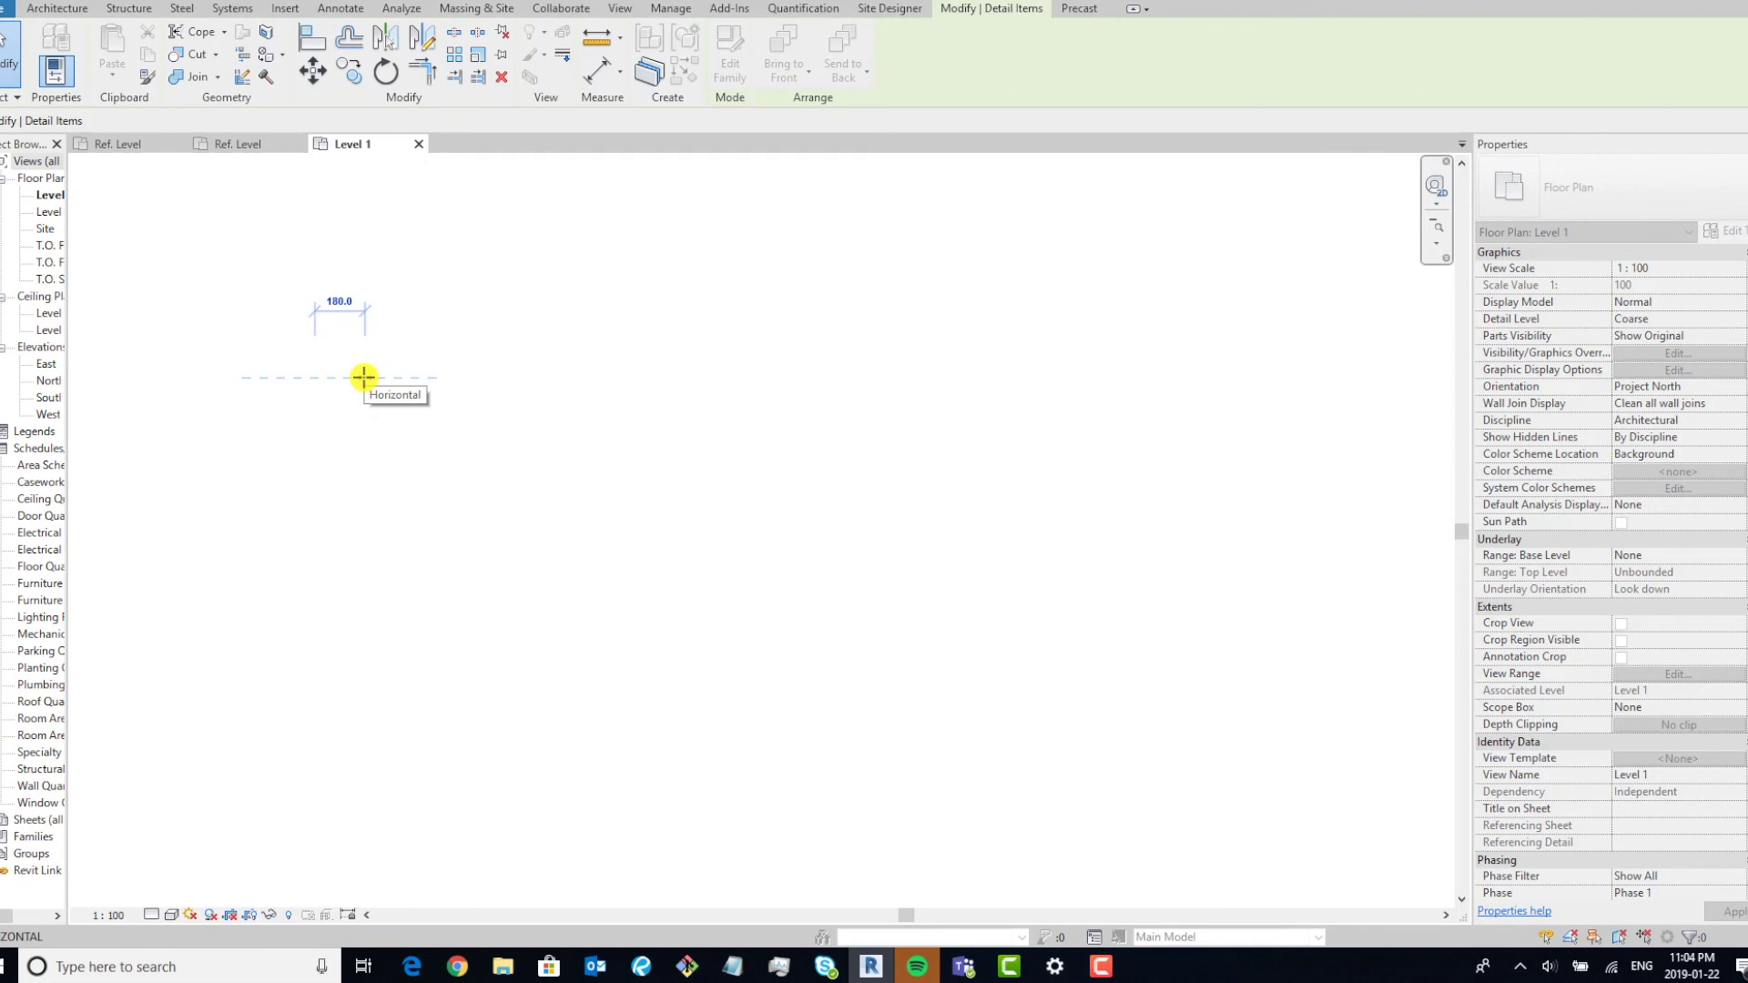
{"action": "mouse_move", "coordinate": [363, 377]}
{"action": "left_mouse_down"}
{"action": "mouse_move", "coordinate": [385, 376]}
{"action": "mouse_move", "coordinate": [367, 377]}
{"action": "left_mouse_up"}
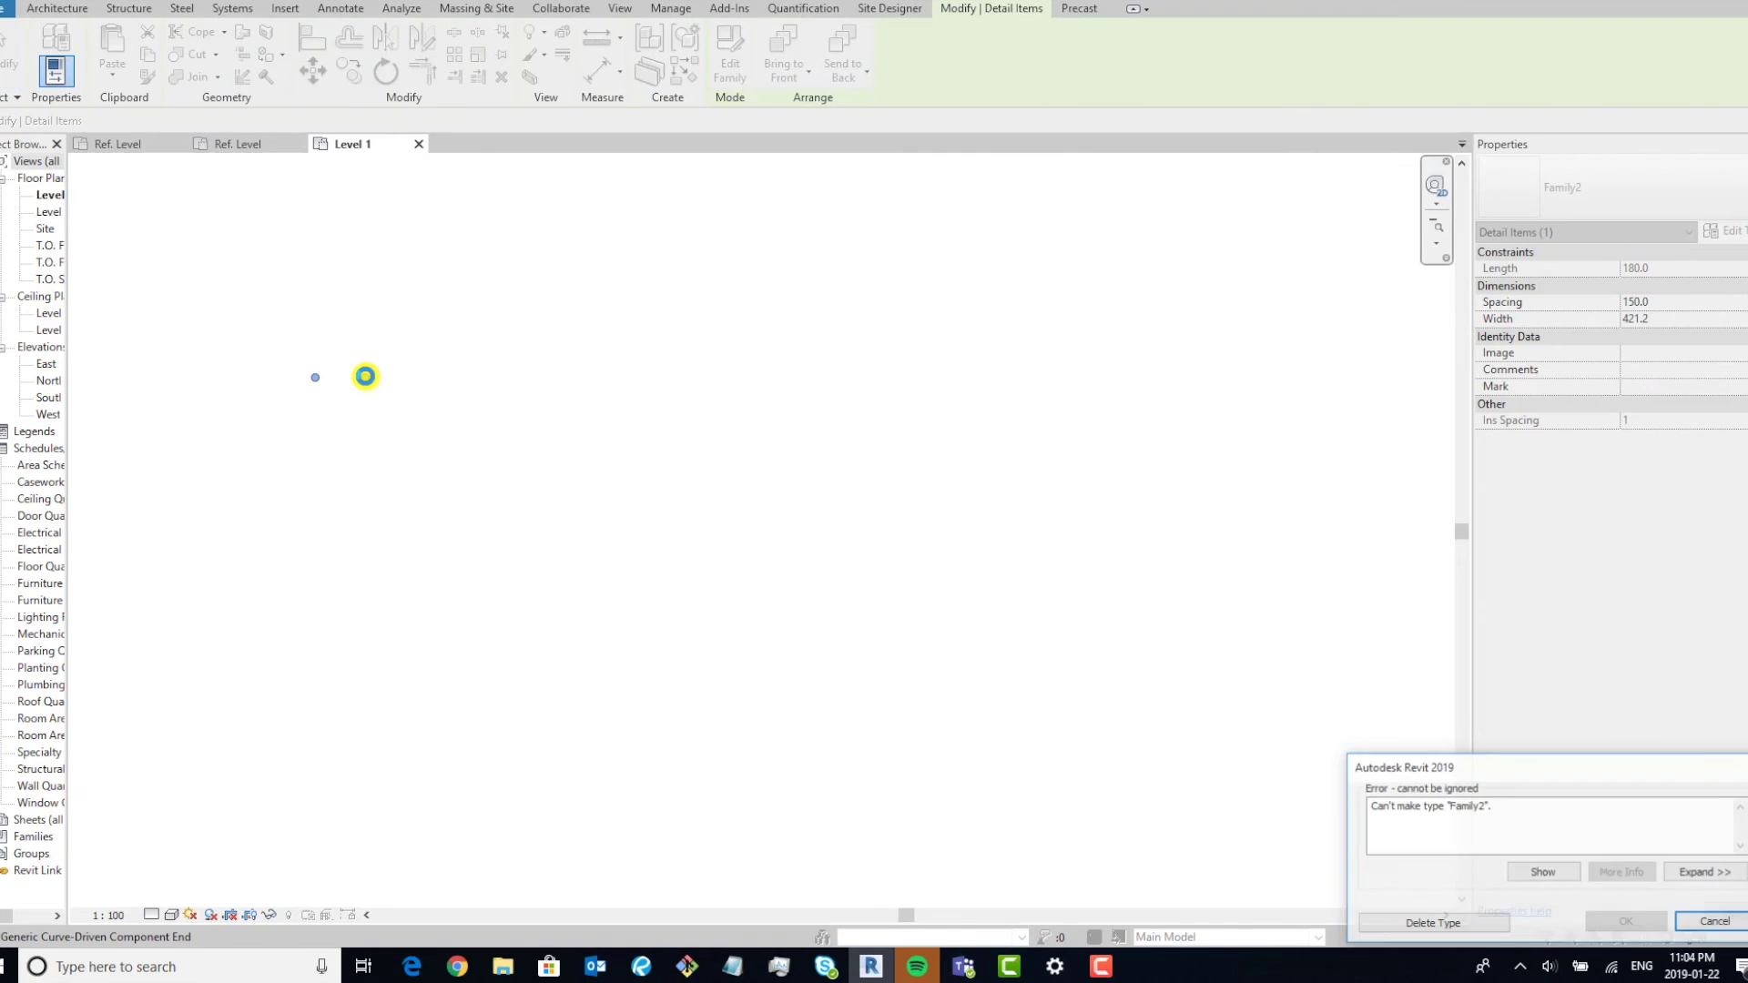
{"action": "left_click", "coordinate": [1714, 920]}
{"action": "left_click", "coordinate": [870, 375]}
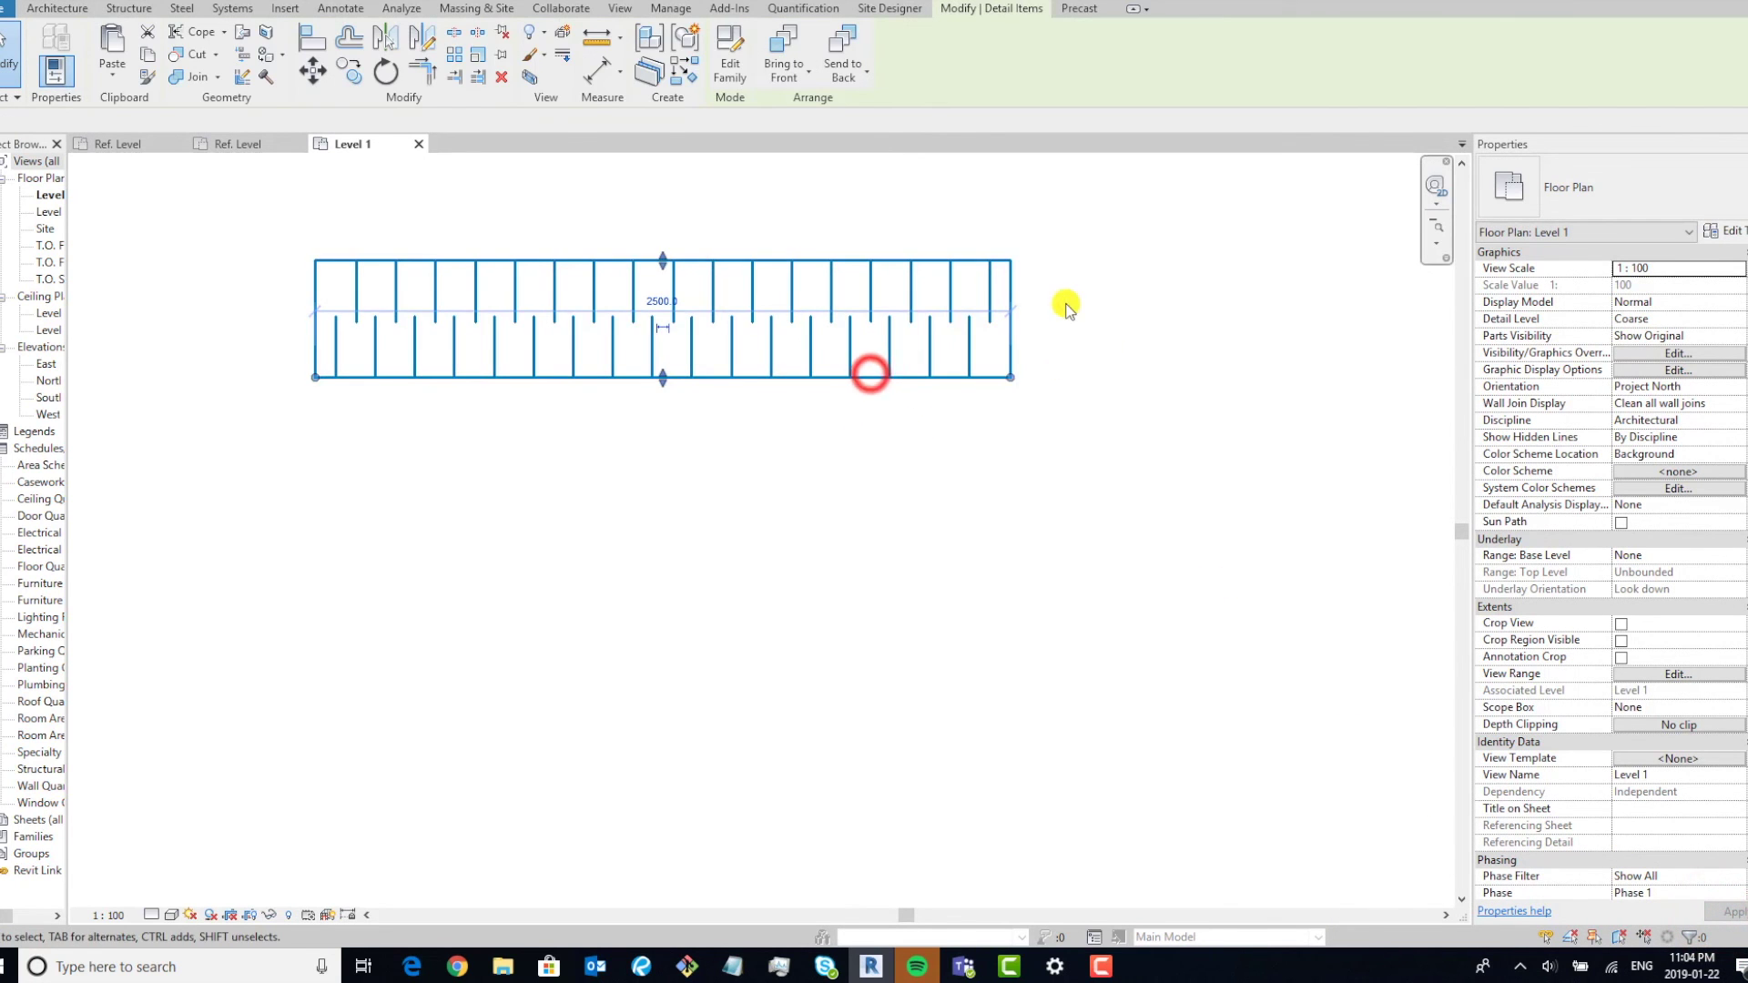
{"action": "mouse_move", "coordinate": [1010, 384]}
{"action": "left_mouse_down"}
{"action": "mouse_move", "coordinate": [511, 352]}
{"action": "mouse_move", "coordinate": [382, 380]}
{"action": "mouse_move", "coordinate": [800, 402]}
{"action": "mouse_move", "coordinate": [1007, 371]}
{"action": "left_mouse_up"}
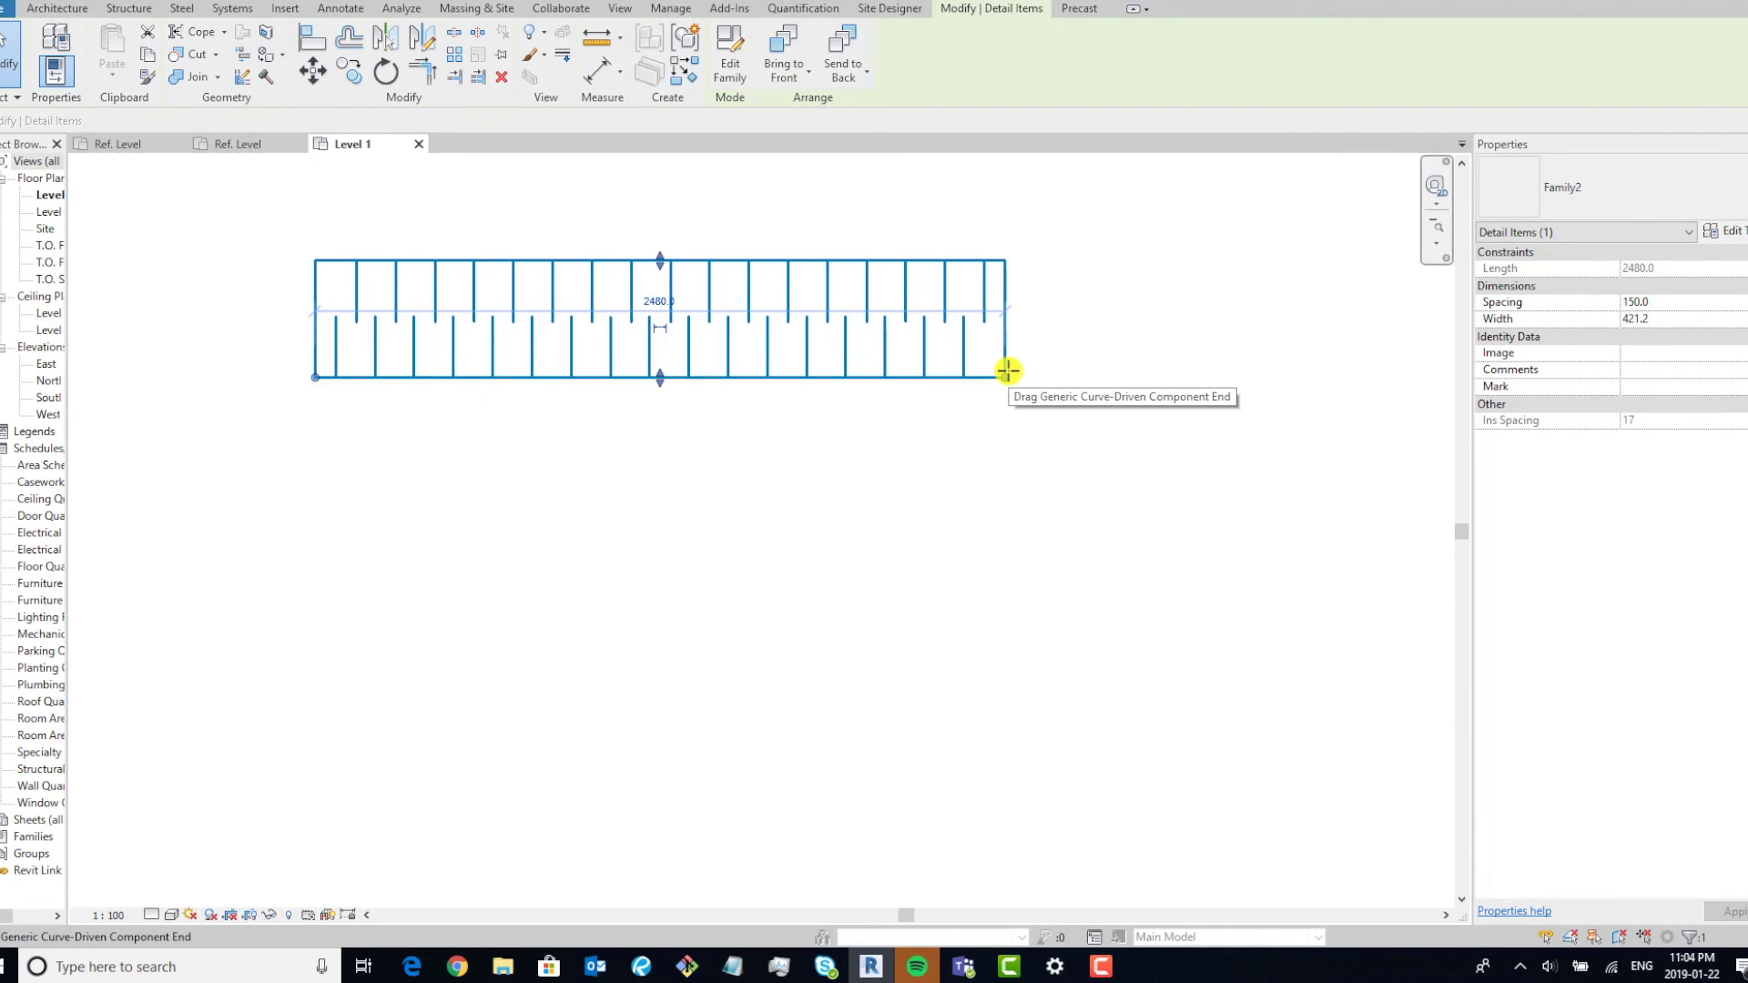